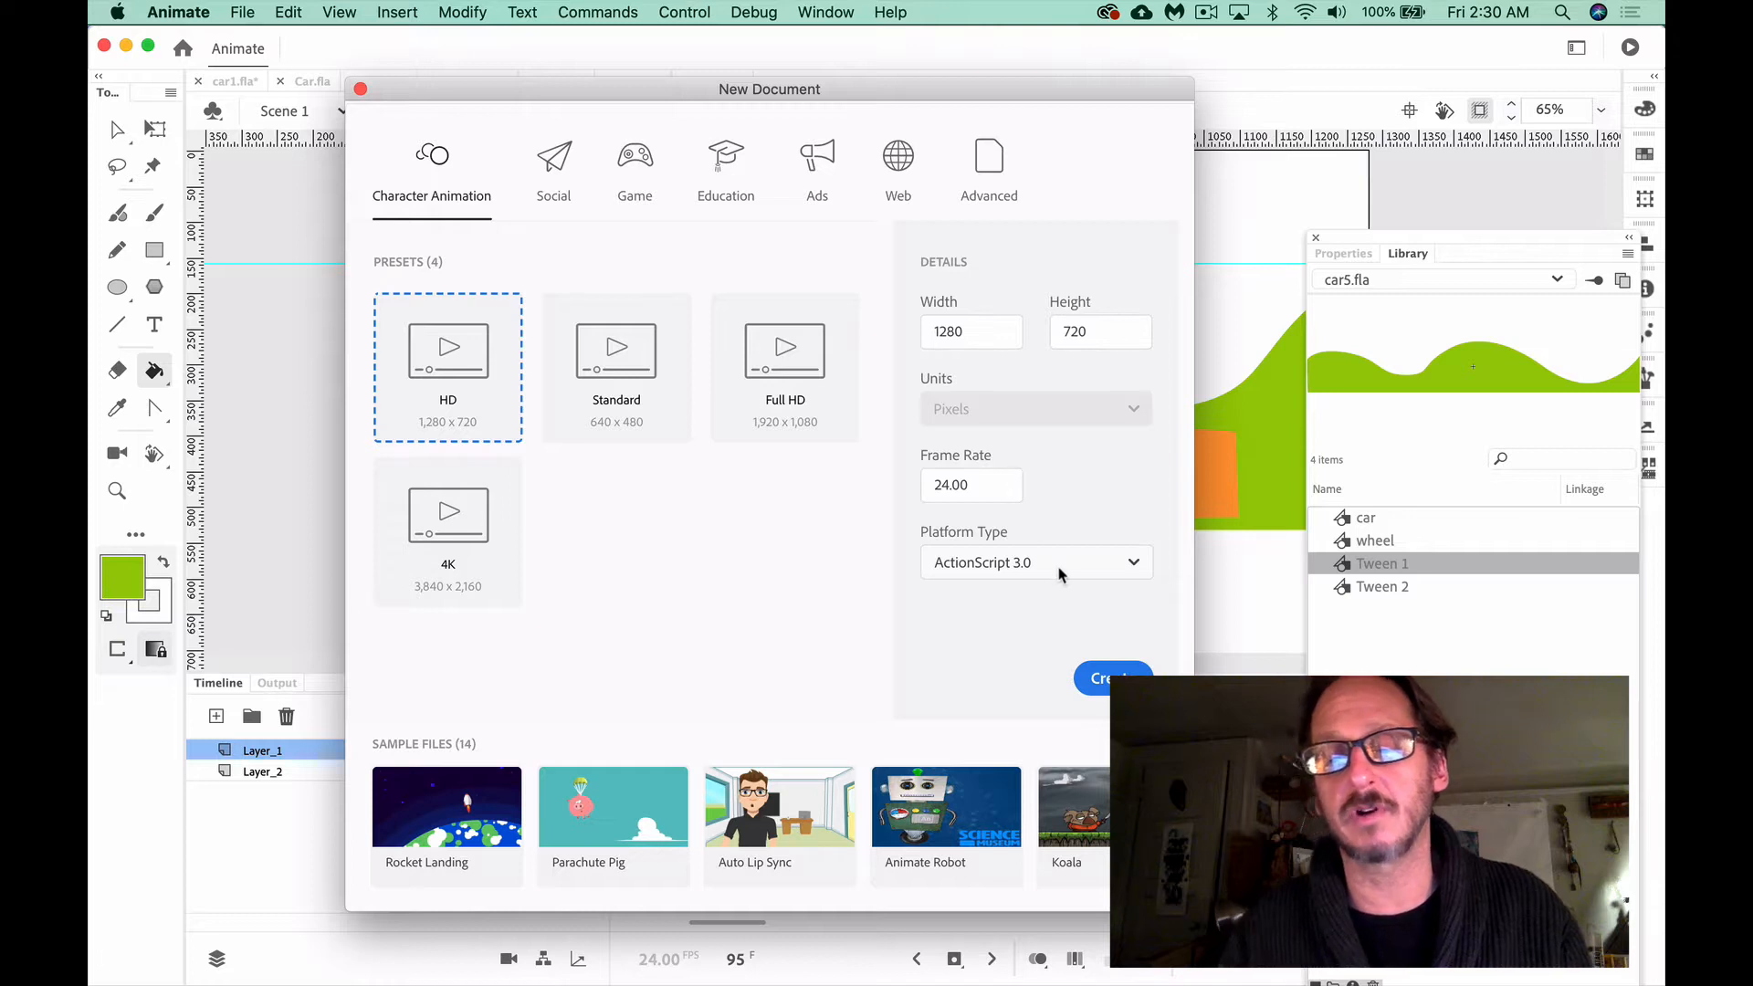
Create a 1,280 x 720 HD Character Animation document at 24 fps for ActionScript 3.0 and collapse the Library panel away from the stage
key("Return")
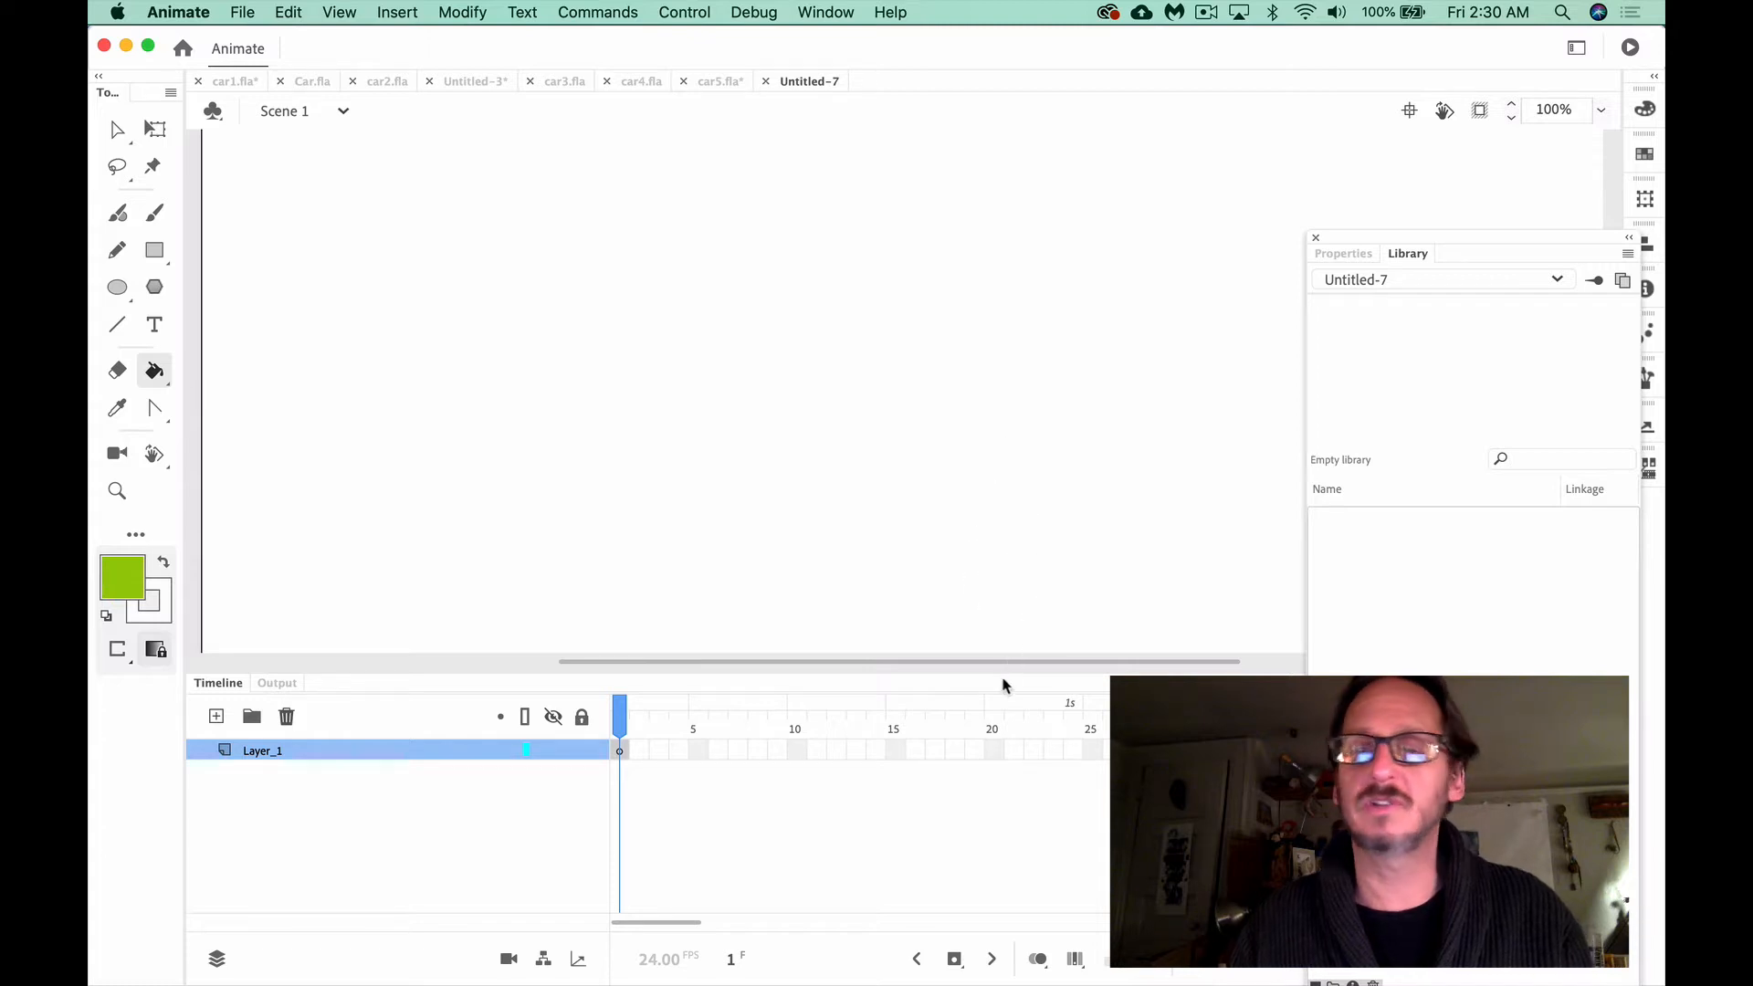
key("super+2")
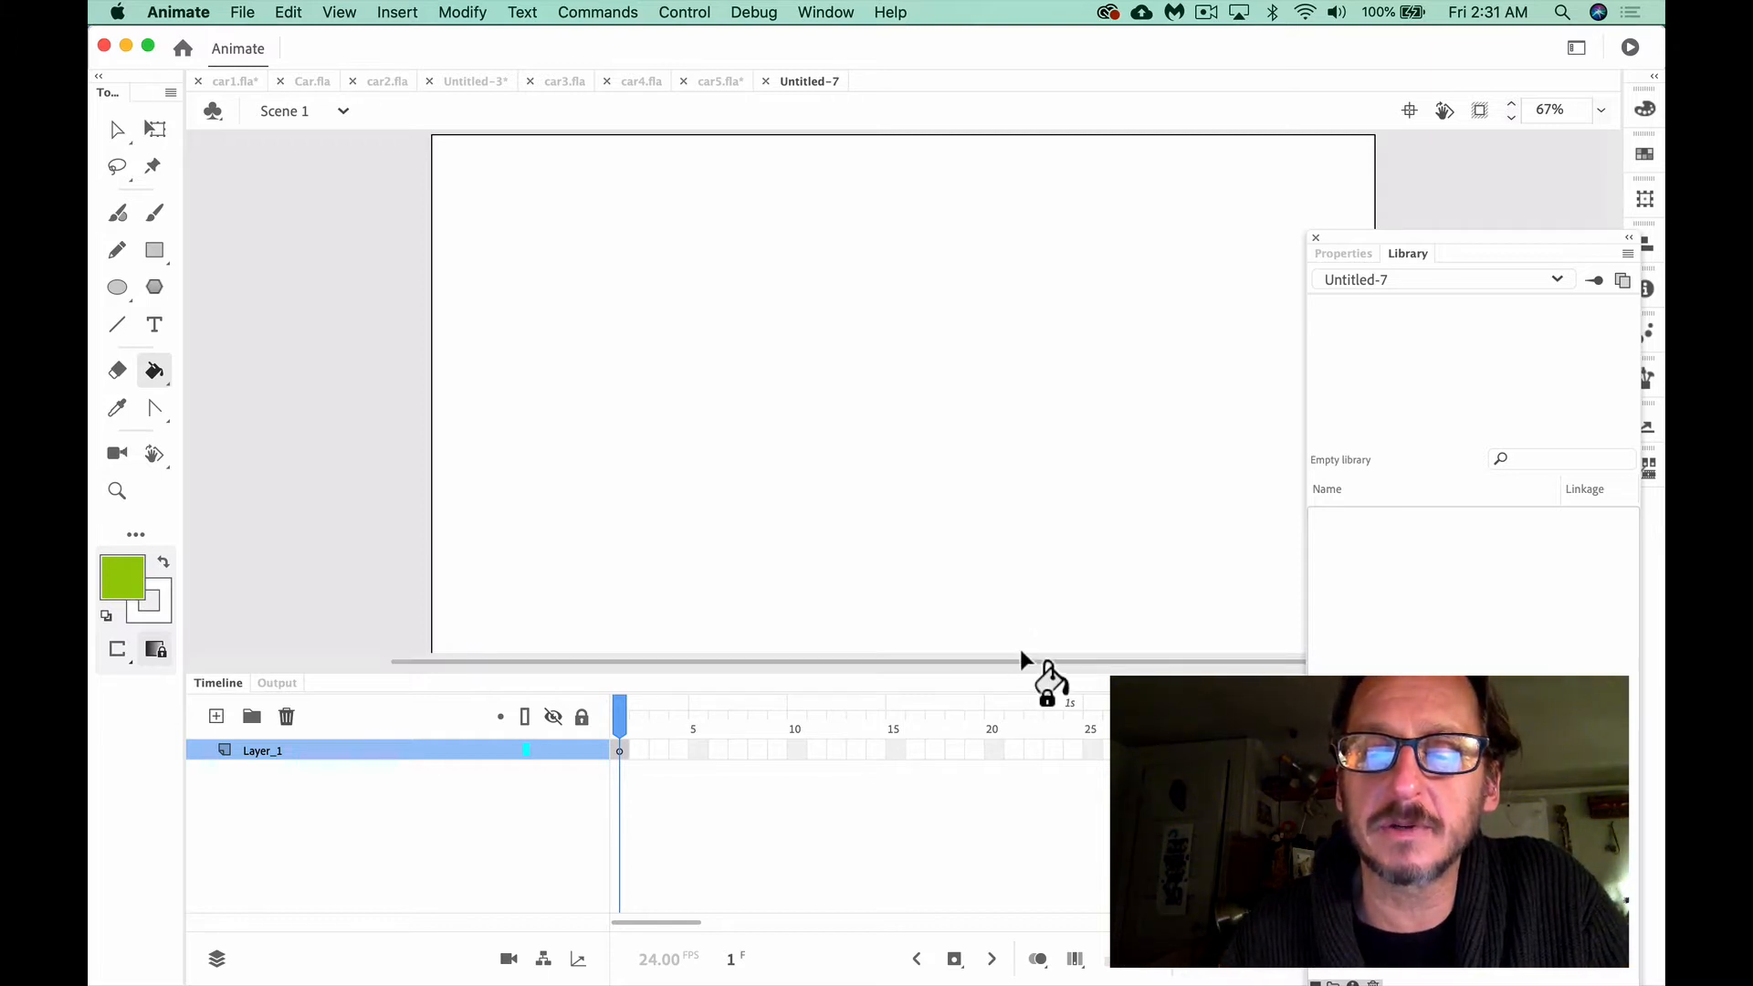
left_click_drag(1022, 659, 1013, 708)
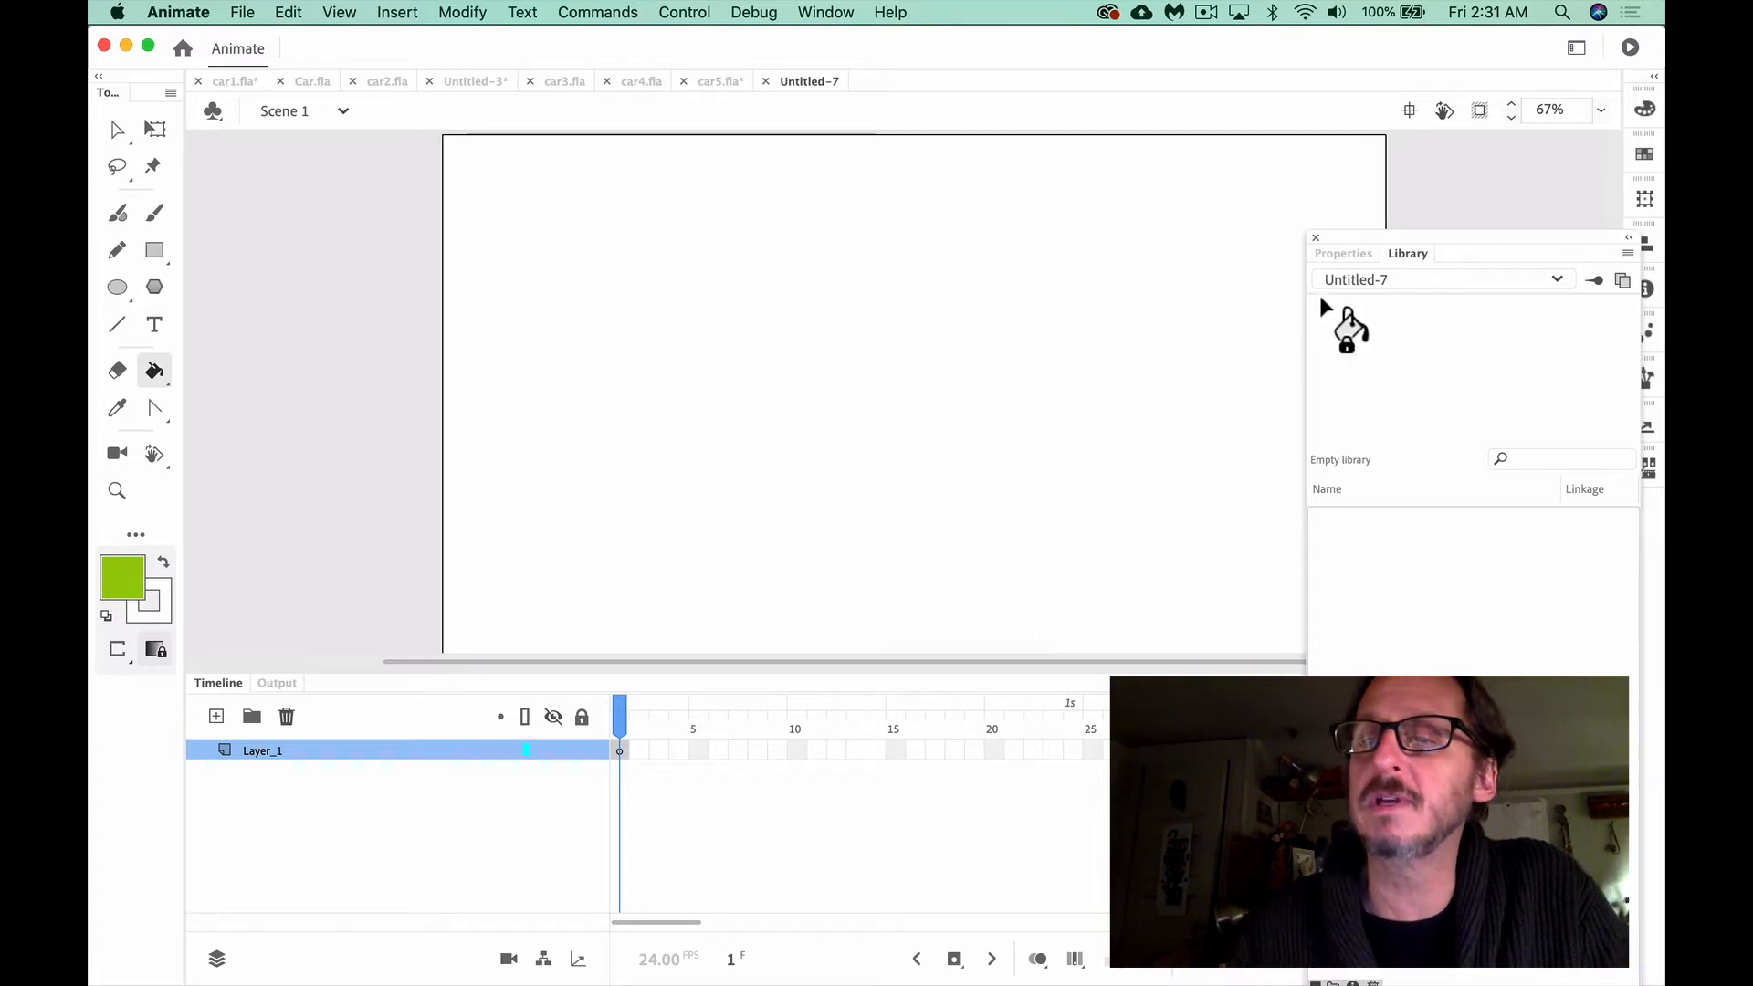
double_click(1407, 255)
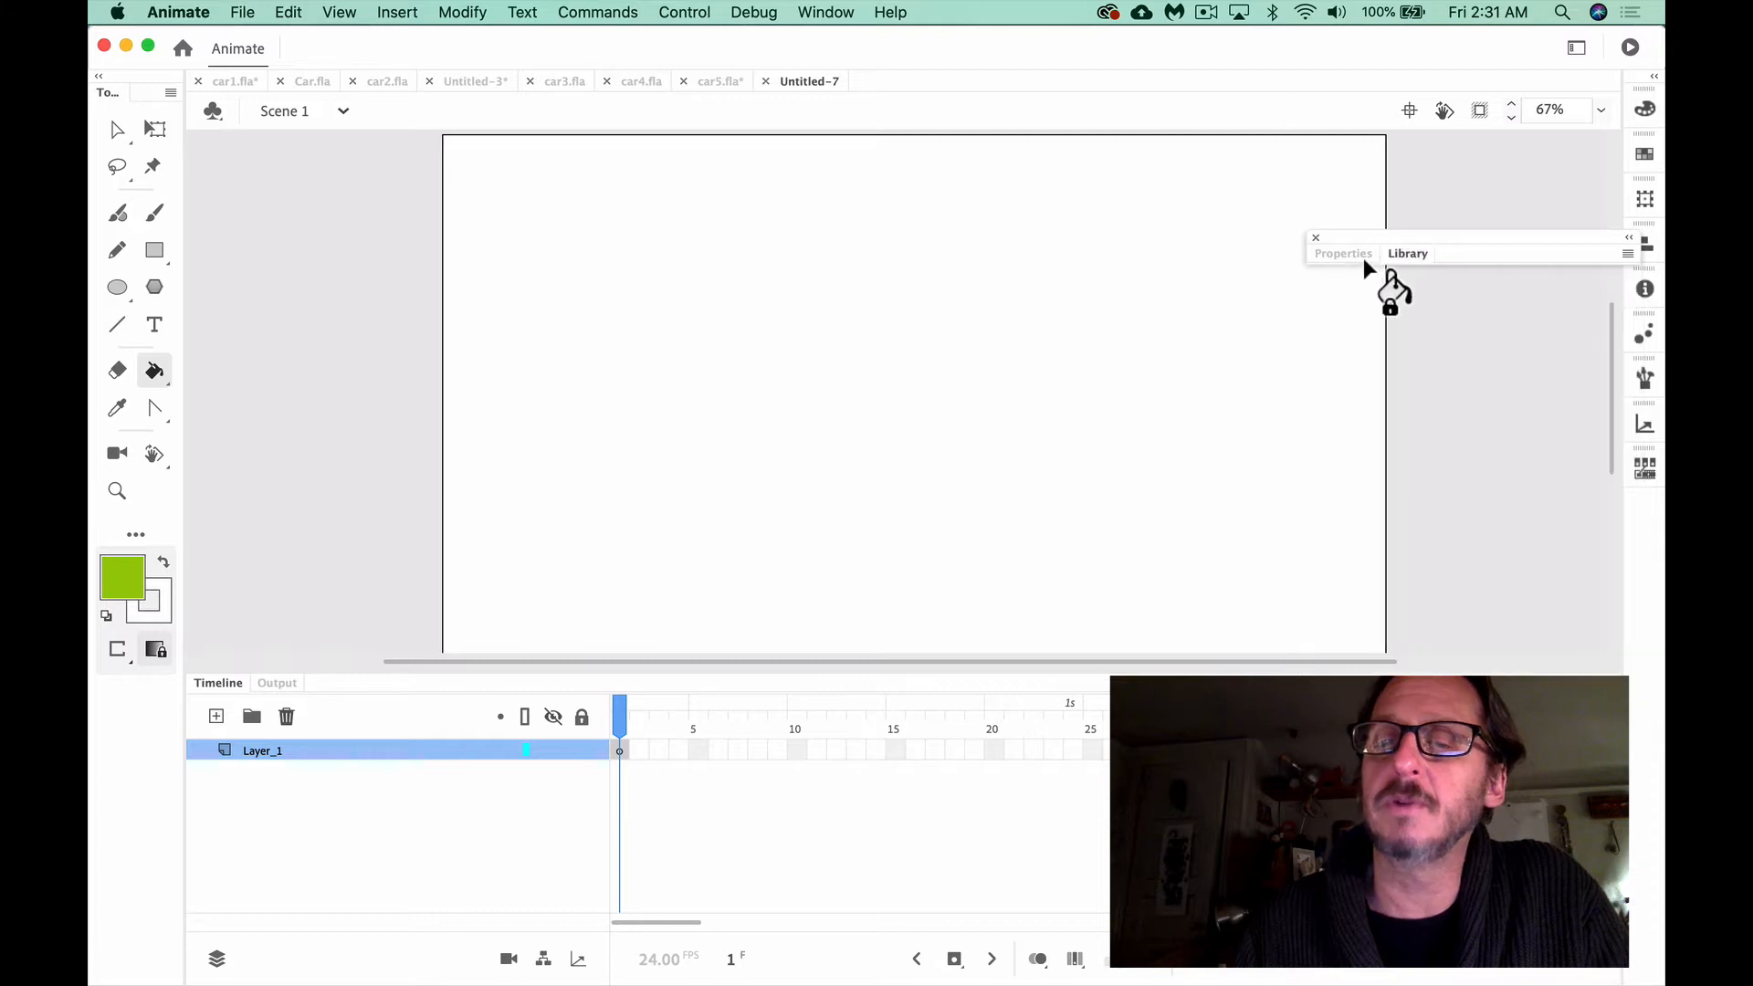
left_click_drag(1409, 256, 1459, 358)
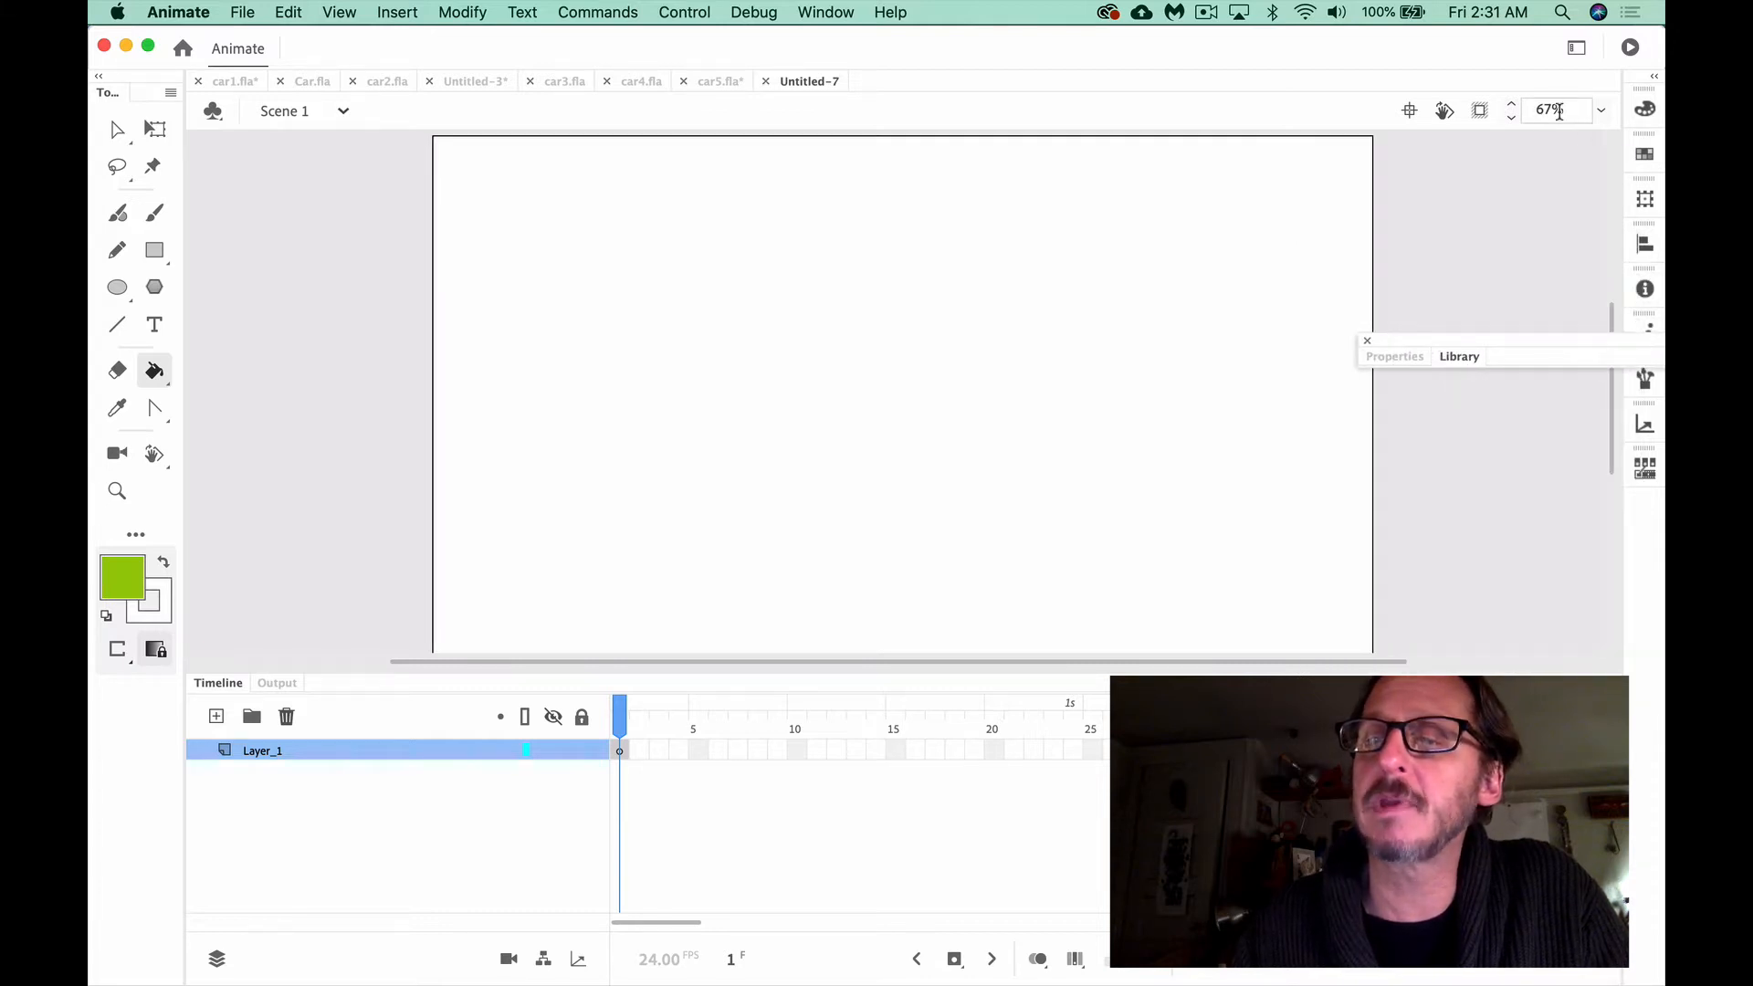
Set the stage magnification to 57% and shrink the Timeline's height to show the whole stage
left_click(1571, 109)
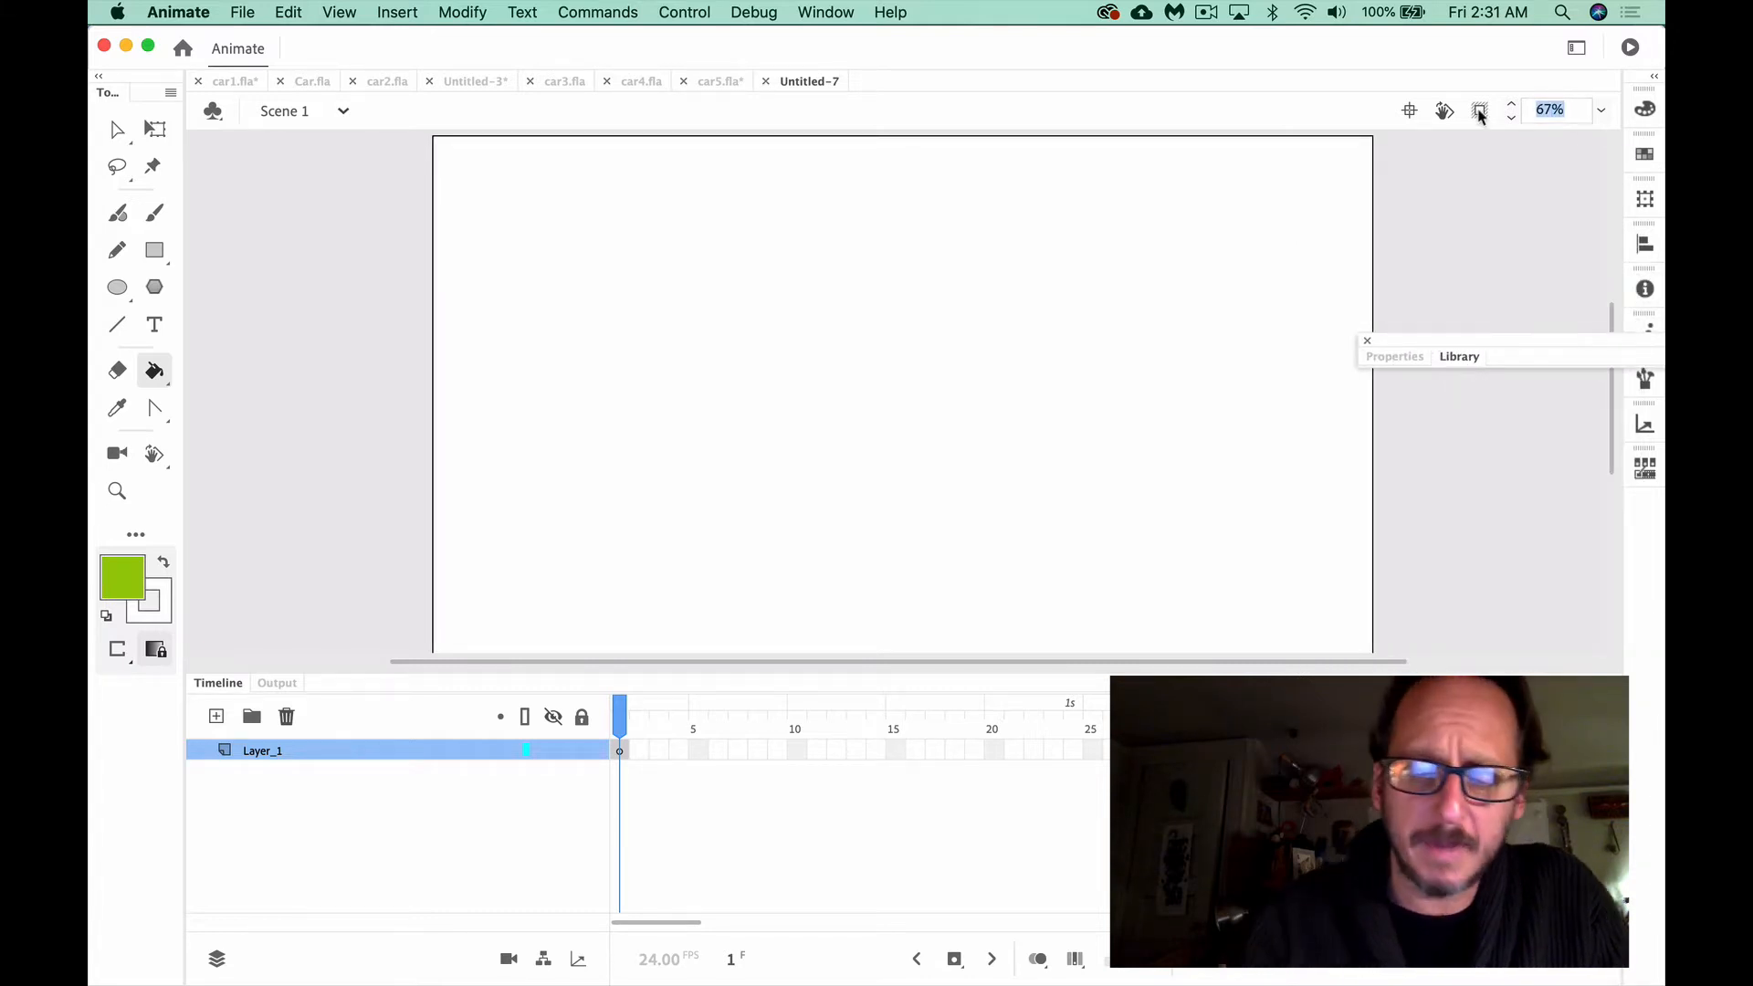
type("5")
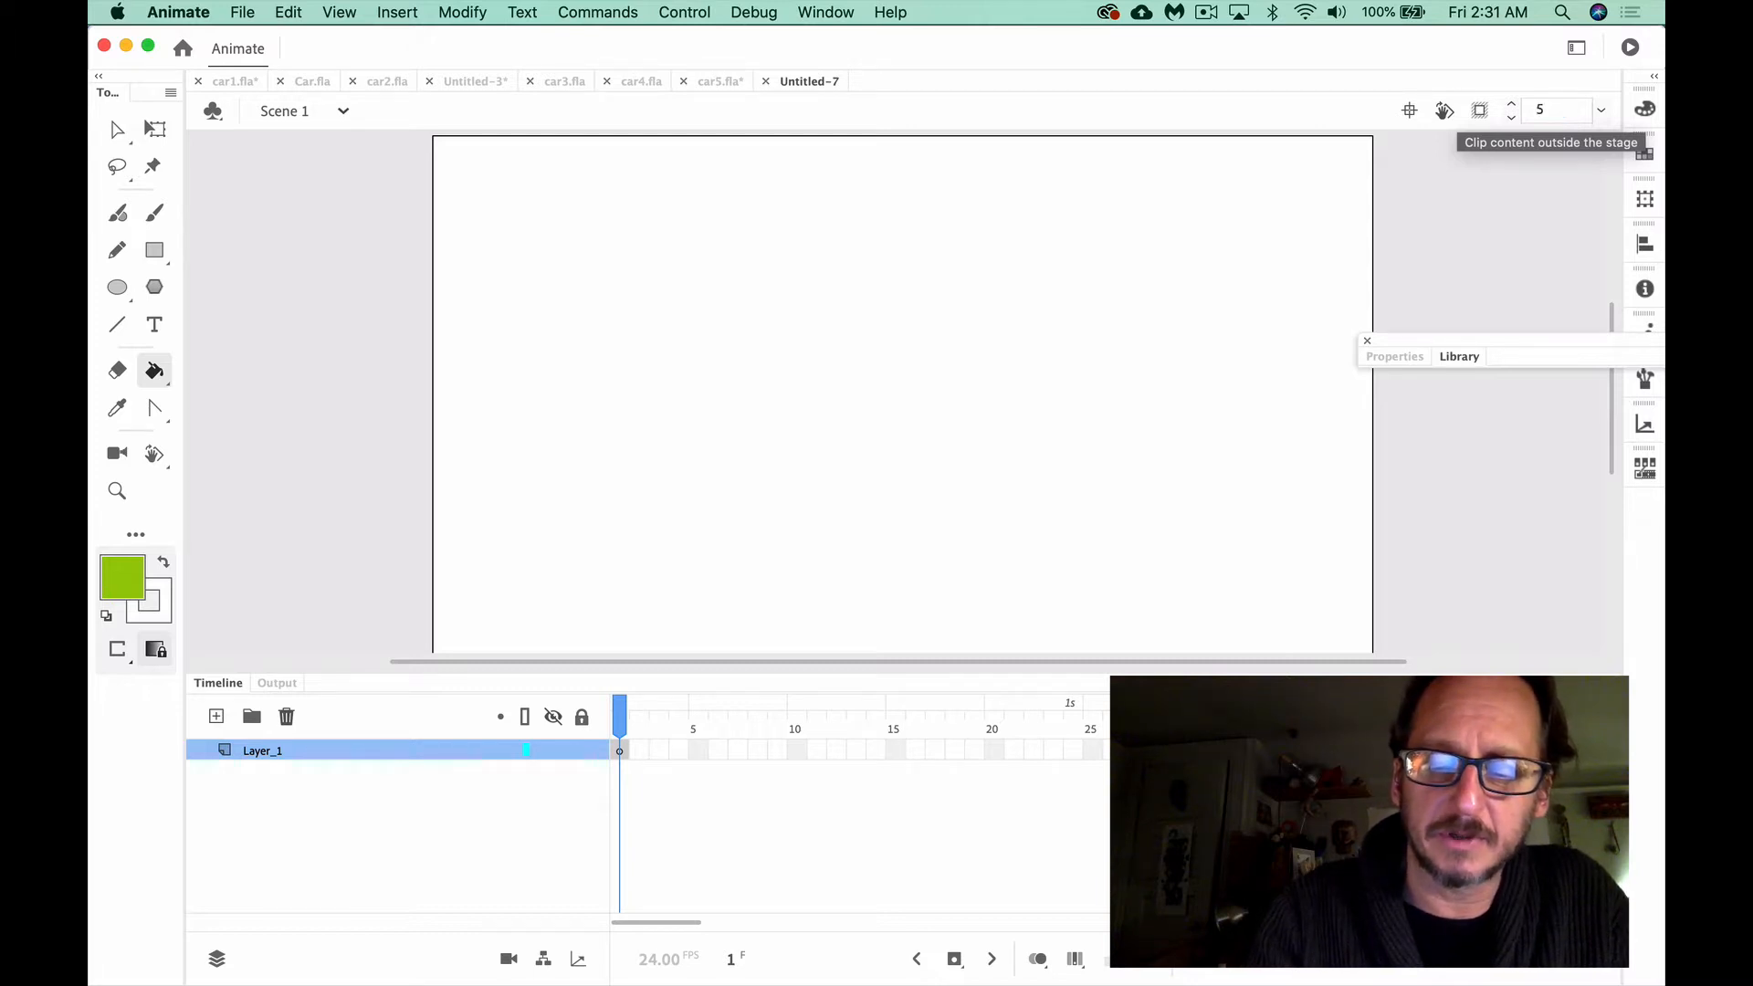
type("7")
key("Return")
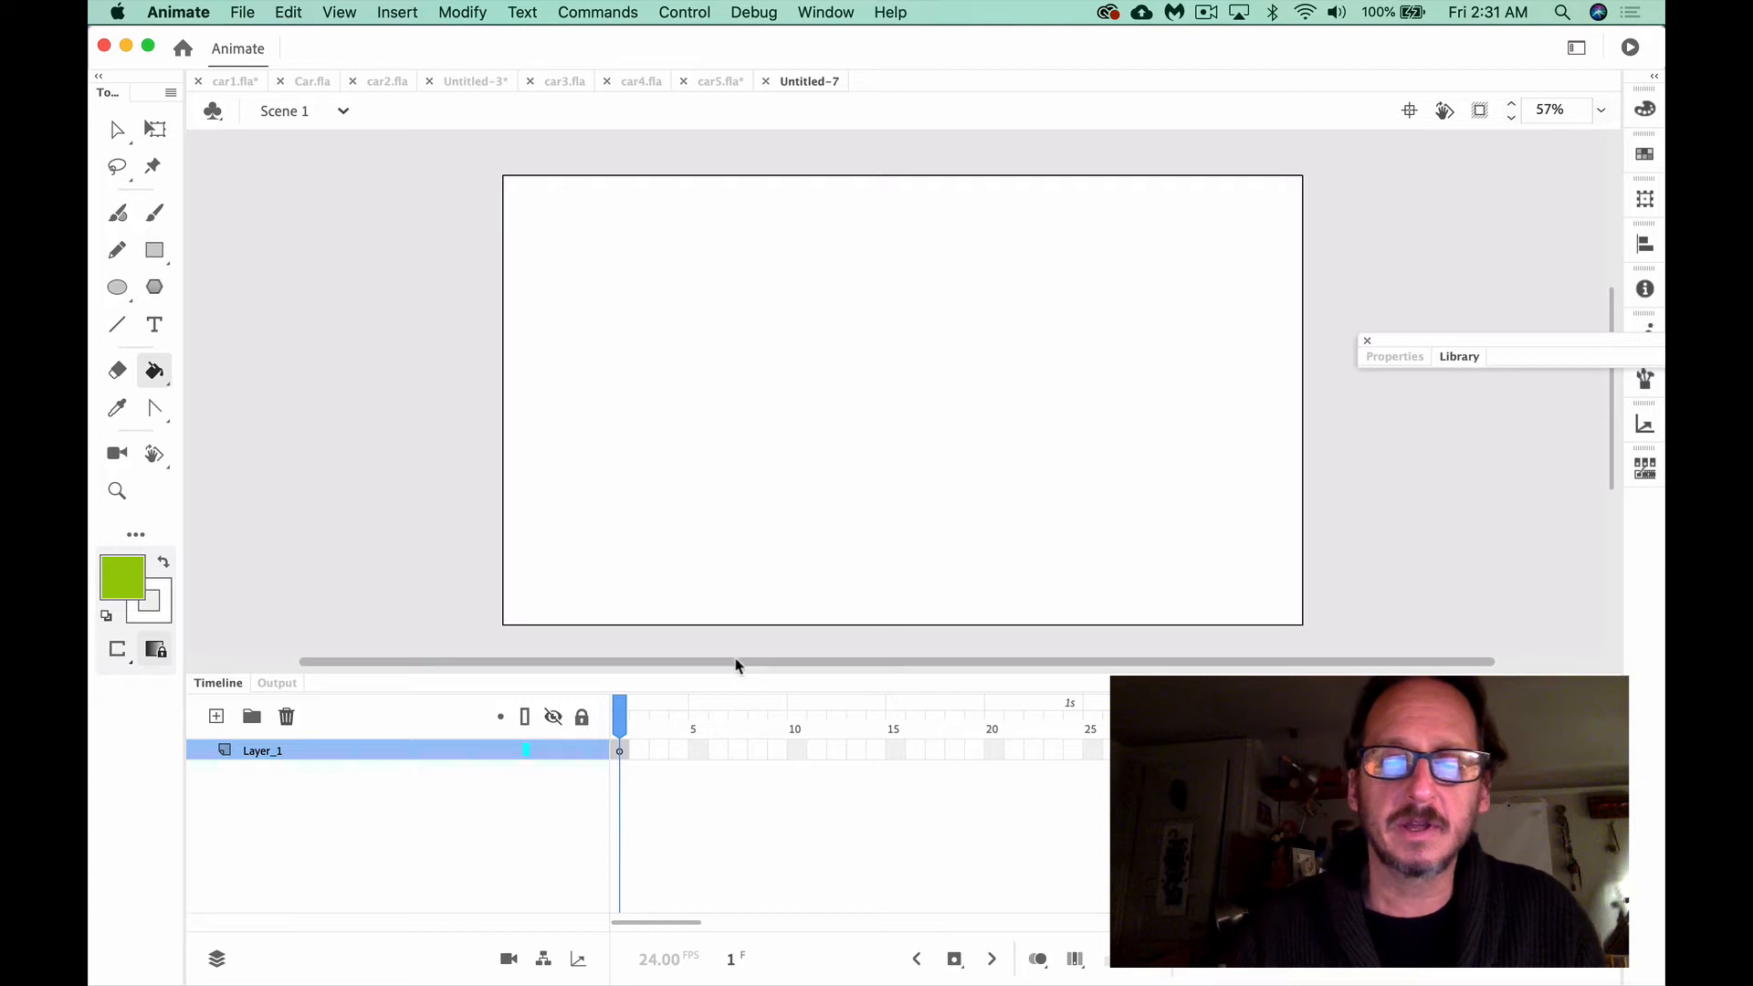
left_click_drag(733, 664, 744, 745)
Activate the Rectangle tool with Object Drawing mode switched off, so that same-colored shapes merge
key("v")
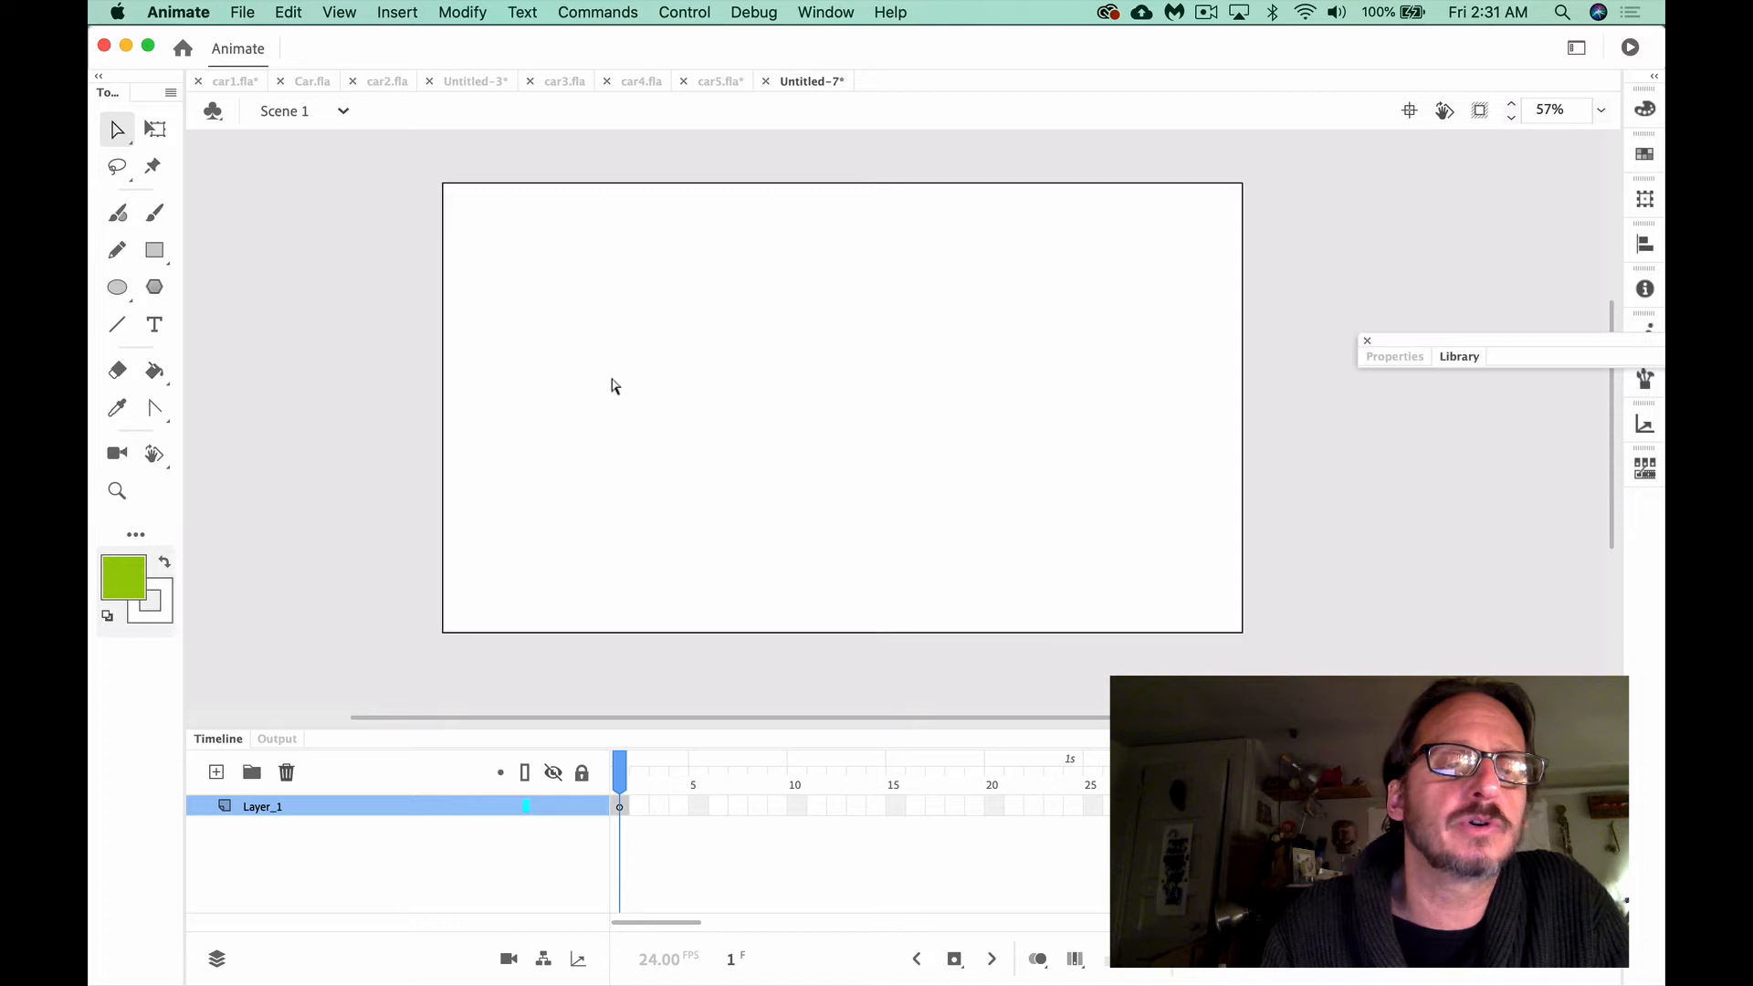
left_click(157, 254)
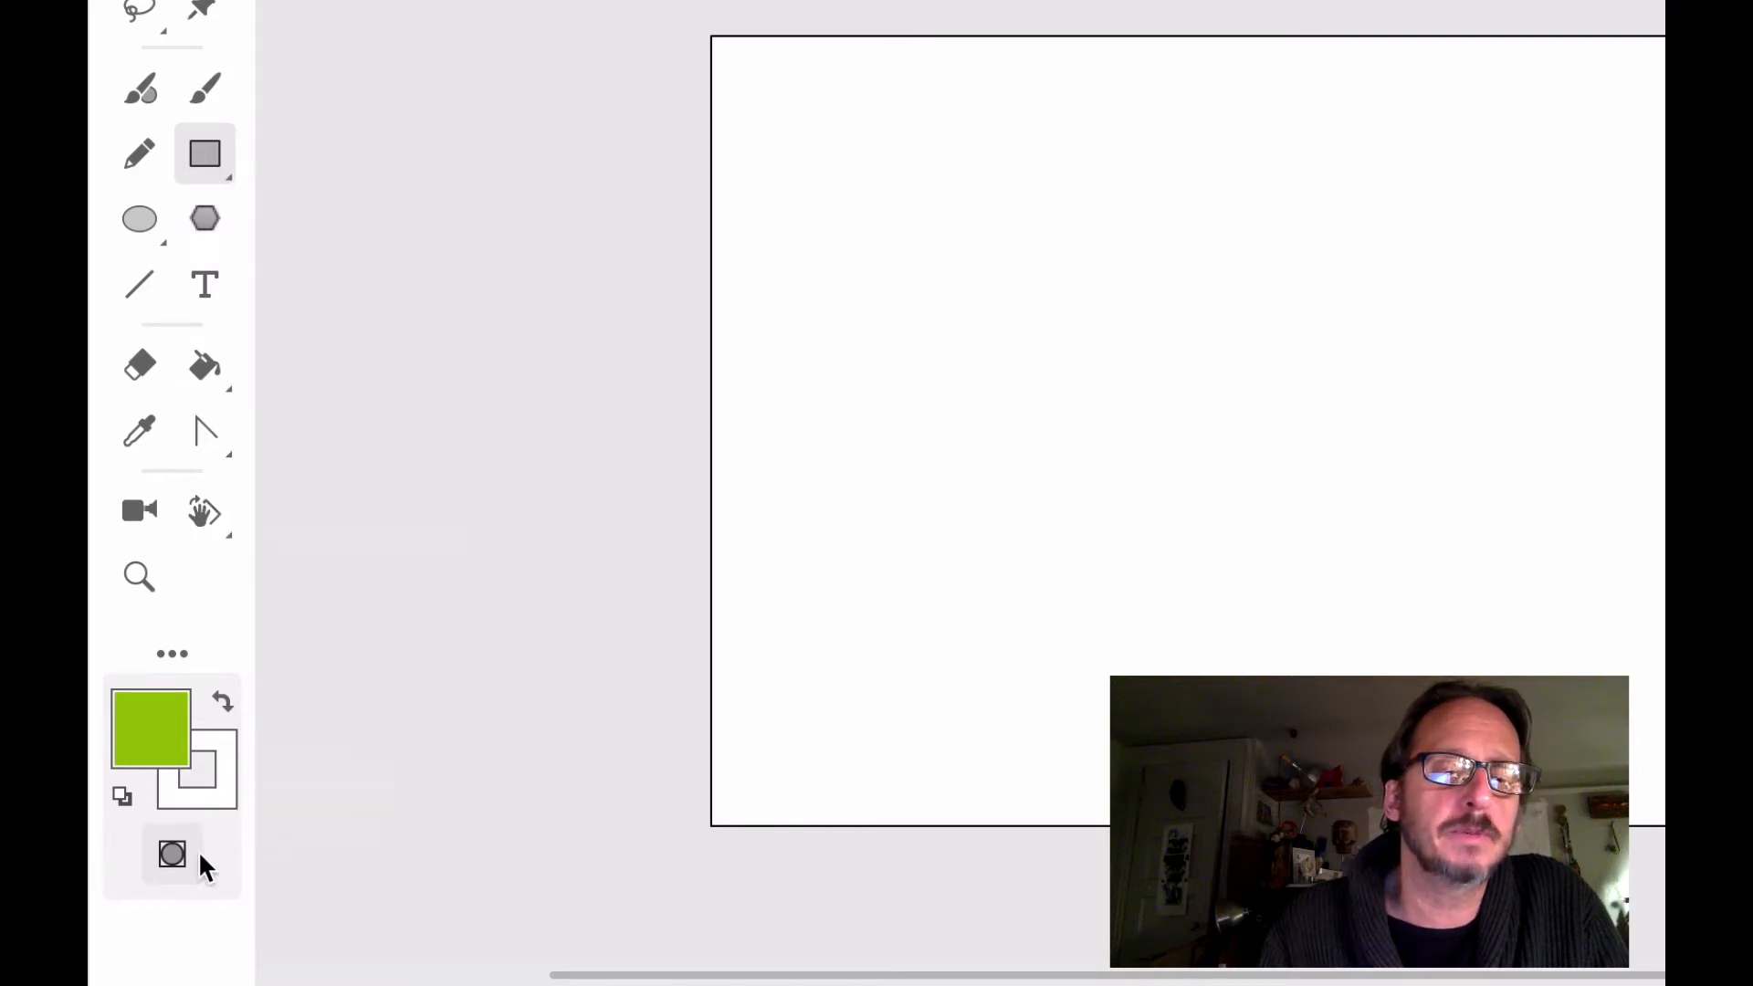
left_click(172, 854)
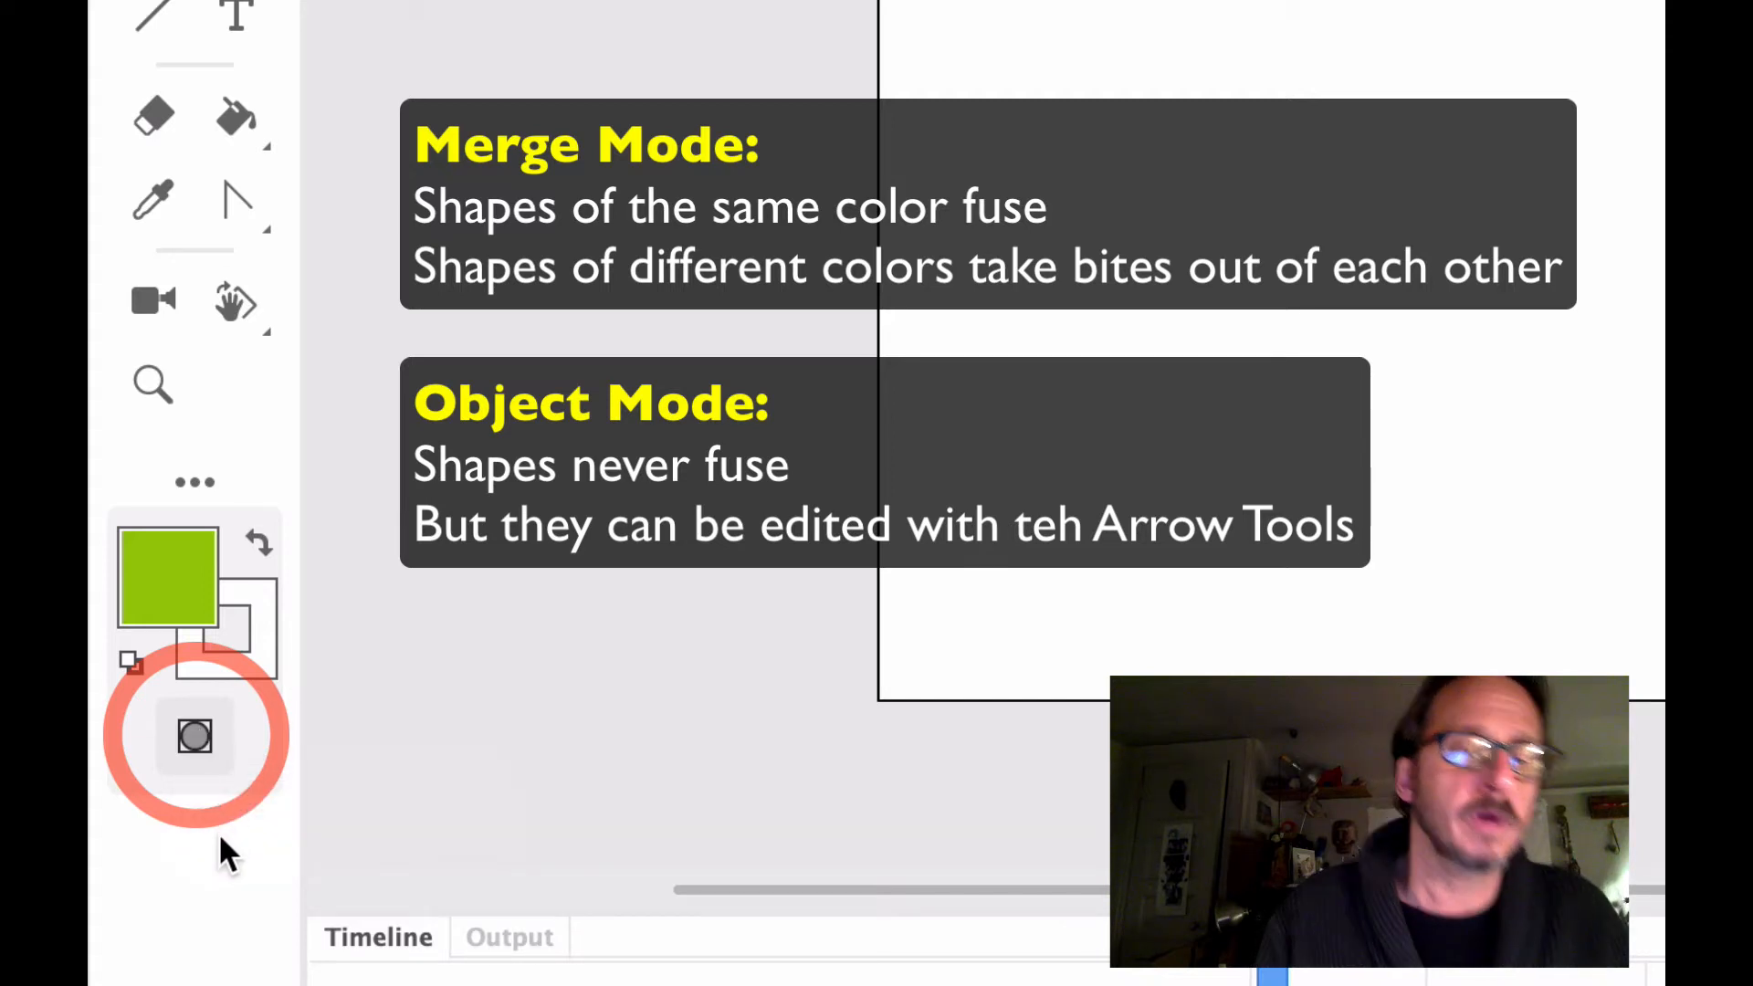
left_click(205, 731)
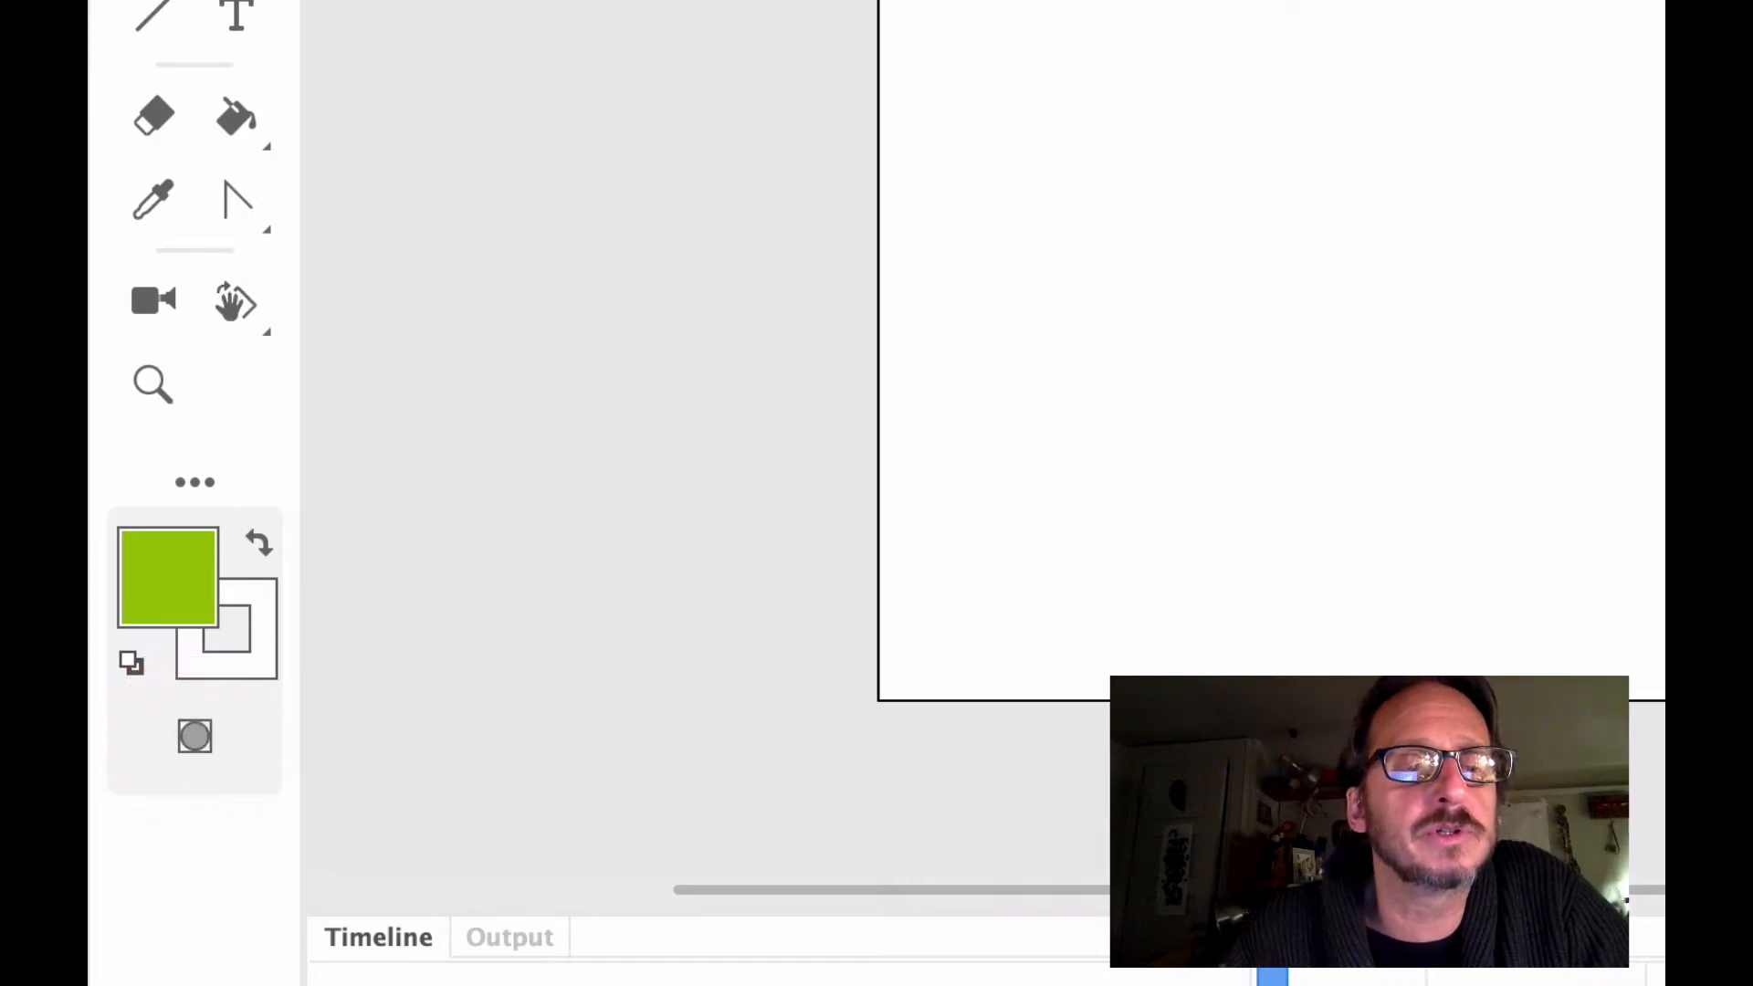
Set the fill color to orange #FF9900 and the stroke to none
left_click(175, 573)
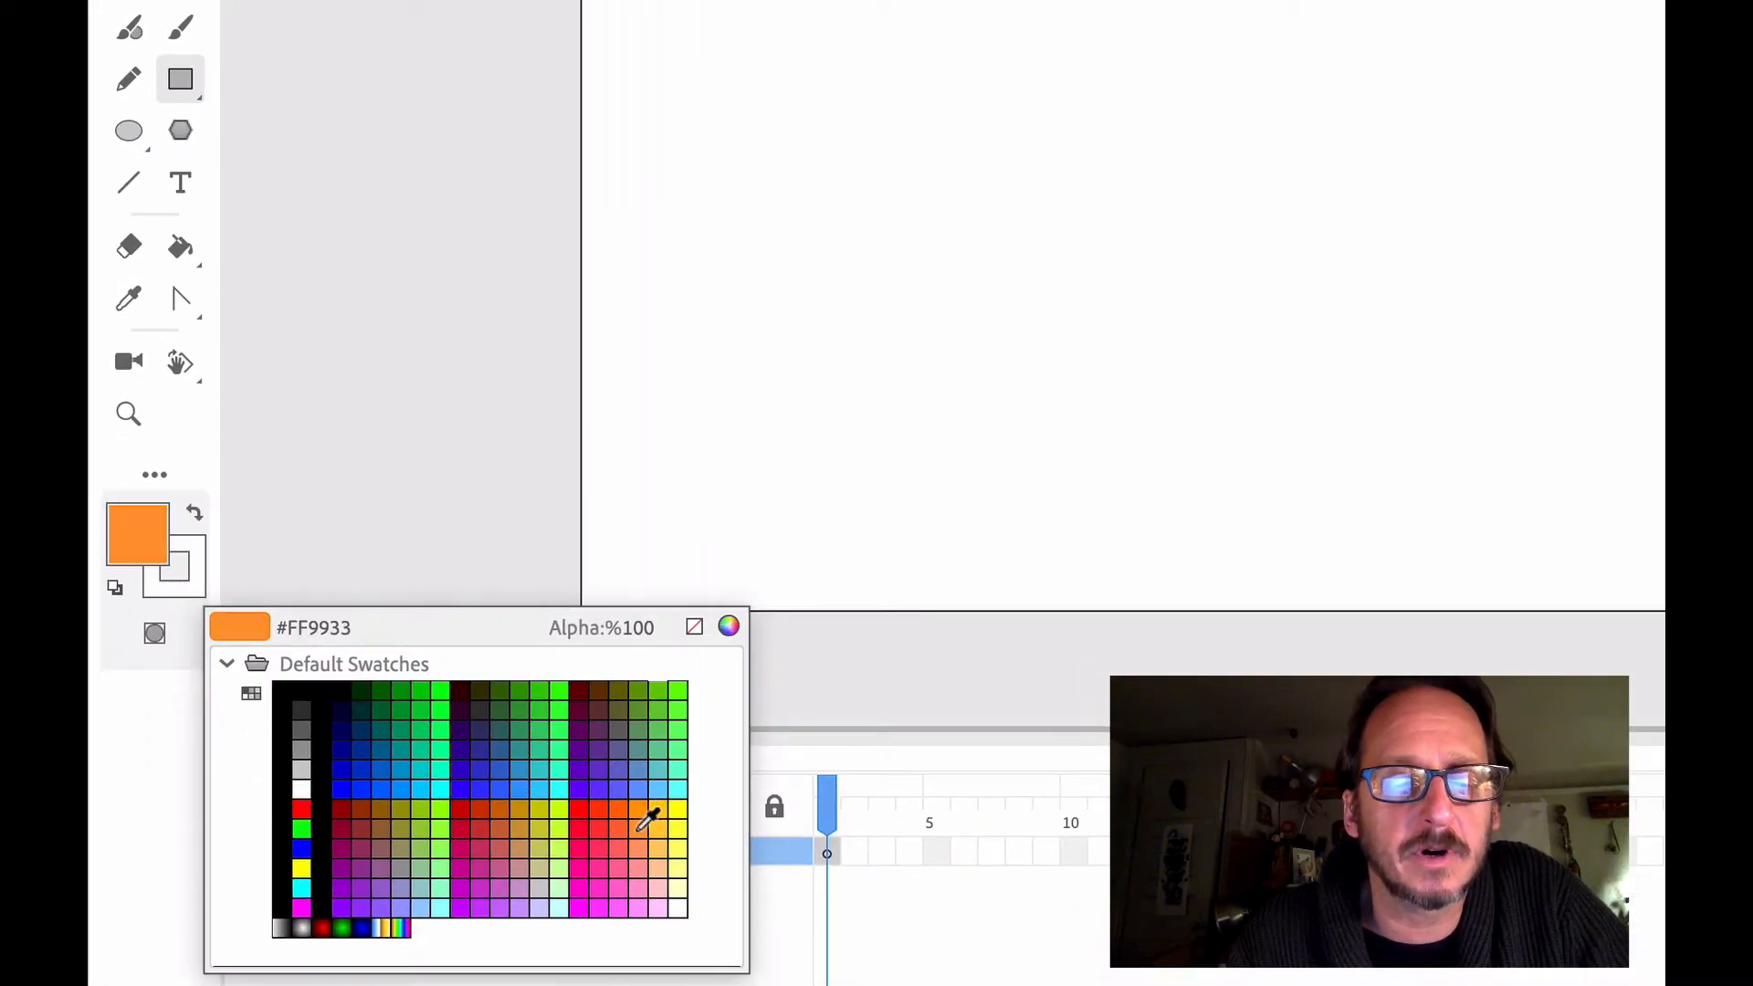
left_click(639, 829)
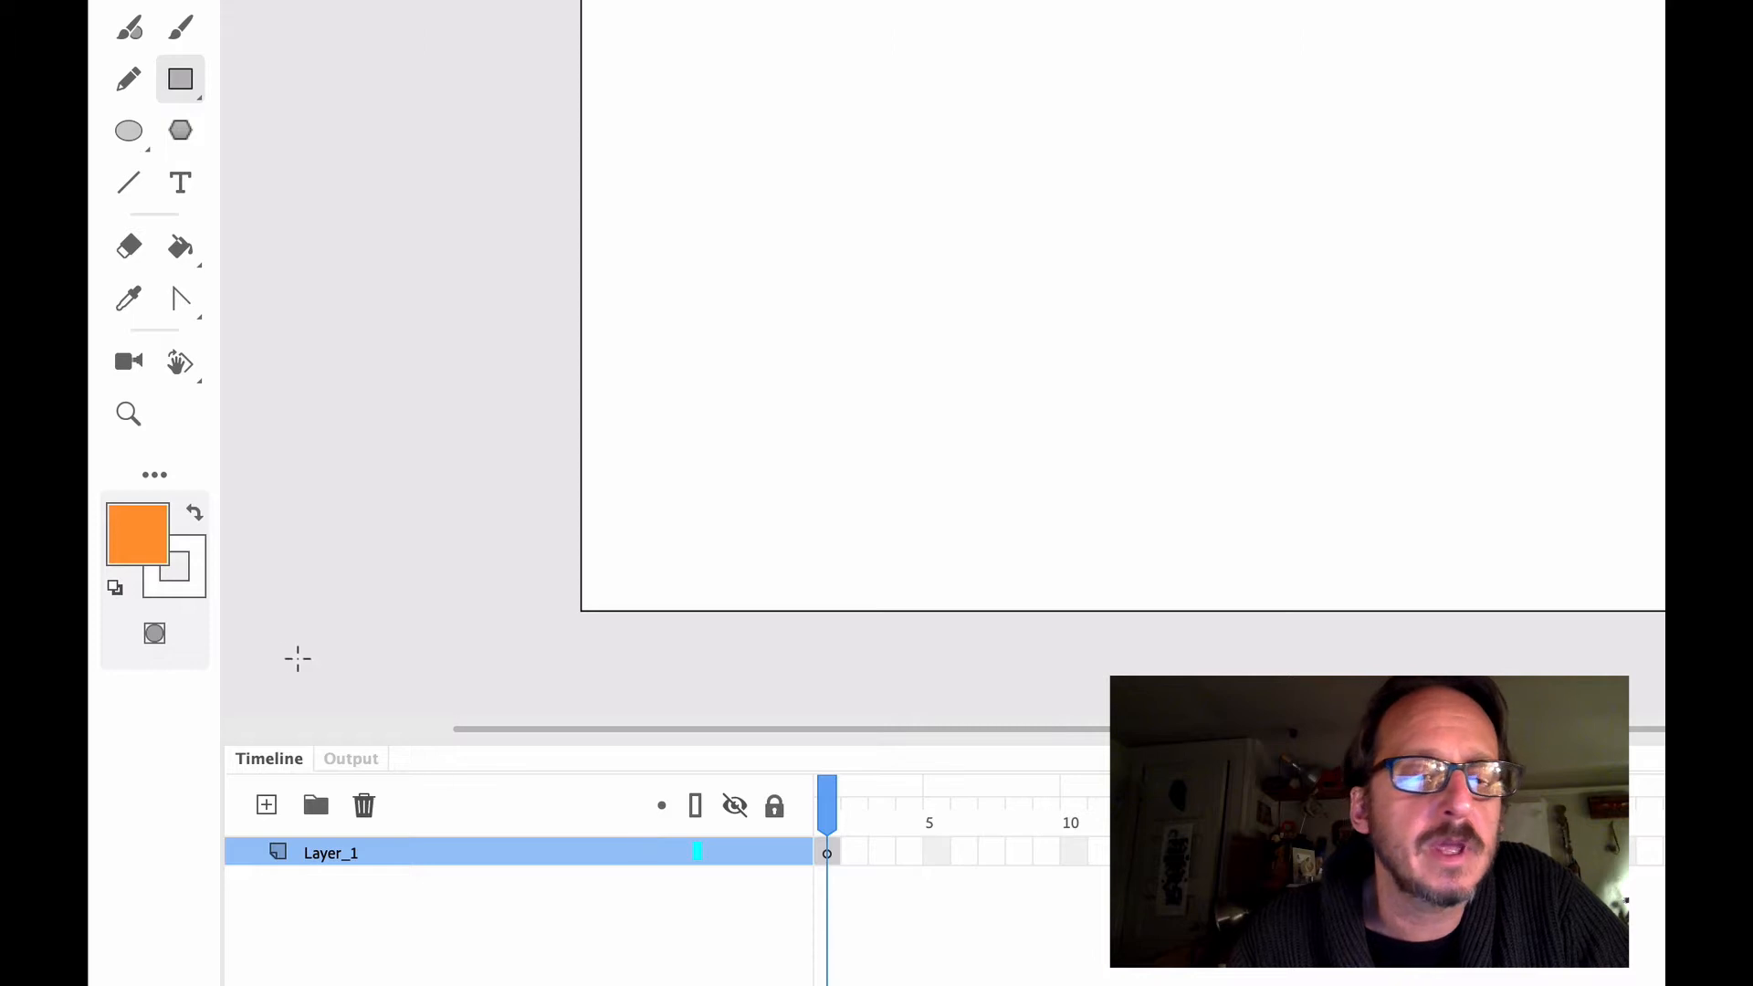
left_click(197, 590)
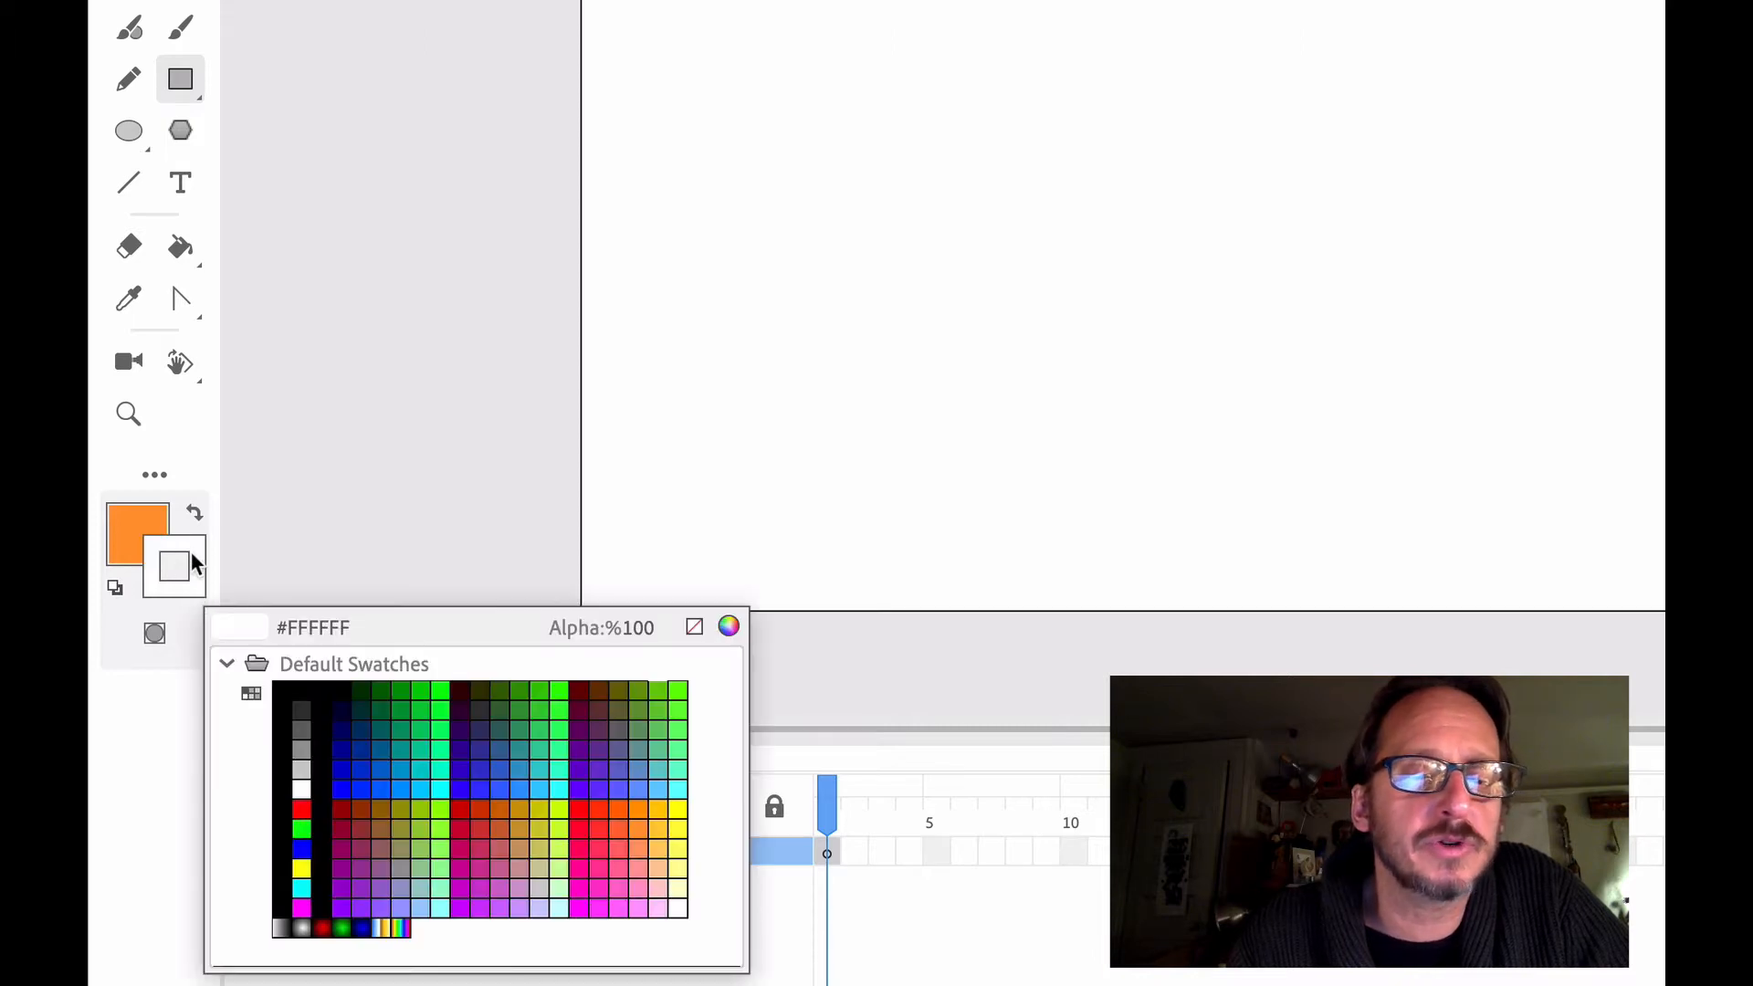
key("Escape")
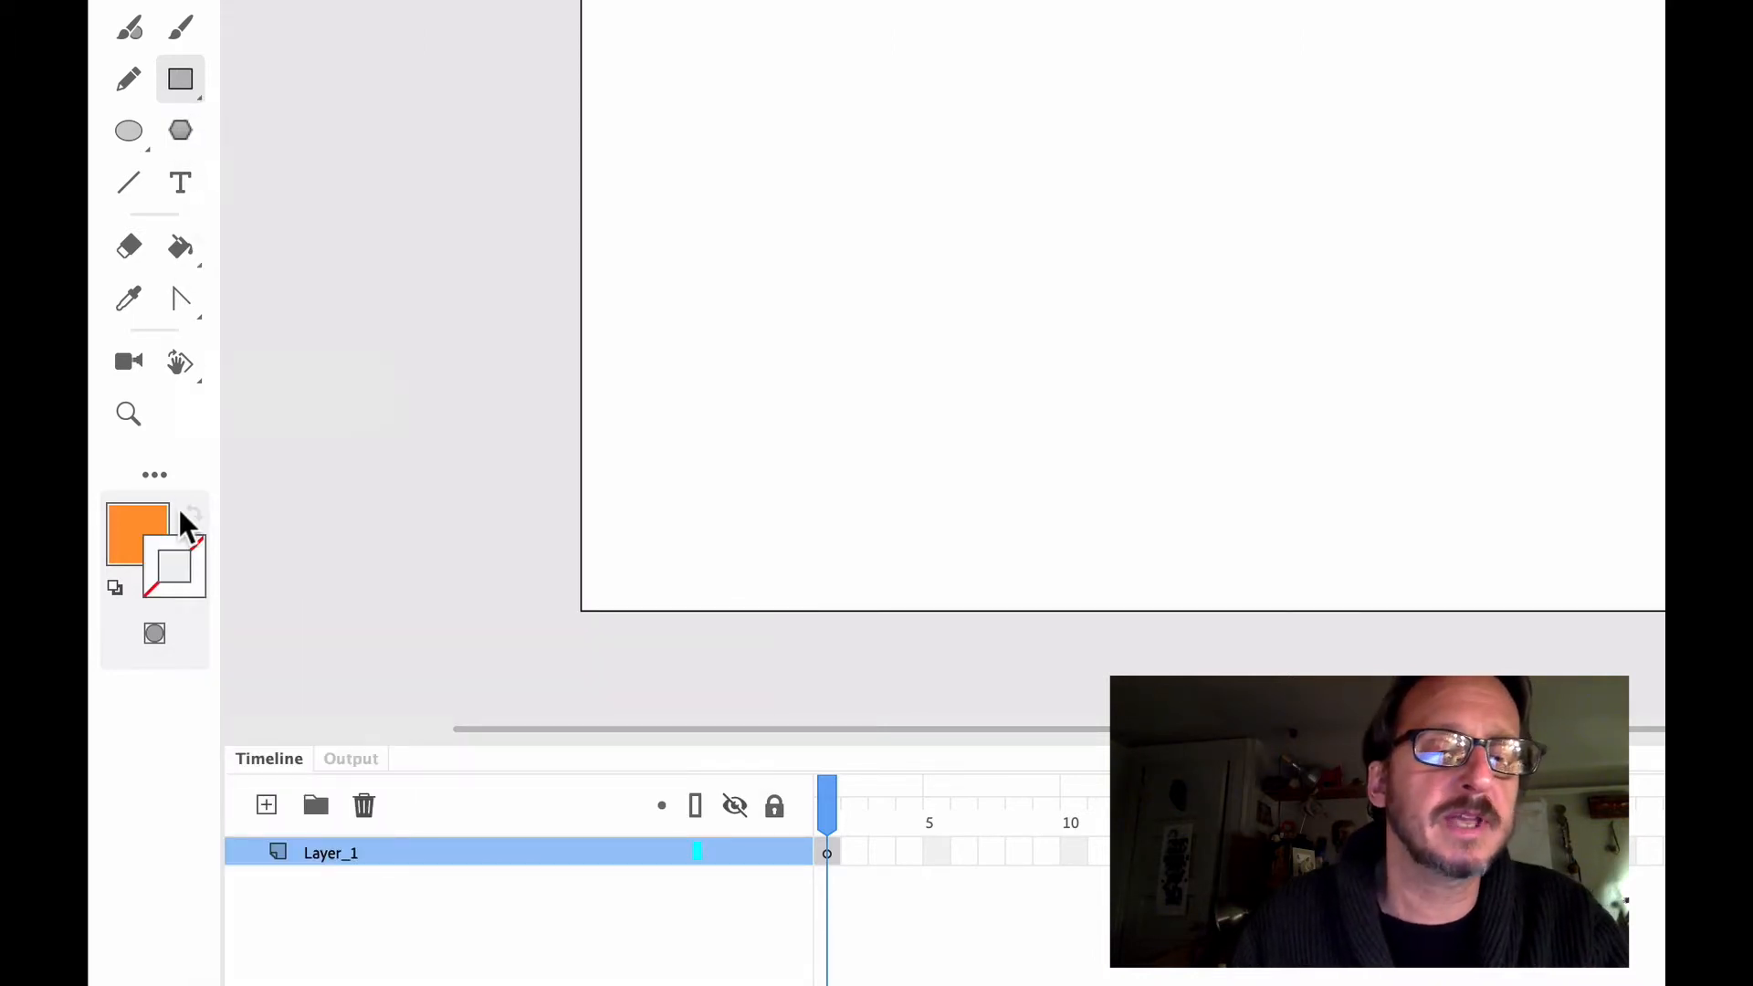
left_click(132, 526)
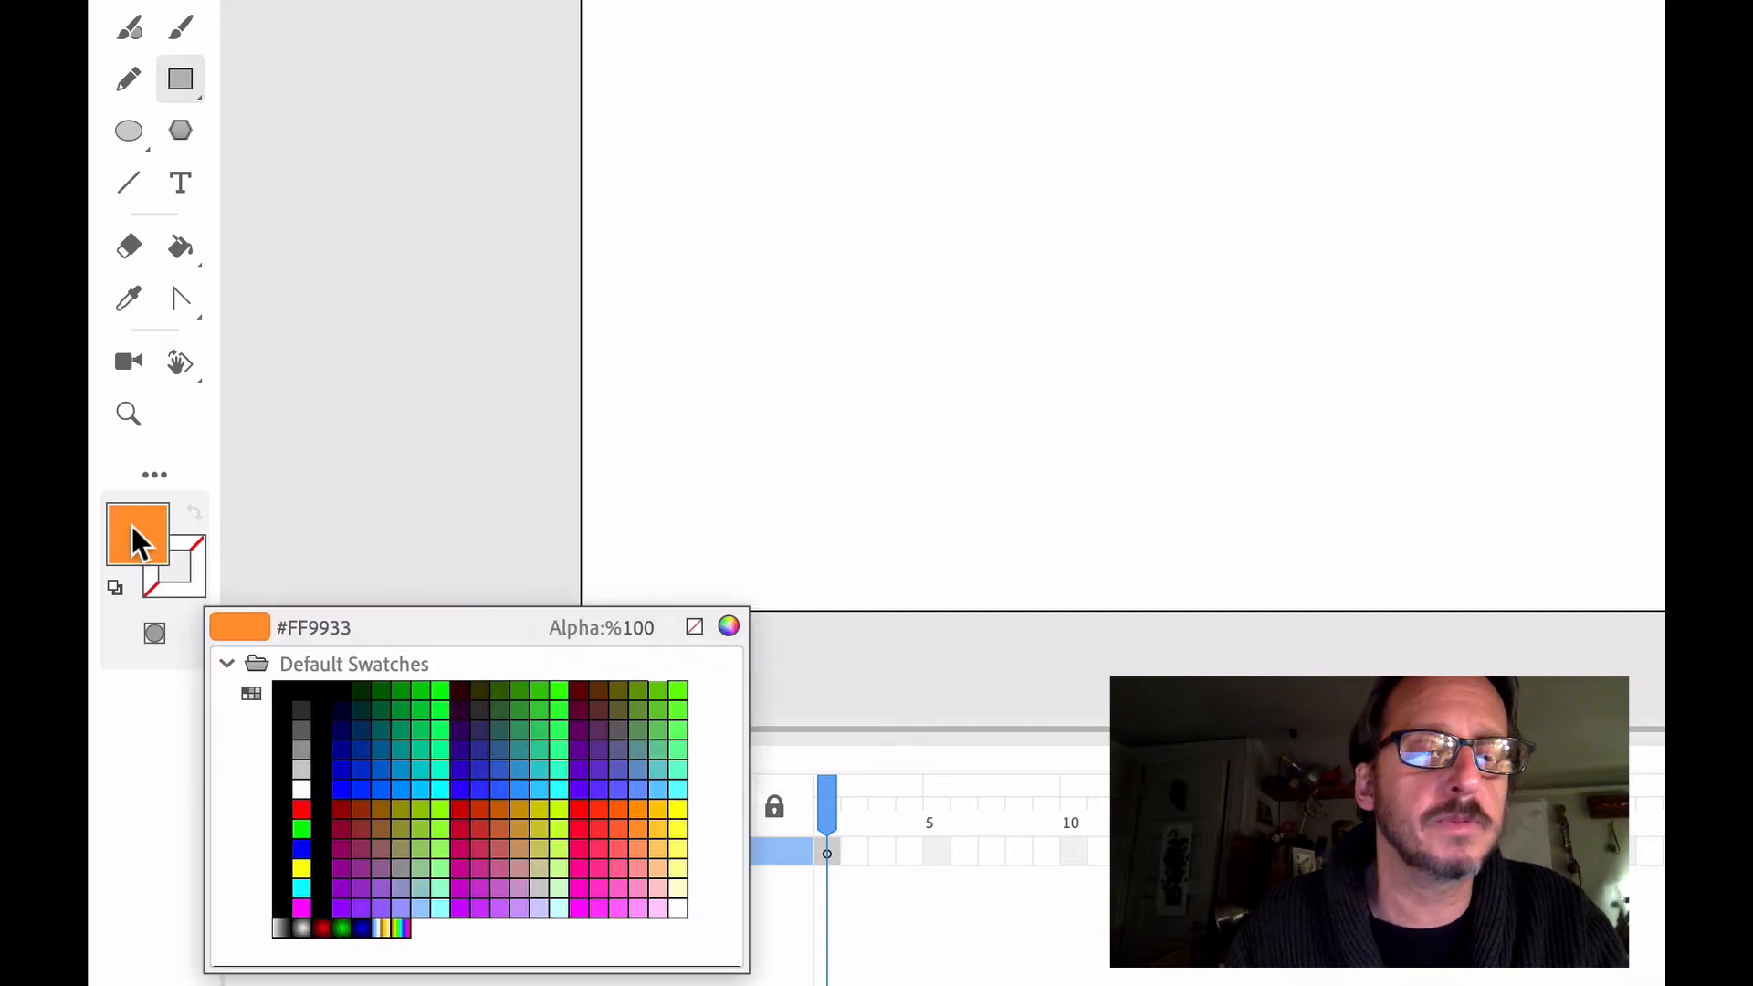
left_click(654, 807)
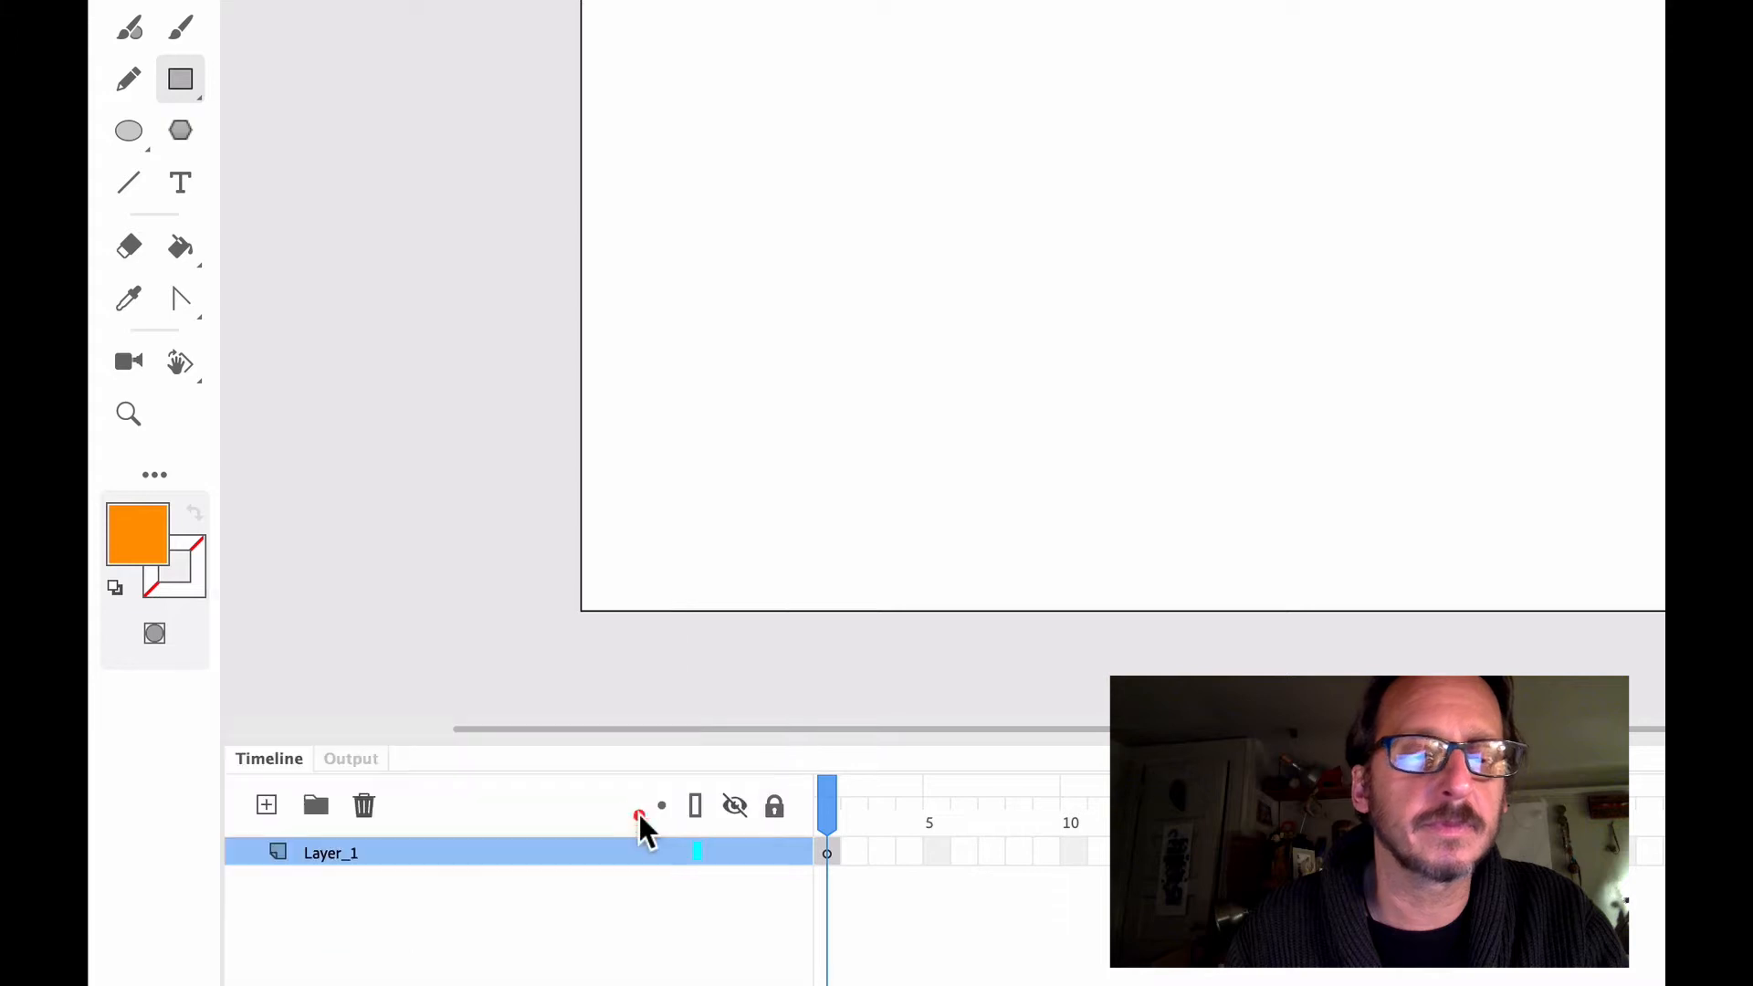
left_click(197, 585)
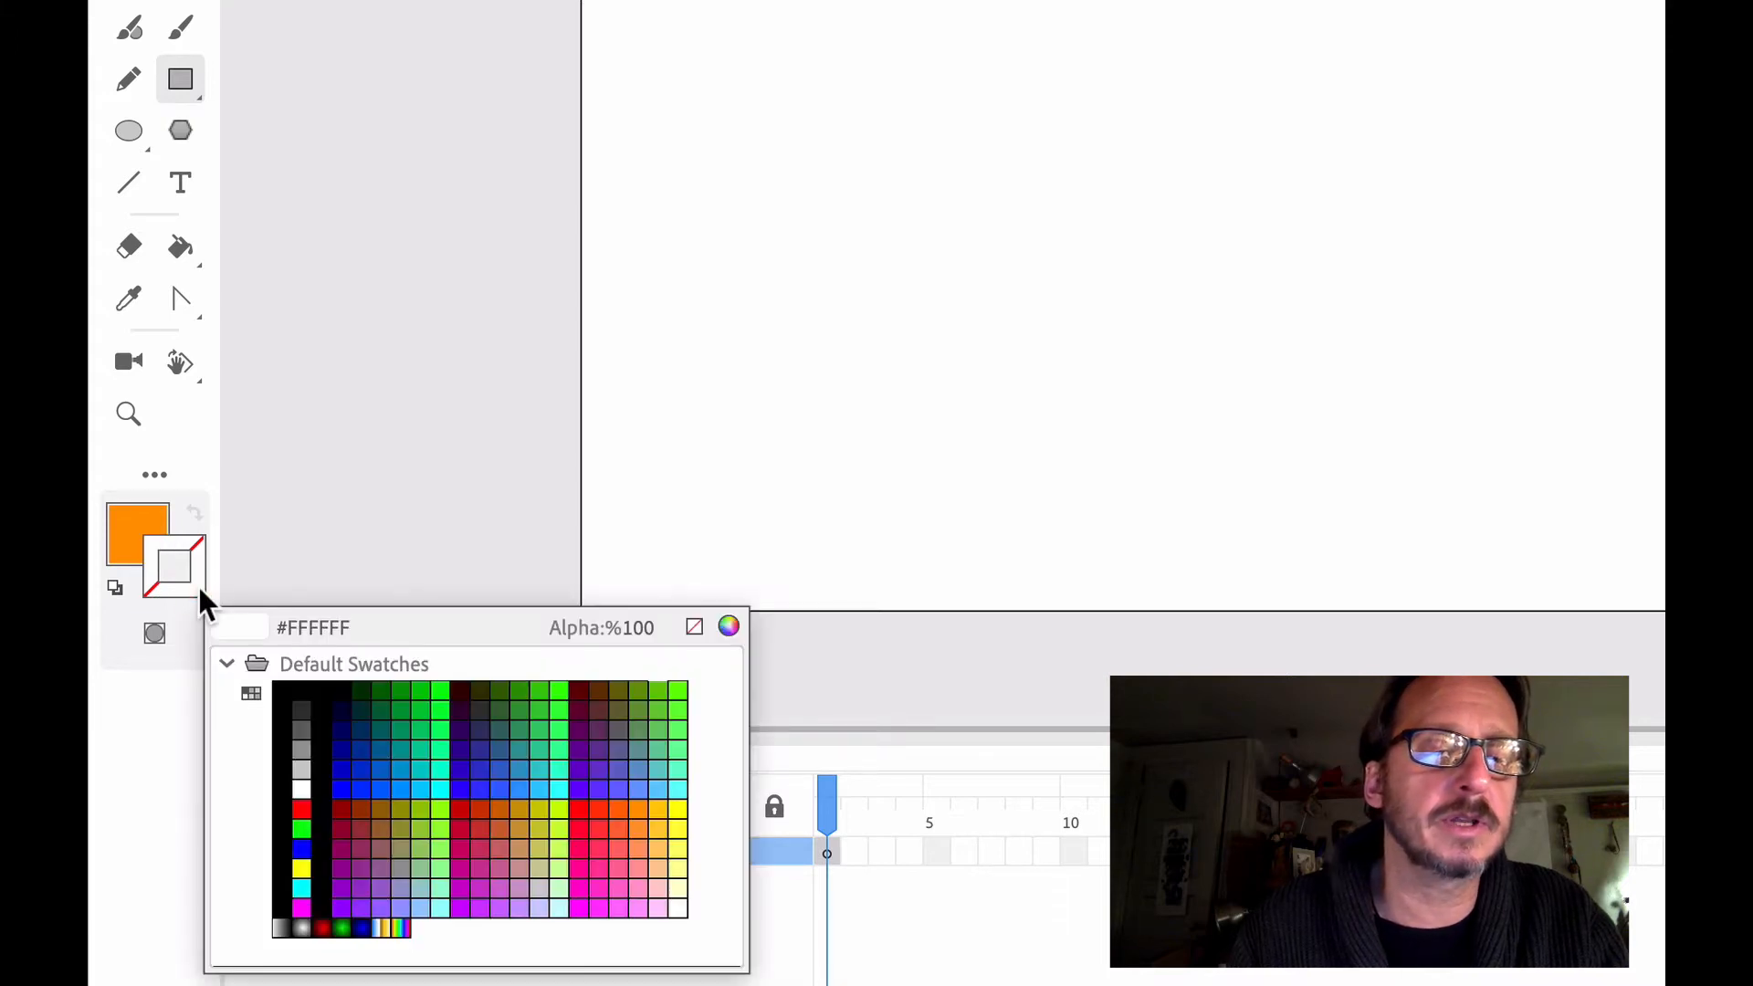
left_click(694, 624)
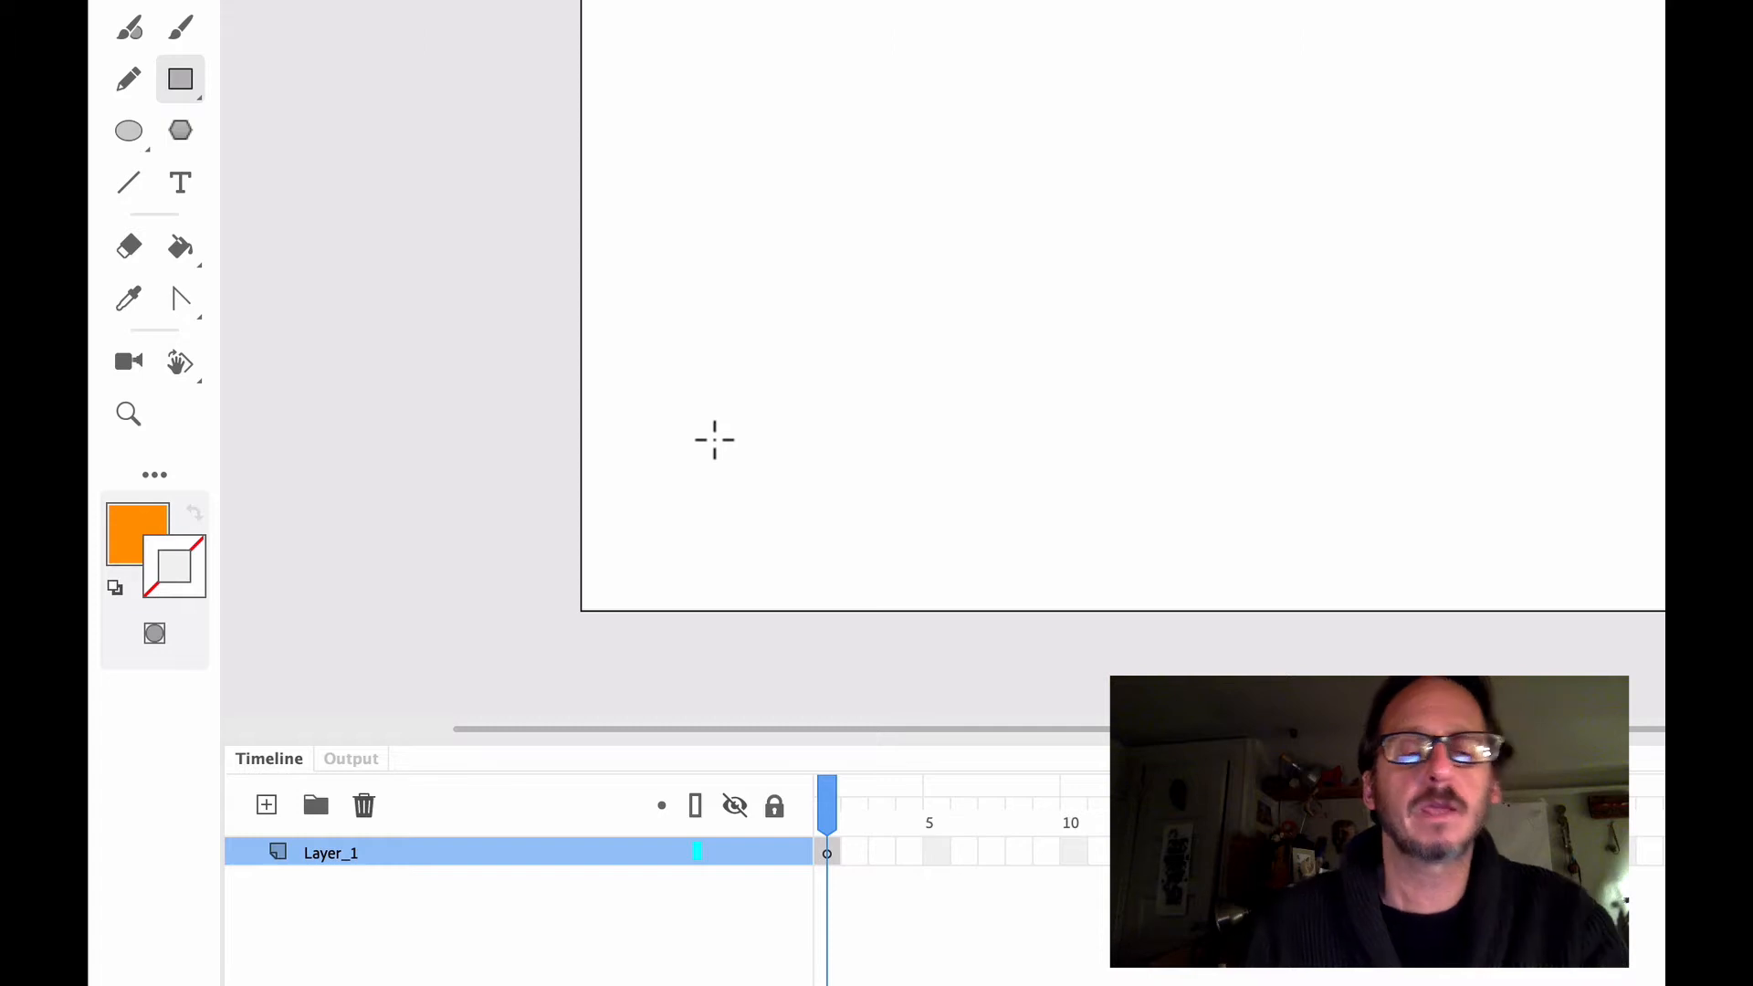
Draw a long horizontal rectangle and a shorter one overlapping its upper middle as a car body, and select the shape to check the merge
mouse_move(791, 310)
left_mouse_down()
mouse_move(967, 440)
mouse_move(1512, 458)
left_mouse_up()
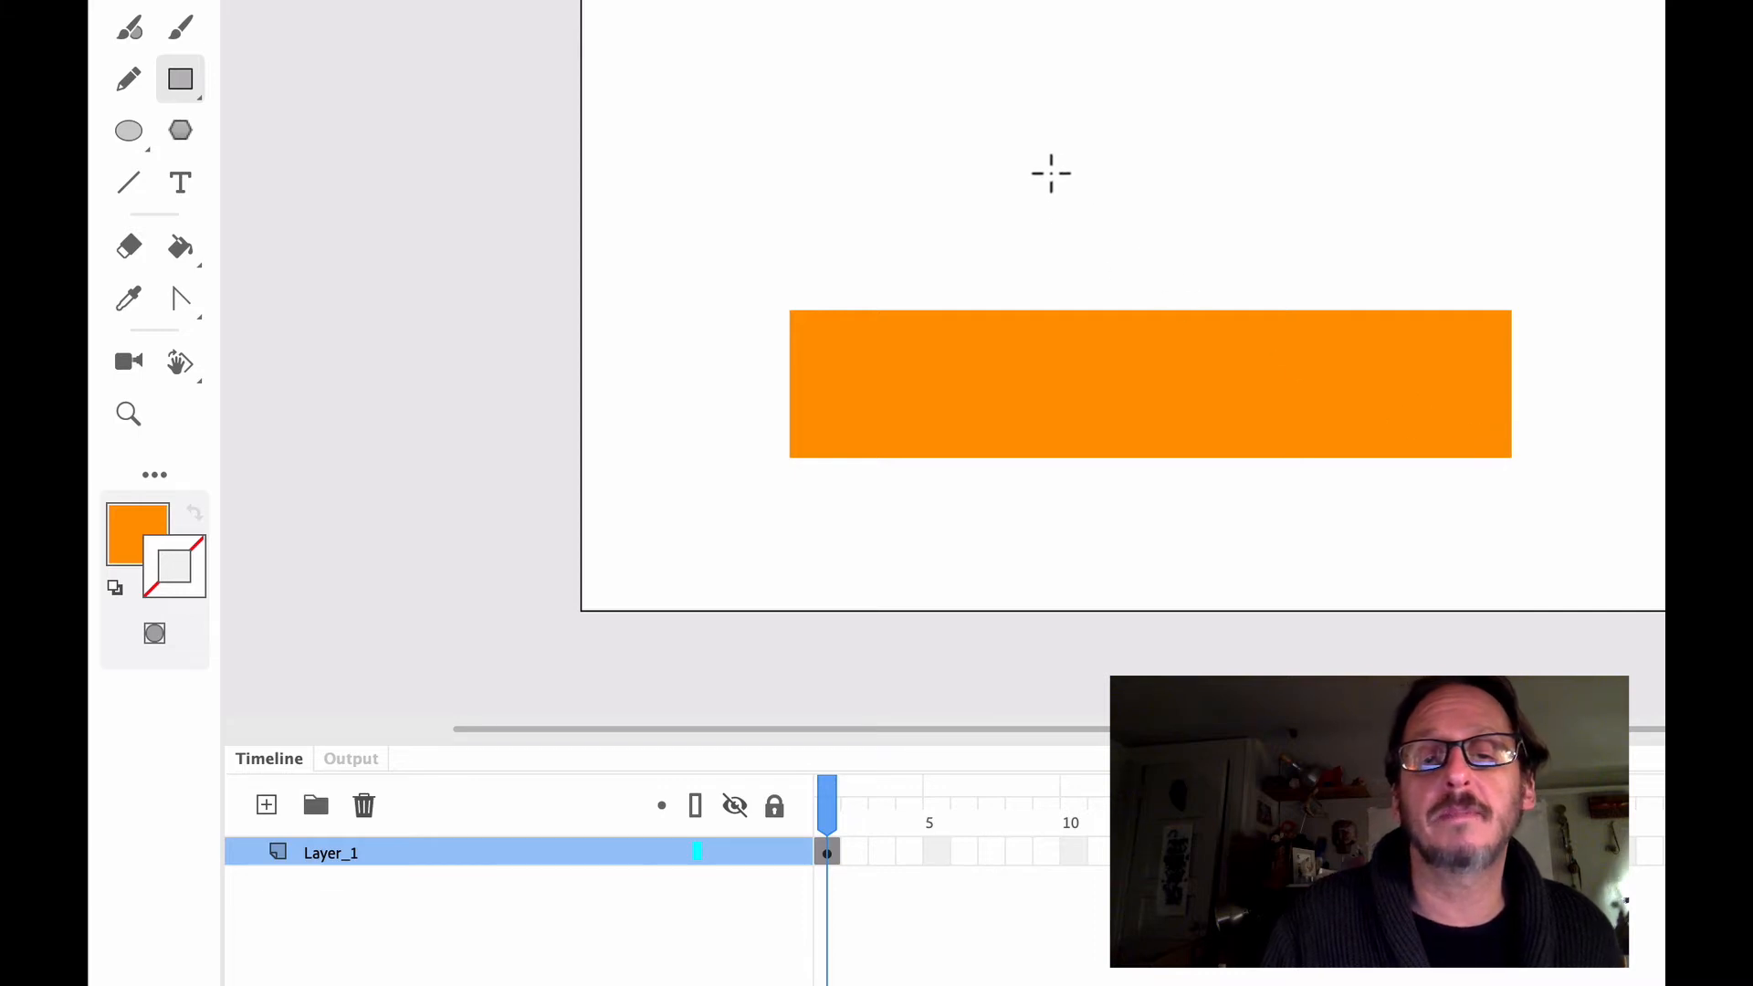
left_click_drag(982, 205, 1332, 336)
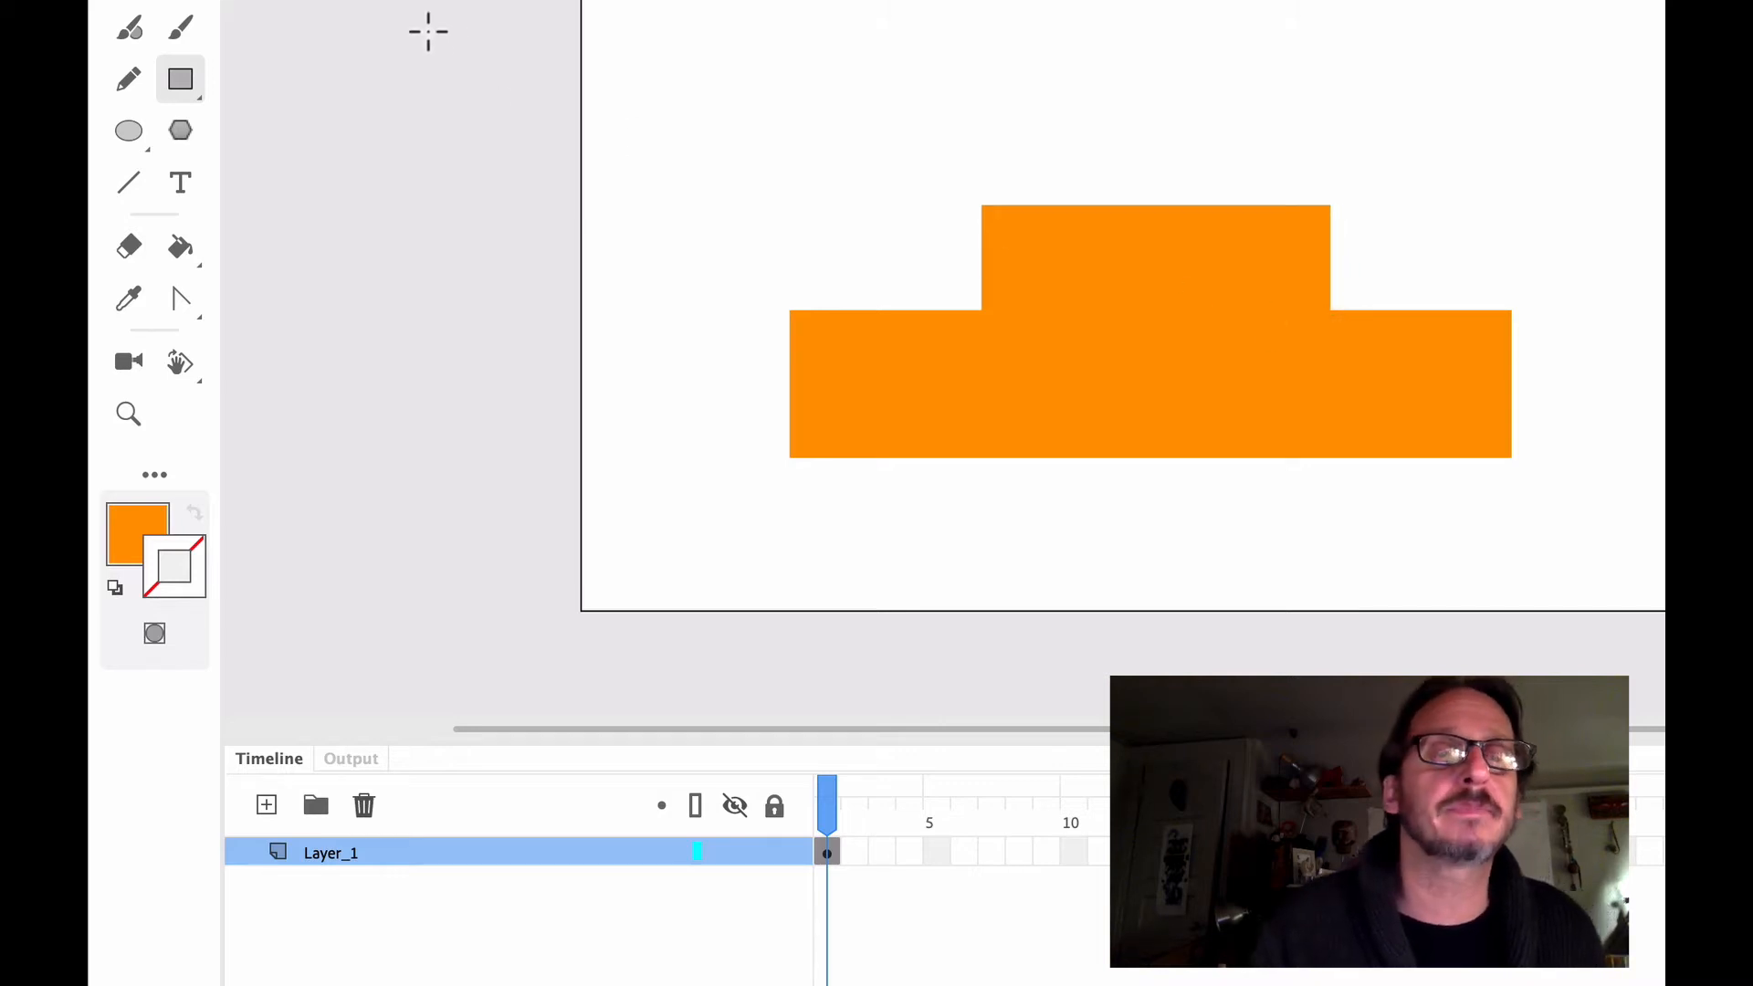
key("a")
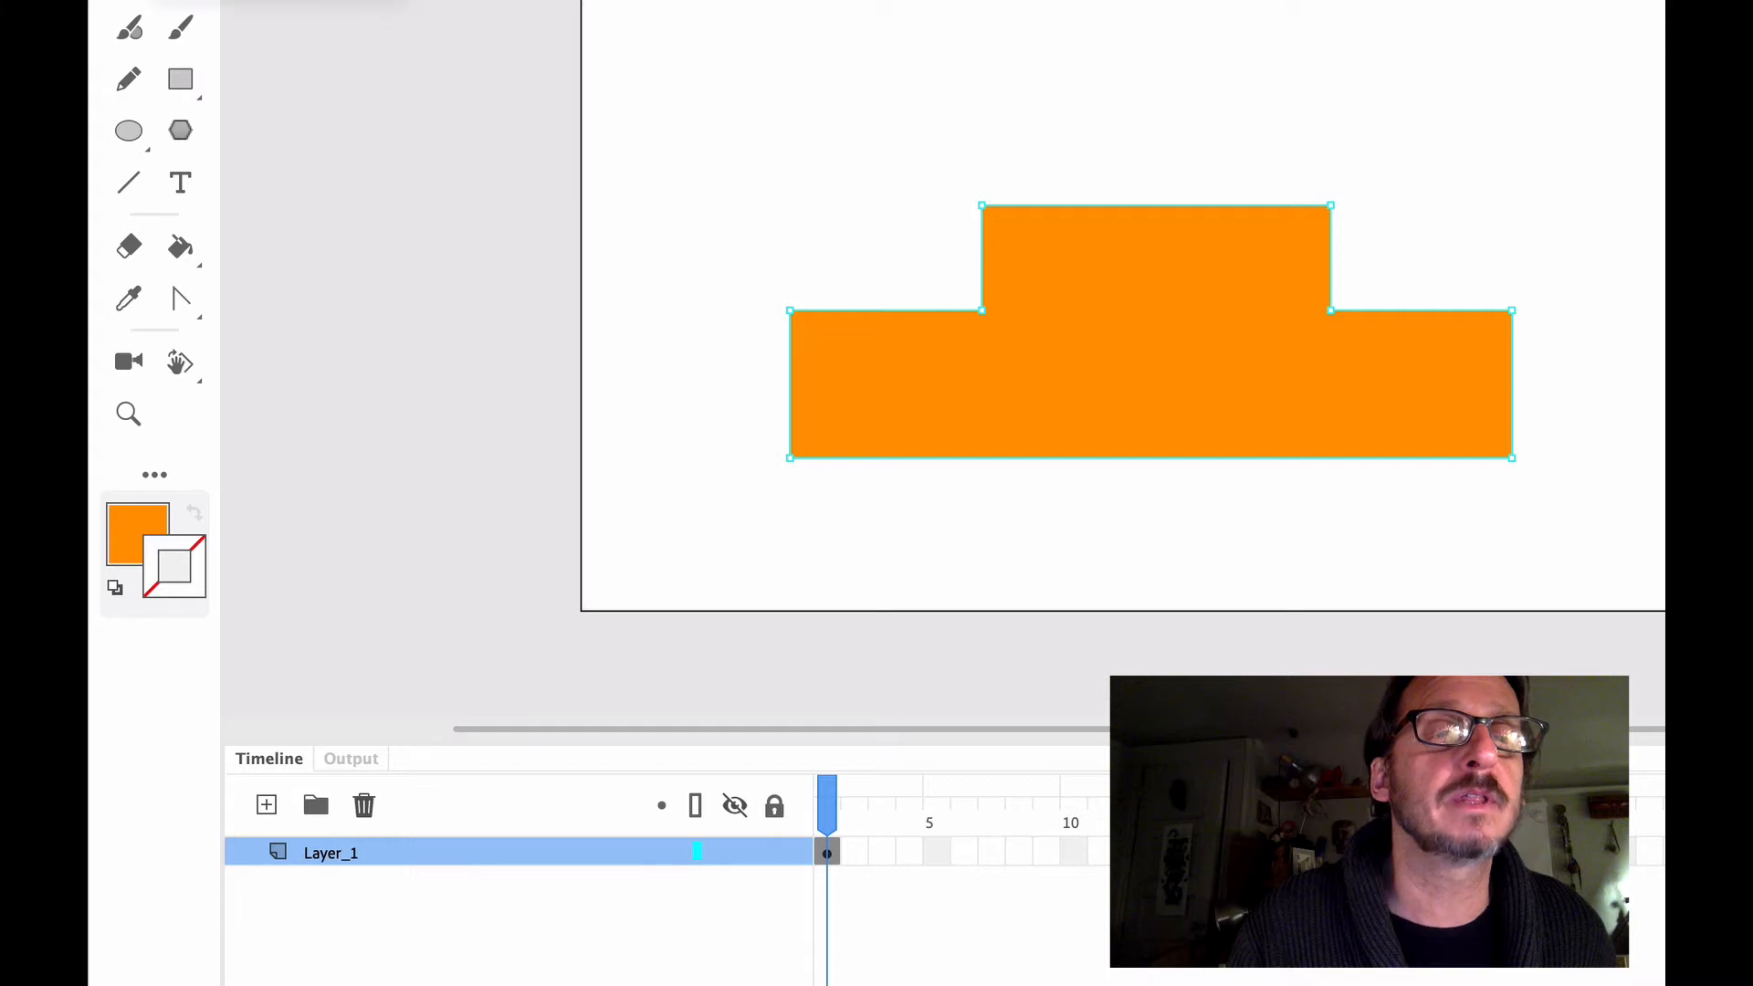
key("v")
left_click(1104, 361)
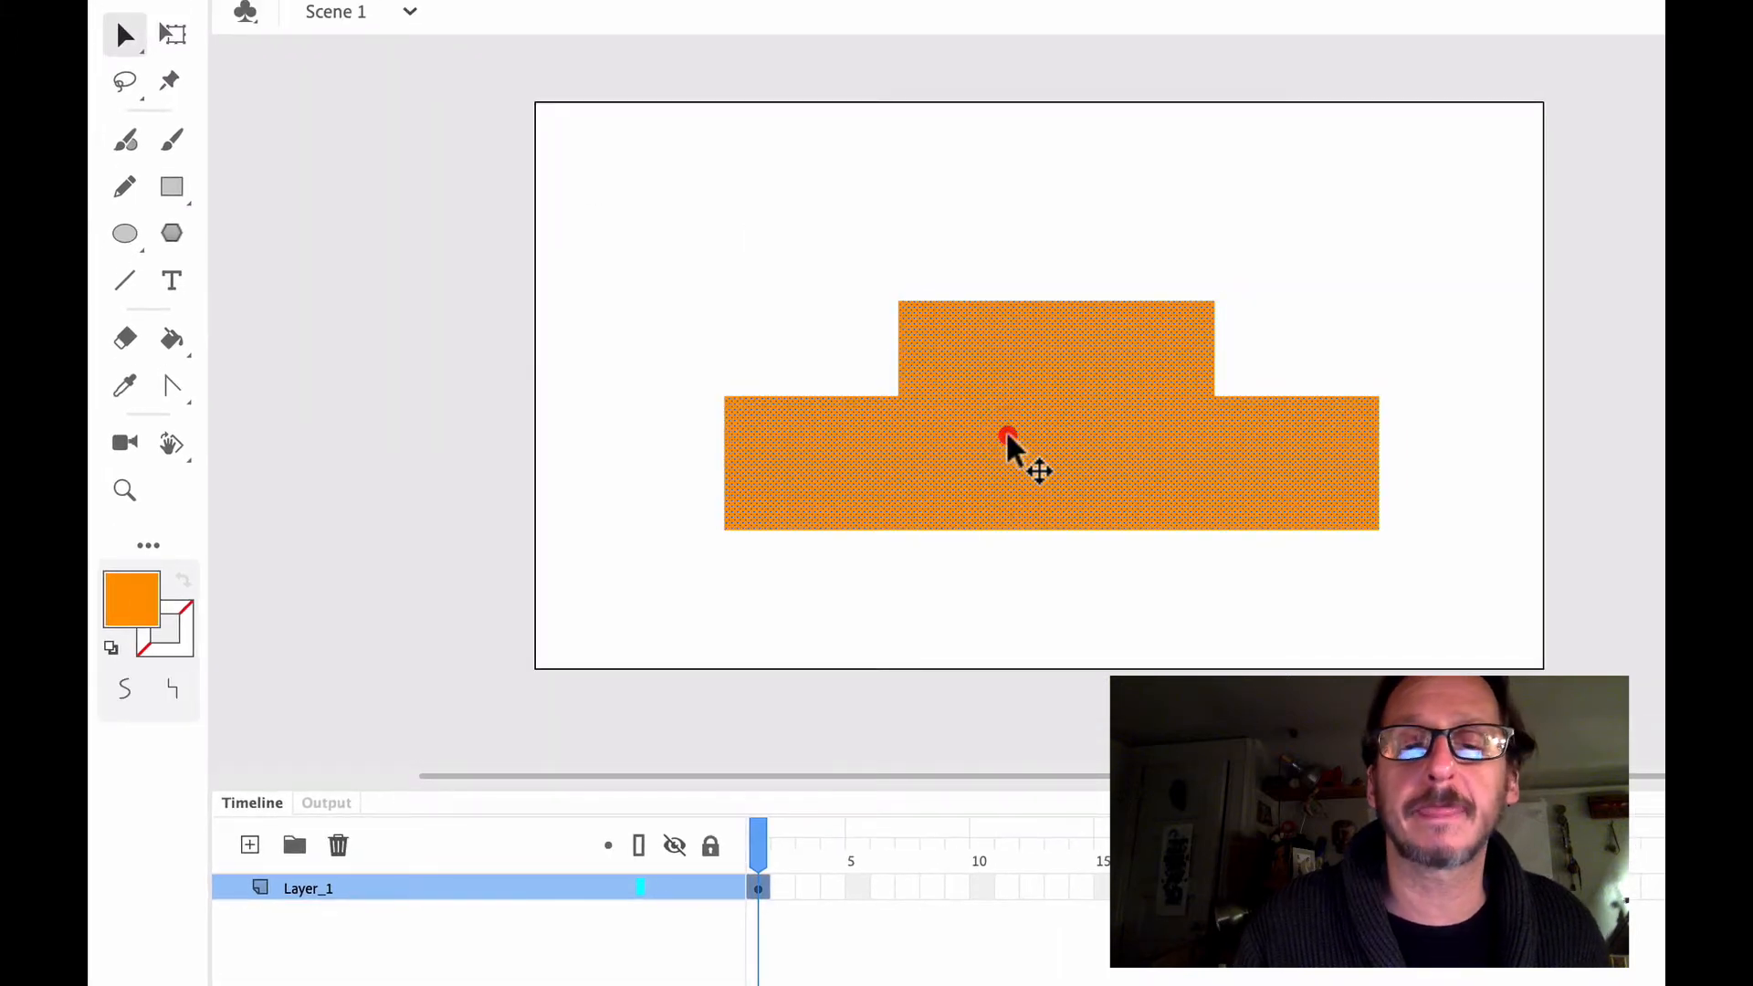
left_click(707, 350)
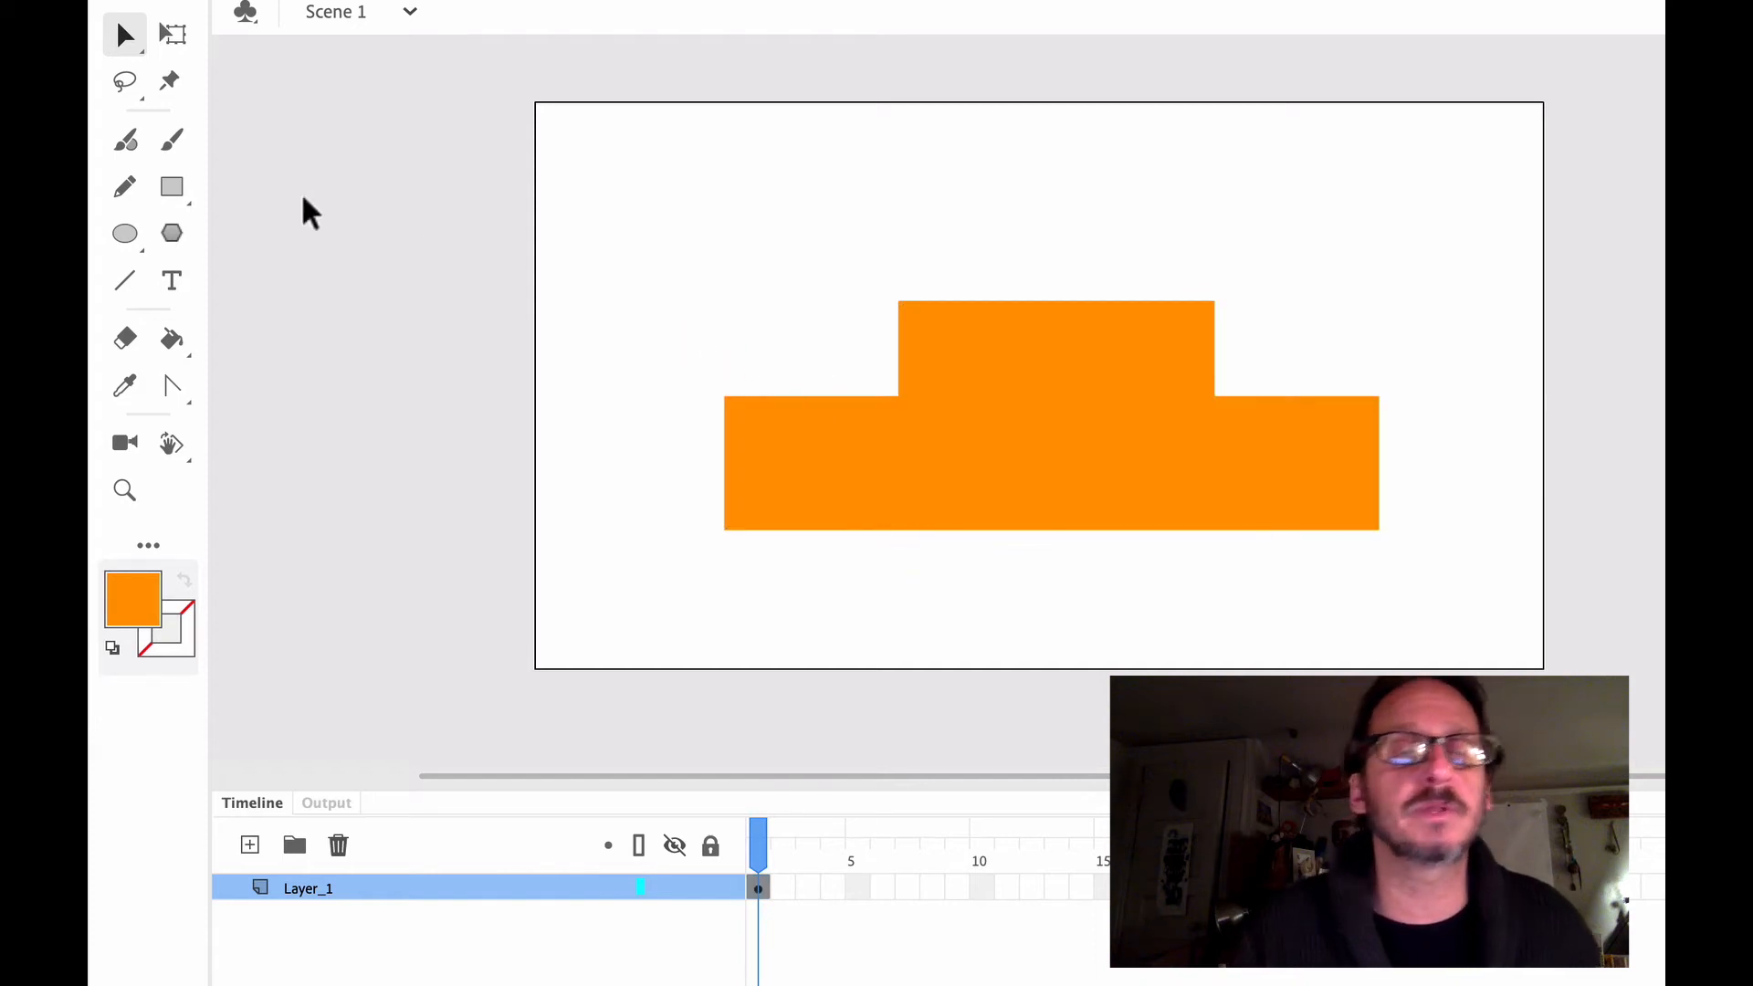
Look through the tools grouped with the Selection and Pen tools and the additional drag-and-drop tools
left_click(141, 52)
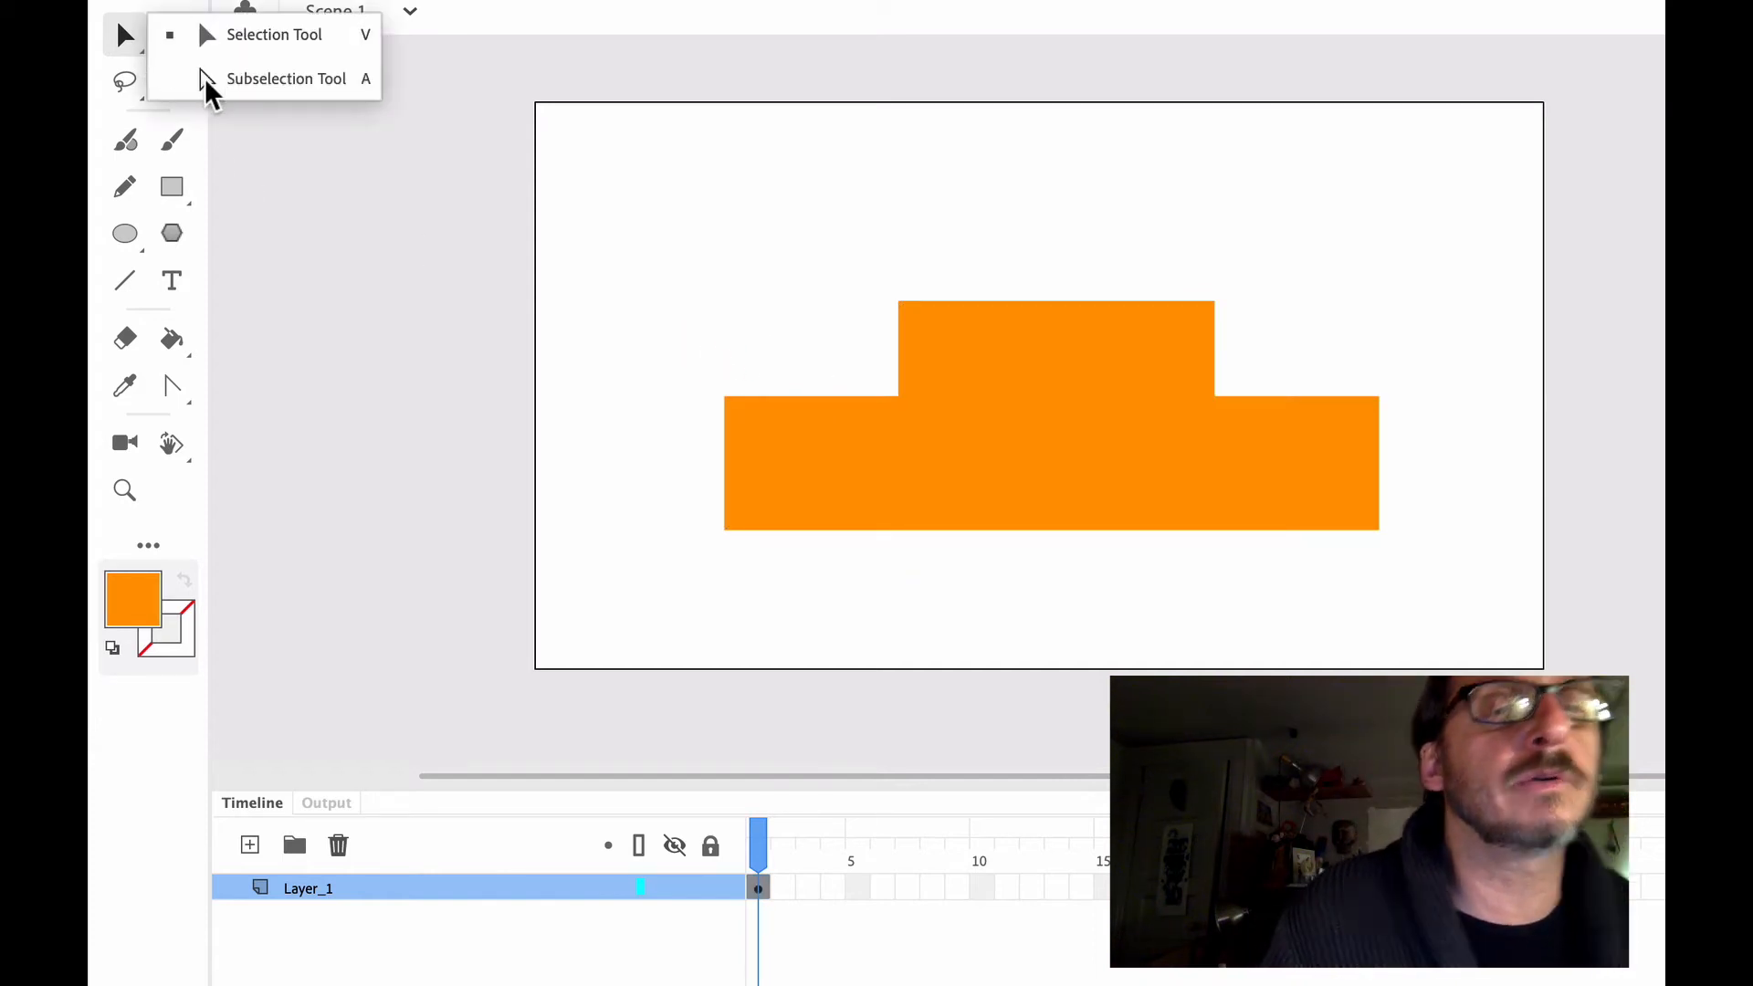
left_click(119, 34)
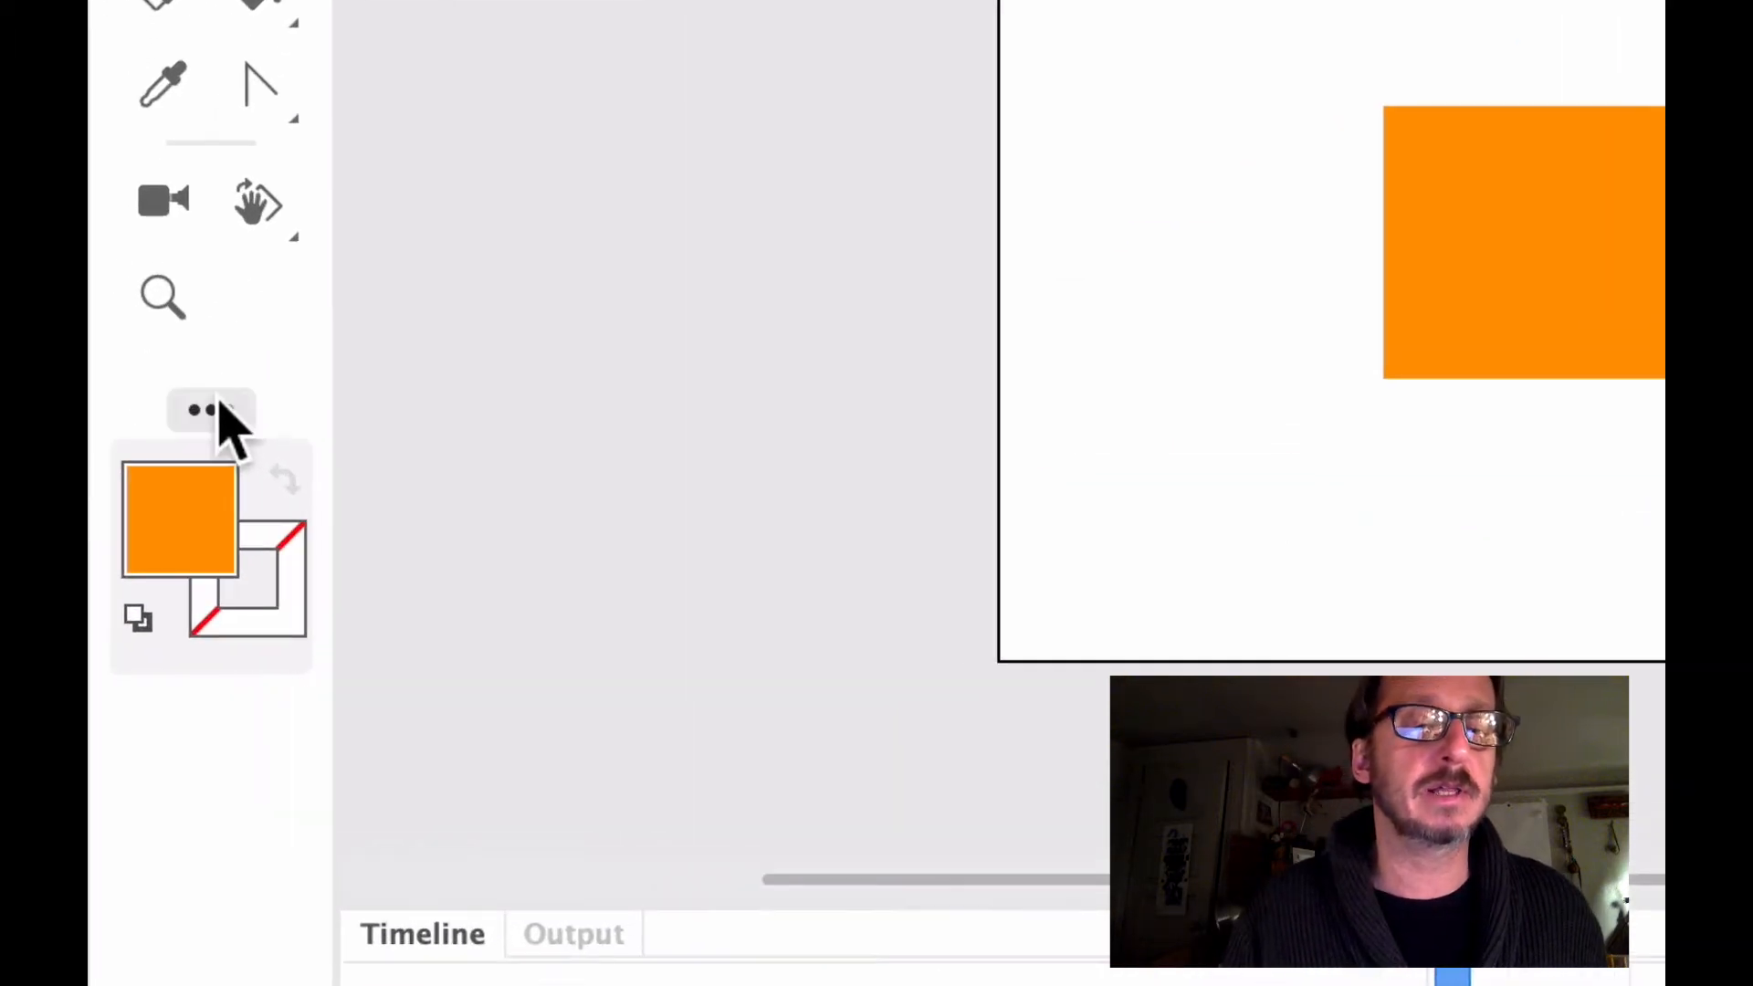
left_click(211, 410)
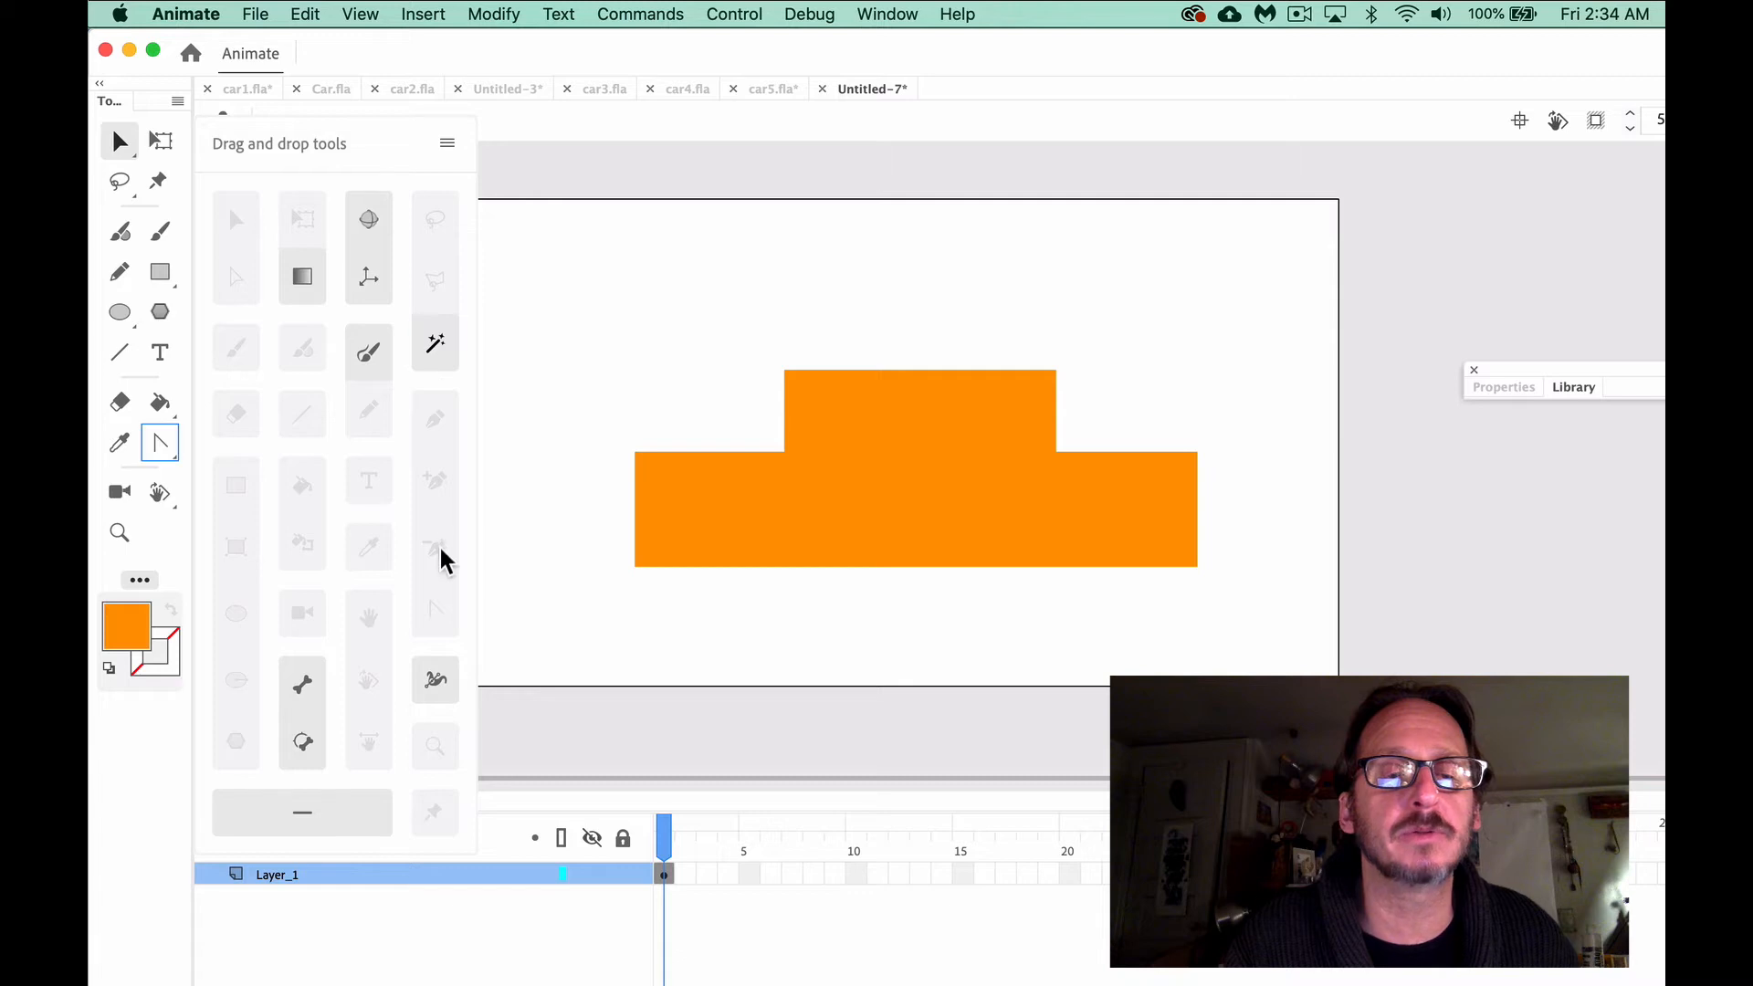
left_click(164, 445)
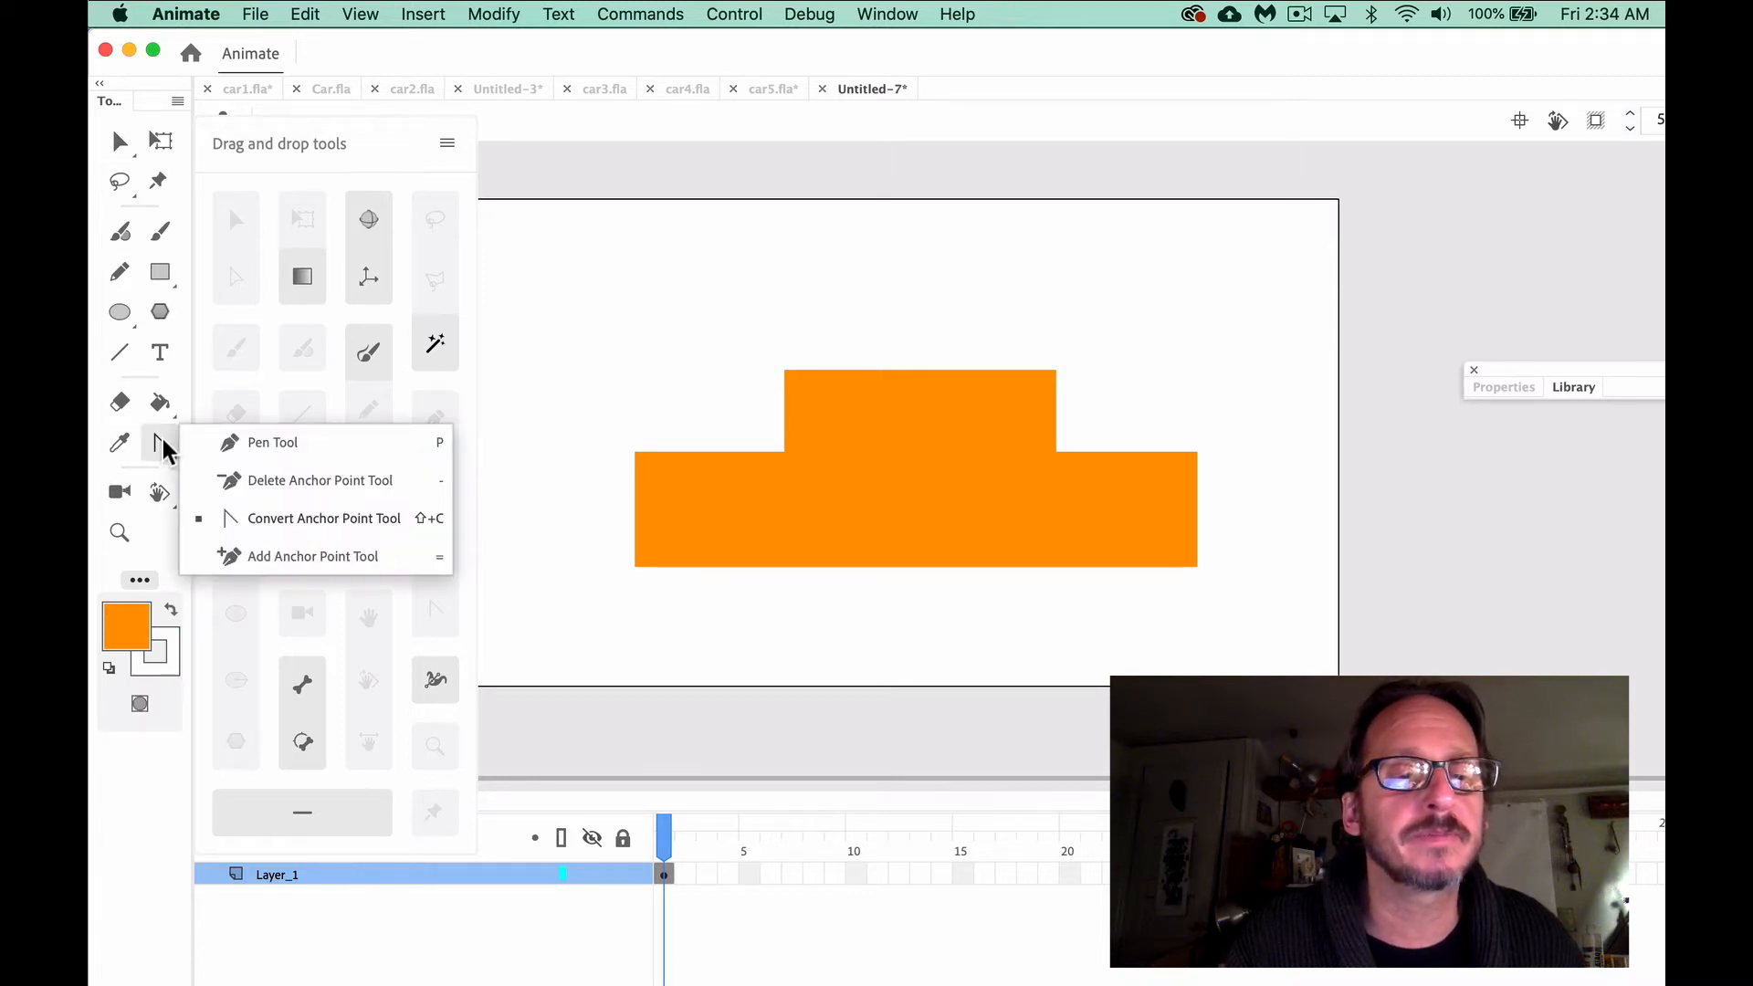
left_click(159, 444)
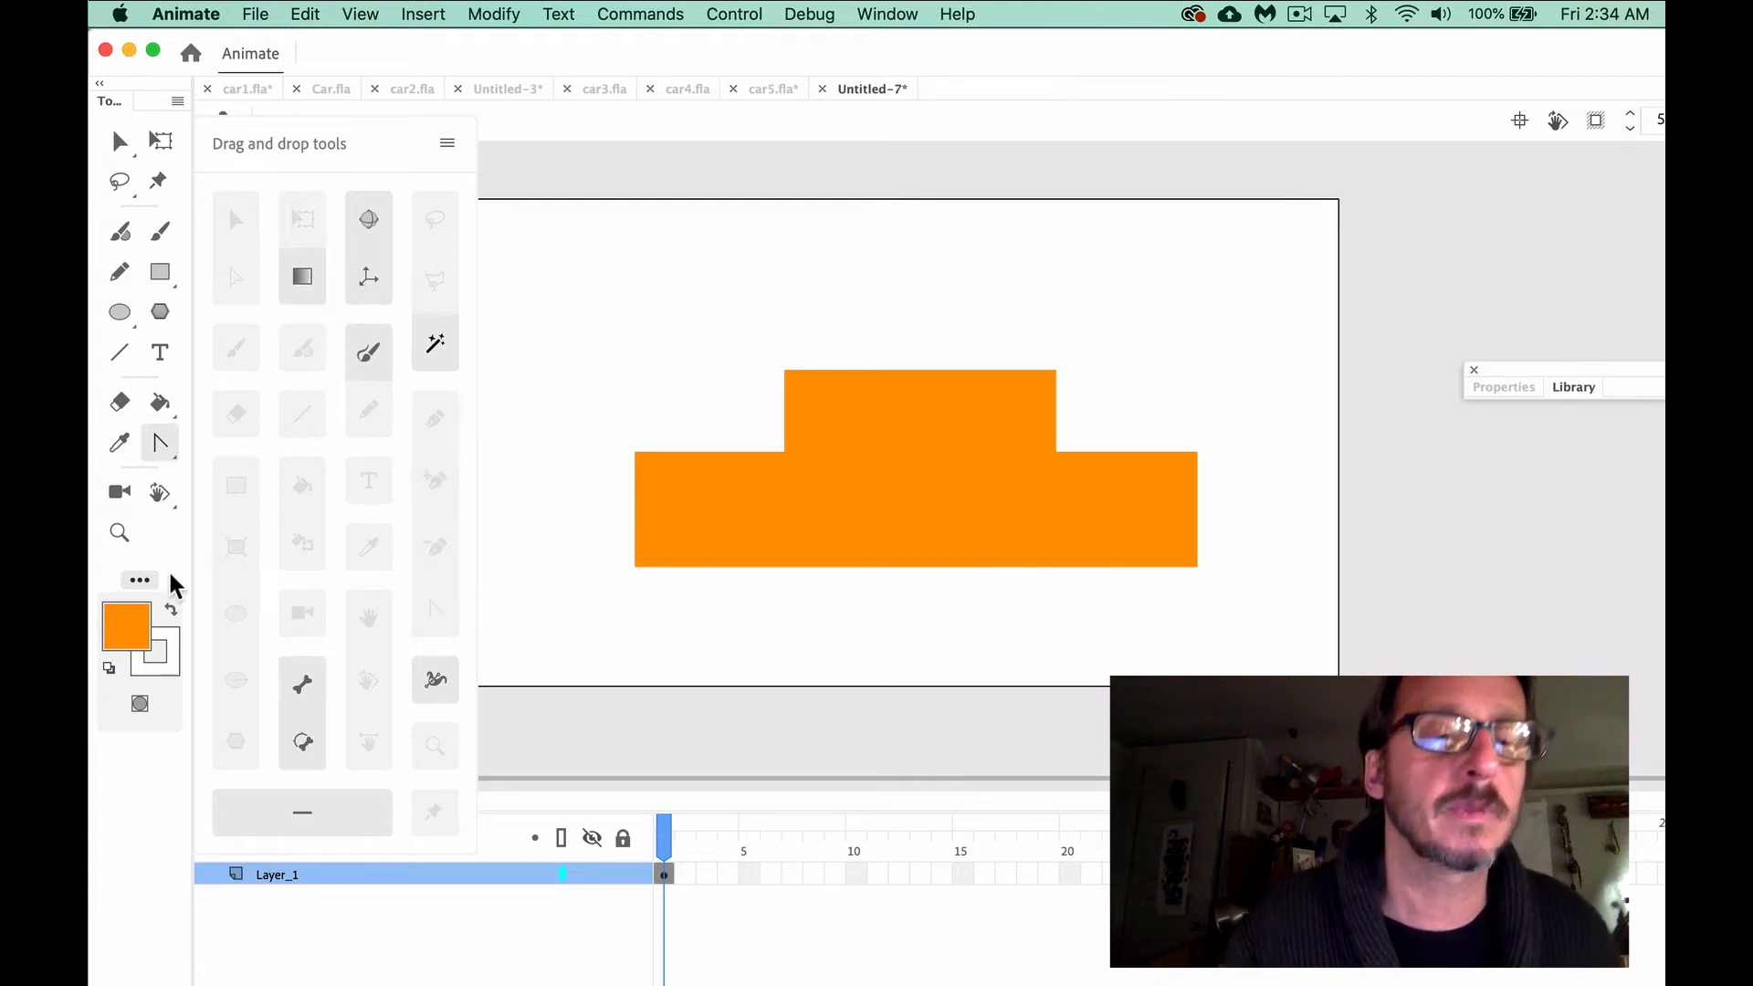
left_click(141, 580)
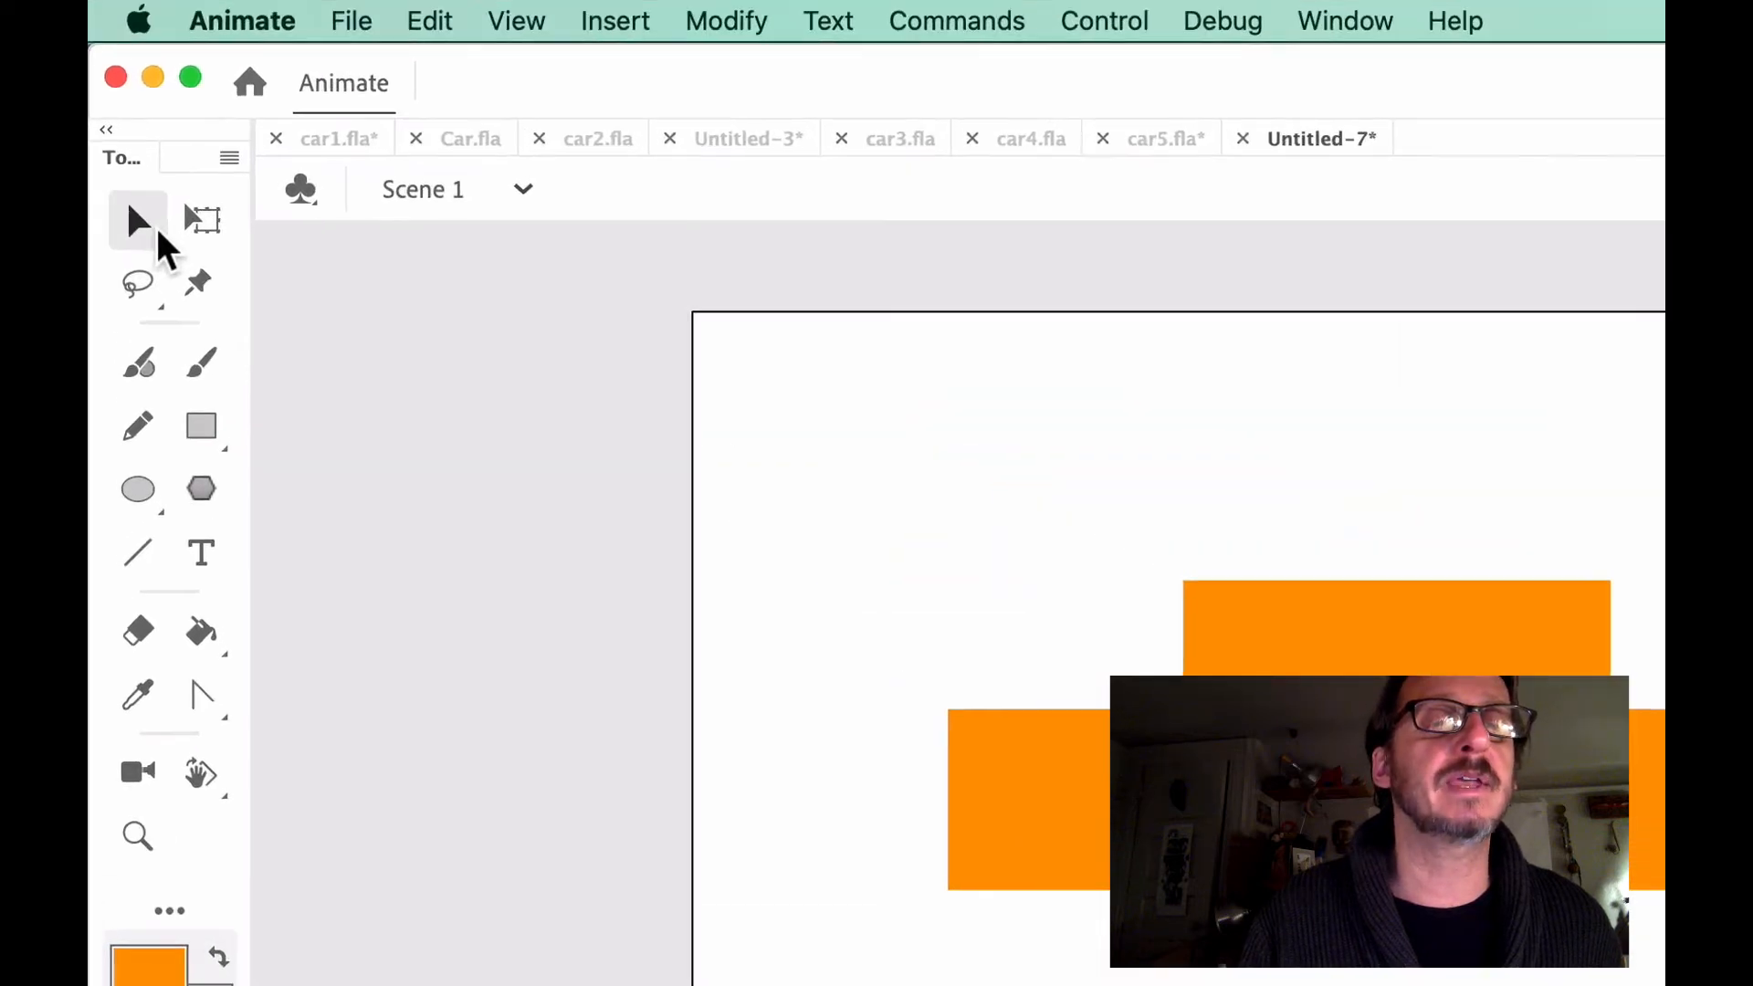
Activate the Subselection tool and shift the body's windshield base and front corners forward to form a longer hood with a slanted nose
left_click(131, 146)
left_click(201, 267)
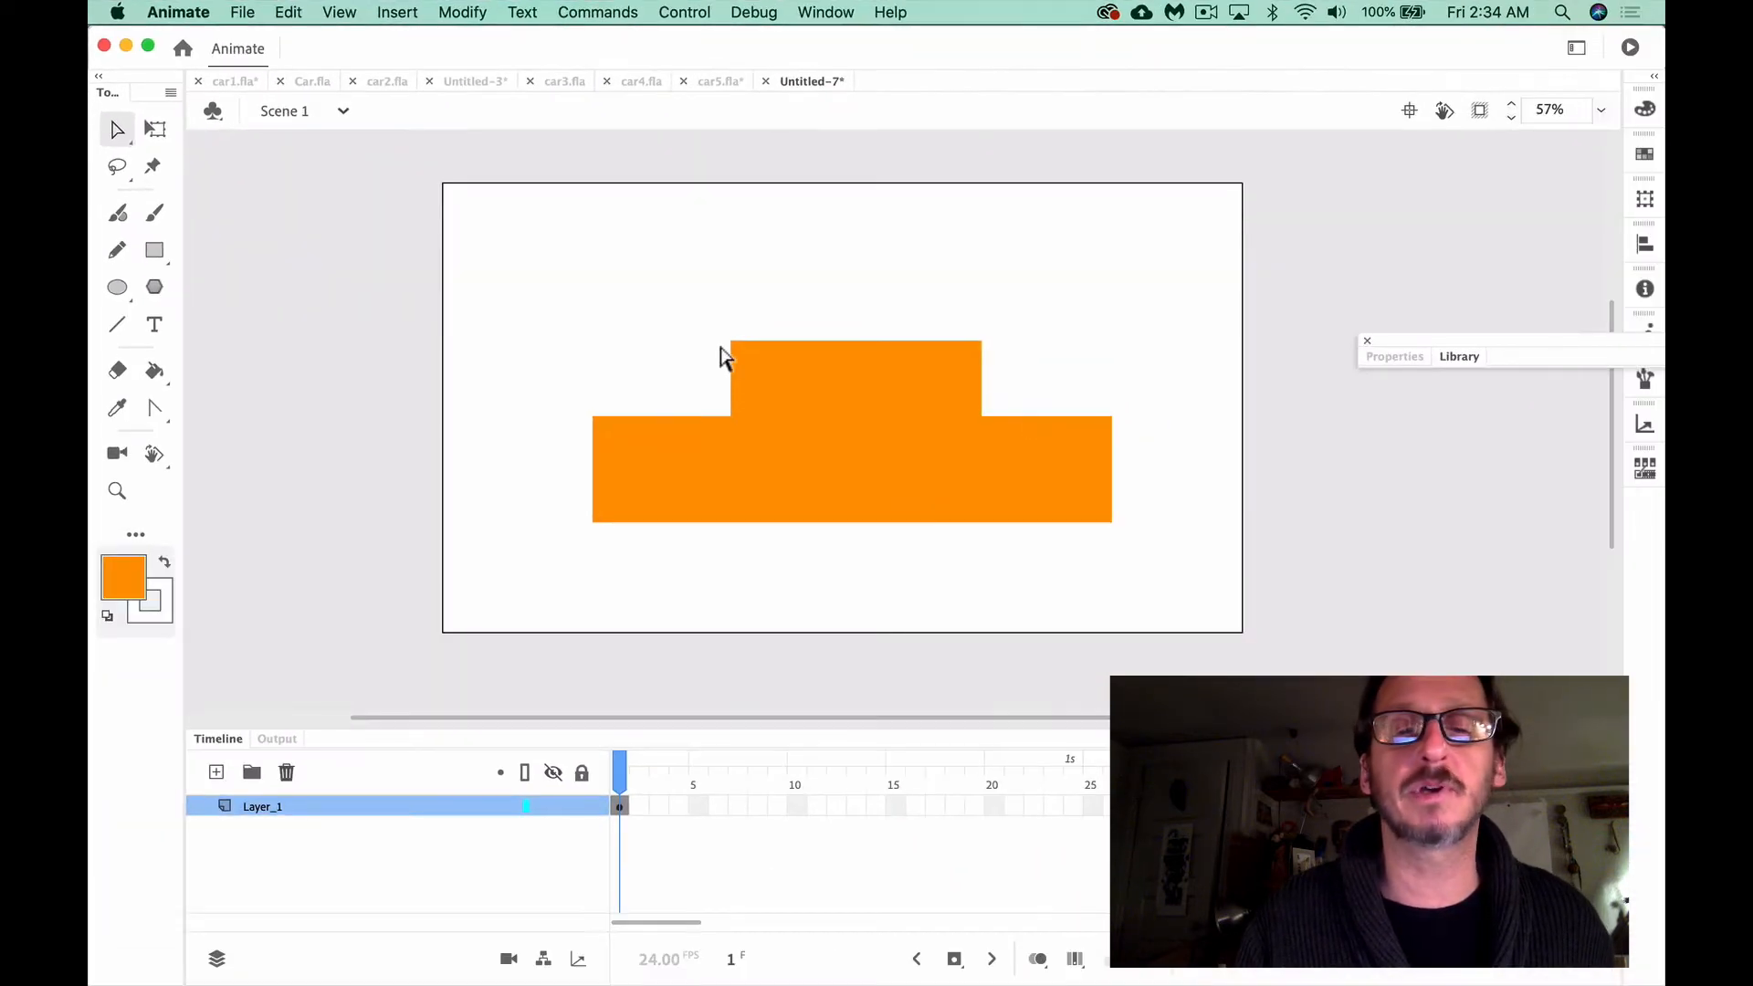
left_click(732, 384)
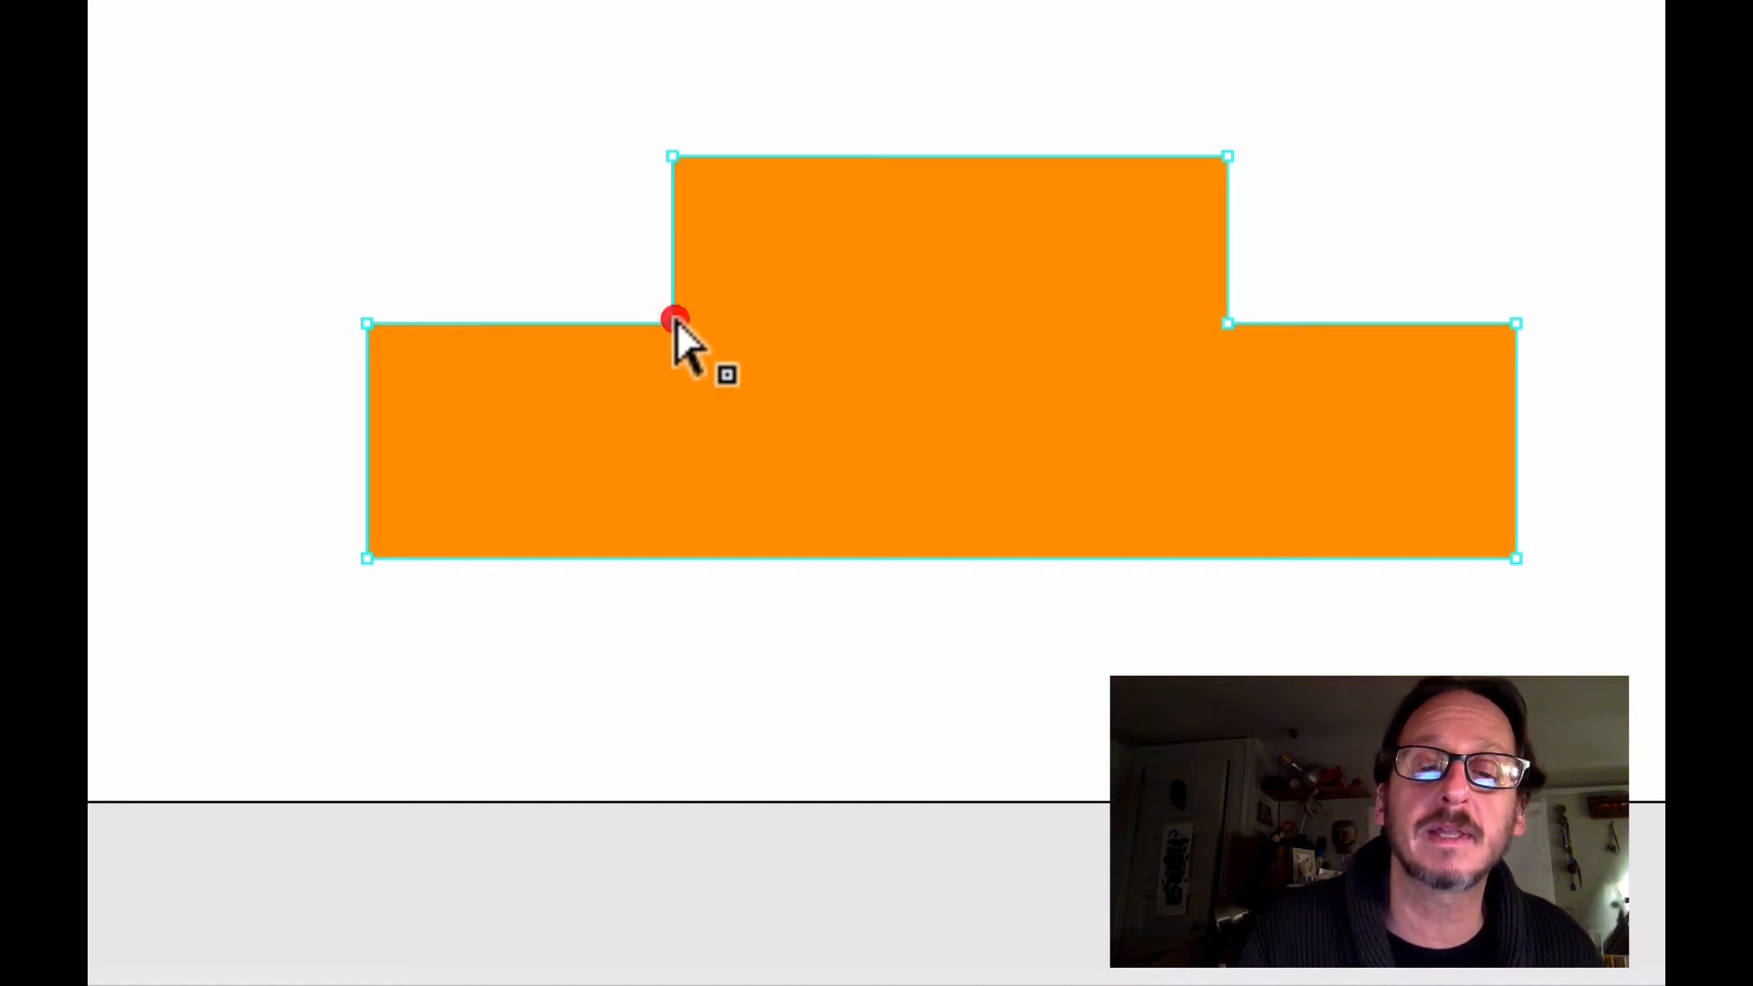
left_click_drag(672, 323, 605, 313)
left_click_drag(366, 558, 416, 545)
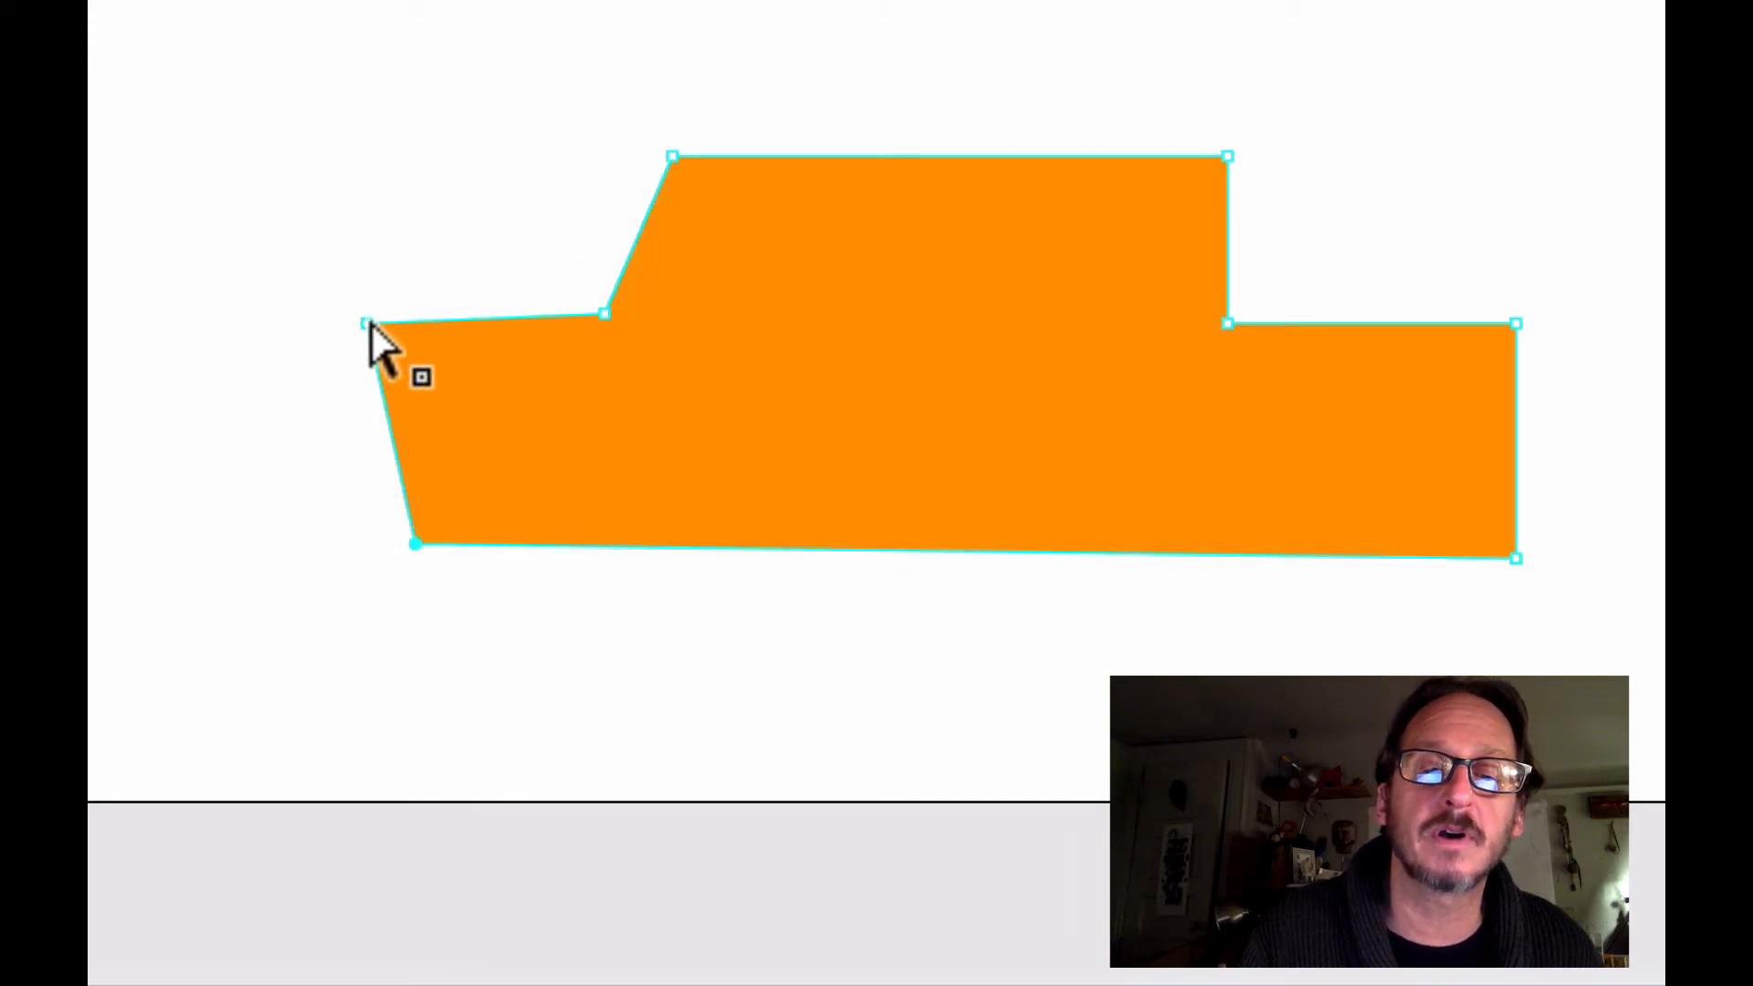
left_click_drag(366, 323, 265, 320)
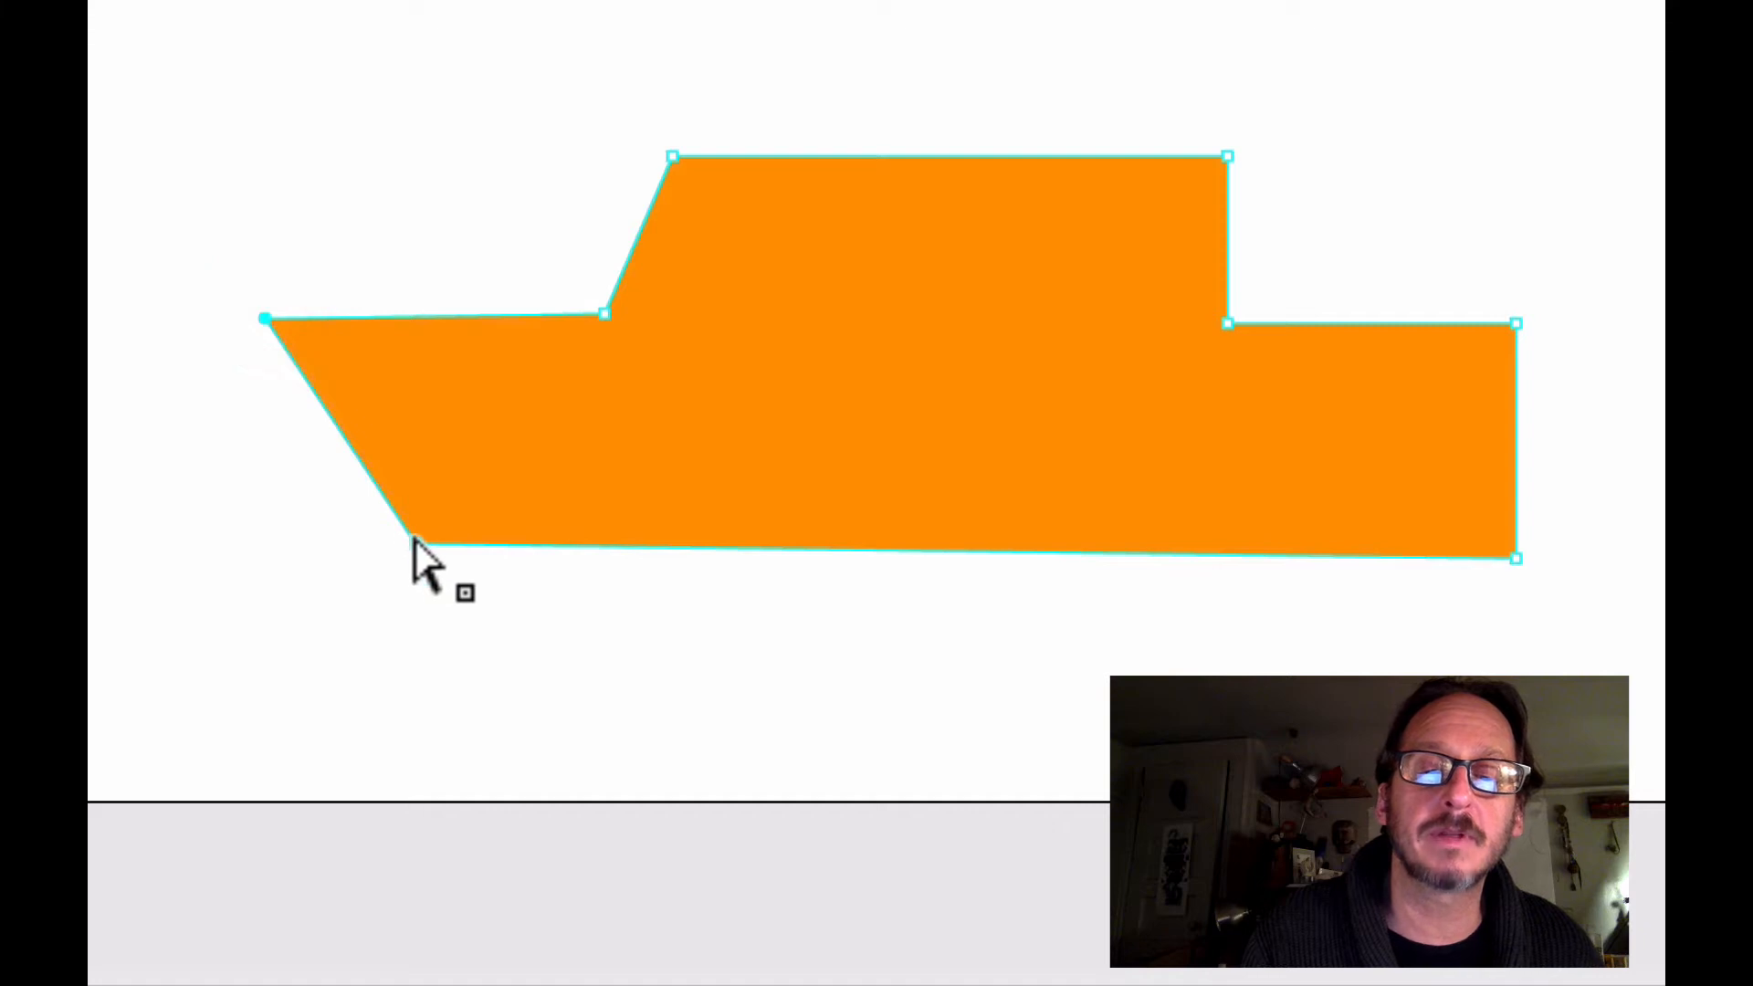
left_click_drag(415, 545, 318, 539)
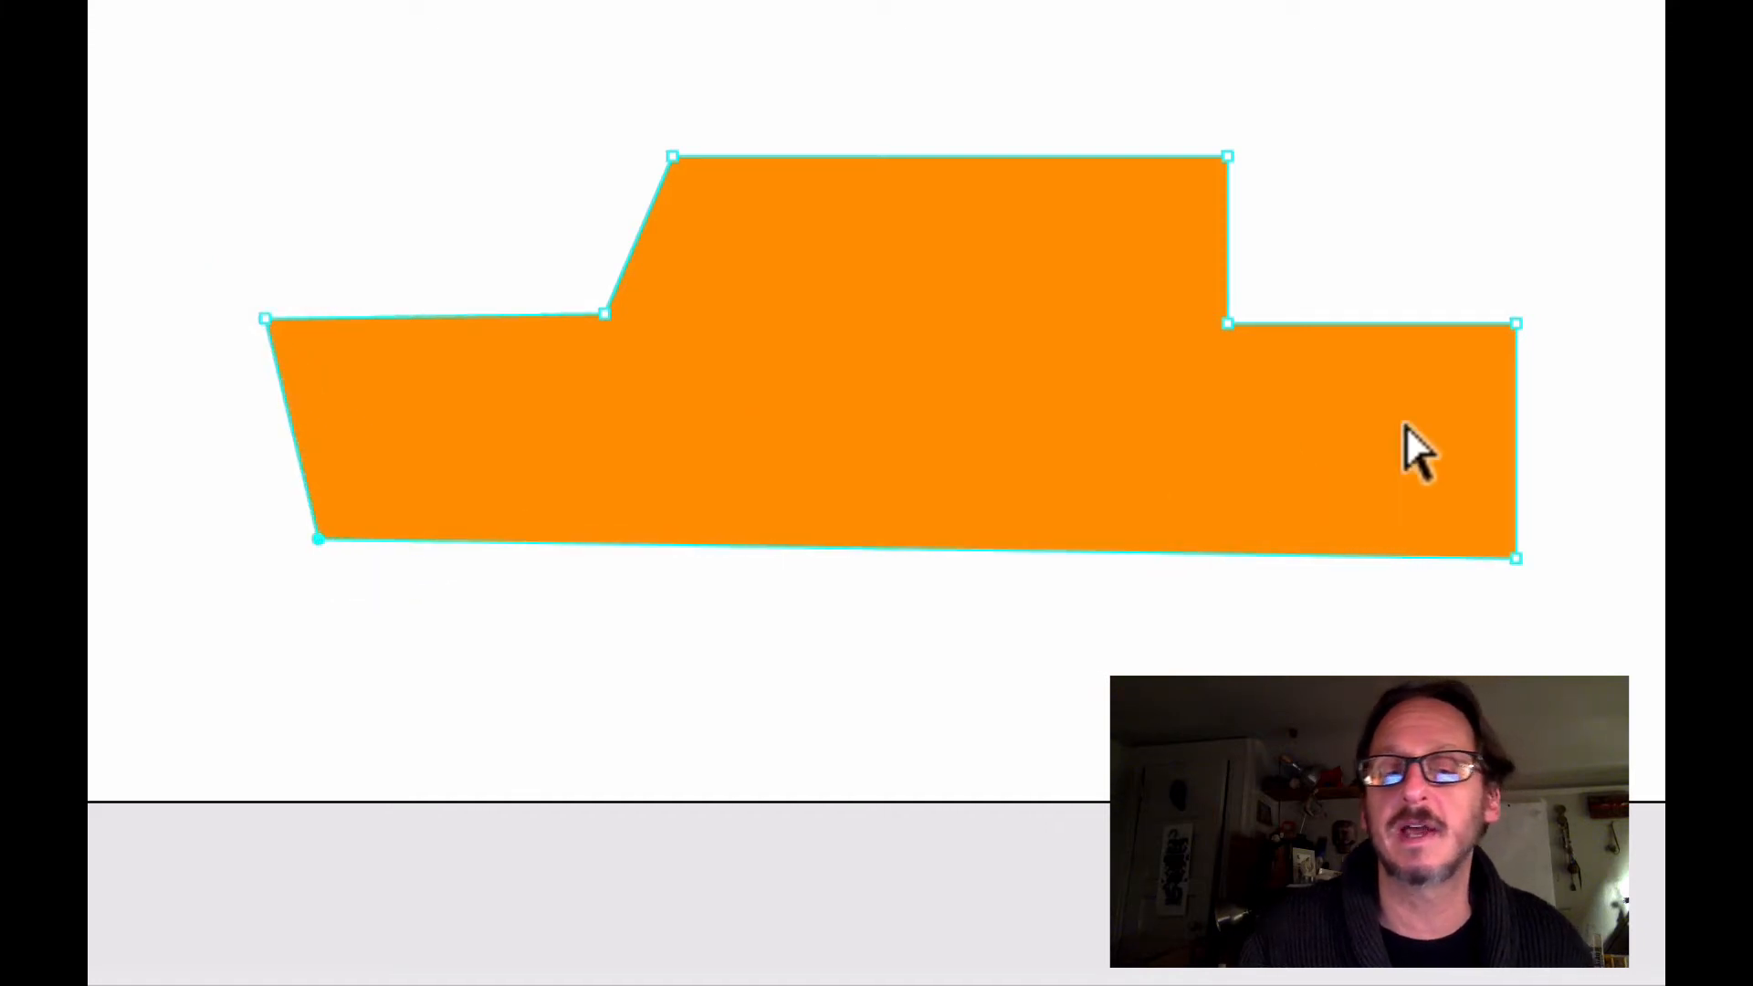
Move the car body's bottom rear corner outward and both roof corners inward to slant the back, rear window and windshield
left_click_drag(1509, 539, 1555, 546)
left_click(1512, 555)
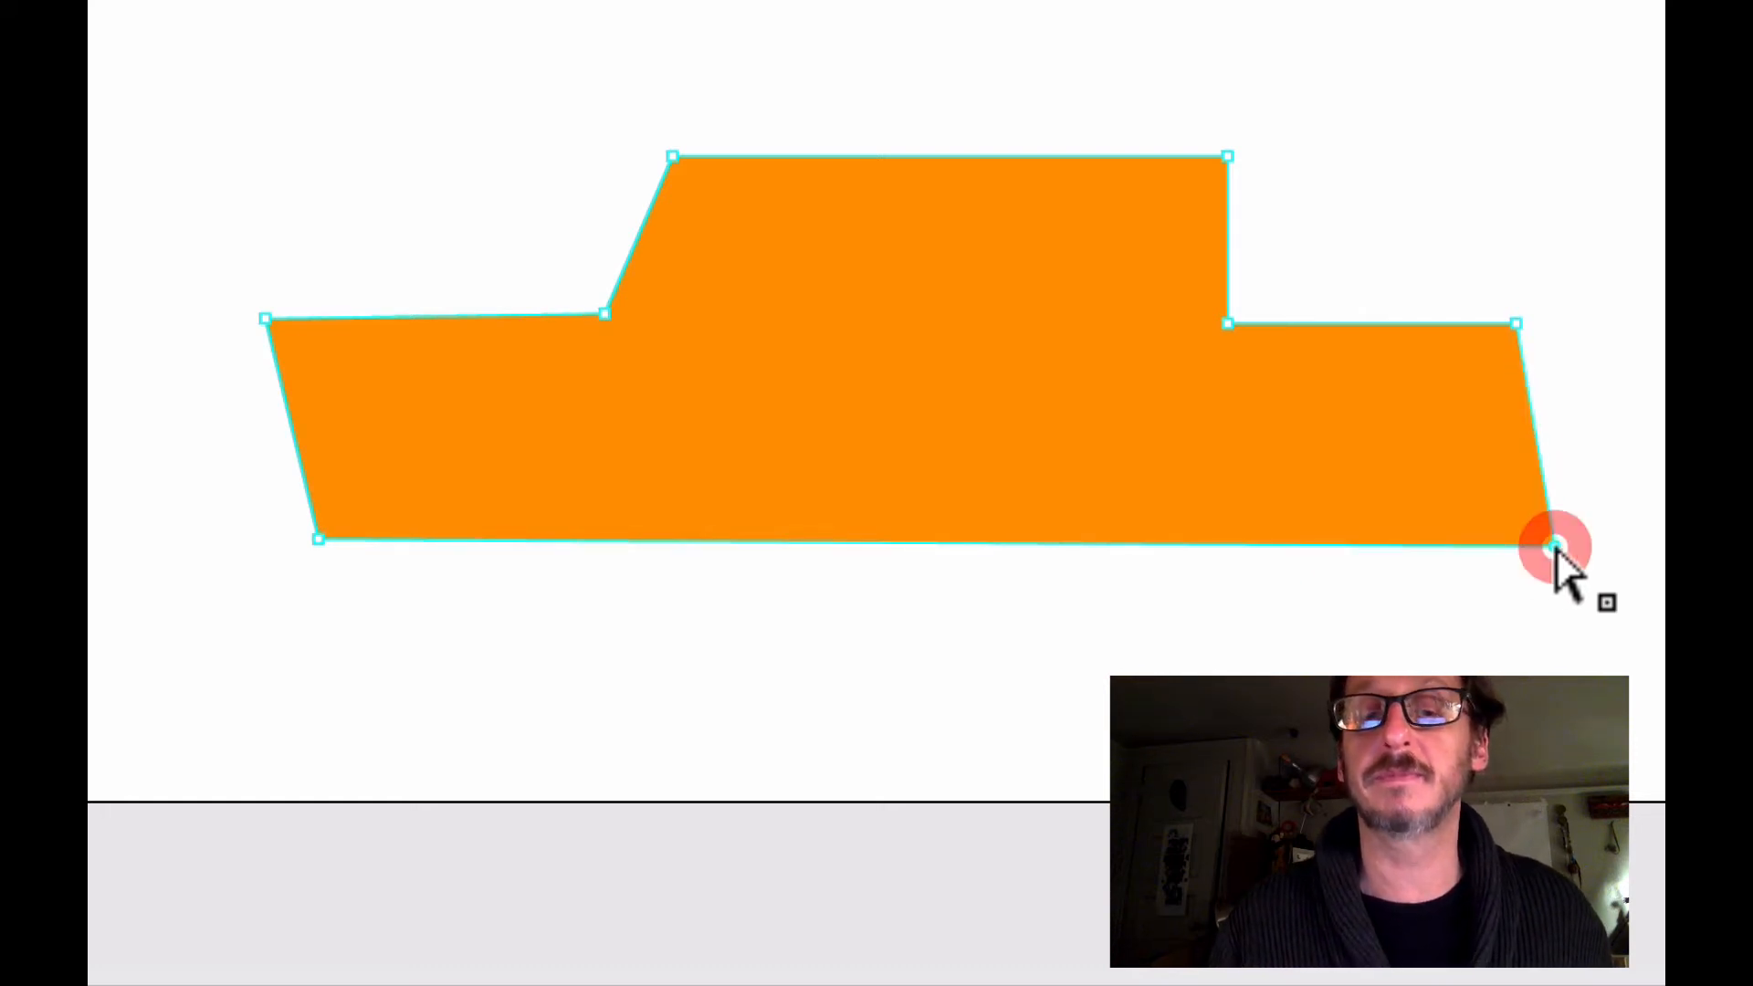
mouse_move(1224, 157)
left_mouse_down()
mouse_move(1145, 175)
mouse_move(1199, 162)
left_mouse_up()
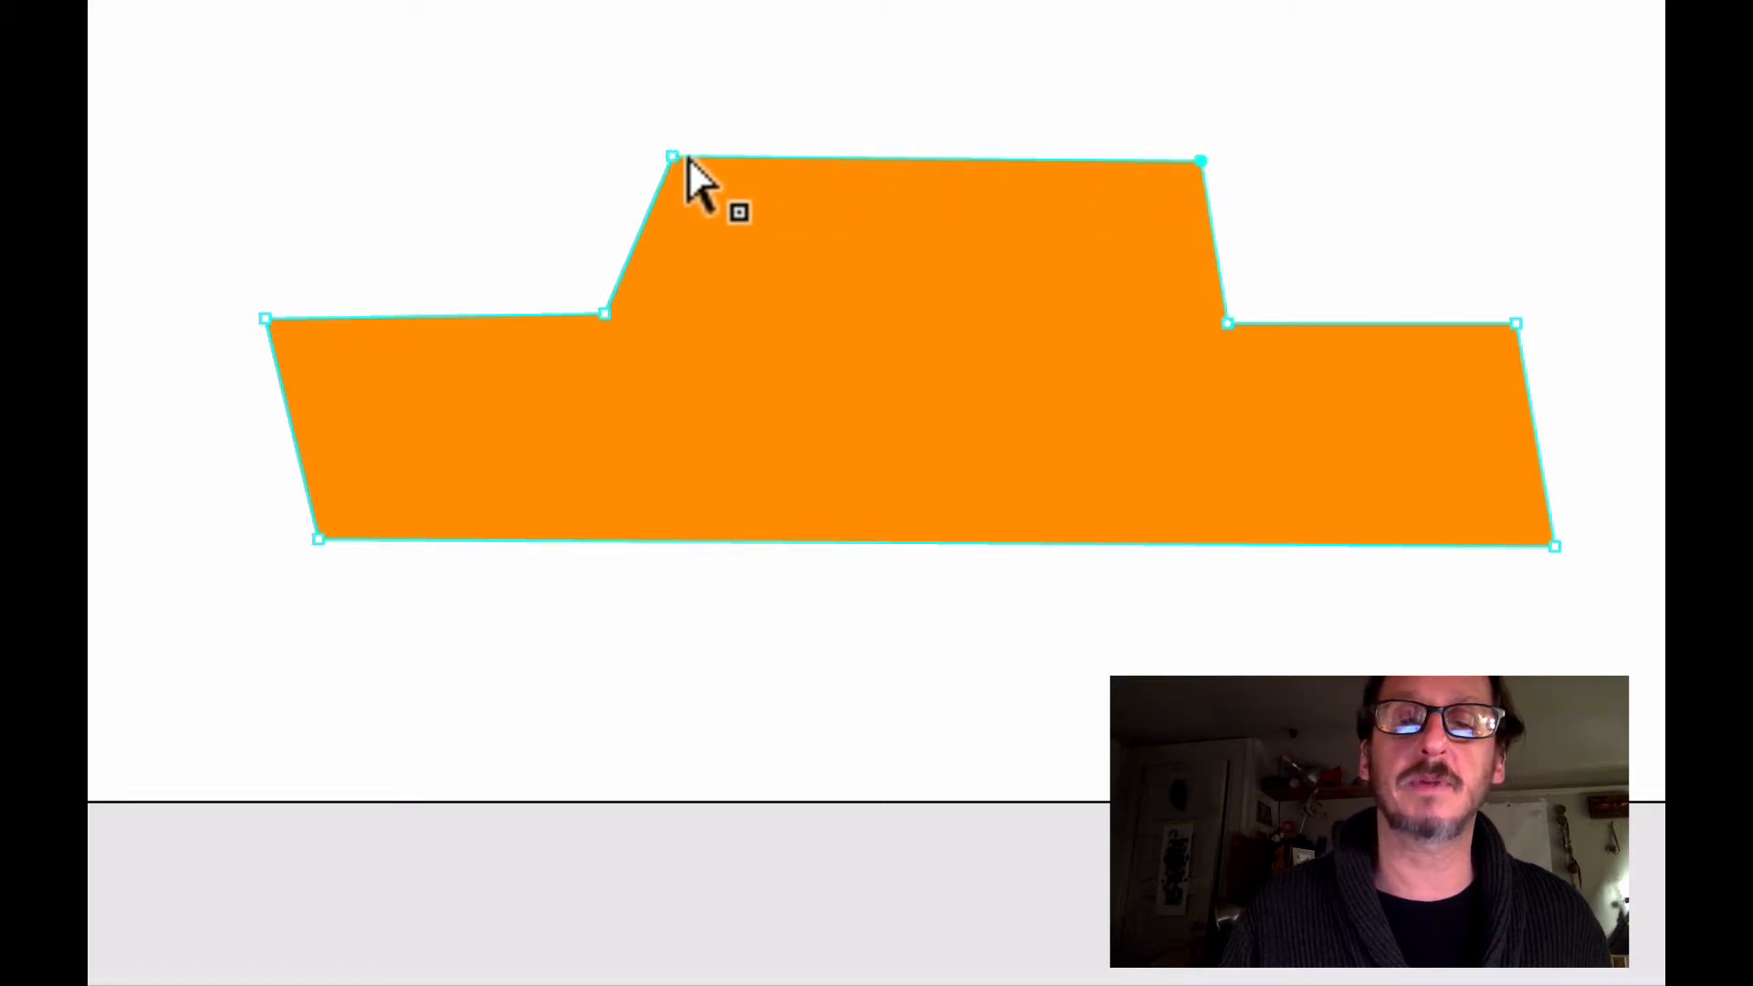
left_click_drag(688, 159, 754, 162)
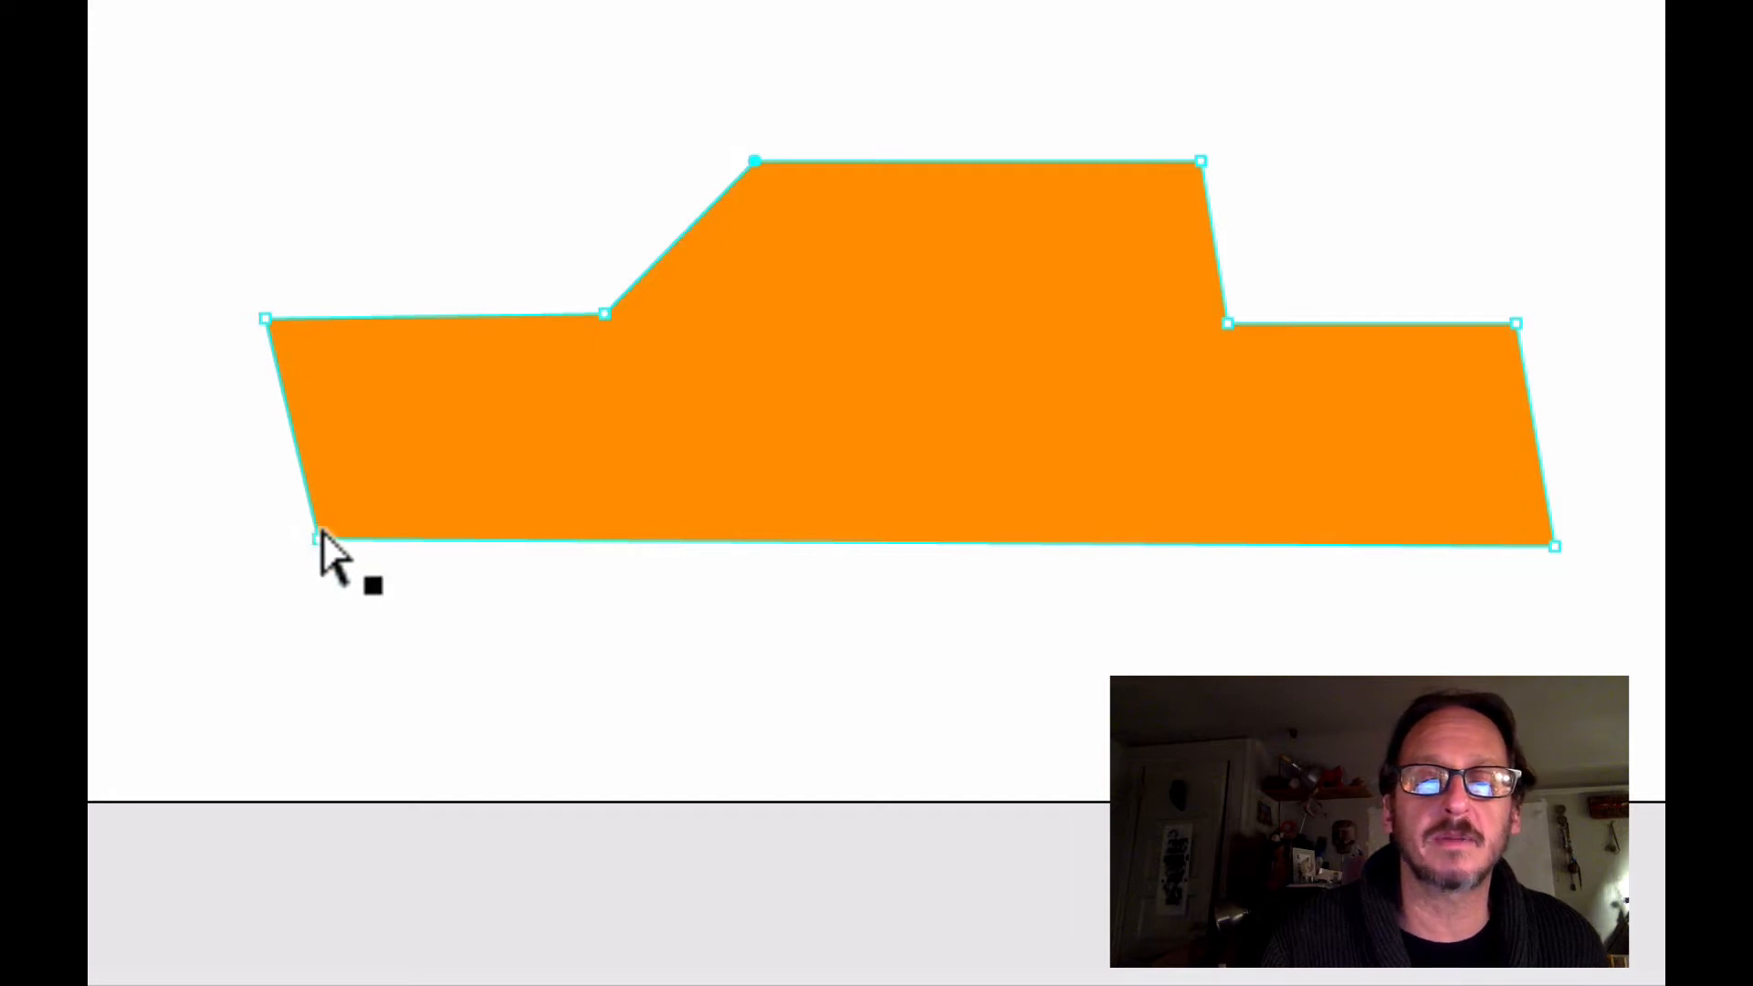
Raise the bottom front corner slightly inward and the bottom rear corner upward to slim the lower body
left_click_drag(321, 539, 351, 510)
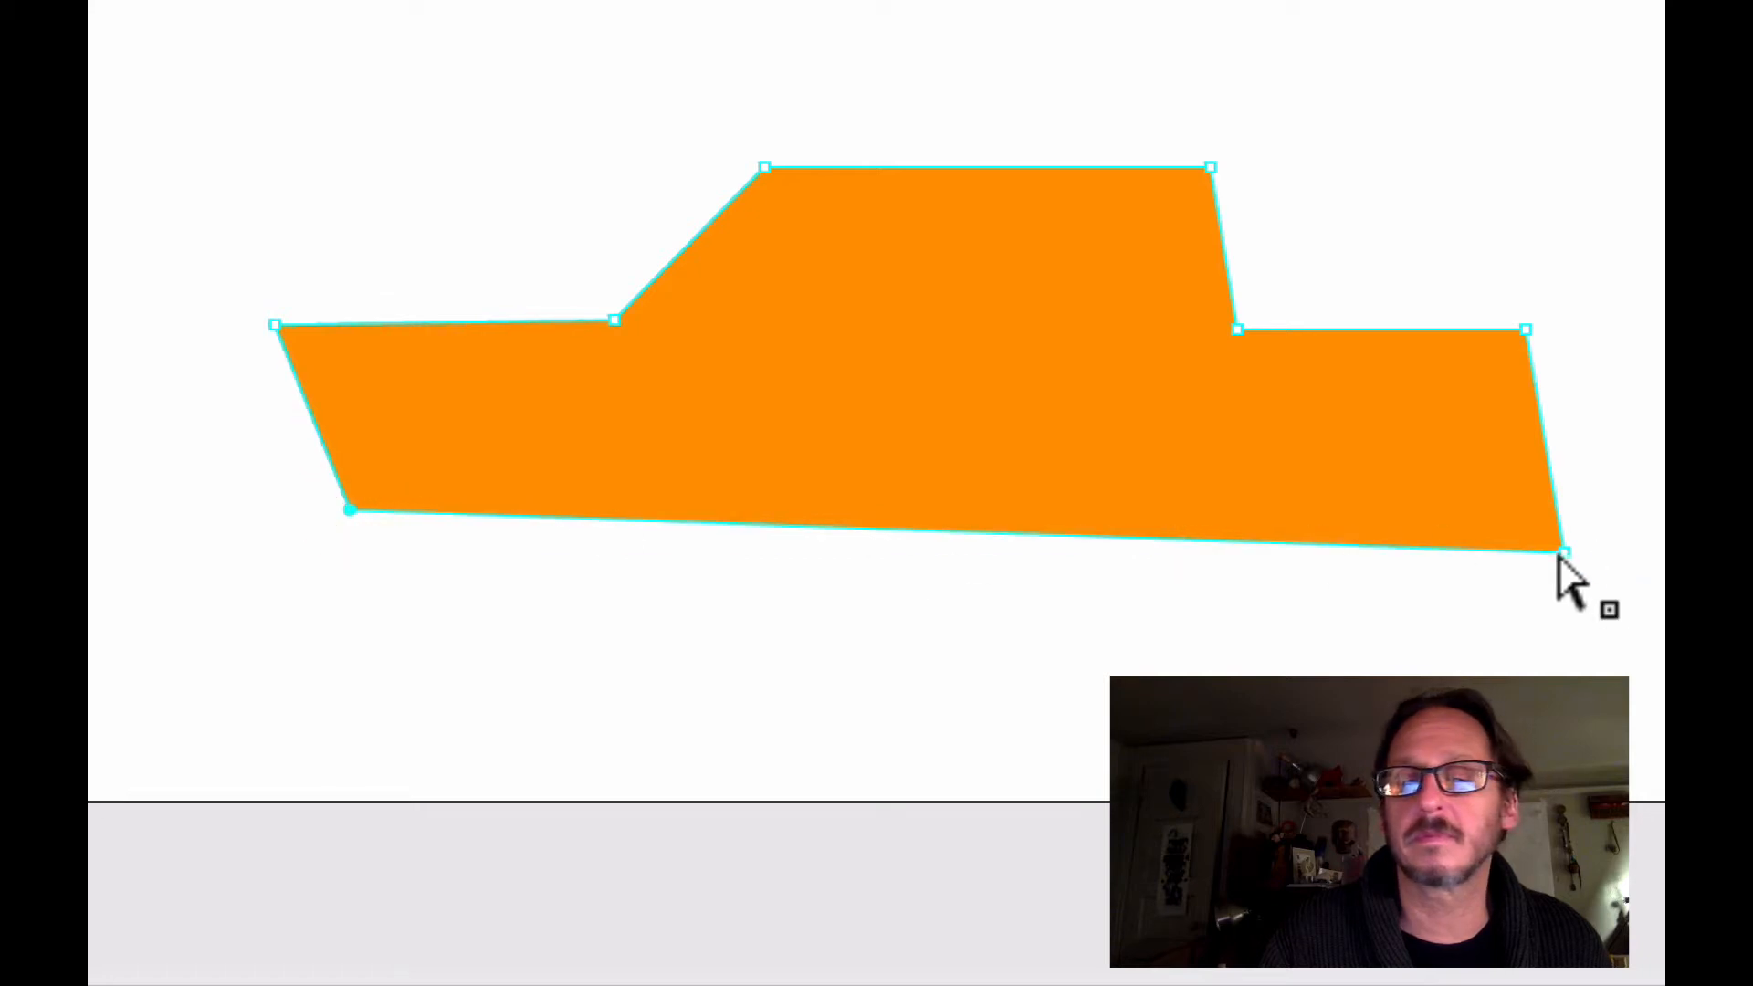
mouse_move(1561, 553)
left_mouse_down()
mouse_move(1587, 519)
mouse_move(1563, 554)
left_mouse_up()
left_click(1549, 638)
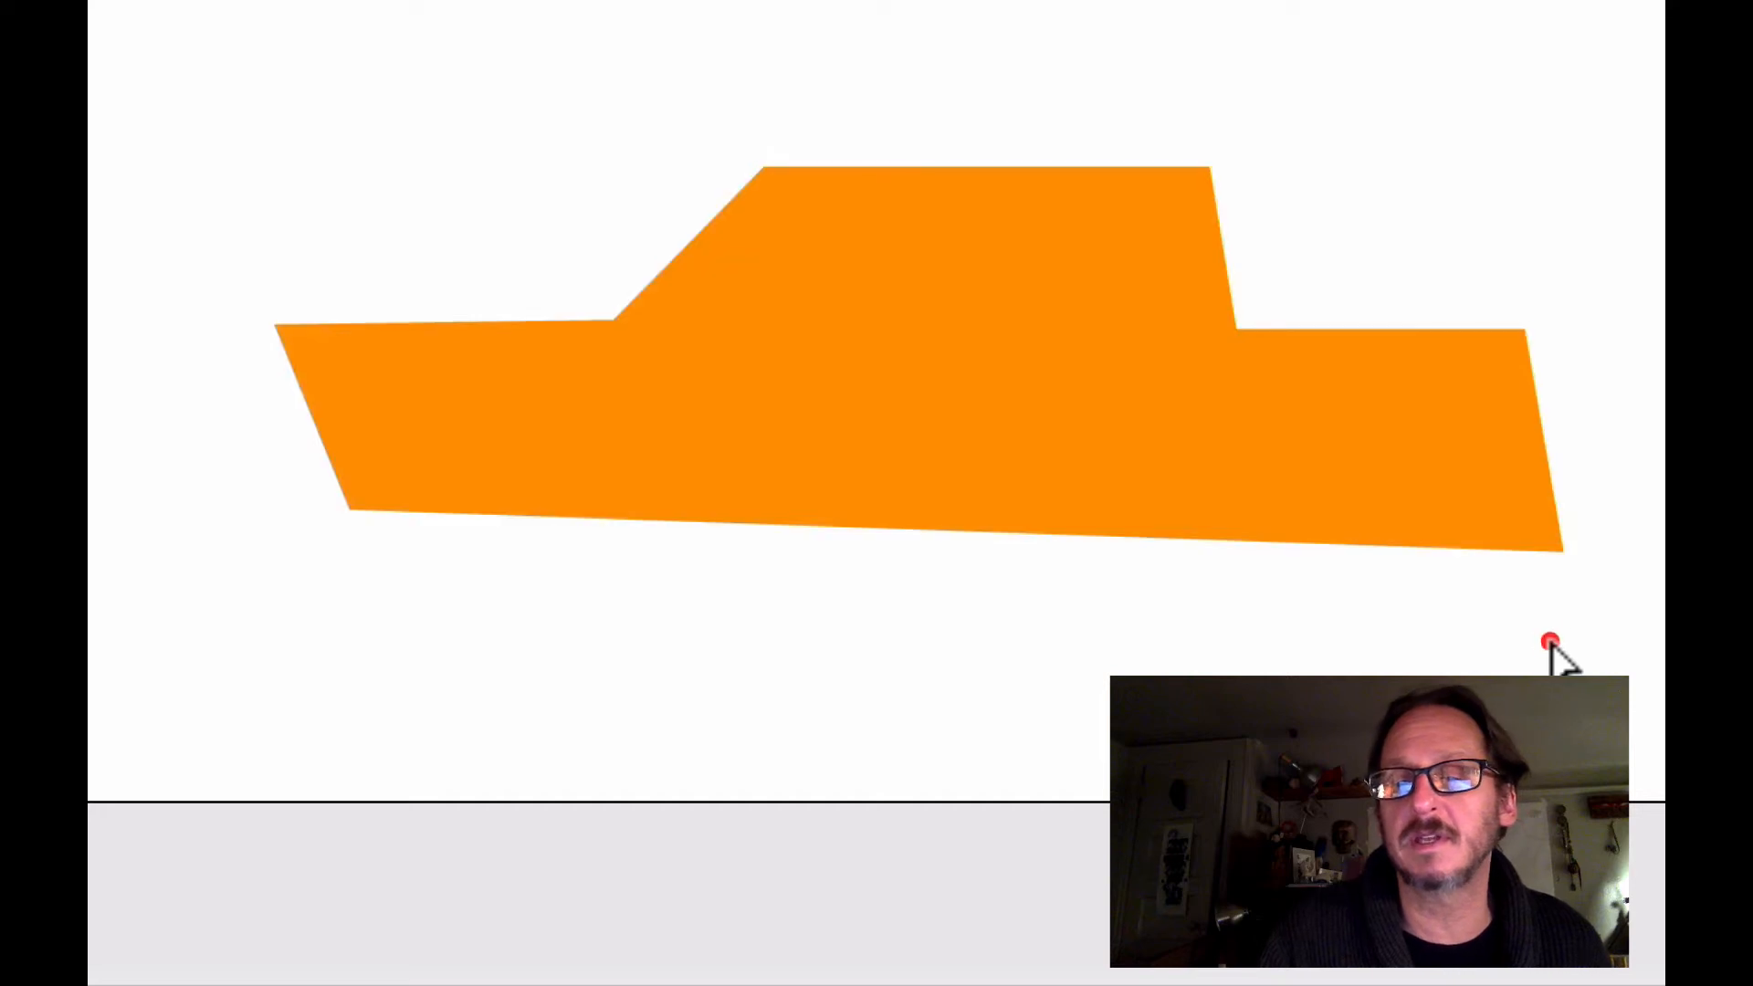
left_click(1563, 555)
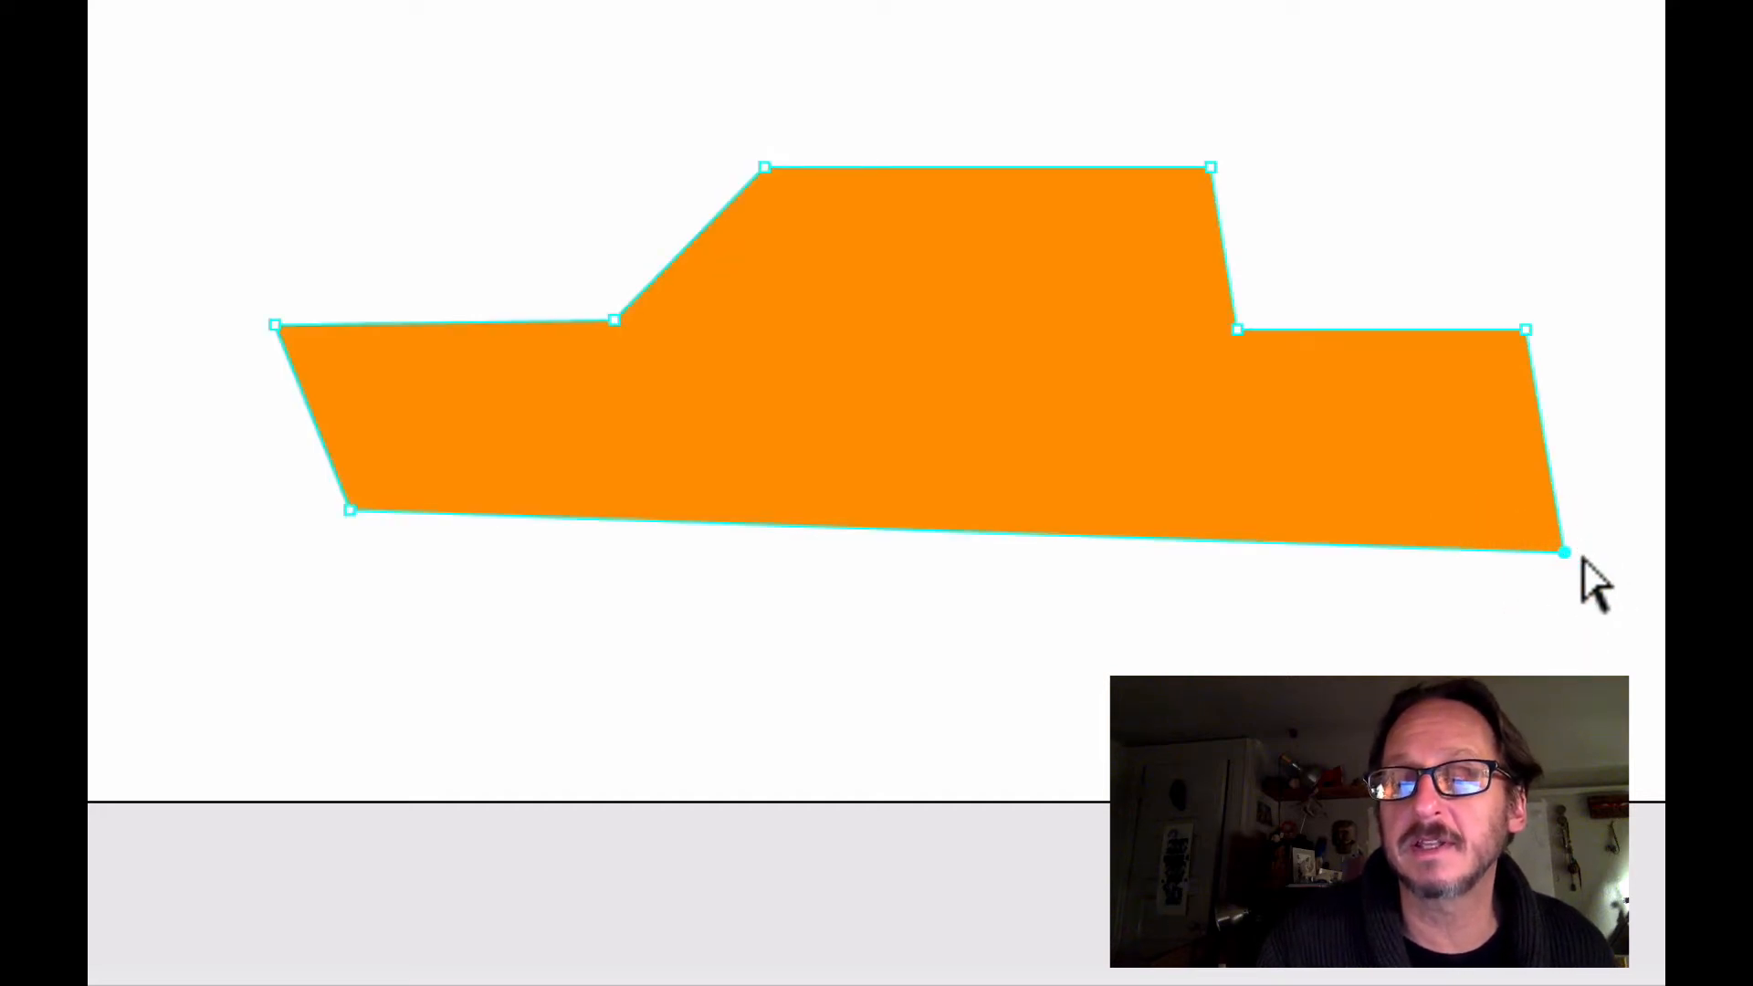
mouse_move(1561, 553)
left_mouse_down()
mouse_move(1562, 504)
mouse_move(1561, 534)
left_mouse_up()
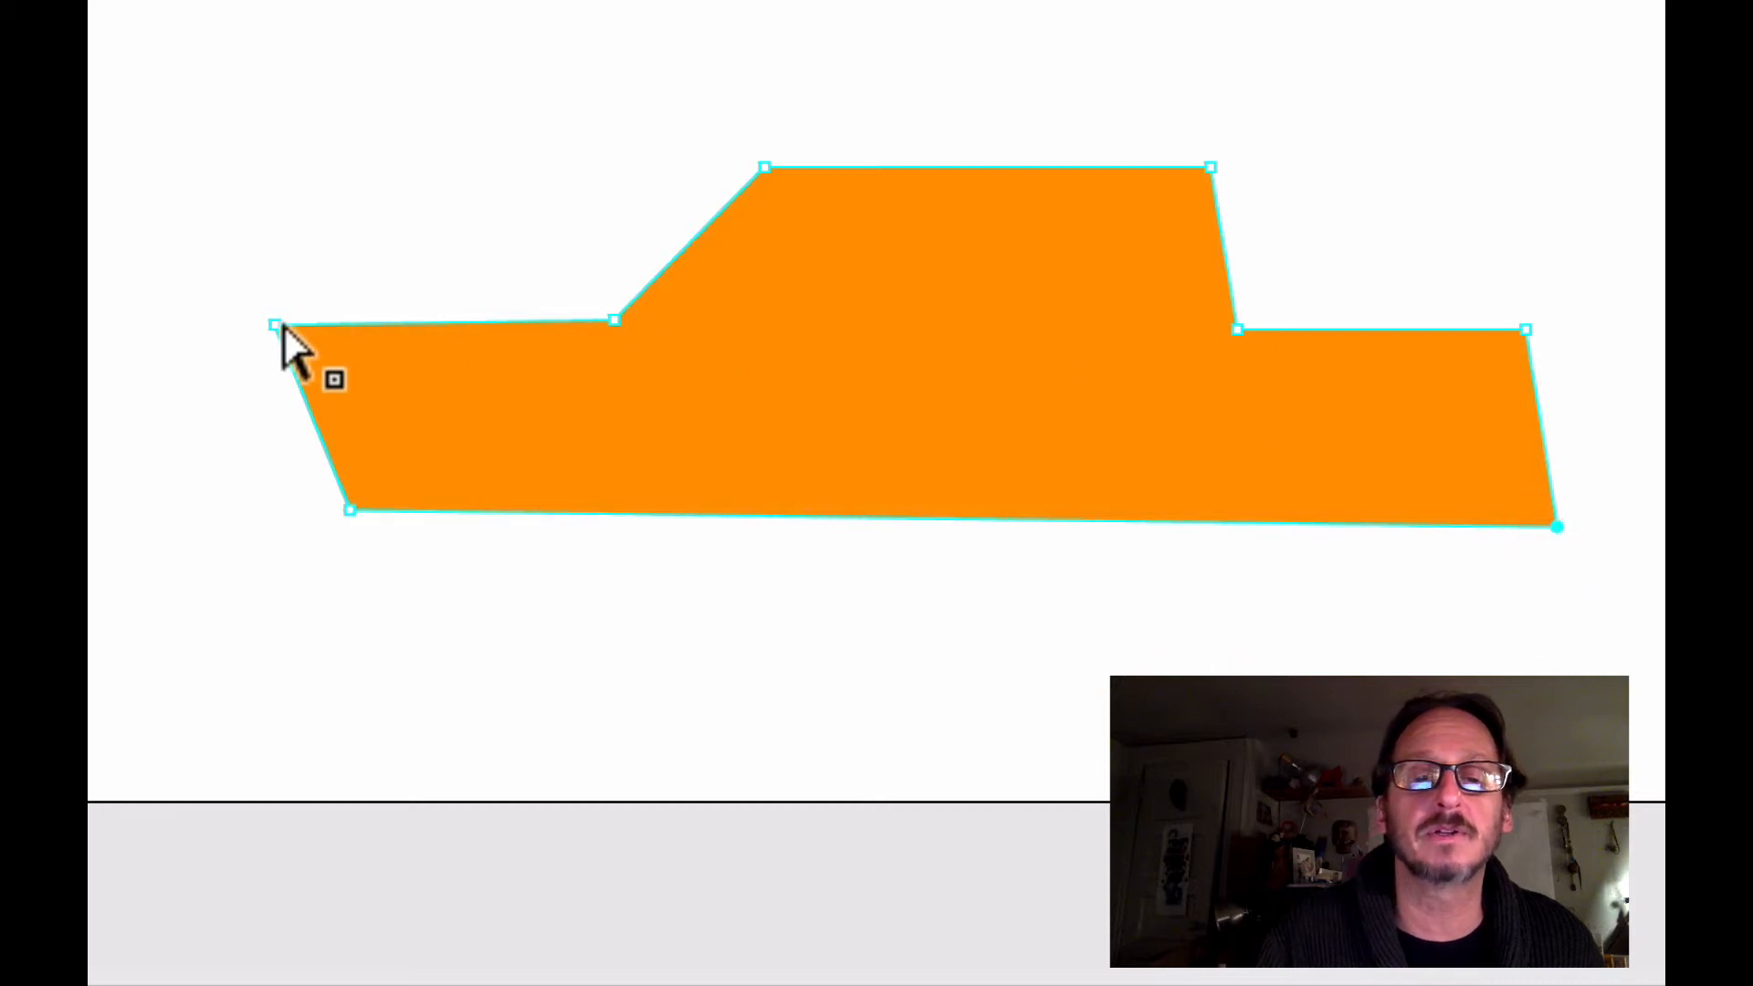
Lower the hood's front tip inward so the hood slopes, and move the trunk's upper rear corner inward
left_click_drag(274, 327, 313, 364)
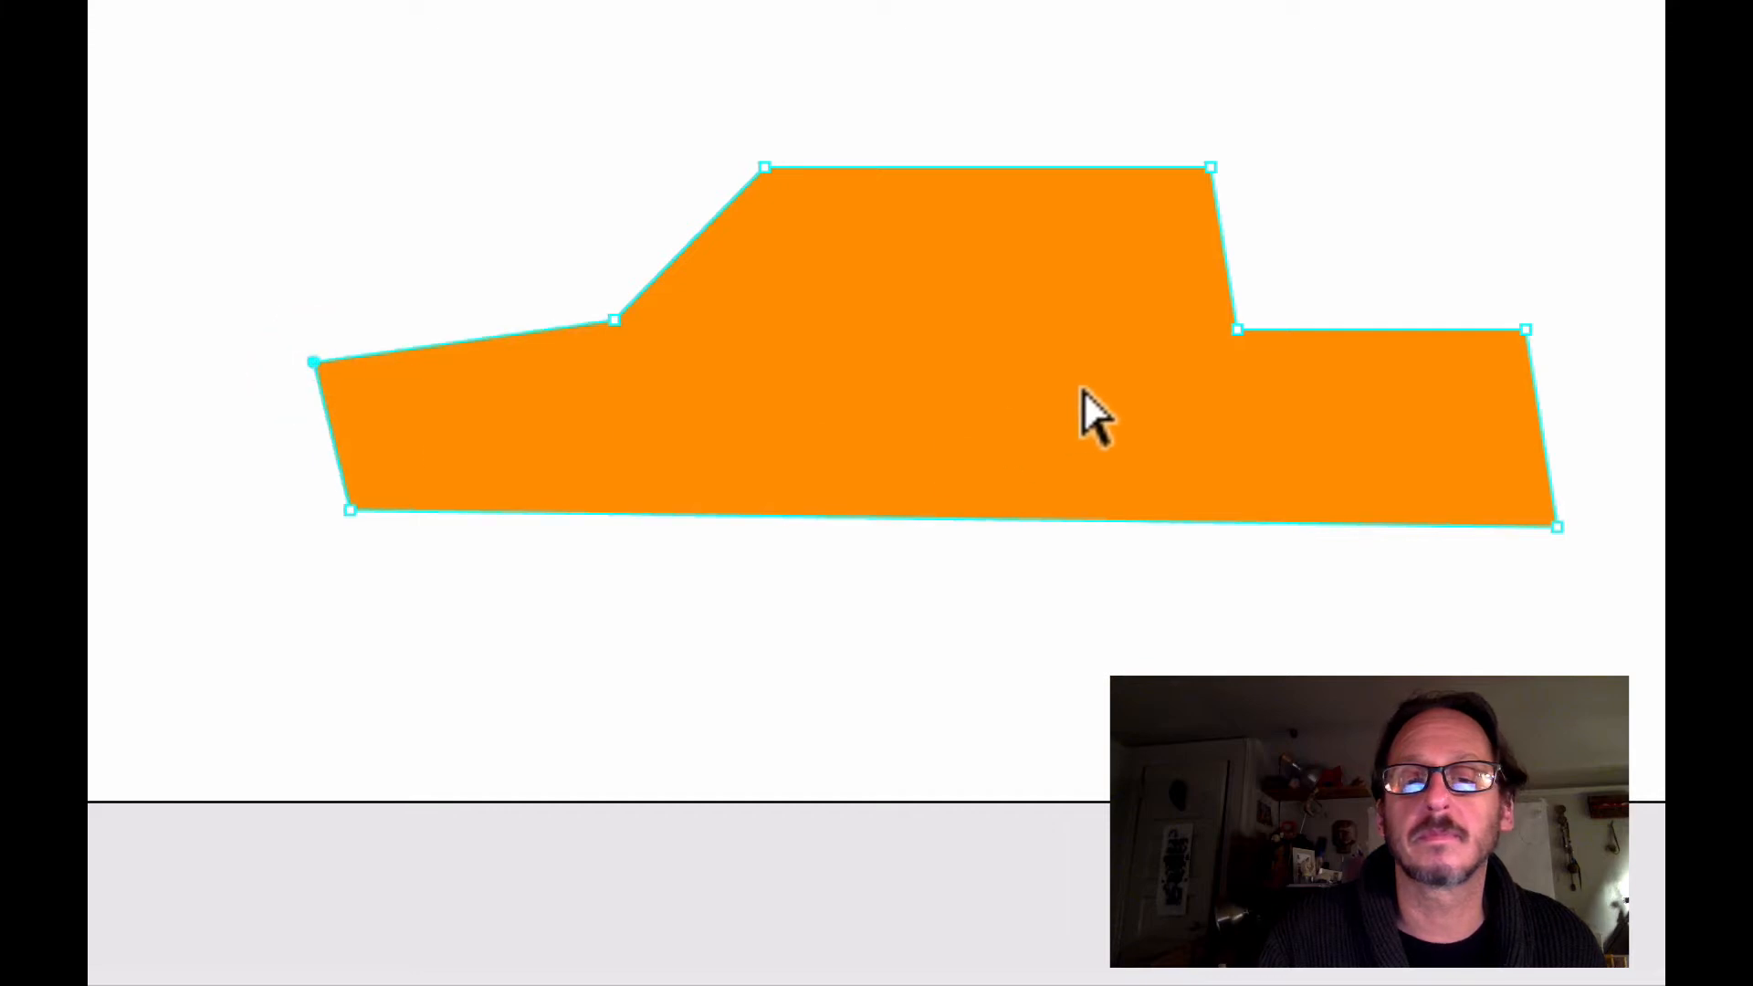
left_click_drag(1526, 331, 1454, 329)
left_click(665, 674)
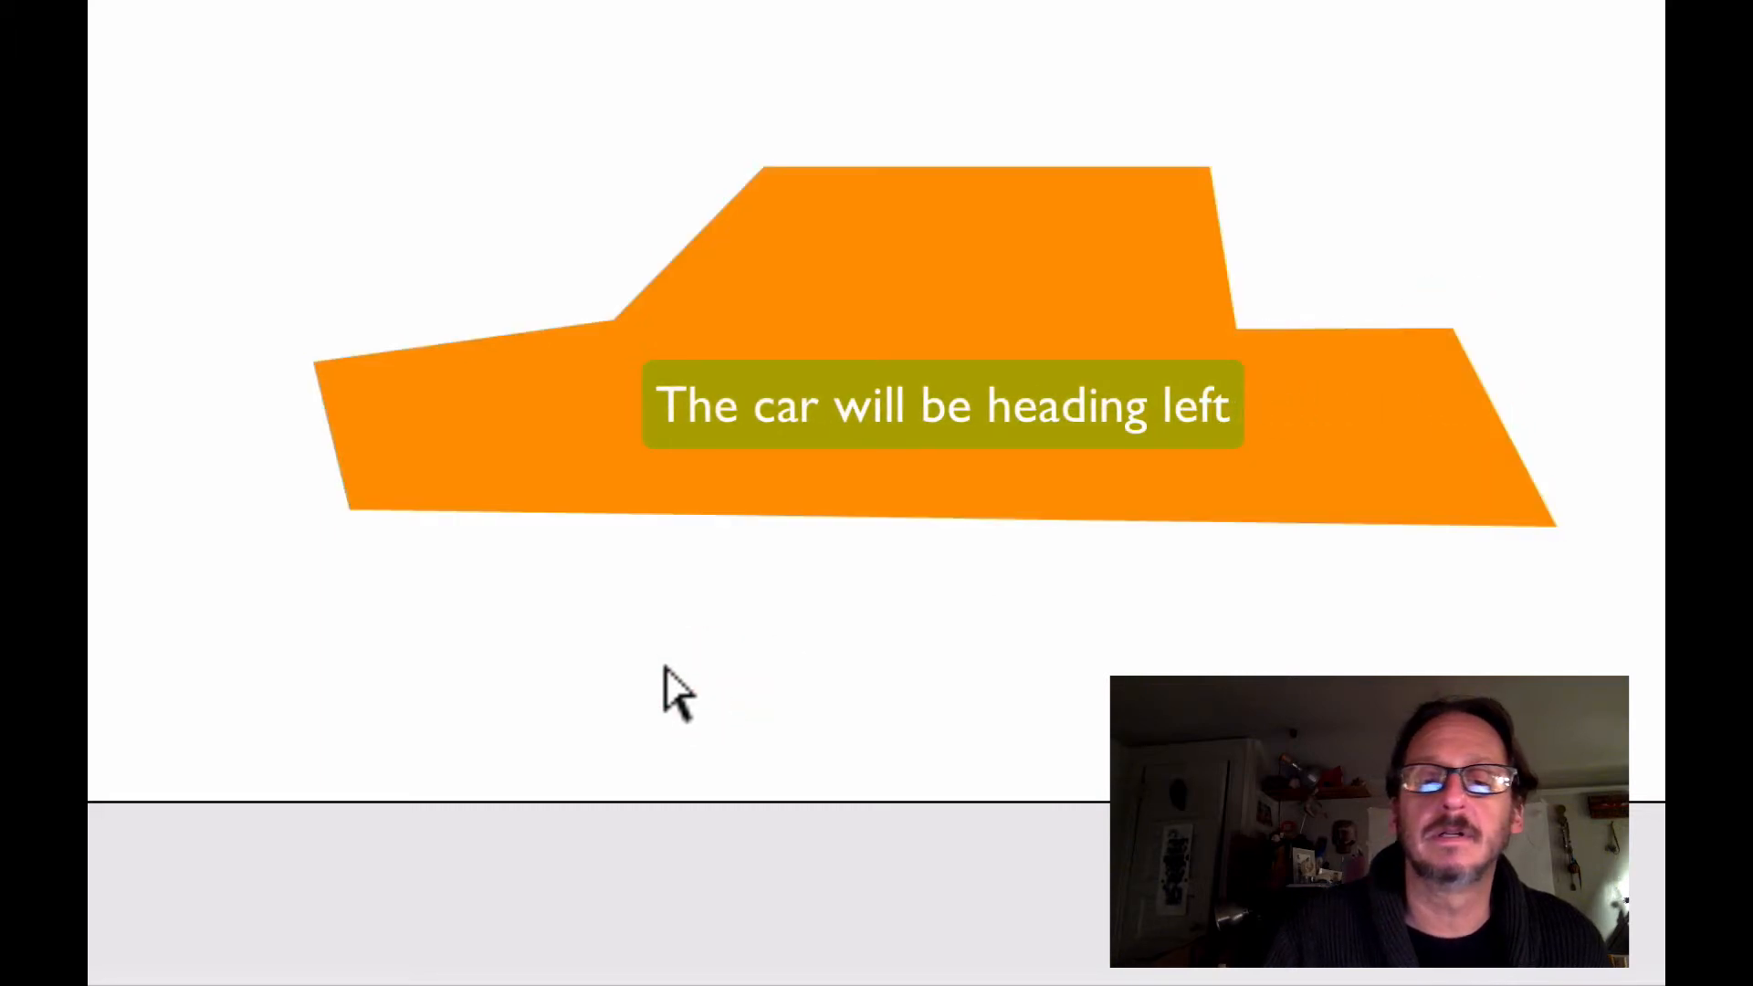
Lower the bottom front corner slightly to level the car's underside, and deselect the shape
left_click(351, 509)
mouse_move(353, 509)
left_mouse_down()
mouse_move(384, 511)
mouse_move(358, 528)
left_mouse_up()
left_click(382, 509)
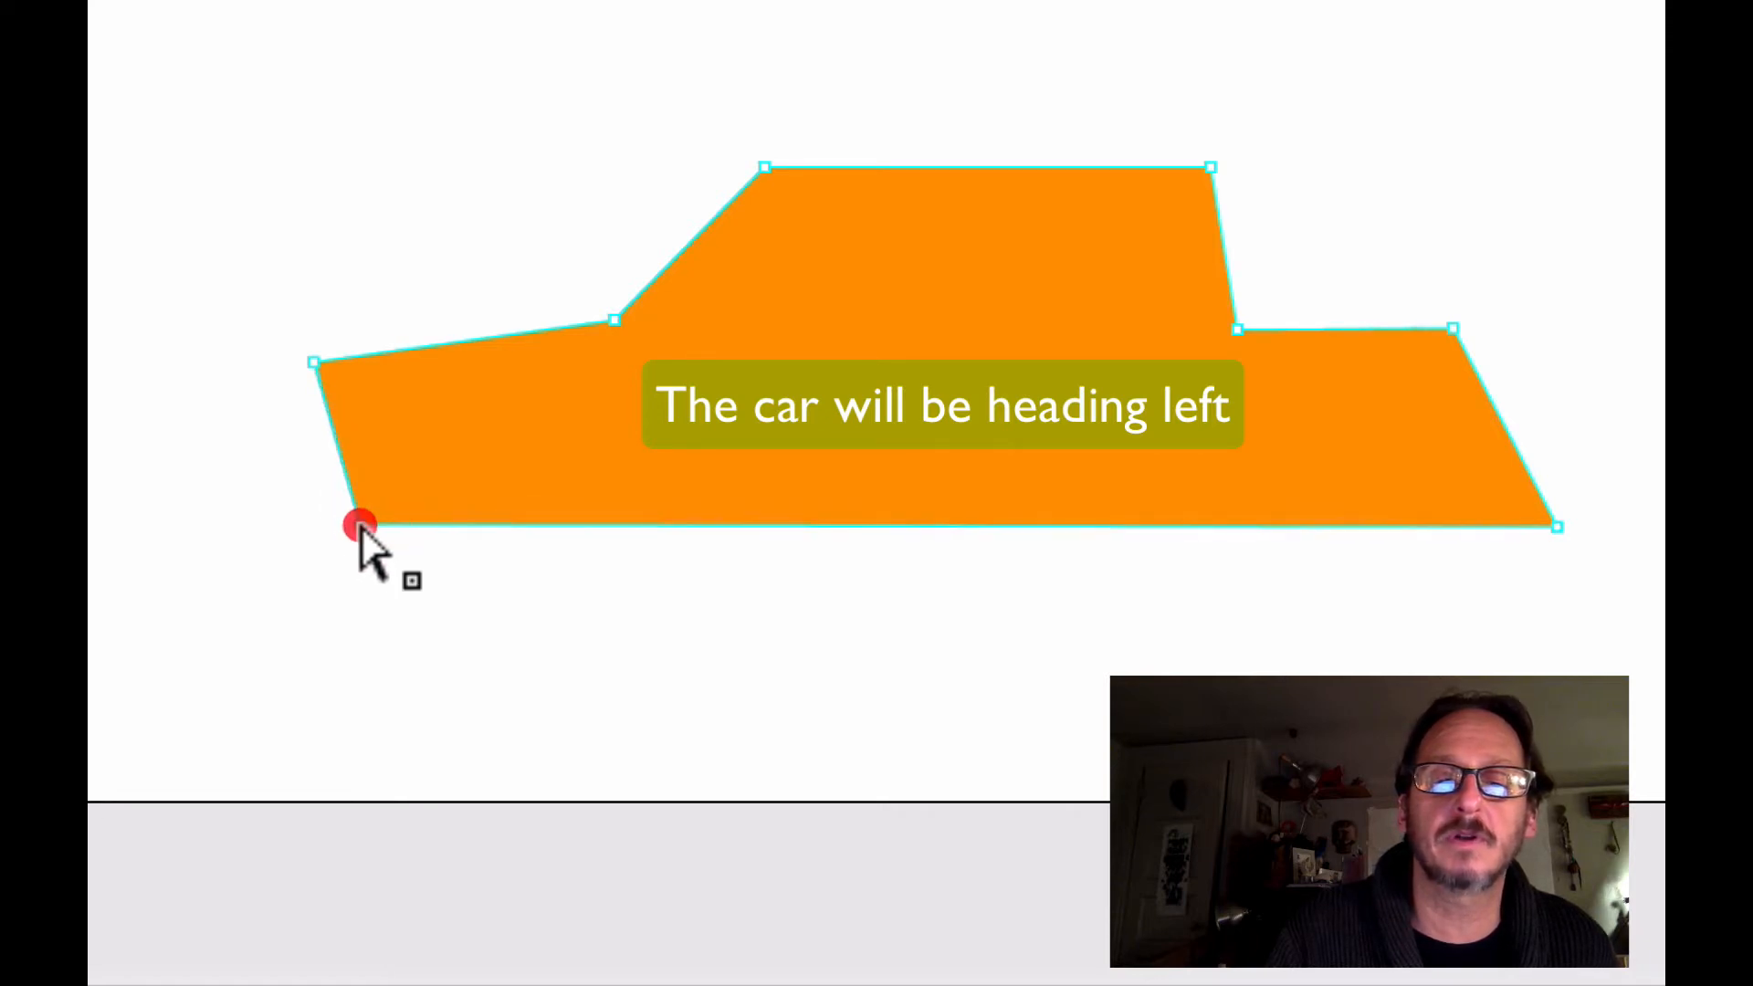
left_click(454, 594)
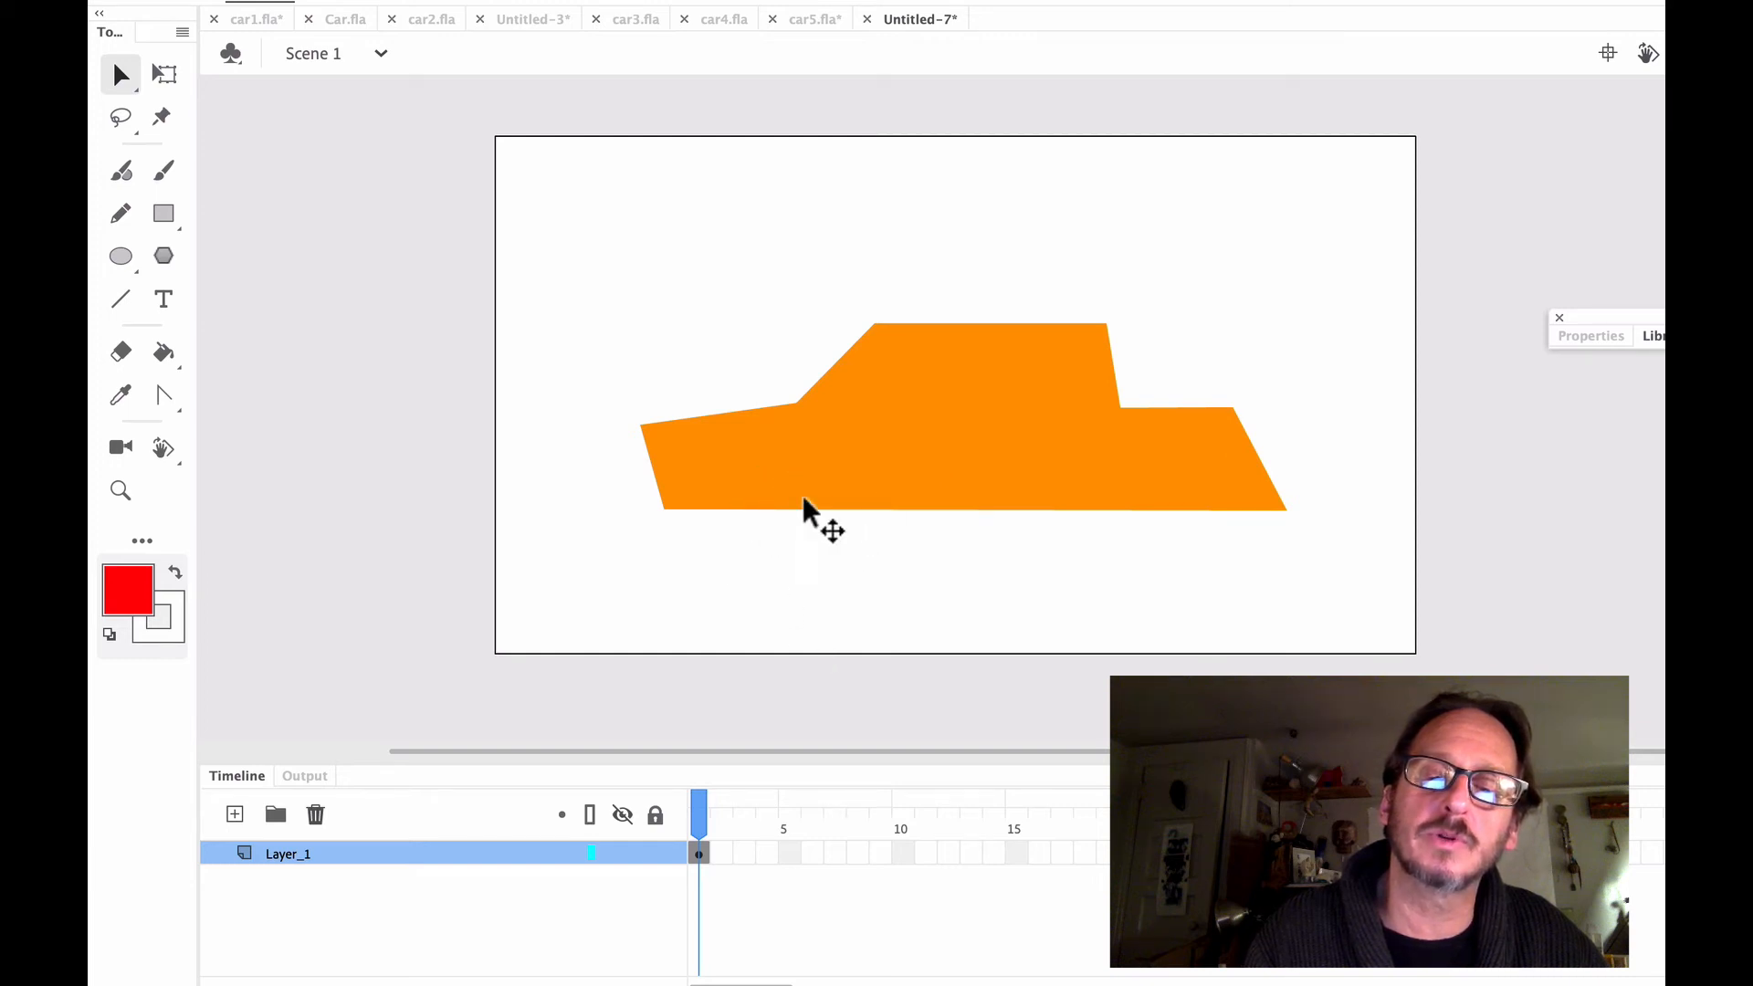
Activate the Oval tool
left_click(125, 265)
left_click(192, 257)
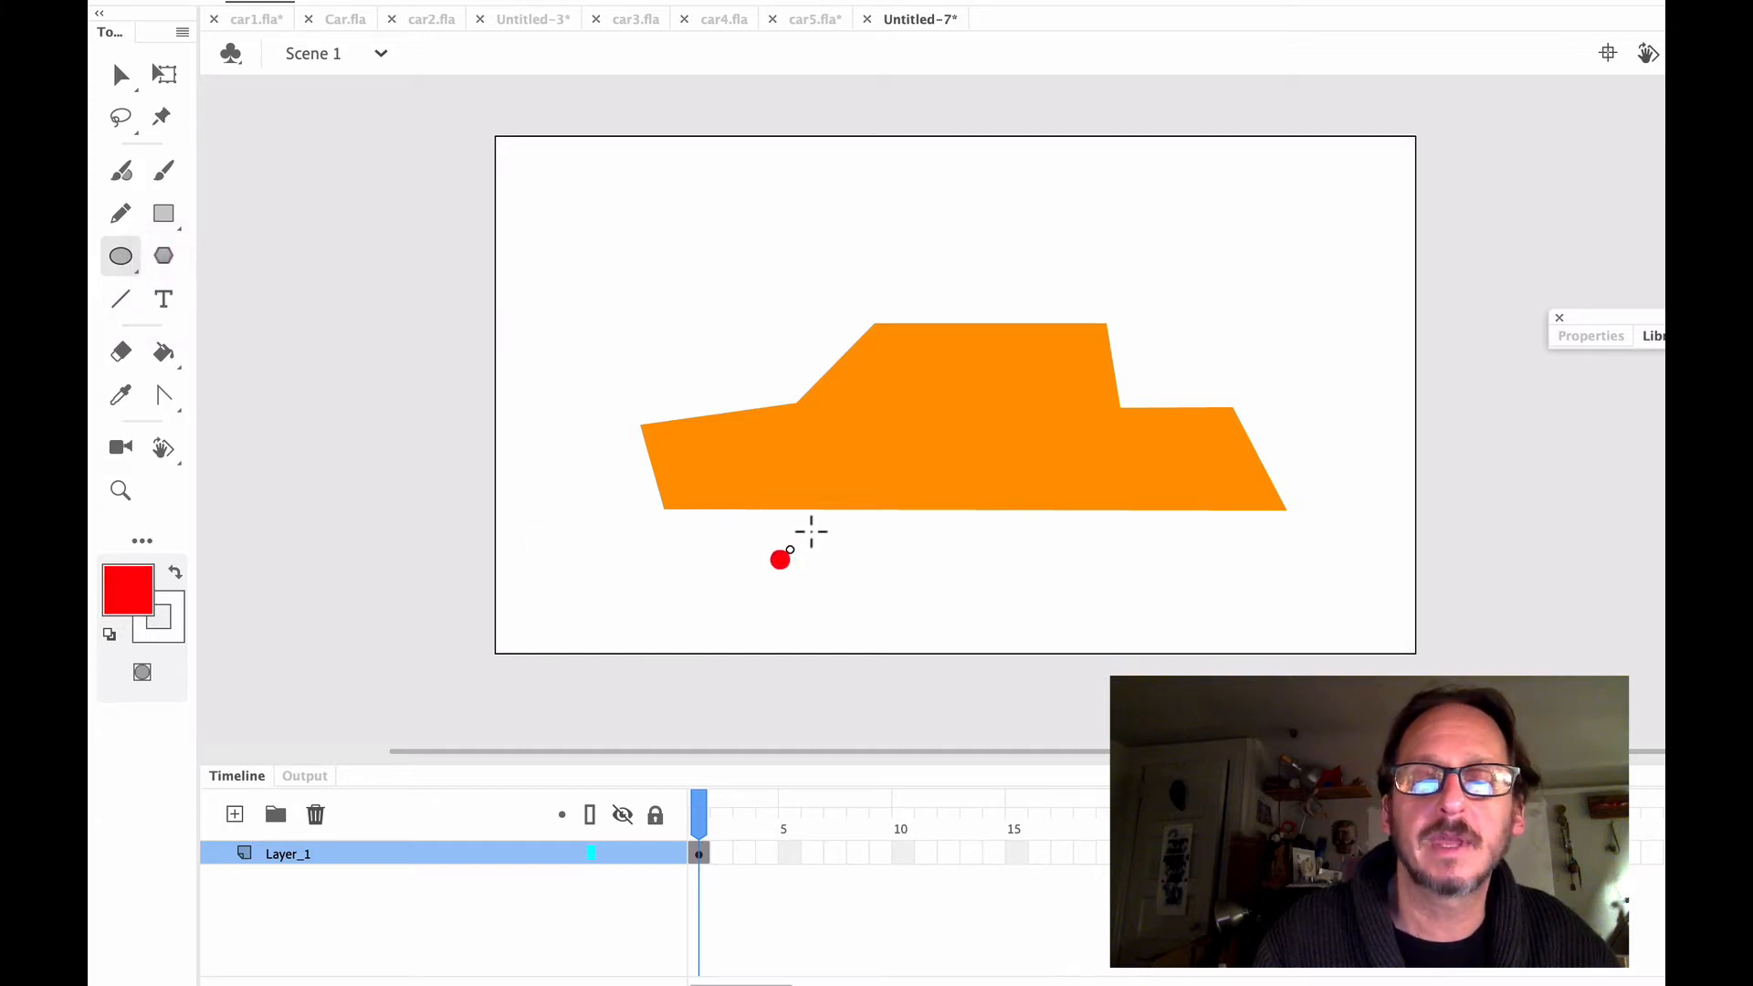
left_click_drag(811, 531, 907, 454)
key("ctrl+z")
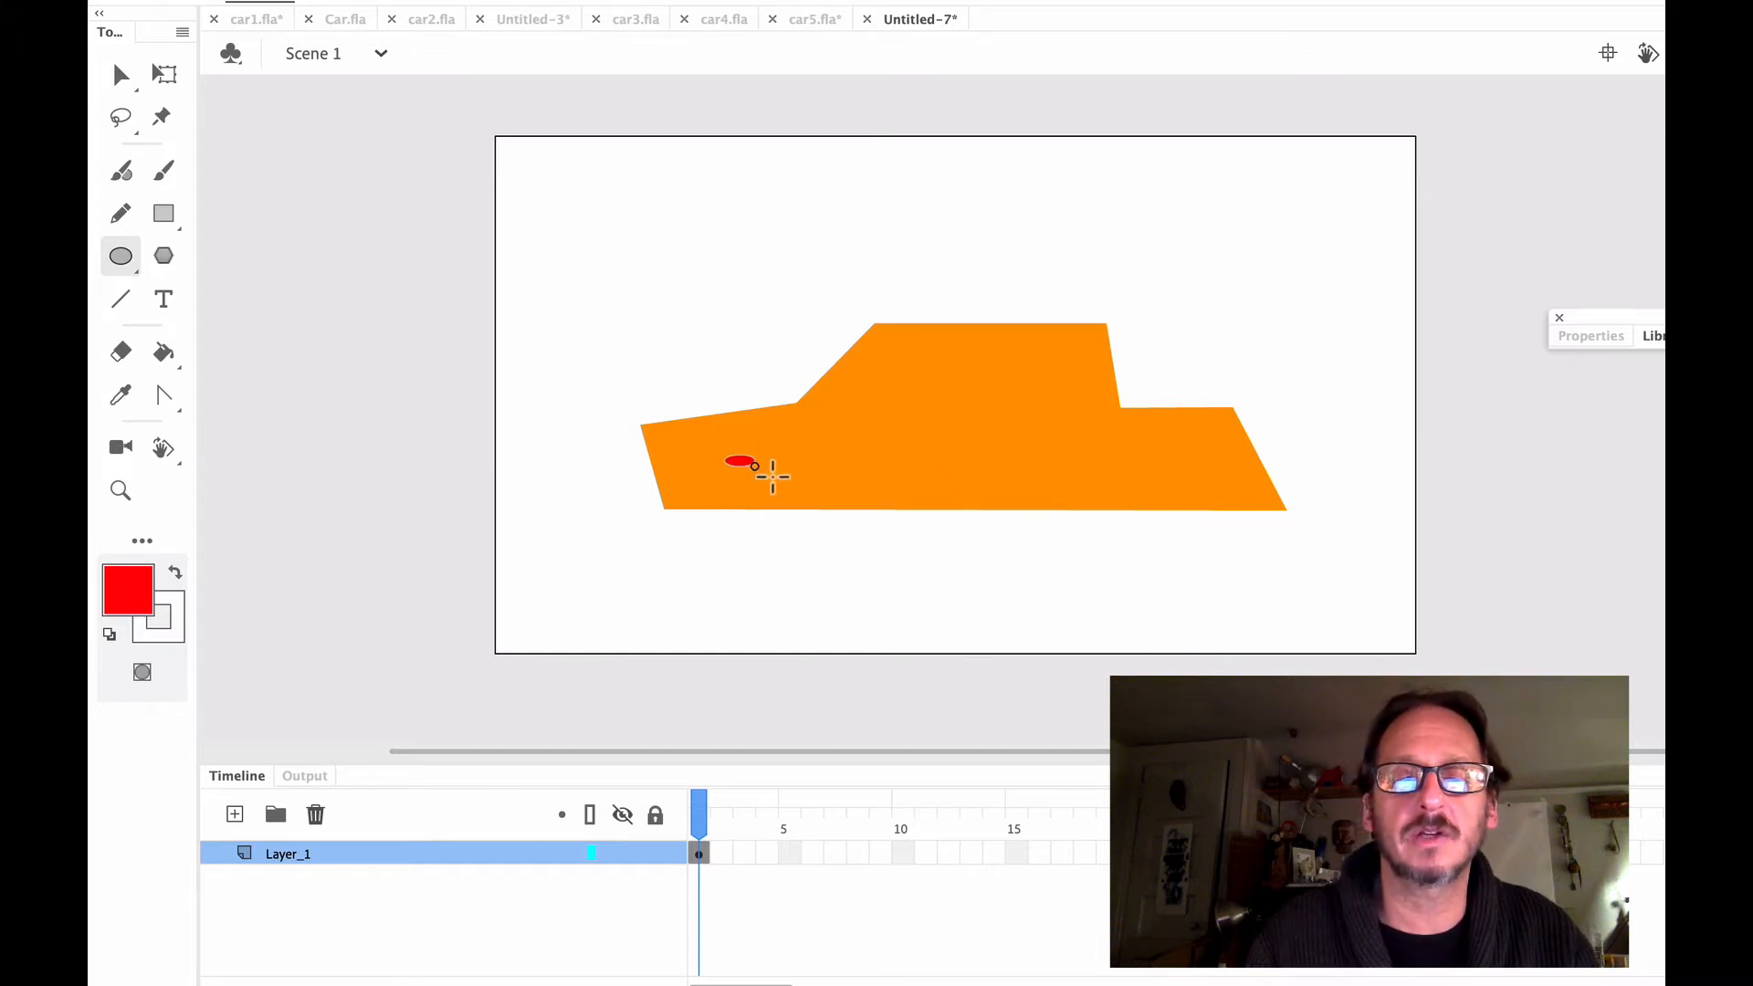
left_click_drag(773, 476, 856, 559)
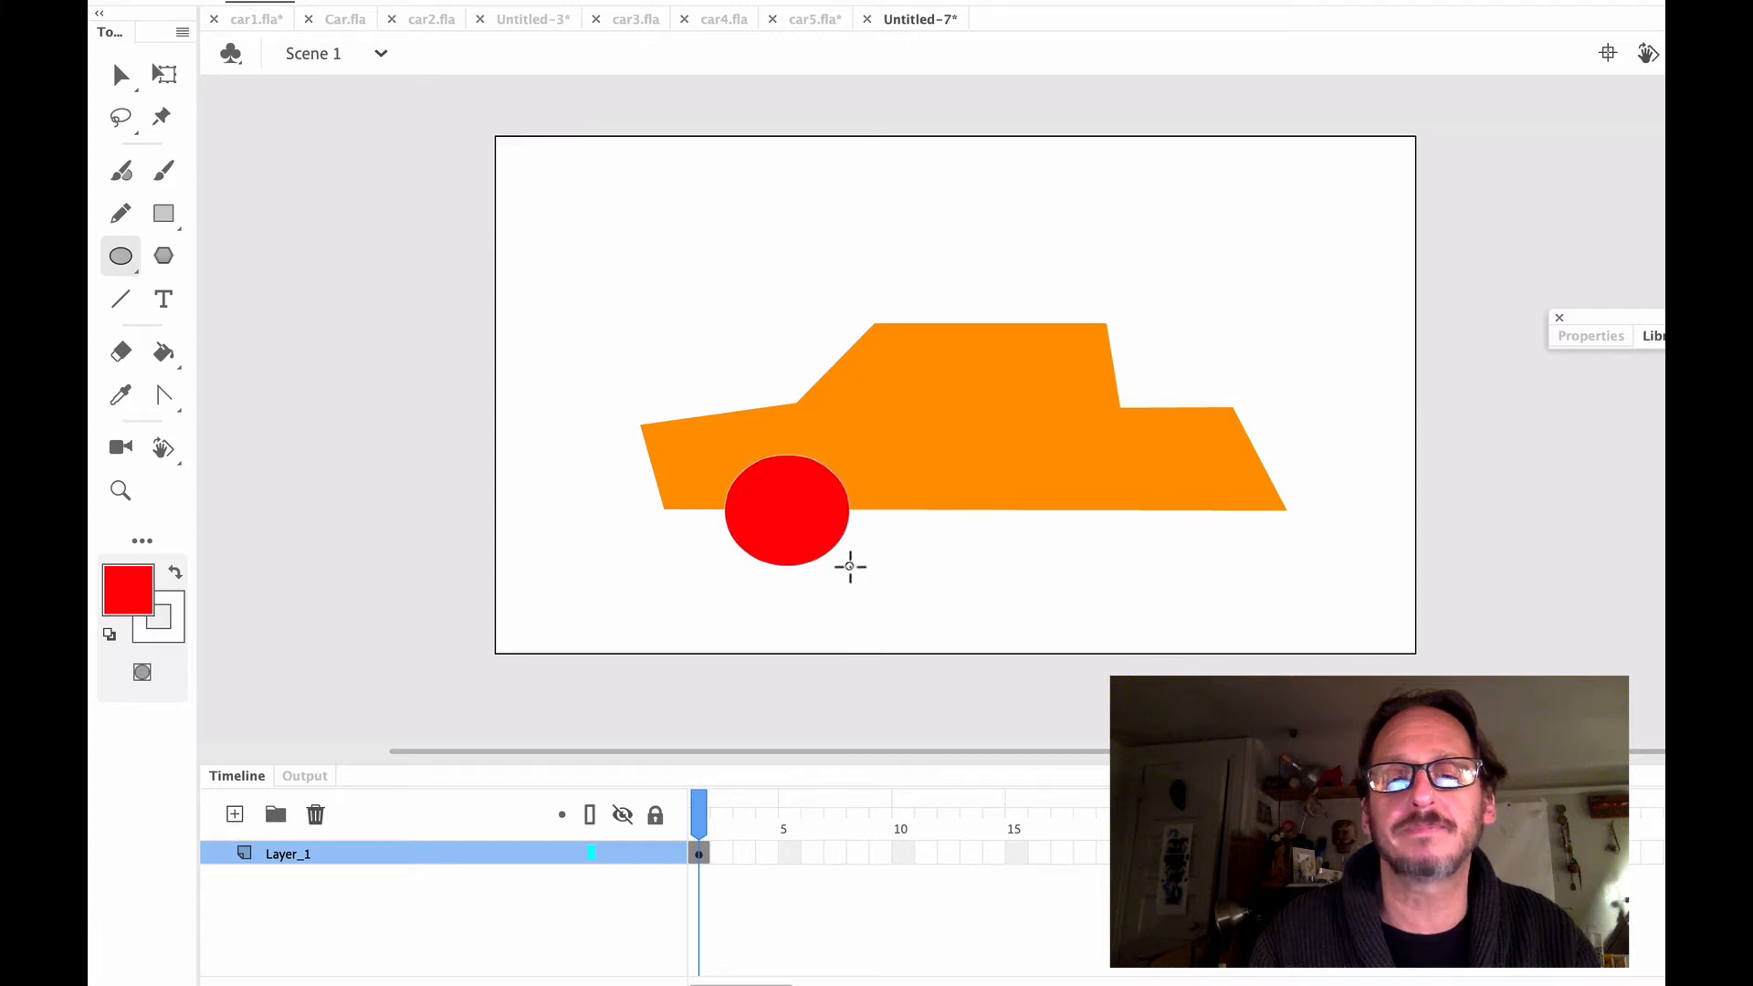
left_click_drag(852, 566, 856, 559)
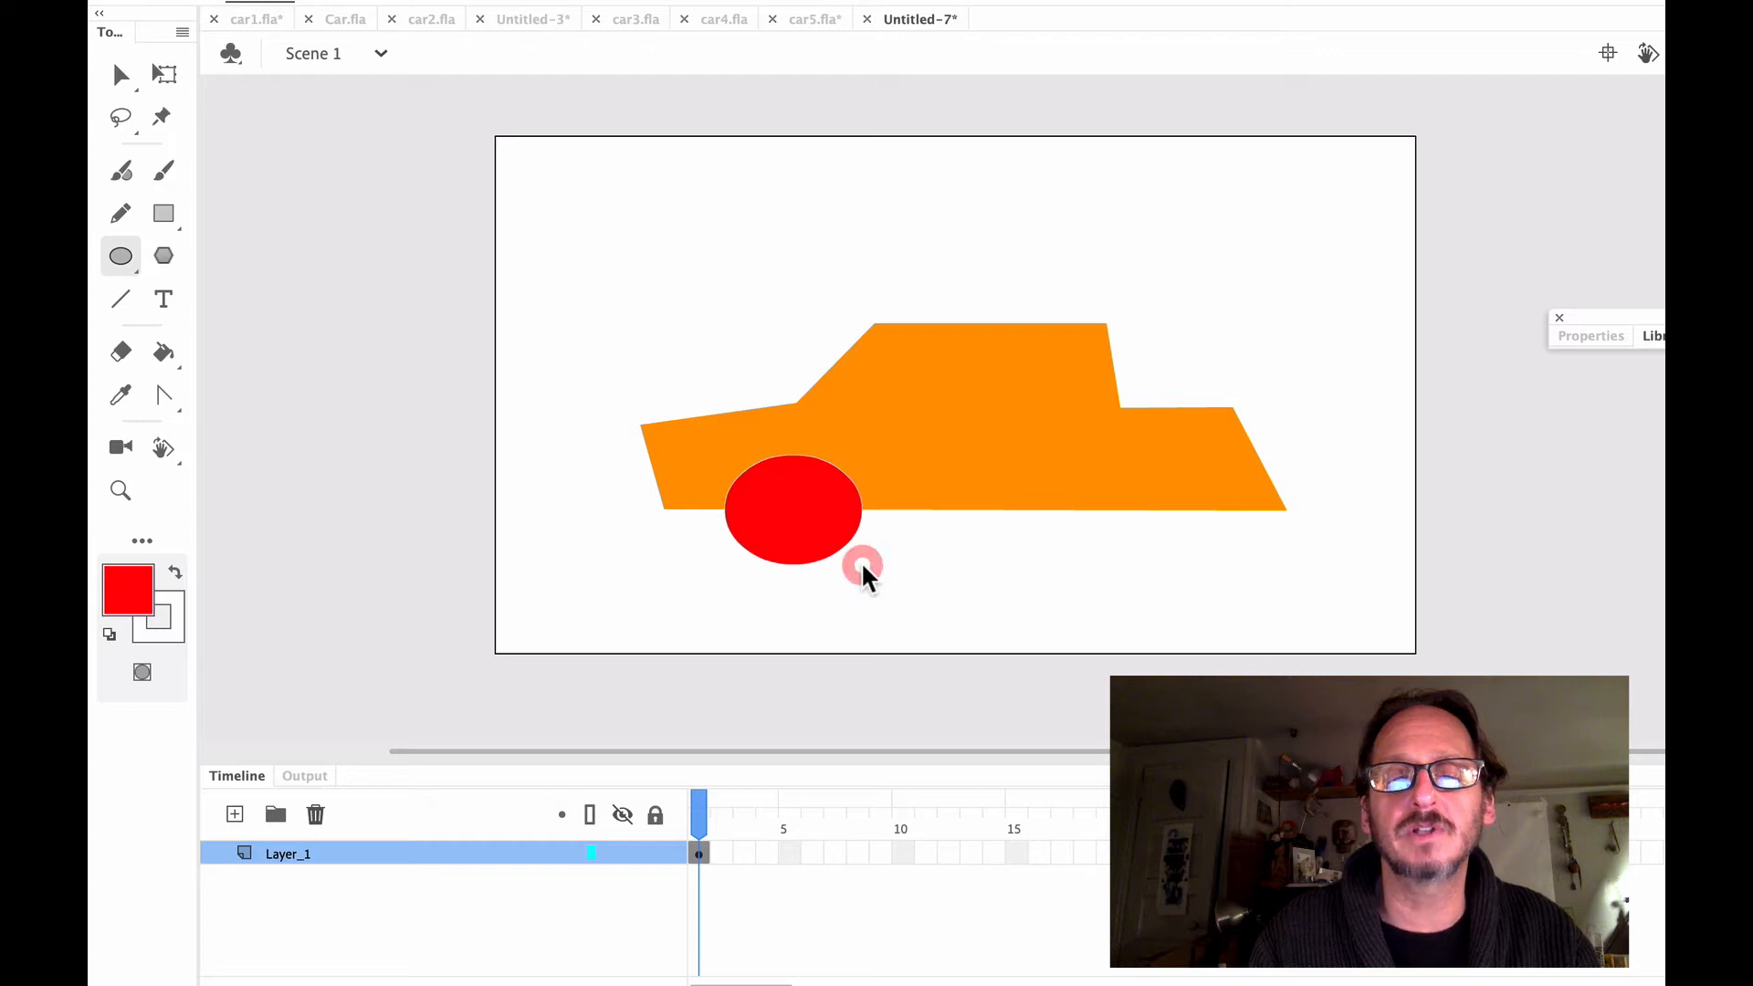
key("ctrl+z")
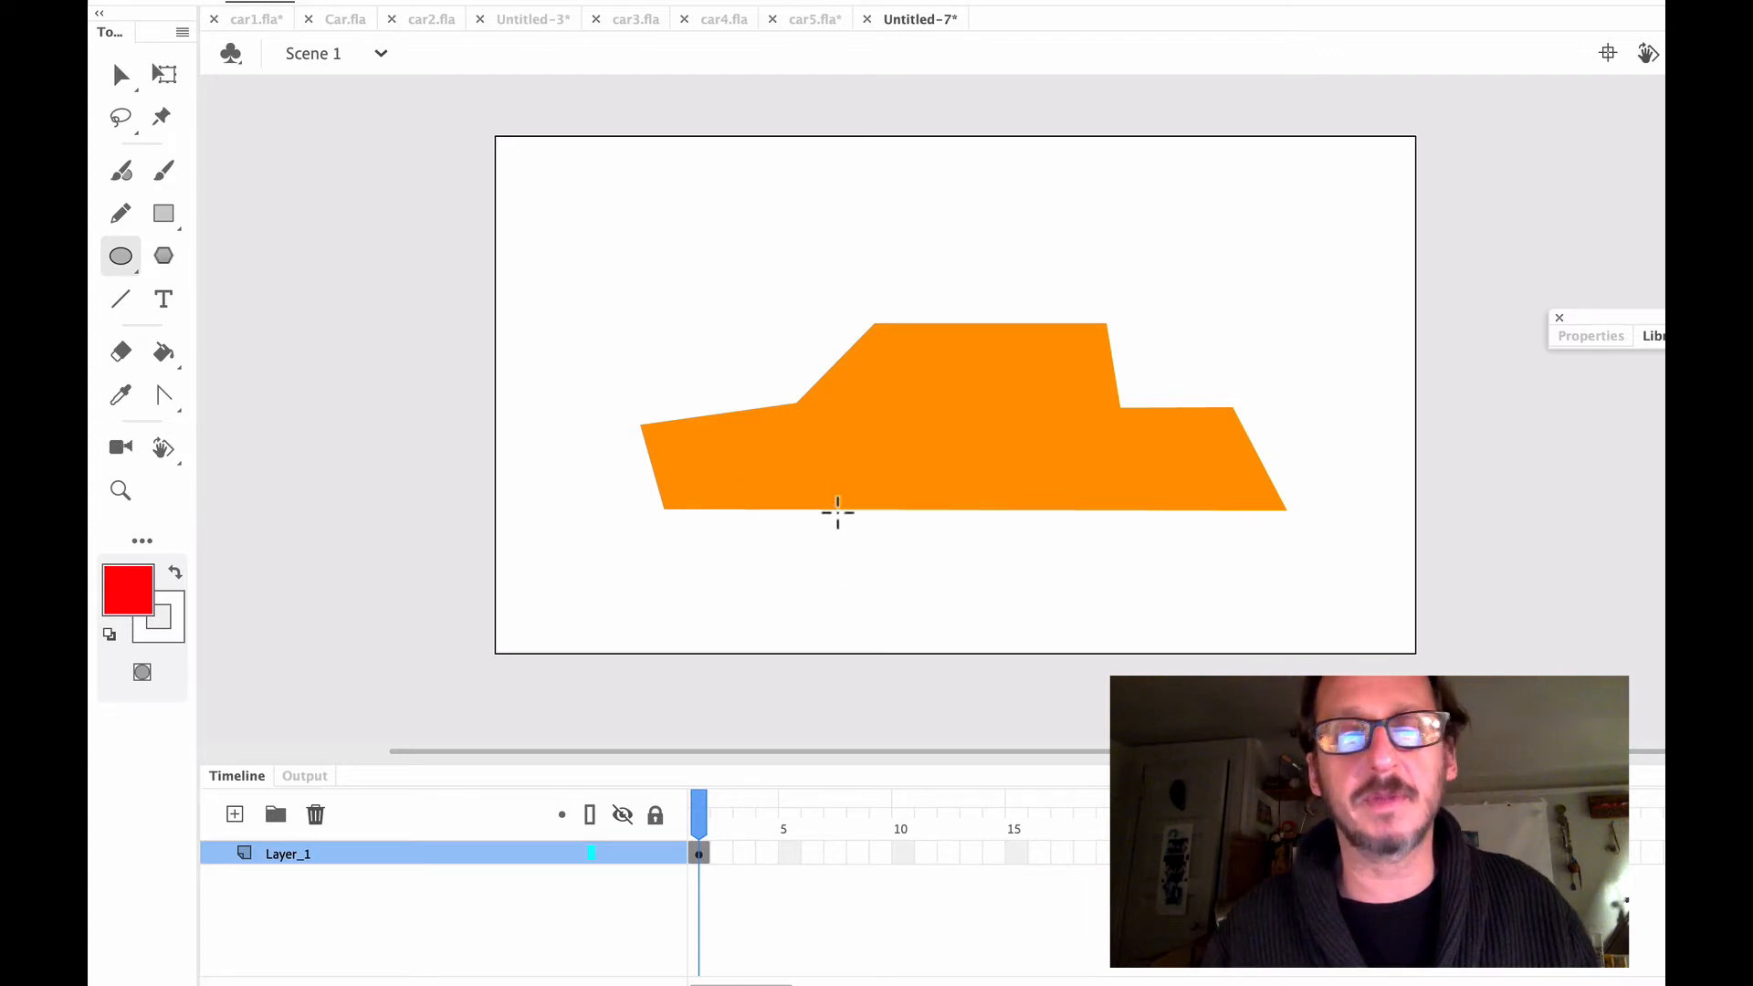
Draw a perfect red circle over the front lower edge and move it to the rear lower edge, cutting out the front wheel well
left_click_drag(762, 487, 847, 525)
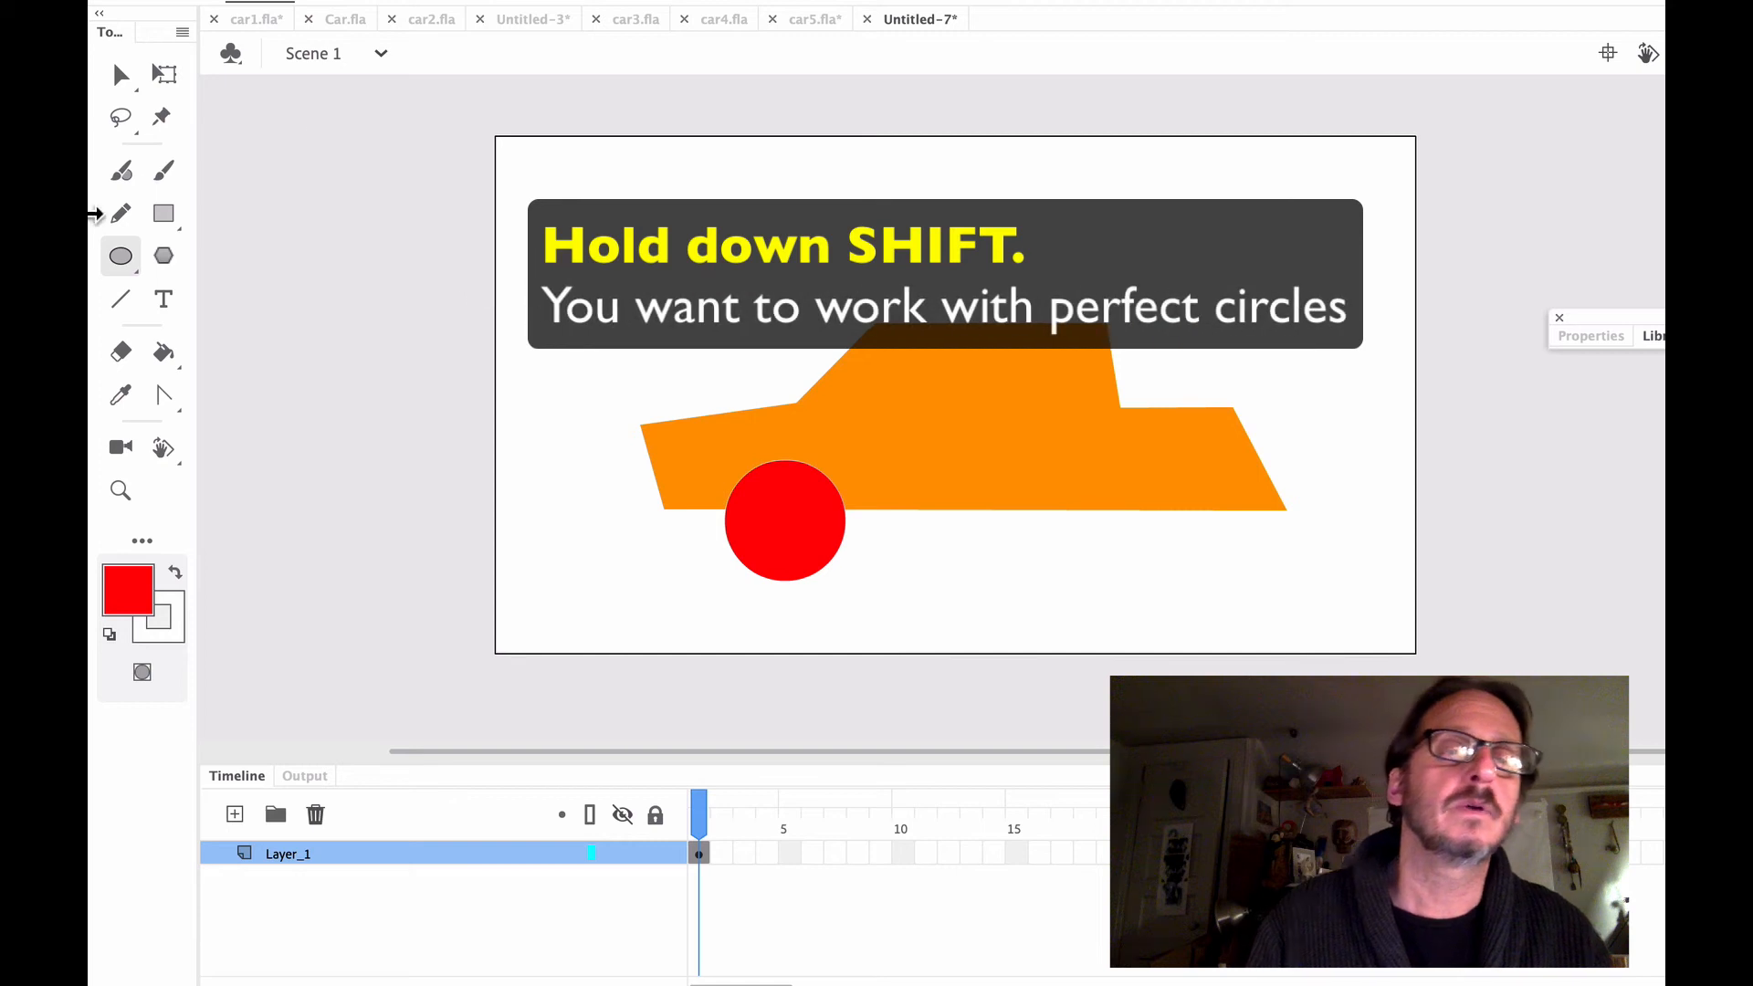
left_click(121, 73)
left_click(794, 539)
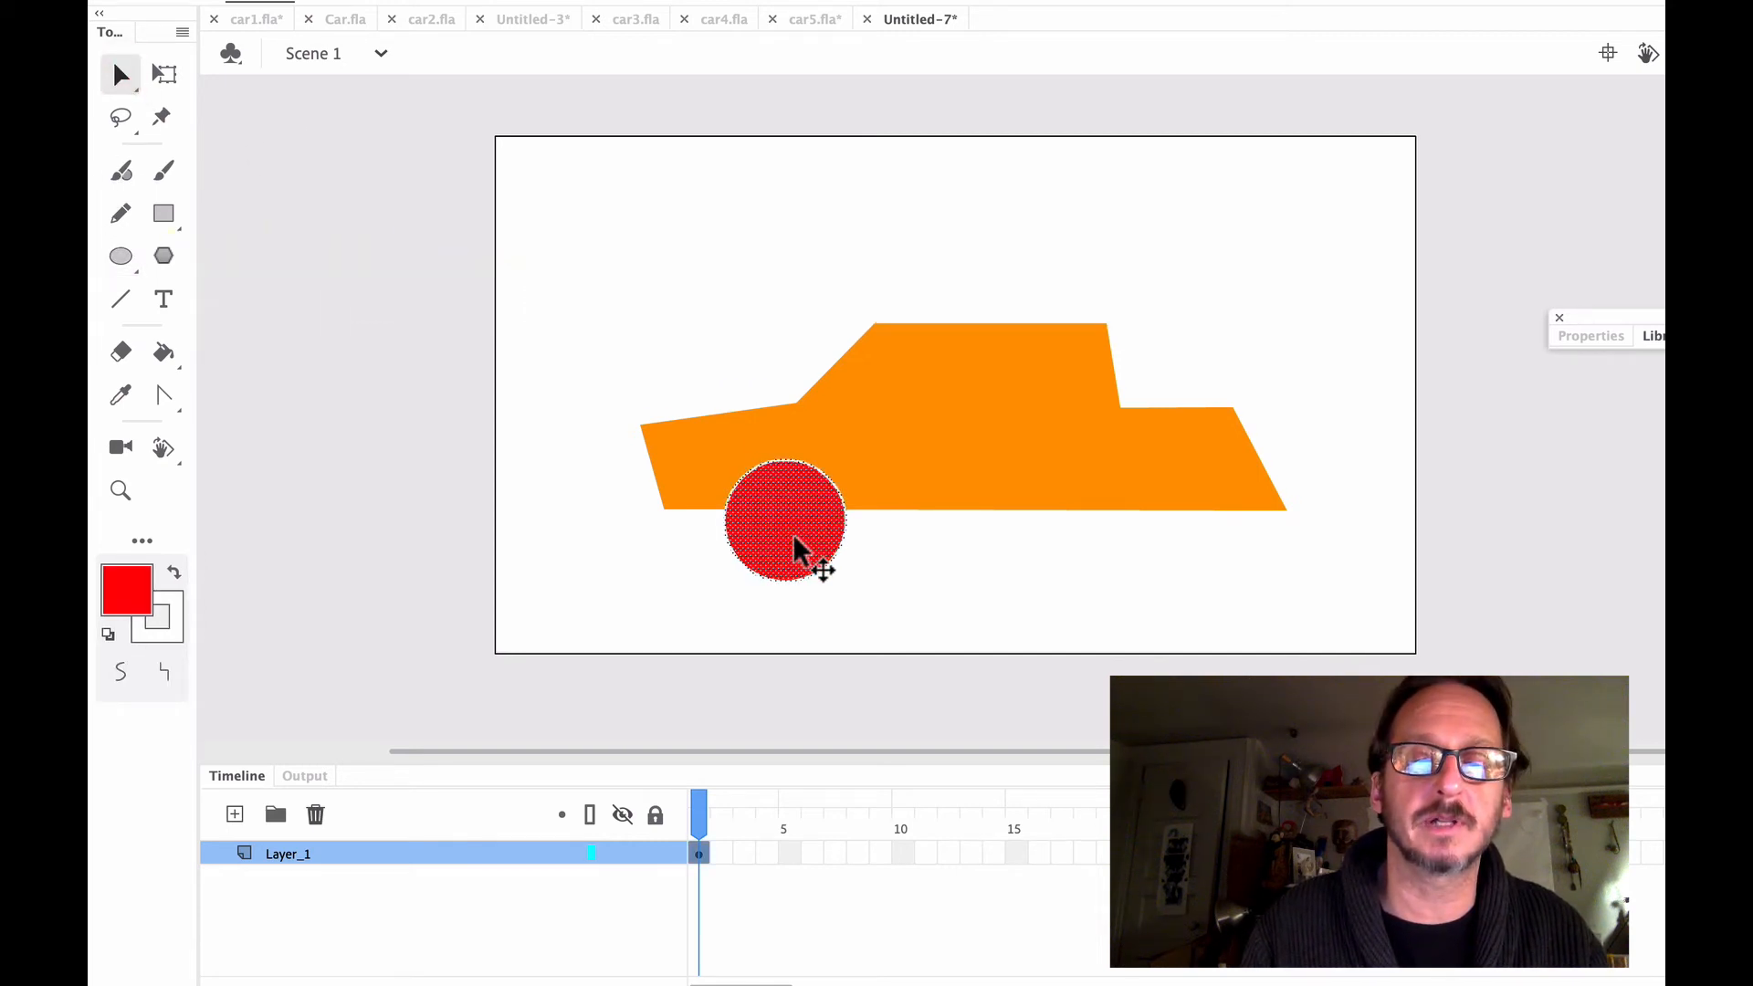
left_click_drag(795, 539, 1150, 524)
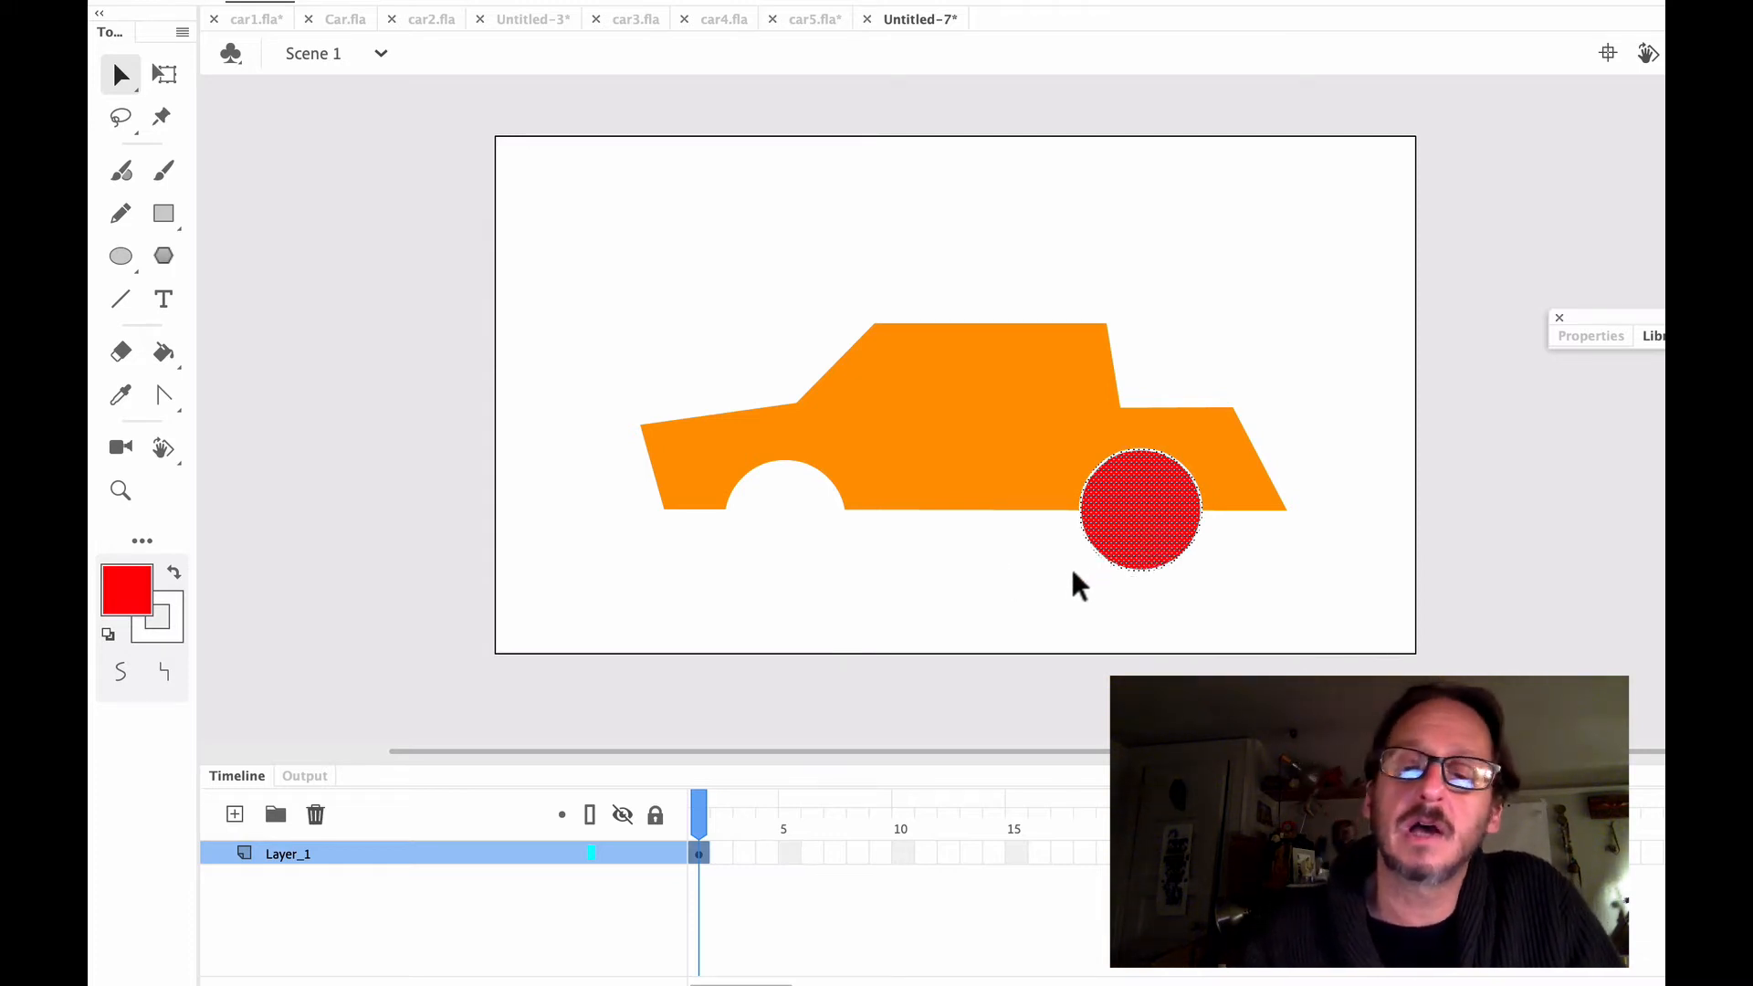
Deselect the red circle at the rear, then reselect and delete it to cut out the rear wheel well
left_click(1048, 594)
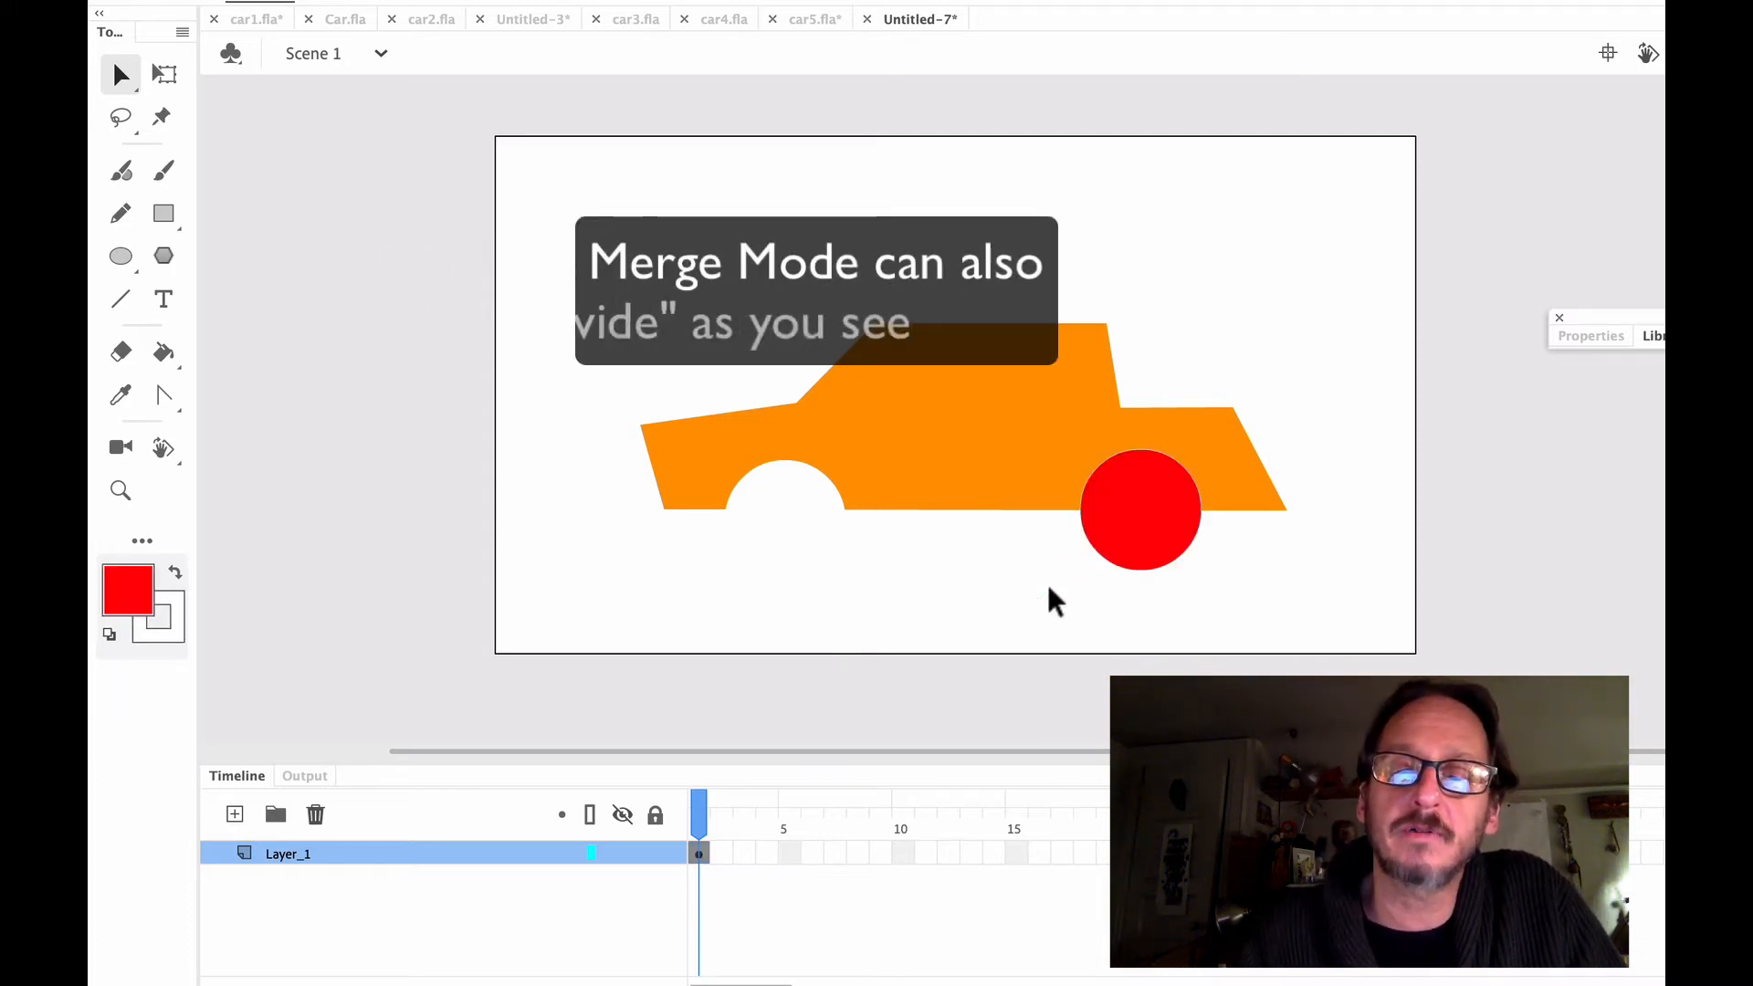
left_click(1132, 551)
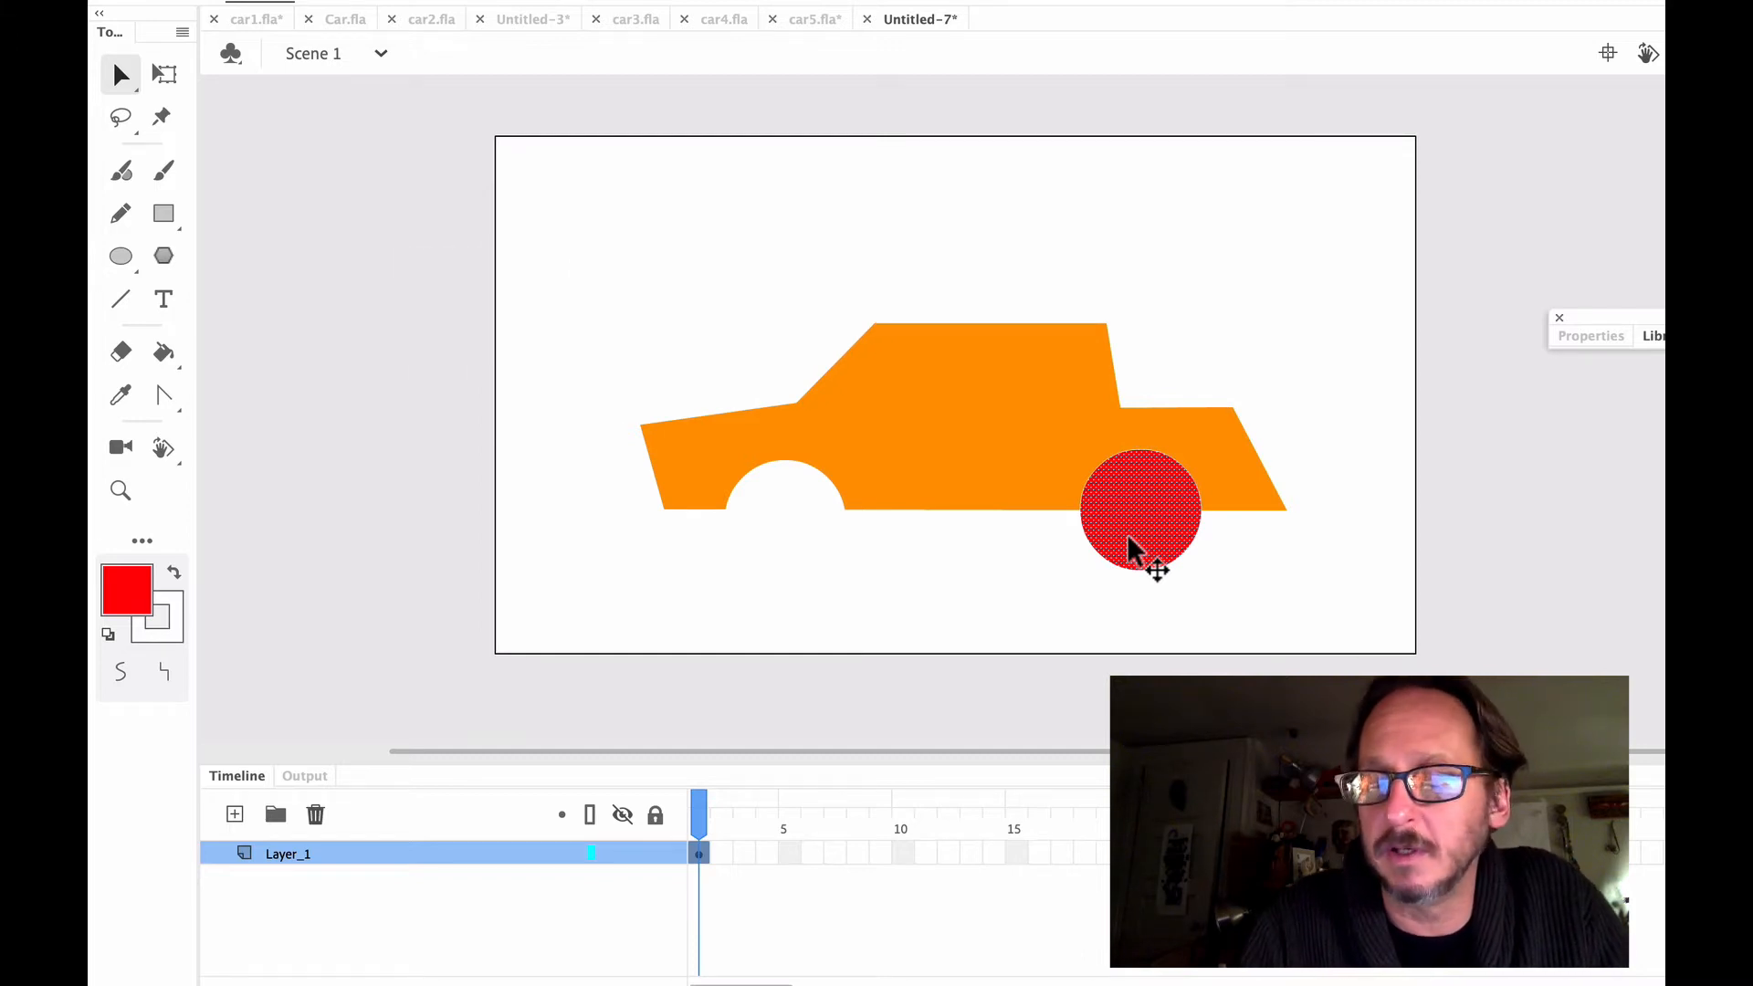
key("Delete")
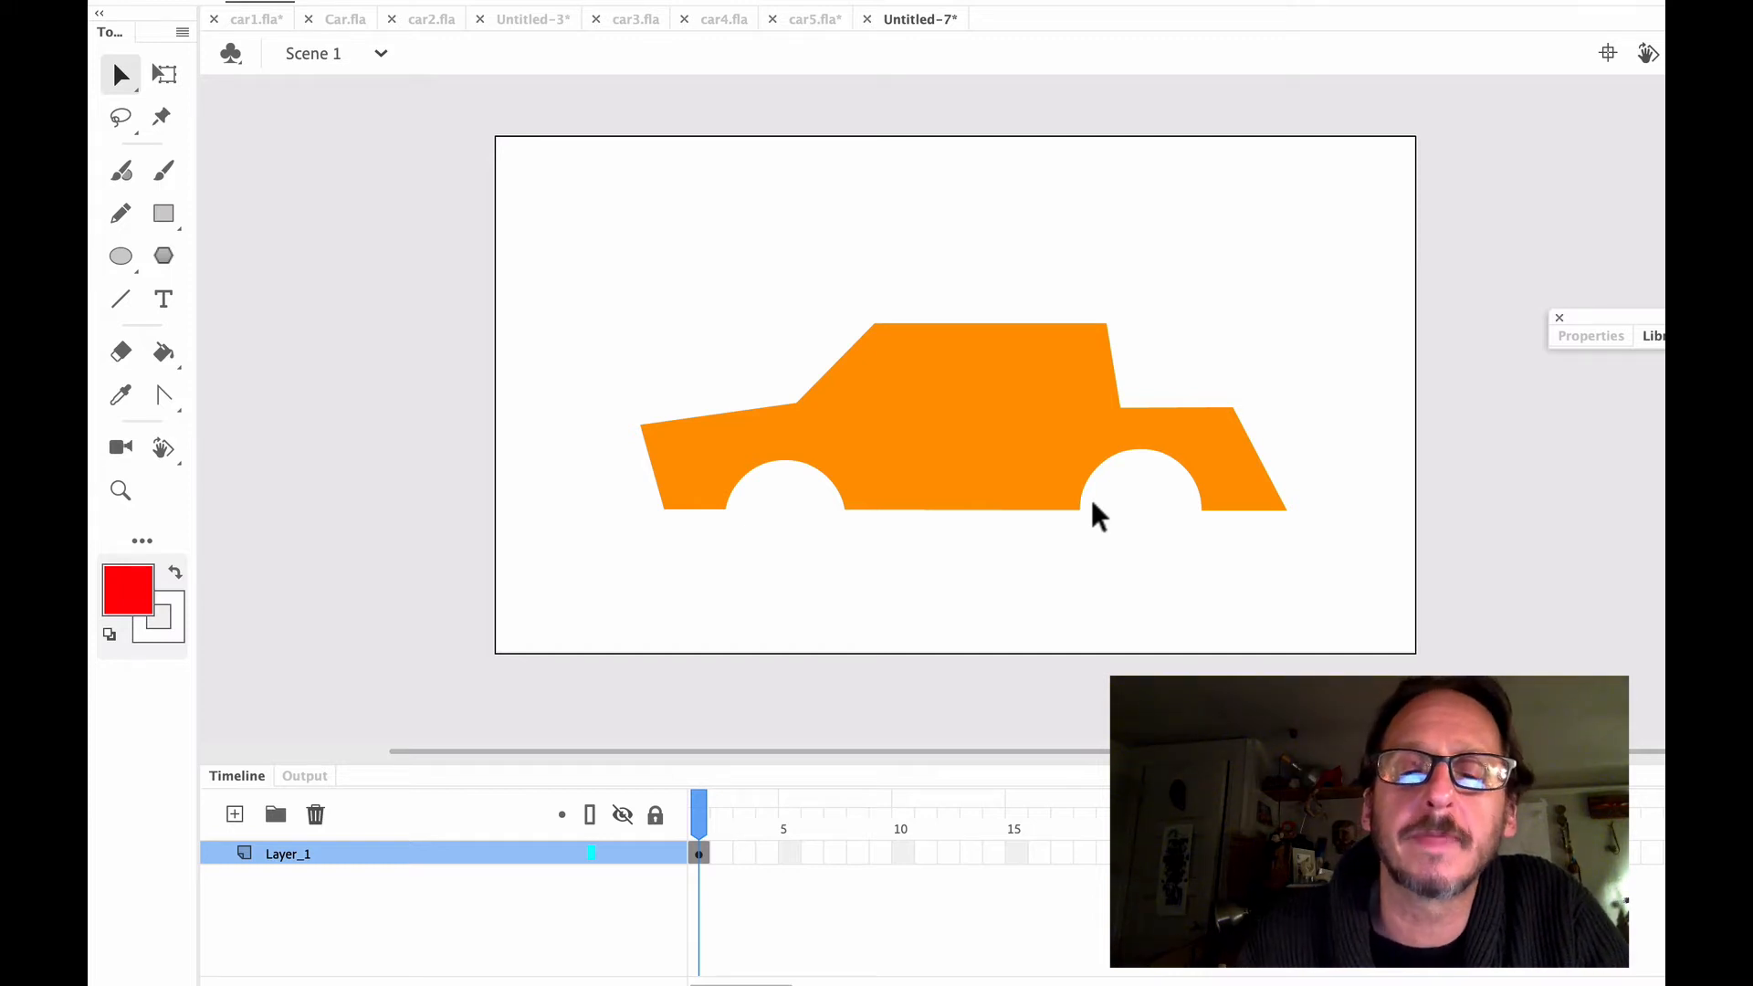
Select the car body, show its properties, and convert the merged shape into a Drawing Object
left_click(1050, 451)
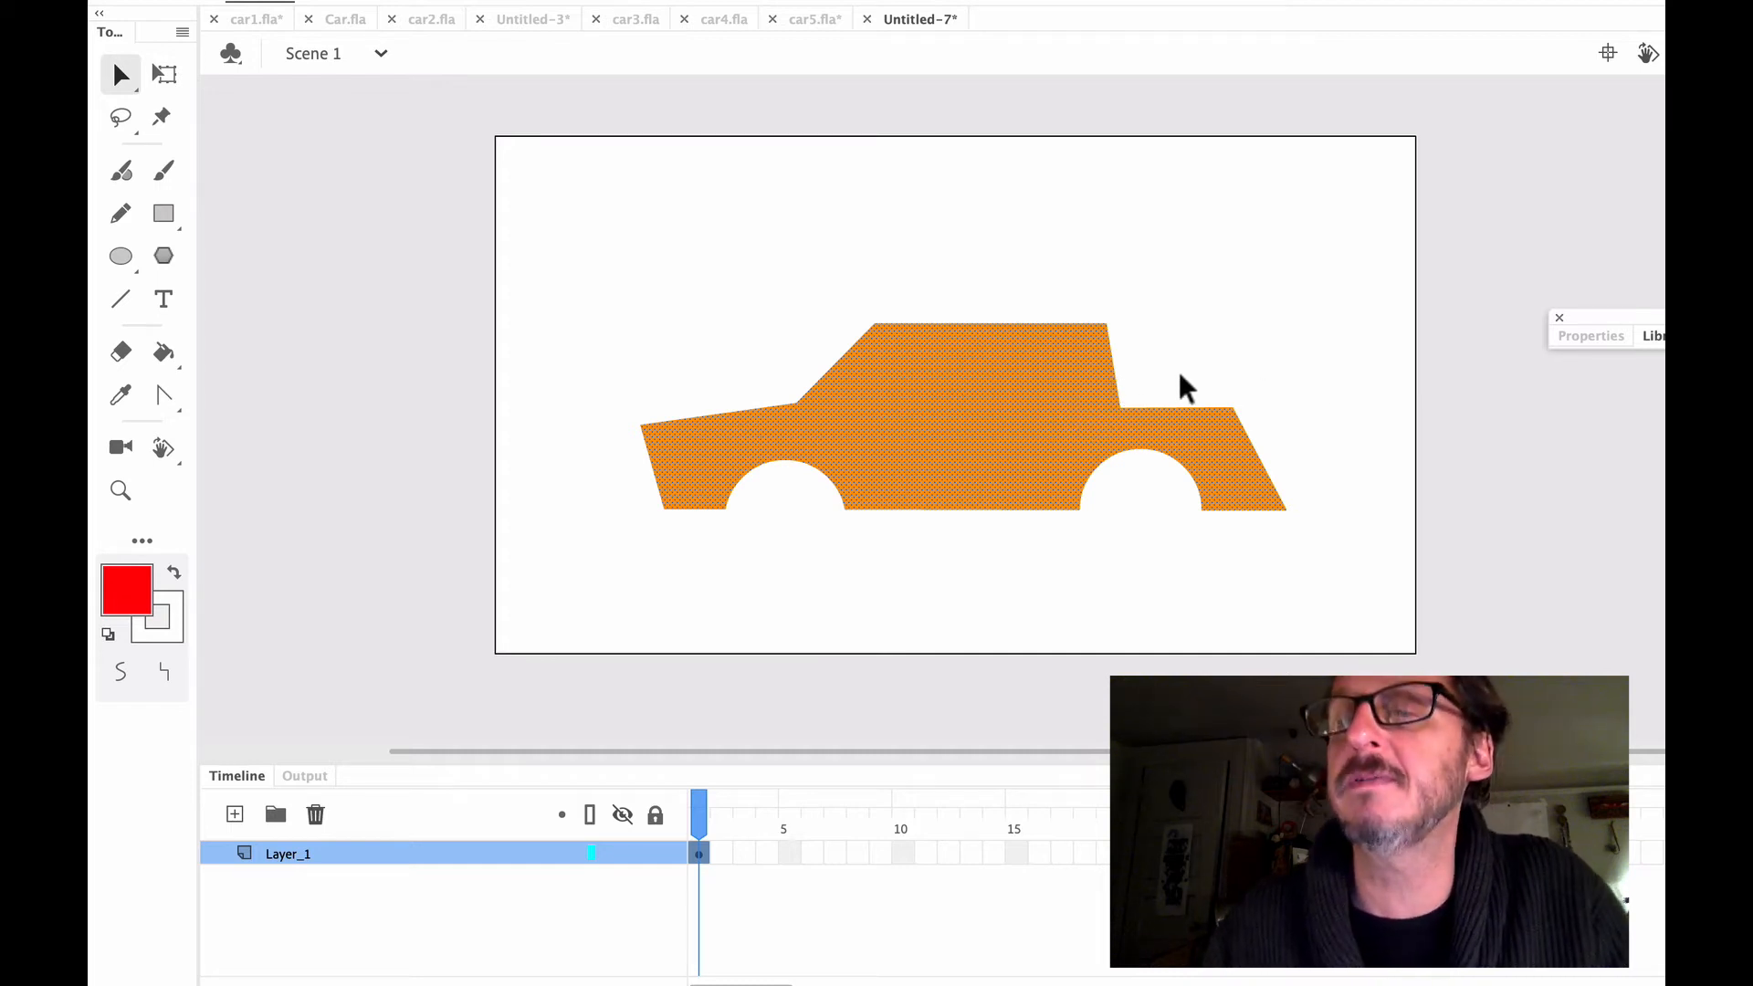
left_click(1595, 336)
left_click_drag(1610, 319, 1523, 176)
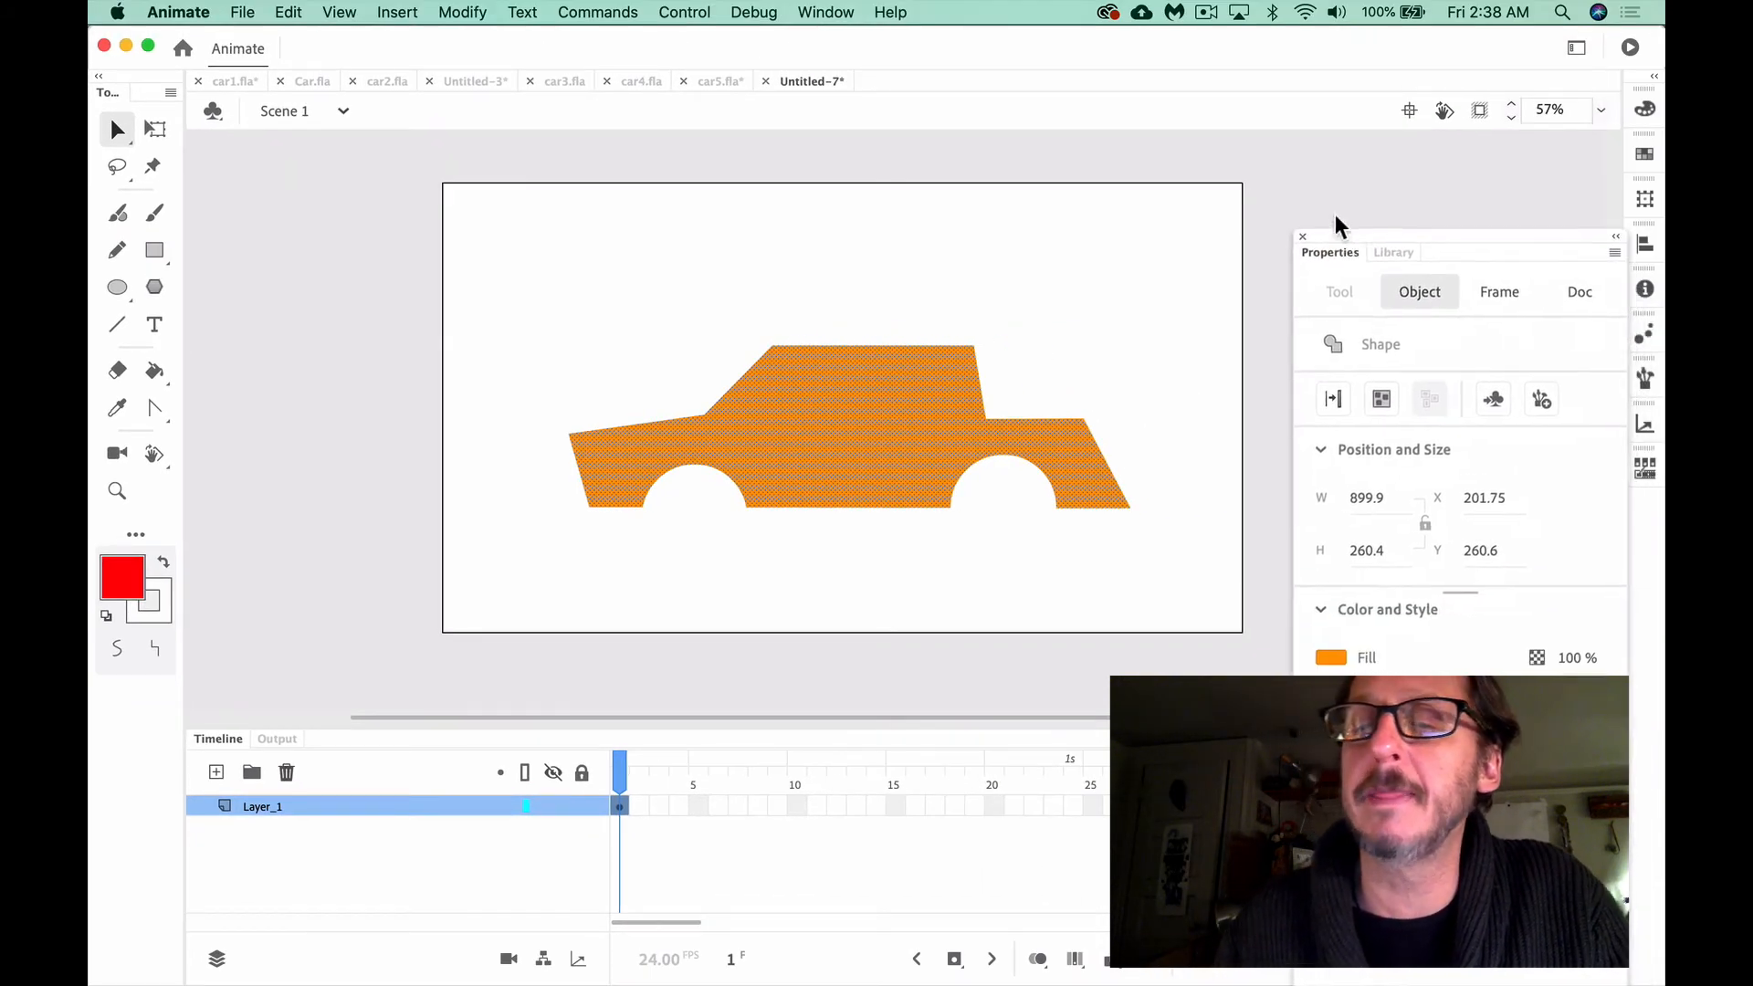
left_click_drag(1336, 224, 1316, 160)
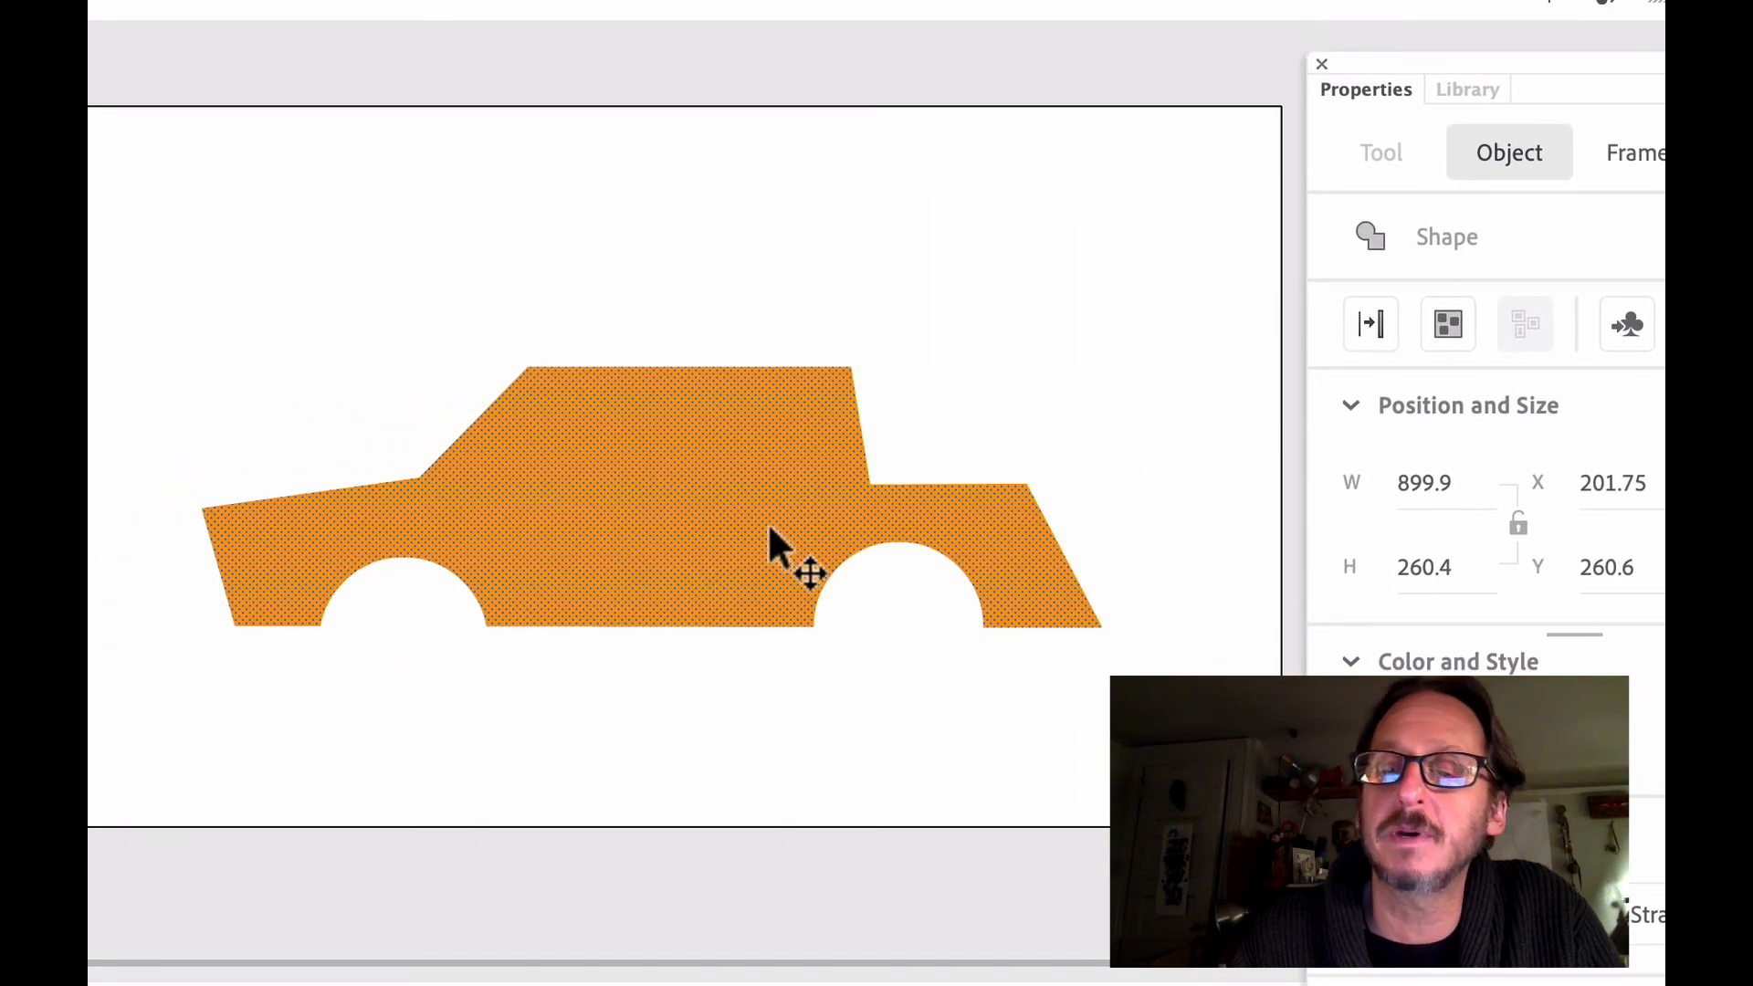
left_click(1452, 319)
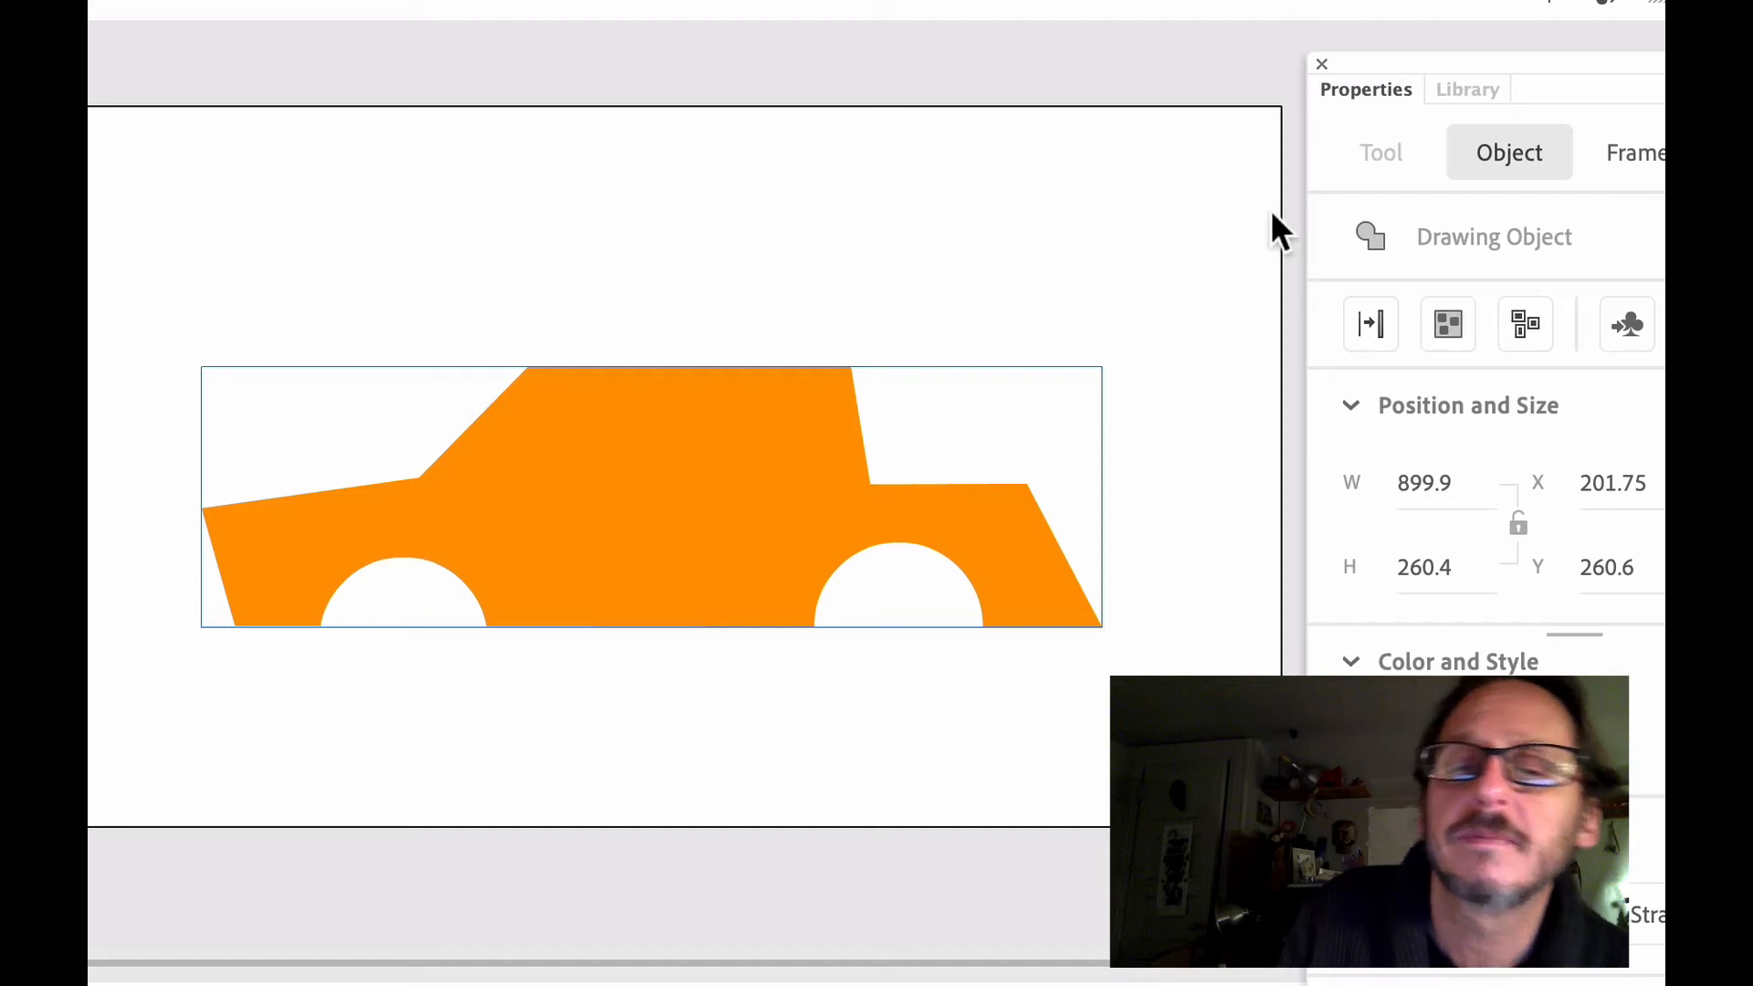
Raise the corner where the rear window meets the trunk slightly, and undo the further edit made near the rear wheel well
left_click(902, 274)
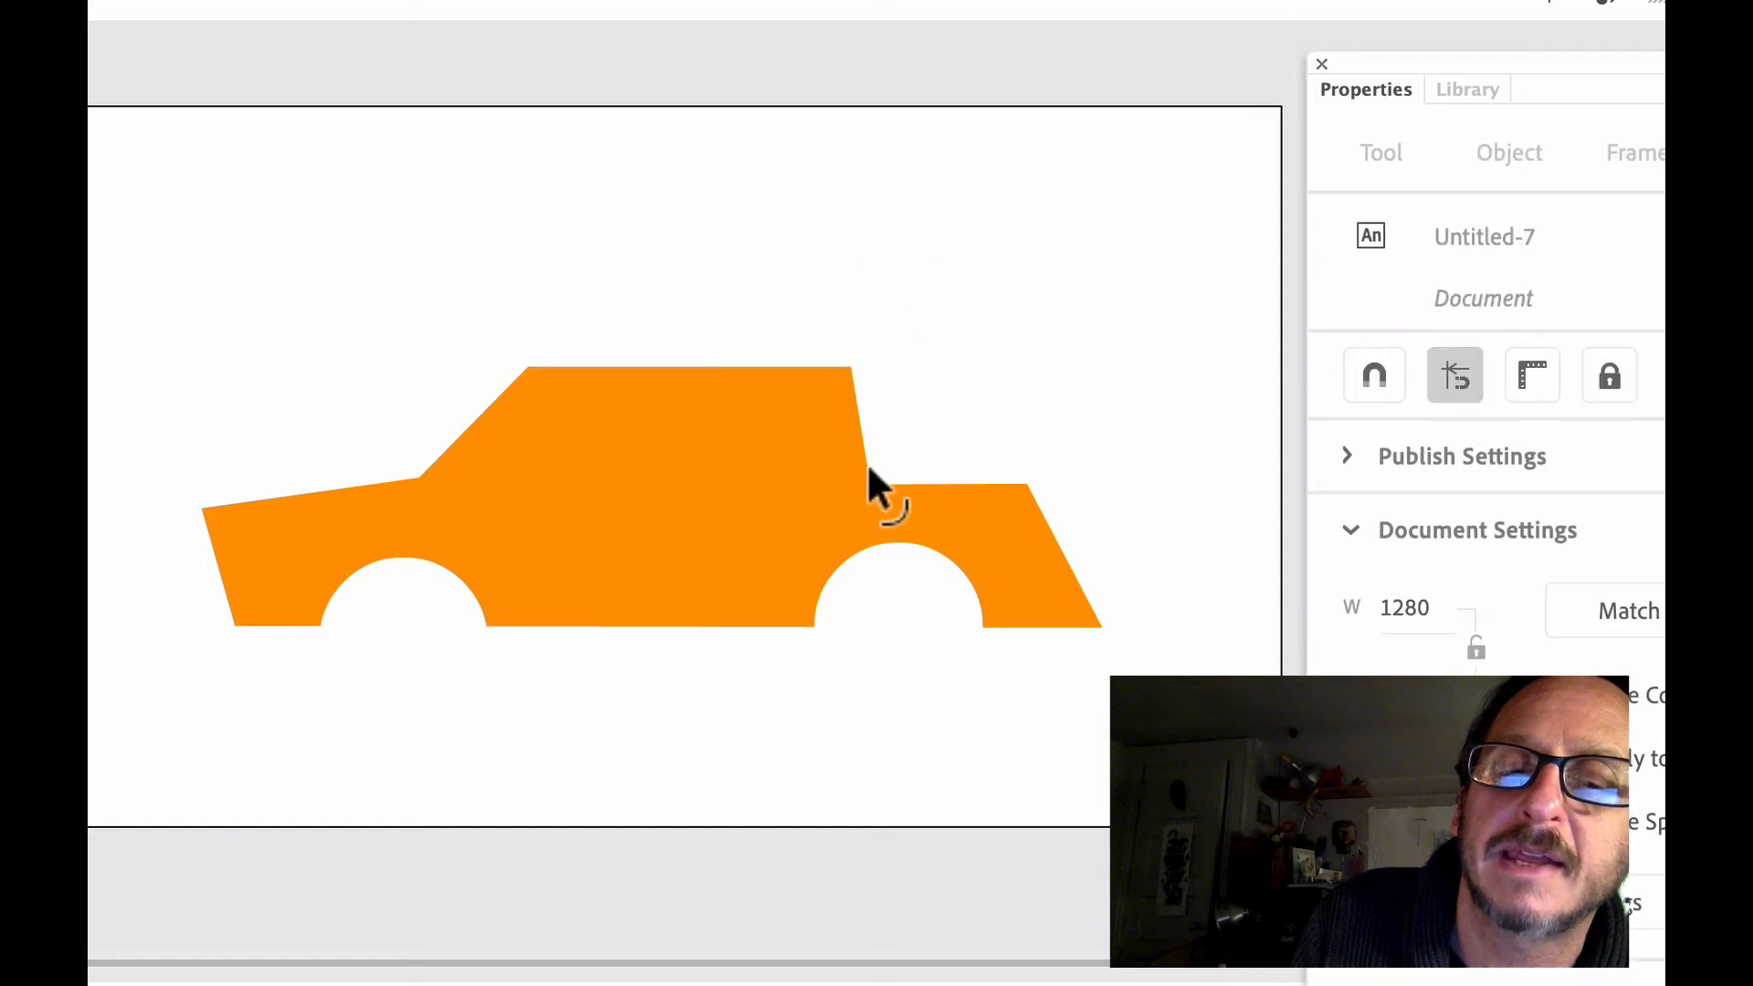
mouse_move(871, 484)
left_mouse_down()
mouse_move(911, 449)
mouse_move(865, 467)
left_mouse_up()
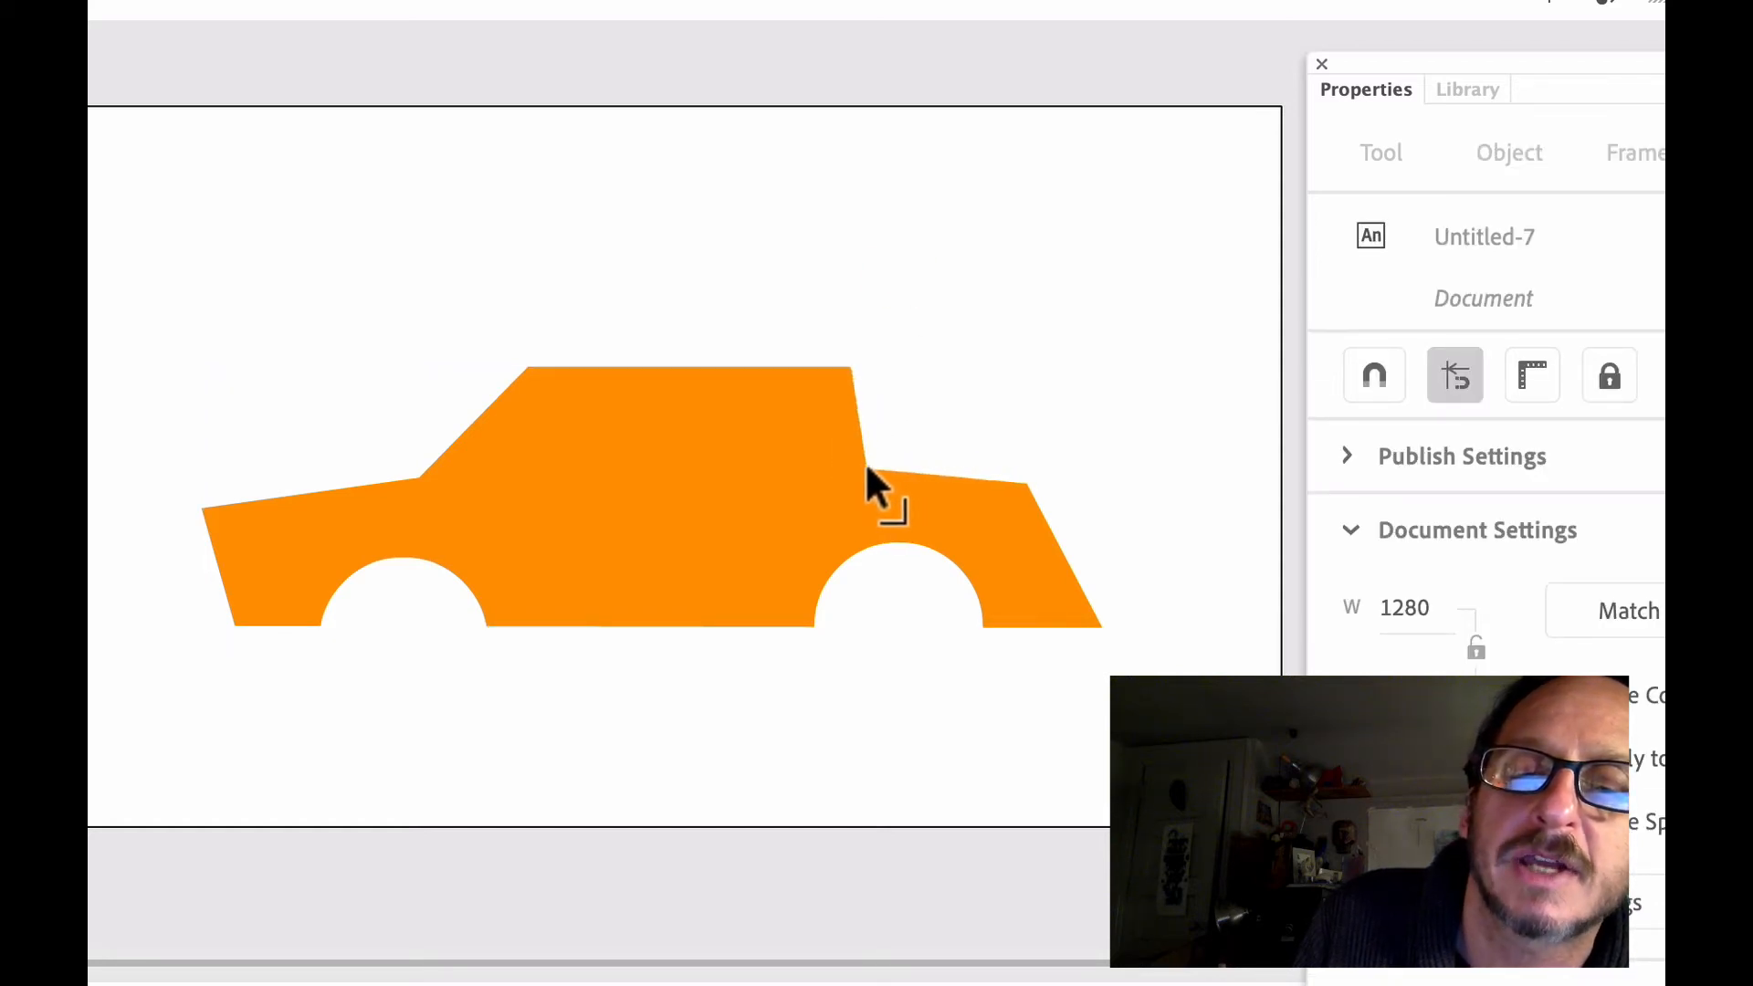
left_click_drag(893, 539, 877, 531)
key("ctrl+z")
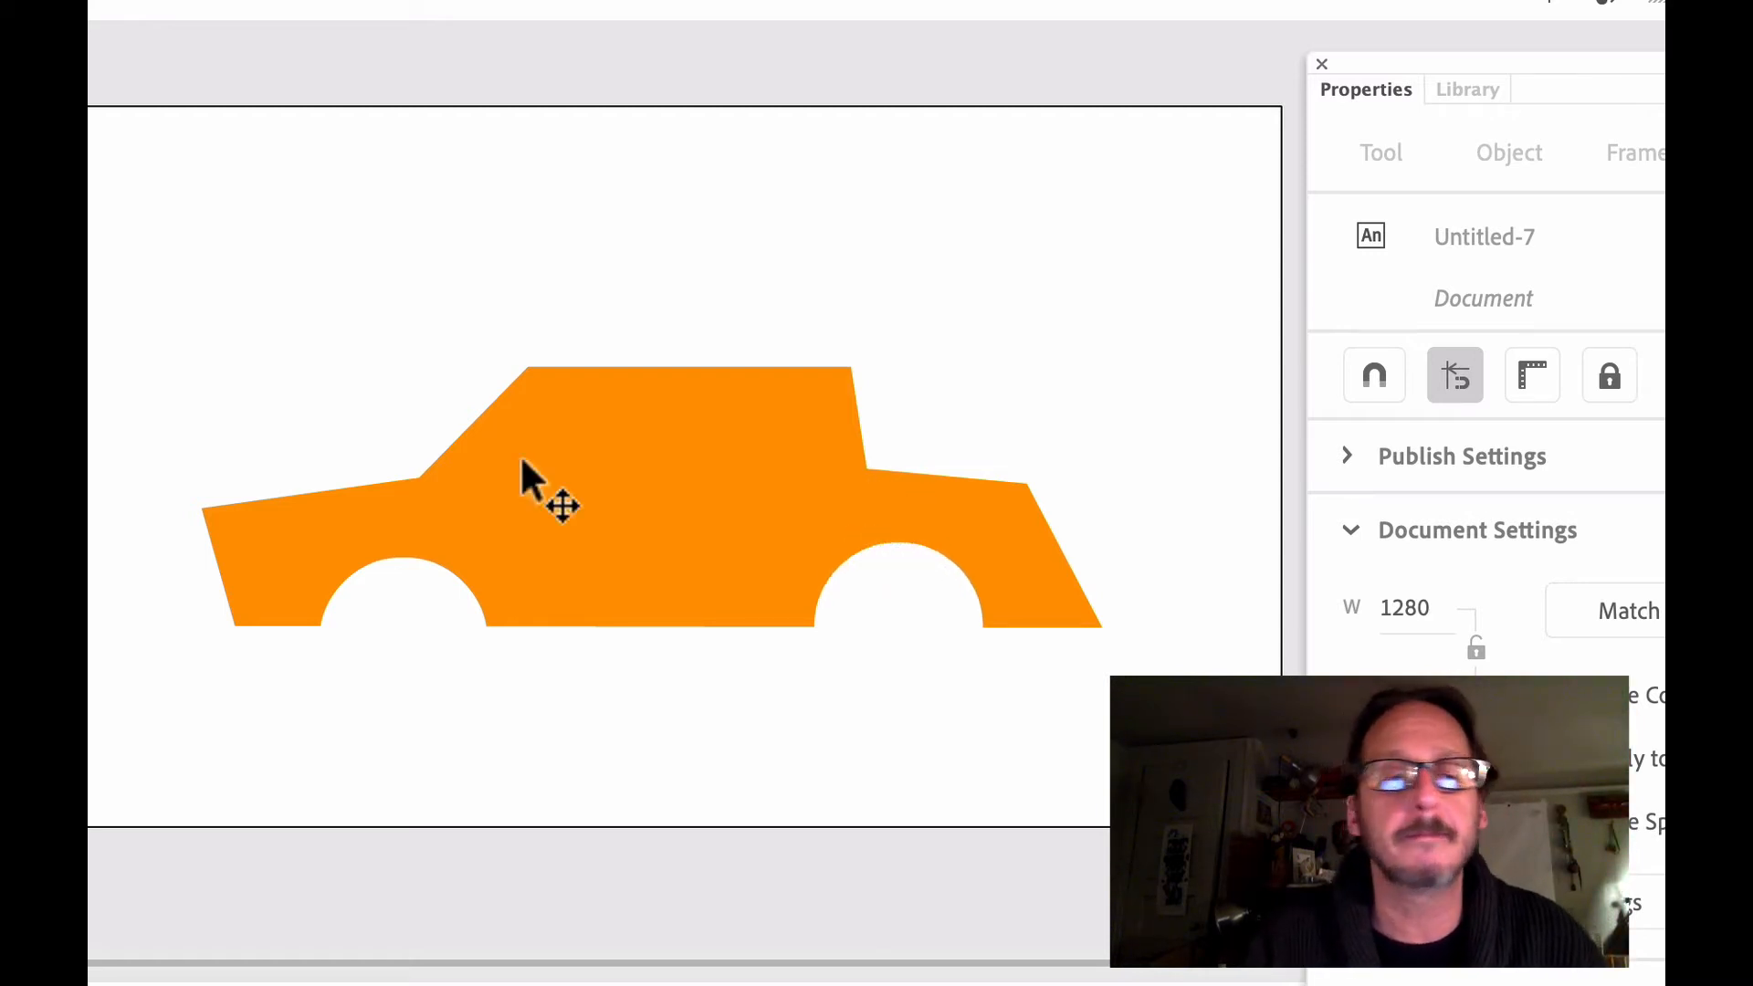
Try drawing an oval across the windshield area of the car's Drawing Object
key("o")
left_click_drag(449, 261, 644, 454)
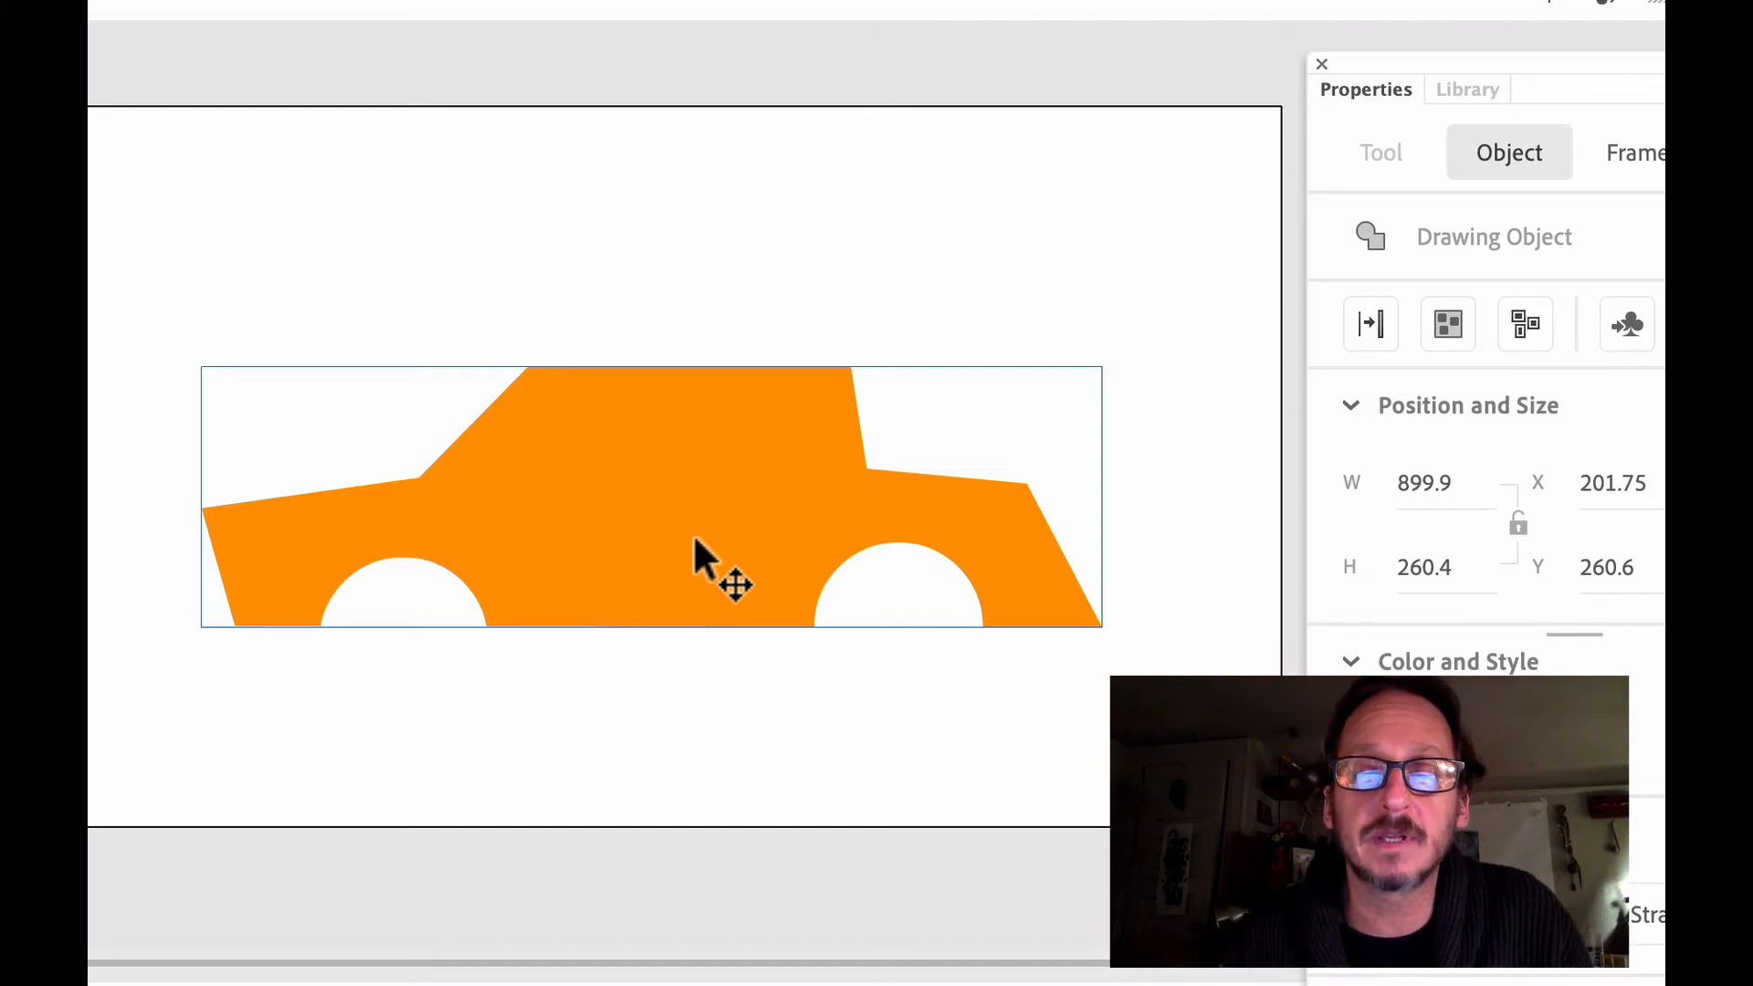
Convert the car's Drawing Object into a Graphic symbol named "car"
right_click(693, 533)
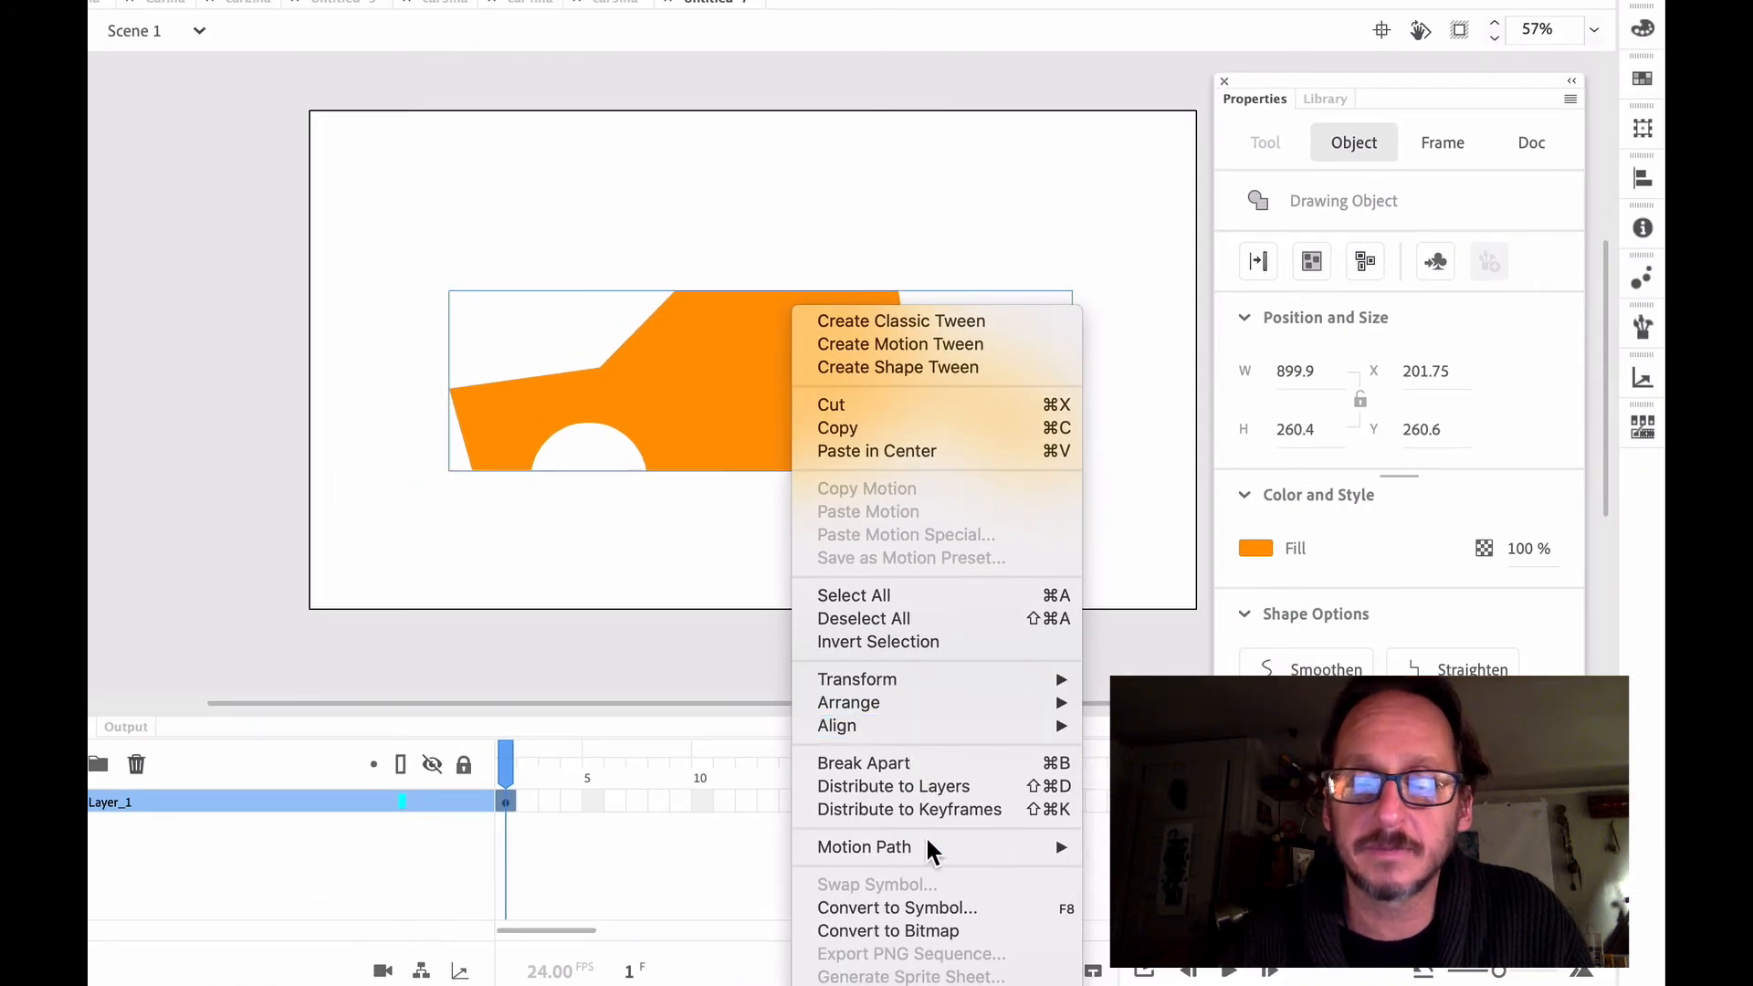
left_click(932, 907)
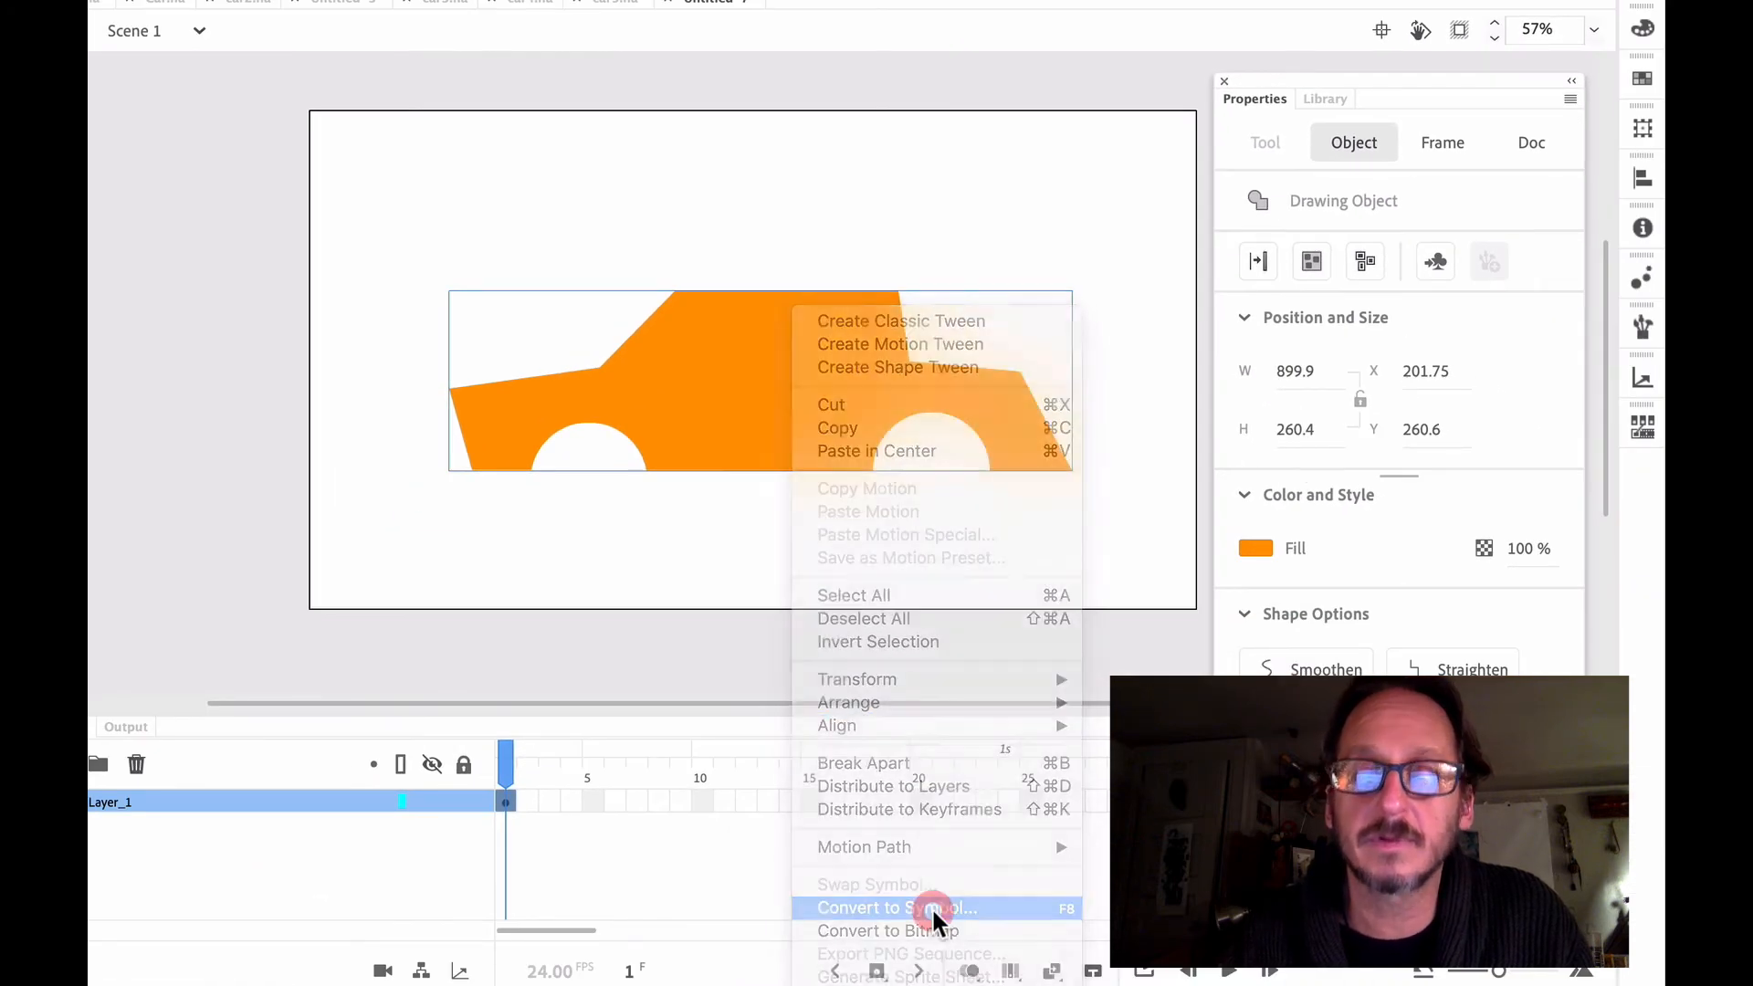
type("car")
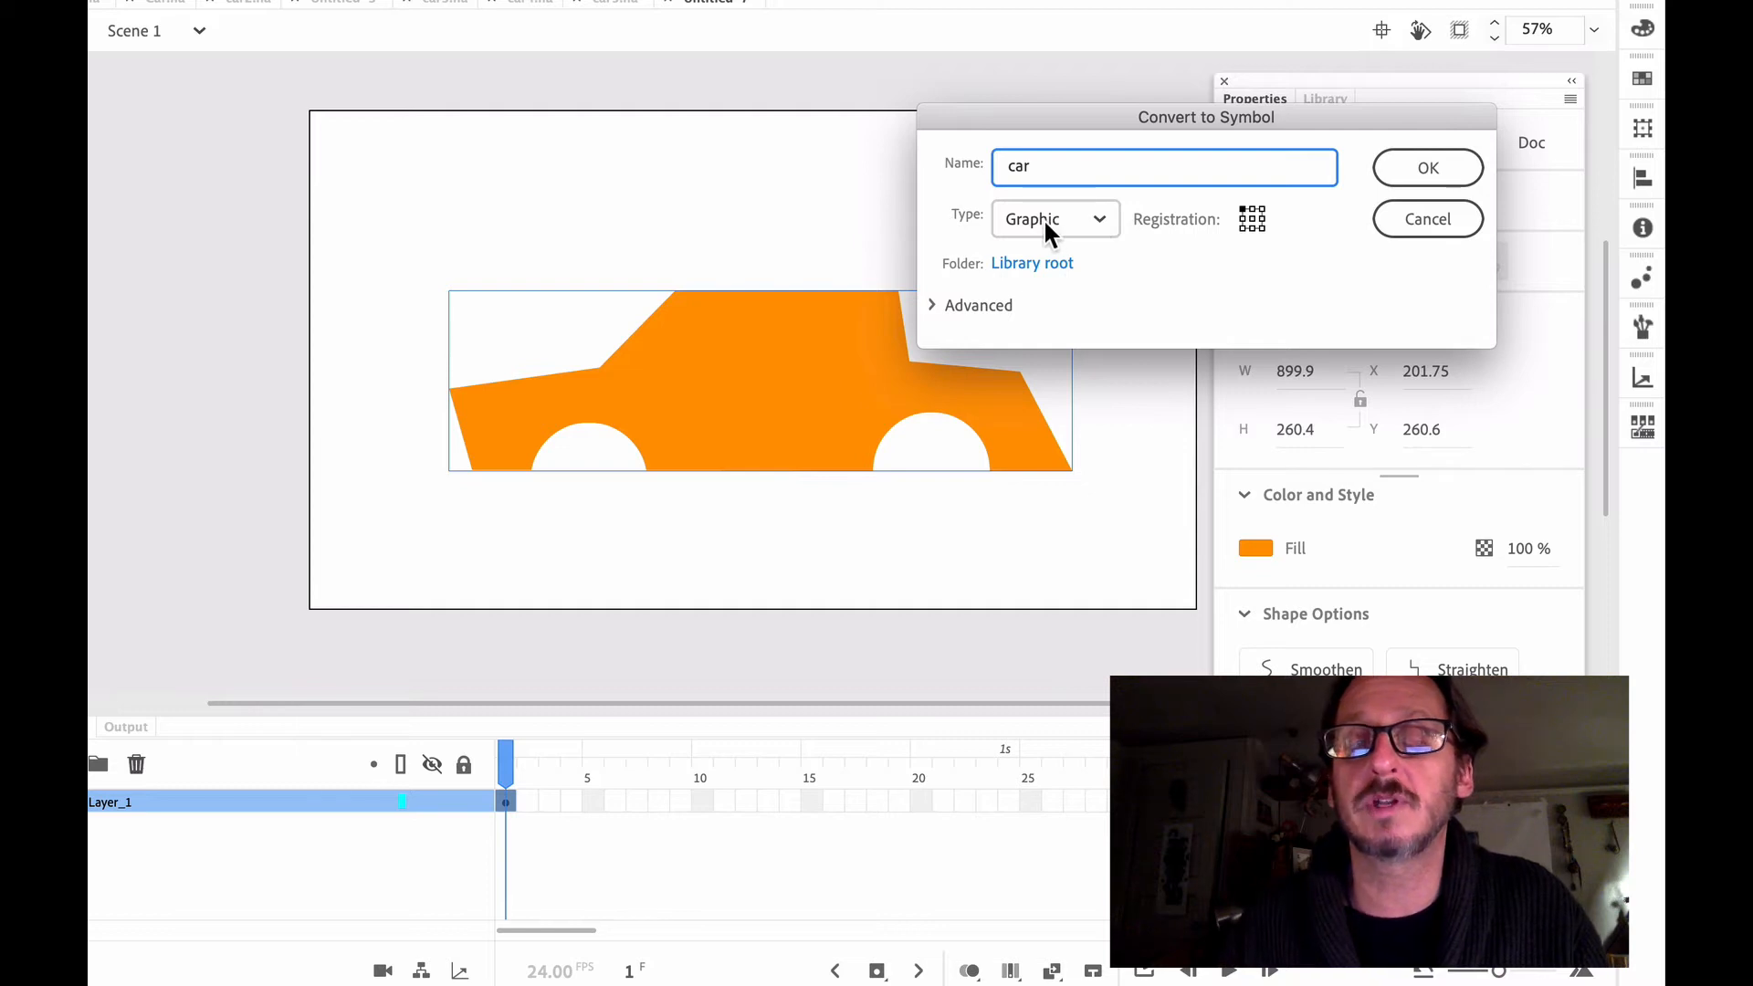
left_click(1423, 167)
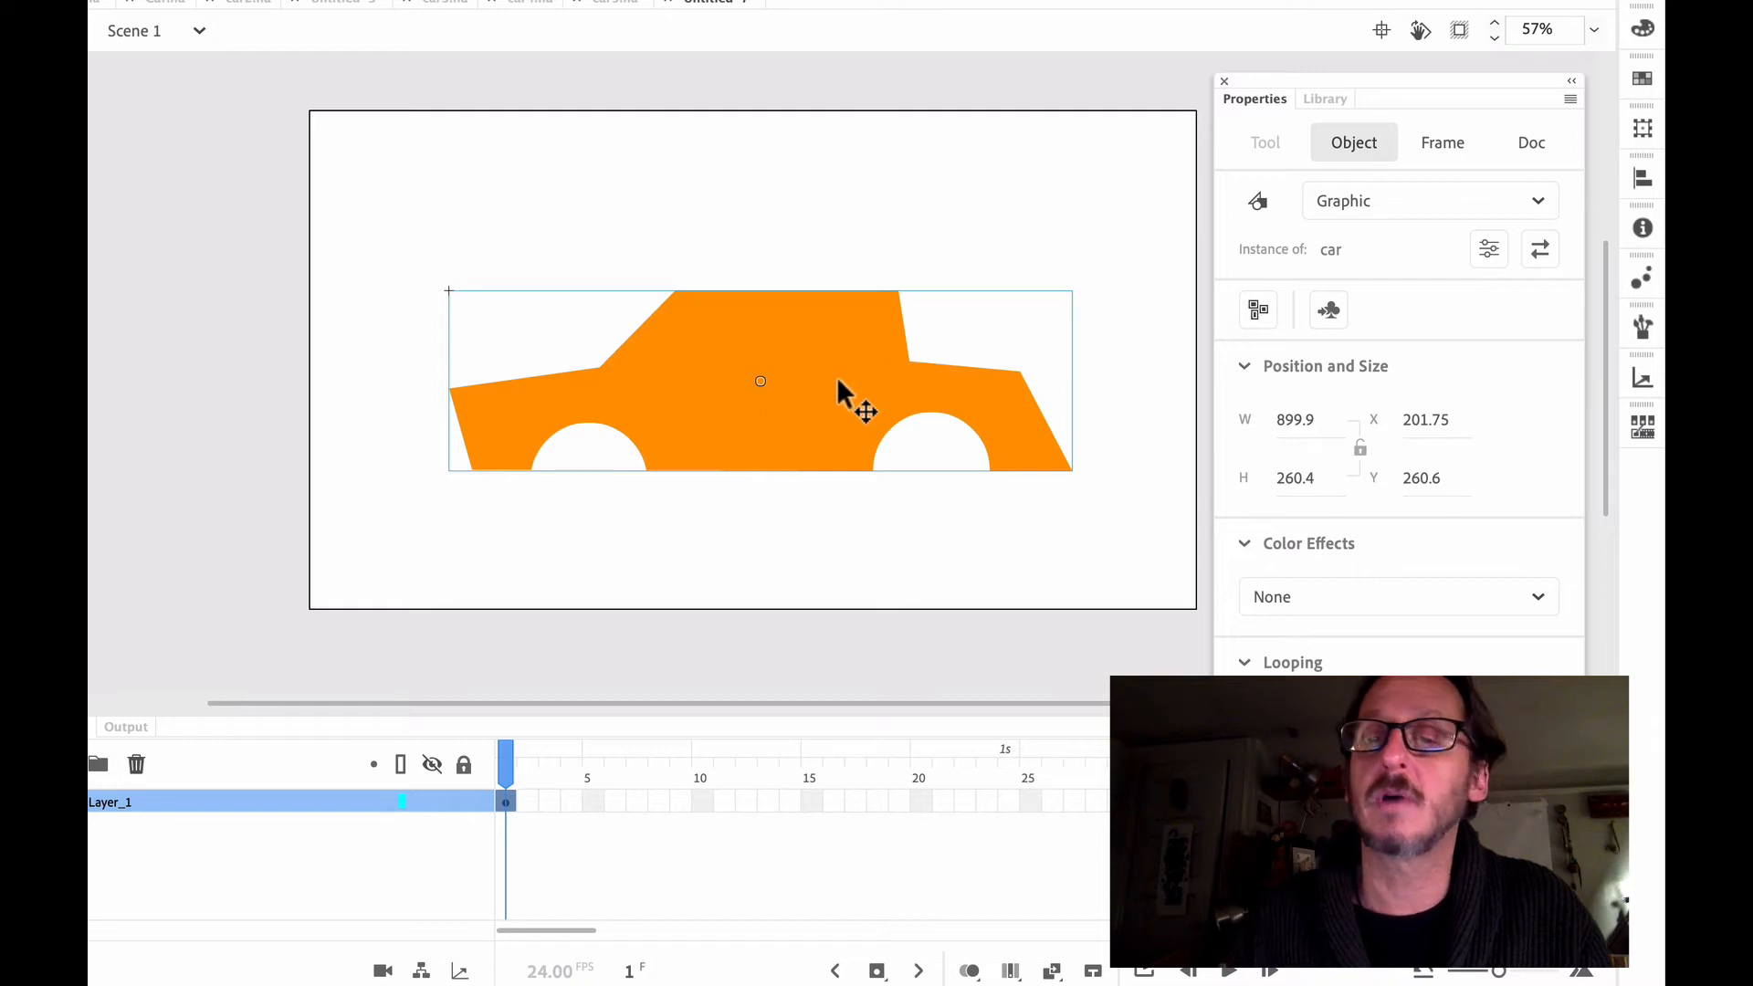
Find the car symbol in the library and open it for editing
left_click(1324, 100)
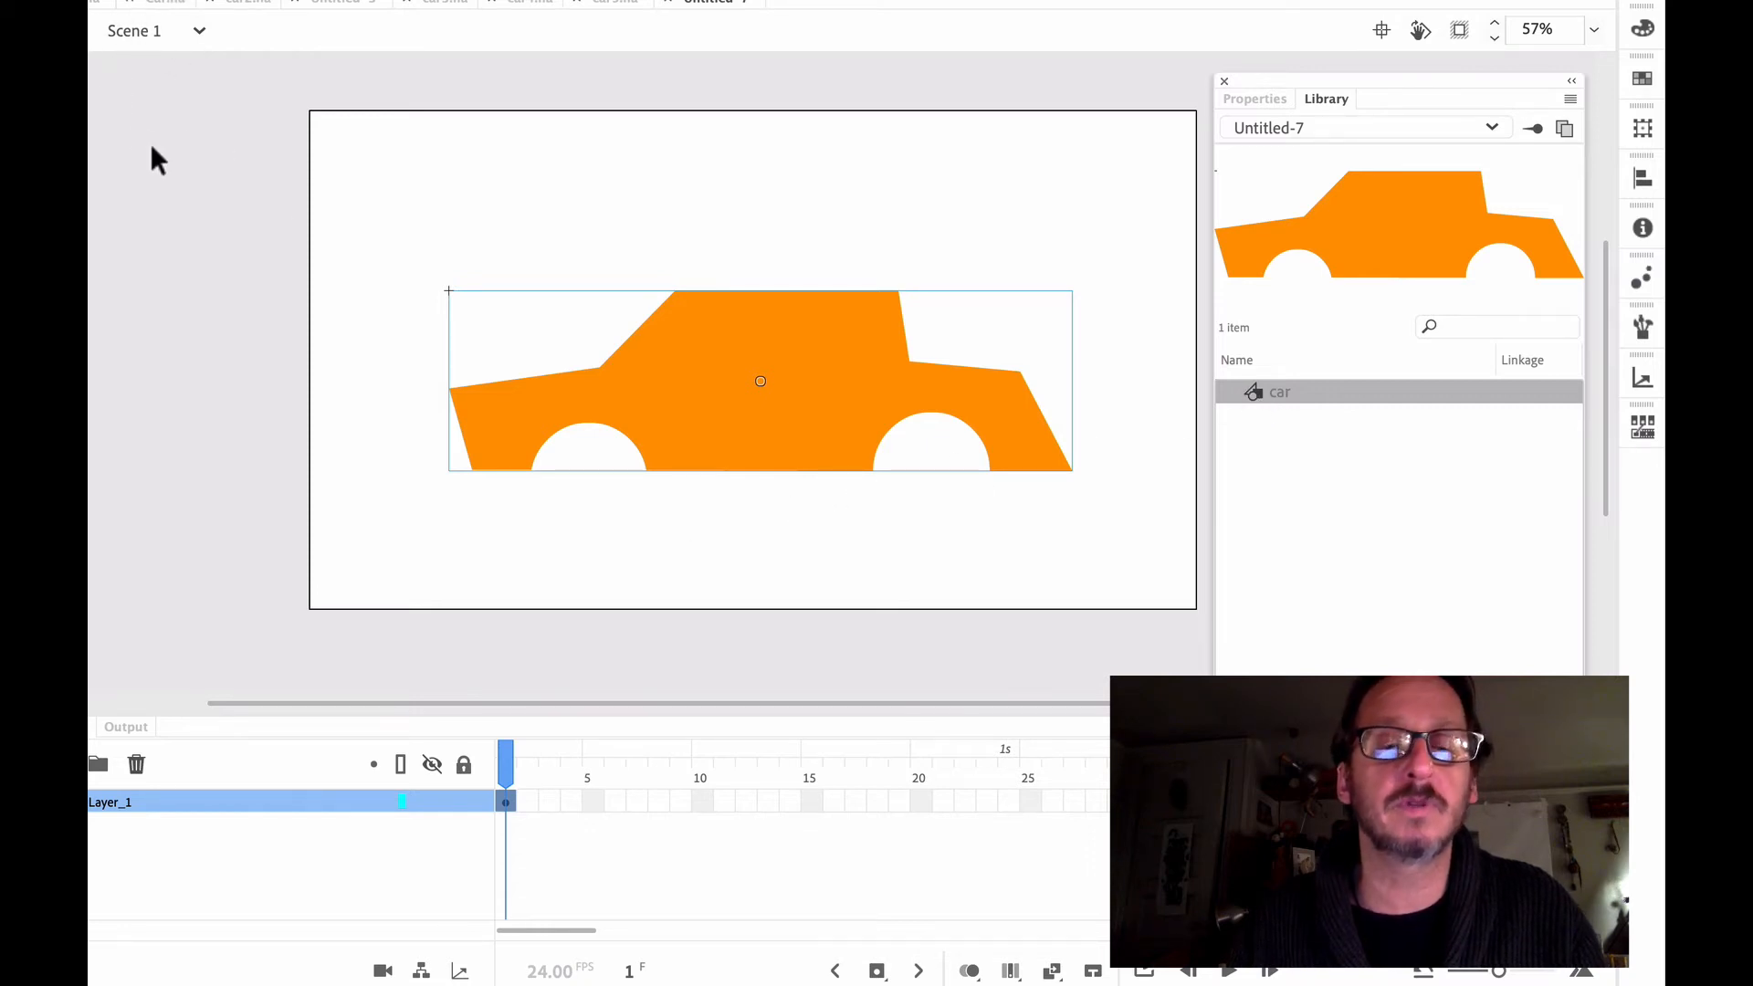
left_click(1252, 388)
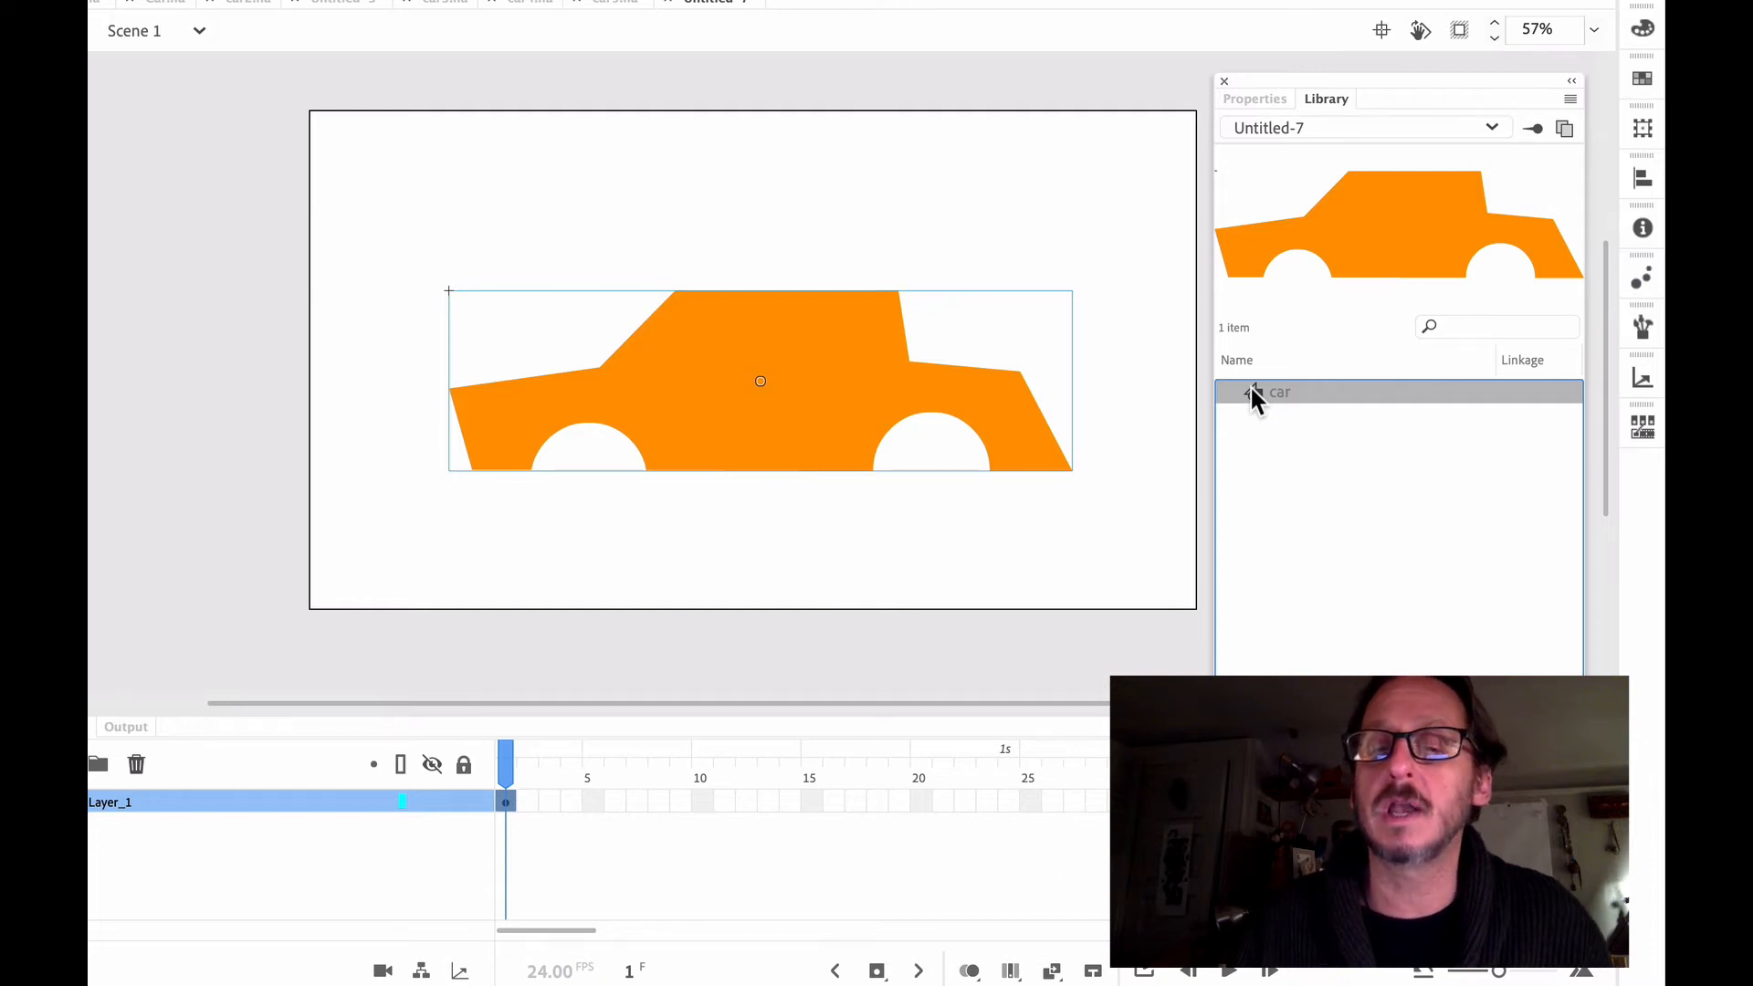
double_click(1255, 393)
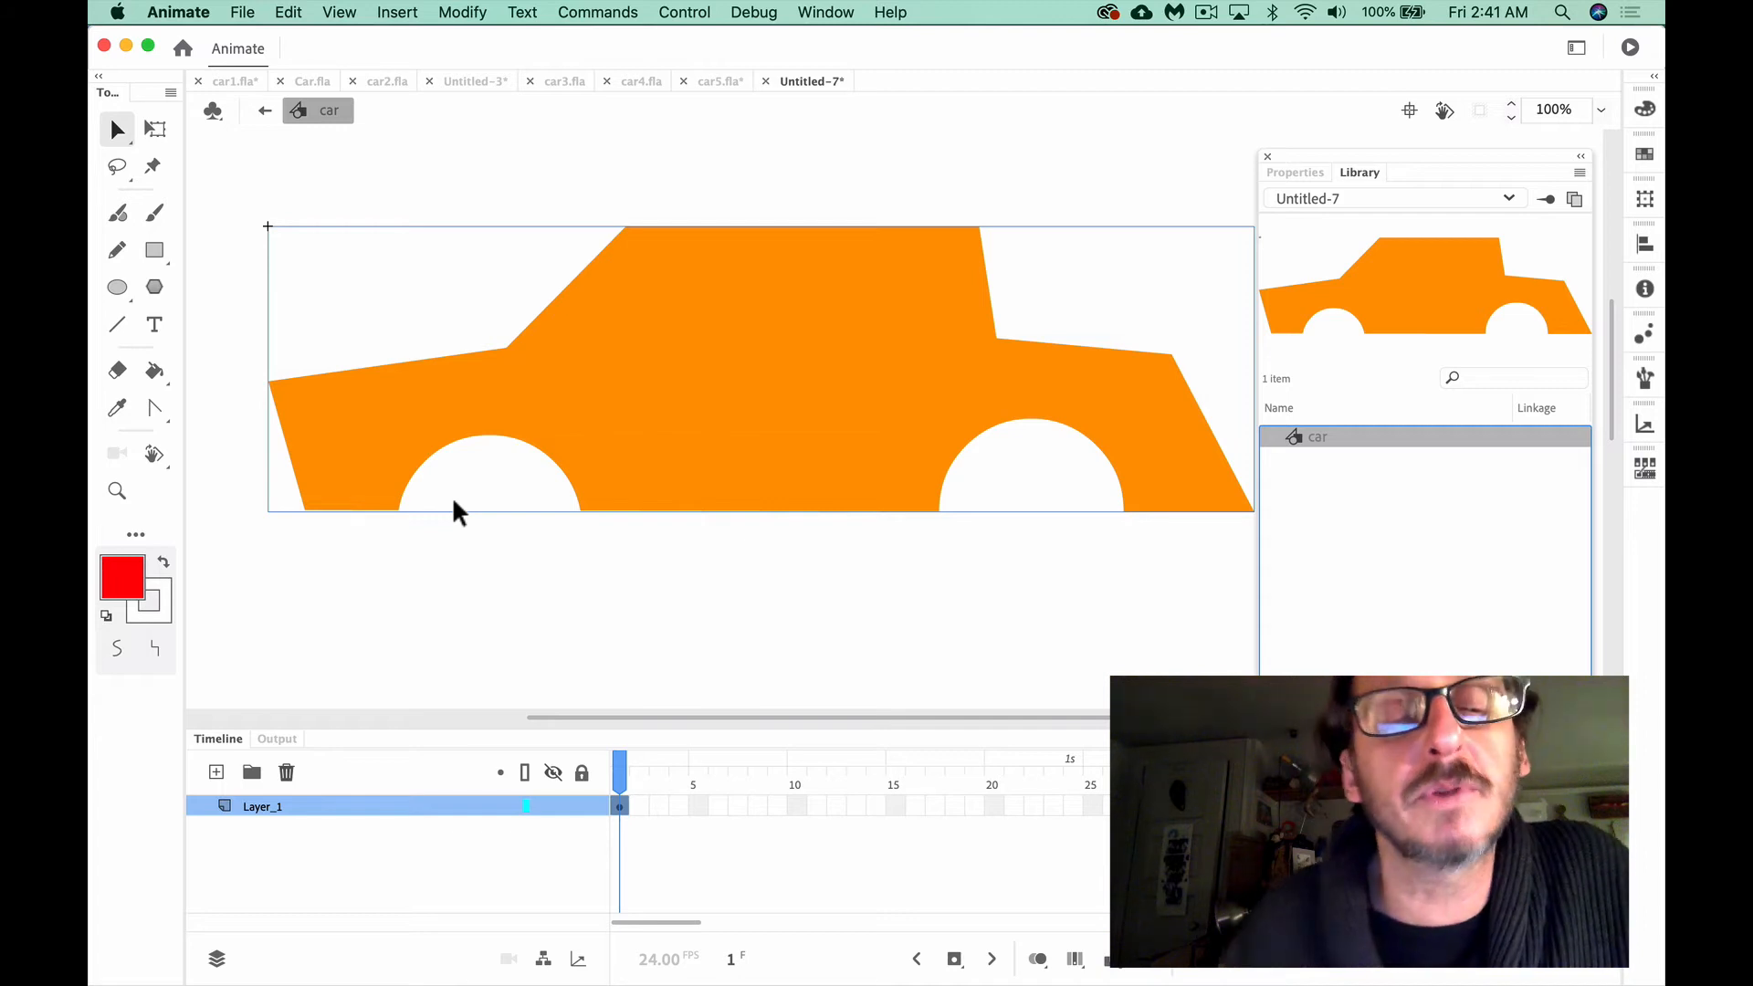
Choose the Oval tool and set it to Object Drawing mode rather than Merge mode
scroll(454, 512, "down", 2)
scroll(454, 511, "down", 2)
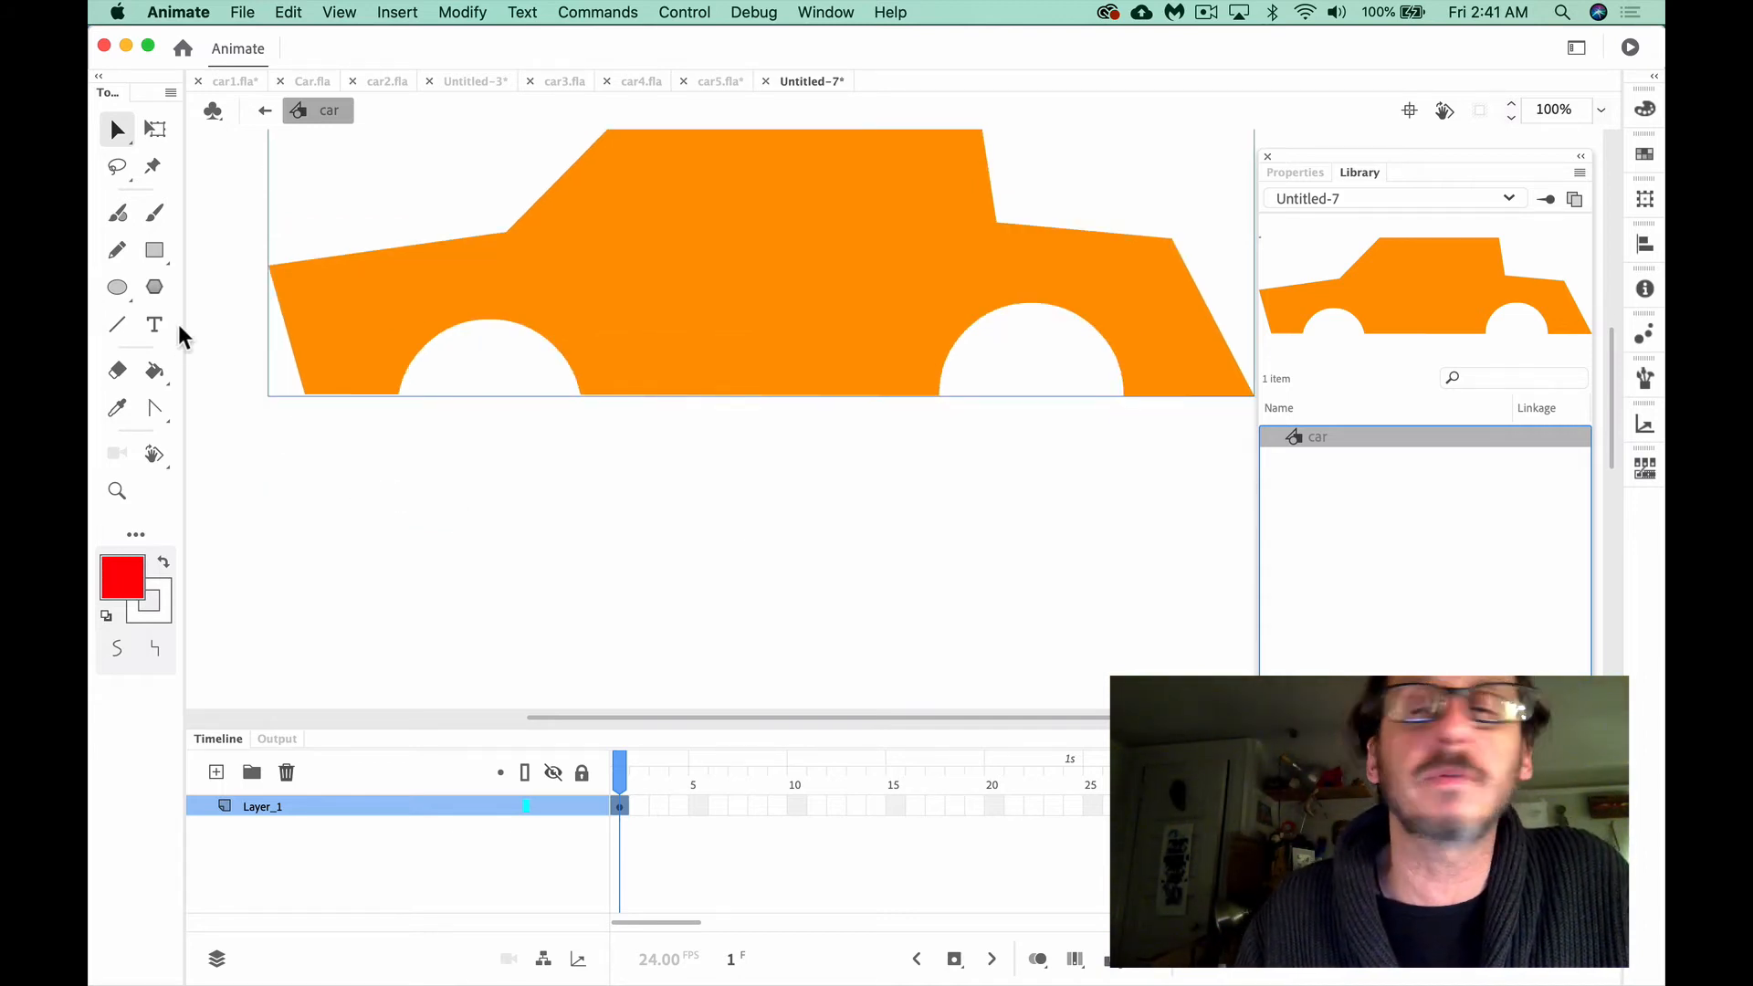
left_click(119, 289)
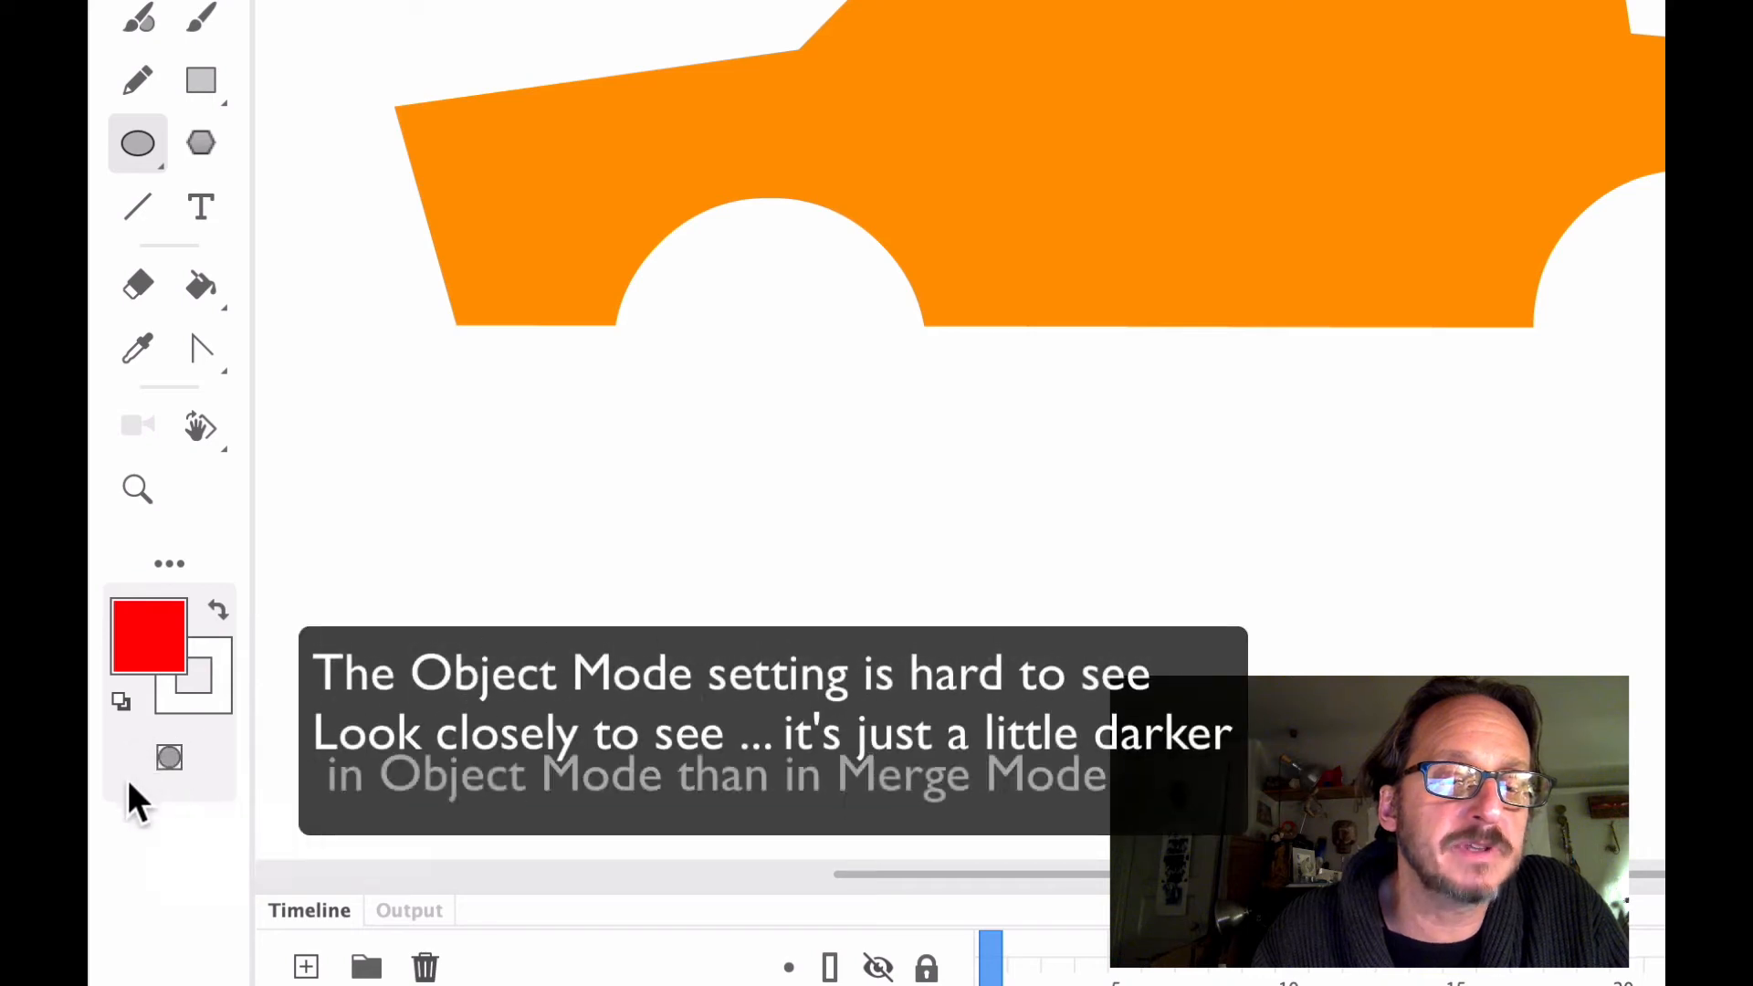
left_click(169, 756)
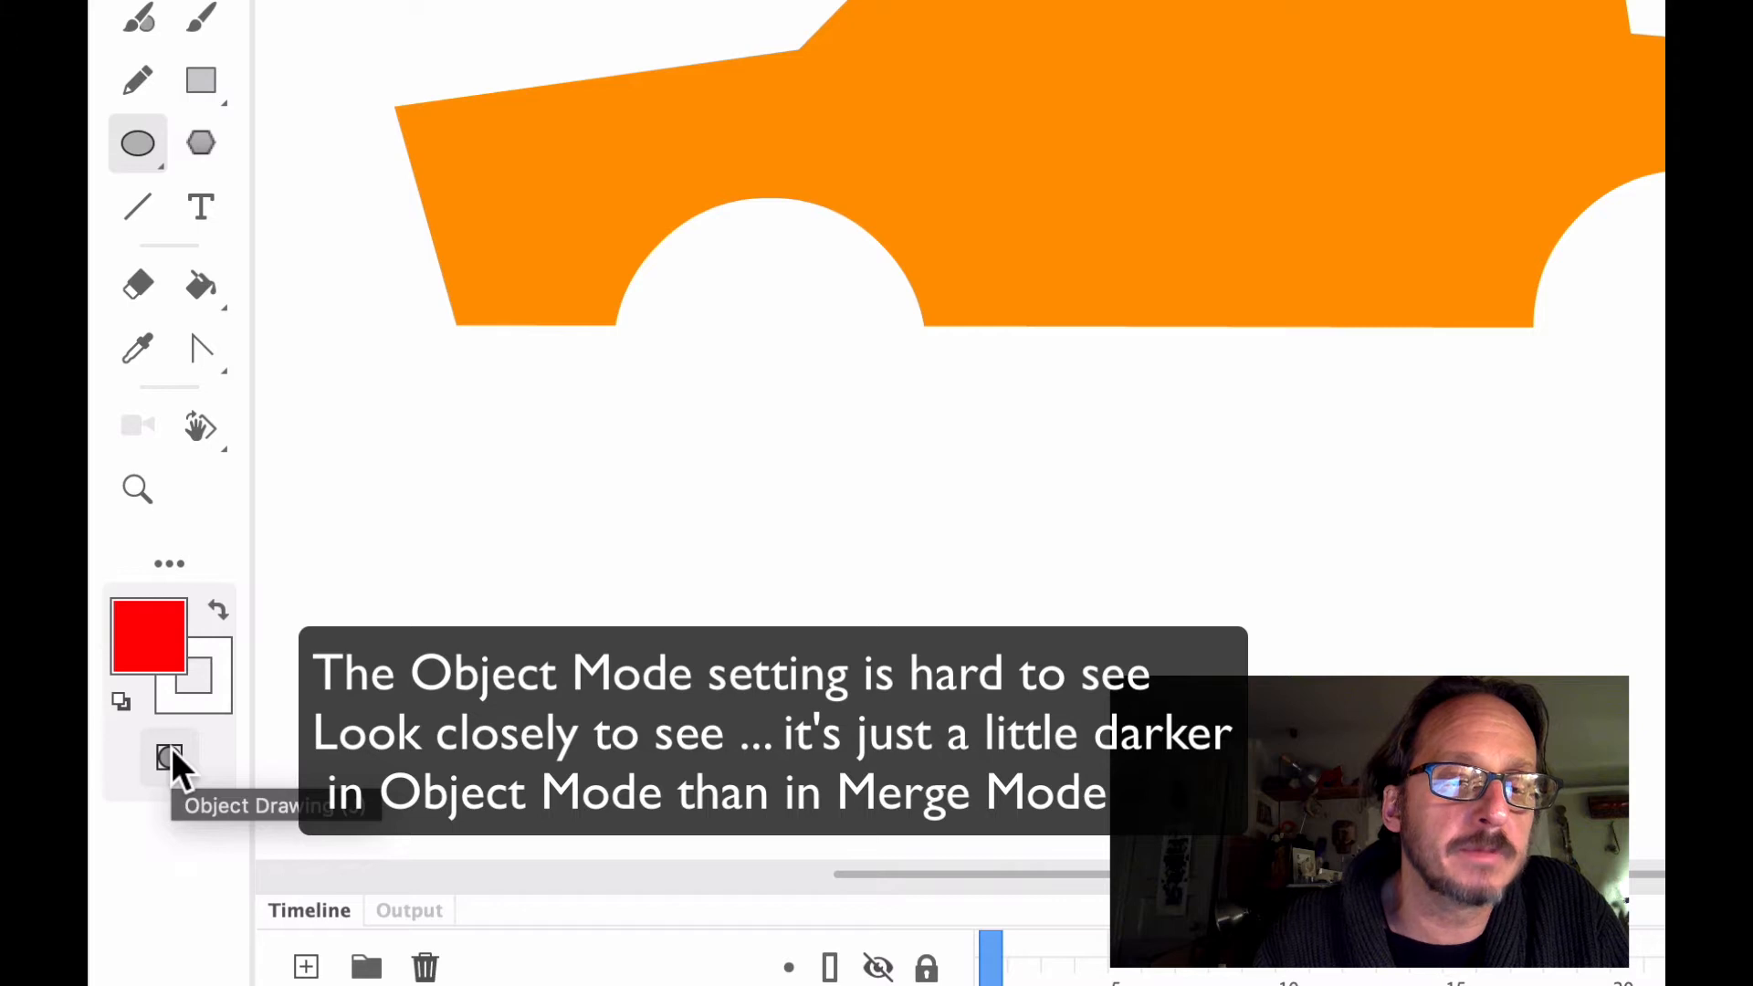
left_click(169, 757)
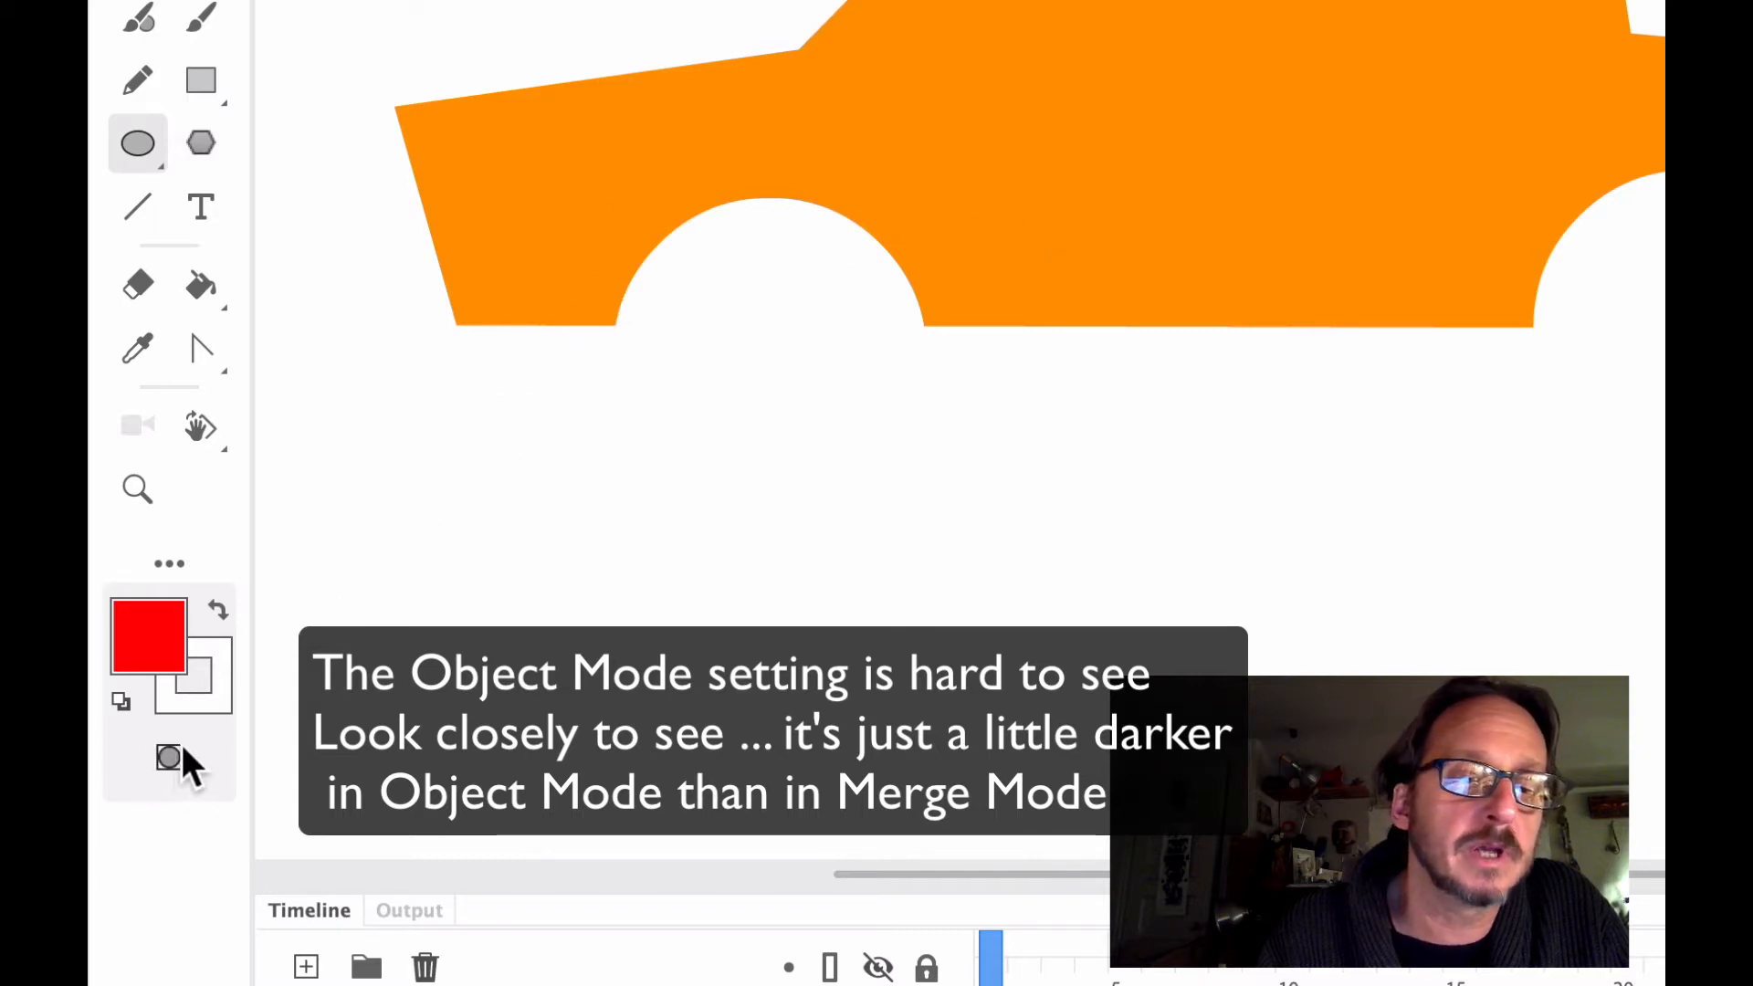
left_click(176, 754)
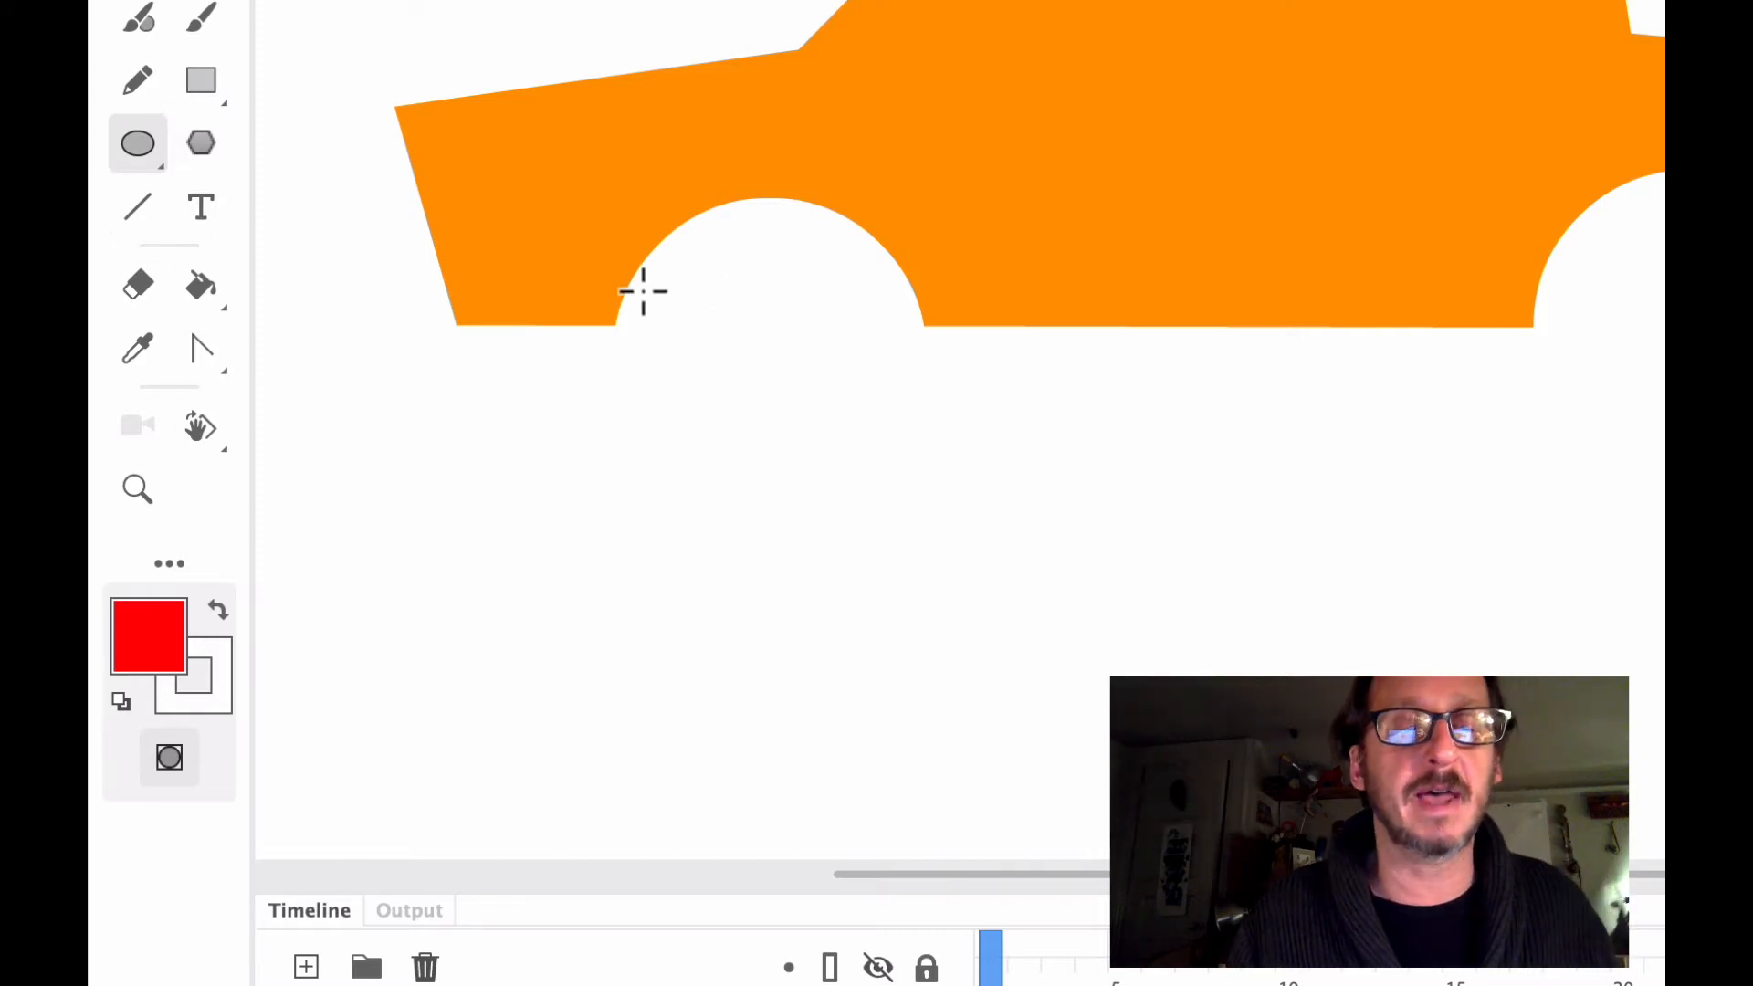
Draw a black circle about 150 px in diameter with no stroke, overlapping the front wheel well
left_click(149, 666)
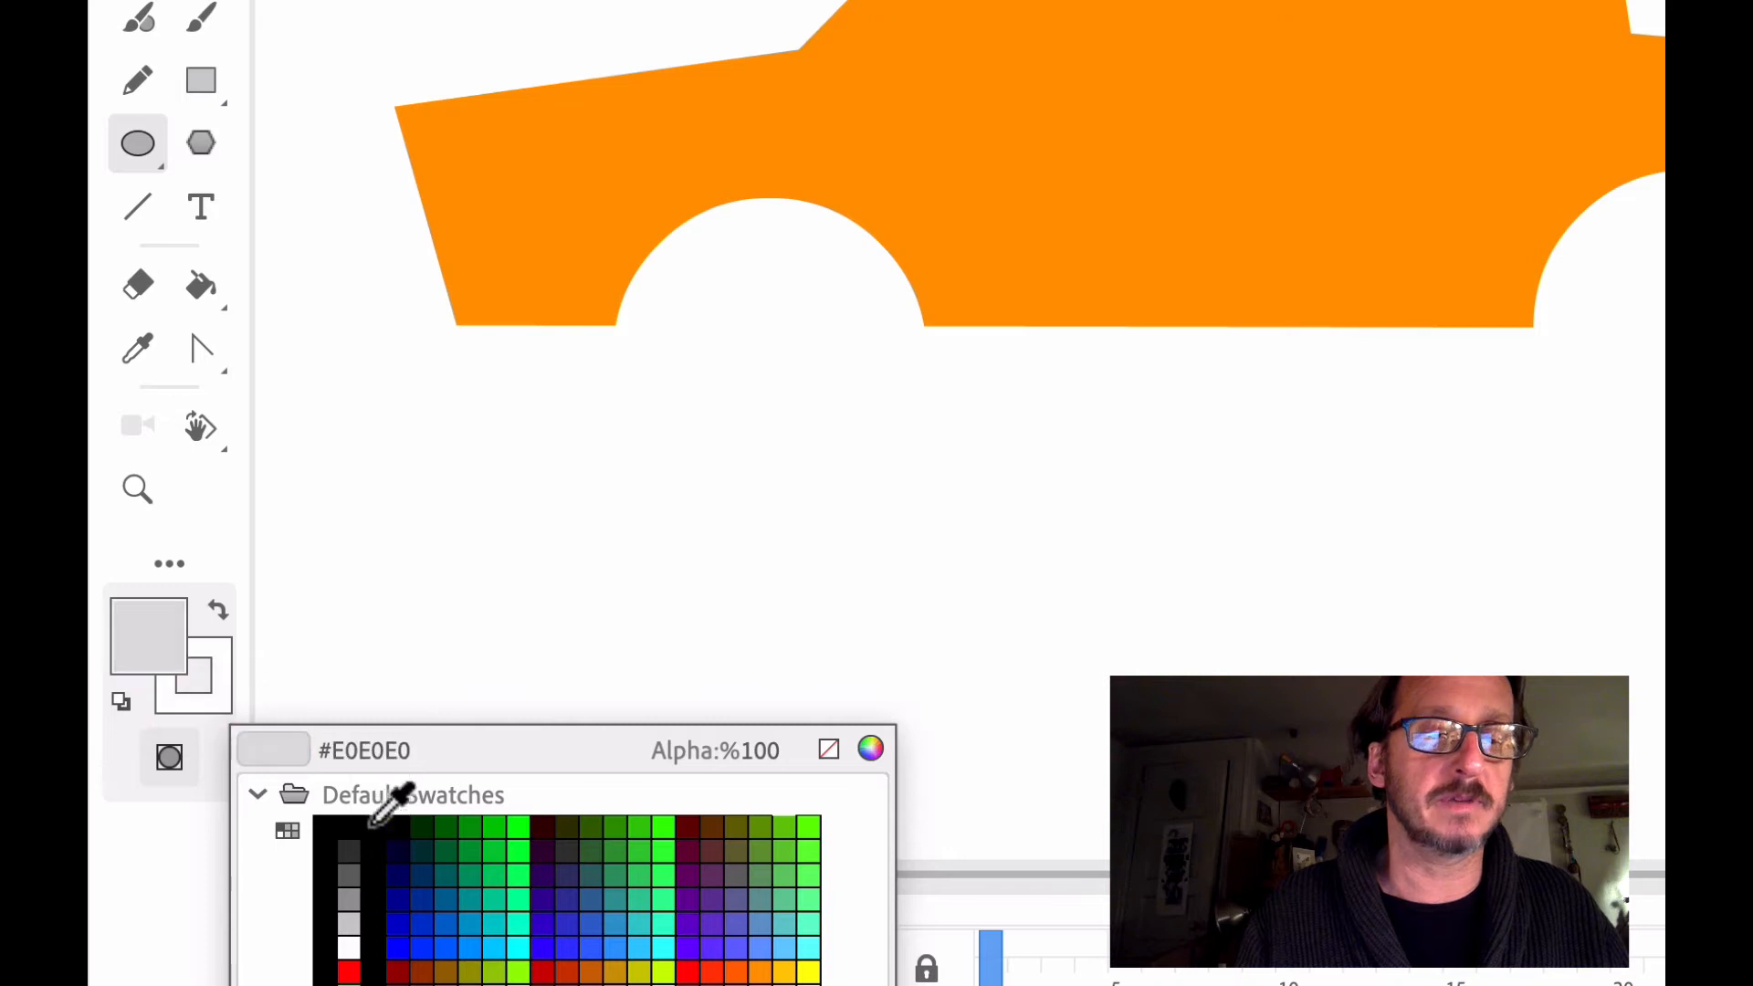
left_click(342, 824)
left_click(217, 701)
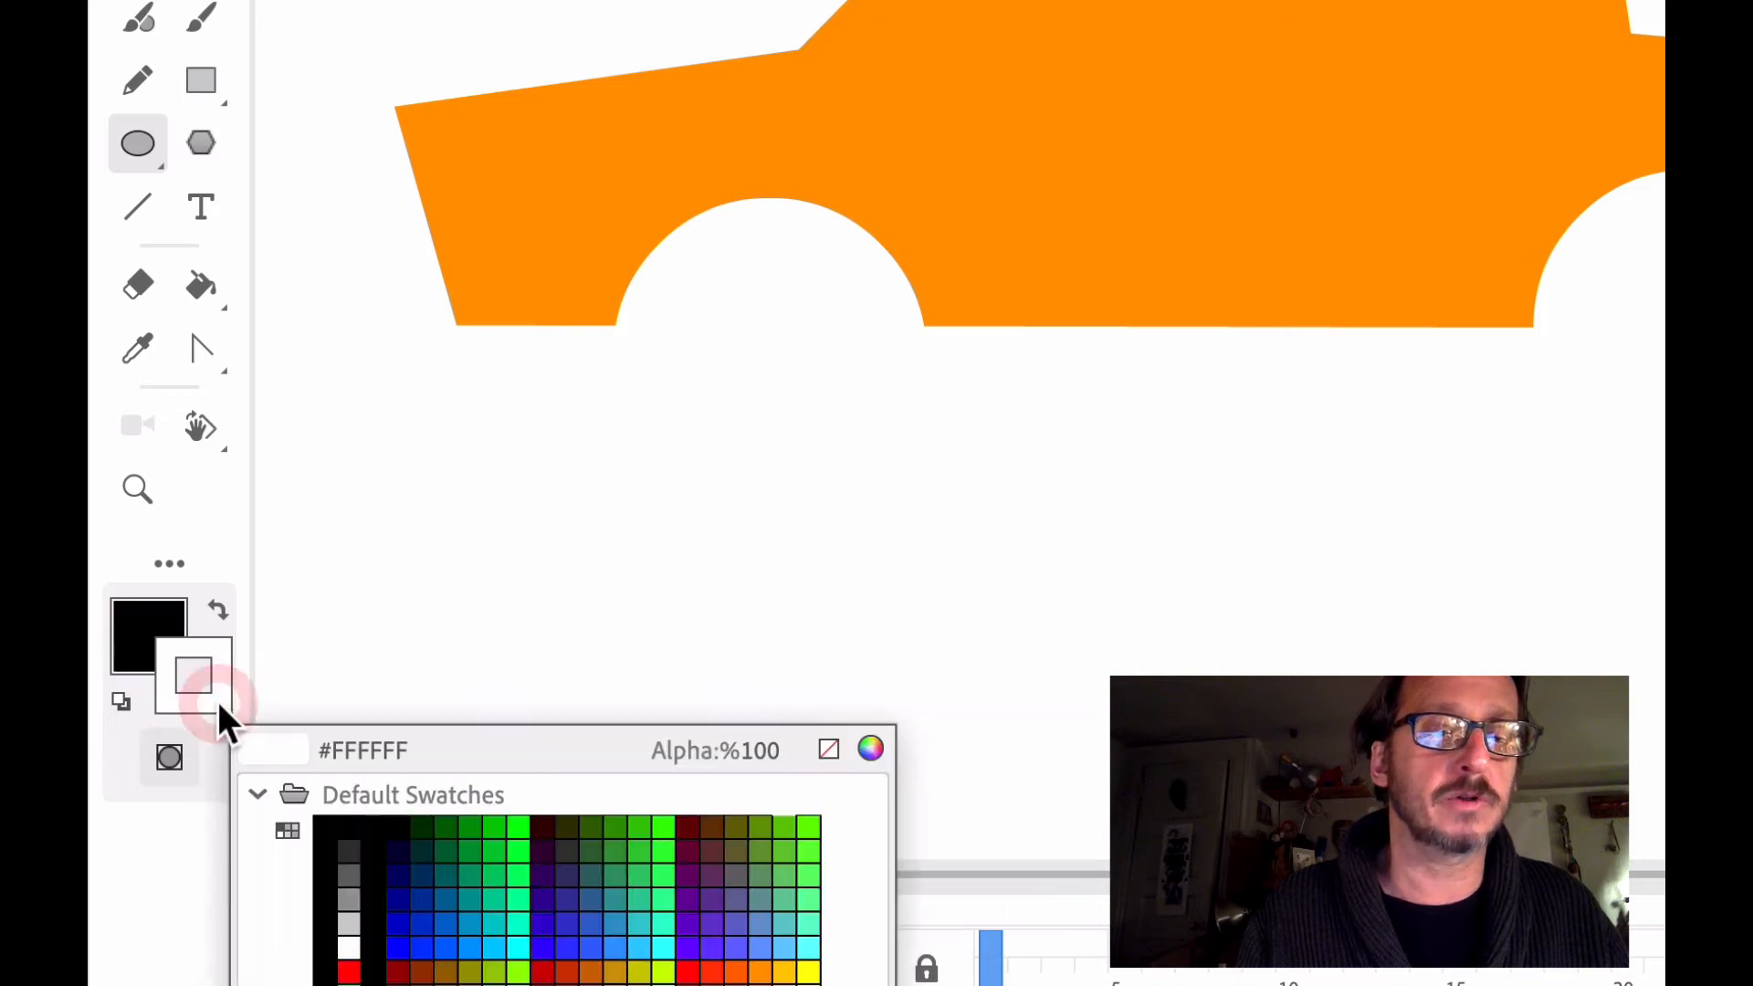
left_click(828, 751)
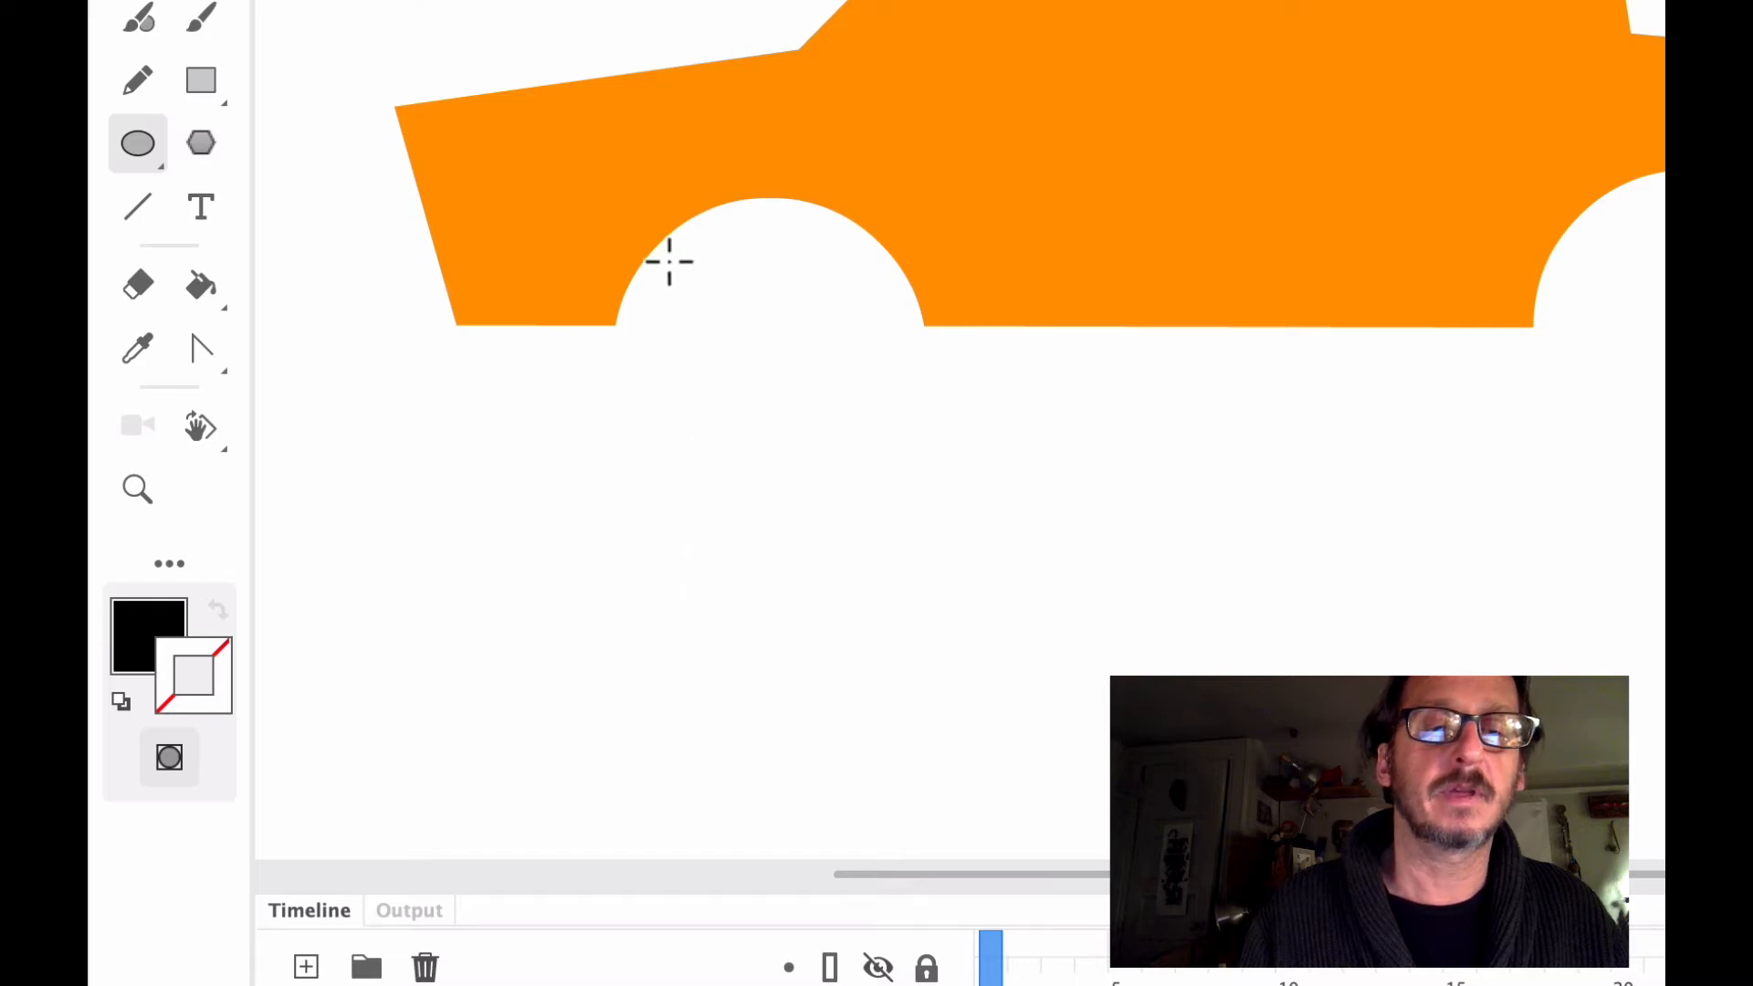
left_click_drag(664, 271, 945, 470)
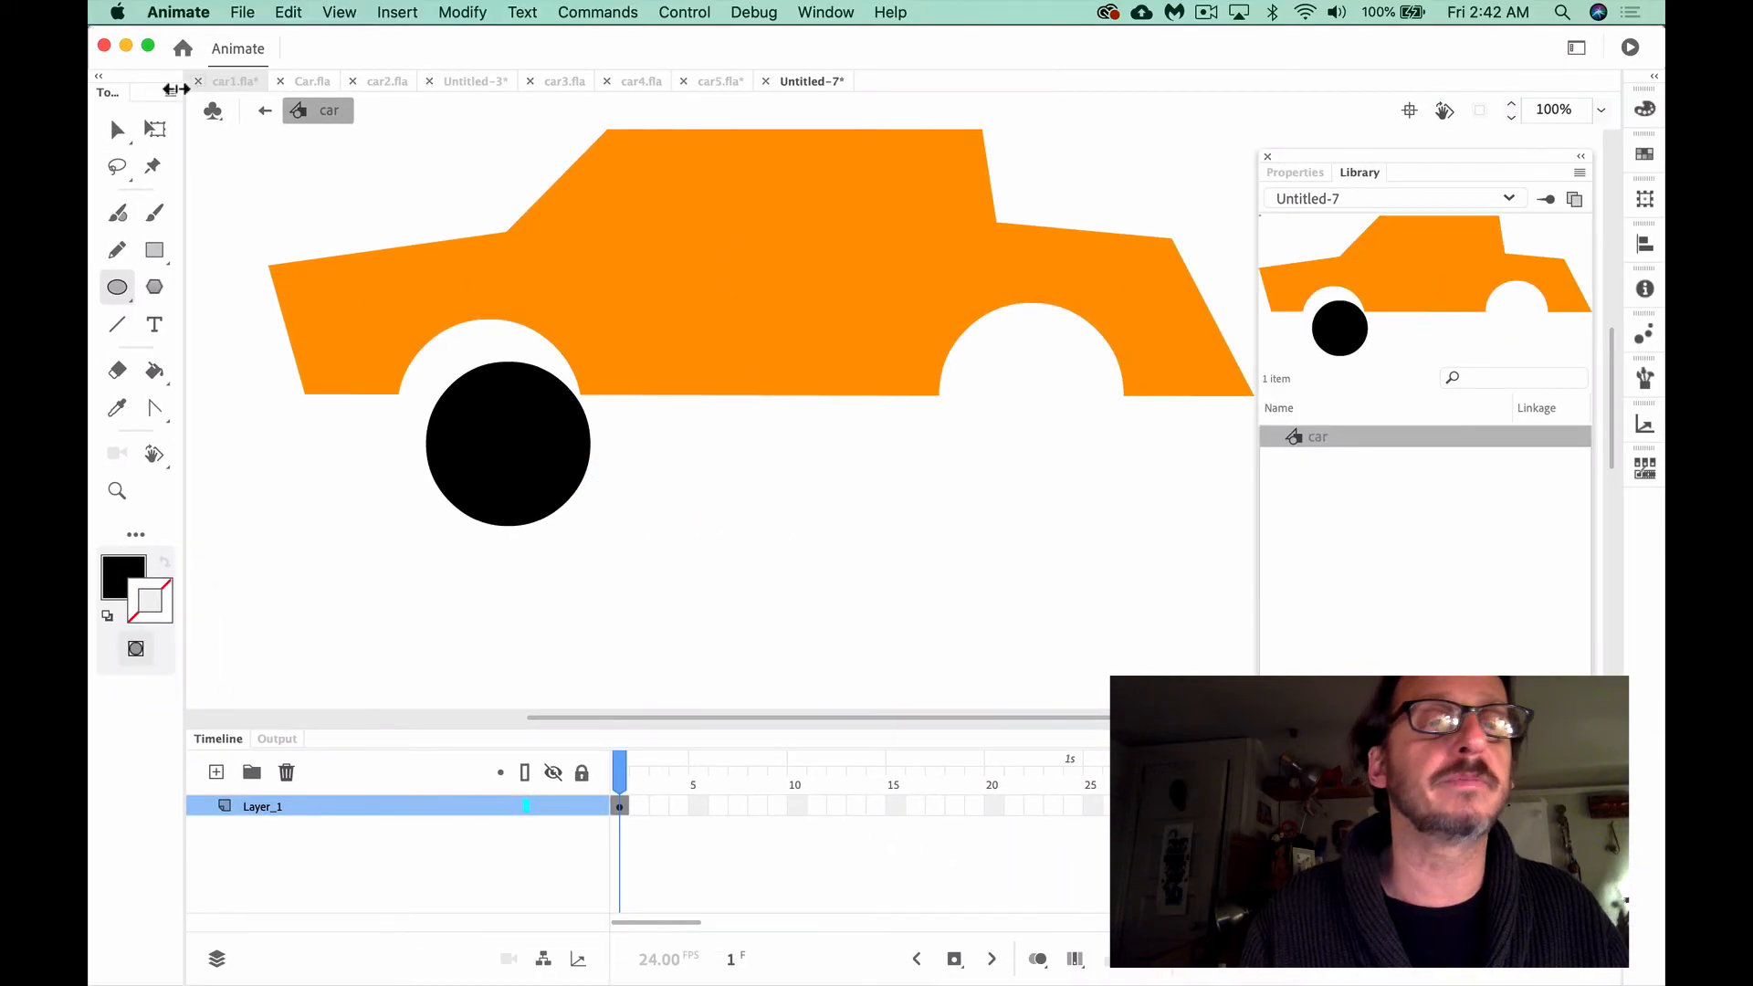
Move the black circle up over the rear edge of the front wheel well and show its object properties
left_click(117, 128)
left_click(504, 443)
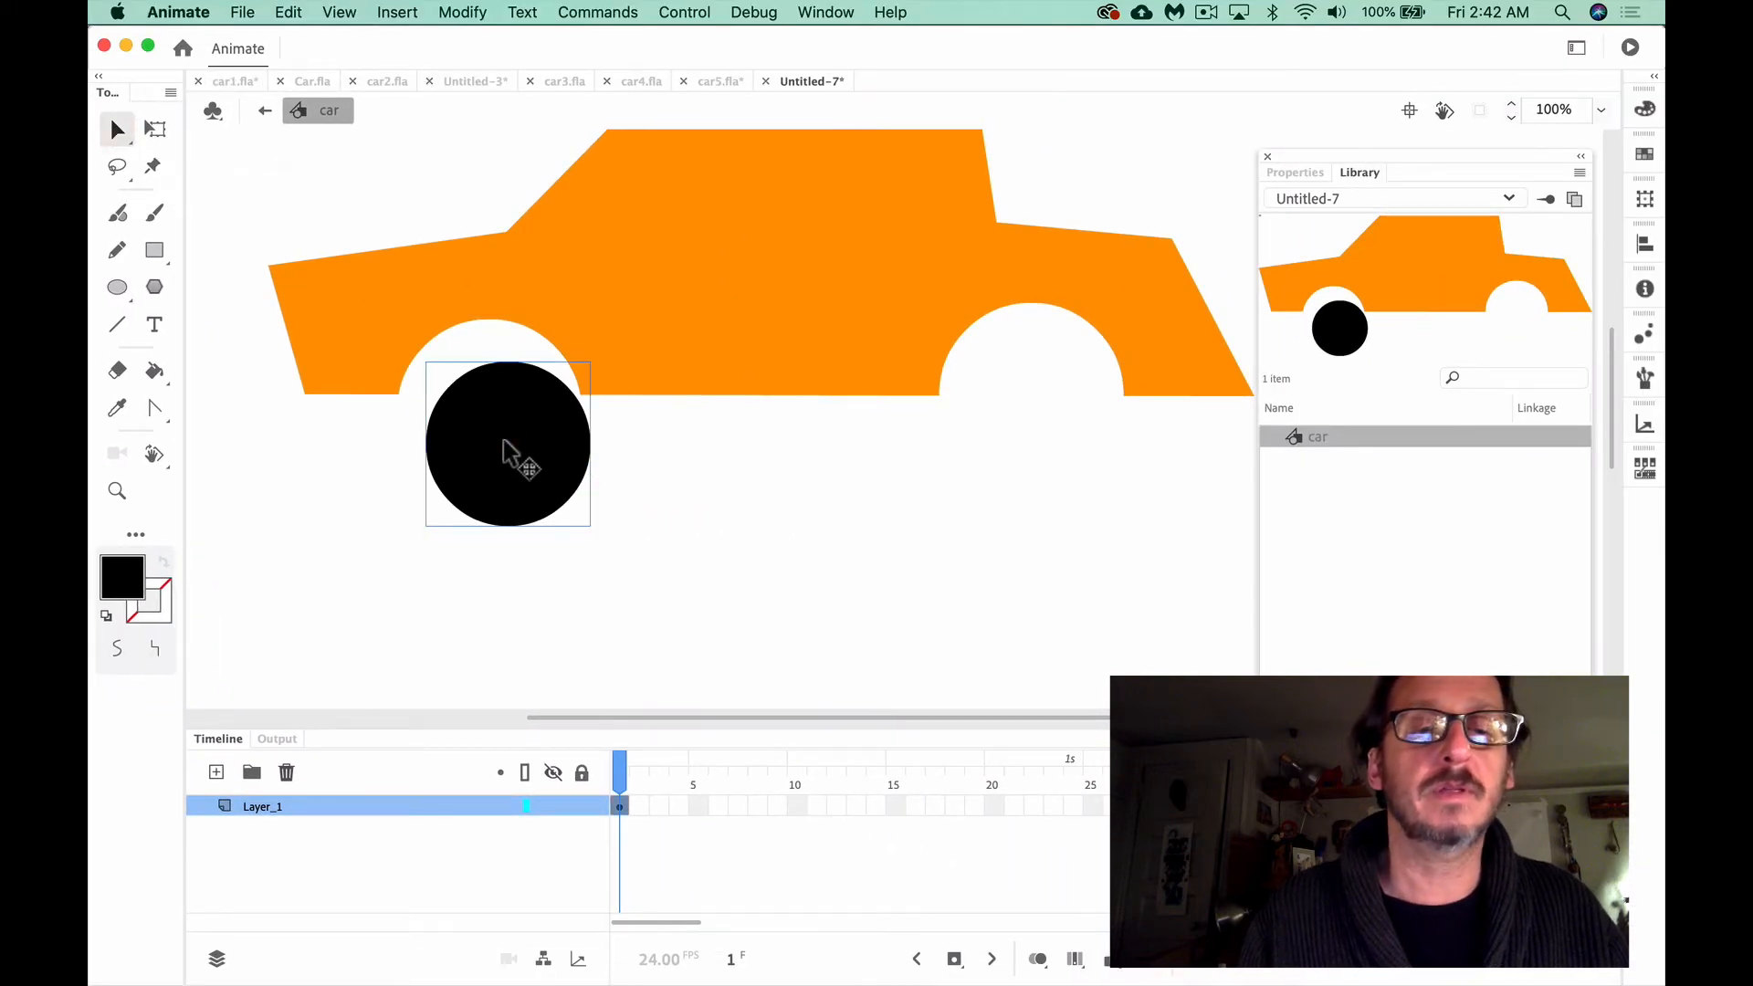
left_click_drag(502, 438, 547, 392)
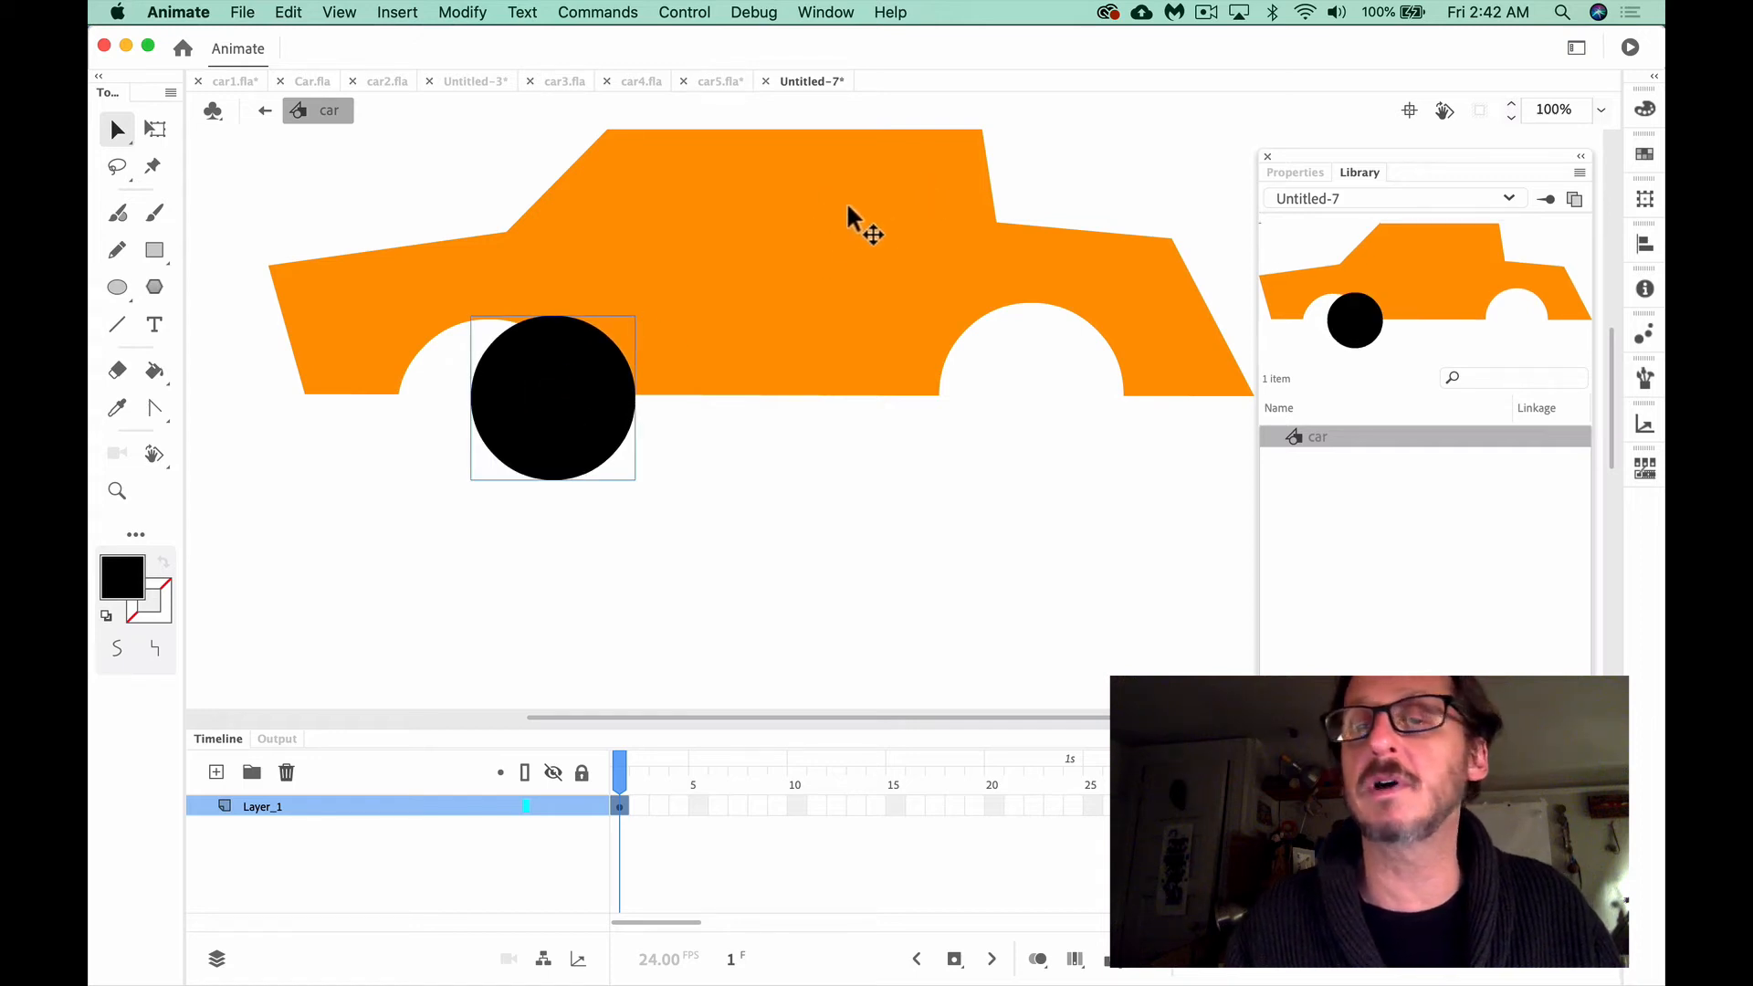
left_click(1293, 173)
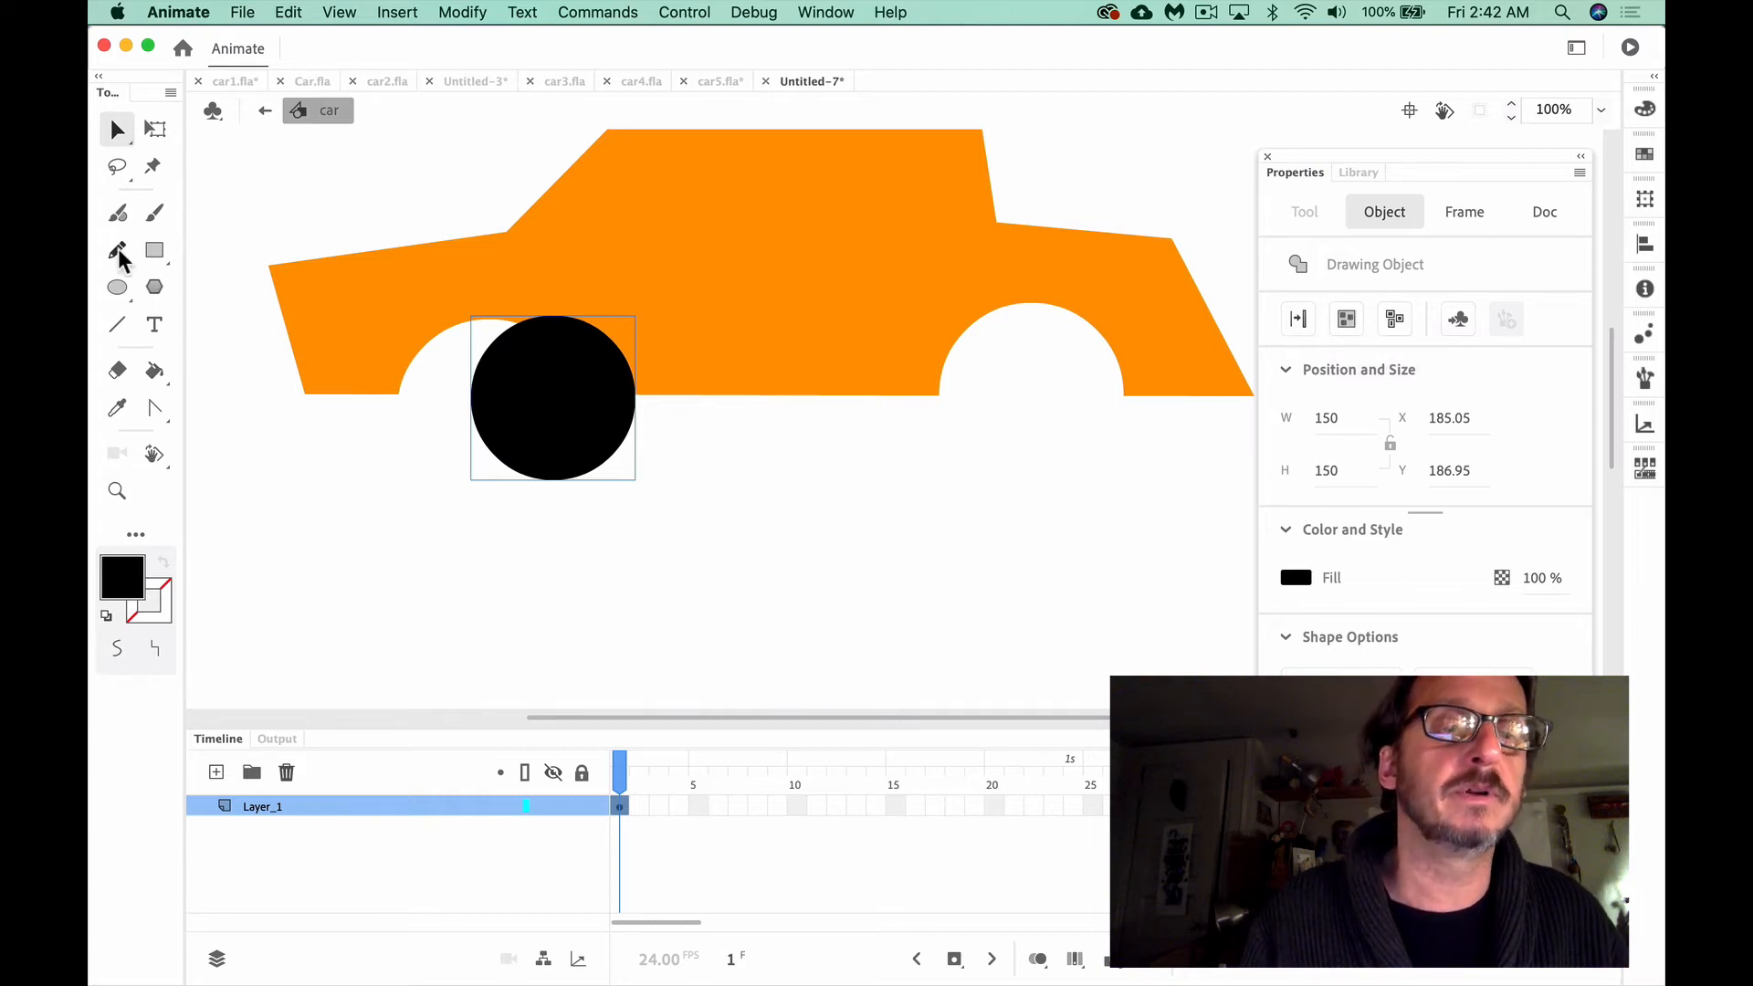
Check the Object Drawing mode setting for the Oval and PolyStar tools
left_click(118, 288)
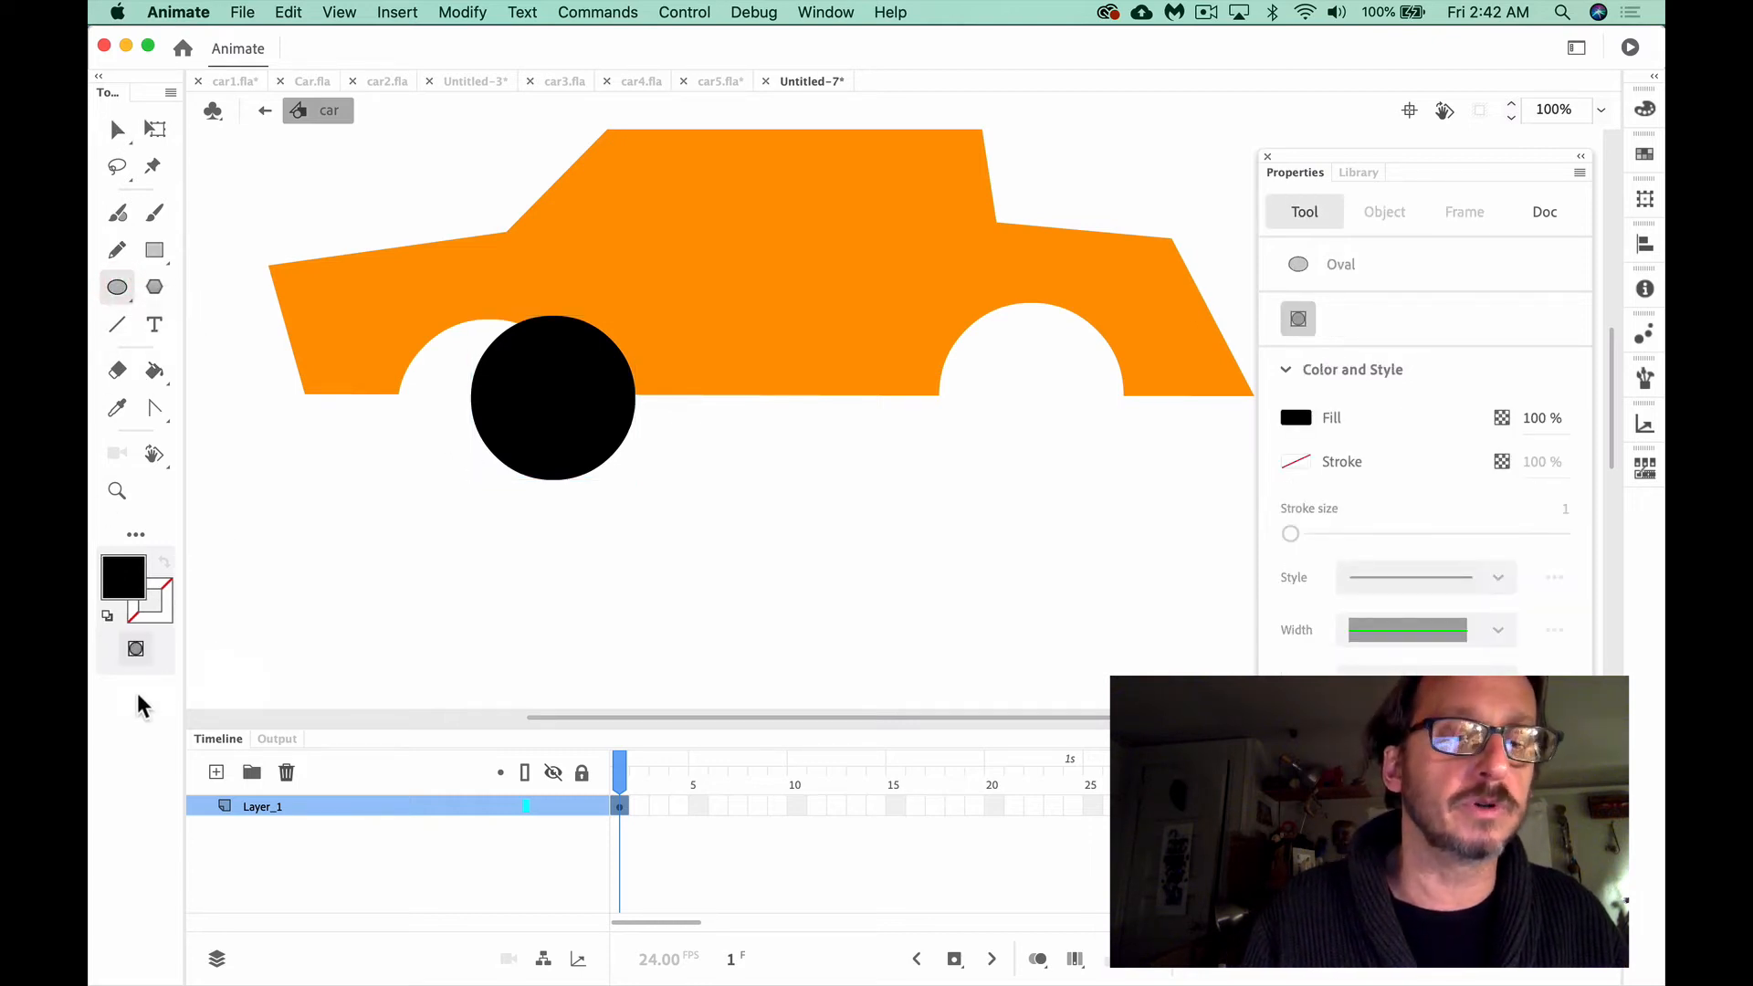
left_click(154, 286)
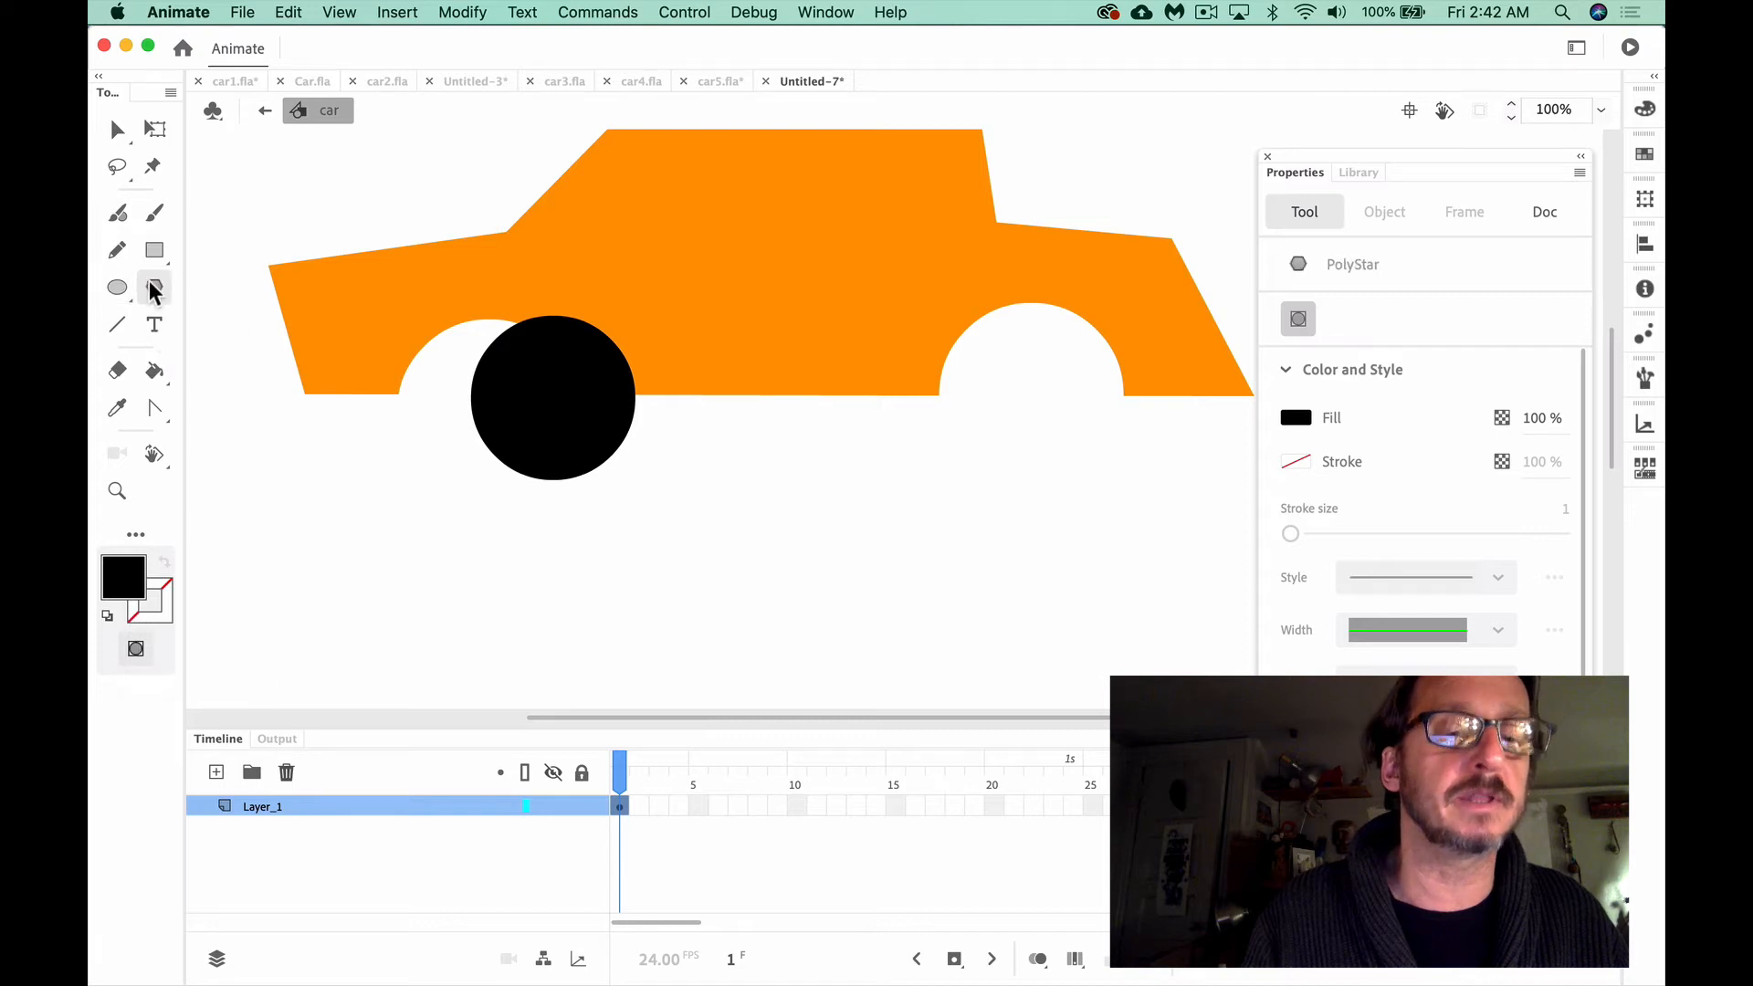
left_click(131, 653)
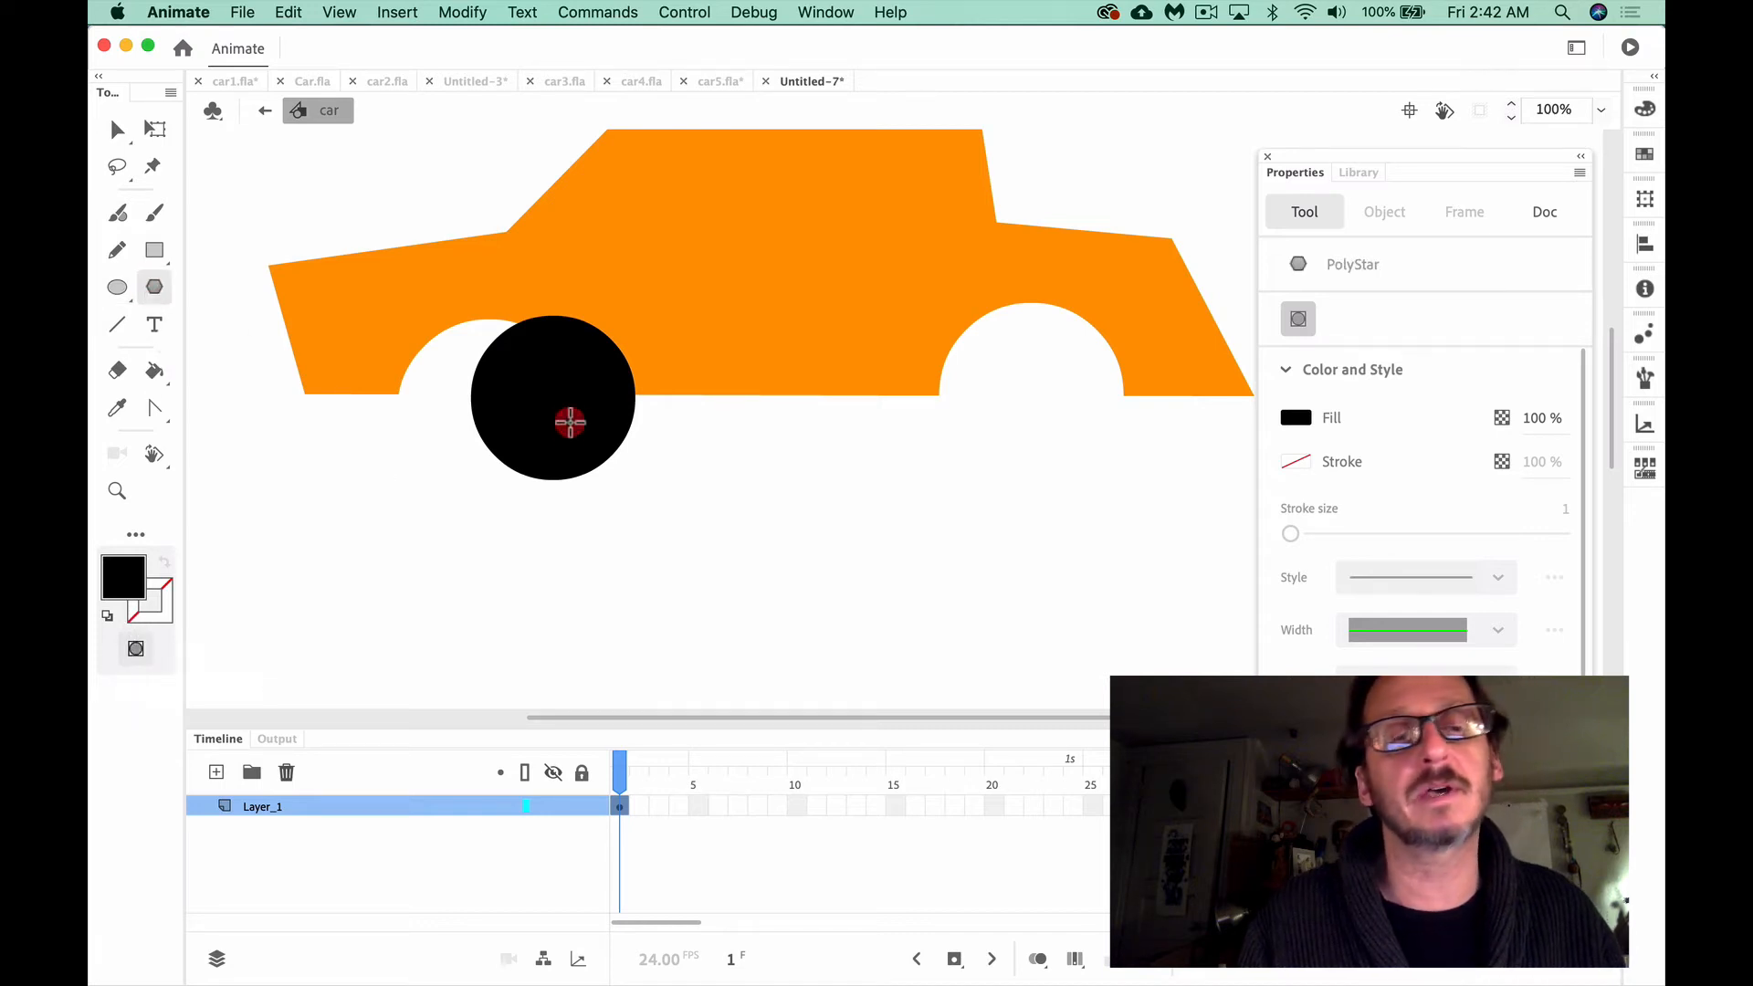
Position the black wheel centrally within the front wheel well, leaving a gap above it, and deselect it
left_click(117, 131)
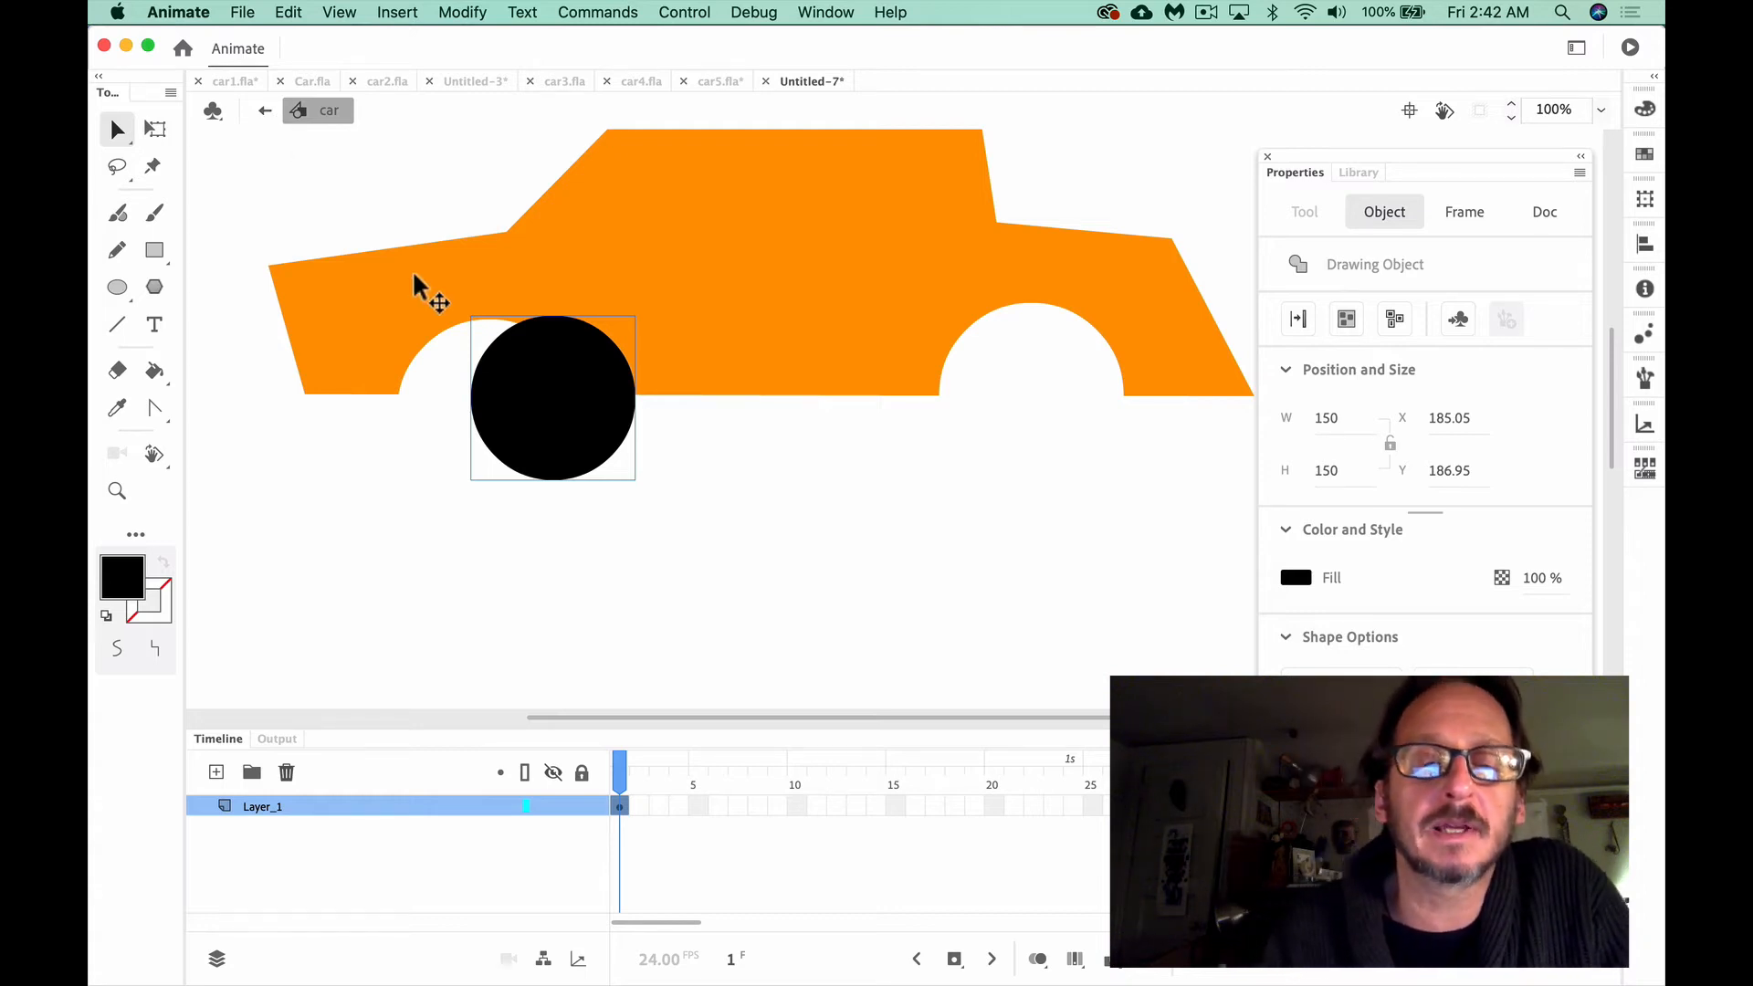
left_click_drag(583, 391, 521, 411)
left_click(630, 462)
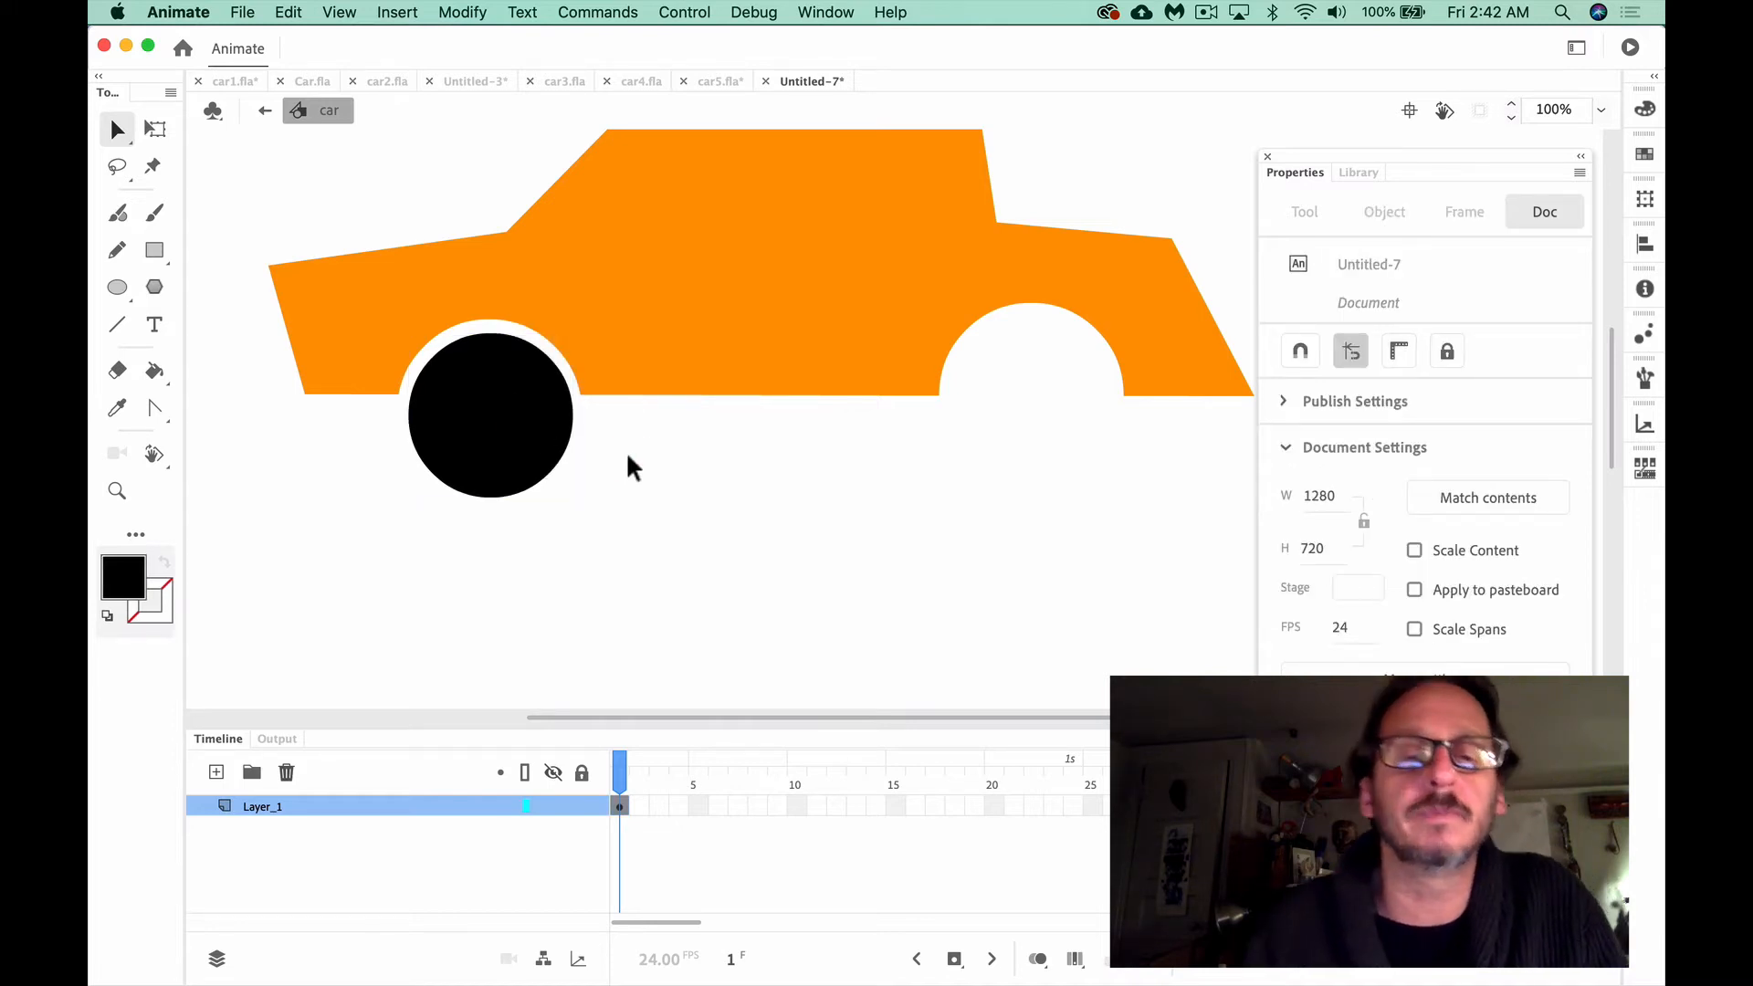
Draw a yellow (#FFFF00) hub circle about 65 px in diameter with no stroke on the black front wheel
key("o")
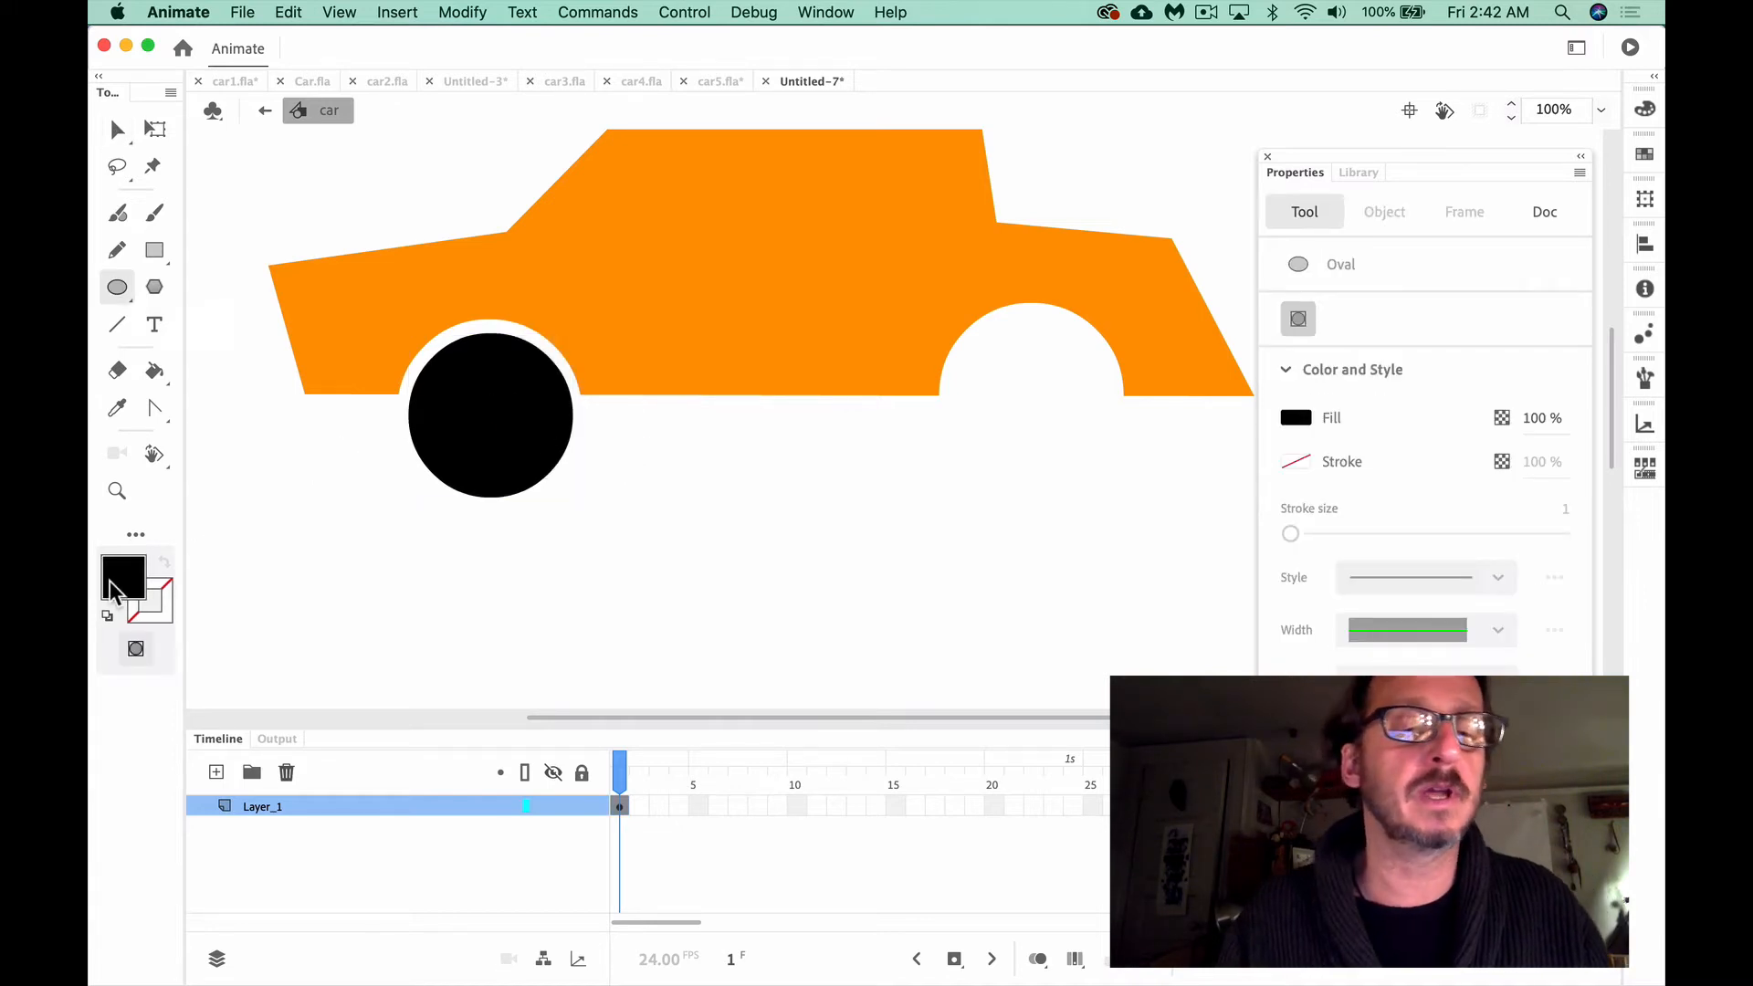
left_click(164, 616)
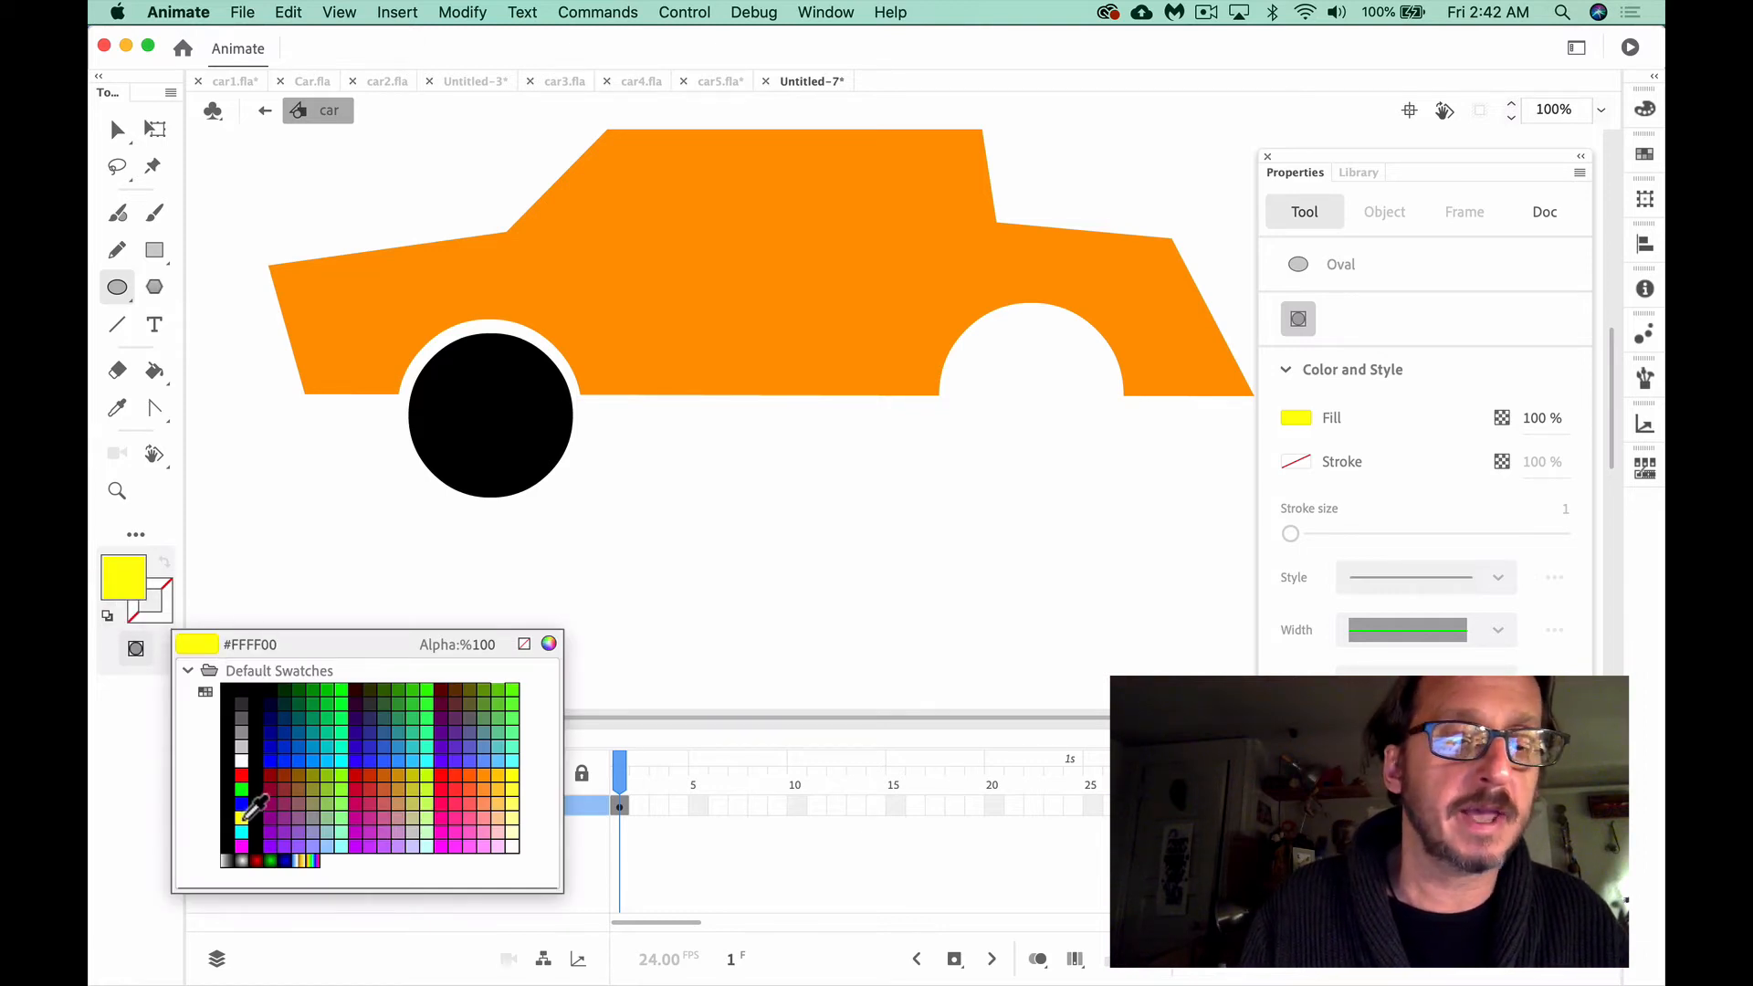
left_click(241, 818)
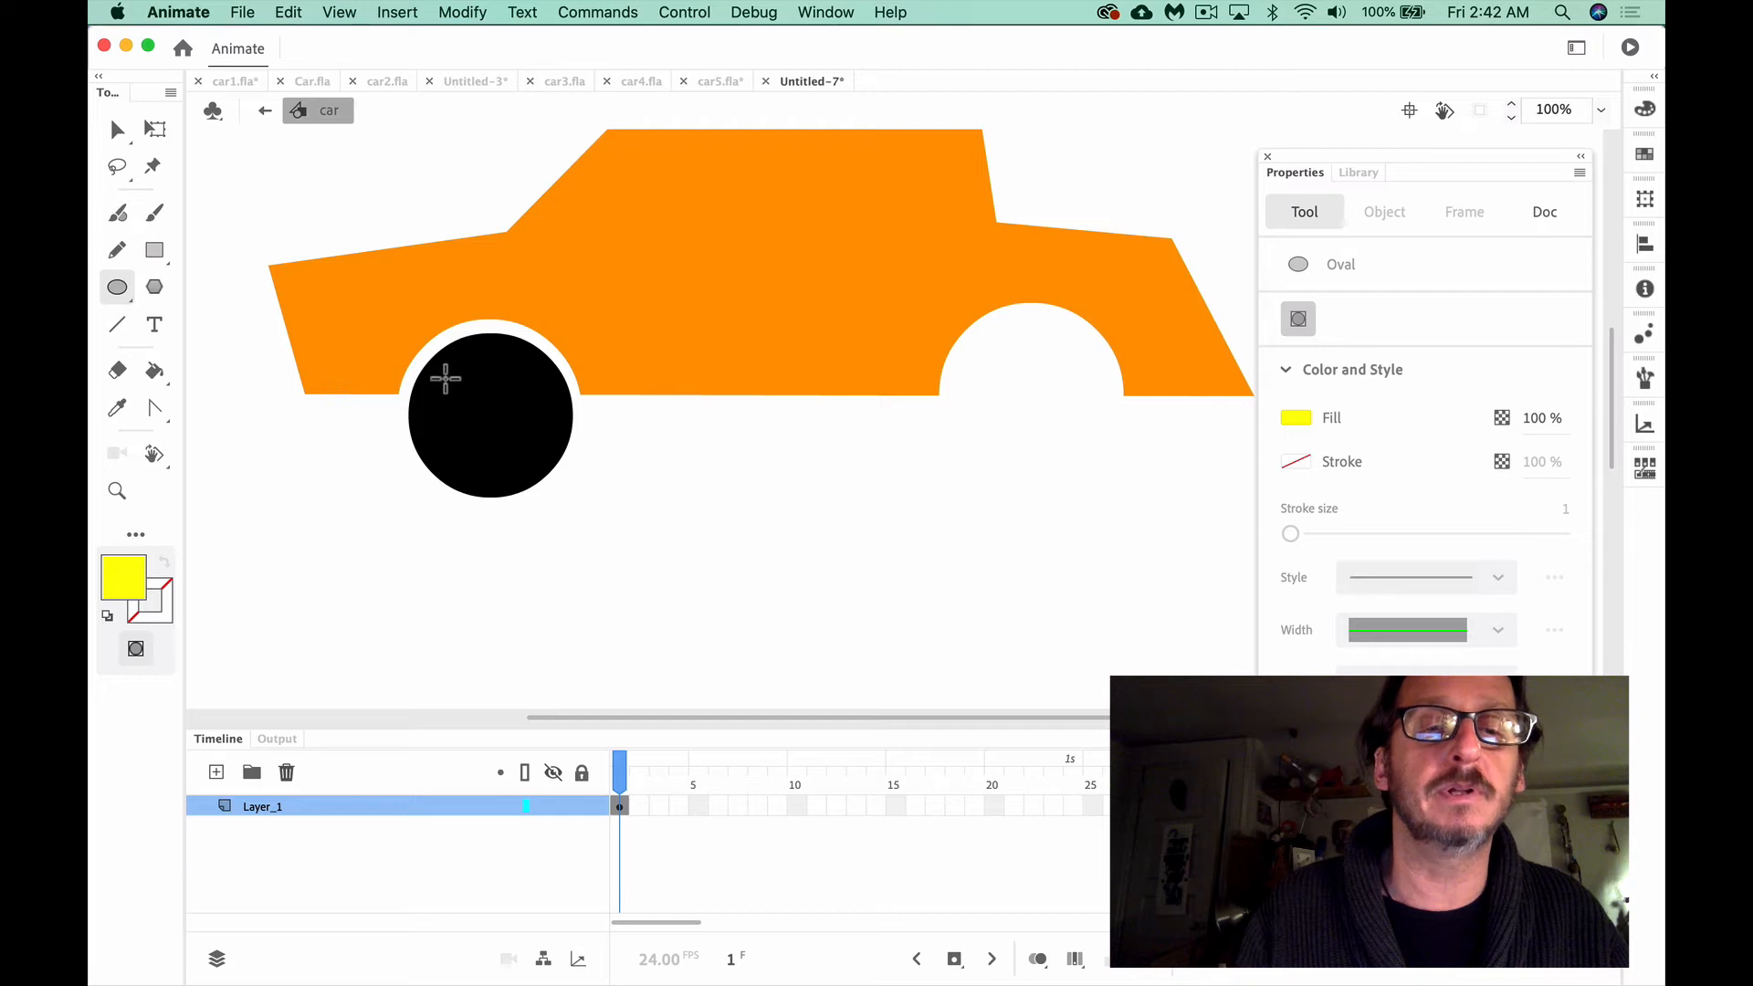
mouse_move(445, 379)
left_mouse_down()
mouse_move(525, 438)
mouse_move(515, 421)
left_mouse_up()
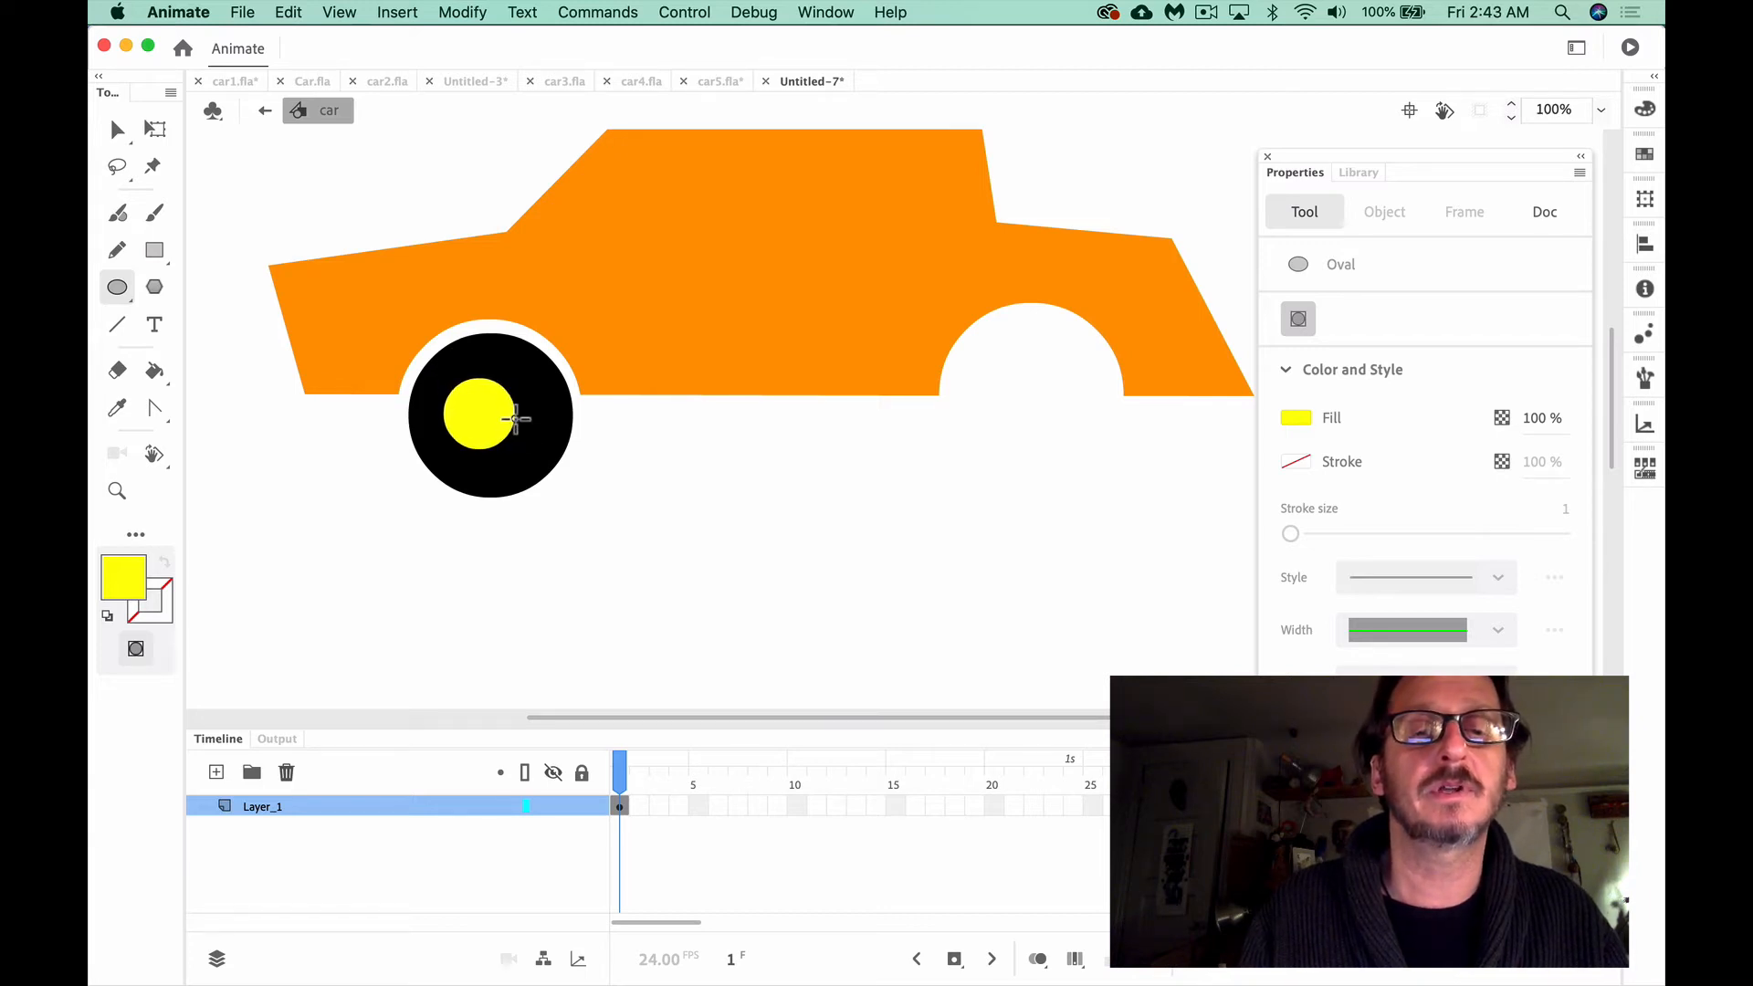
Center the yellow hub circle on the black front wheel and deselect it
left_click(114, 134)
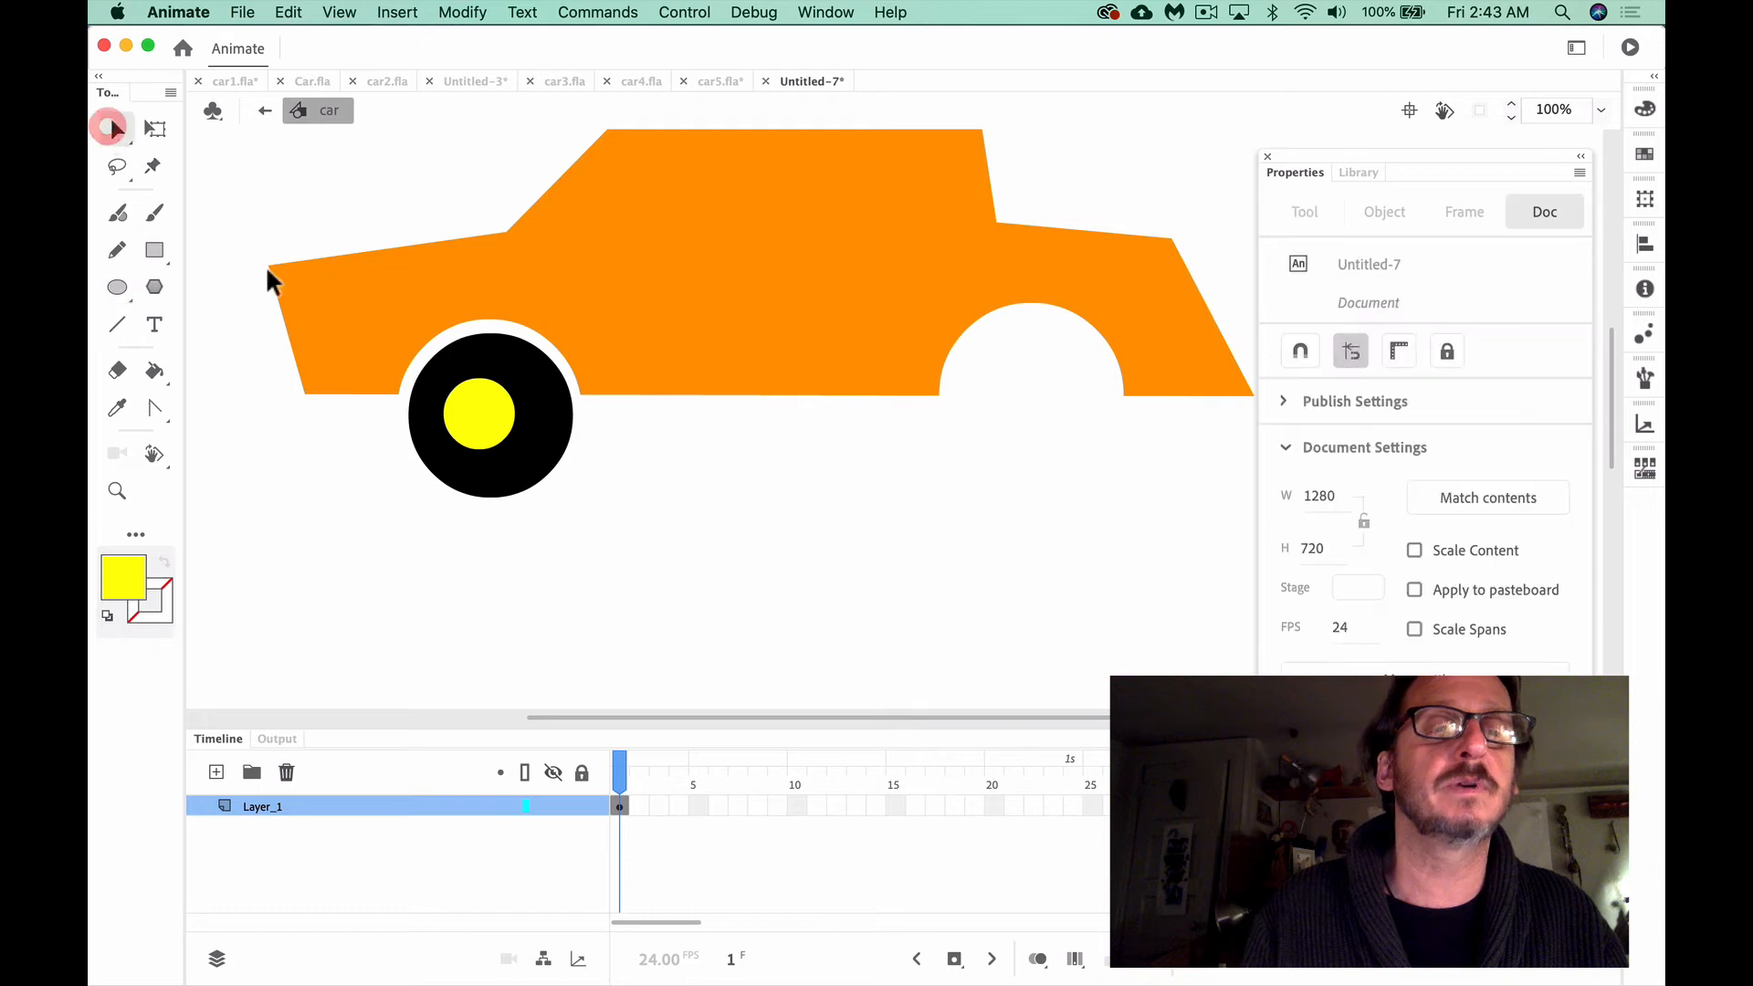
left_click(468, 410)
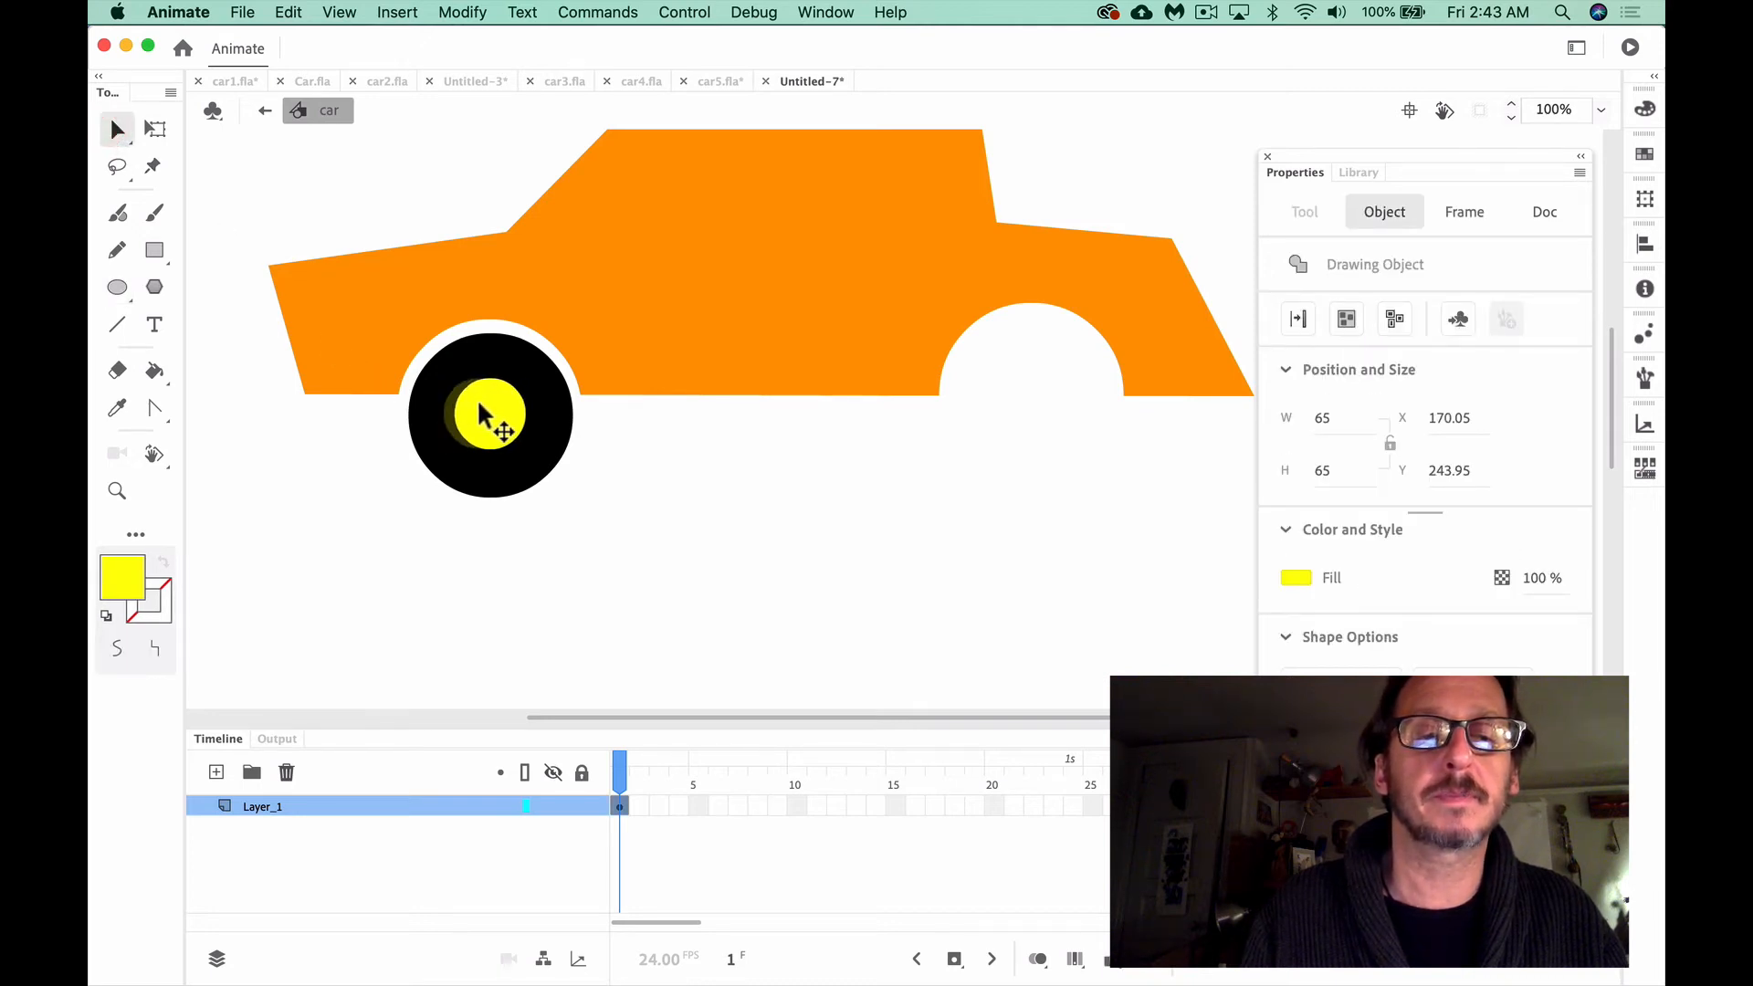
left_click(594, 512)
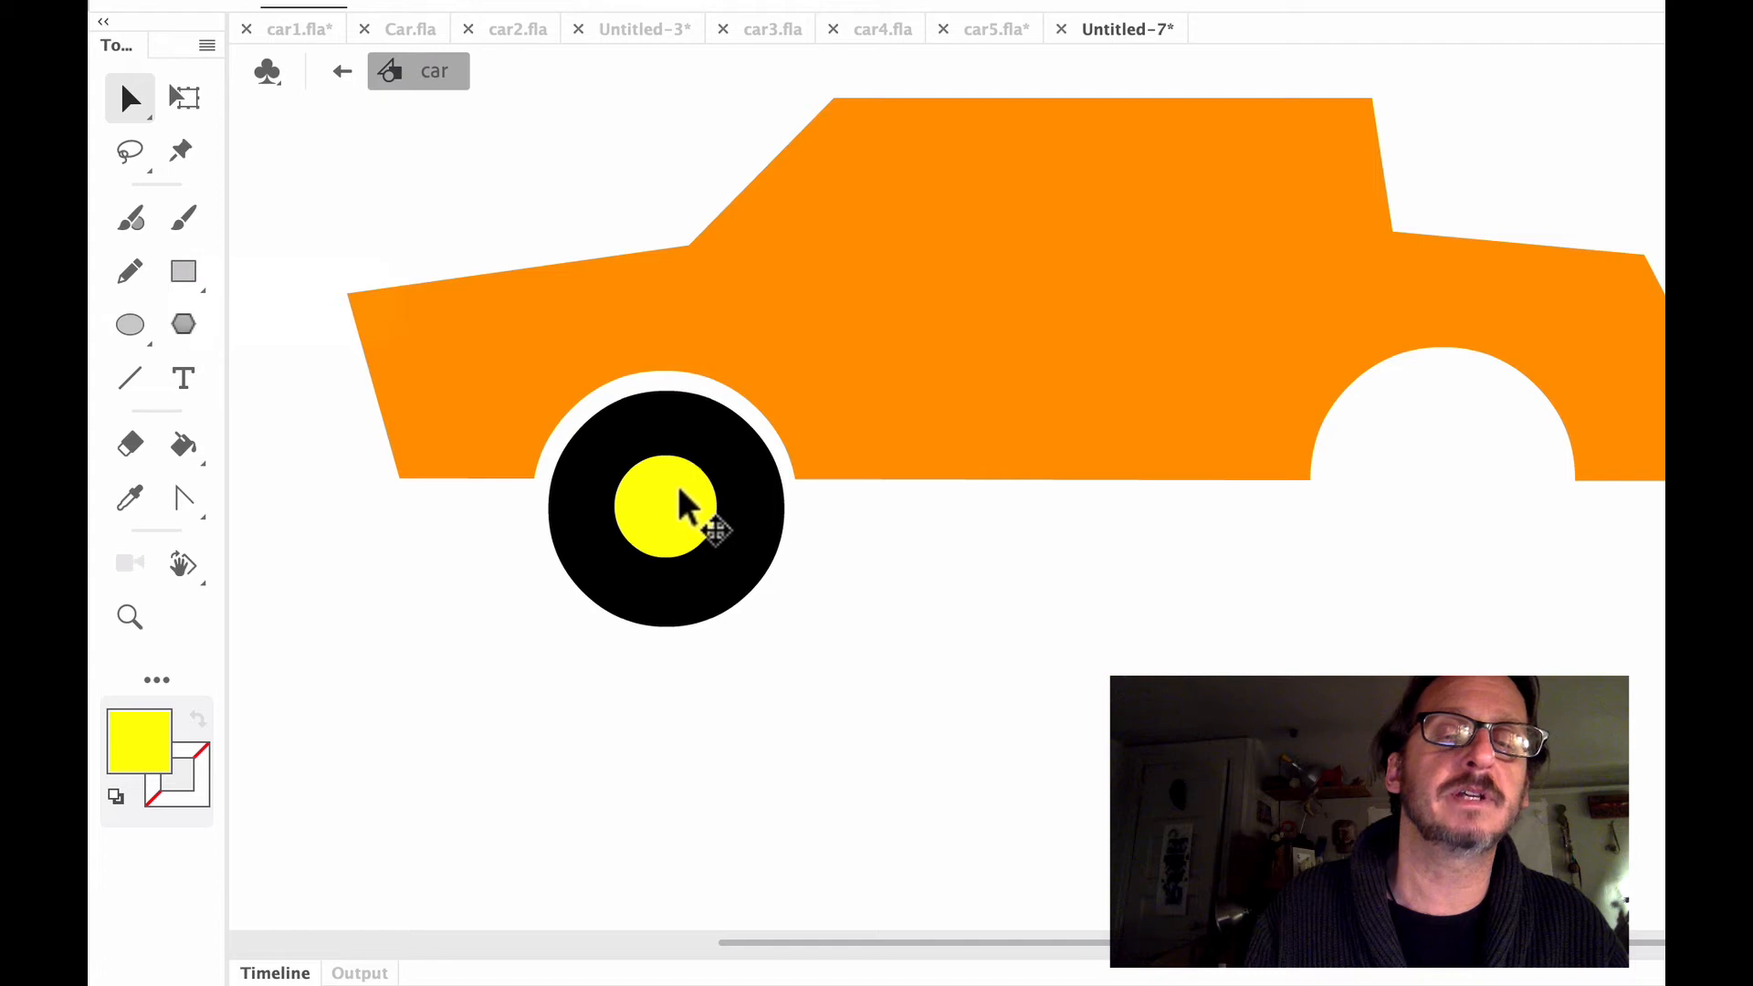
Set the Oval tool's fill color to black, keeping the stroke off
left_click(137, 327)
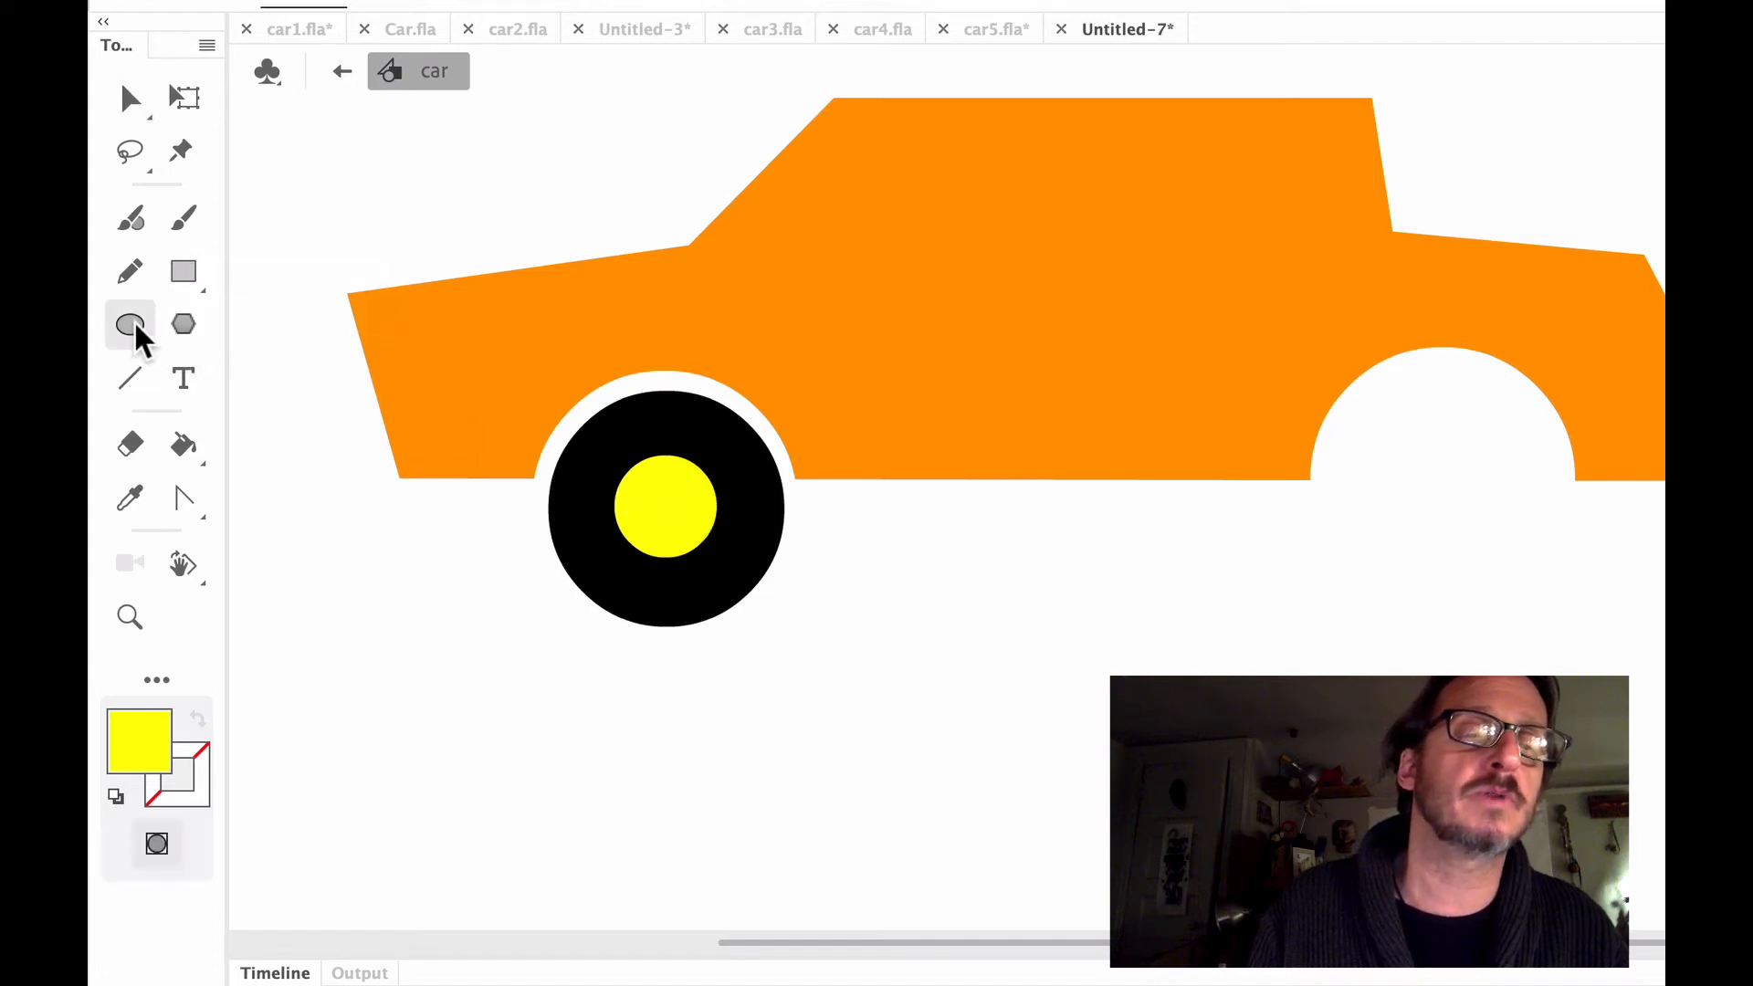
left_click(224, 331)
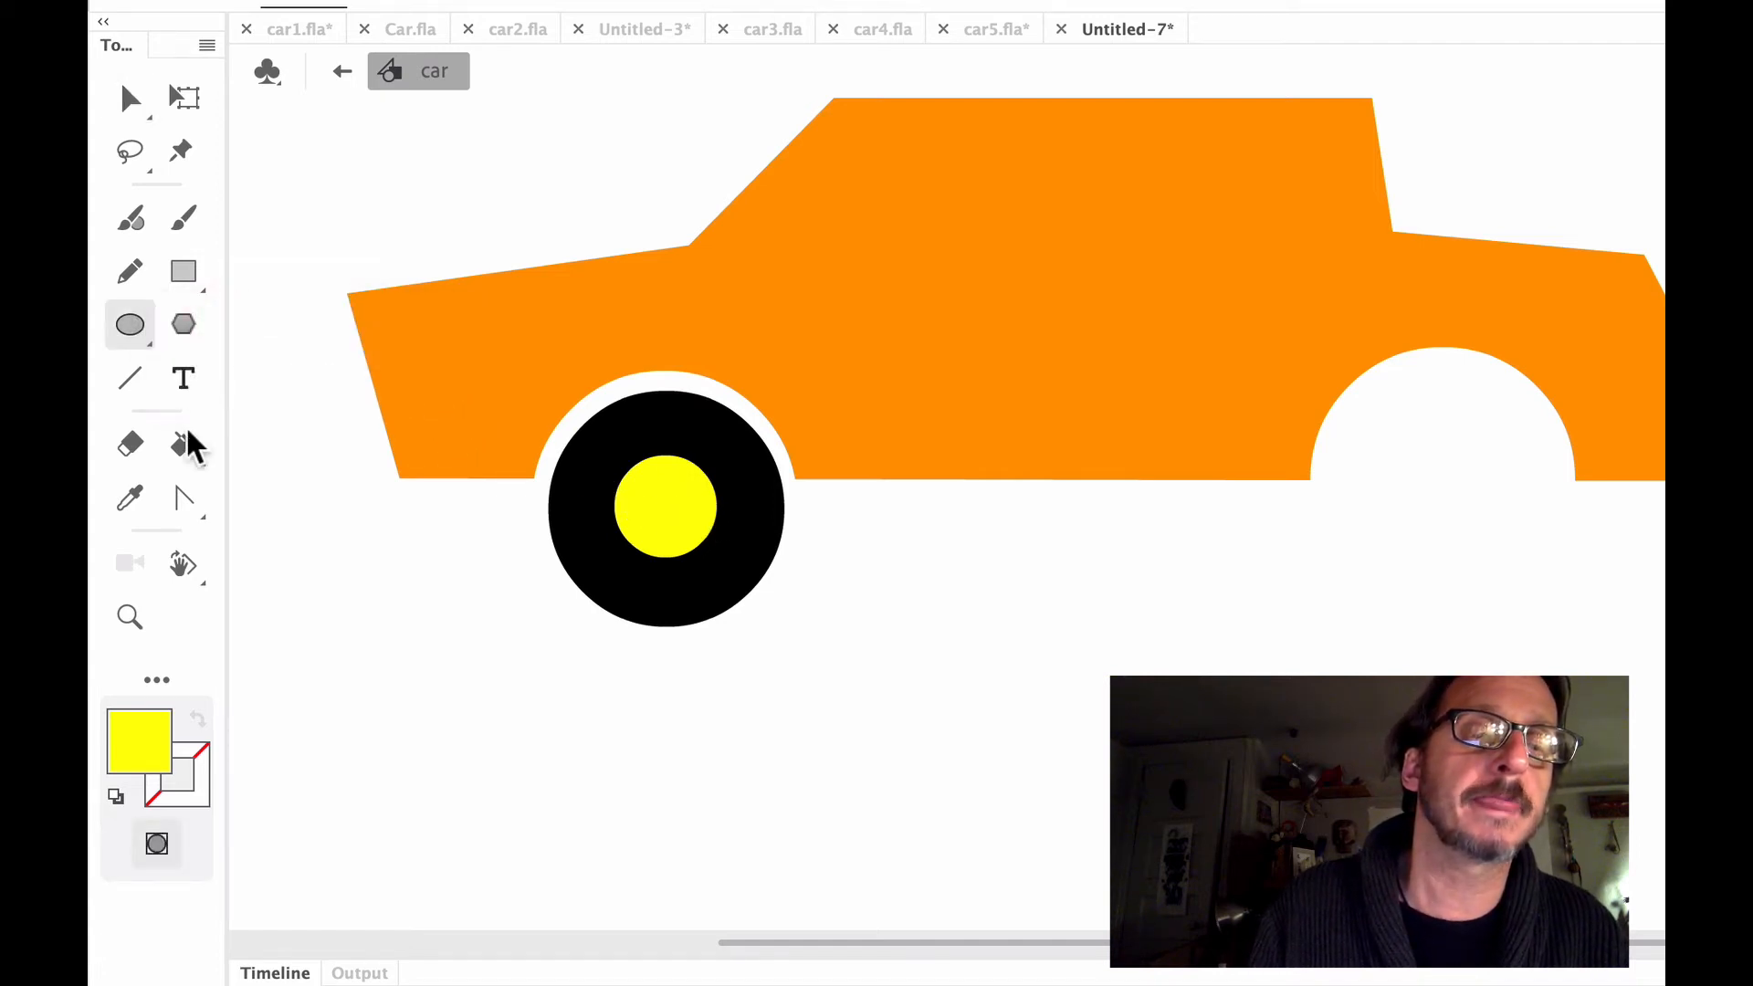
left_click(168, 767)
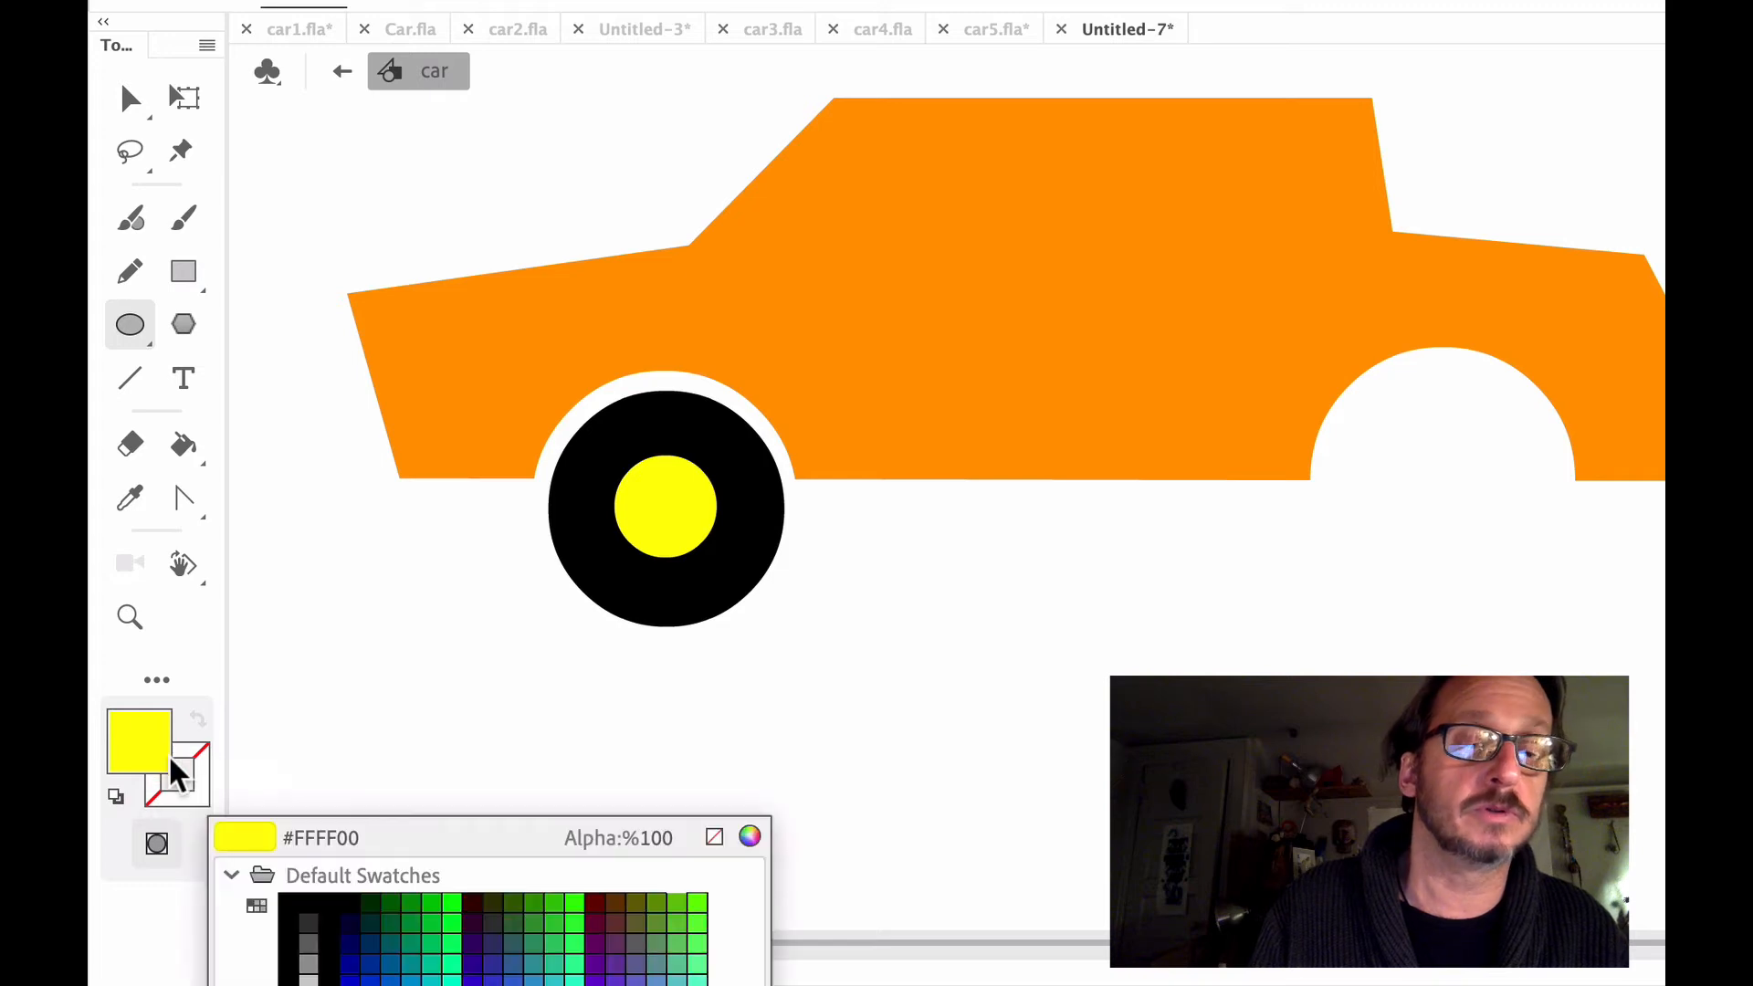
left_click(302, 896)
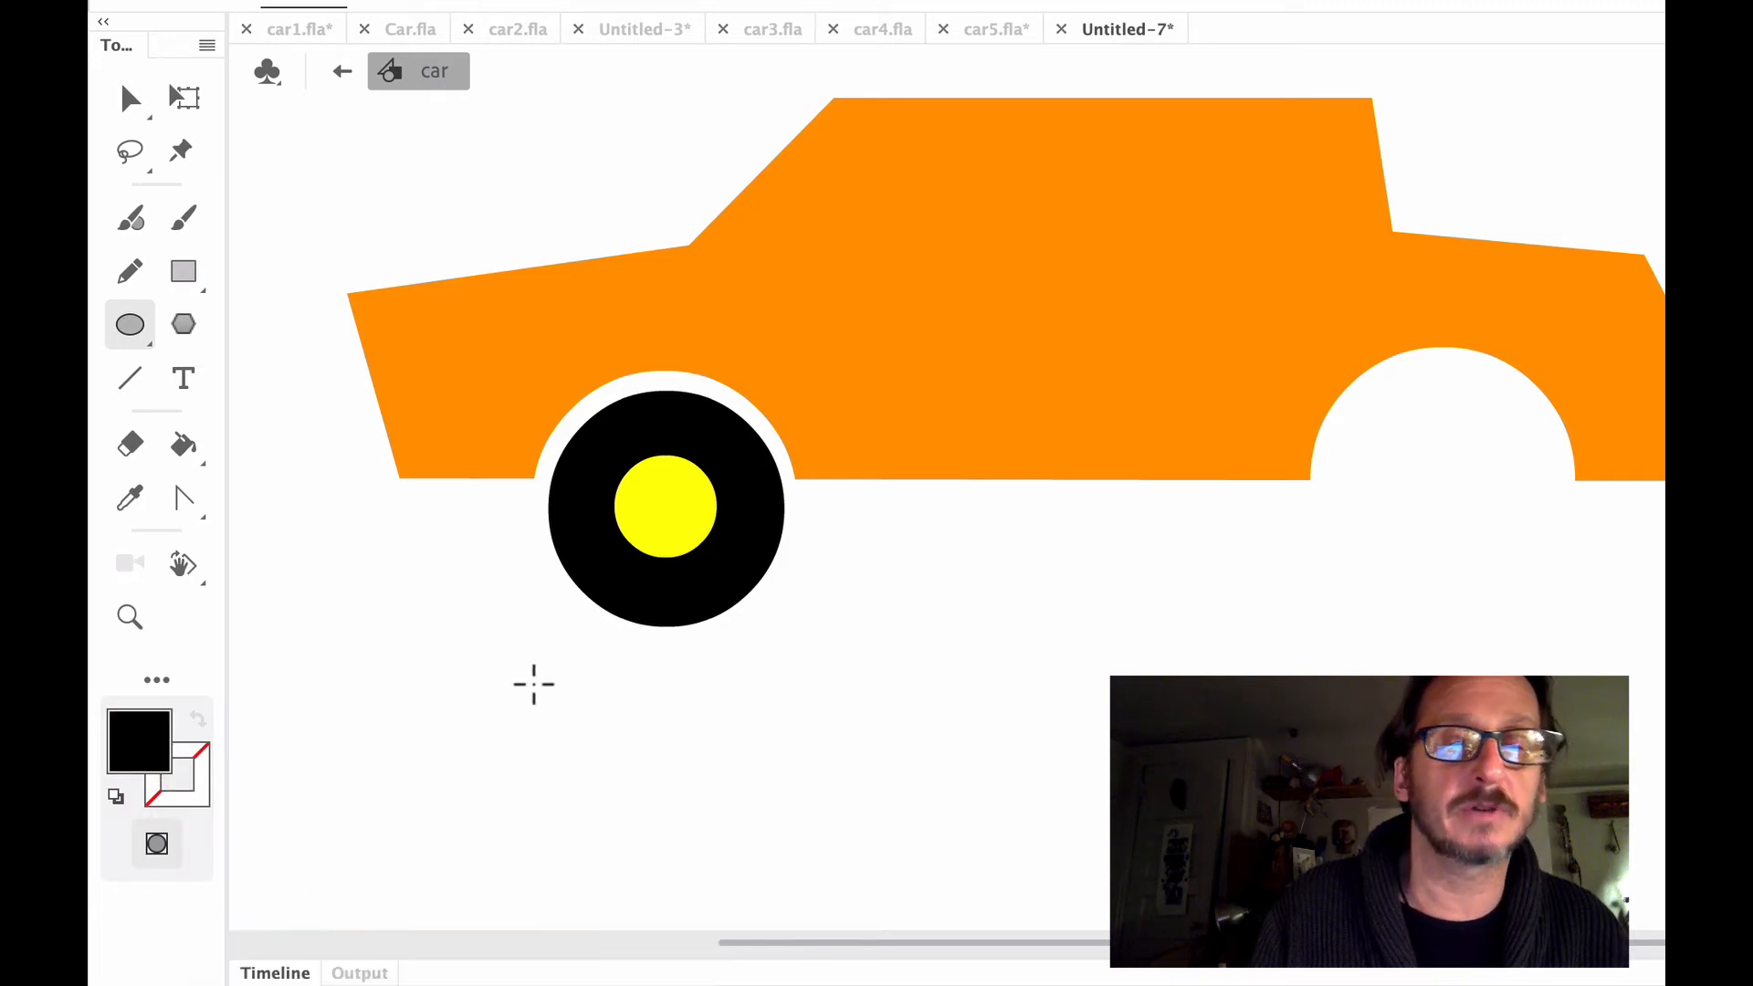
Move the yellow hub circle off the black wheel, shift the wheel separately, and undo these moves
left_click(130, 99)
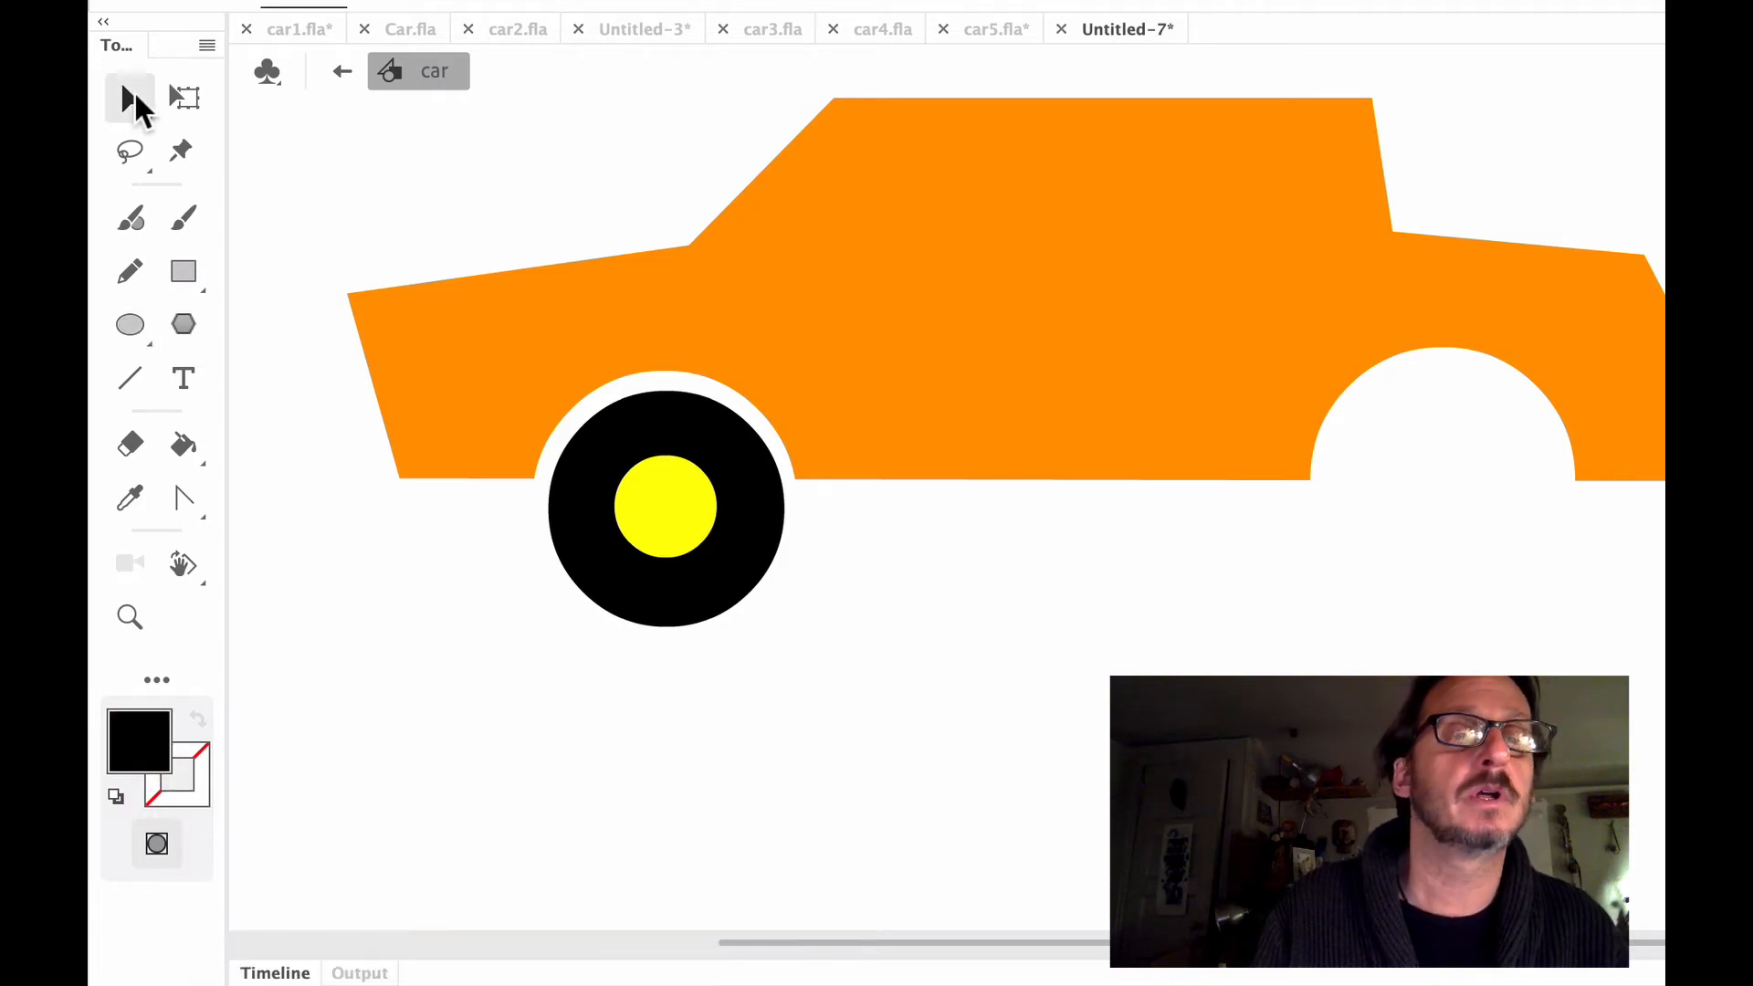
left_click(666, 499)
left_click_drag(666, 499, 927, 571)
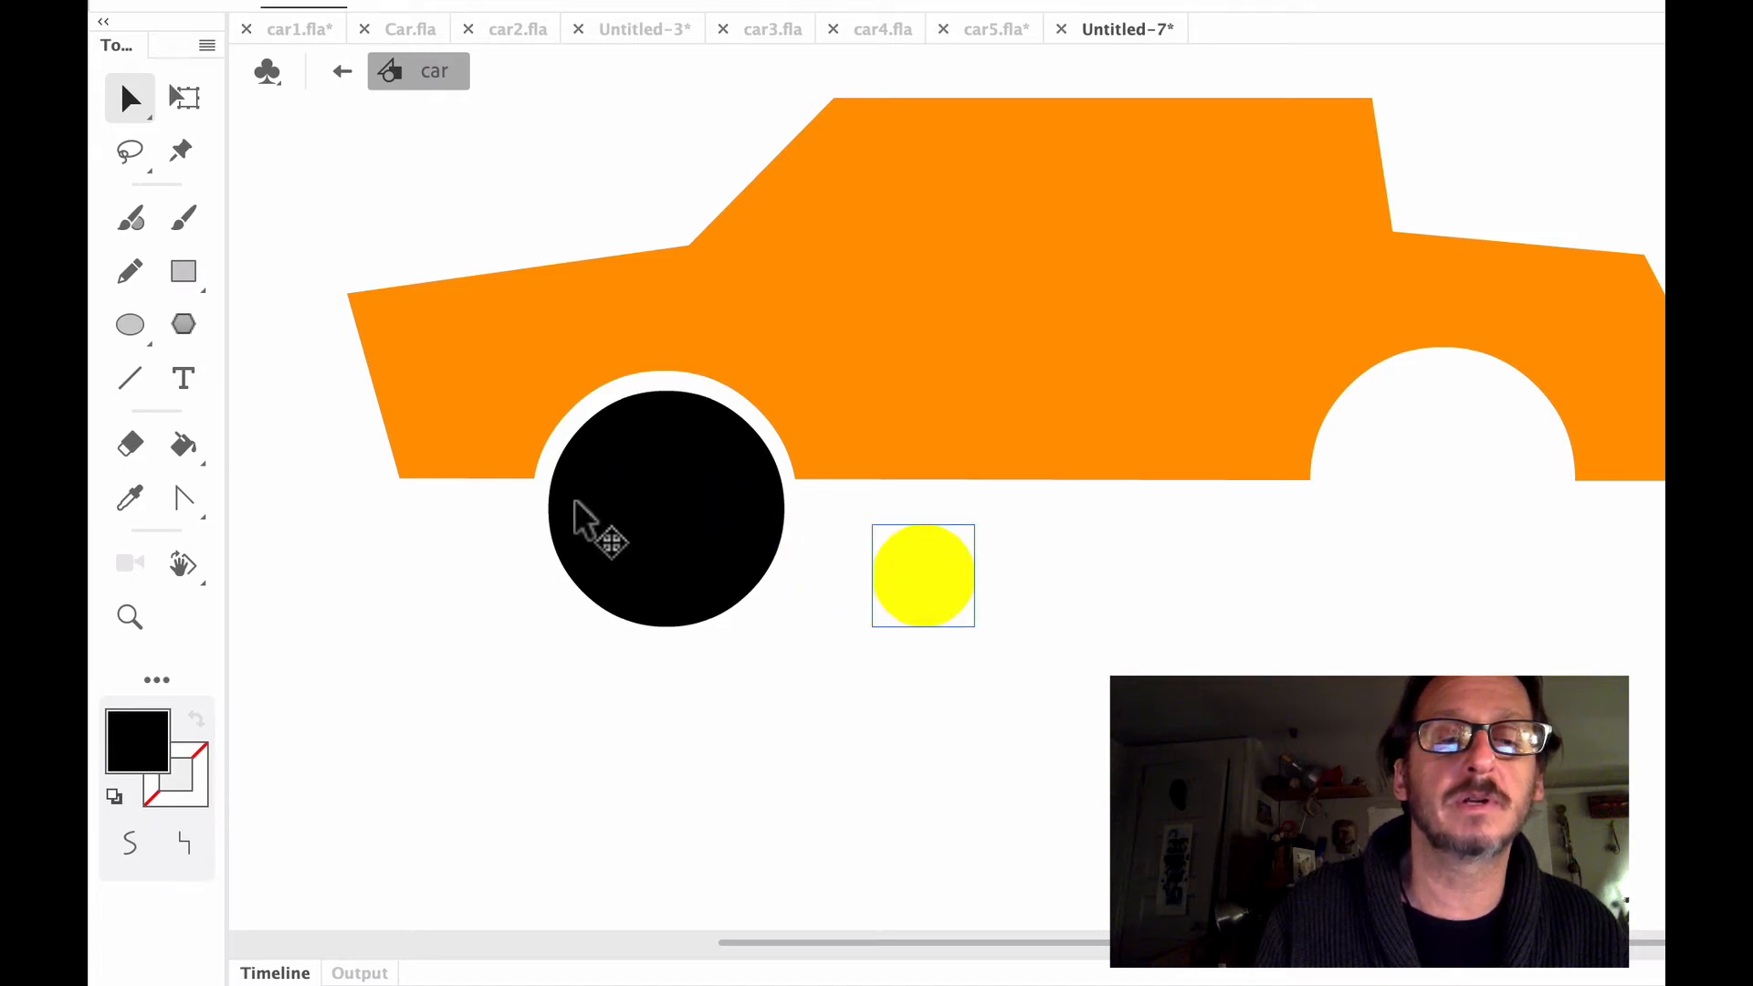
left_click_drag(602, 504, 640, 527)
key("super+z")
key("super+z")
key("super+z")
key("super+z")
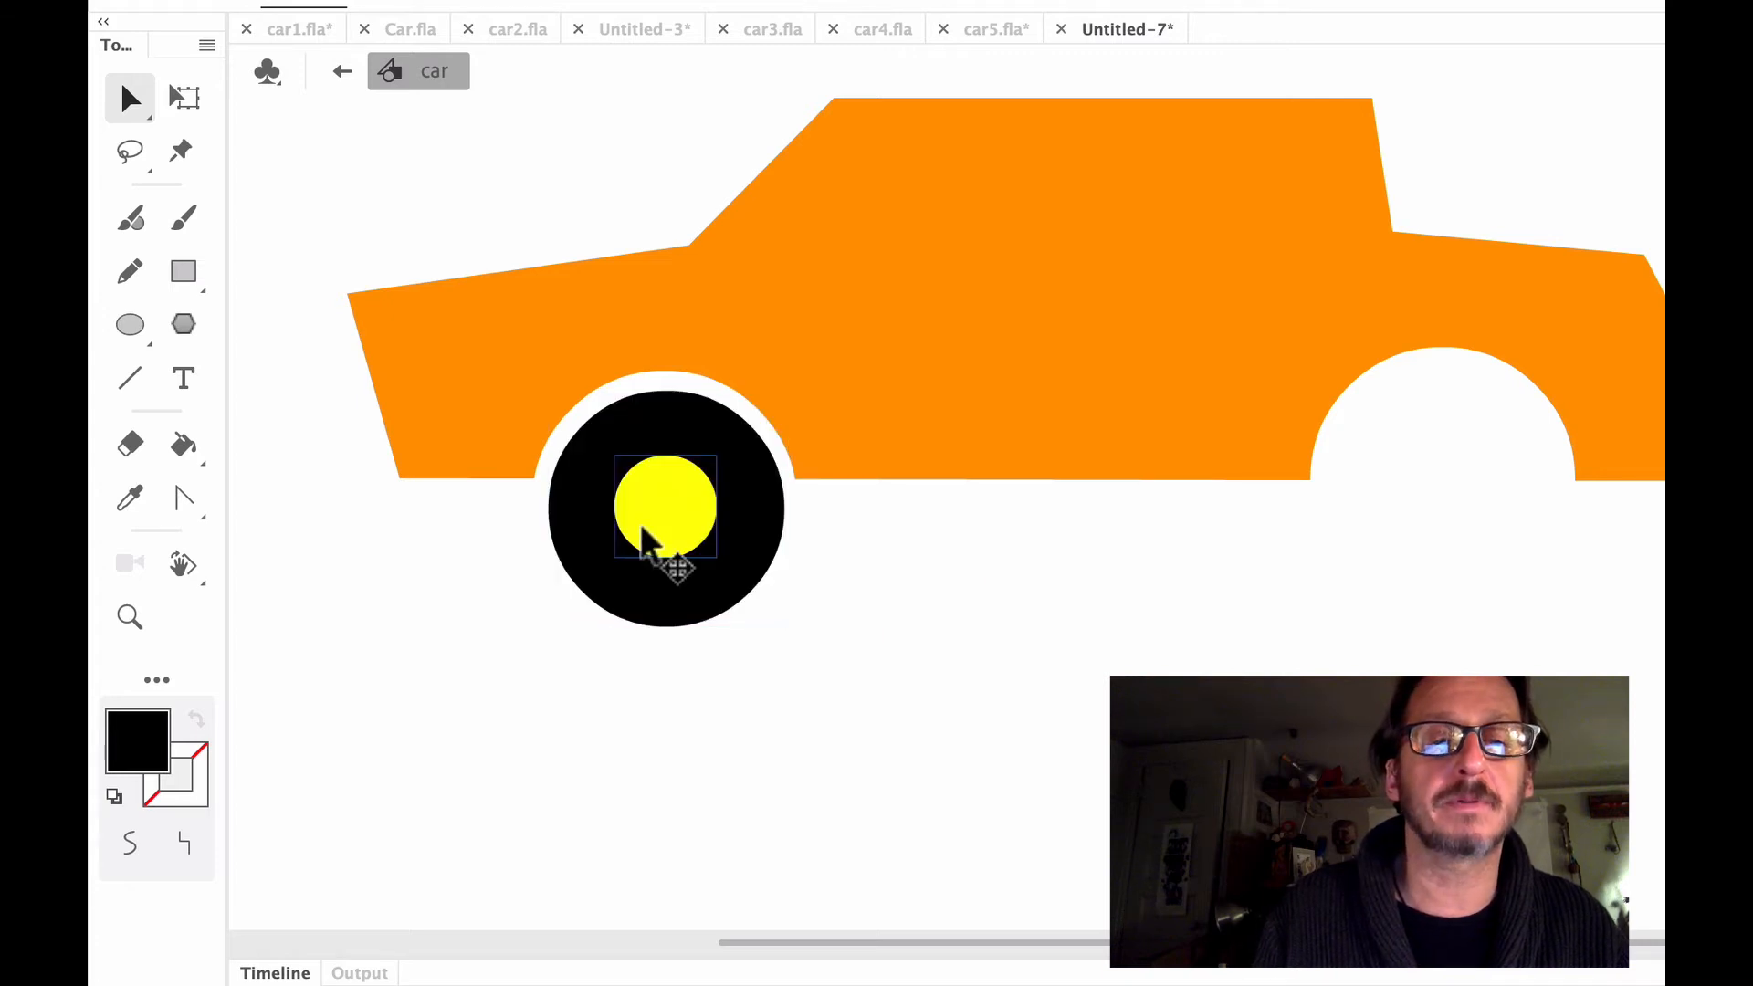
Draw a small black circle with no stroke near the upper edge of the yellow hub
left_click(130, 326)
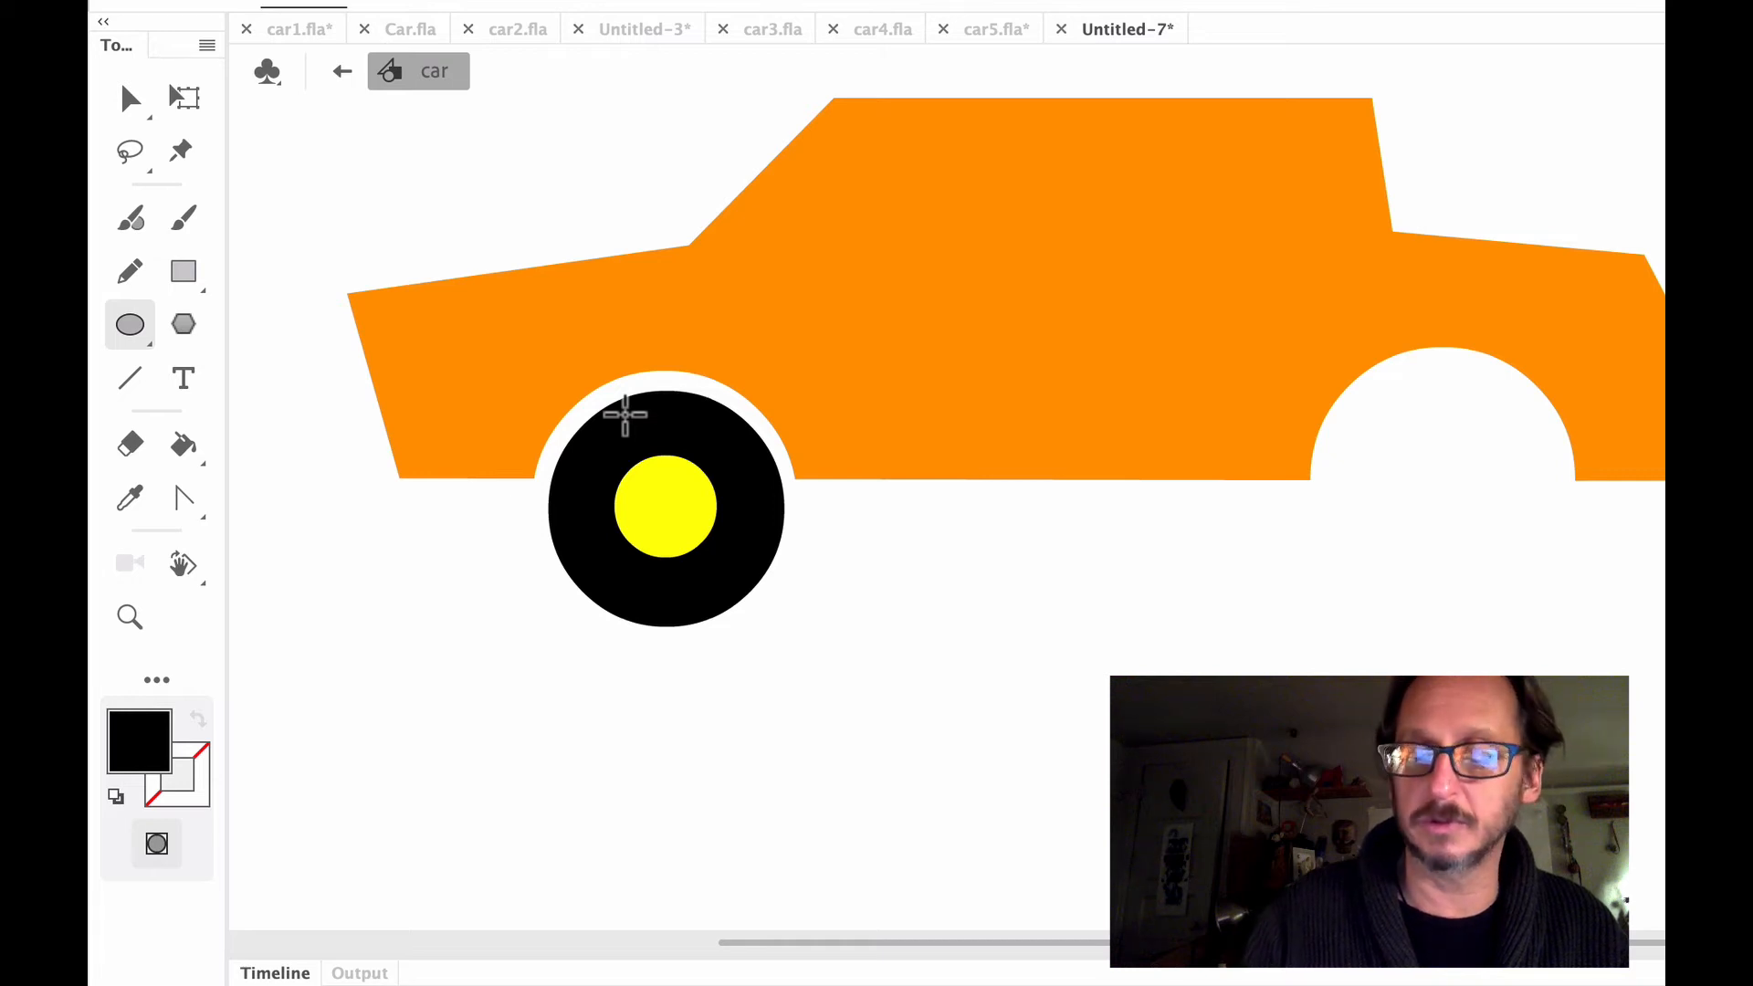
key("super+equal")
left_click_drag(548, 552, 1178, 591)
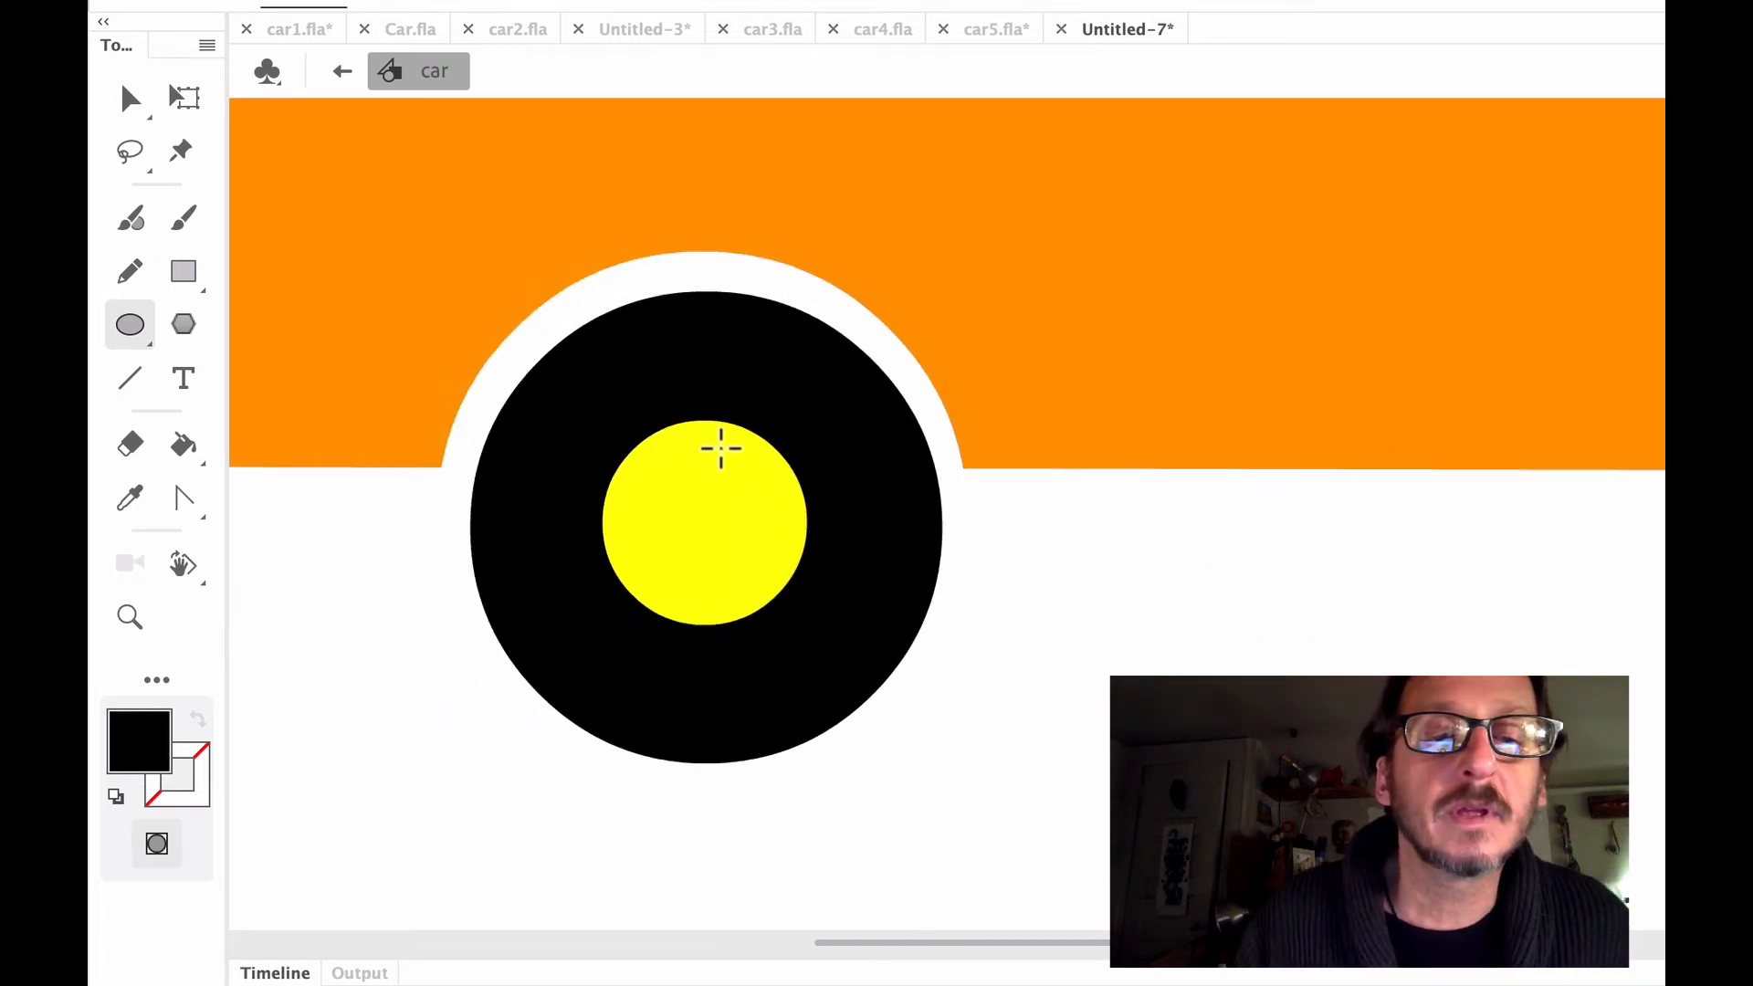
left_click_drag(710, 434, 743, 467)
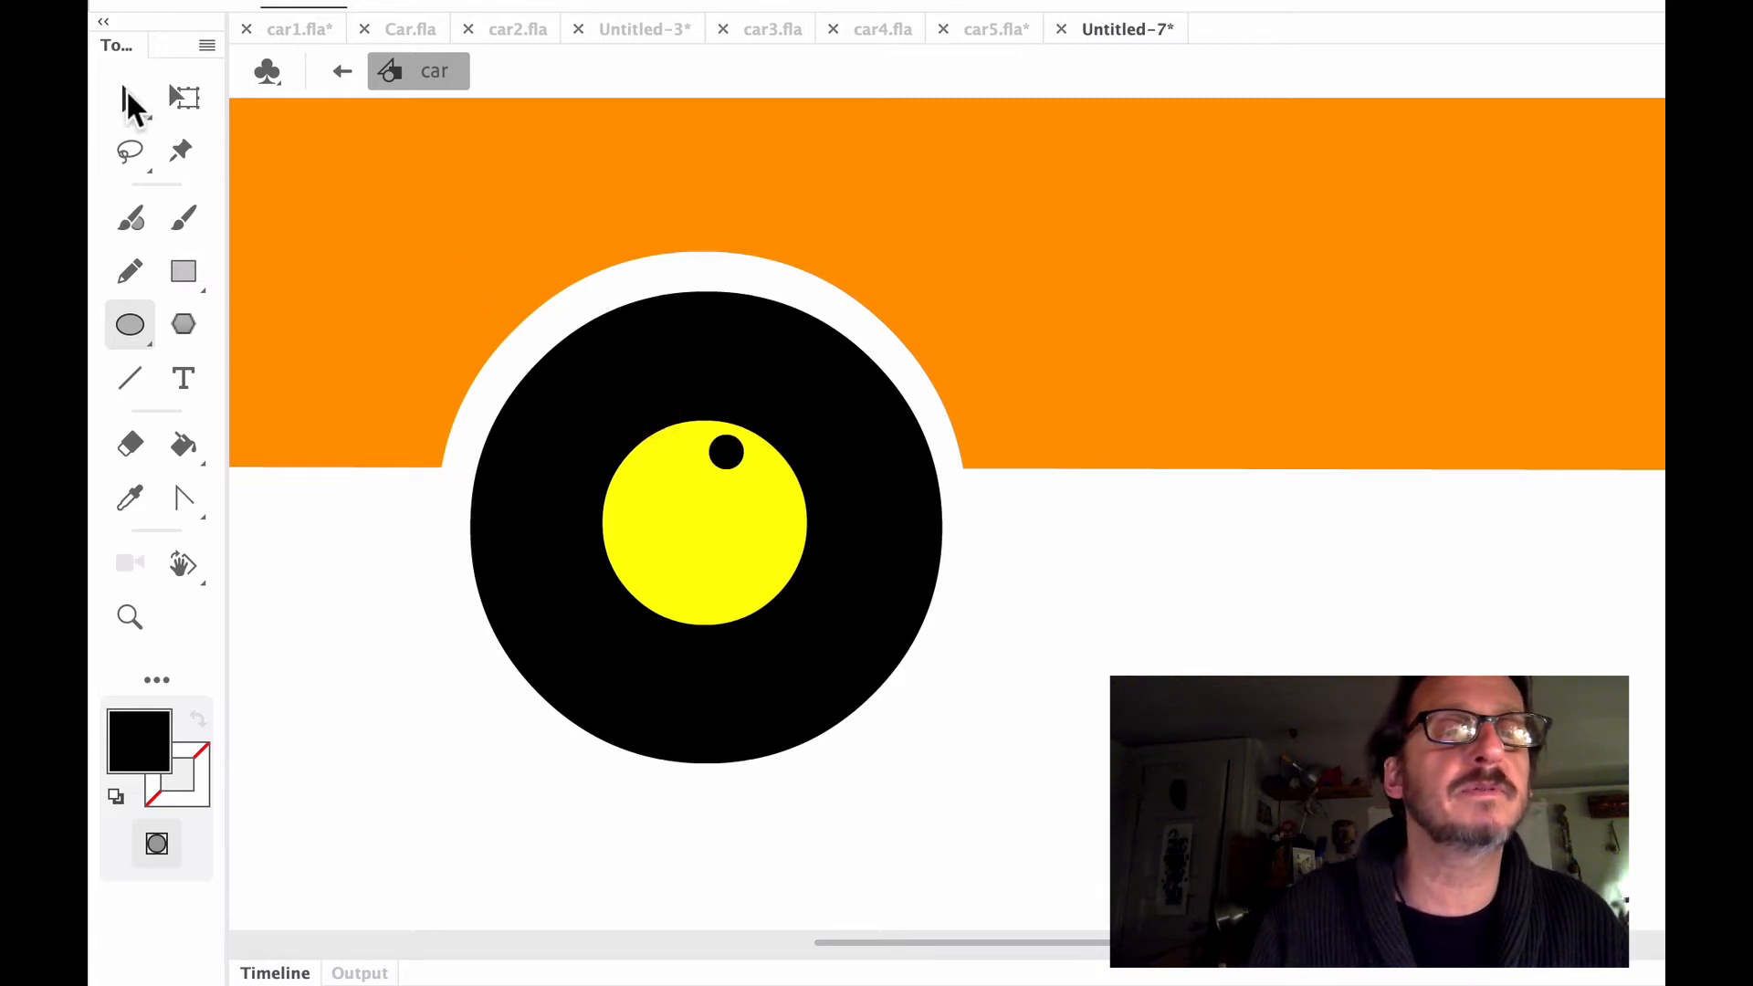
Duplicate the small black circle three times and space the four circles evenly around the yellow hub
left_click(128, 94)
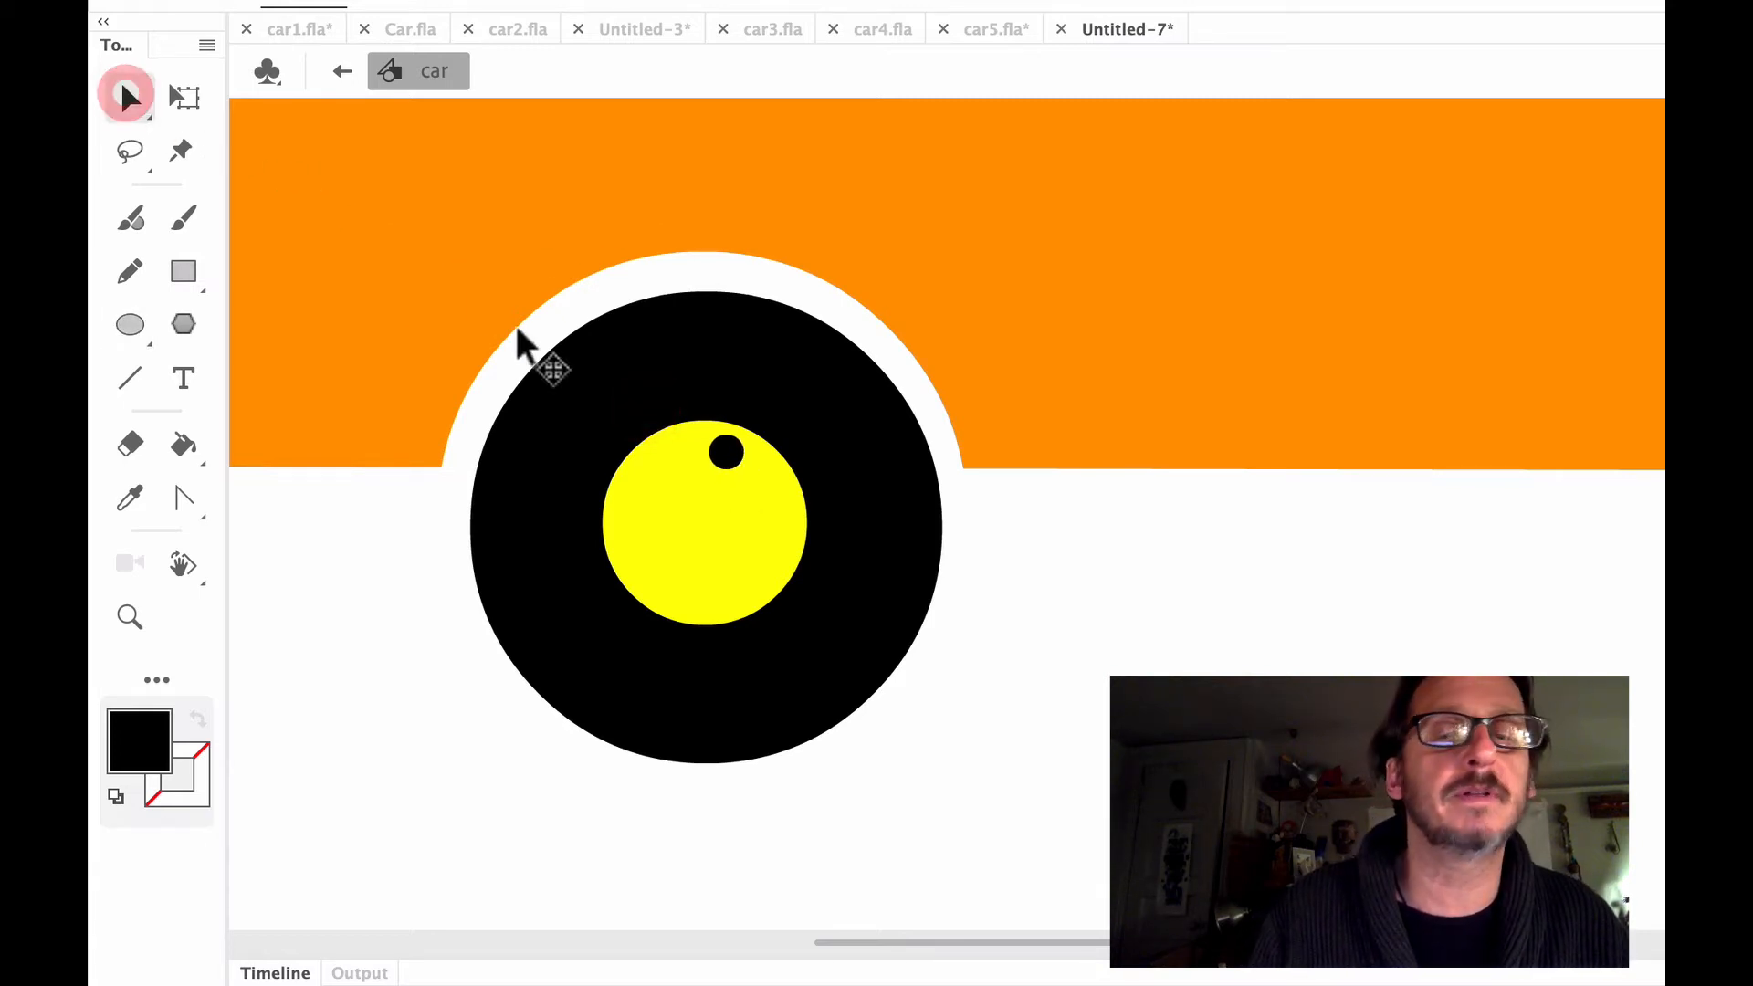
left_click(728, 458)
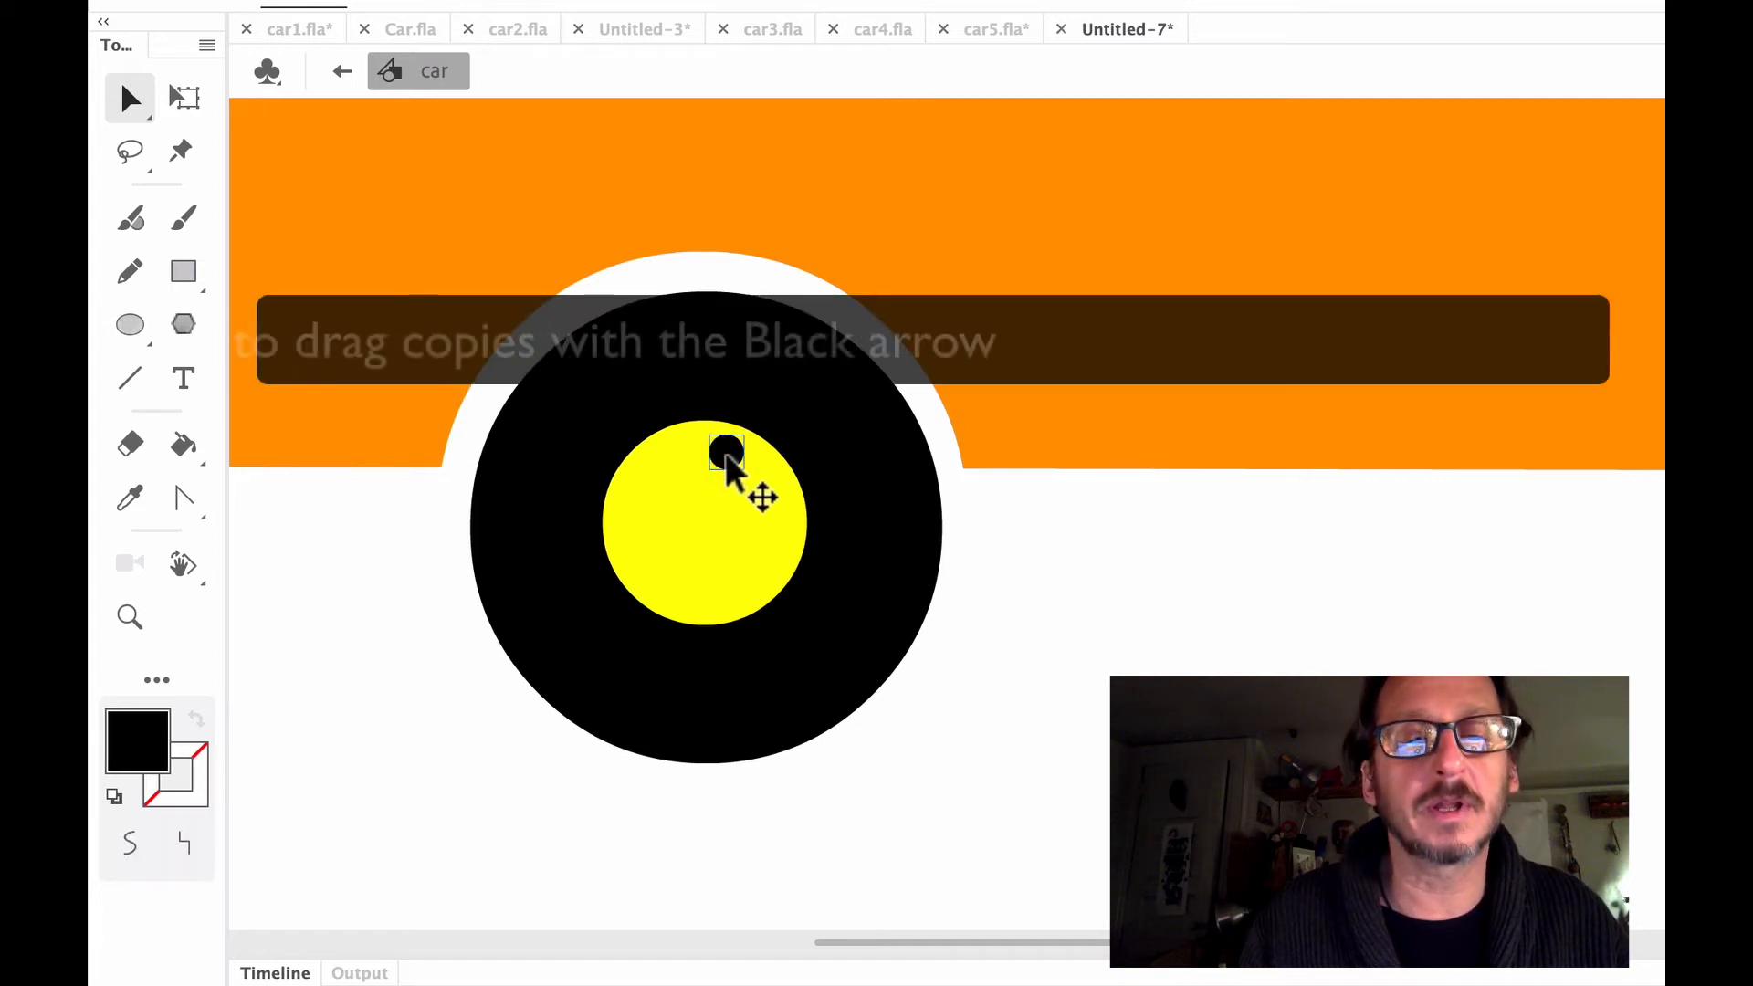
left_click_drag(728, 458, 636, 489)
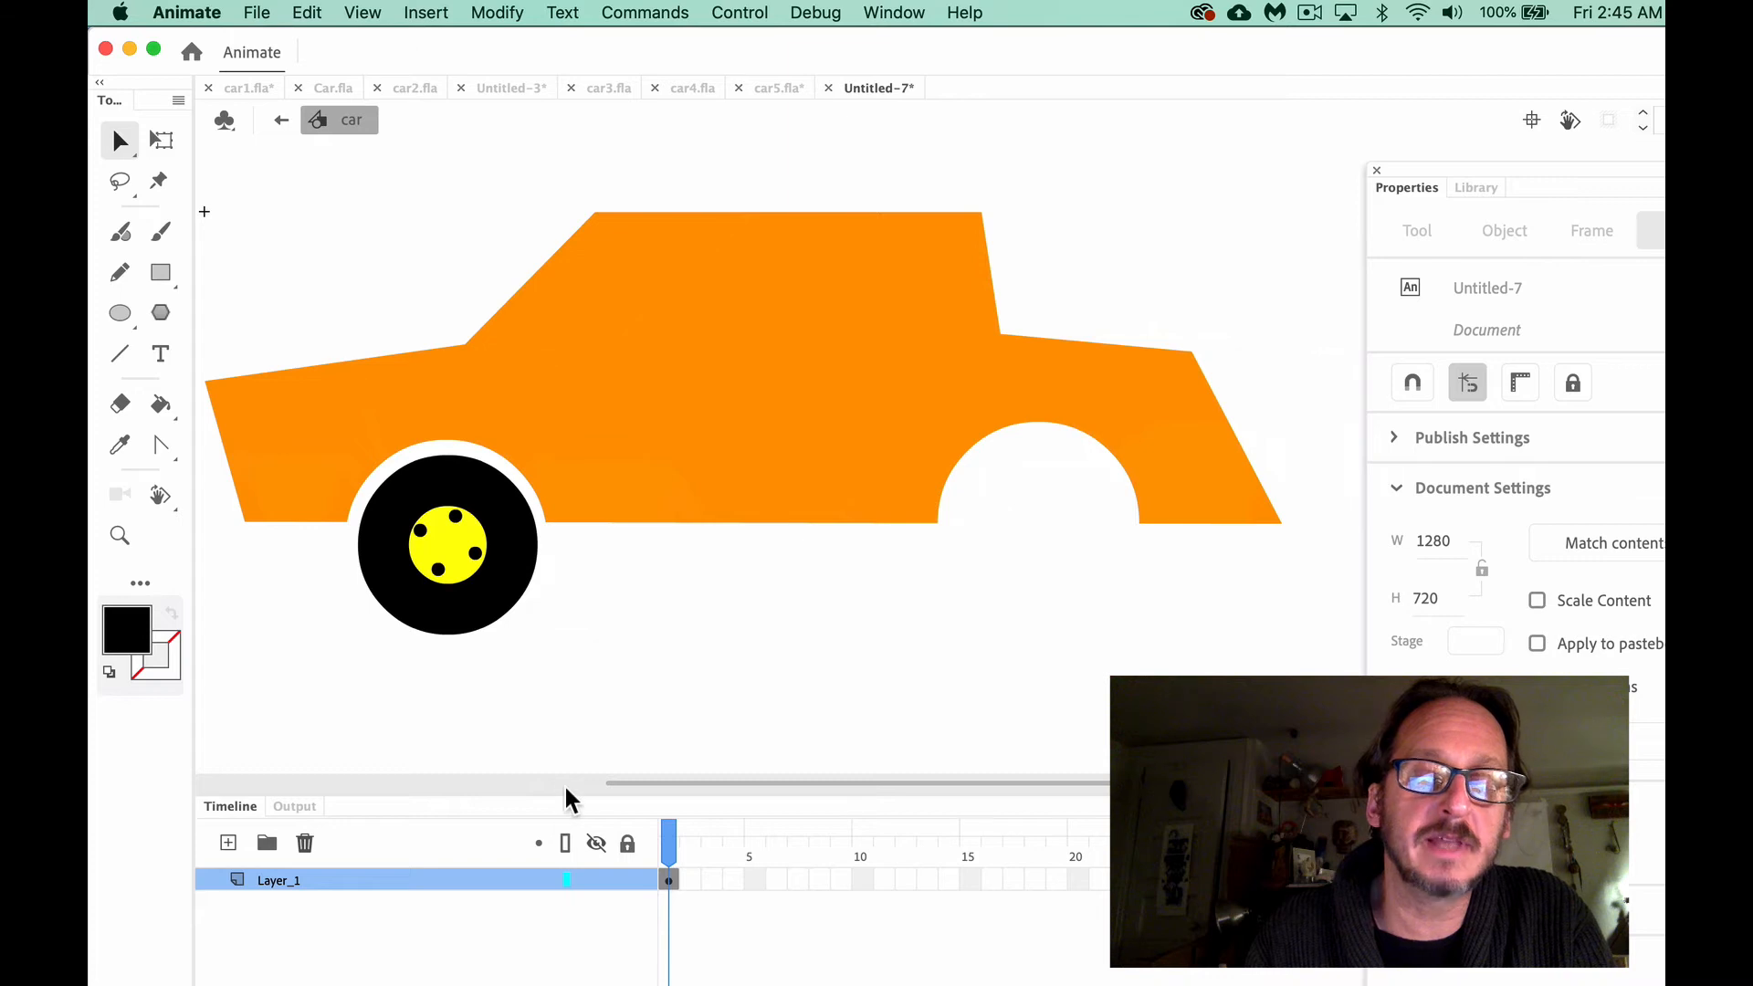
Move the orange car body from Layer_1 to frame 1 of a new layer above it, pasting it in place
left_click_drag(568, 794, 569, 739)
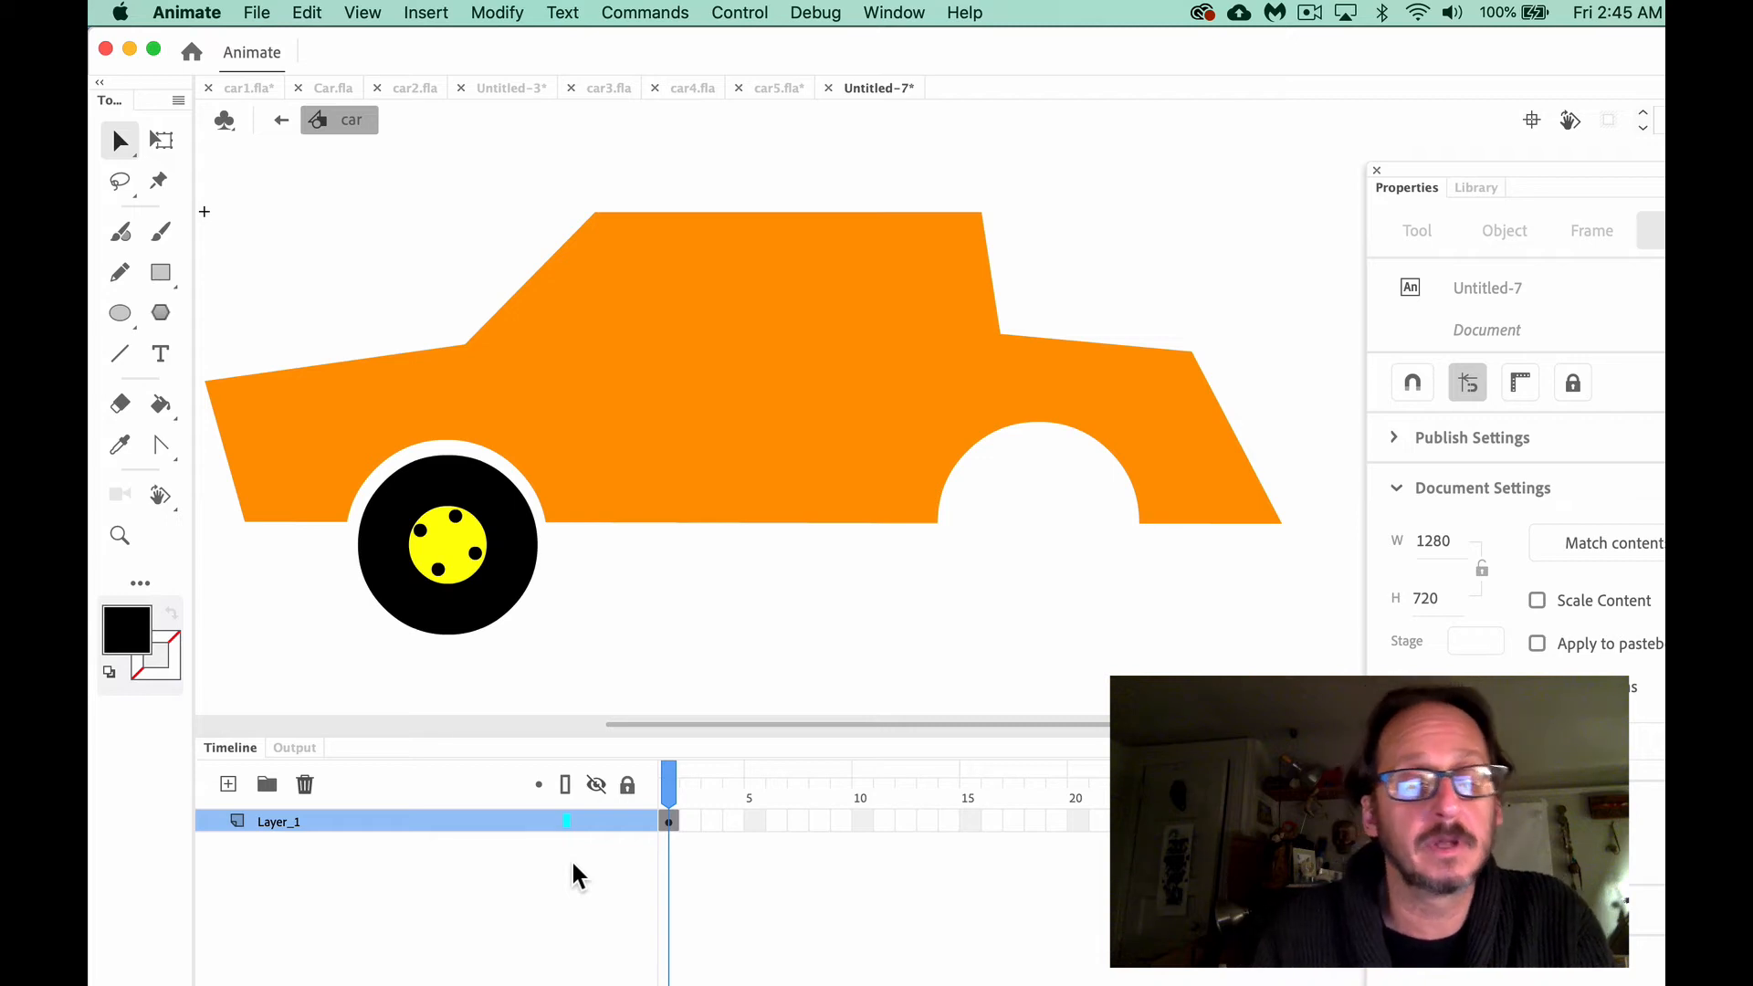
left_click(228, 785)
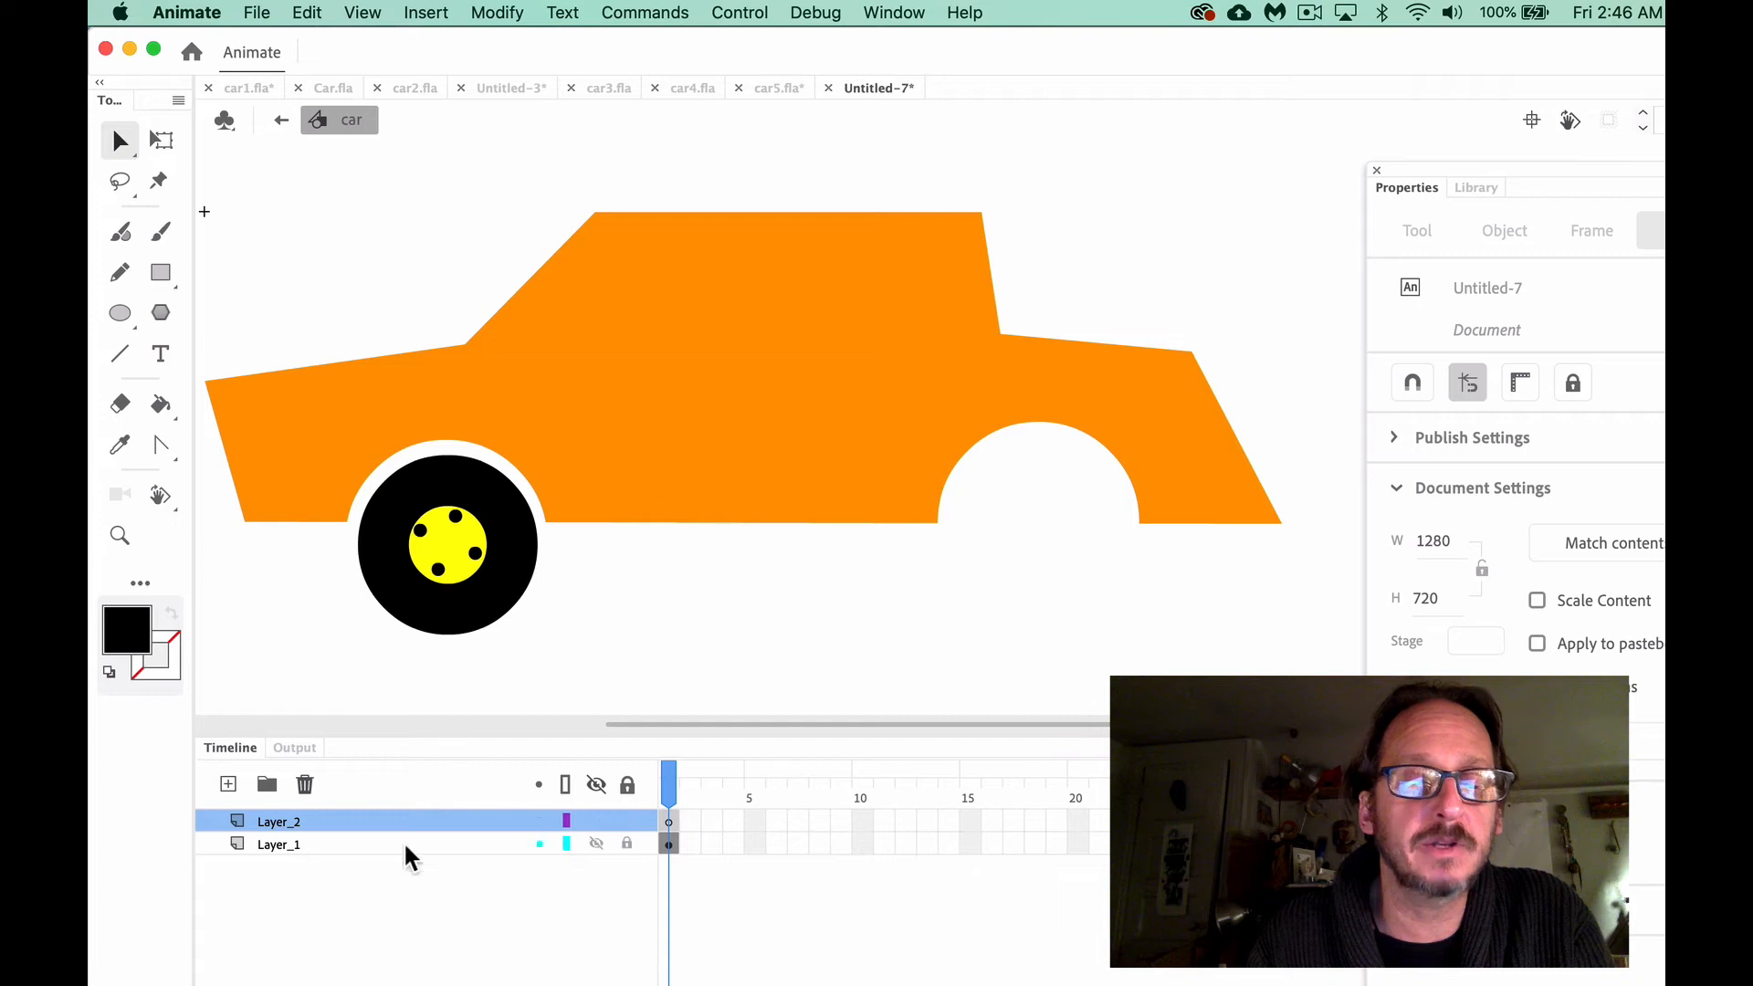
left_click(684, 473)
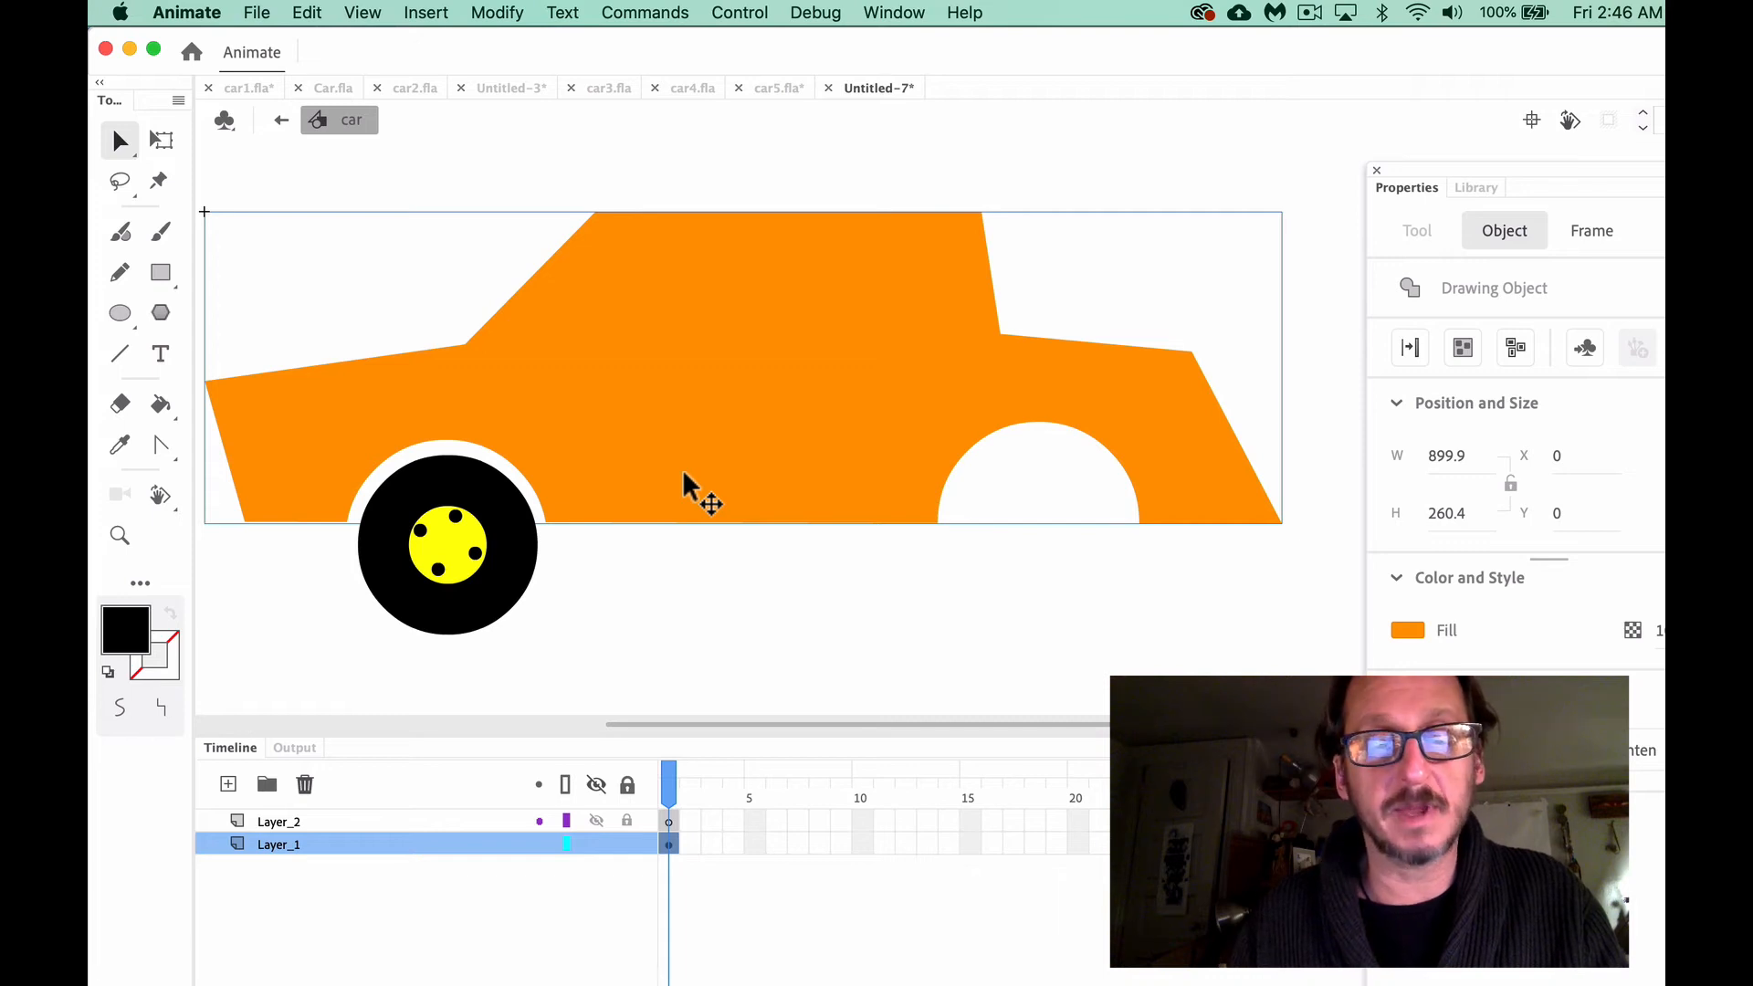
key("Delete")
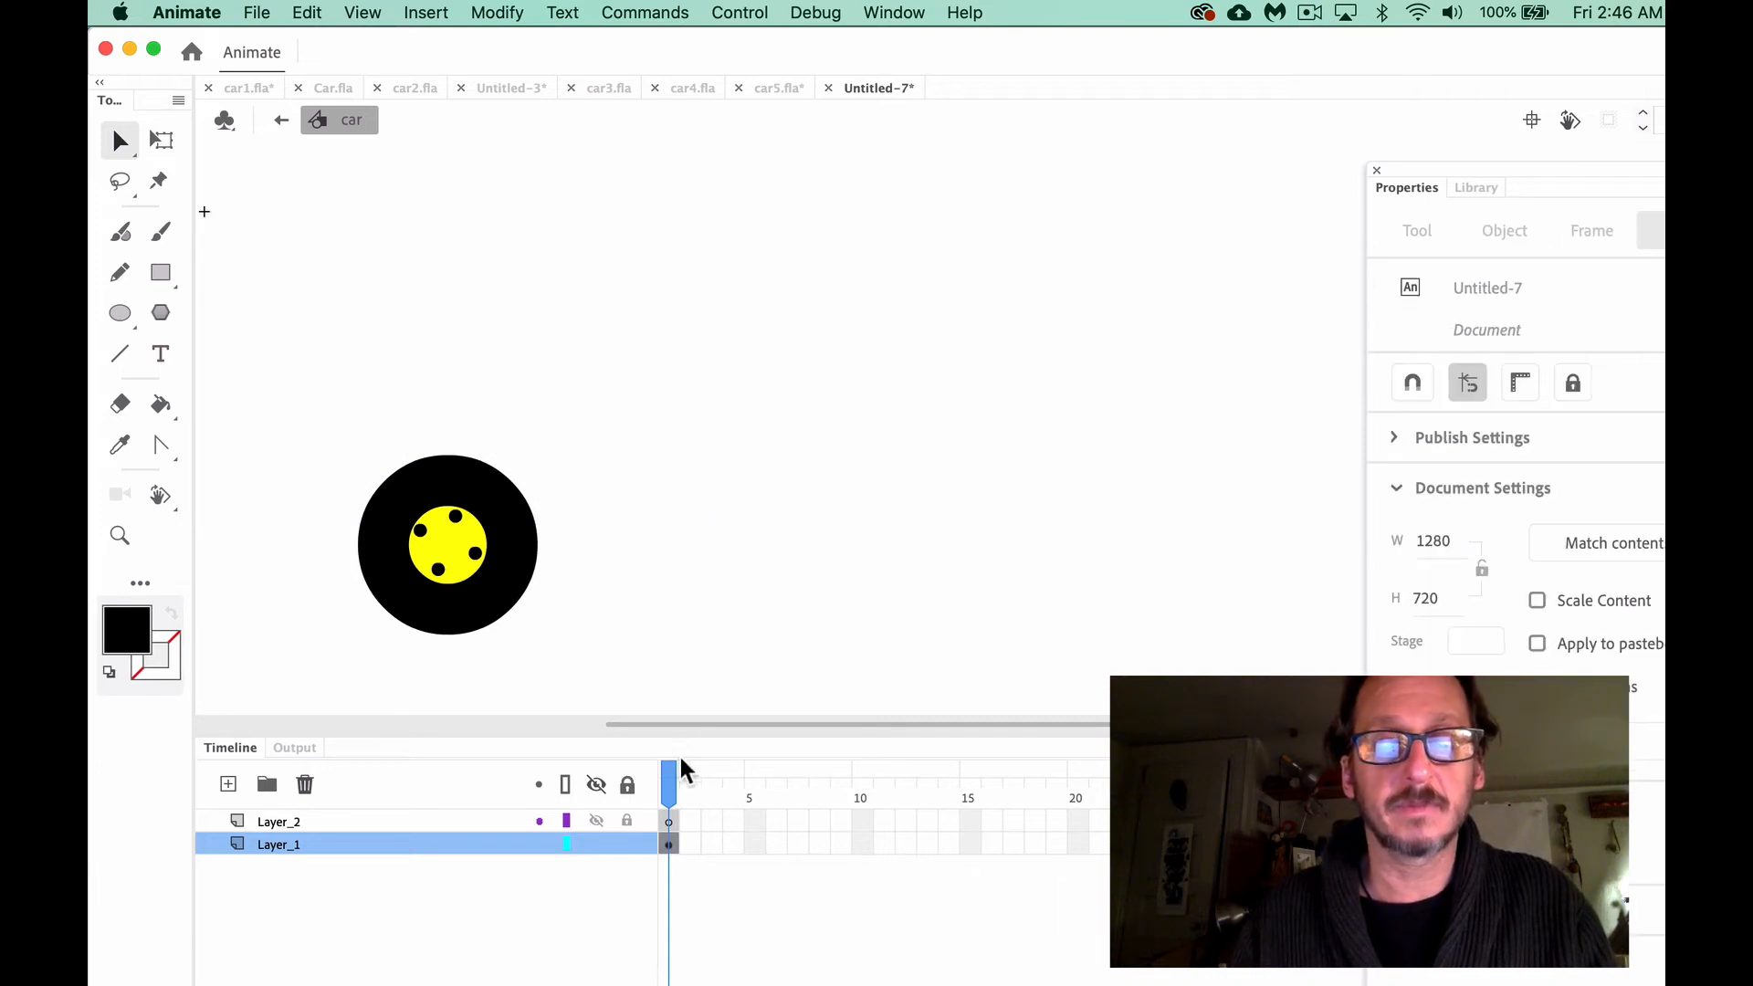
left_click(668, 820)
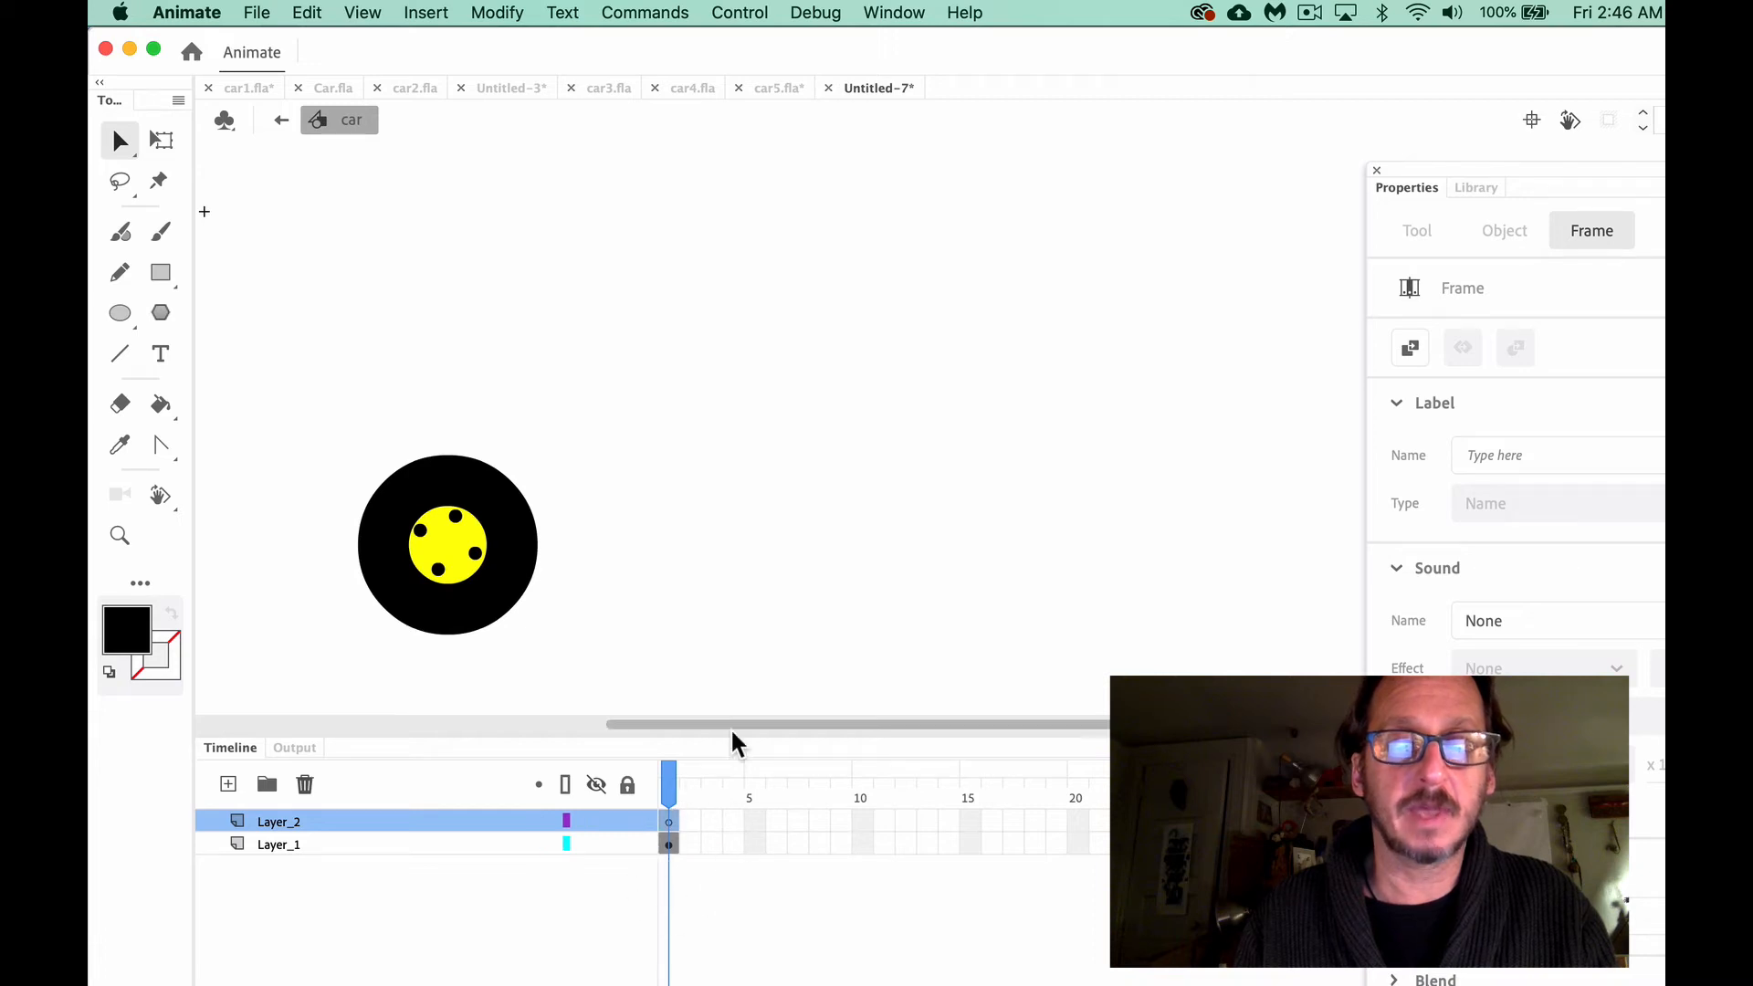
left_click(310, 13)
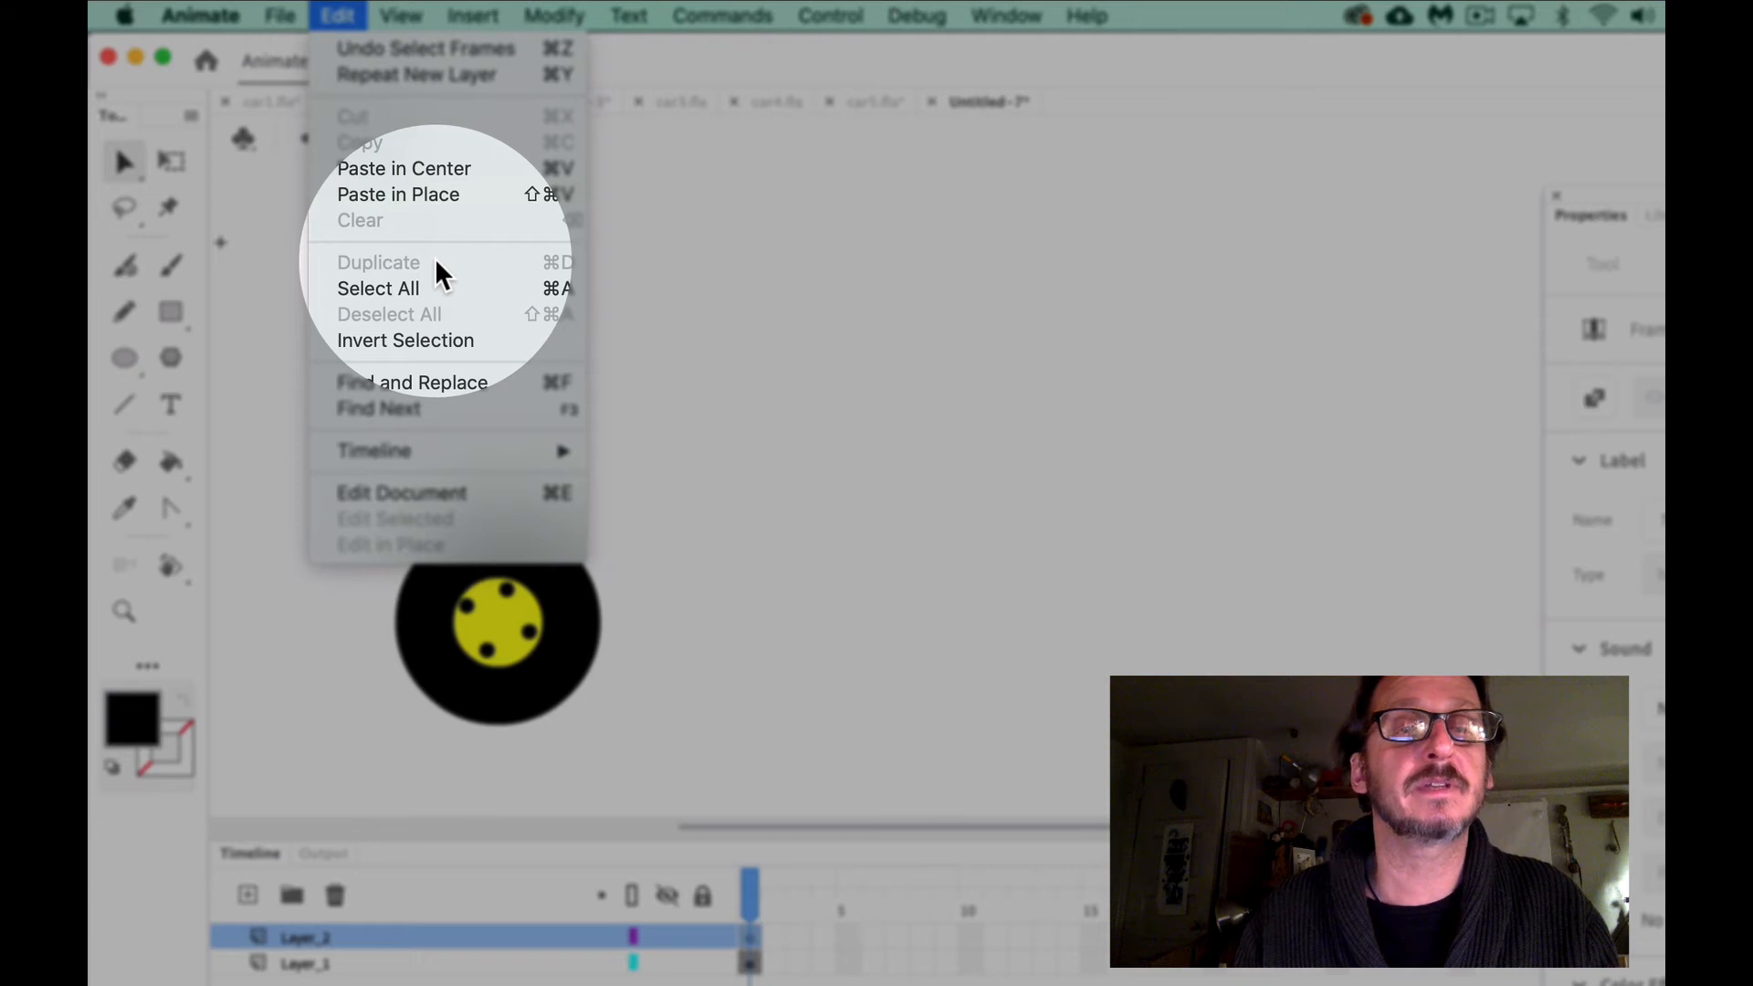
left_click(546, 195)
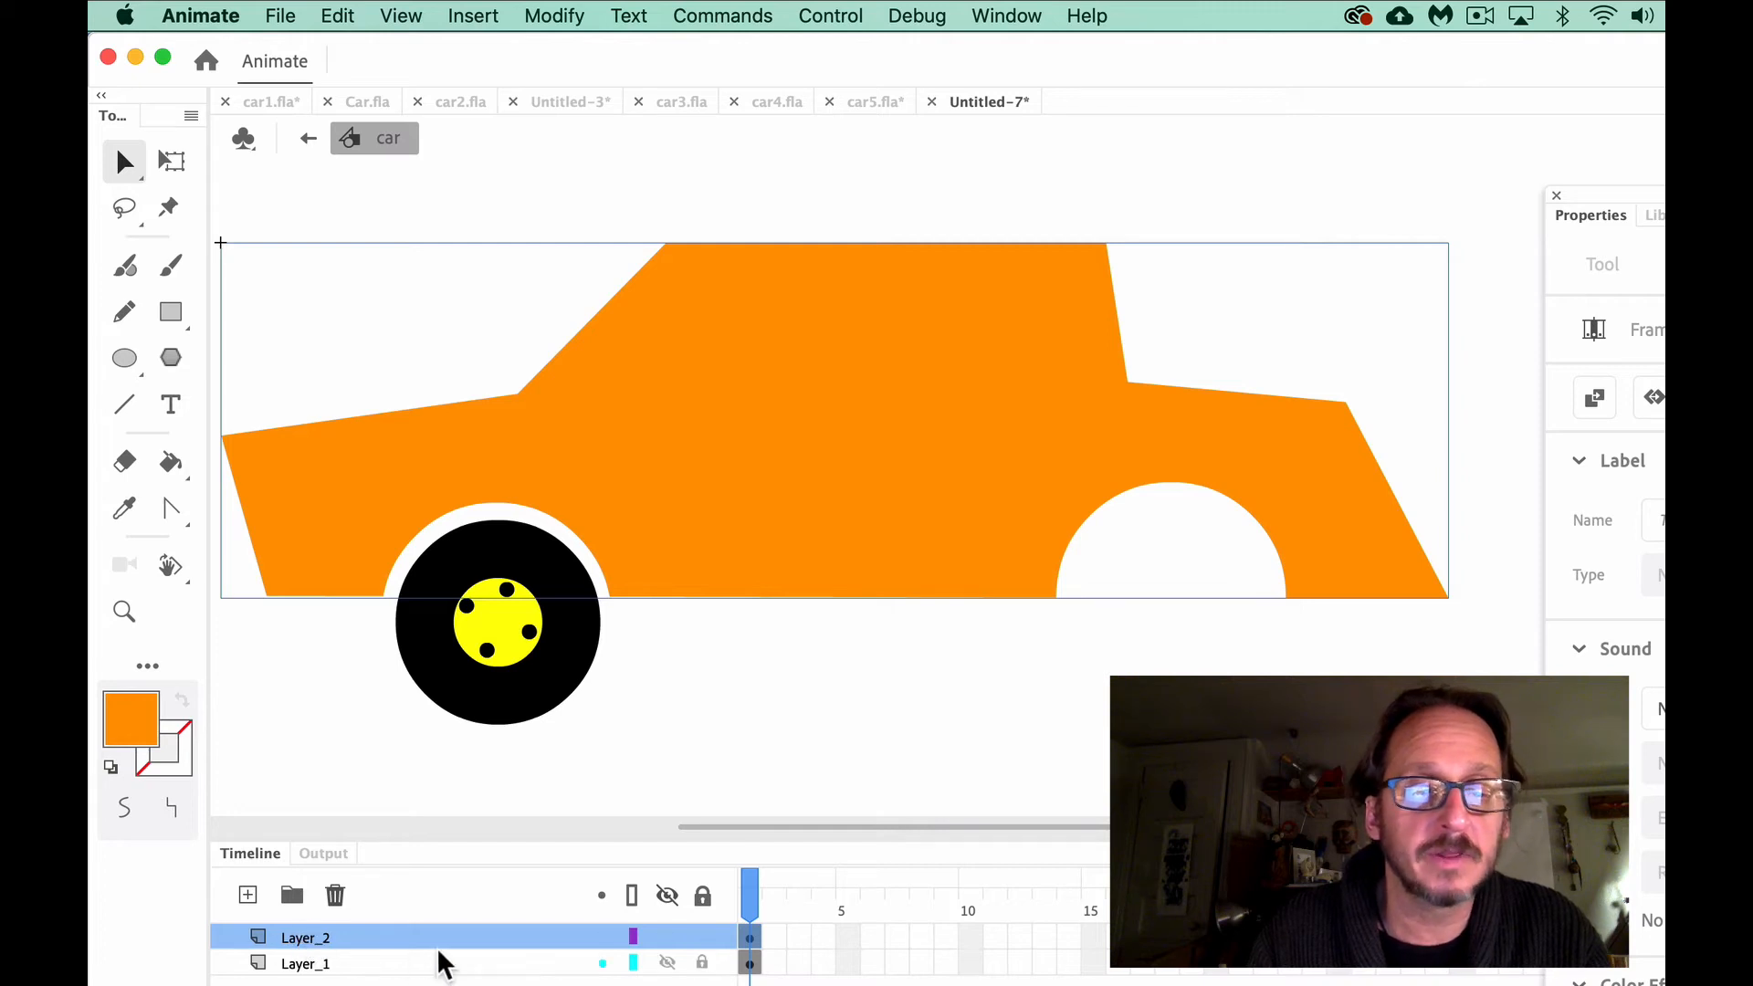
Toggle the new upper layer's visibility to check that it holds the car body, and rename it carbody
left_click(670, 935)
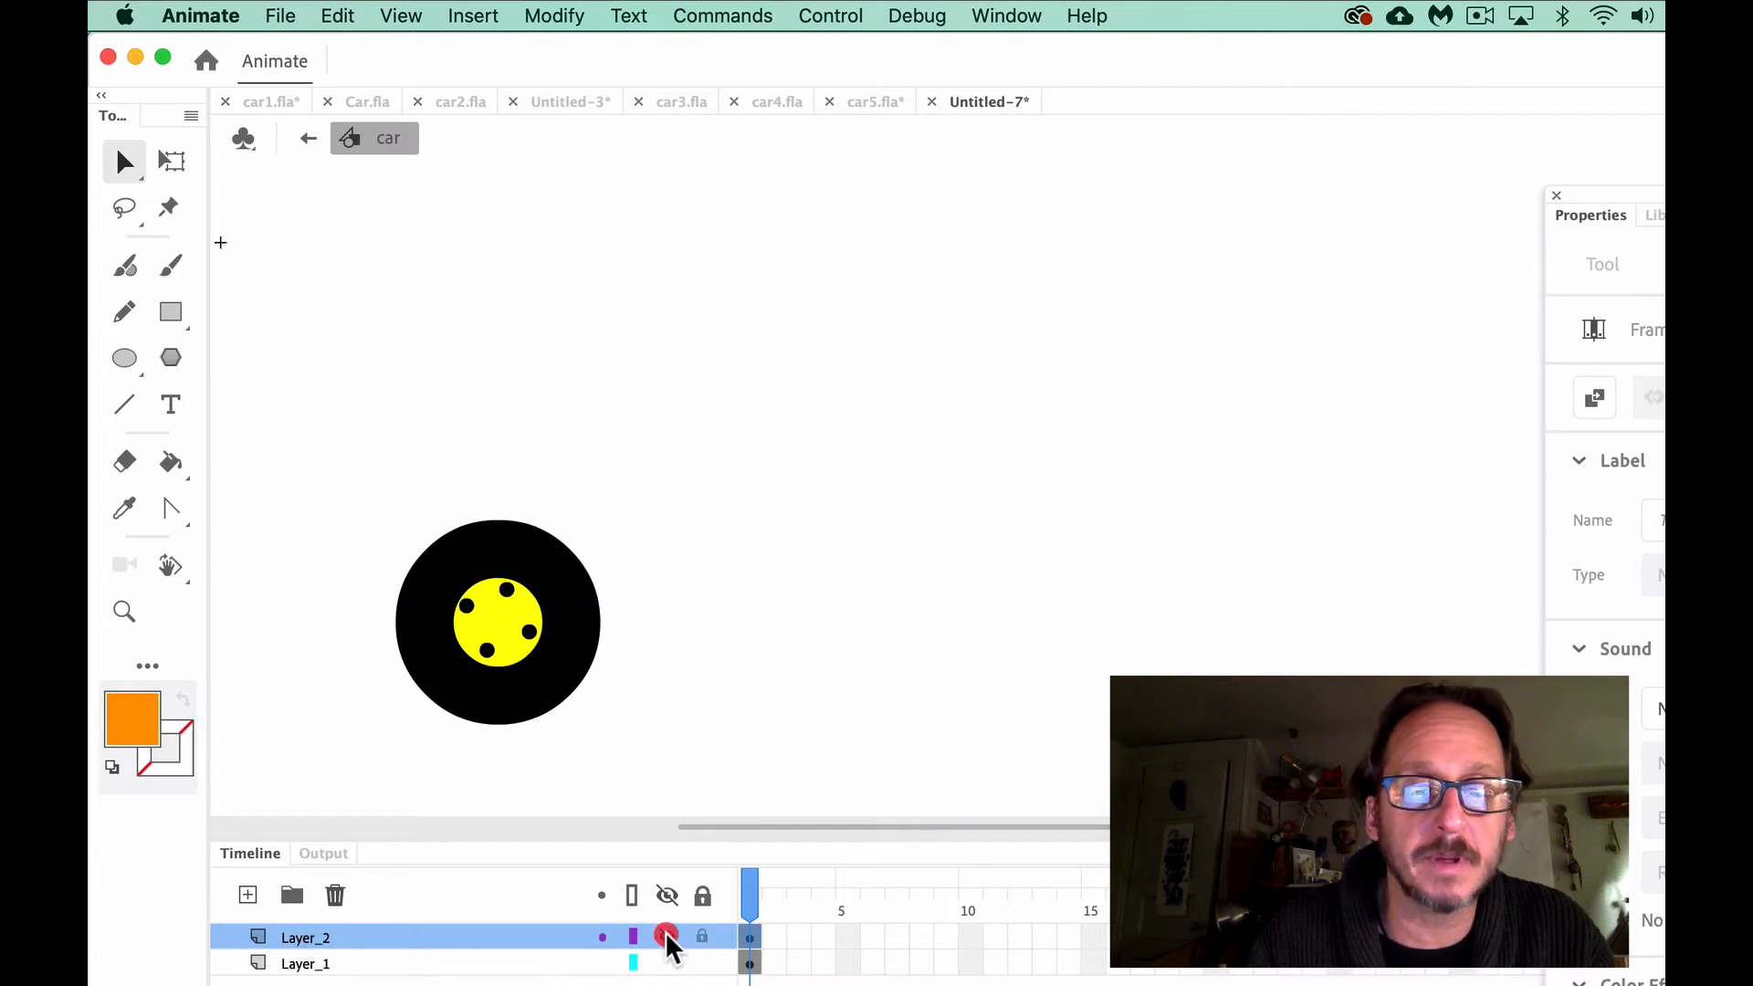
left_click(667, 935)
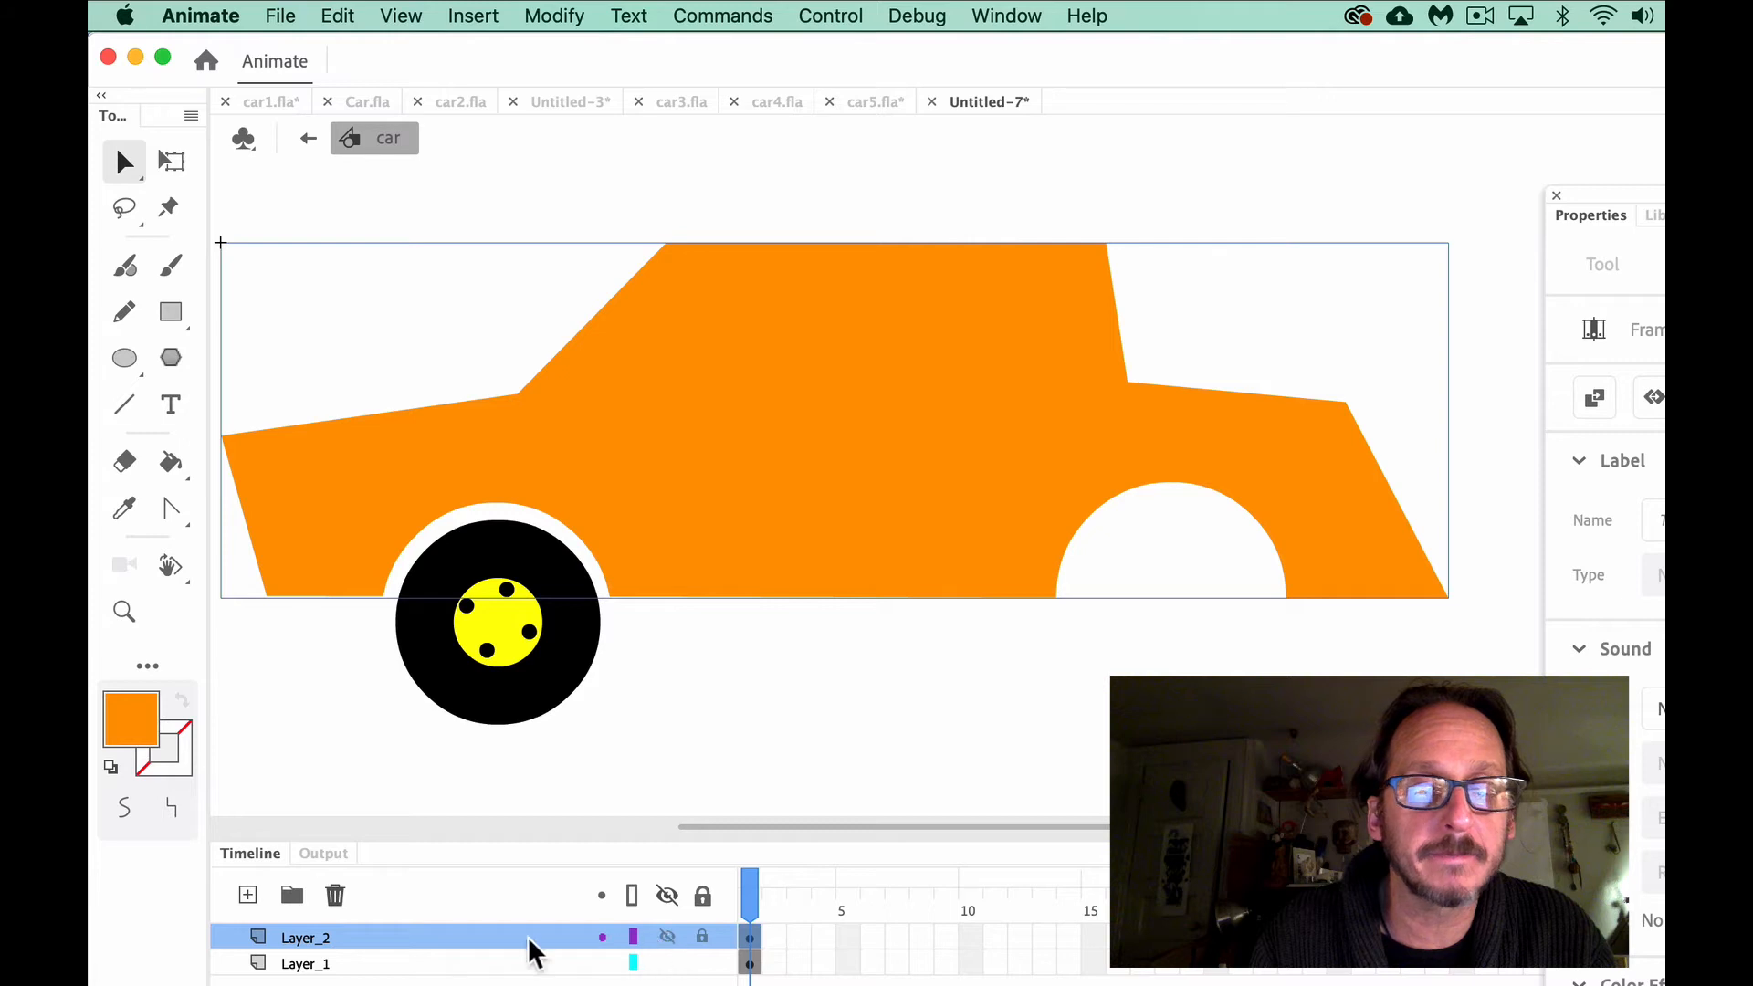
left_click(303, 937)
double_click(304, 938)
type("carbody")
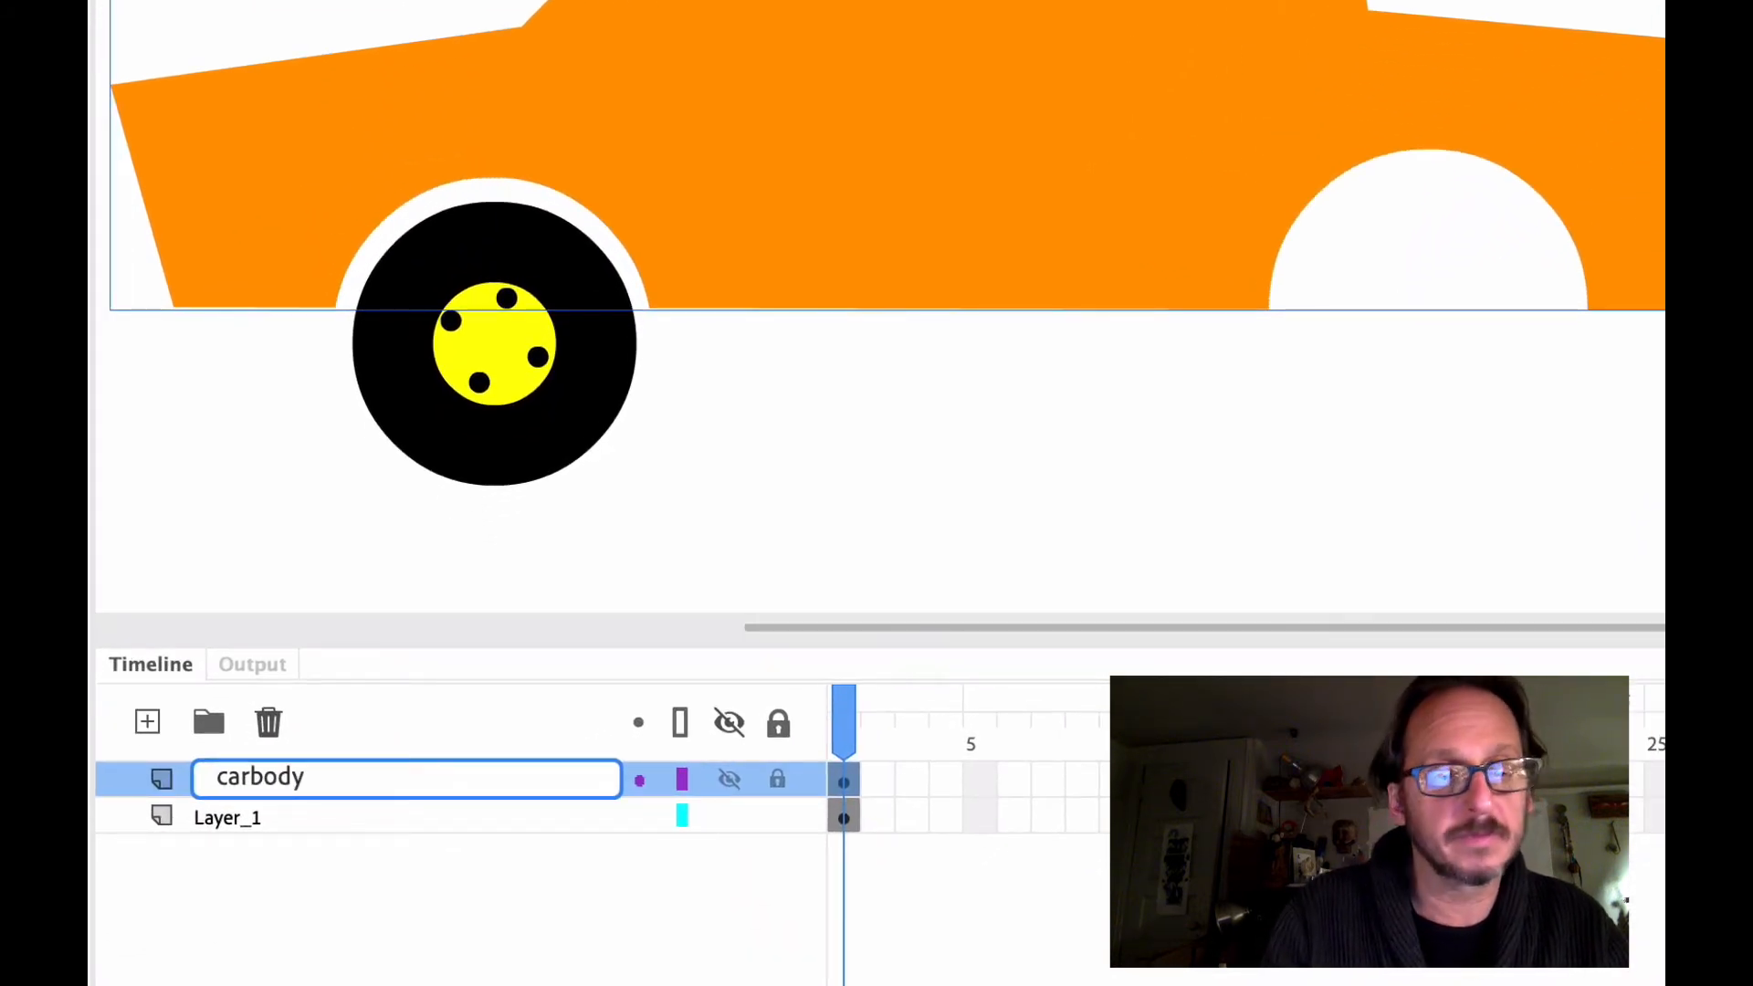
left_click(517, 888)
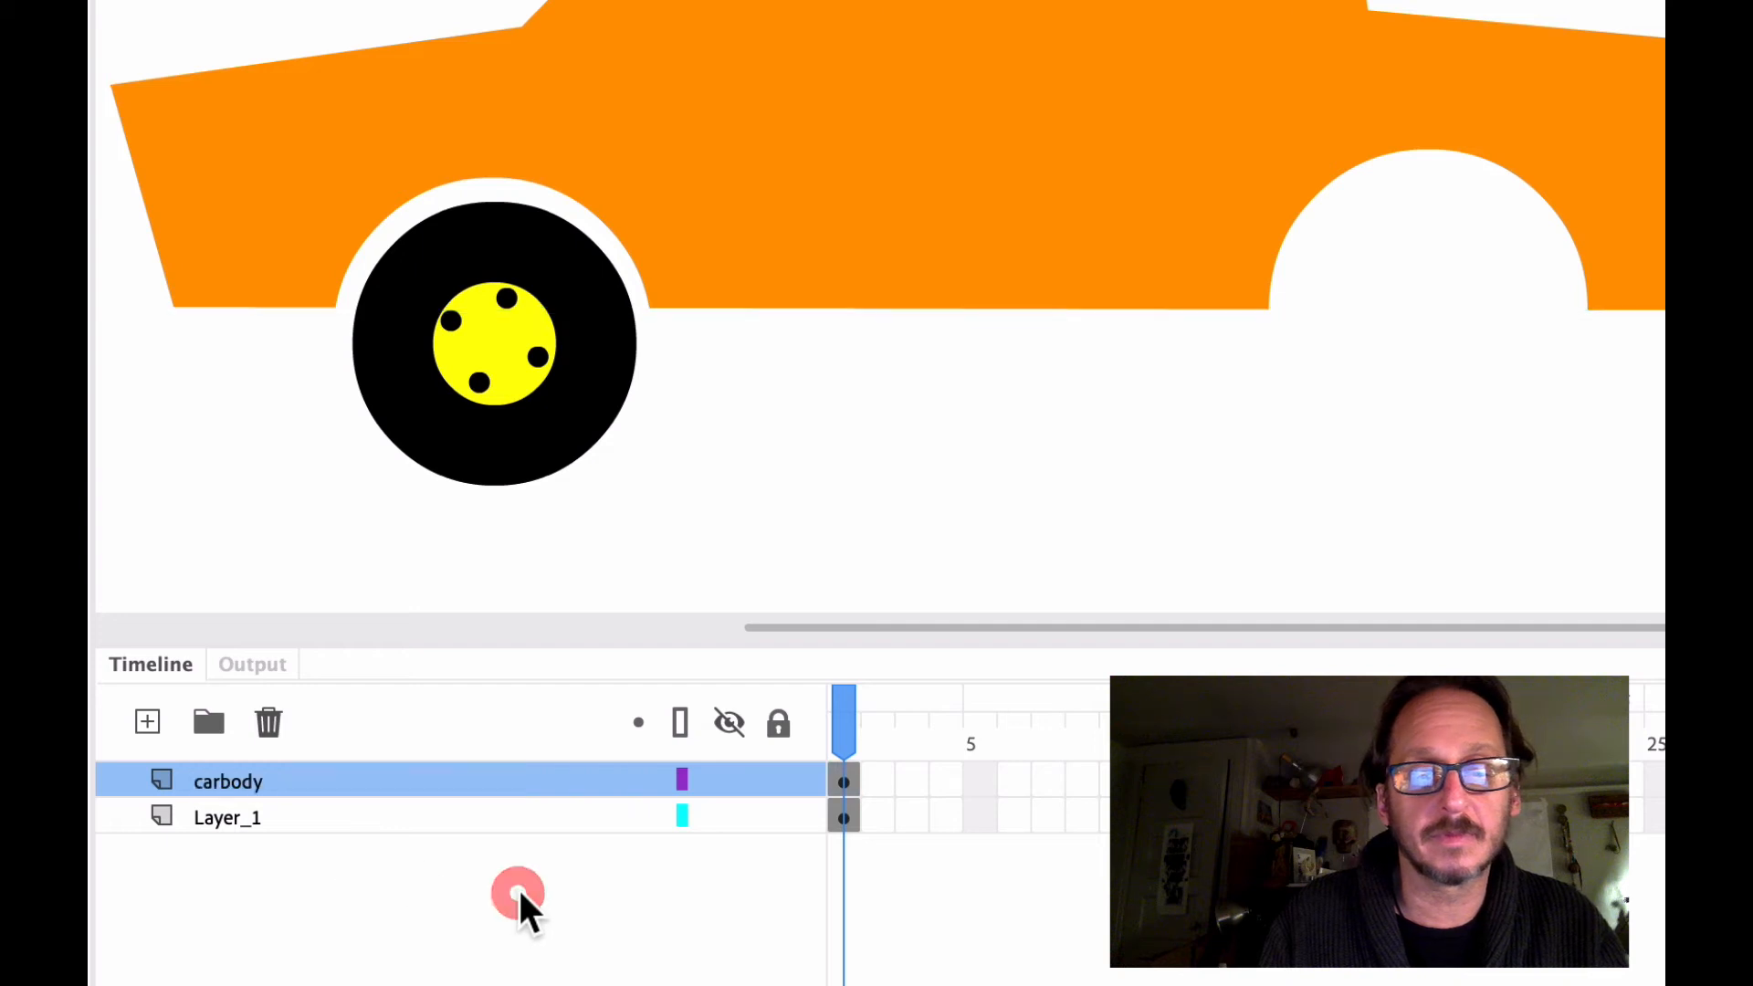
Toggle Layer_1's visibility to check that it holds the wheel, and rename the layer front_wheel
left_click(729, 815)
left_click(729, 815)
left_click(729, 816)
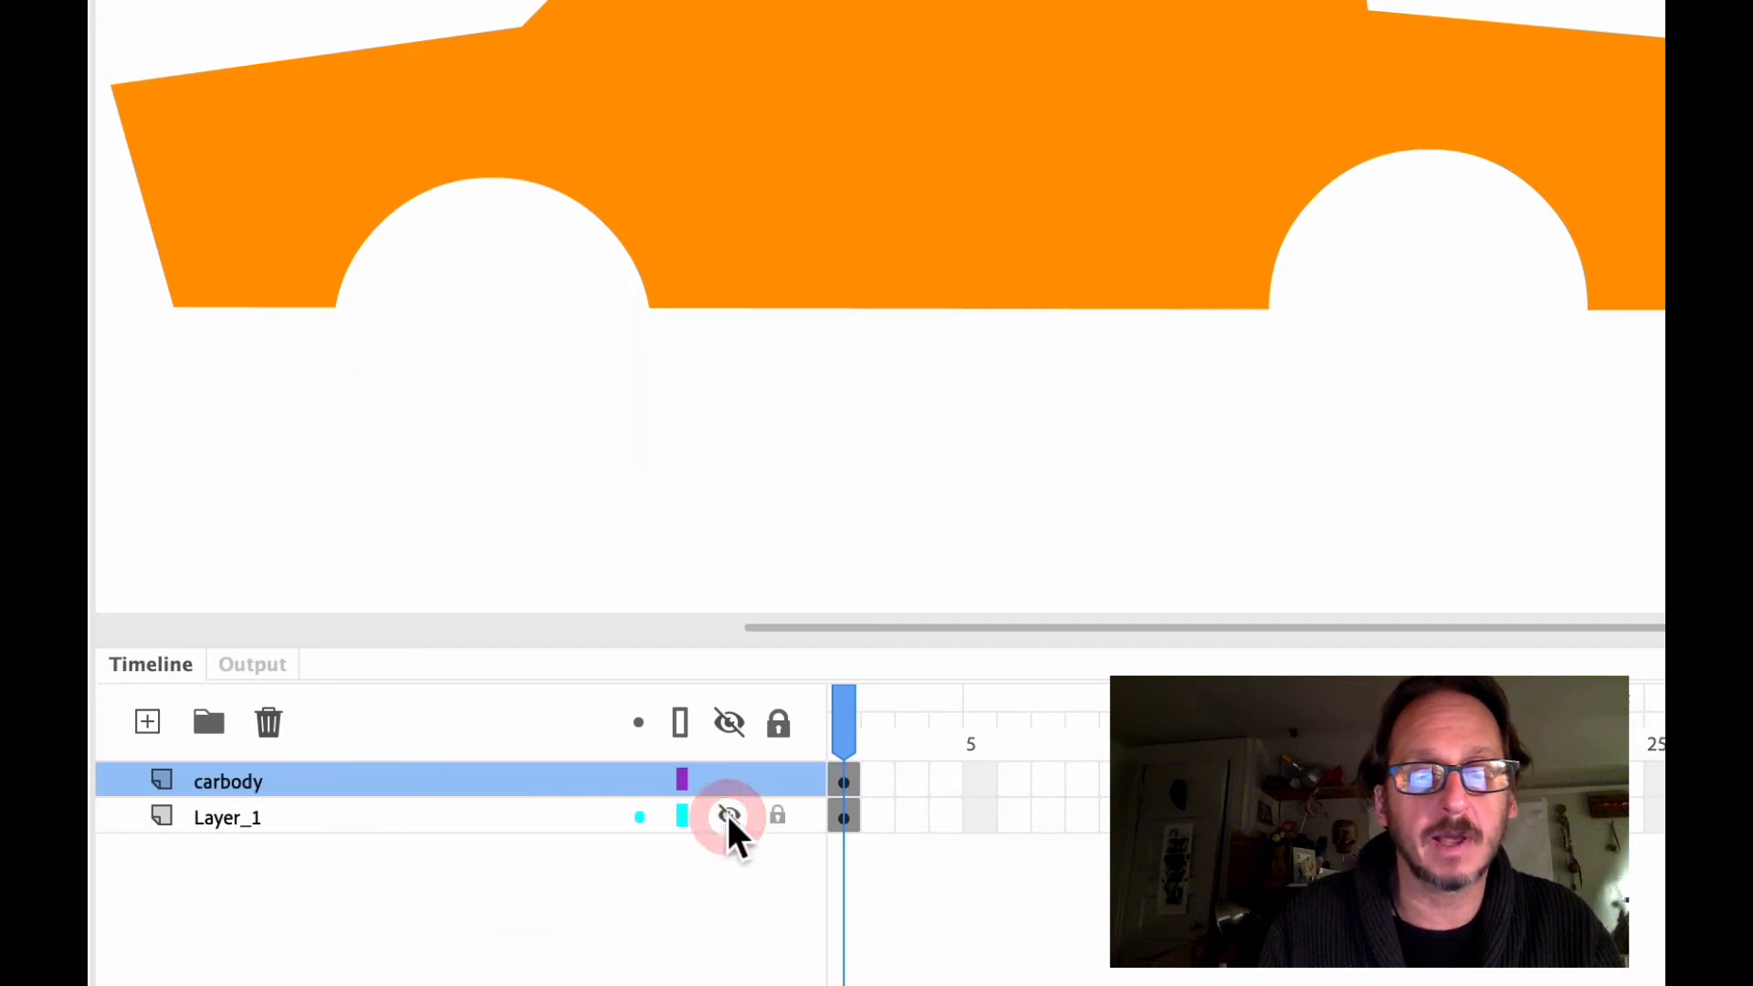
left_click(729, 815)
double_click(226, 819)
type("wheel")
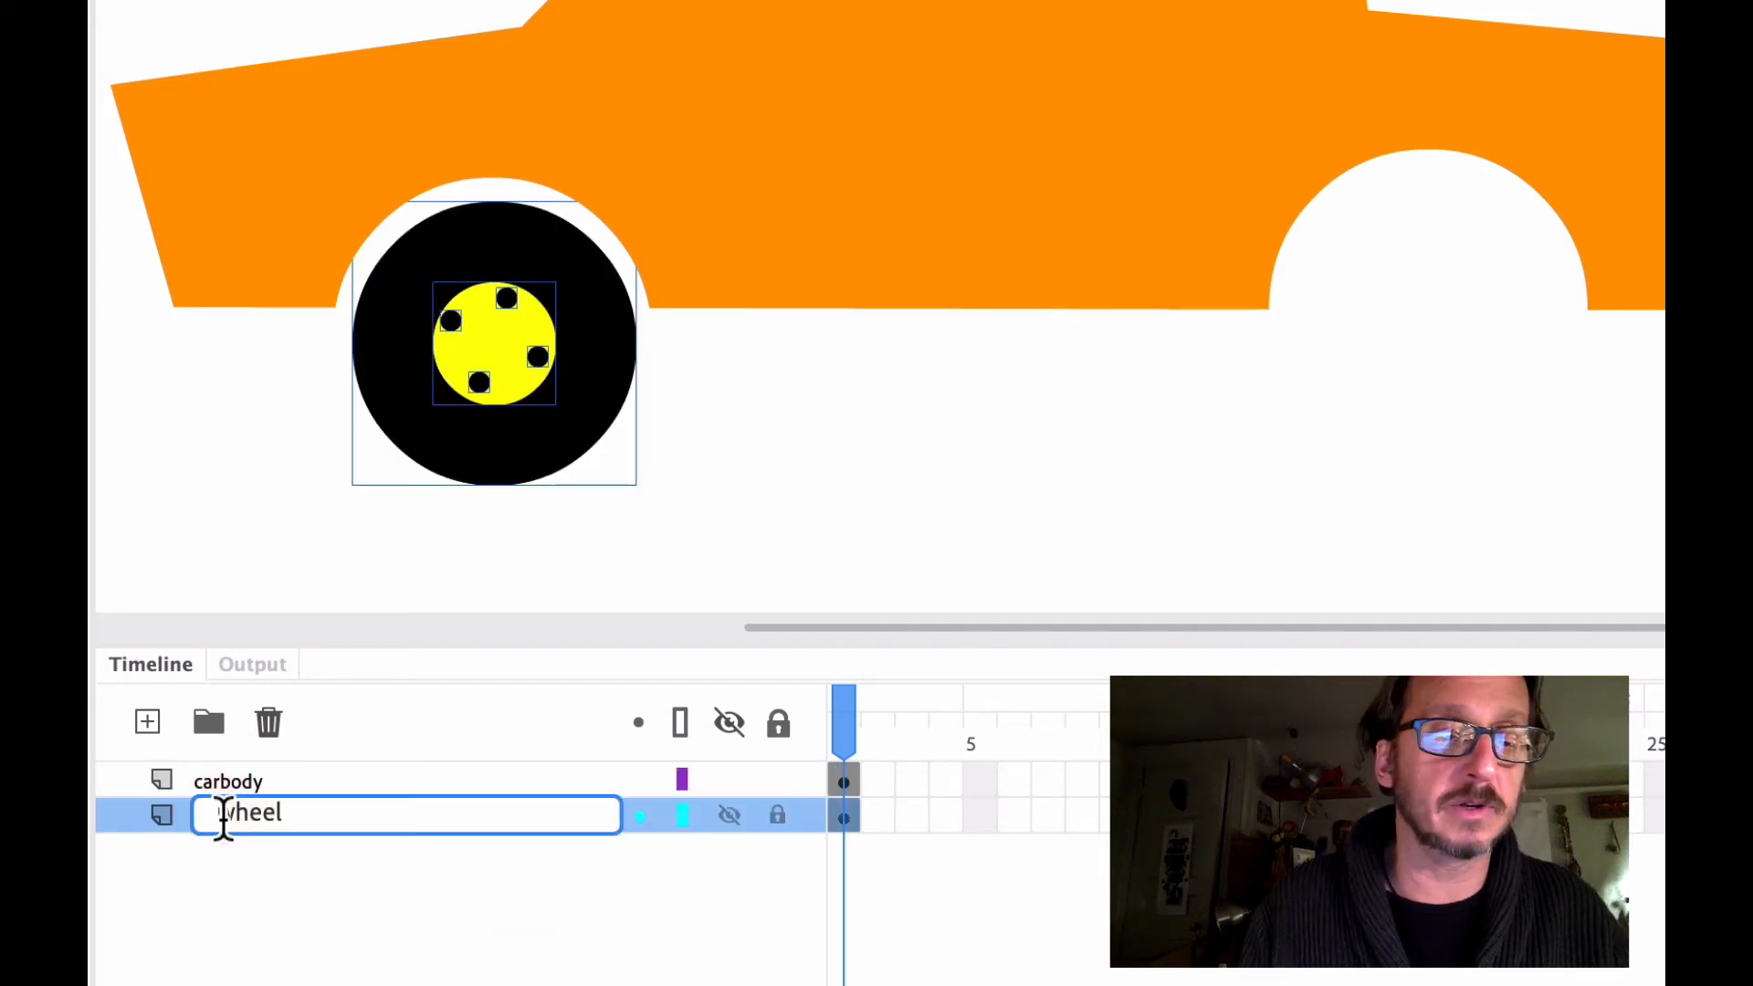
left_click(224, 813)
type("front_")
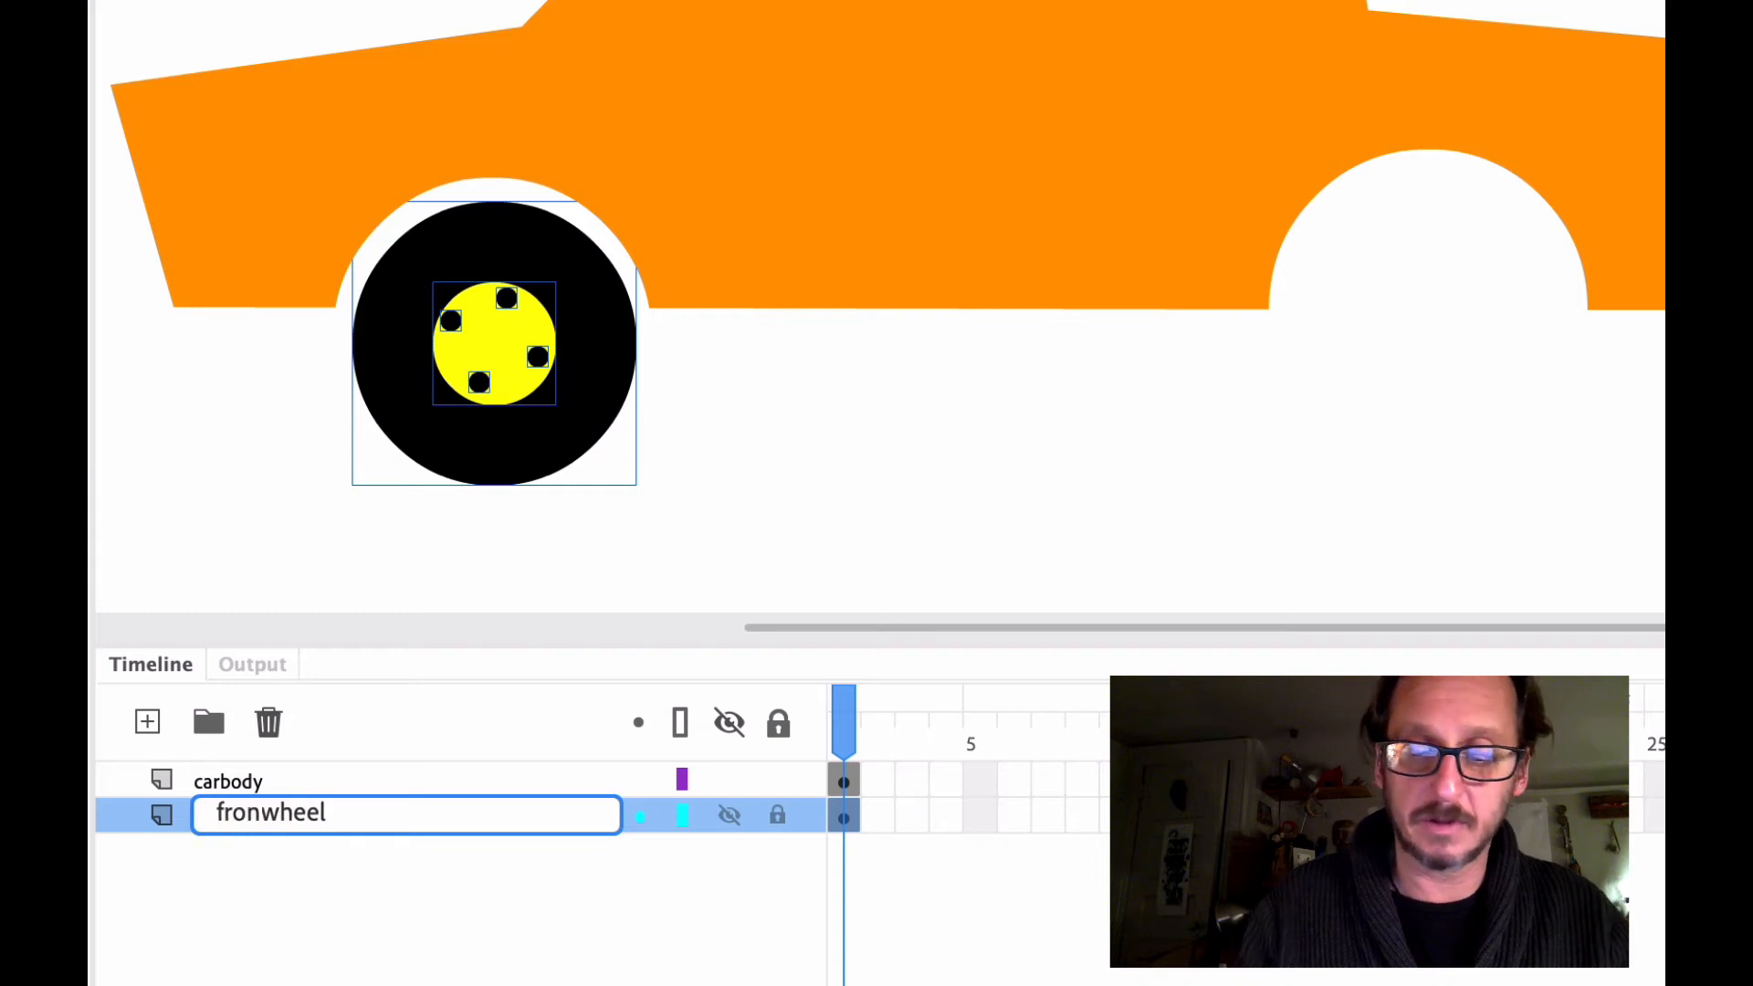
left_click(281, 923)
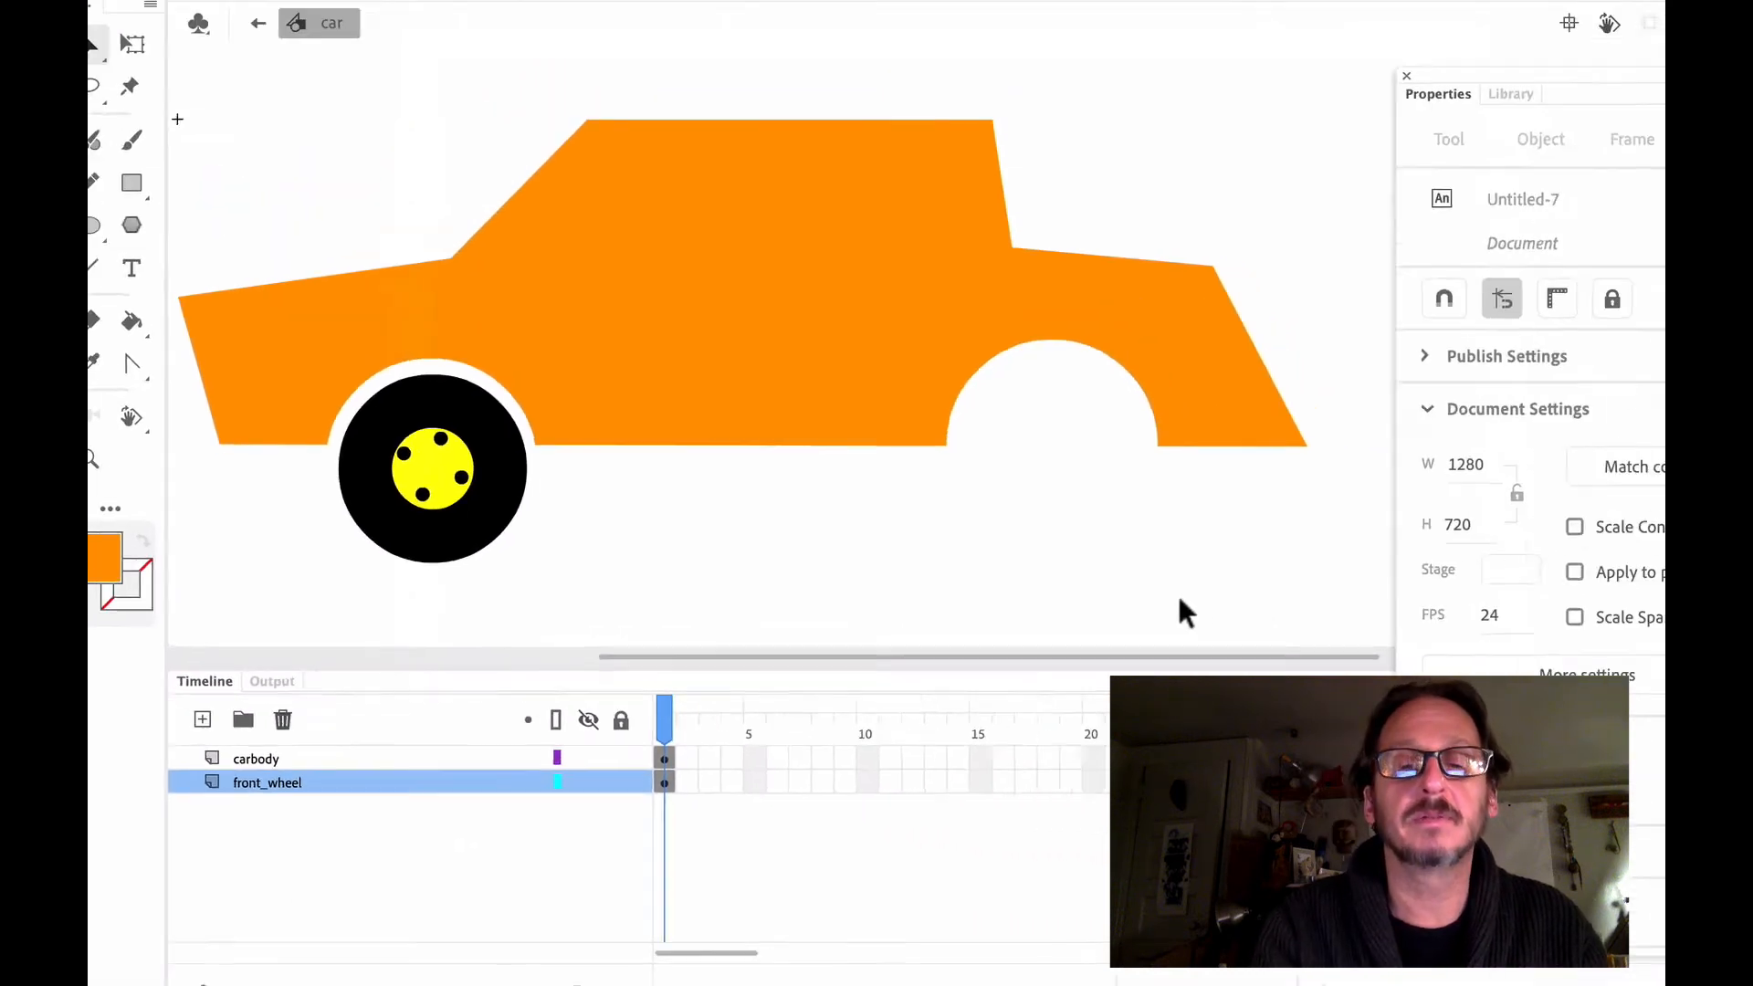
Save the document as car6.fla in the Cars2020 folder using the Animate Document format
key("super+s")
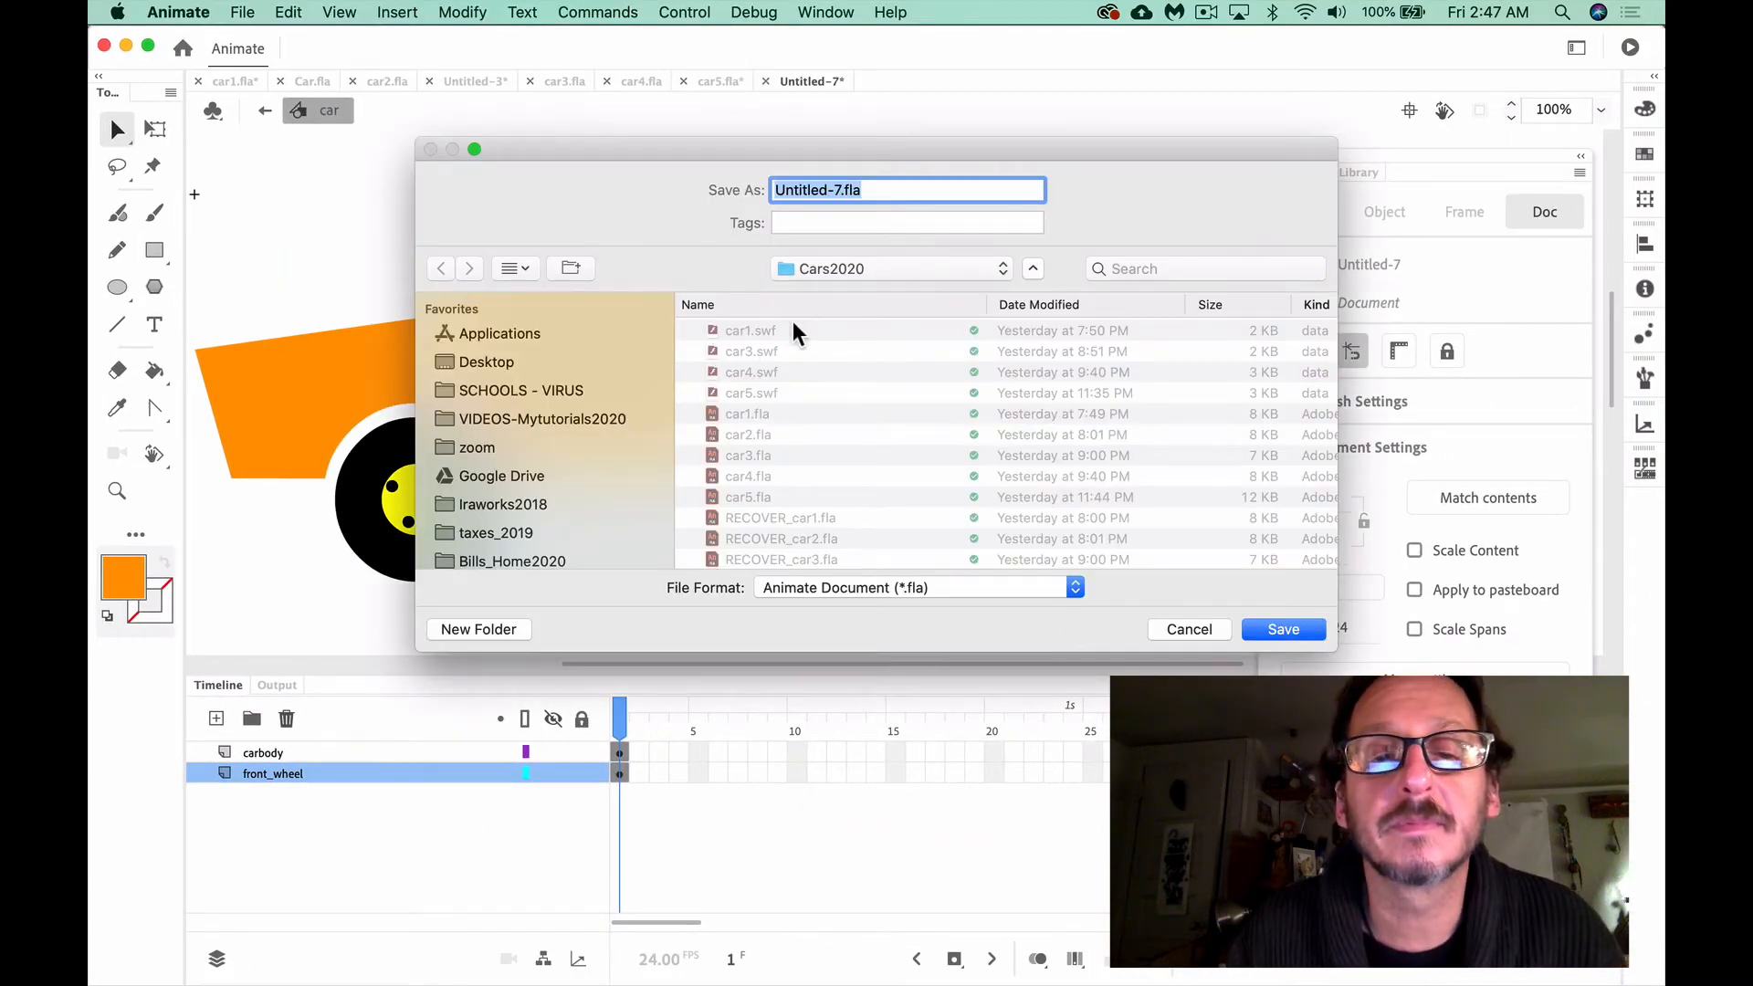
type("car6")
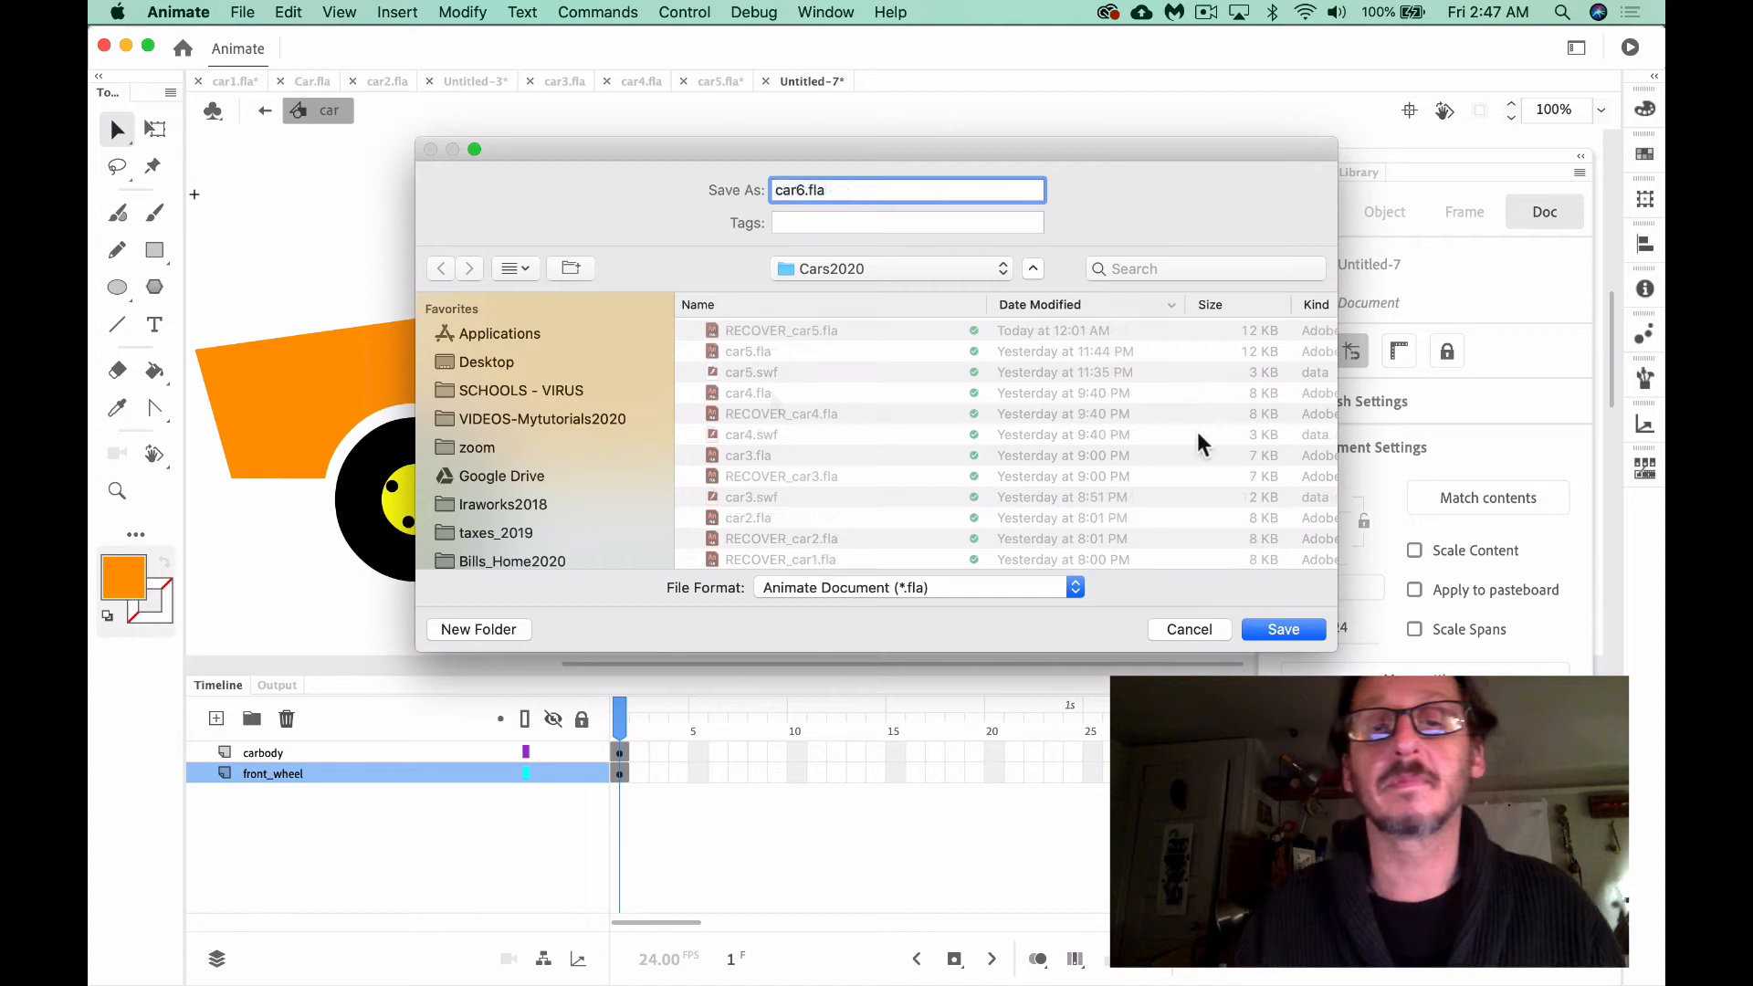
left_click(1284, 630)
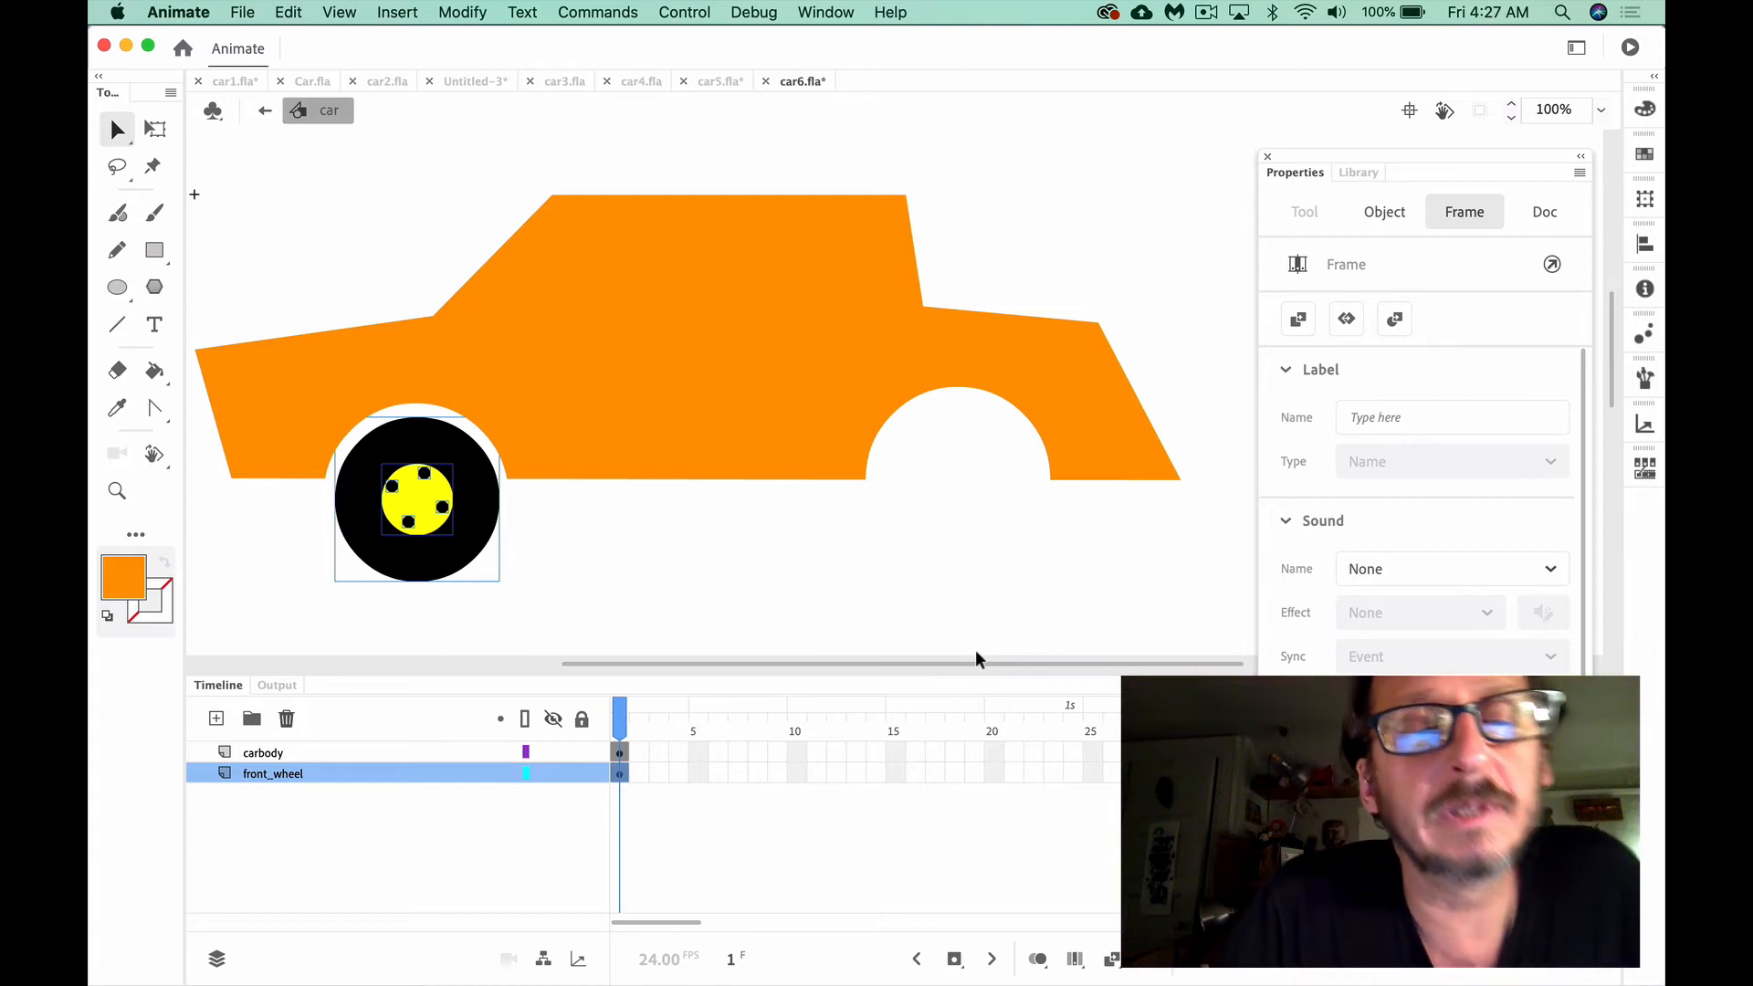
Shift the black wheel circle away from its hub by itself and undo the move
left_click(579, 581)
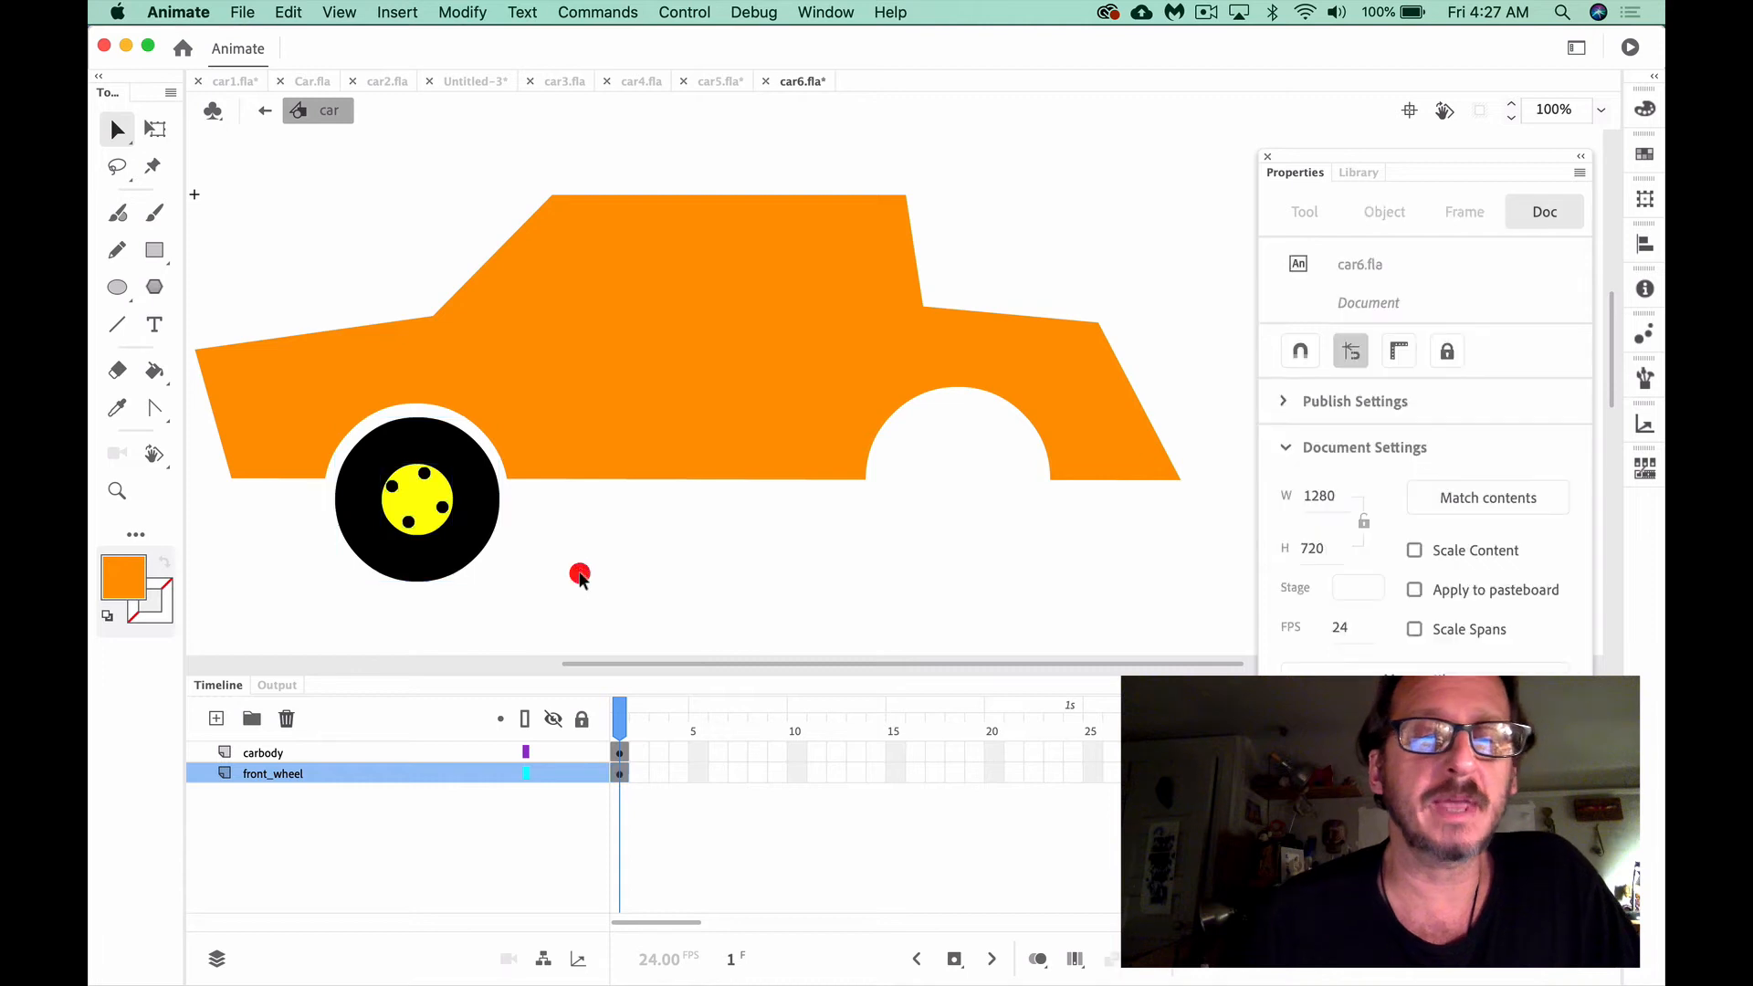
left_click_drag(461, 552, 516, 589)
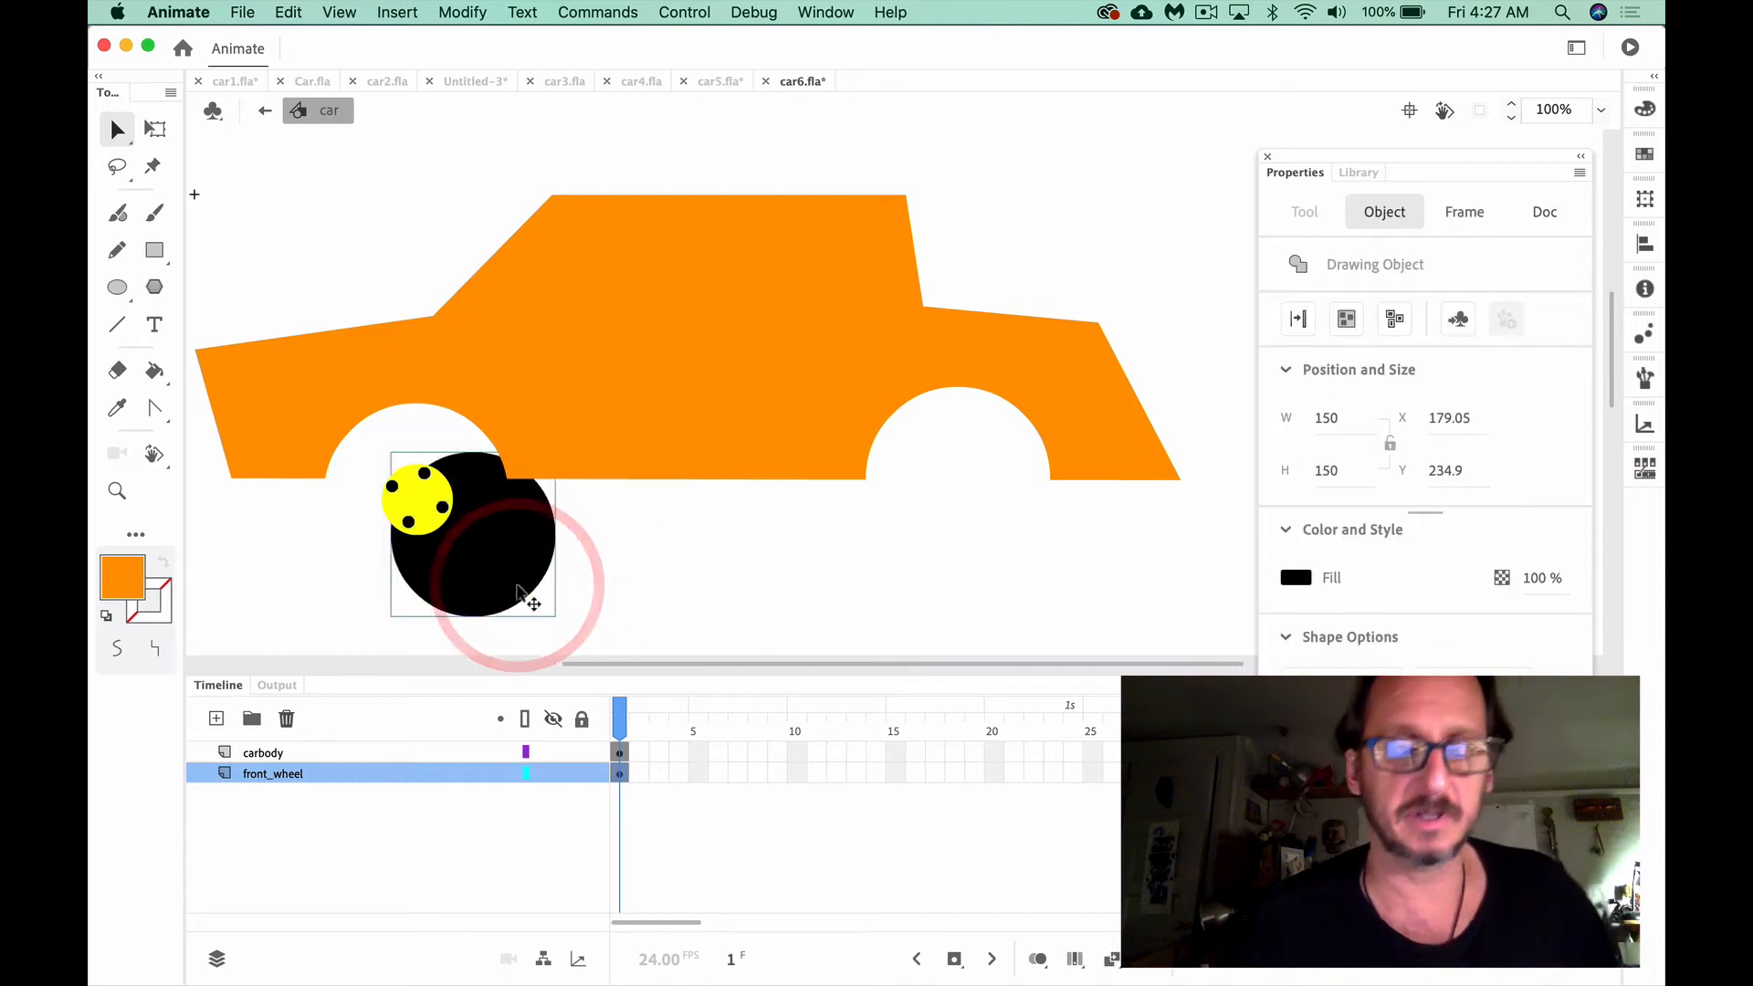
key("super+z")
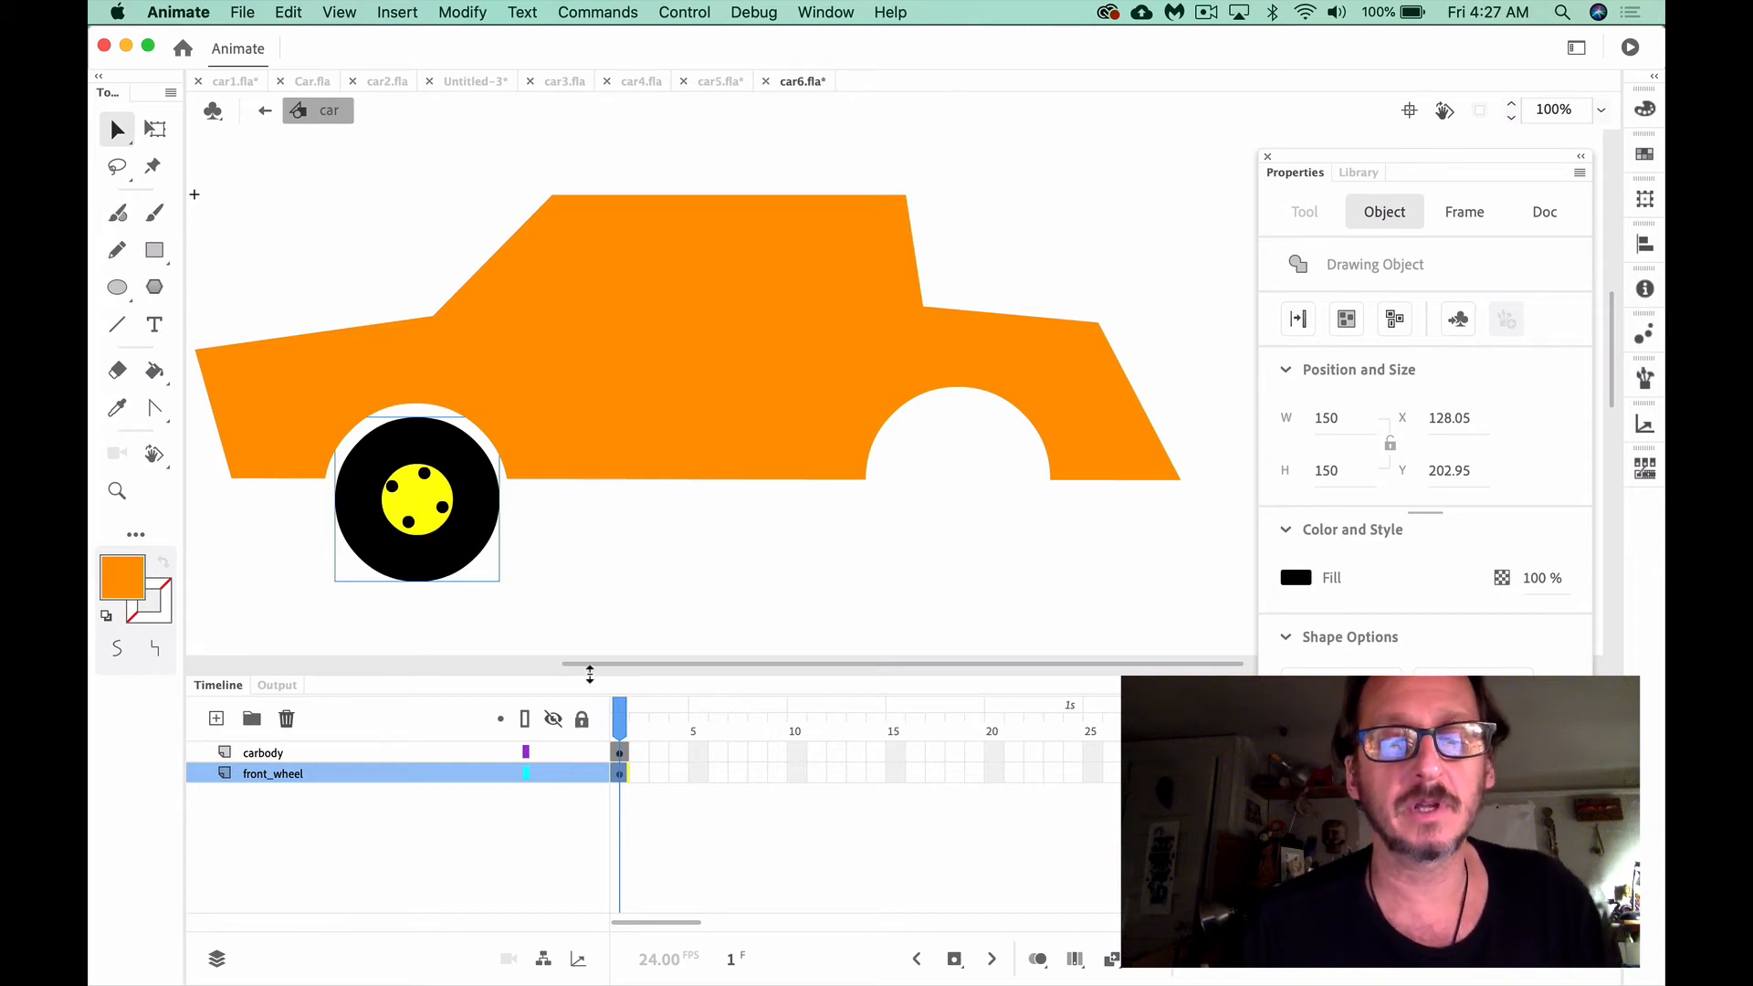
Convert all the wheel artwork on the front_wheel layer's first frame into a Graphic symbol named wheel
left_click(618, 775)
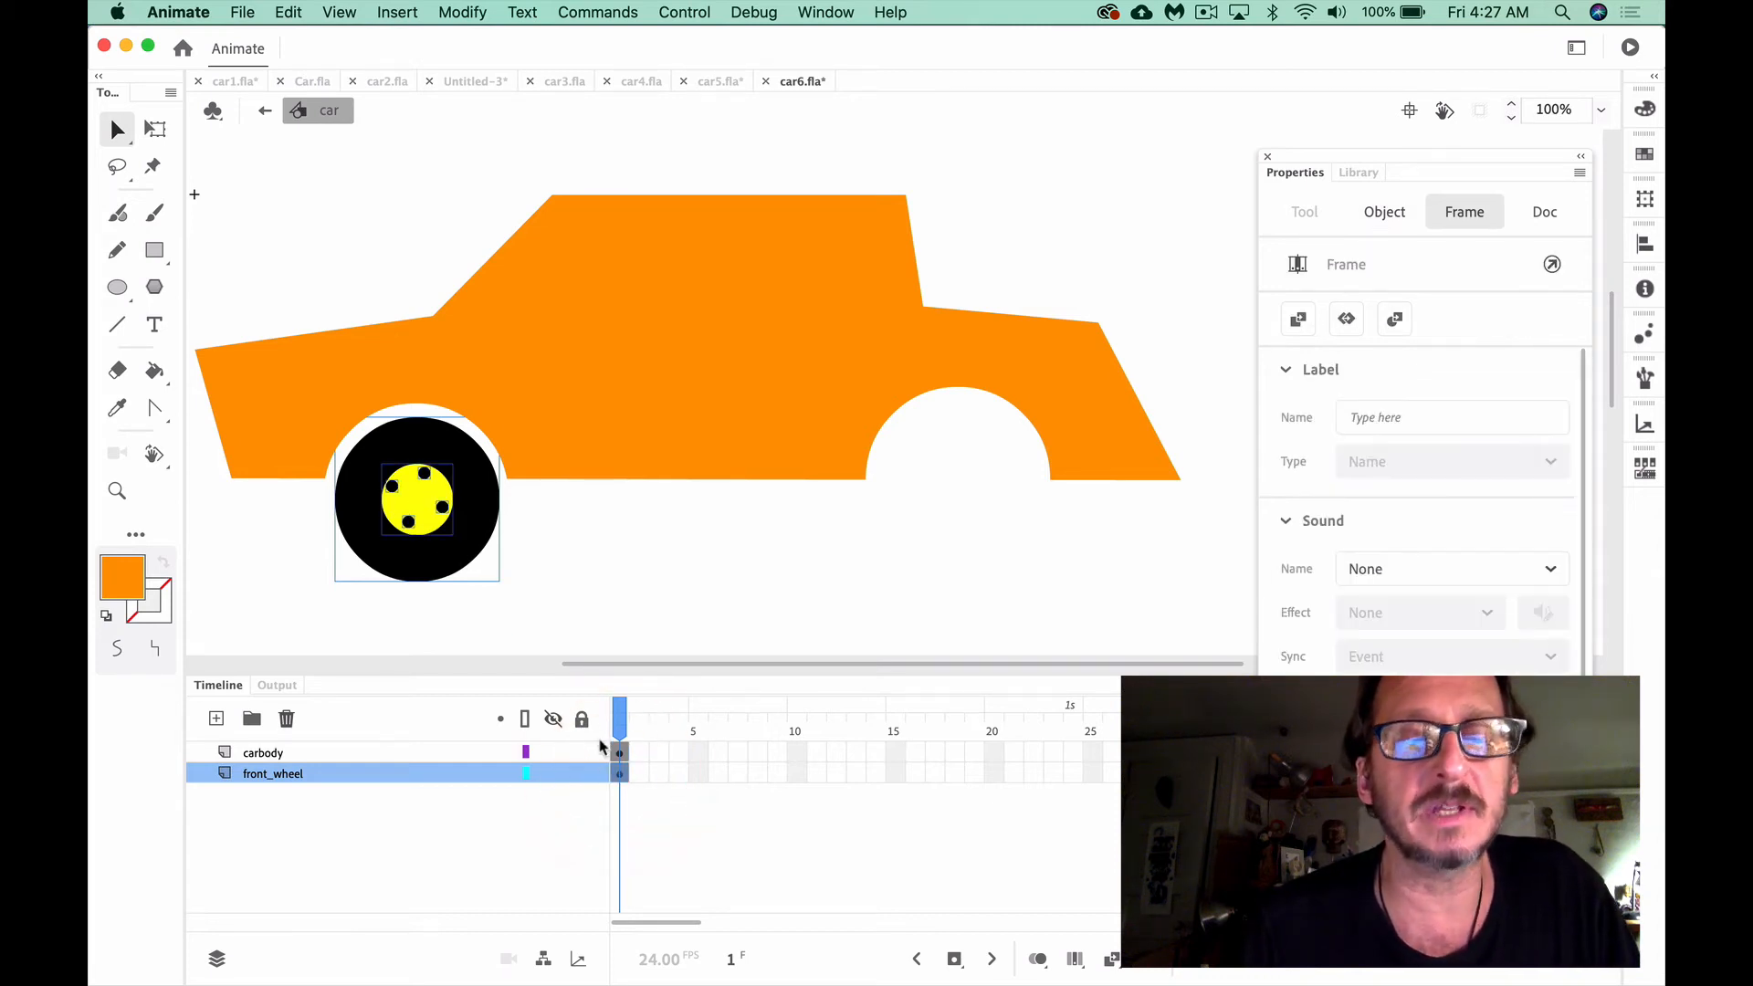
left_click(646, 800)
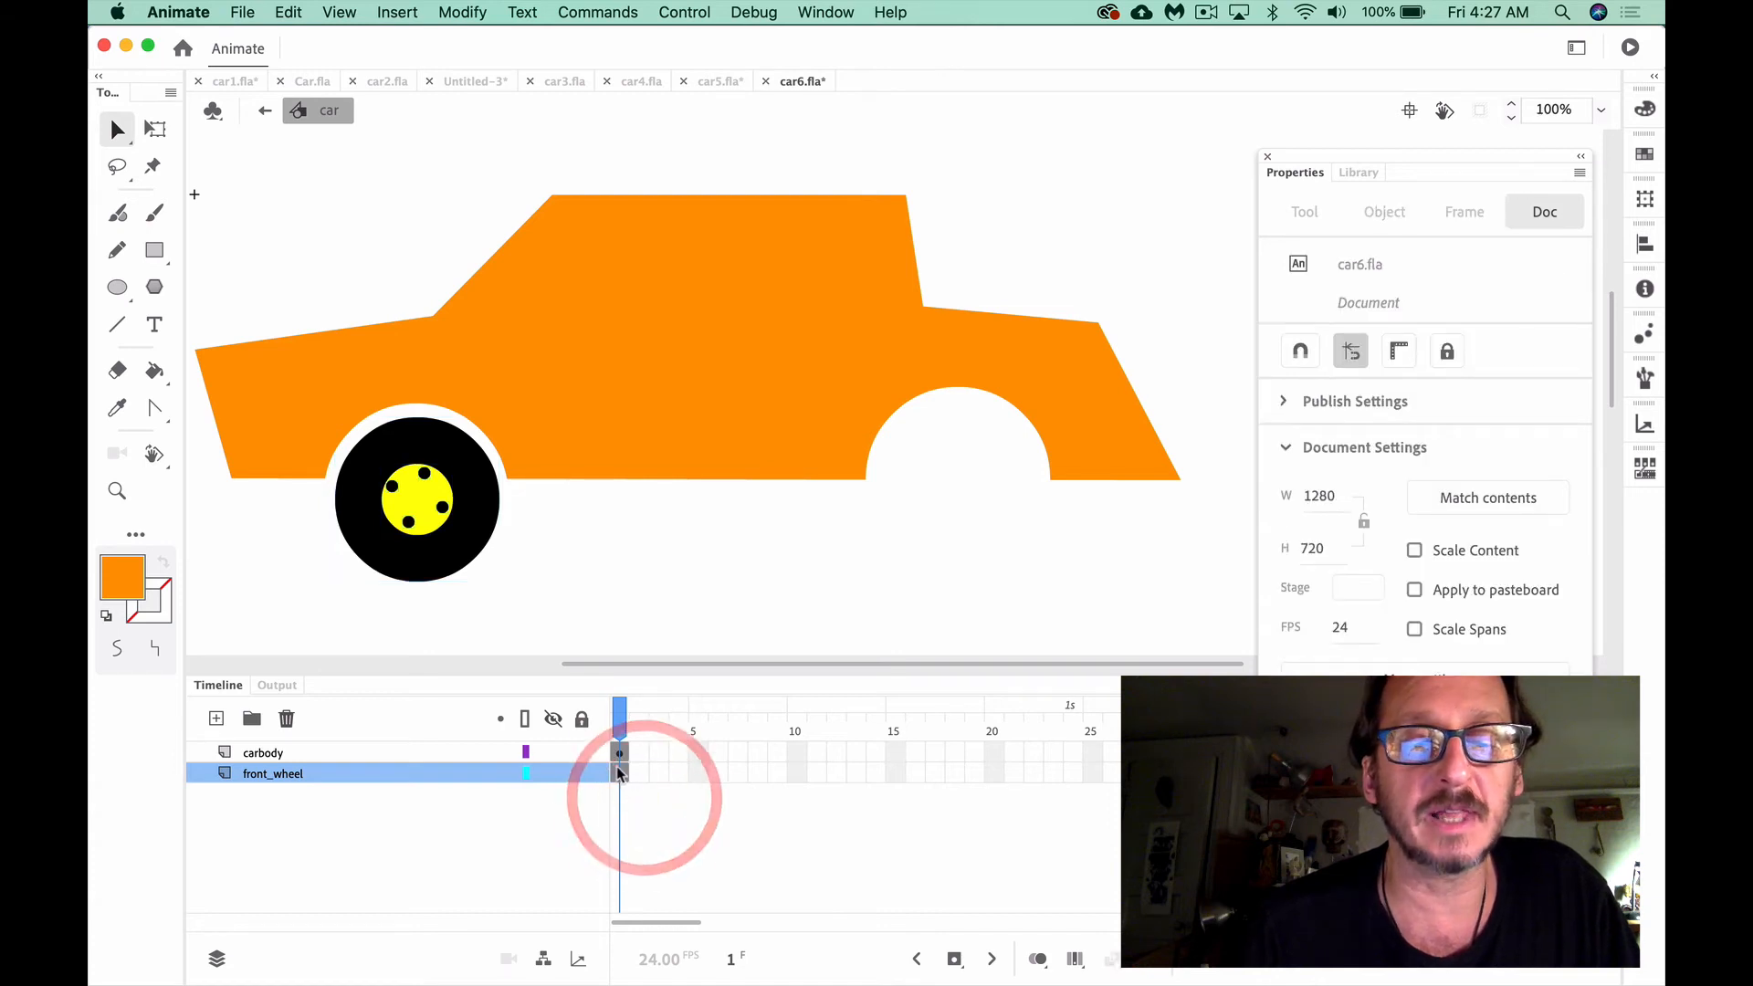
left_click(619, 774)
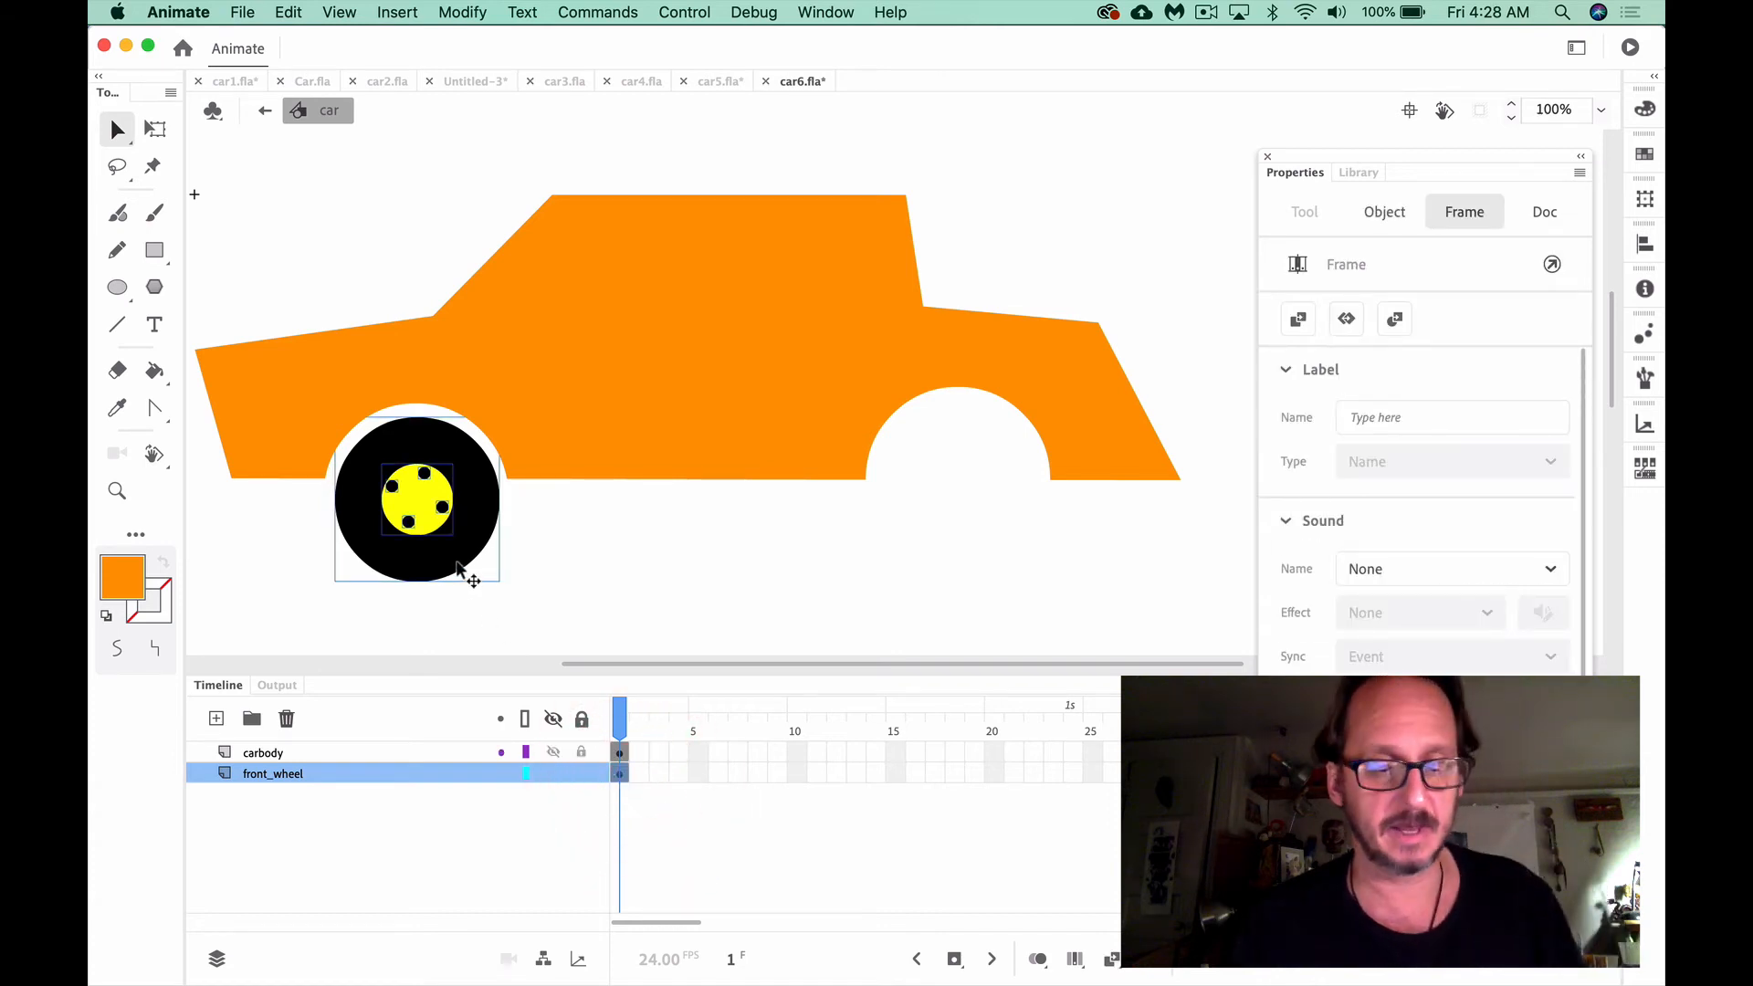
right_click(456, 562)
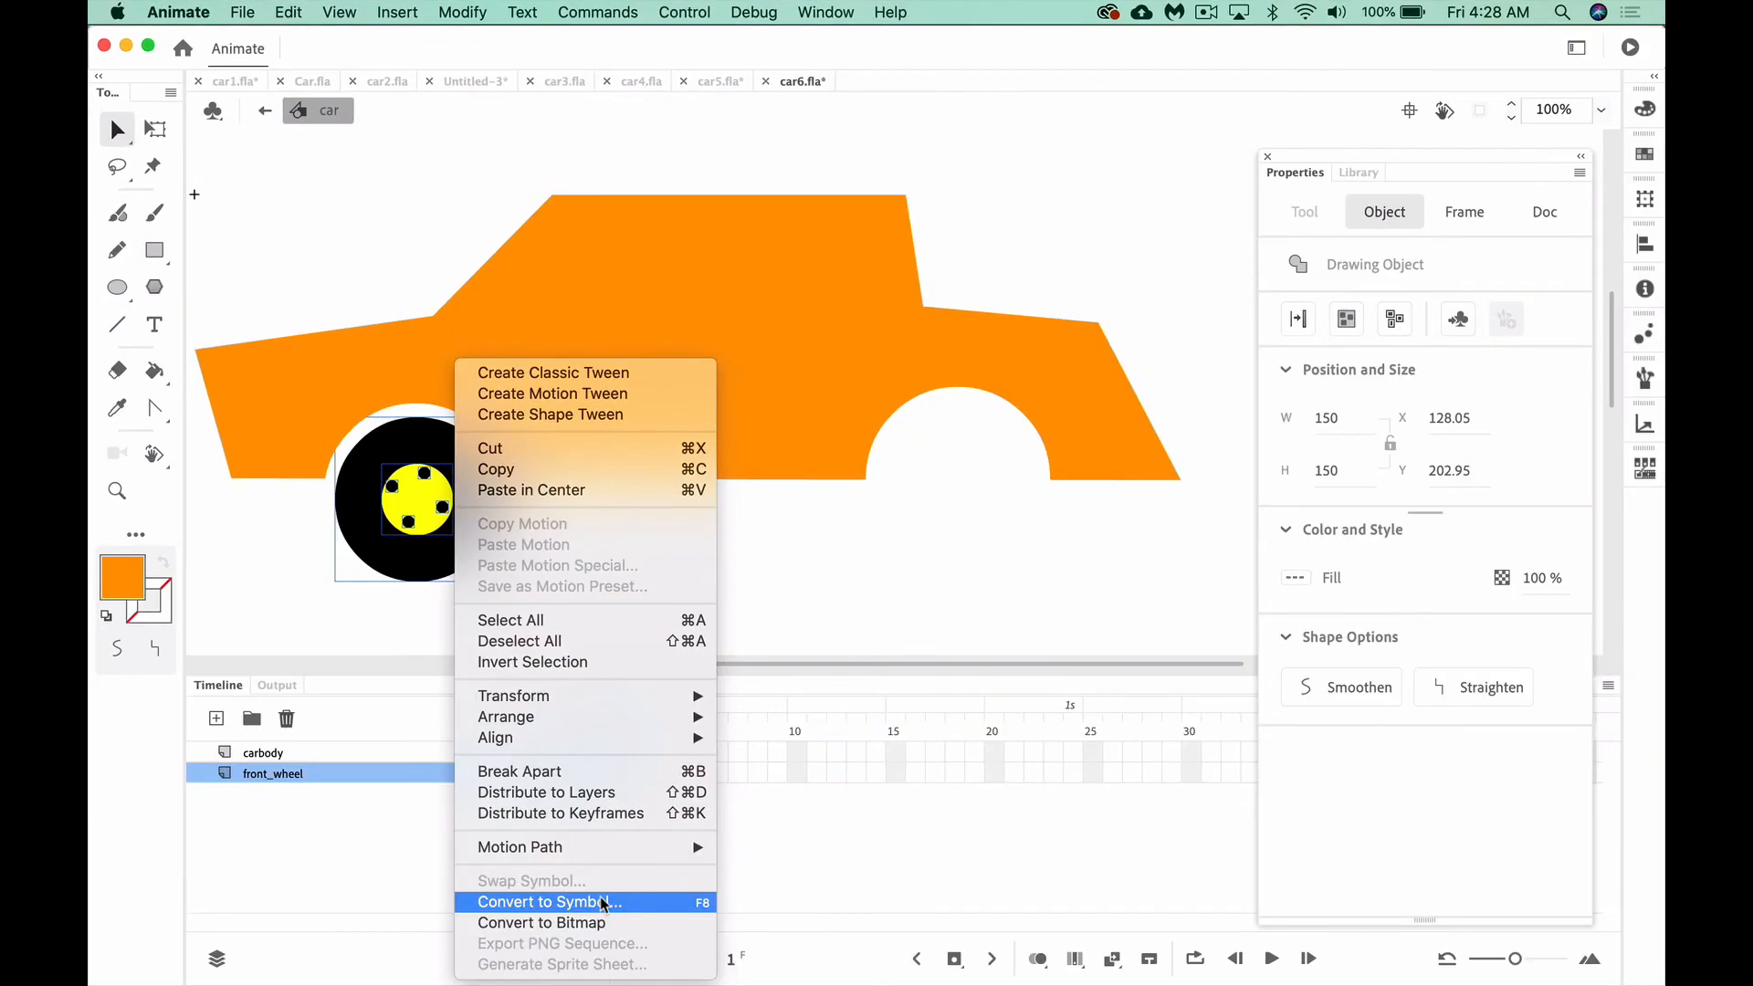
left_click(603, 902)
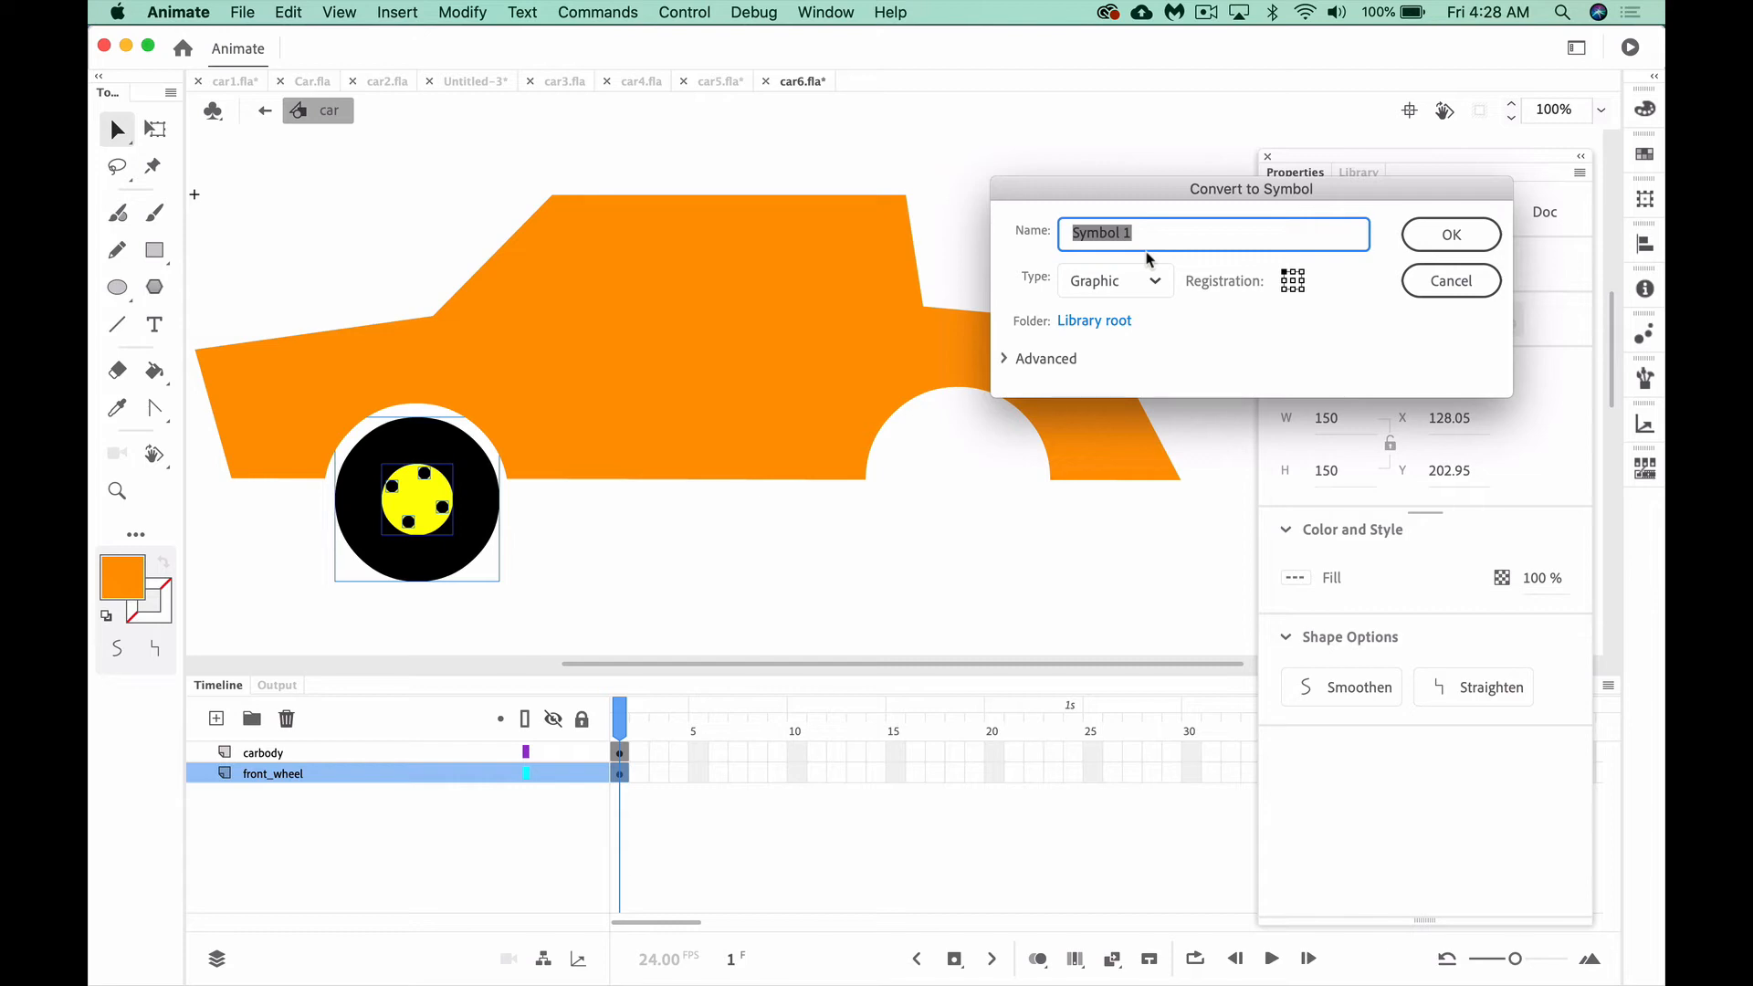
type("wheel")
left_click(1471, 235)
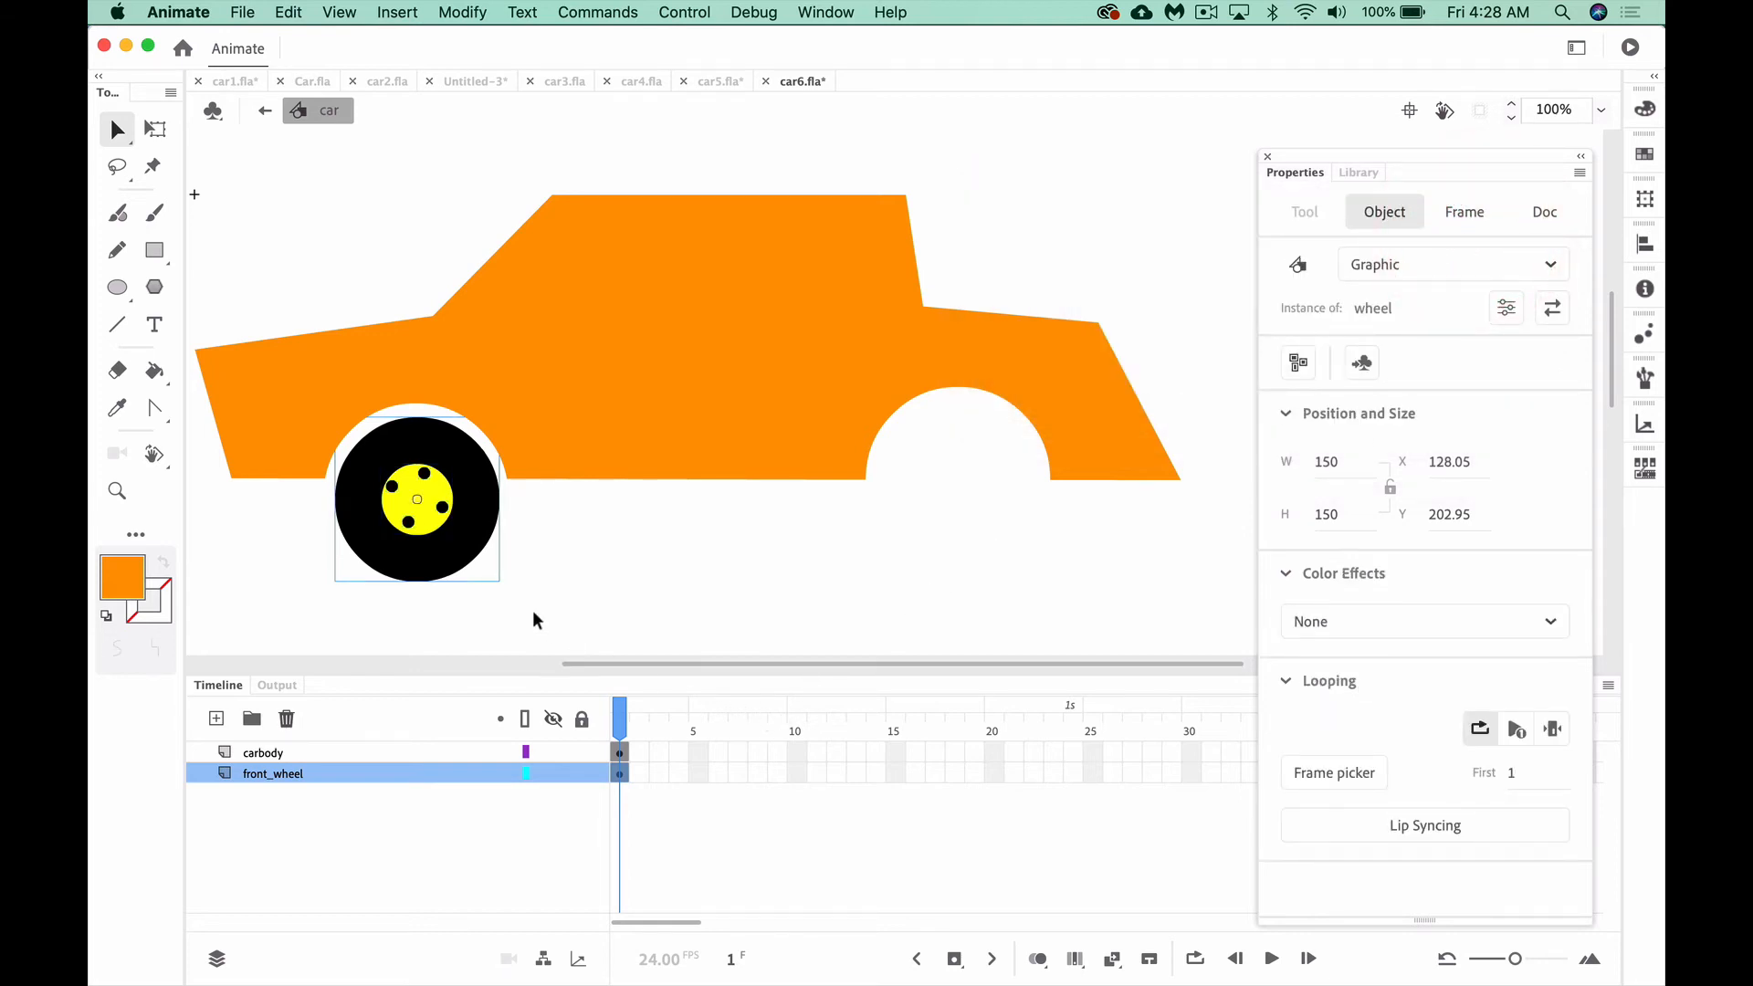
Shift the whole wheel symbol out of the front wheel arch and undo the move
left_click_drag(461, 551, 508, 589)
key("super+z")
scroll(672, 806, "right", 3)
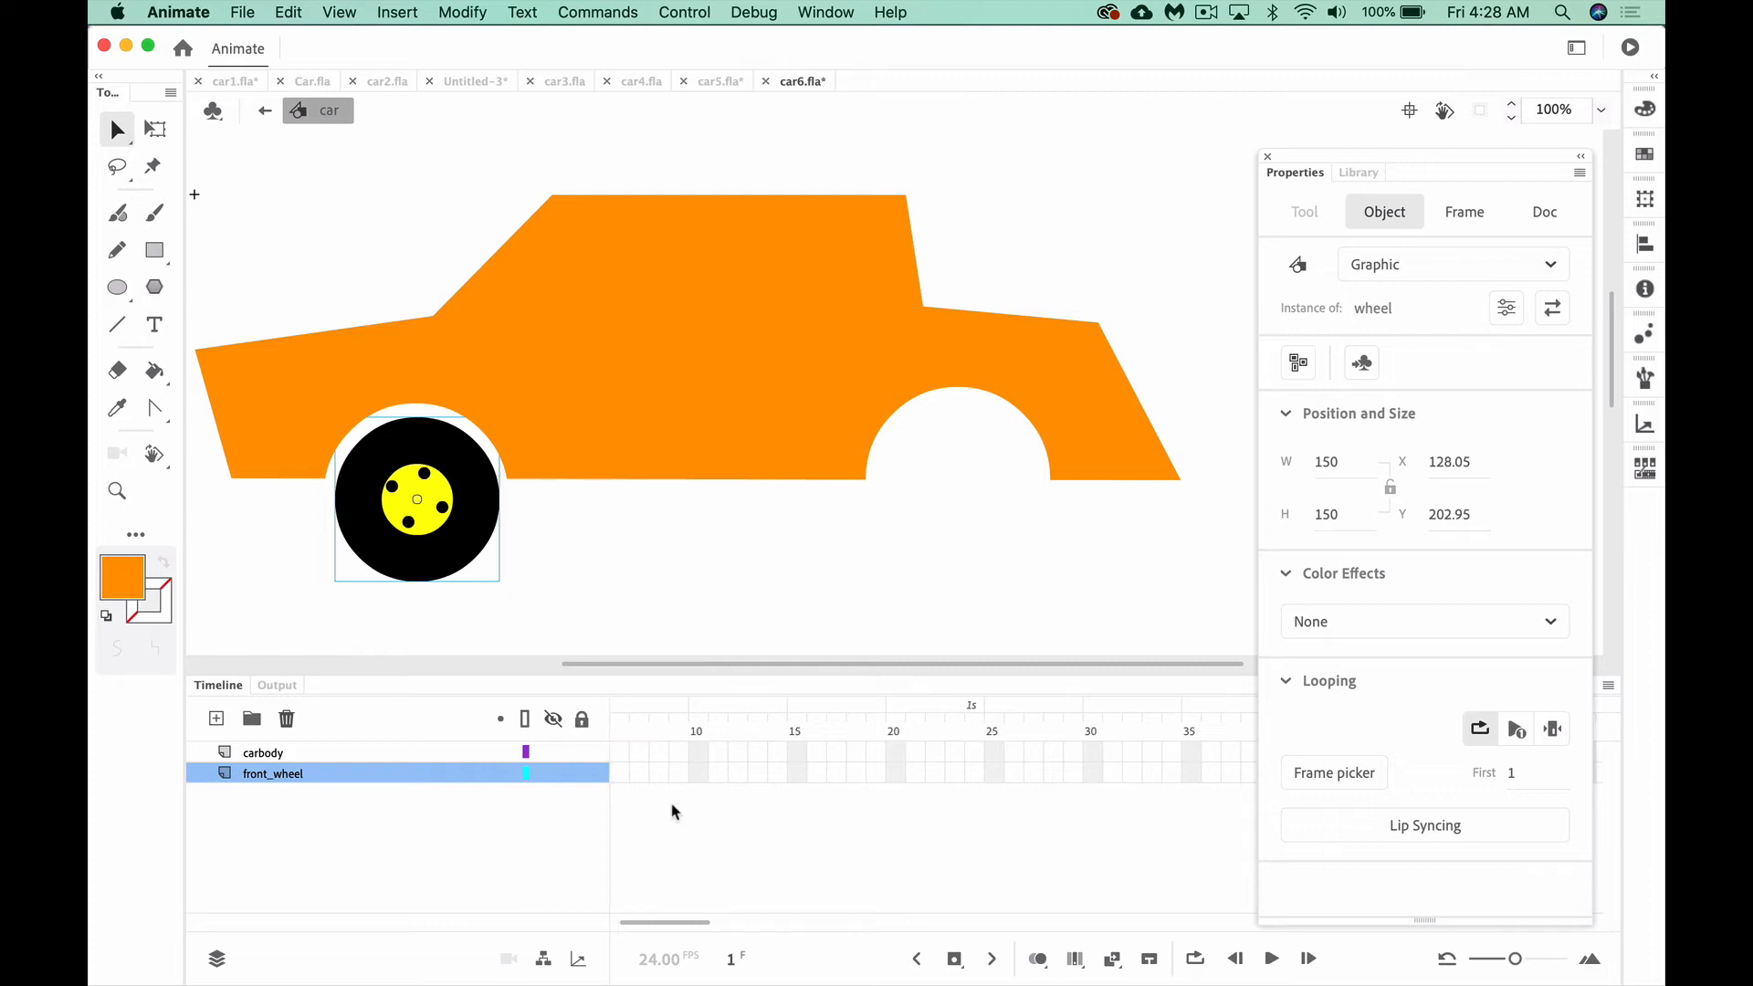
scroll(672, 811, "left", 4)
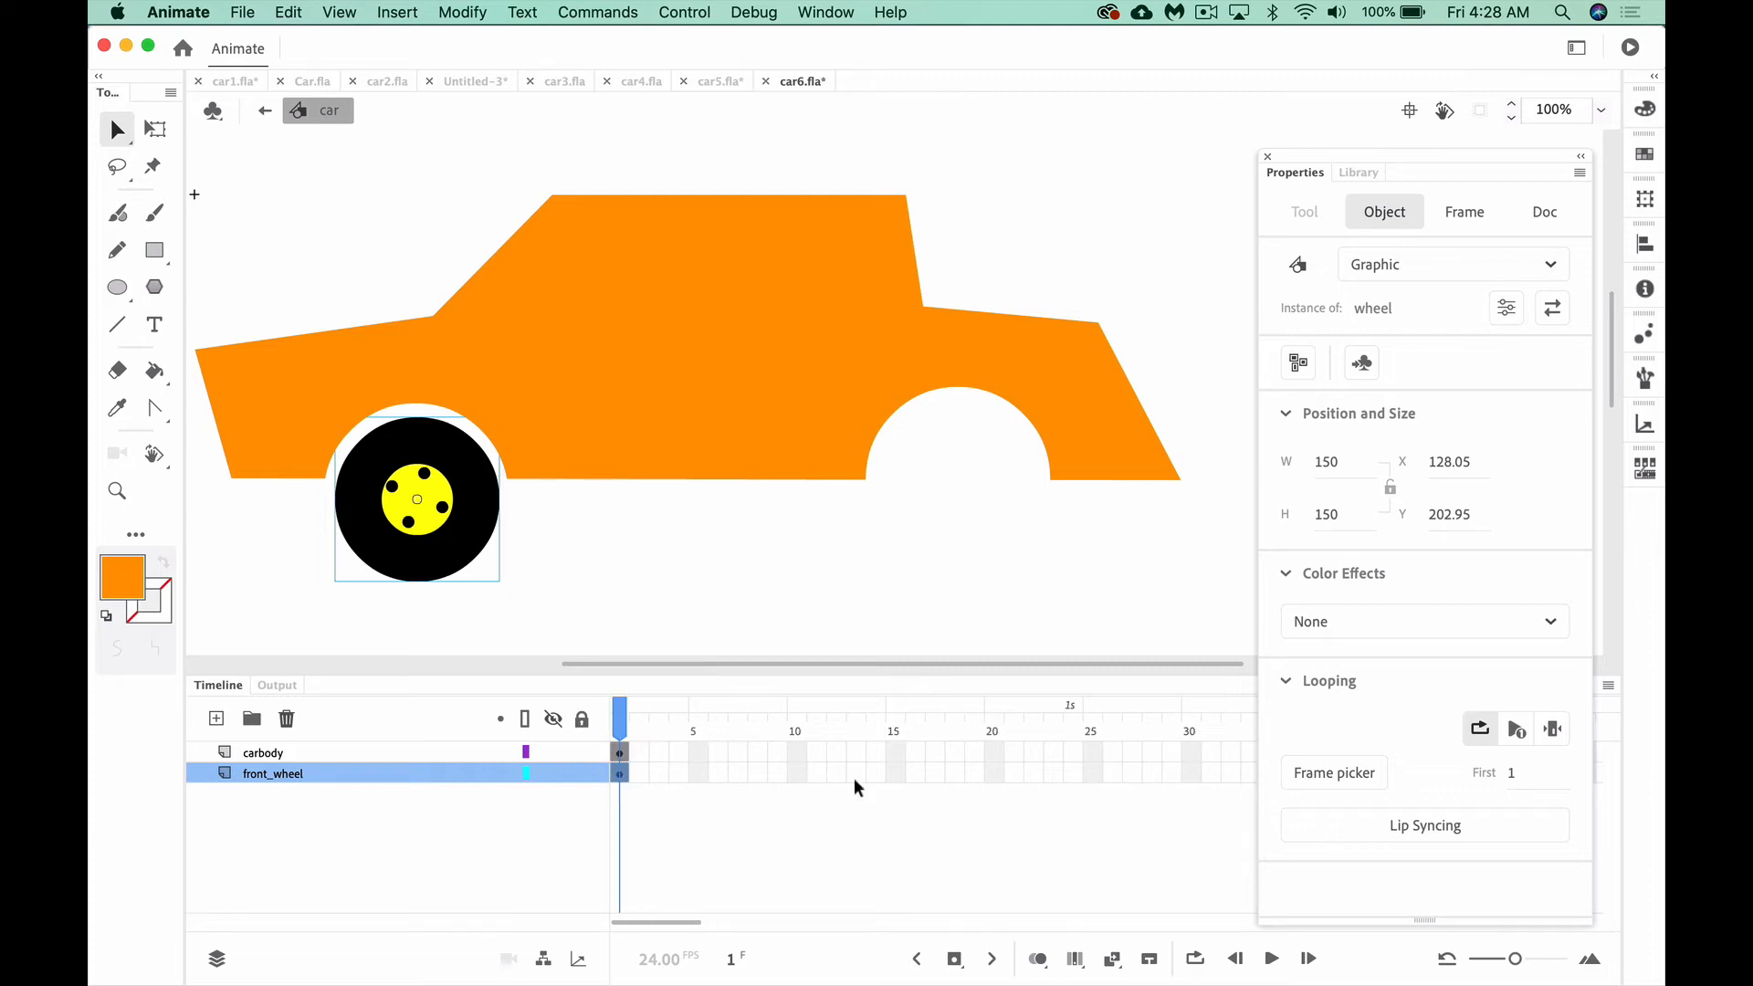
Extend the carbody and front_wheel layers to frame 24 by inserting frames
left_click(1068, 754)
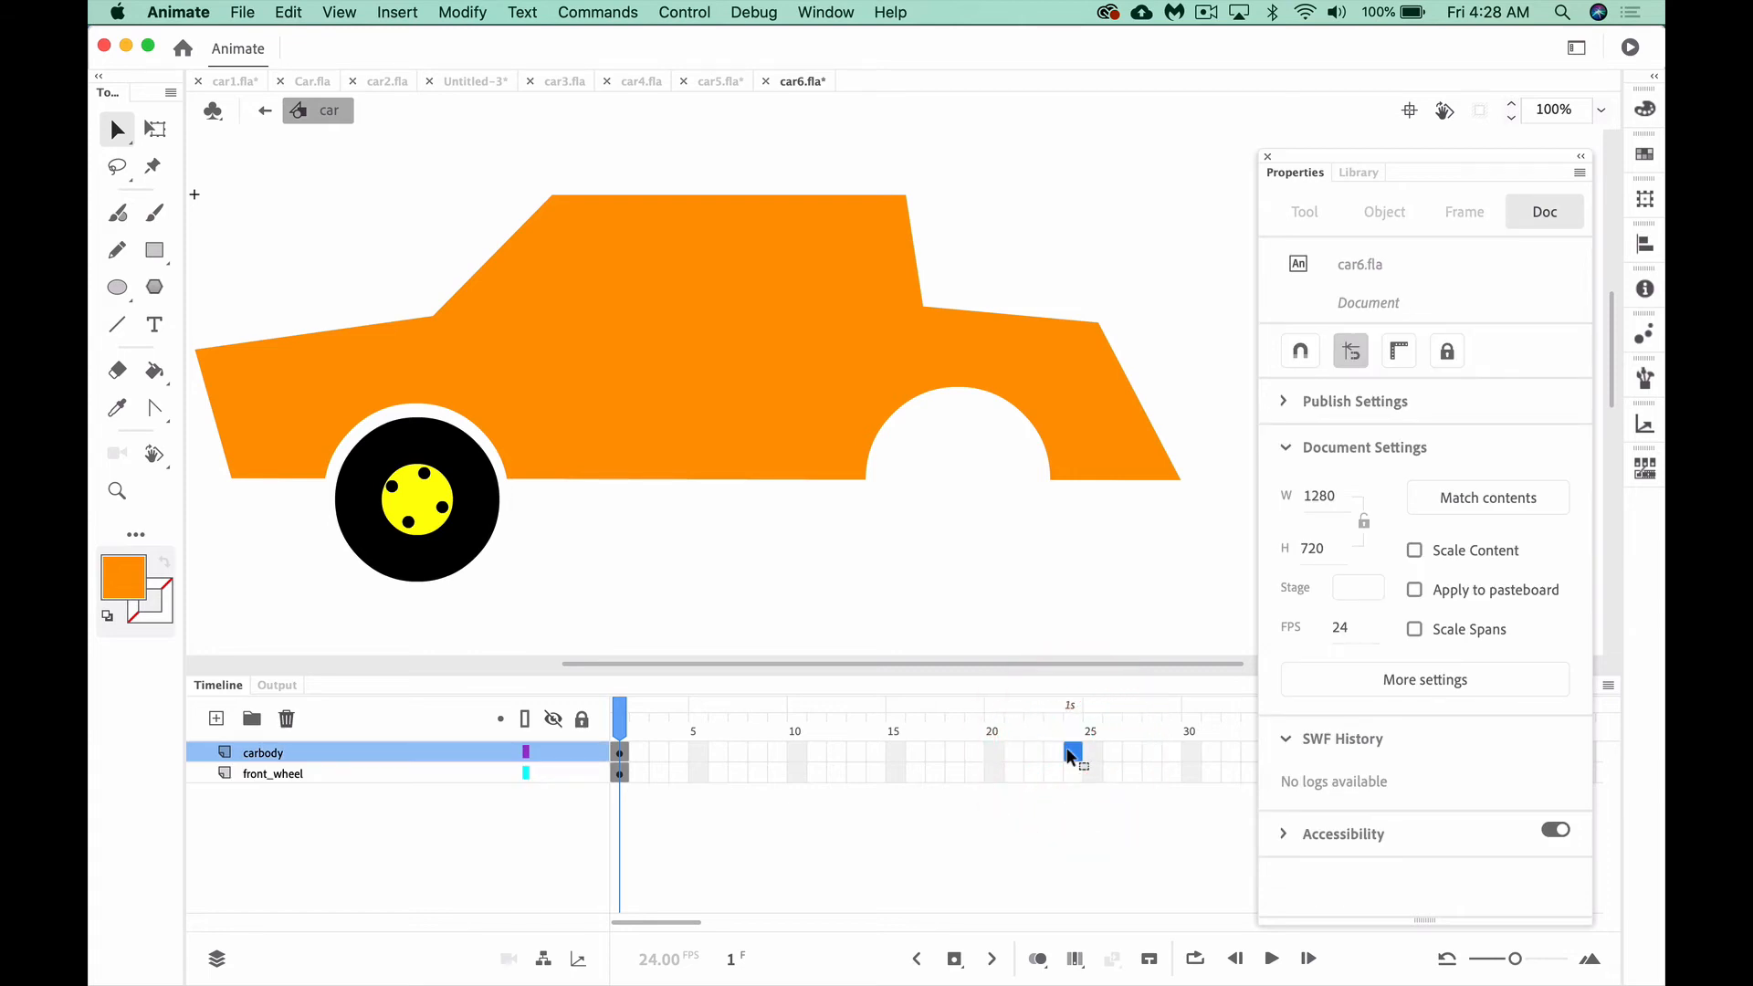
key("F5")
key("F5")
left_click(1071, 774)
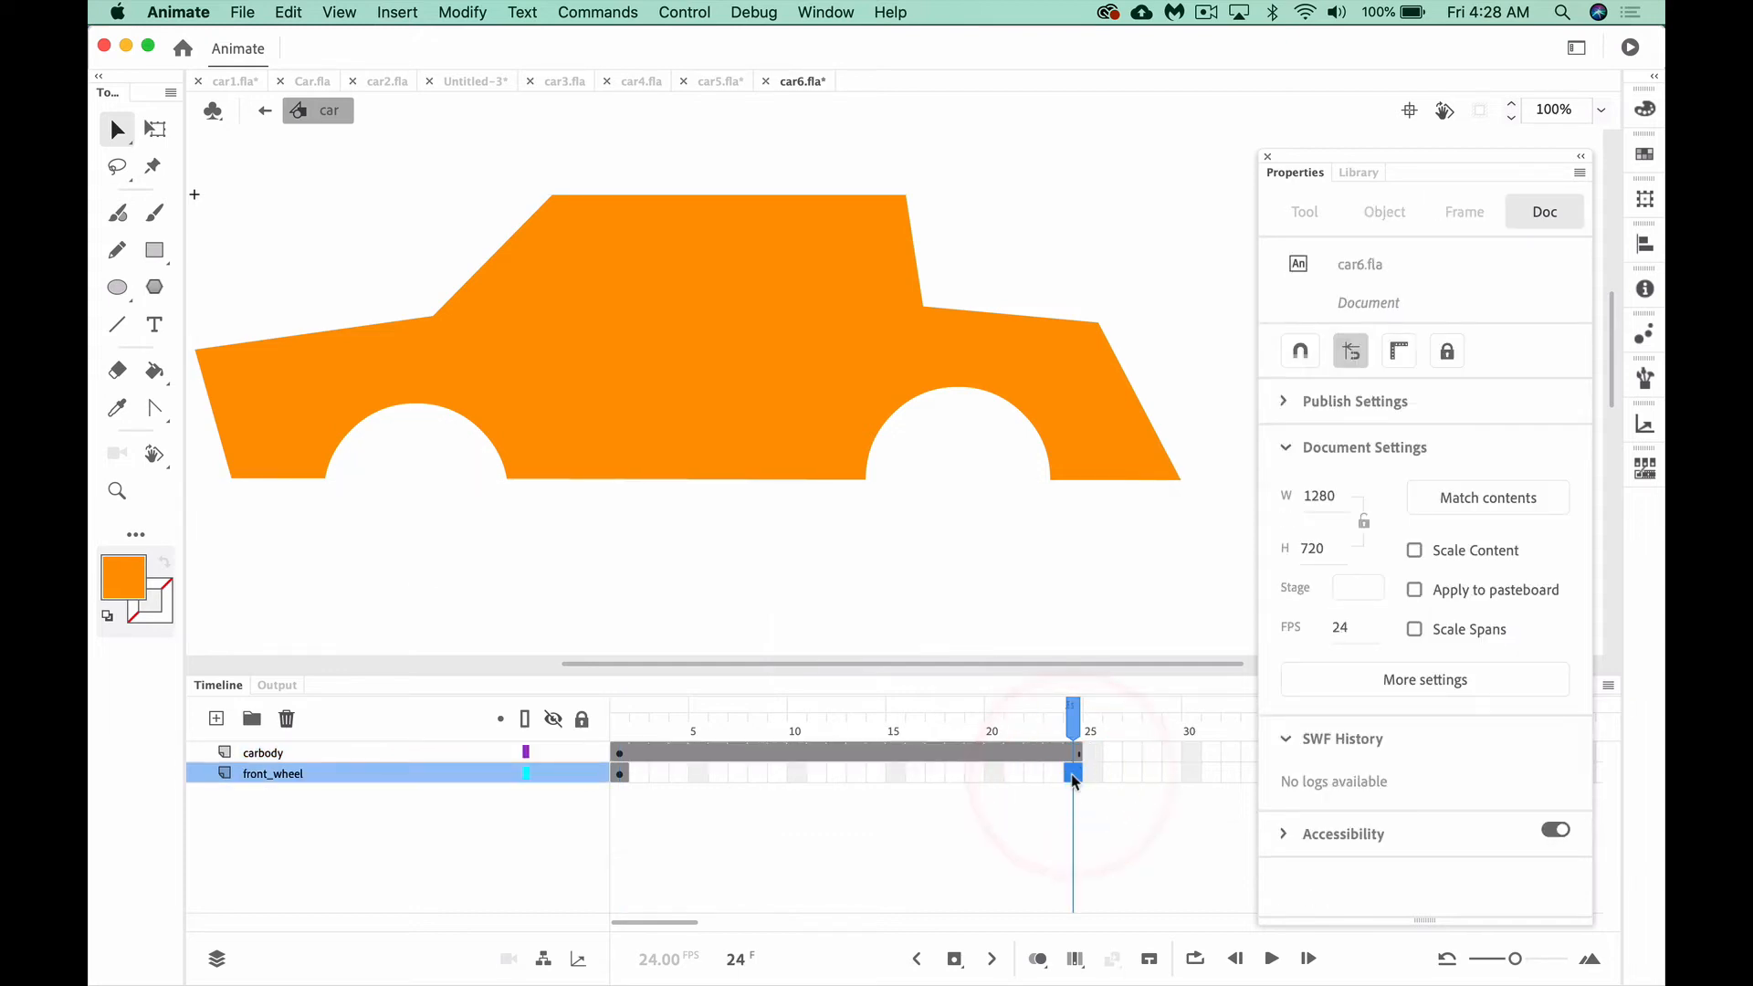
key("F5")
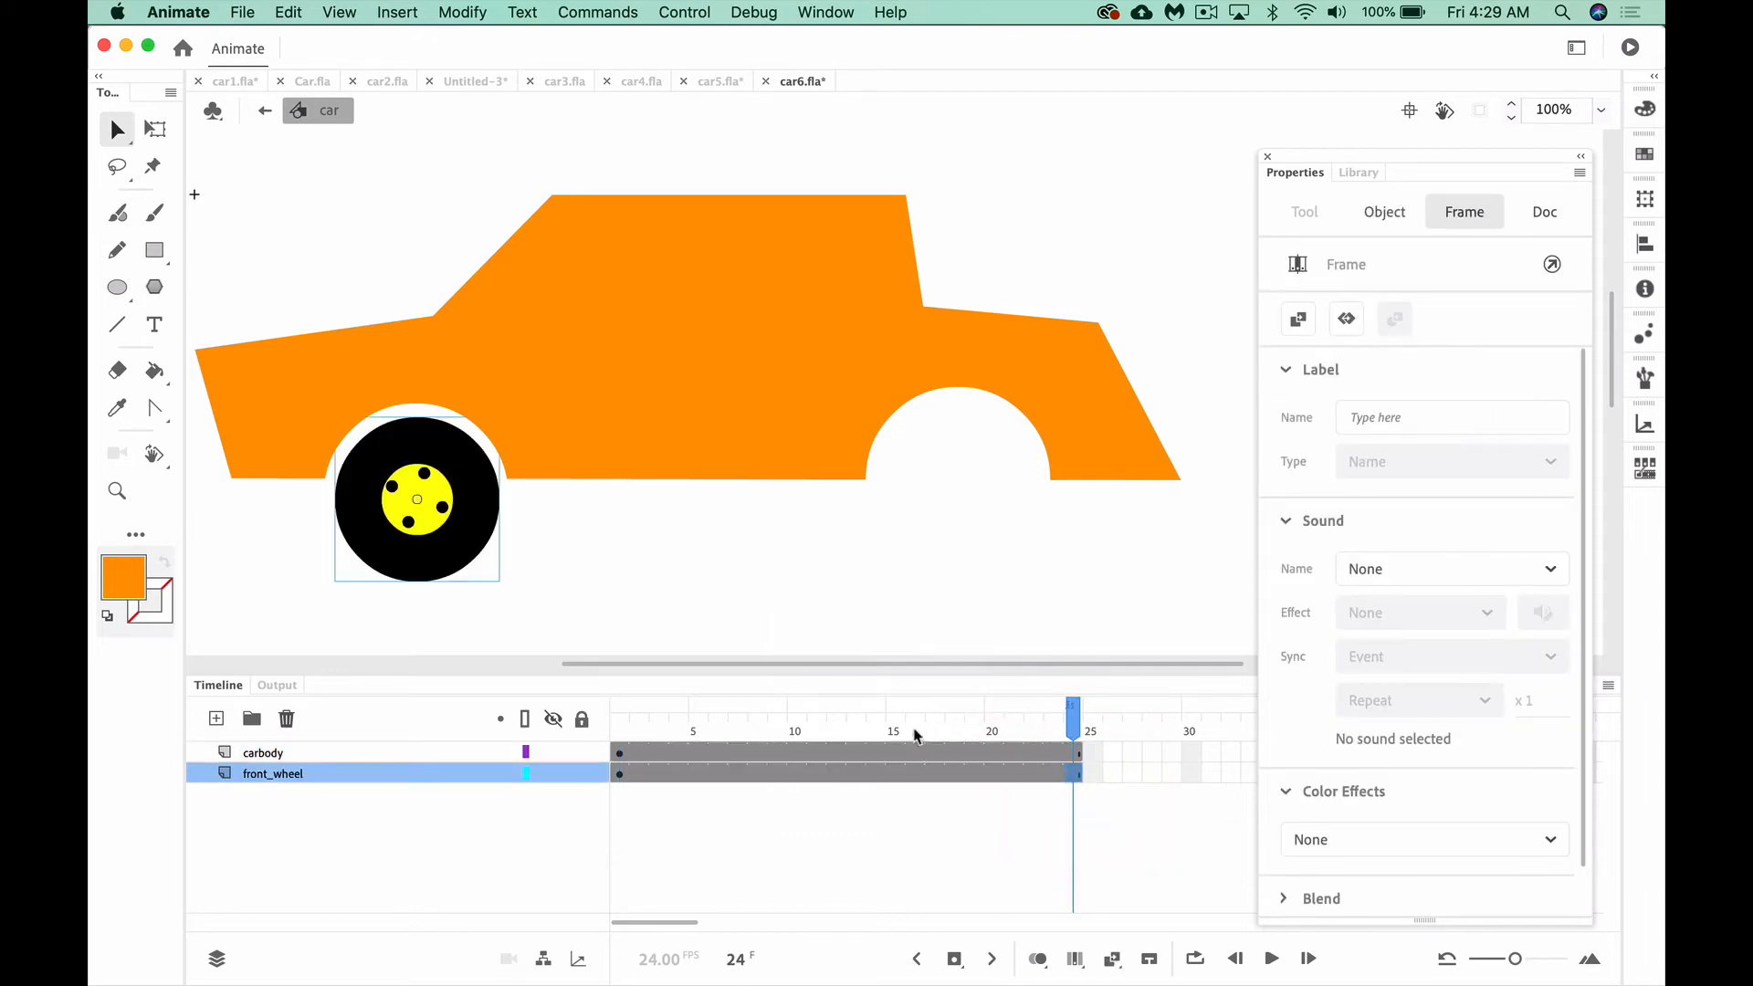
Scrub back to frame 1 and create a classic tween from the front_wheel layer's first keyframe
left_click_drag(852, 738, 598, 719)
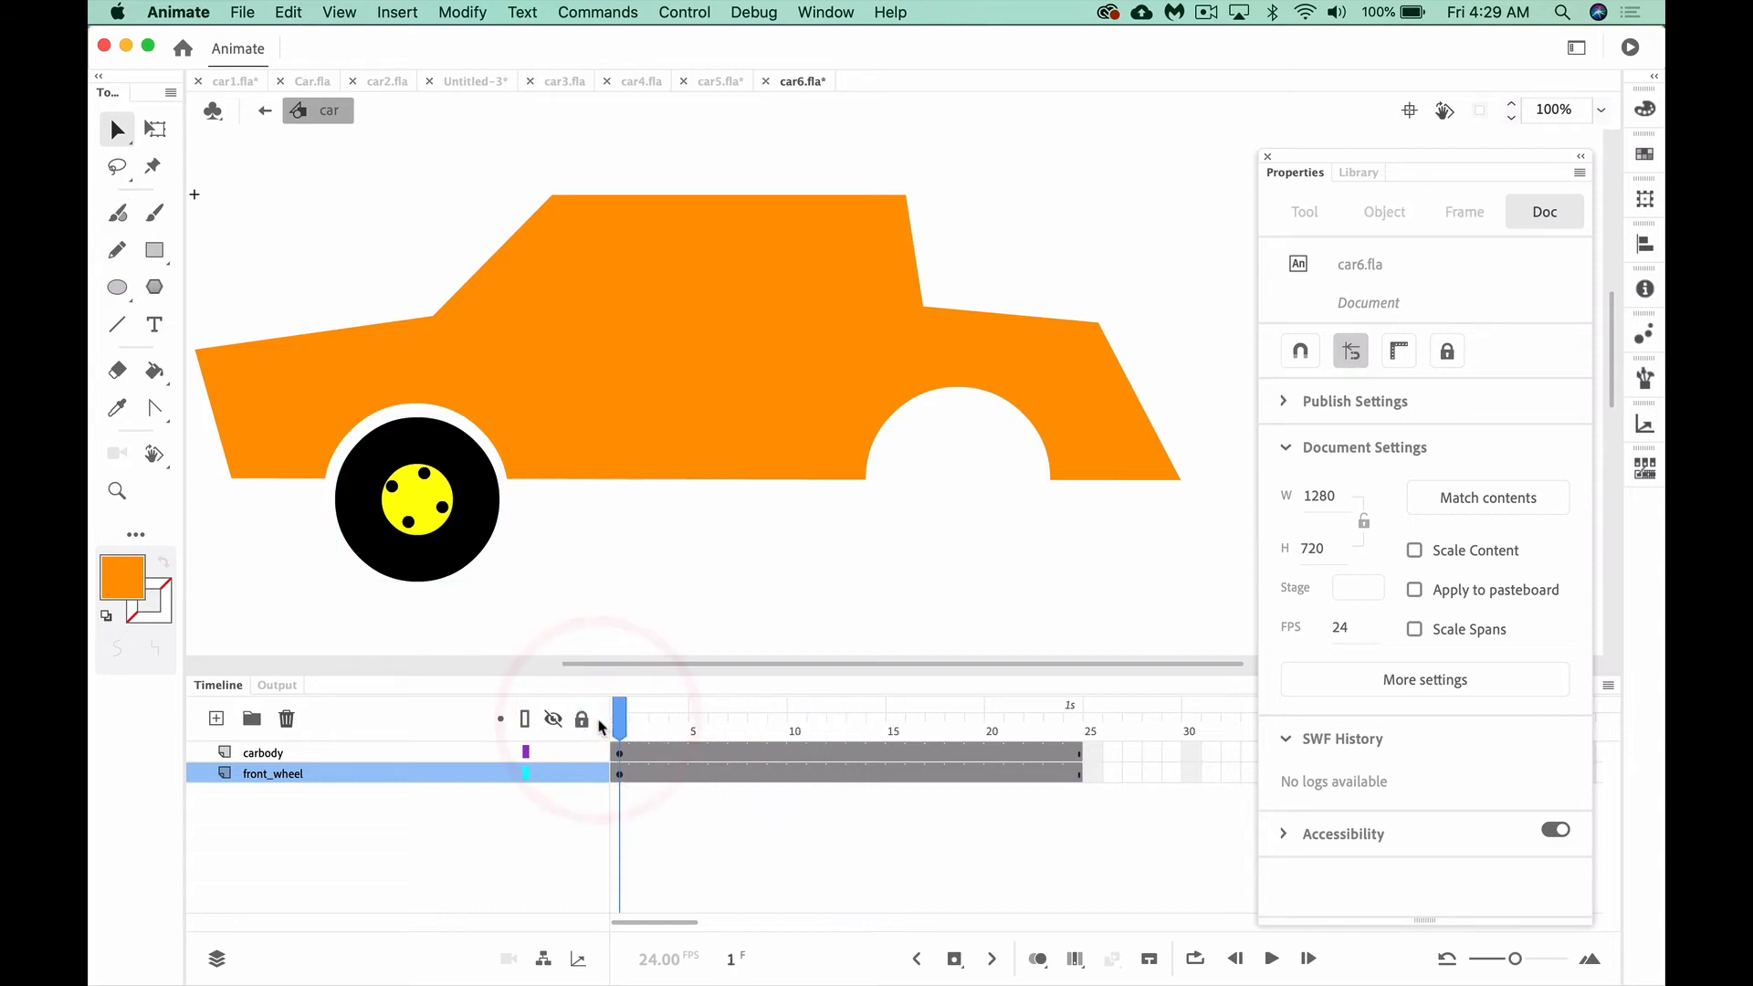
left_click(619, 773)
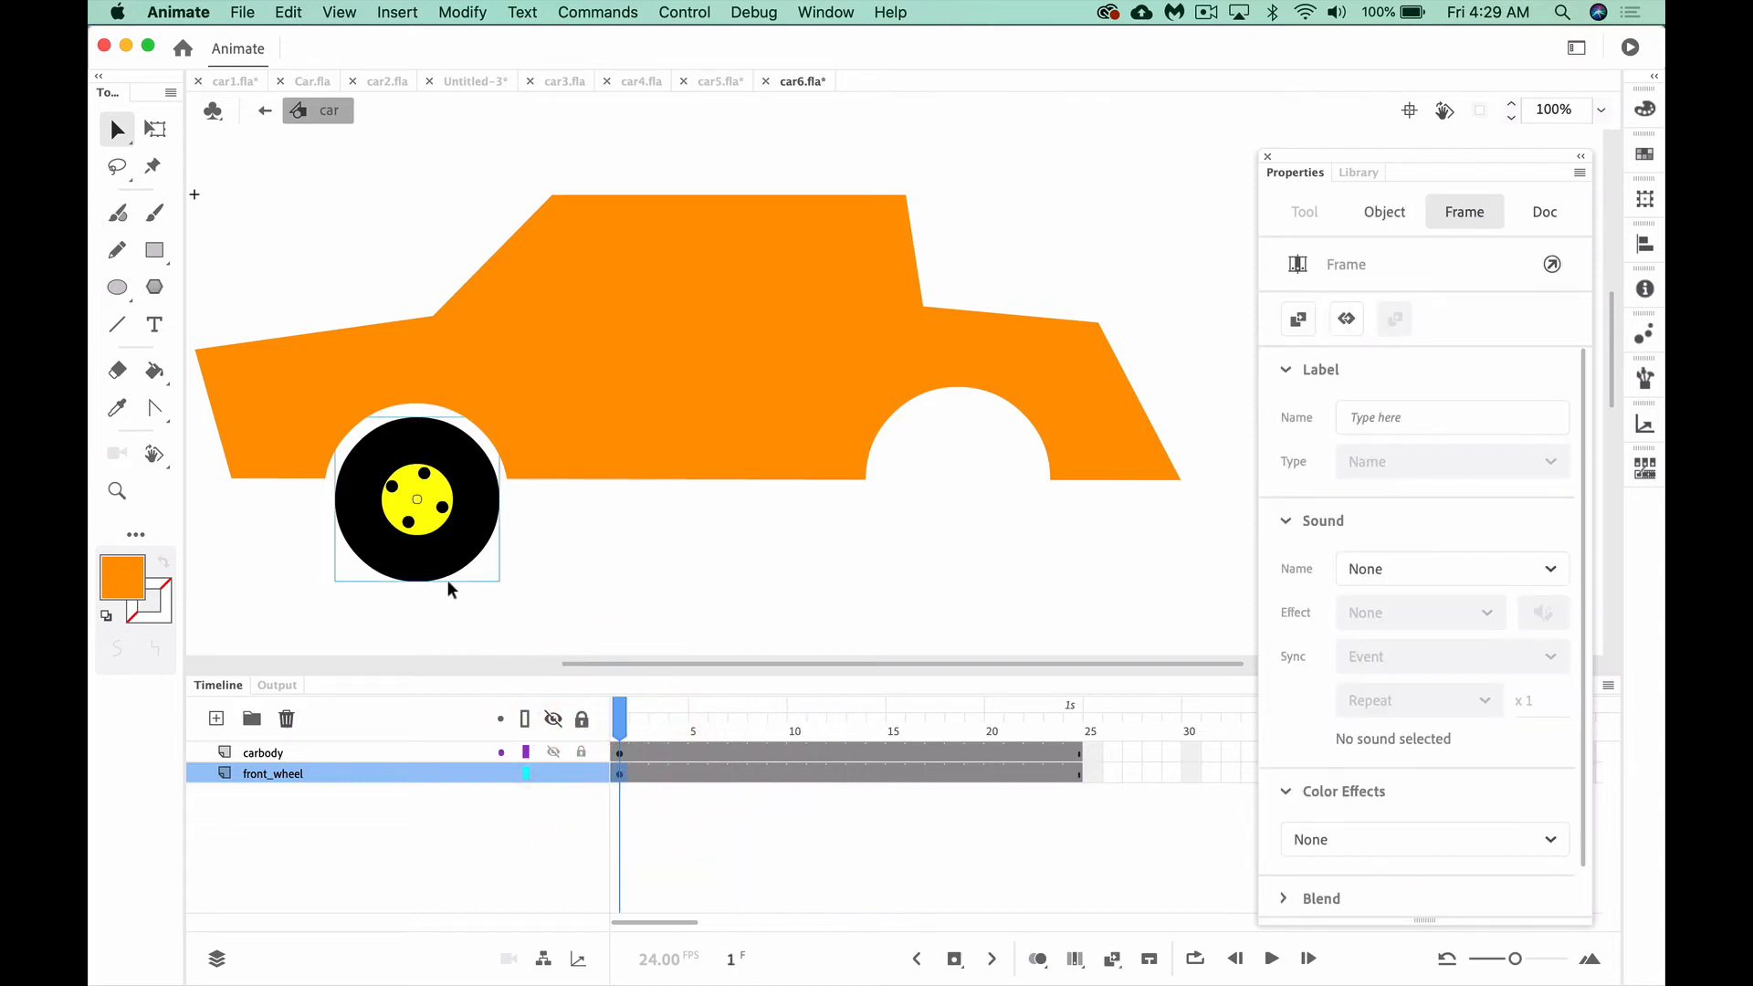
right_click(620, 779)
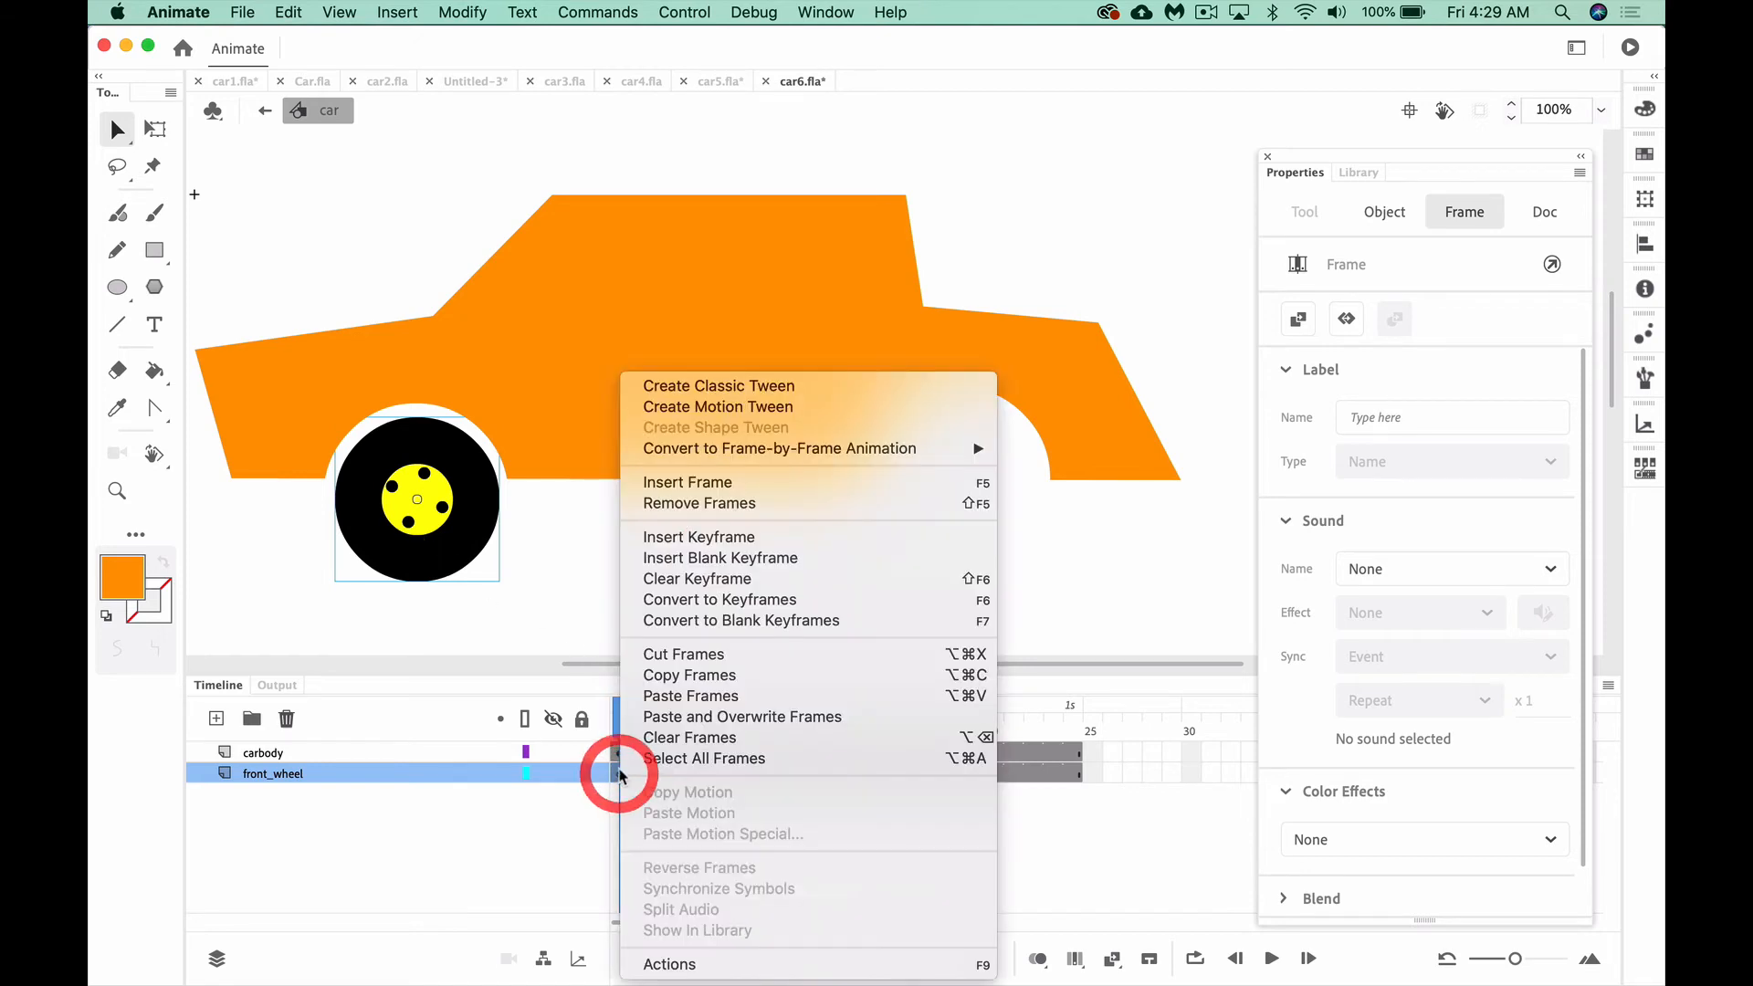
left_click(733, 391)
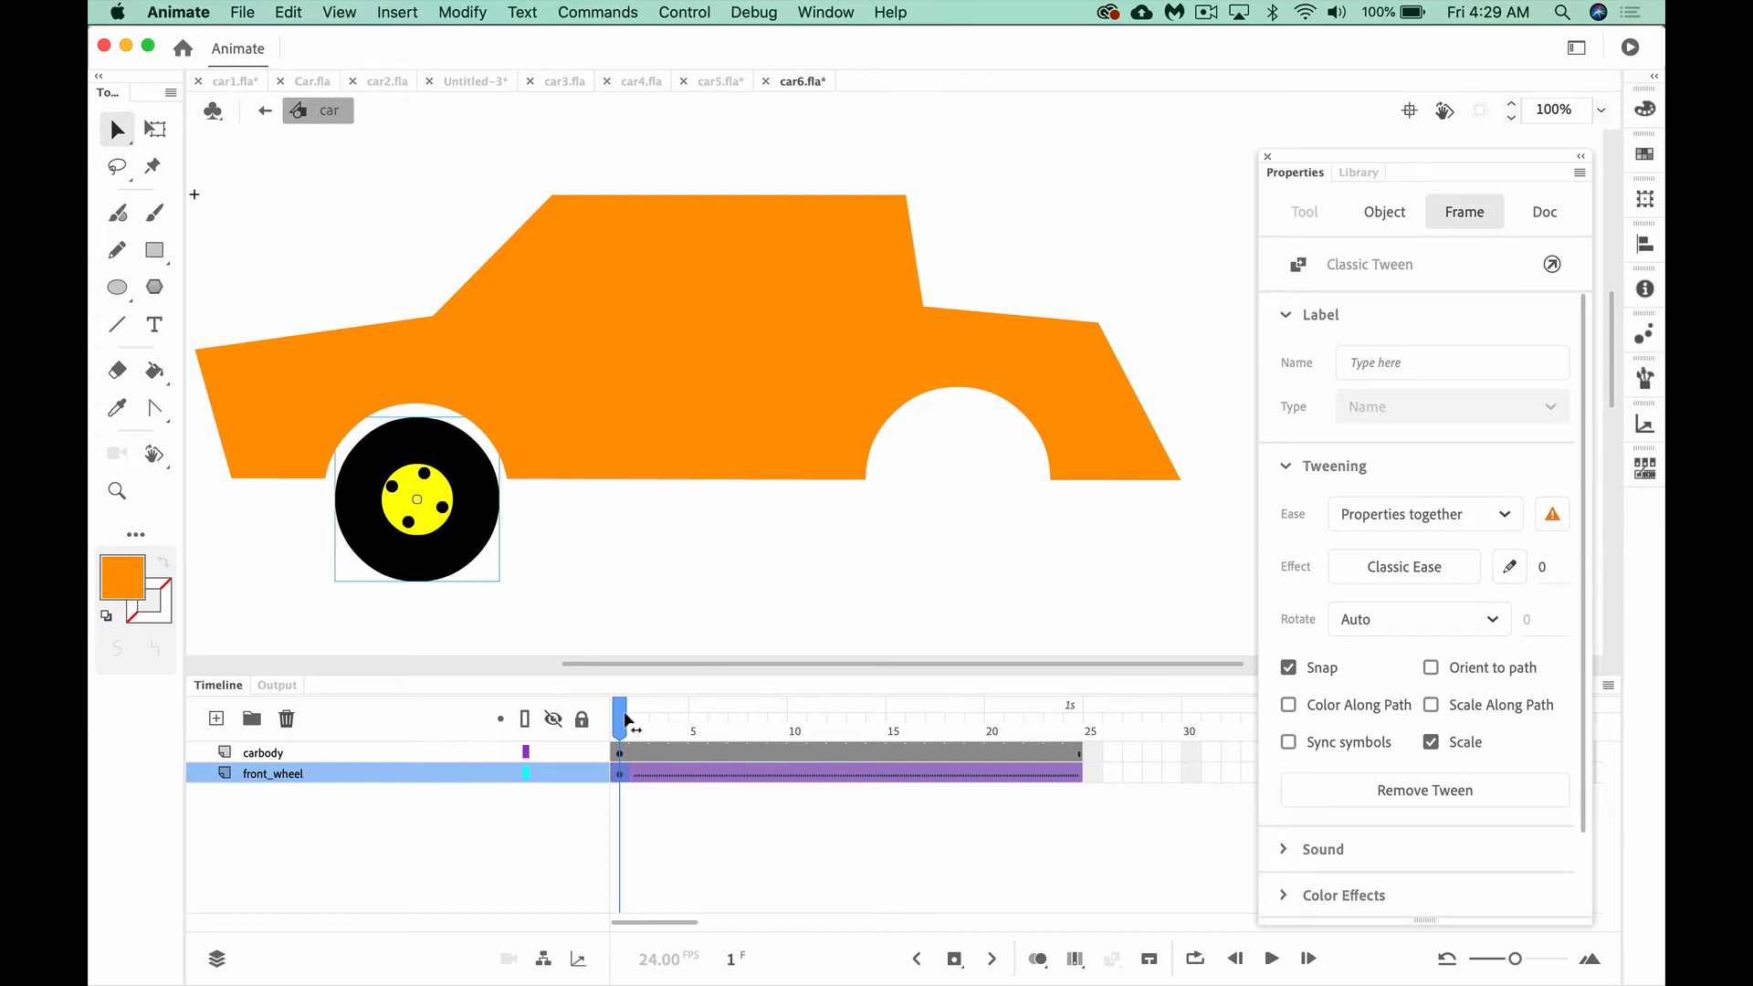
Insert a keyframe at frame 24 of the front_wheel layer to complete its classic tween
left_click_drag(625, 721, 1074, 772)
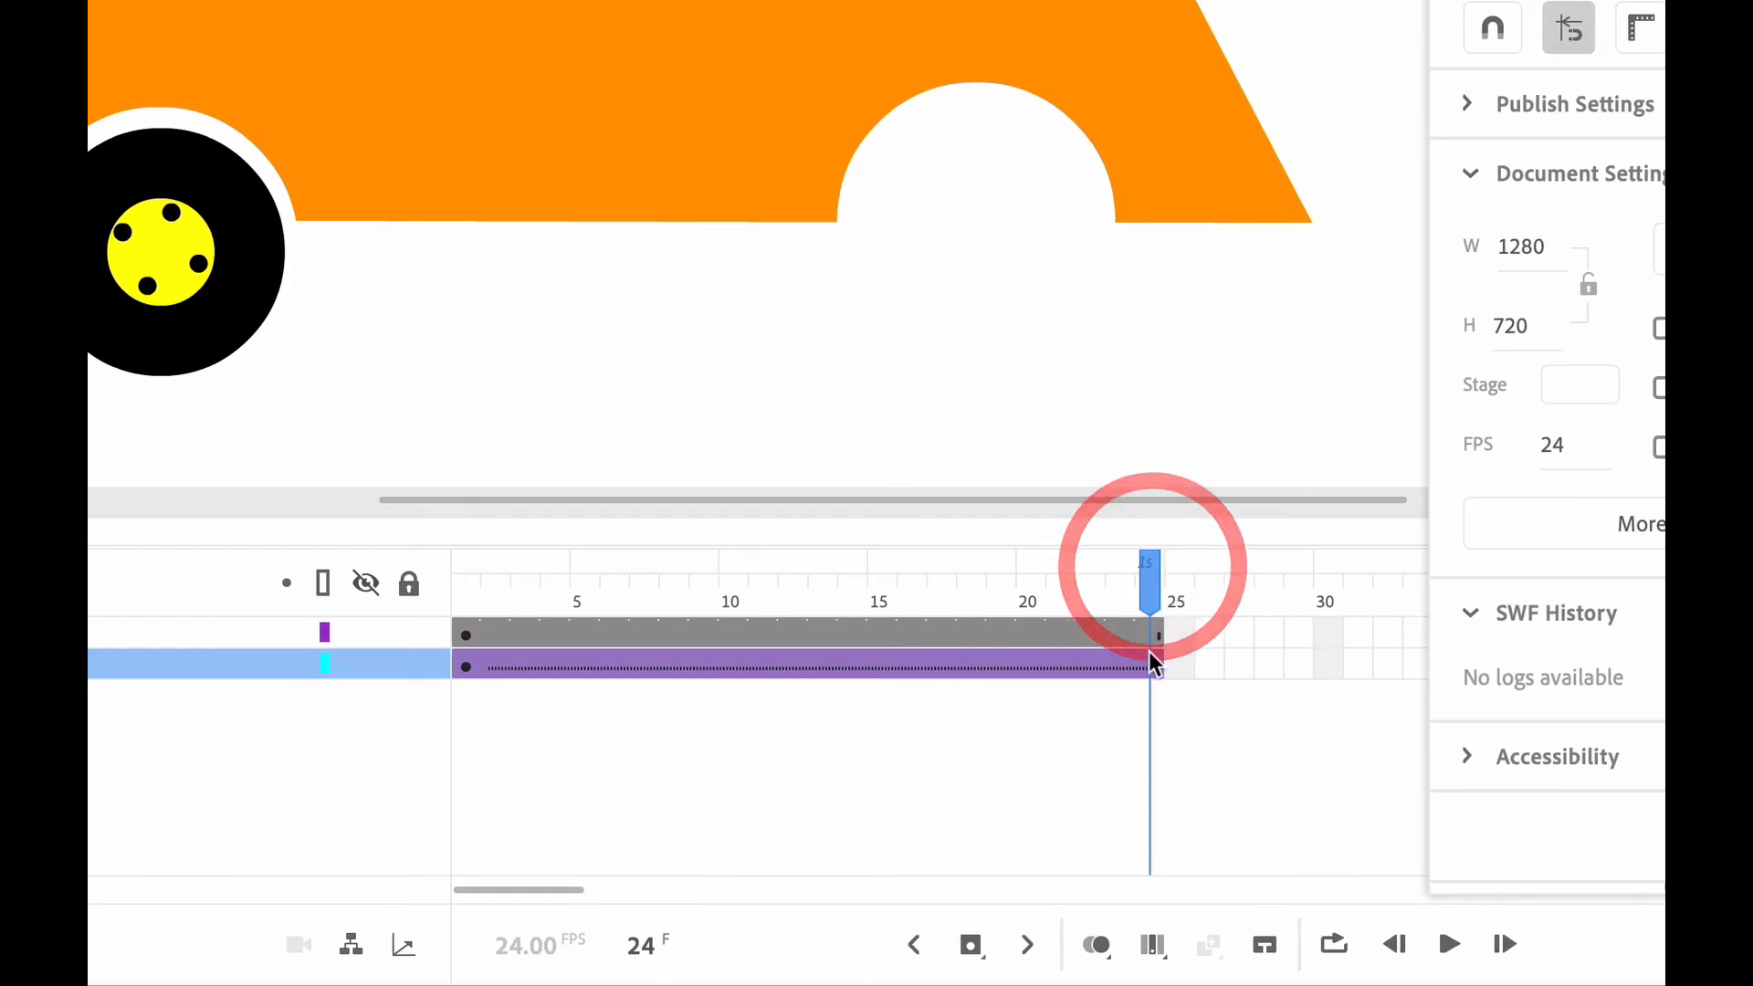
left_click(1152, 663)
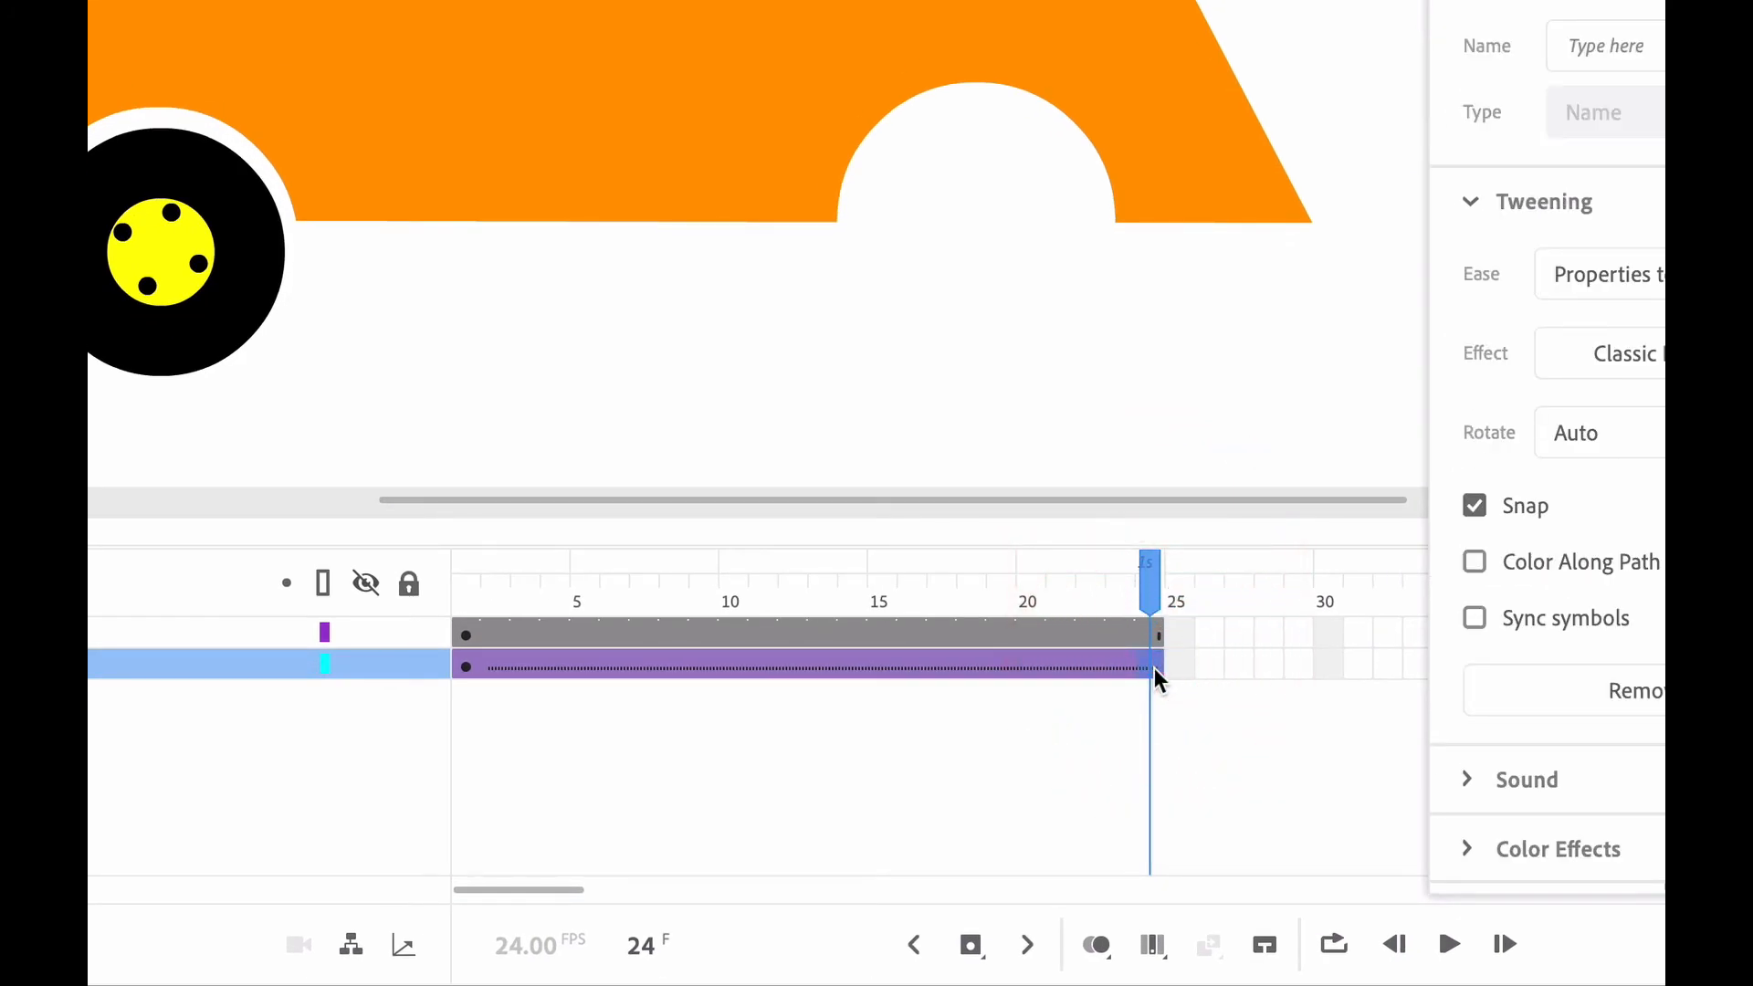
left_click(1154, 676)
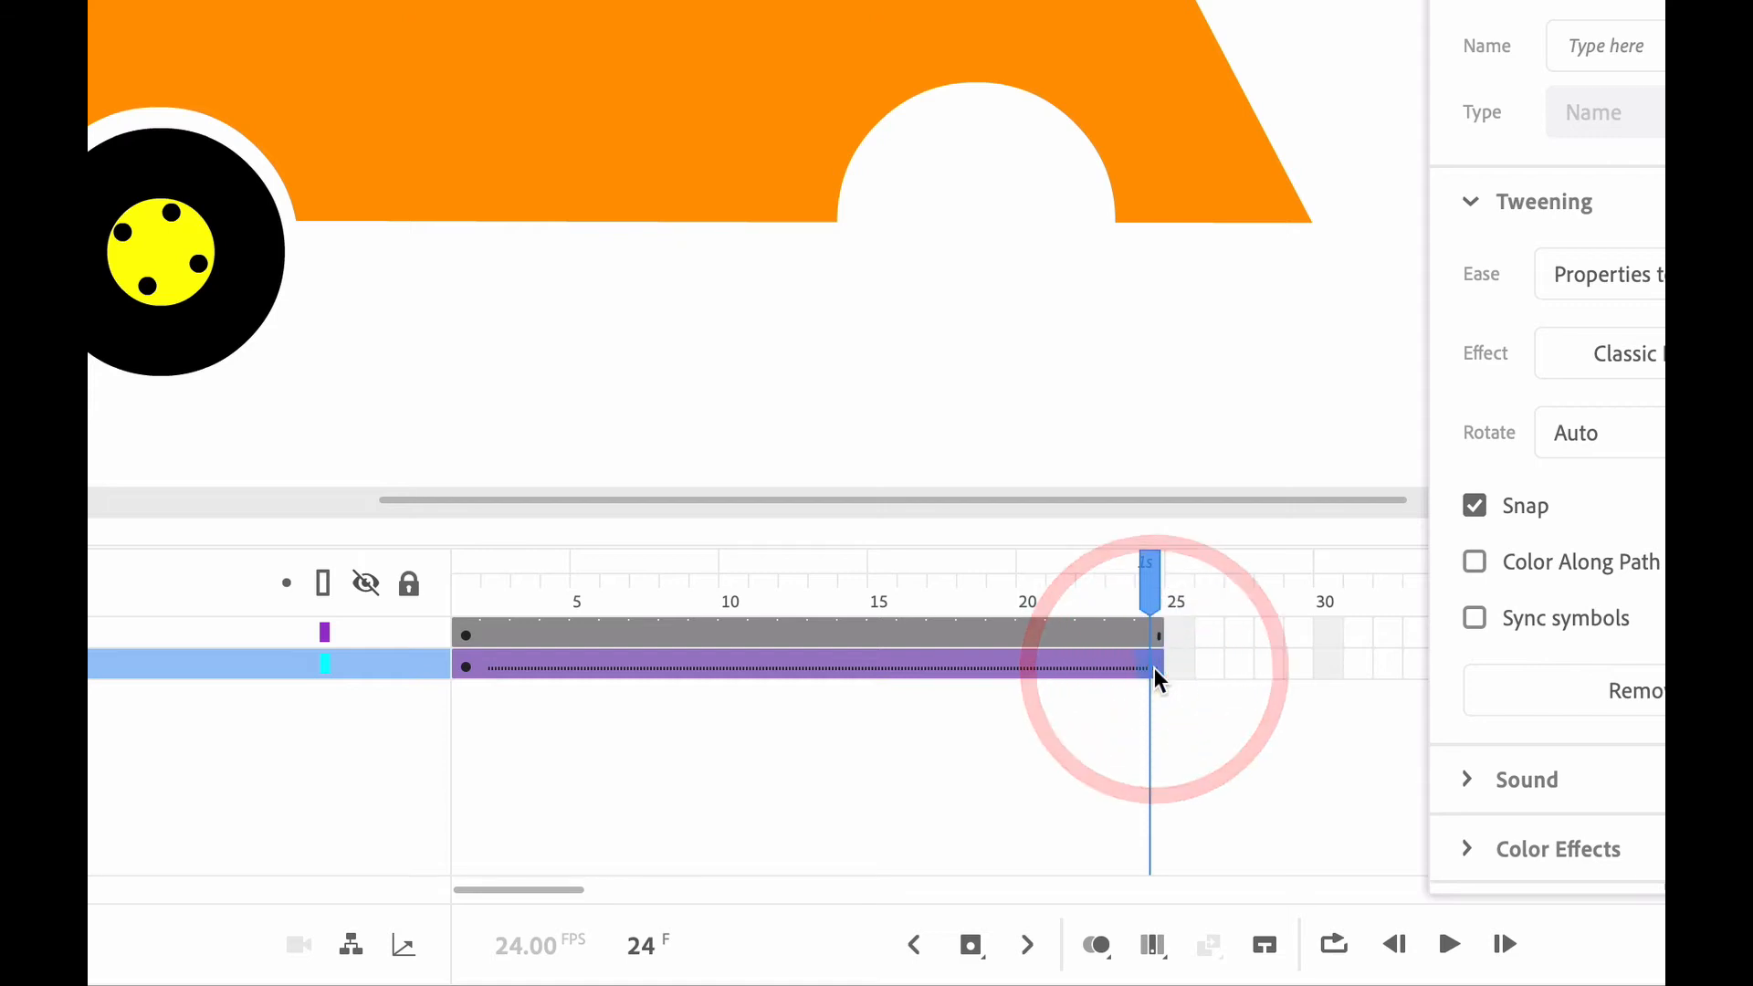
key("F6")
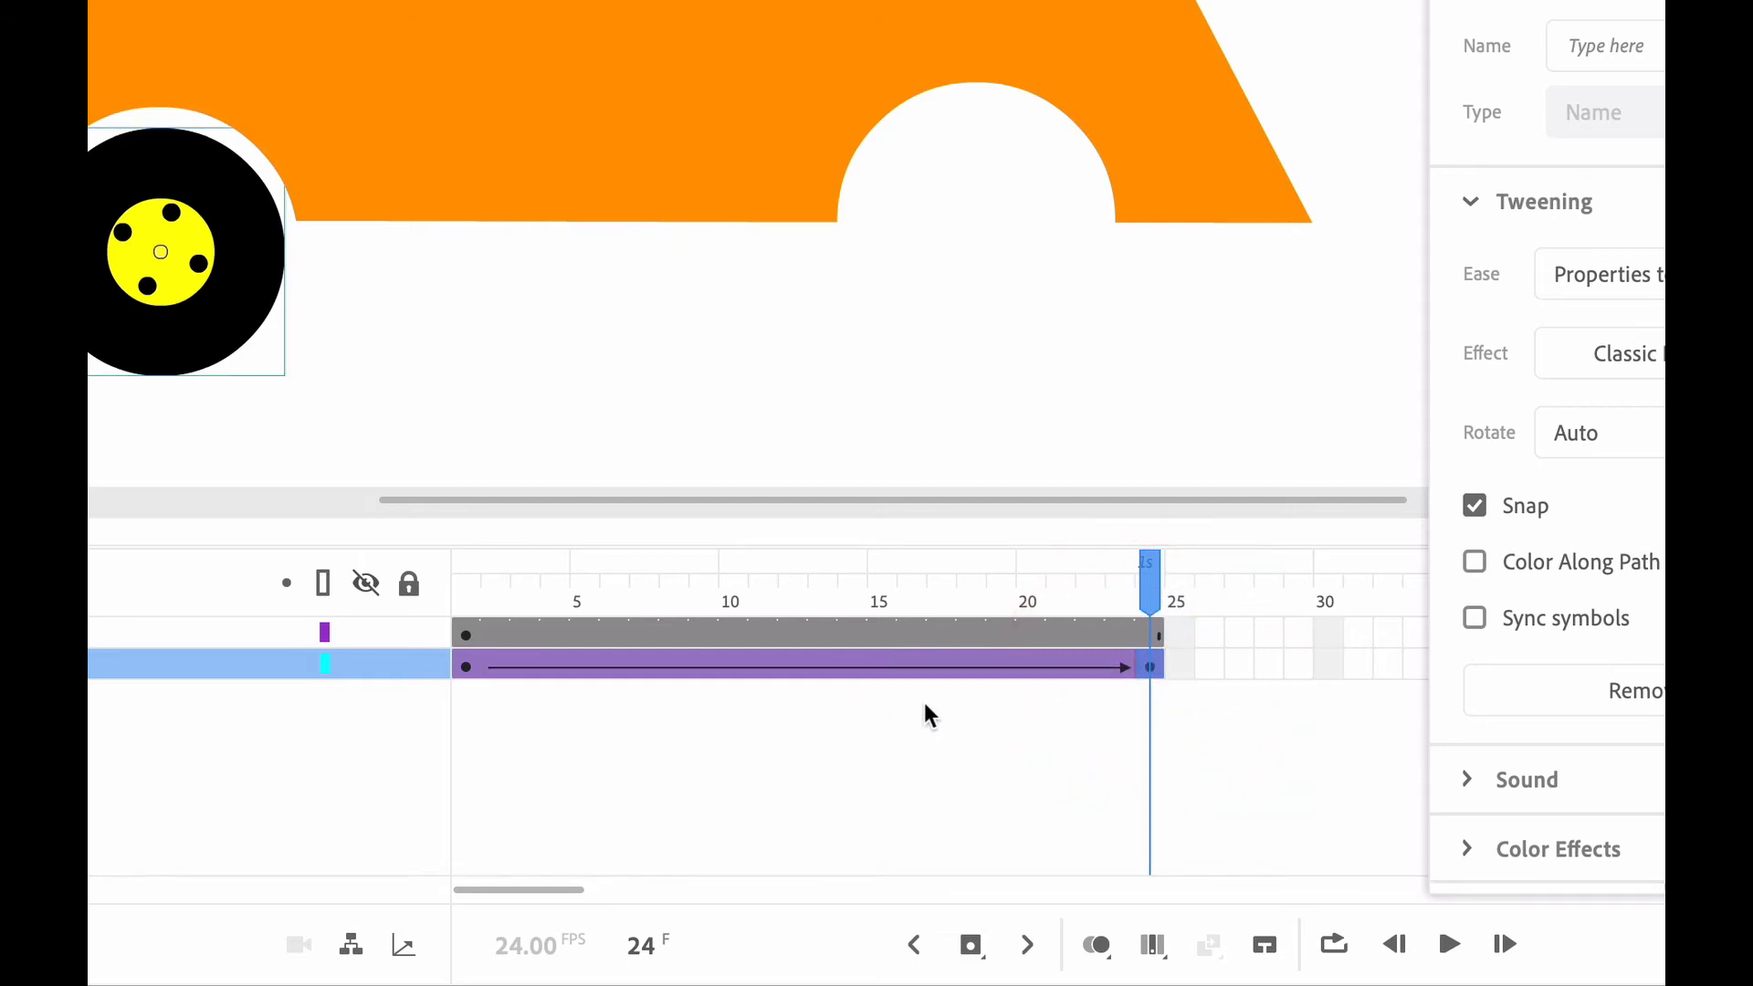
Scrub through the front_wheel tween and set its rotation to Counter clockwise
left_click_drag(1139, 588, 592, 575)
left_click_drag(548, 666, 782, 673)
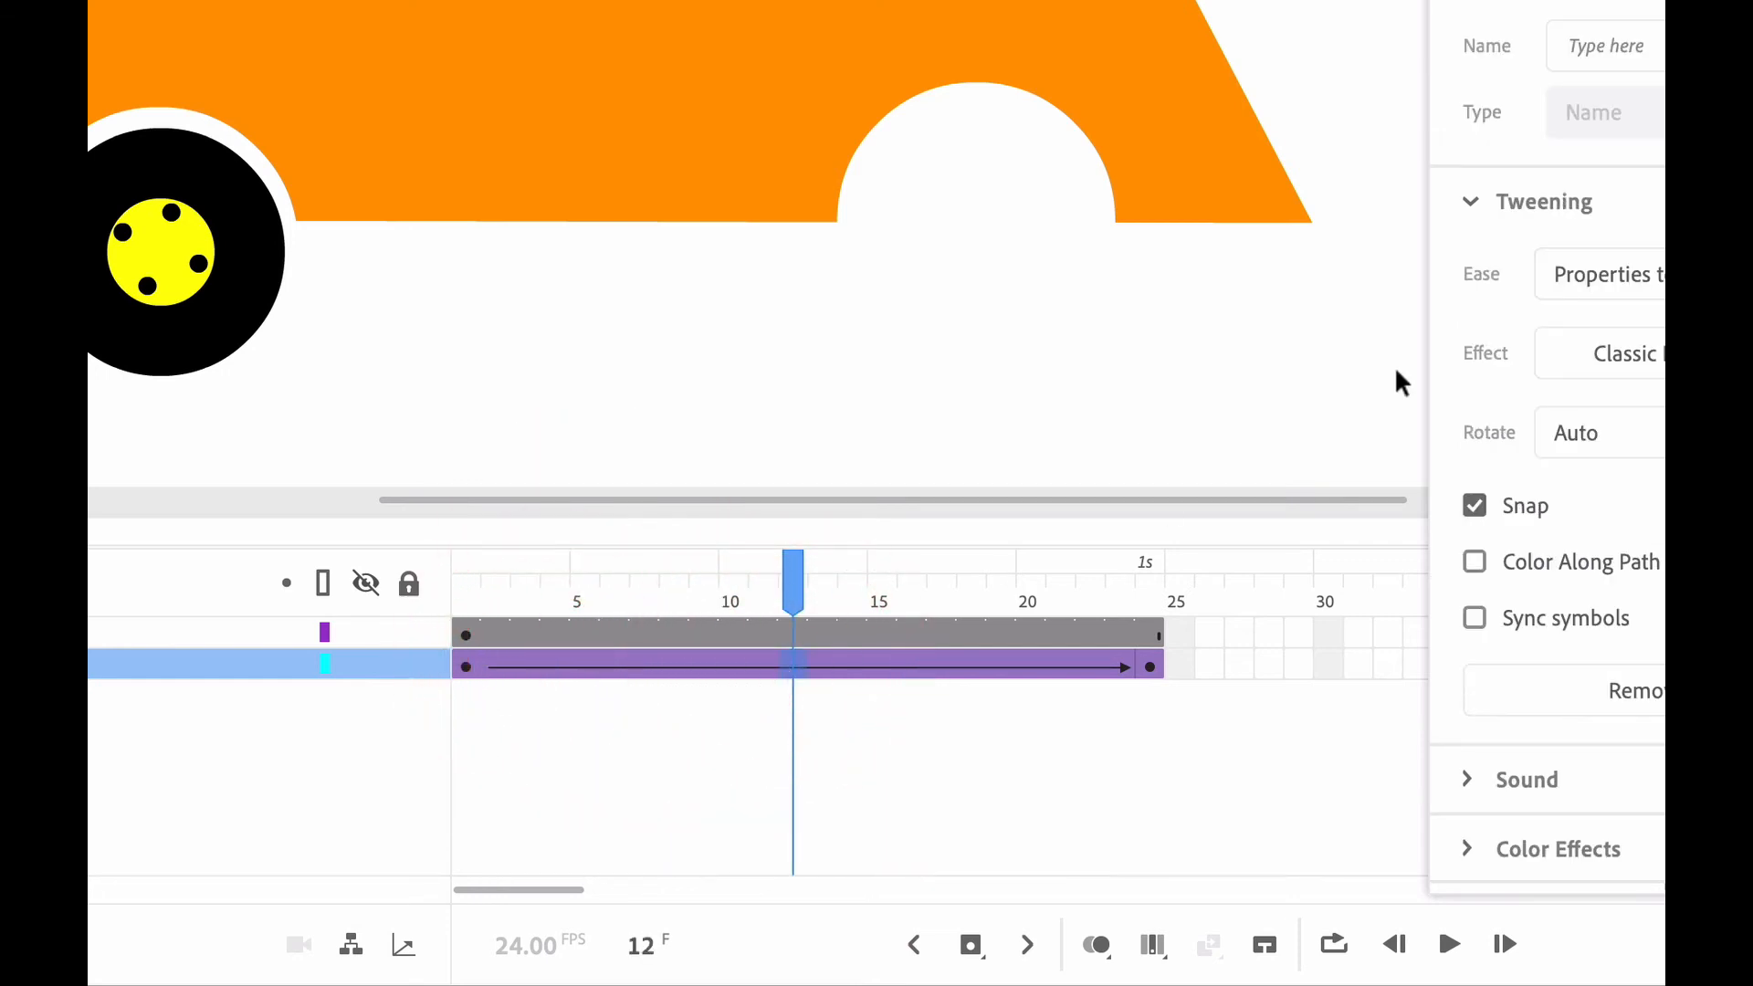
left_click(1289, 175)
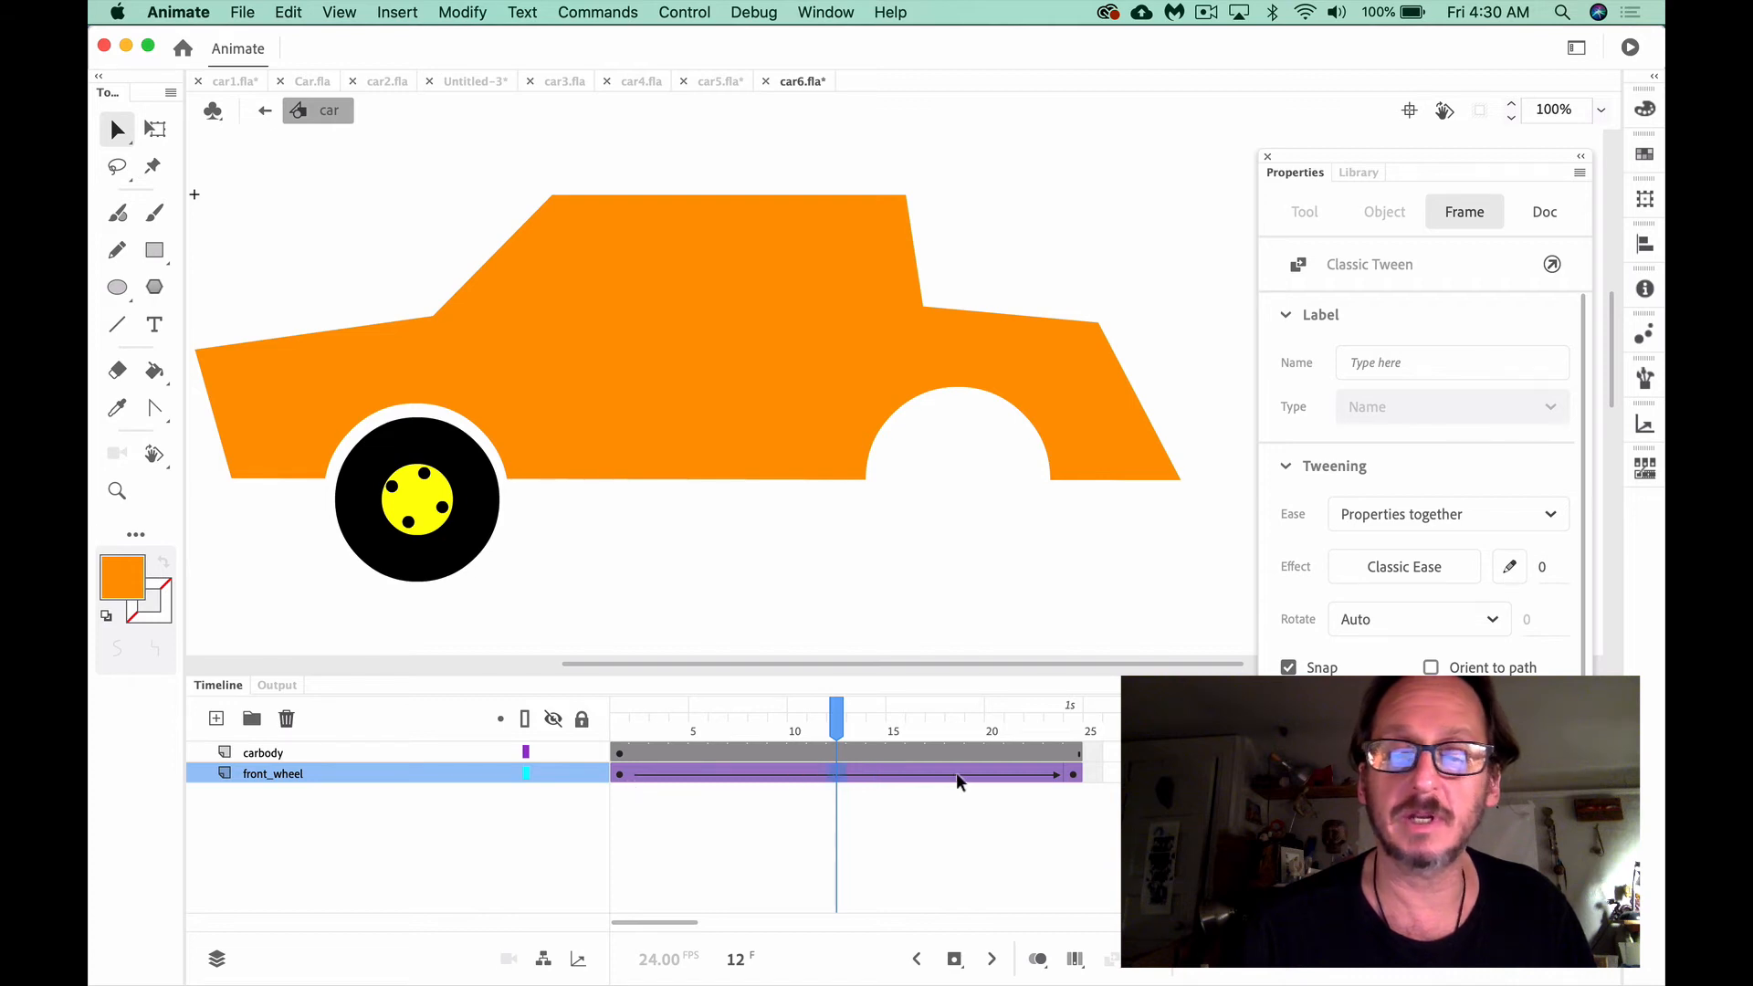
mouse_move(838, 778)
left_mouse_down()
mouse_move(798, 776)
mouse_move(858, 776)
left_mouse_up()
left_click(816, 774)
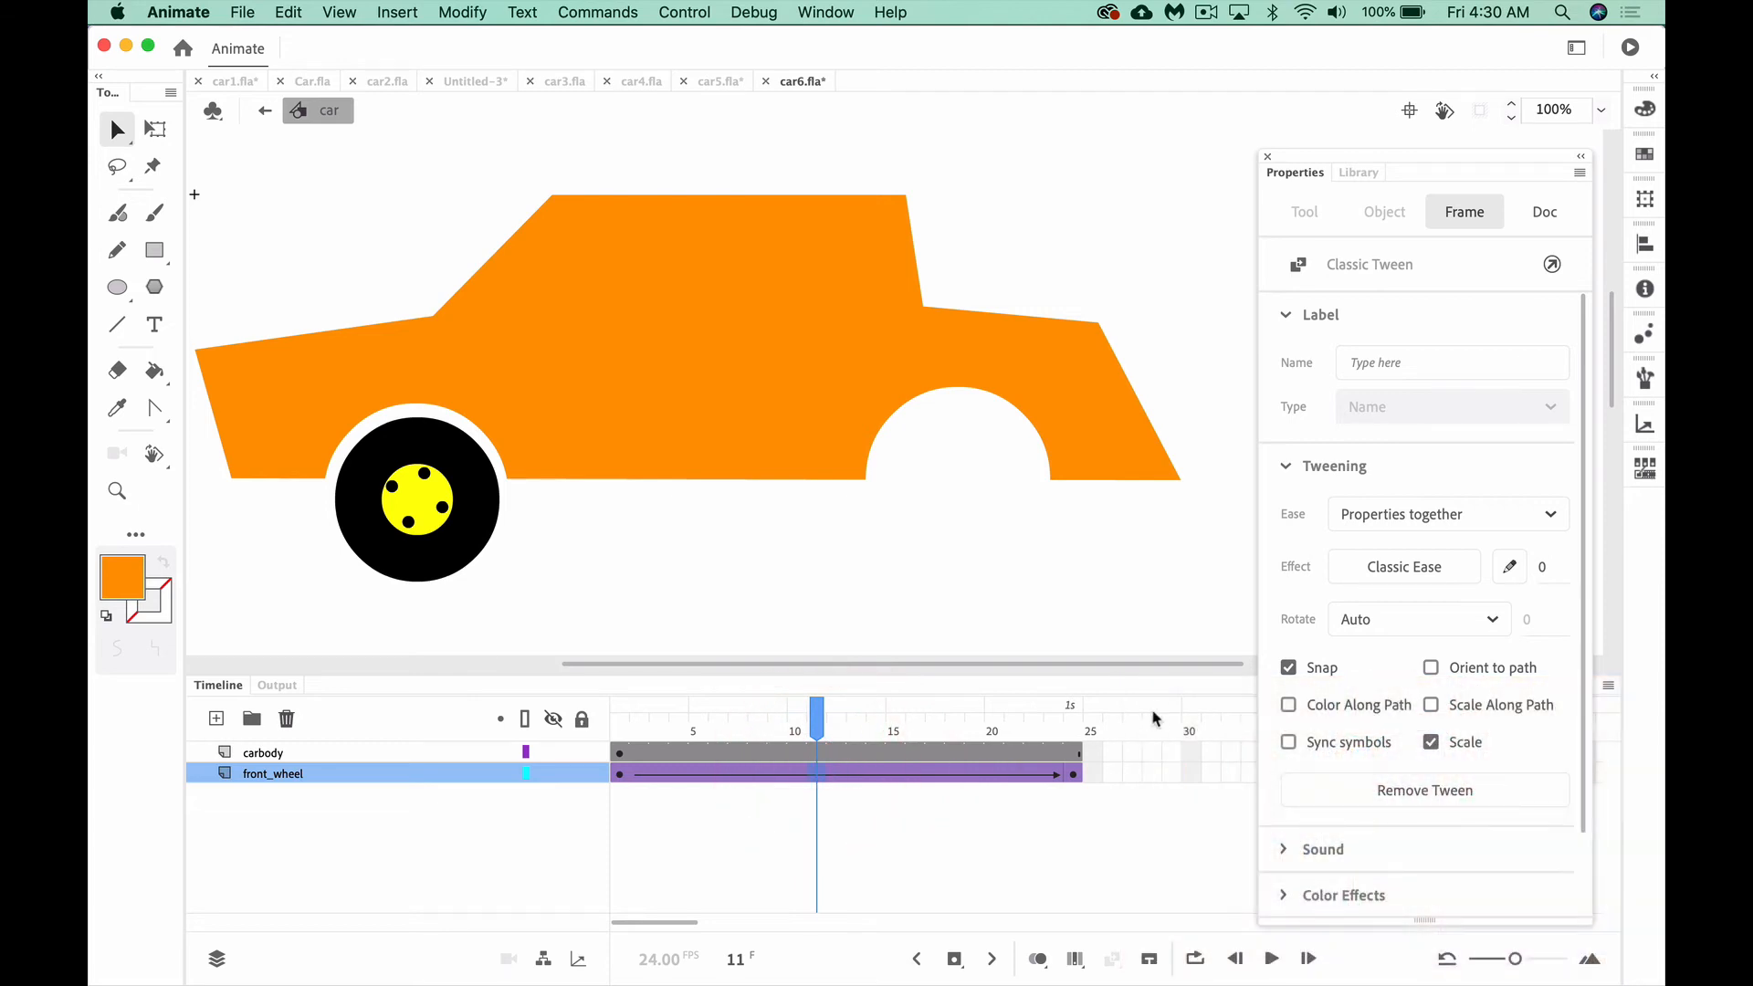
left_click(1397, 623)
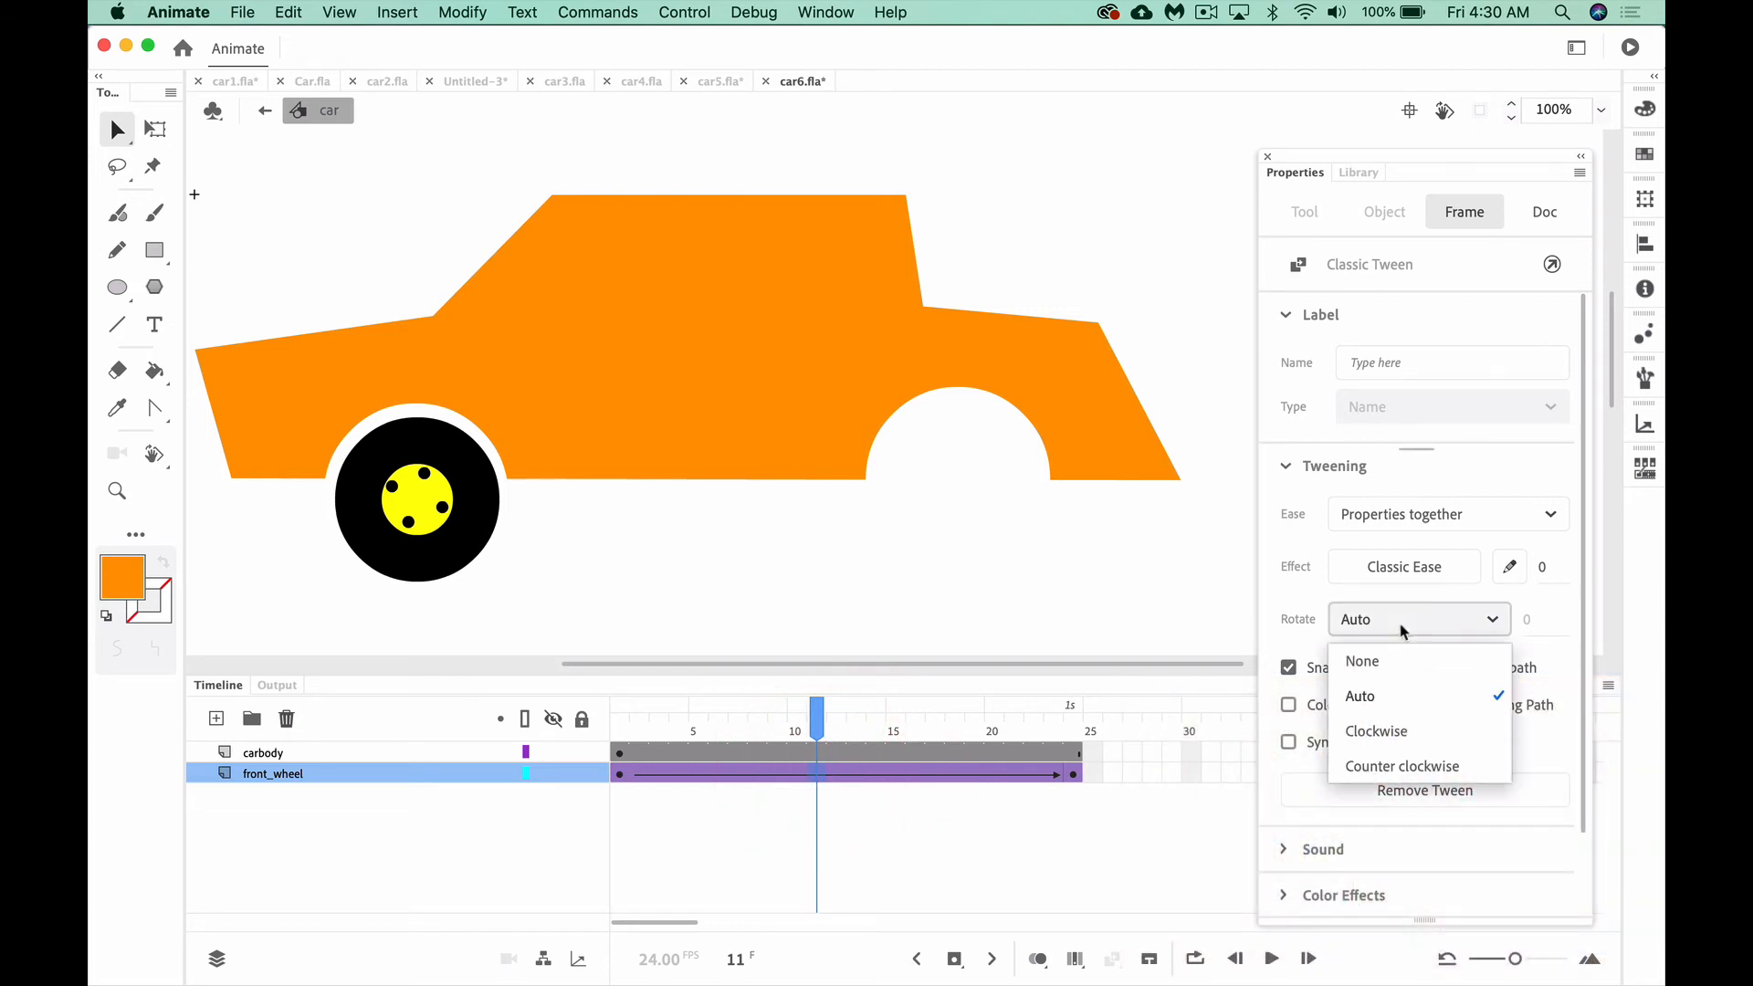
left_click(1395, 769)
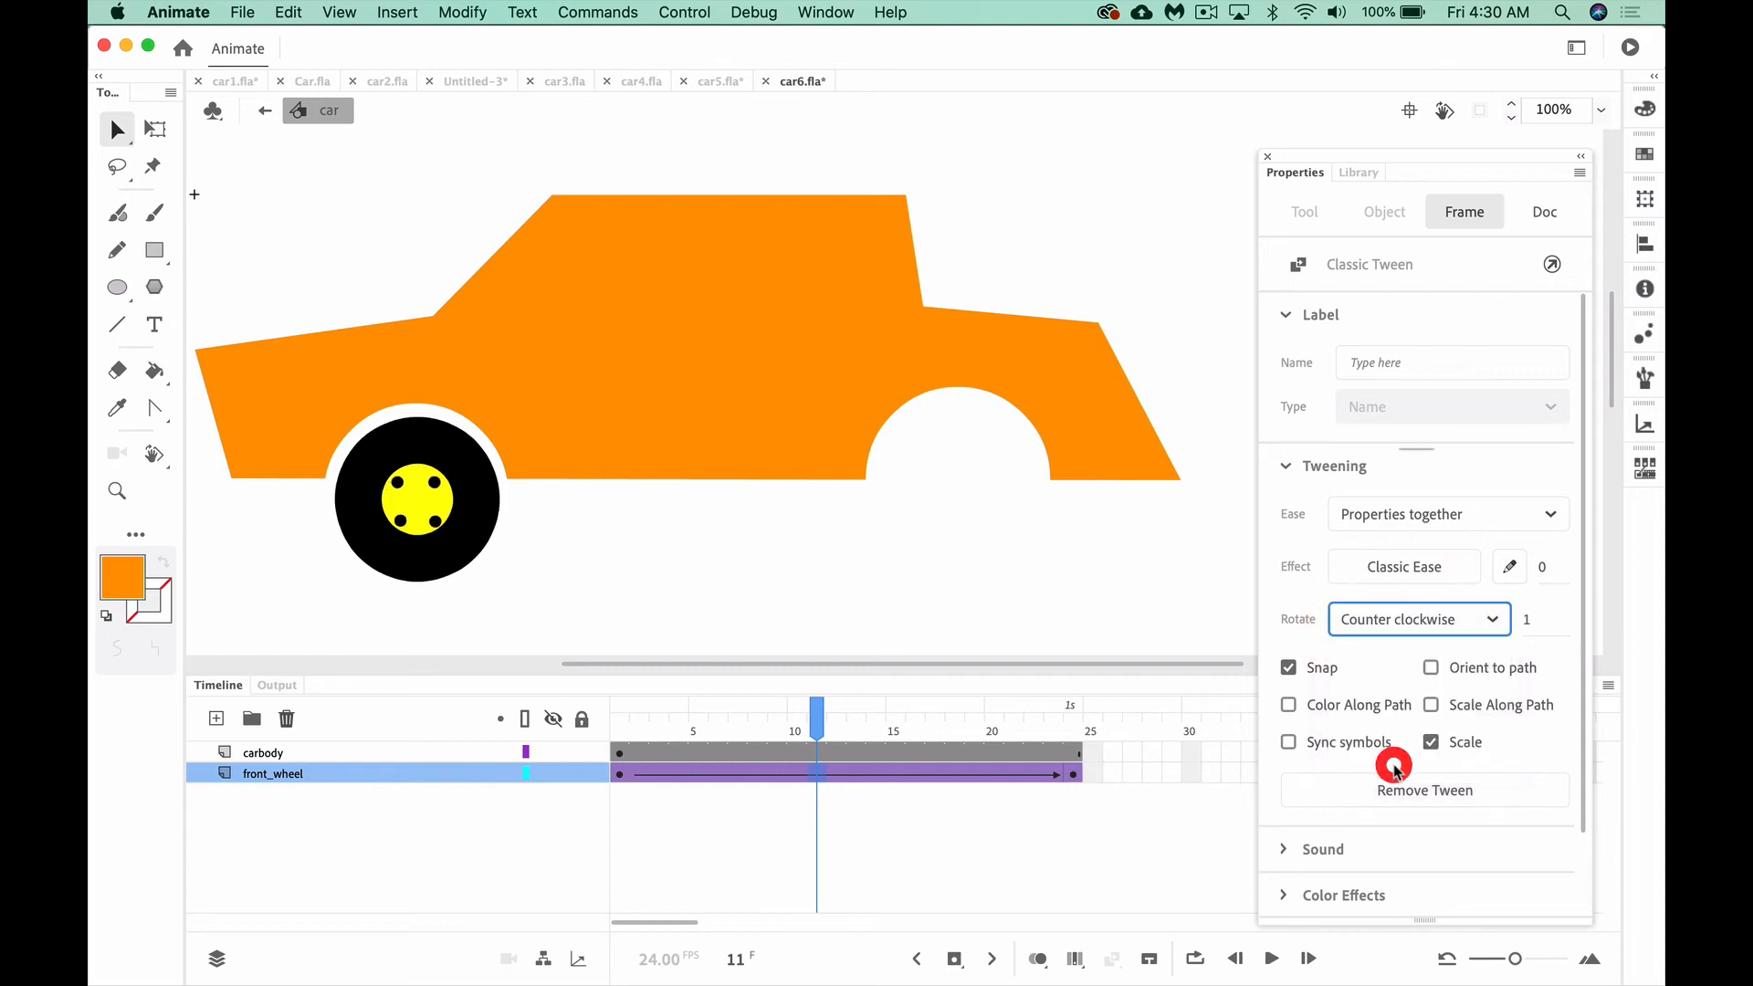
Rewind to the first frame and play the timeline to check the front wheel's rotation
left_click_drag(818, 726, 492, 760)
key("Return")
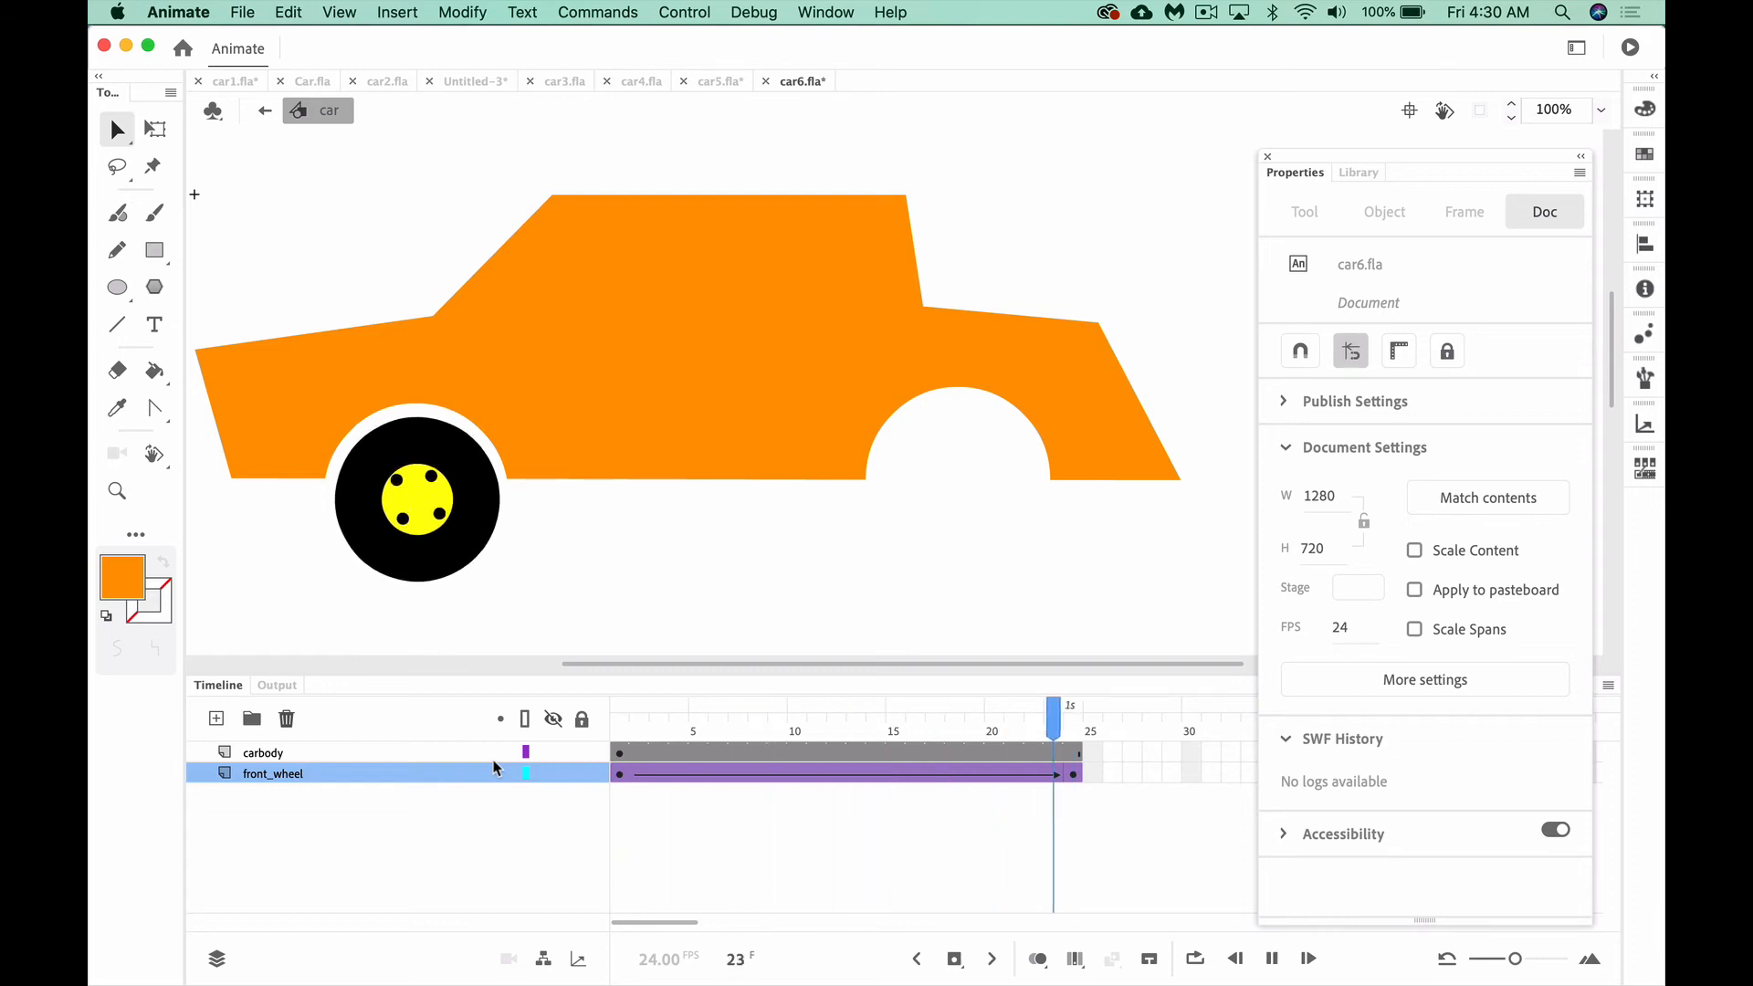
key("Return")
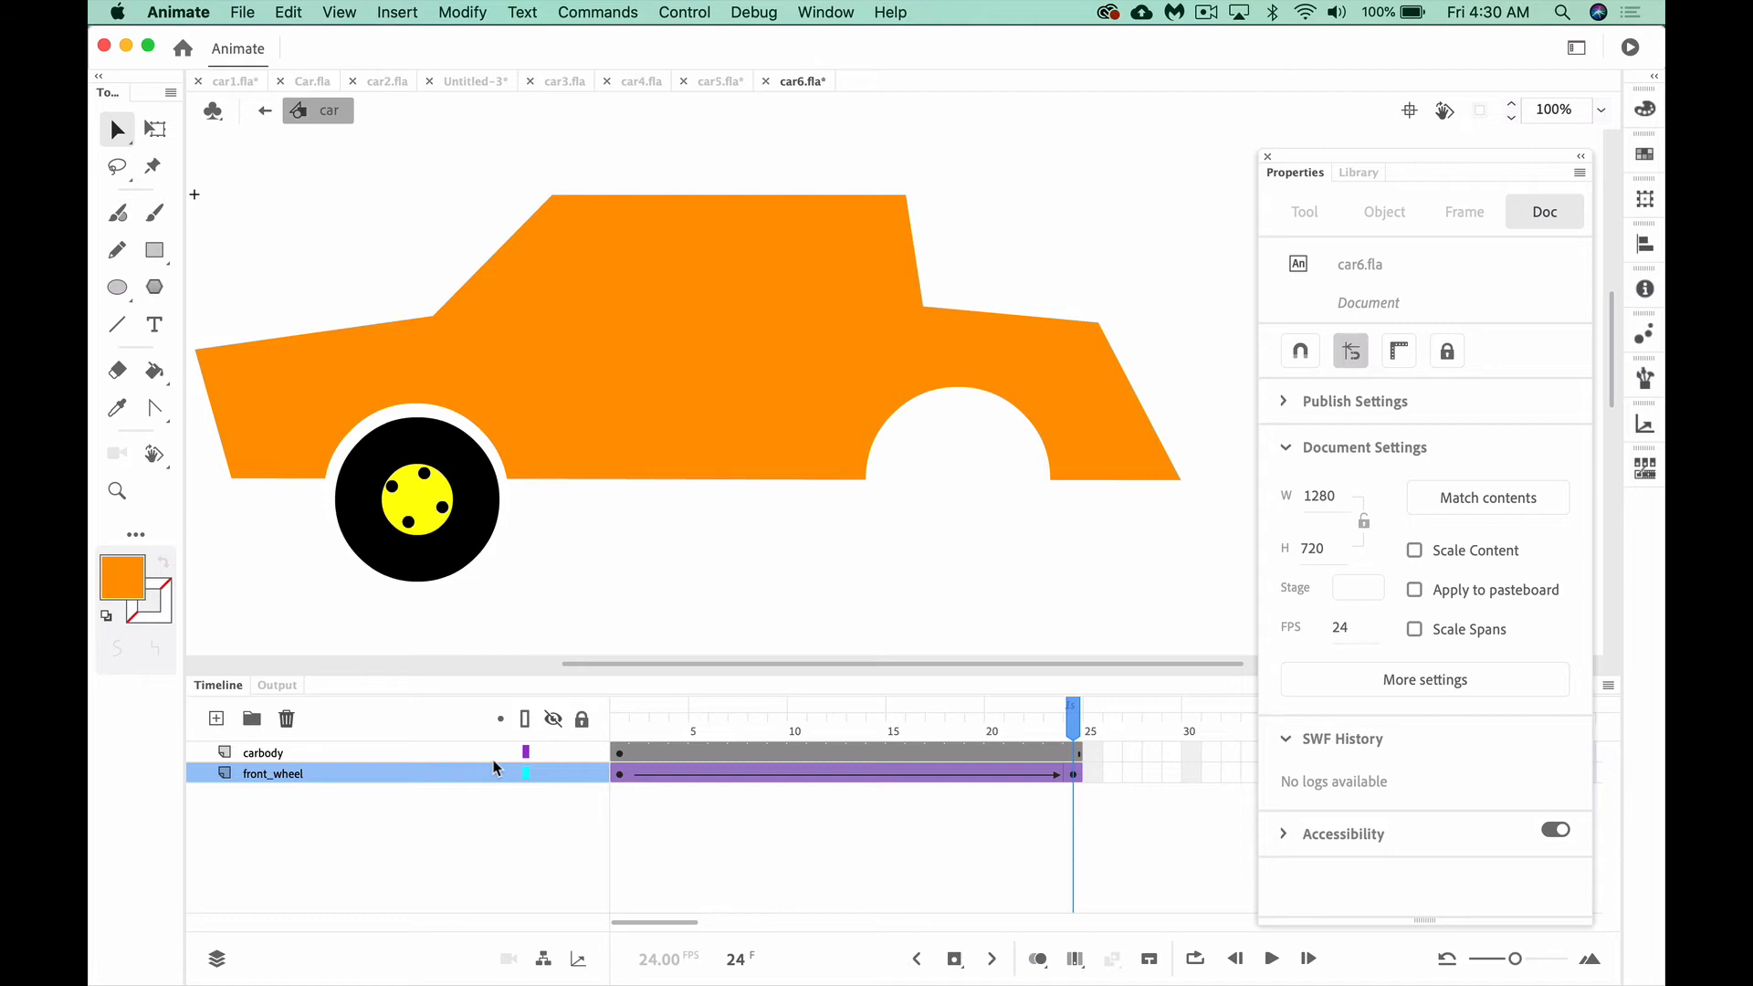
Add a new layer between carbody and front_wheel and rename it back_wheel
left_click(217, 718)
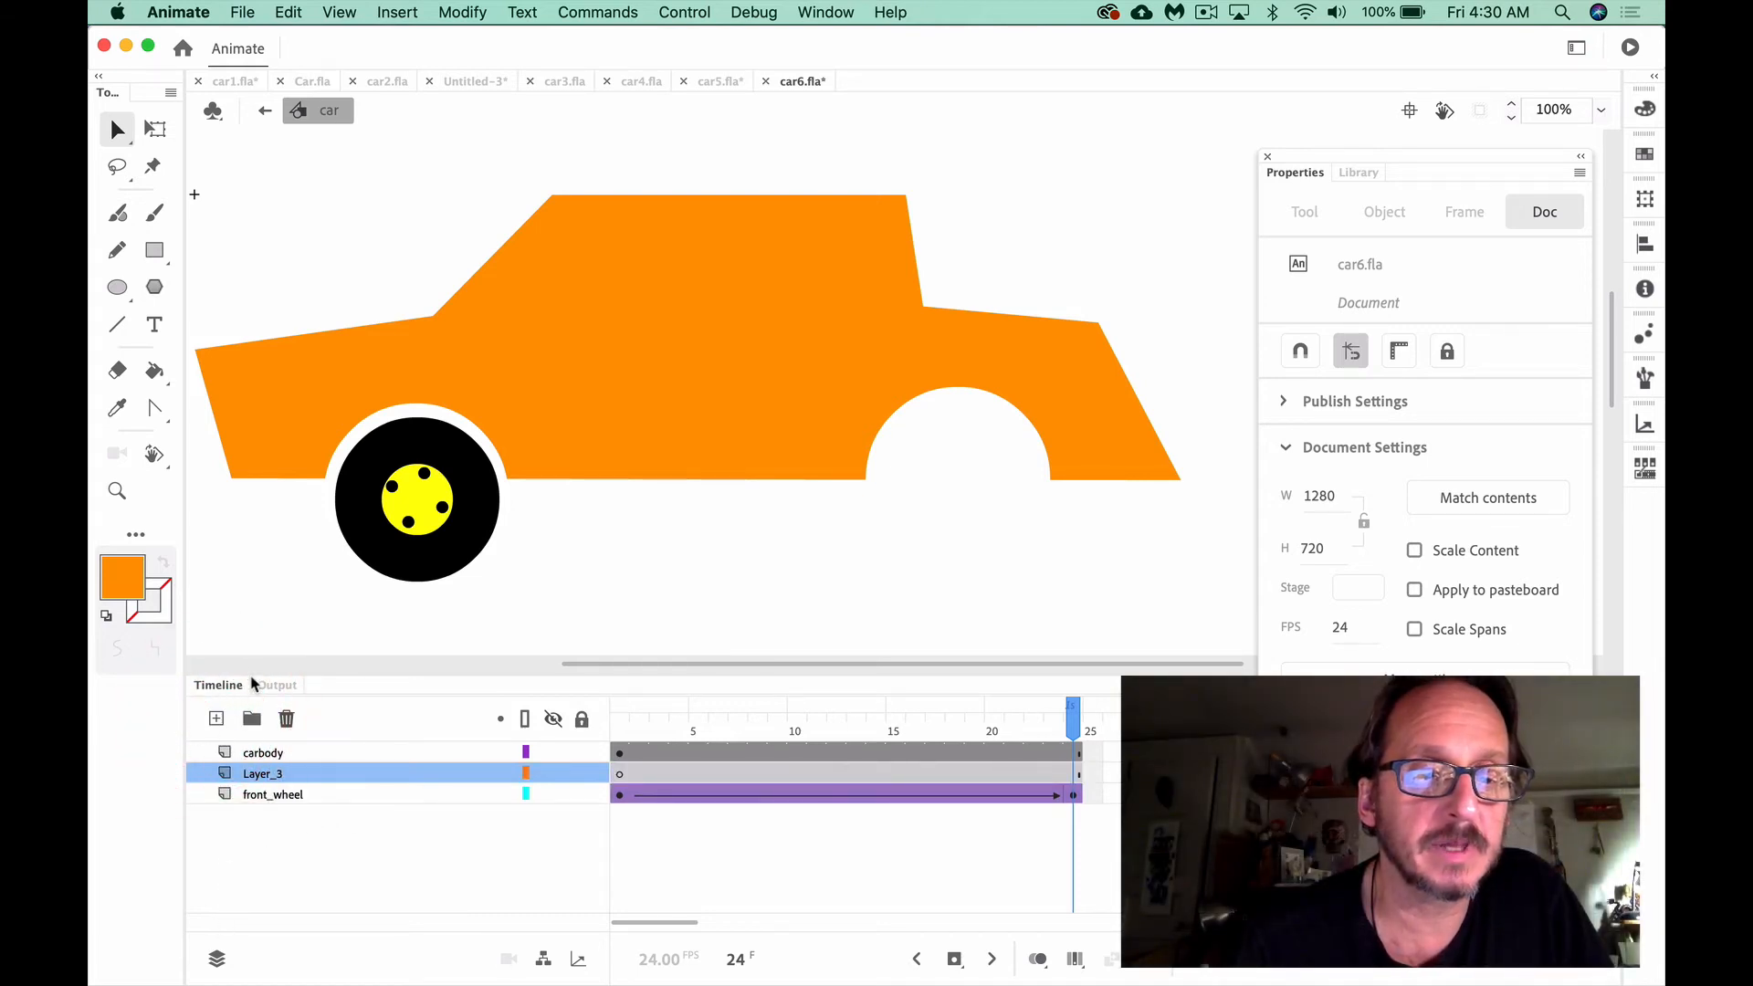
double_click(270, 774)
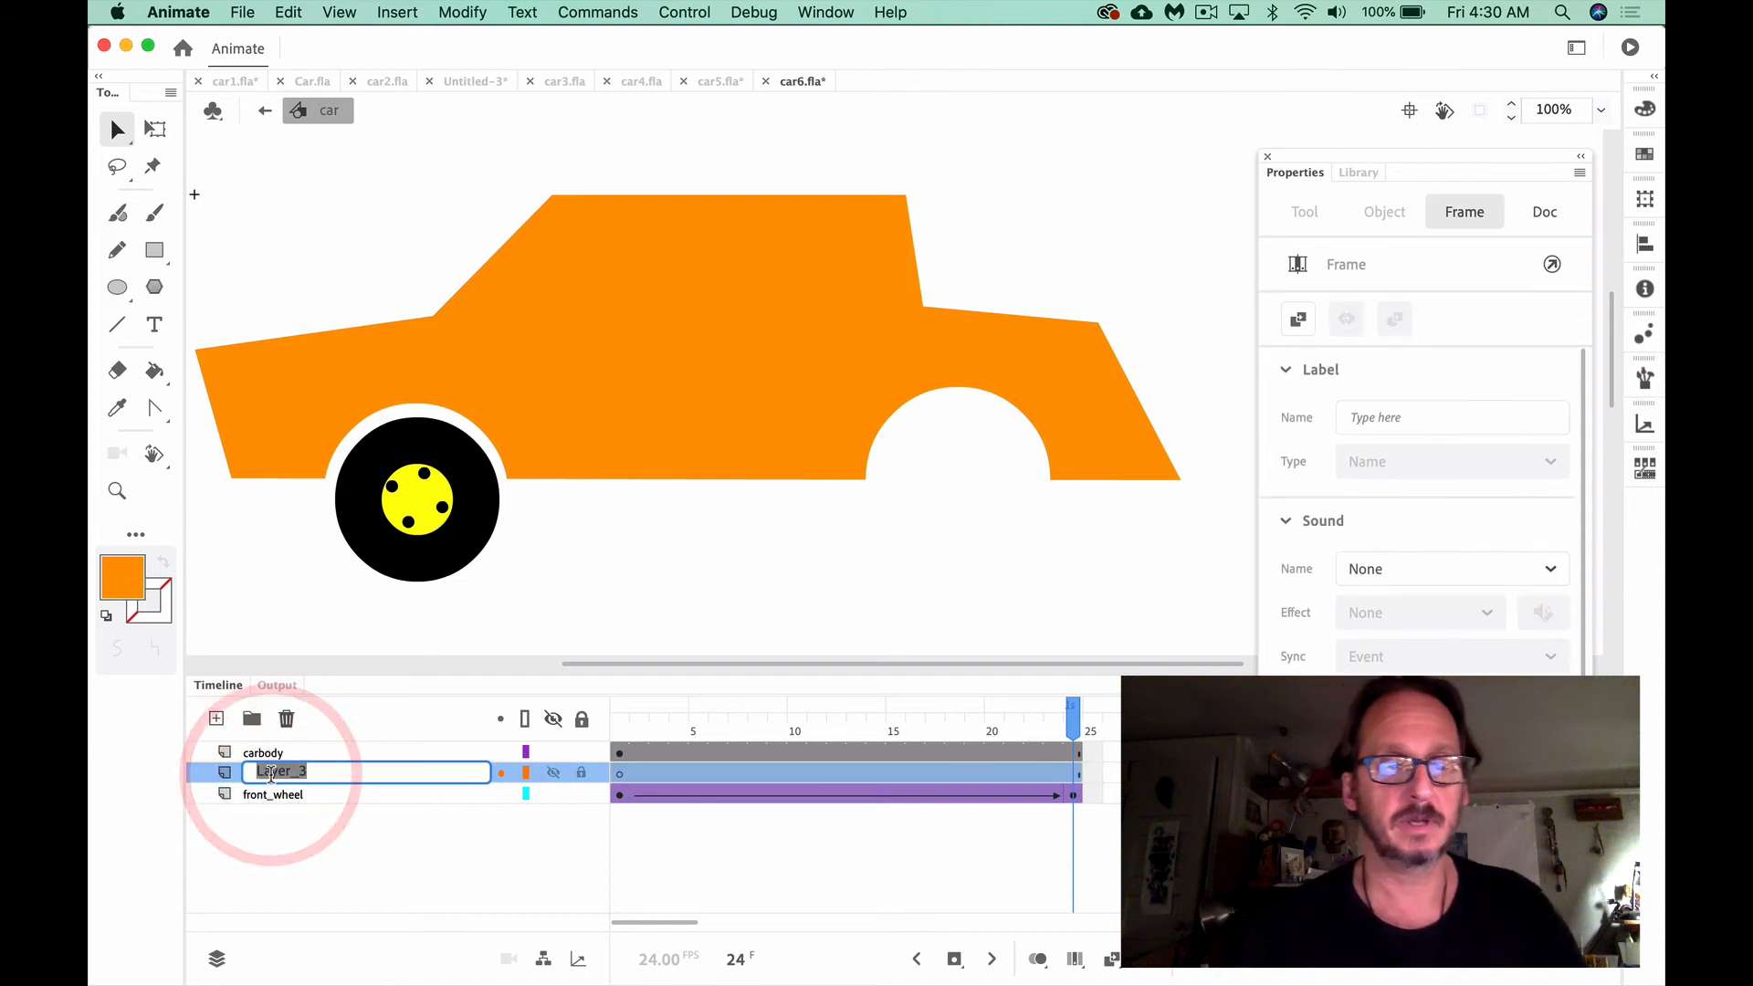
type("ba")
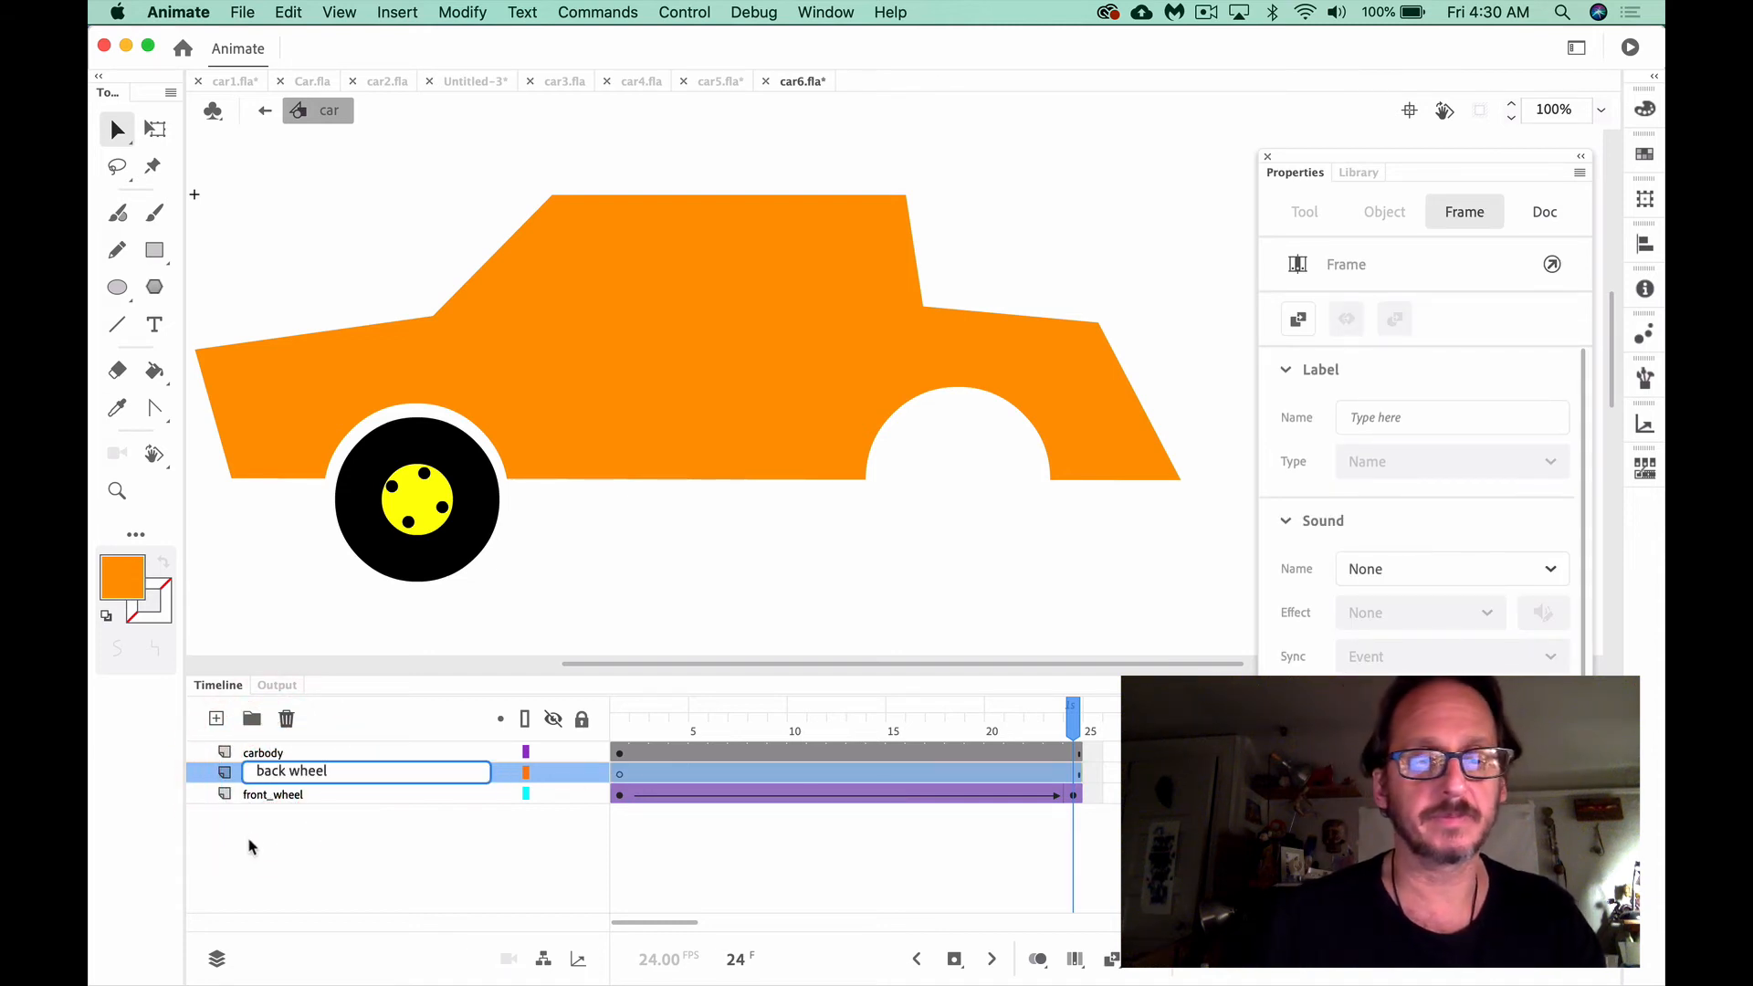
type("ck_wheel")
left_click(265, 767)
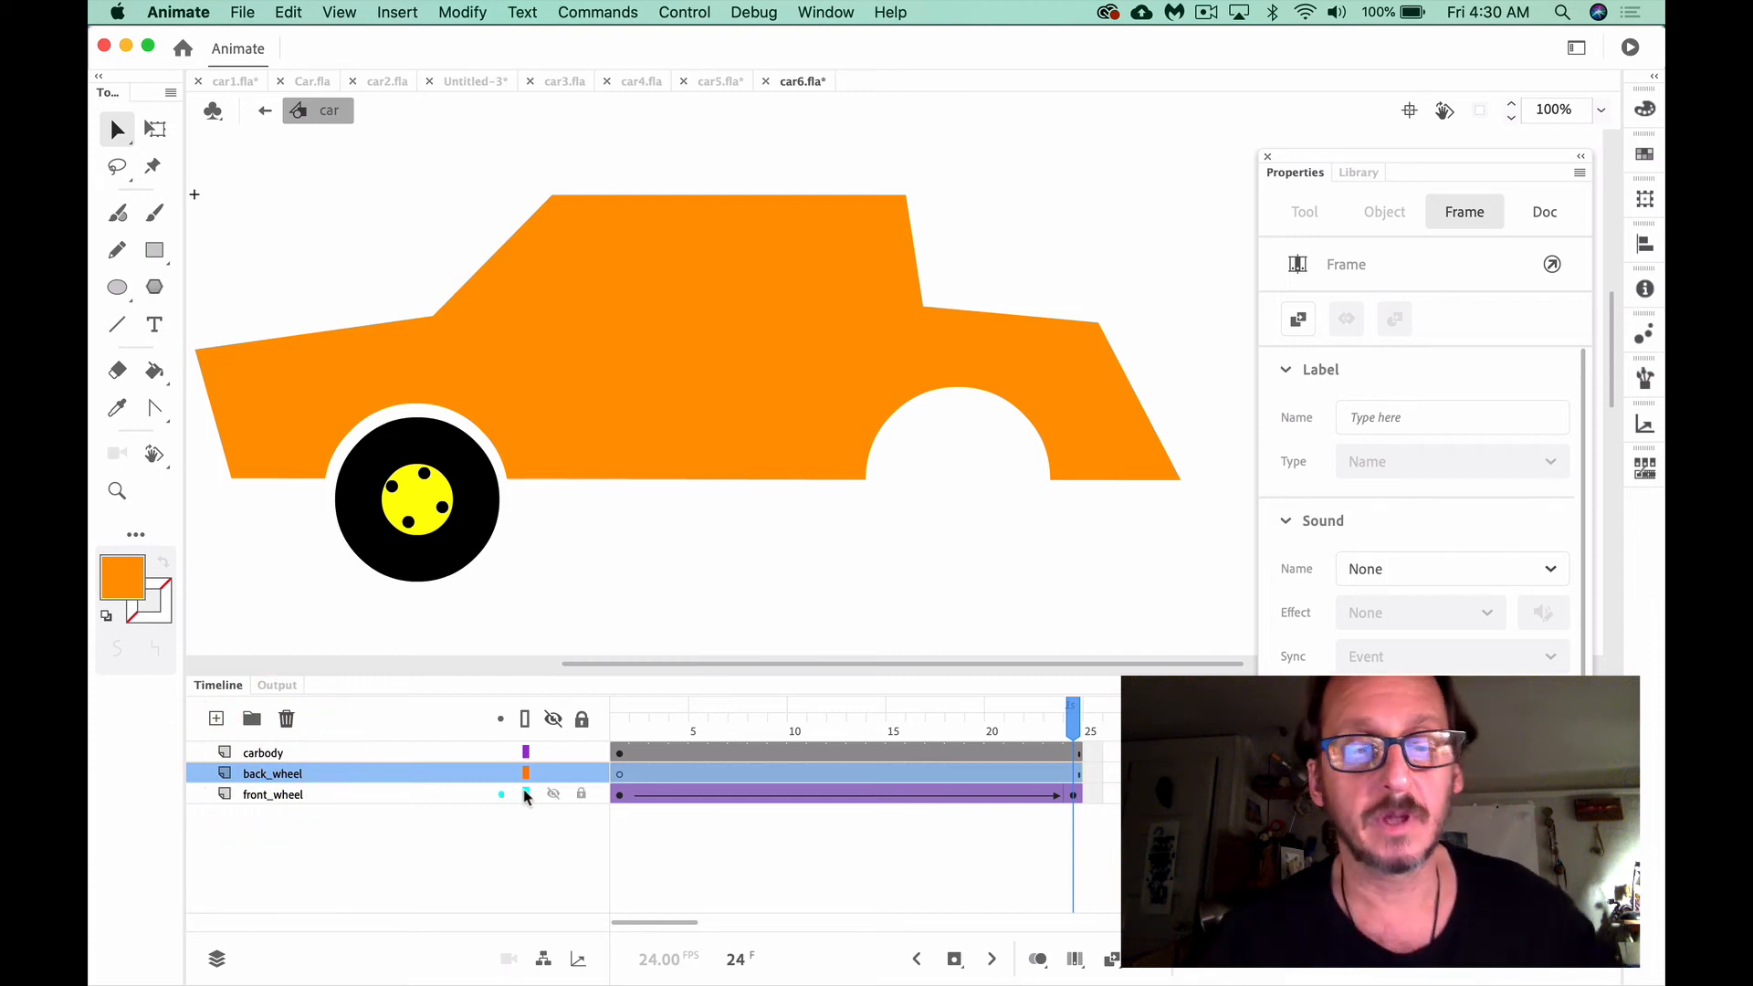
Place an instance of the wheel symbol in the rear wheel arch on the back_wheel layer's first frame and scrub to check it
left_click(616, 774)
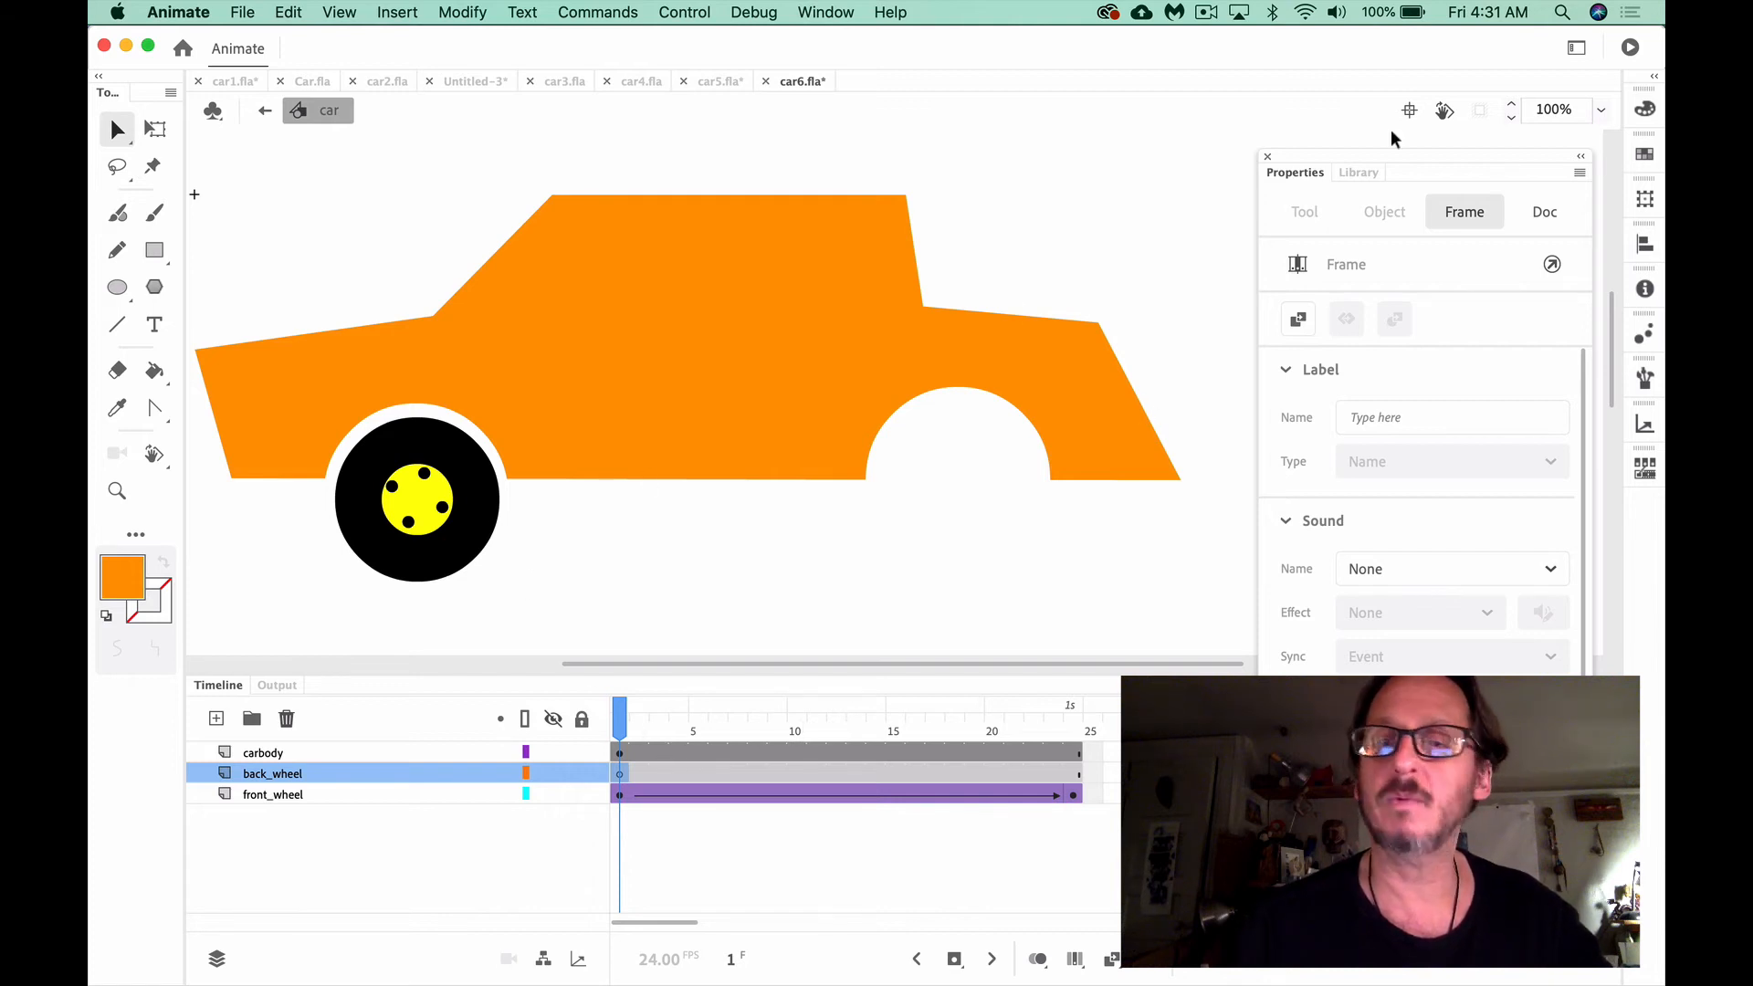
left_click(1360, 173)
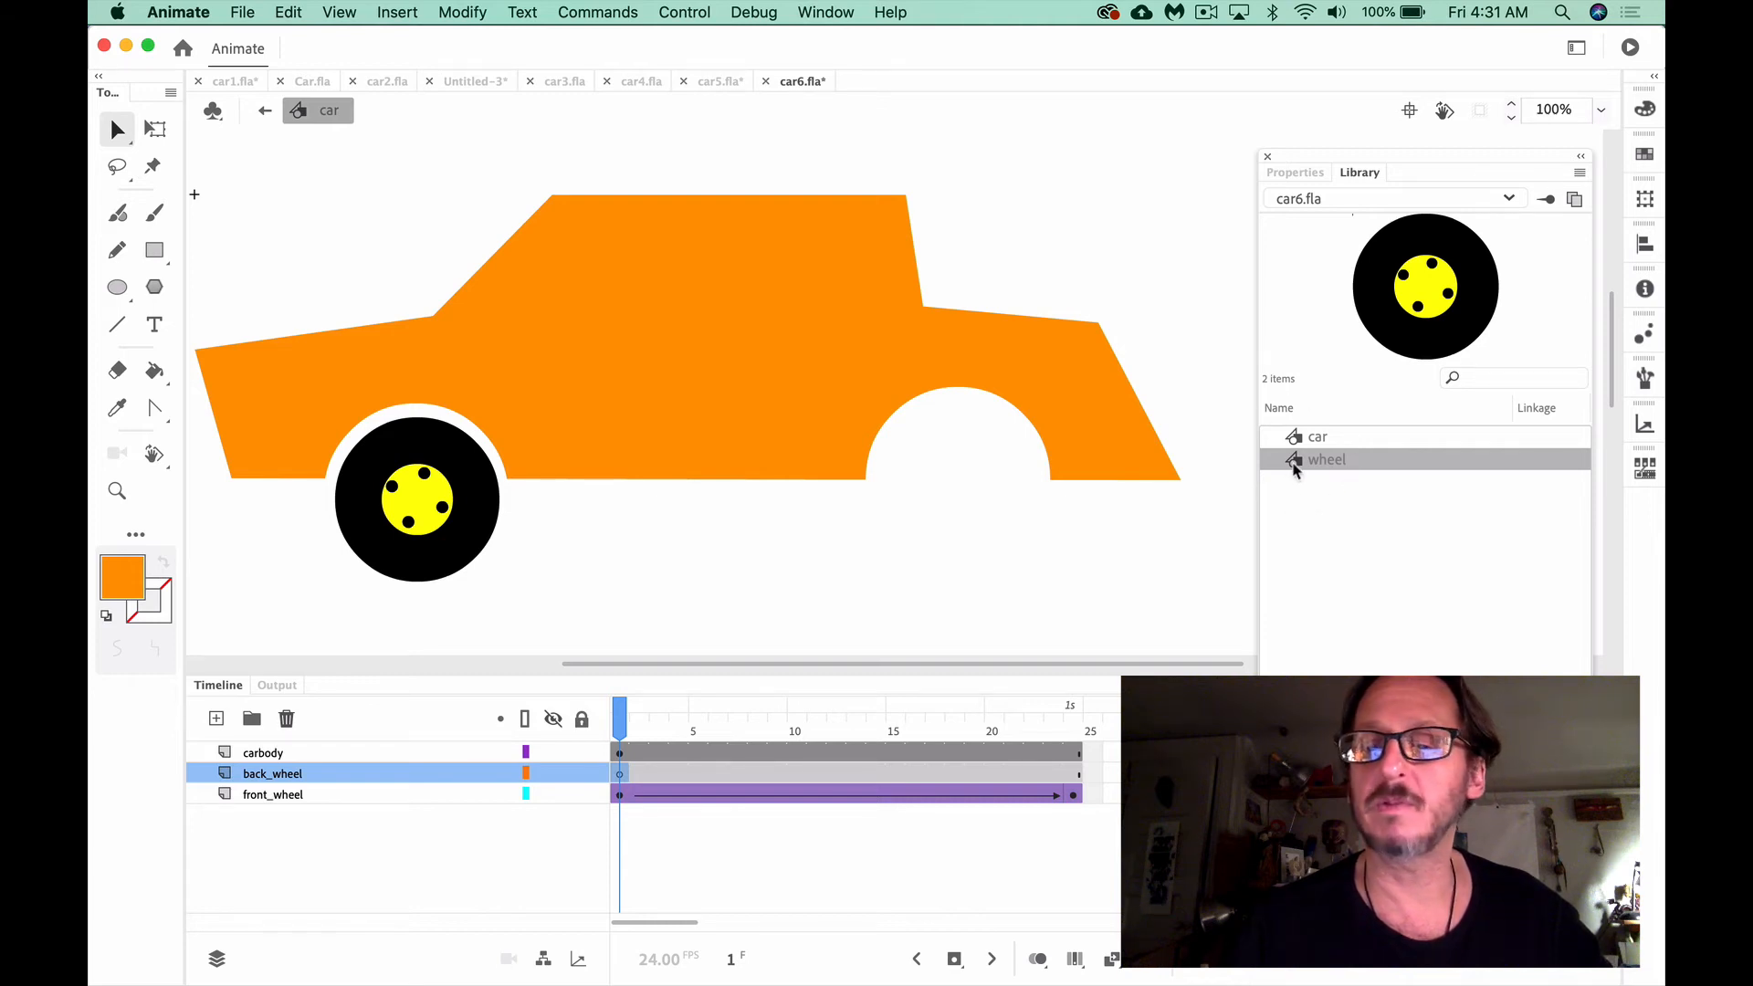
left_click_drag(1293, 467, 962, 504)
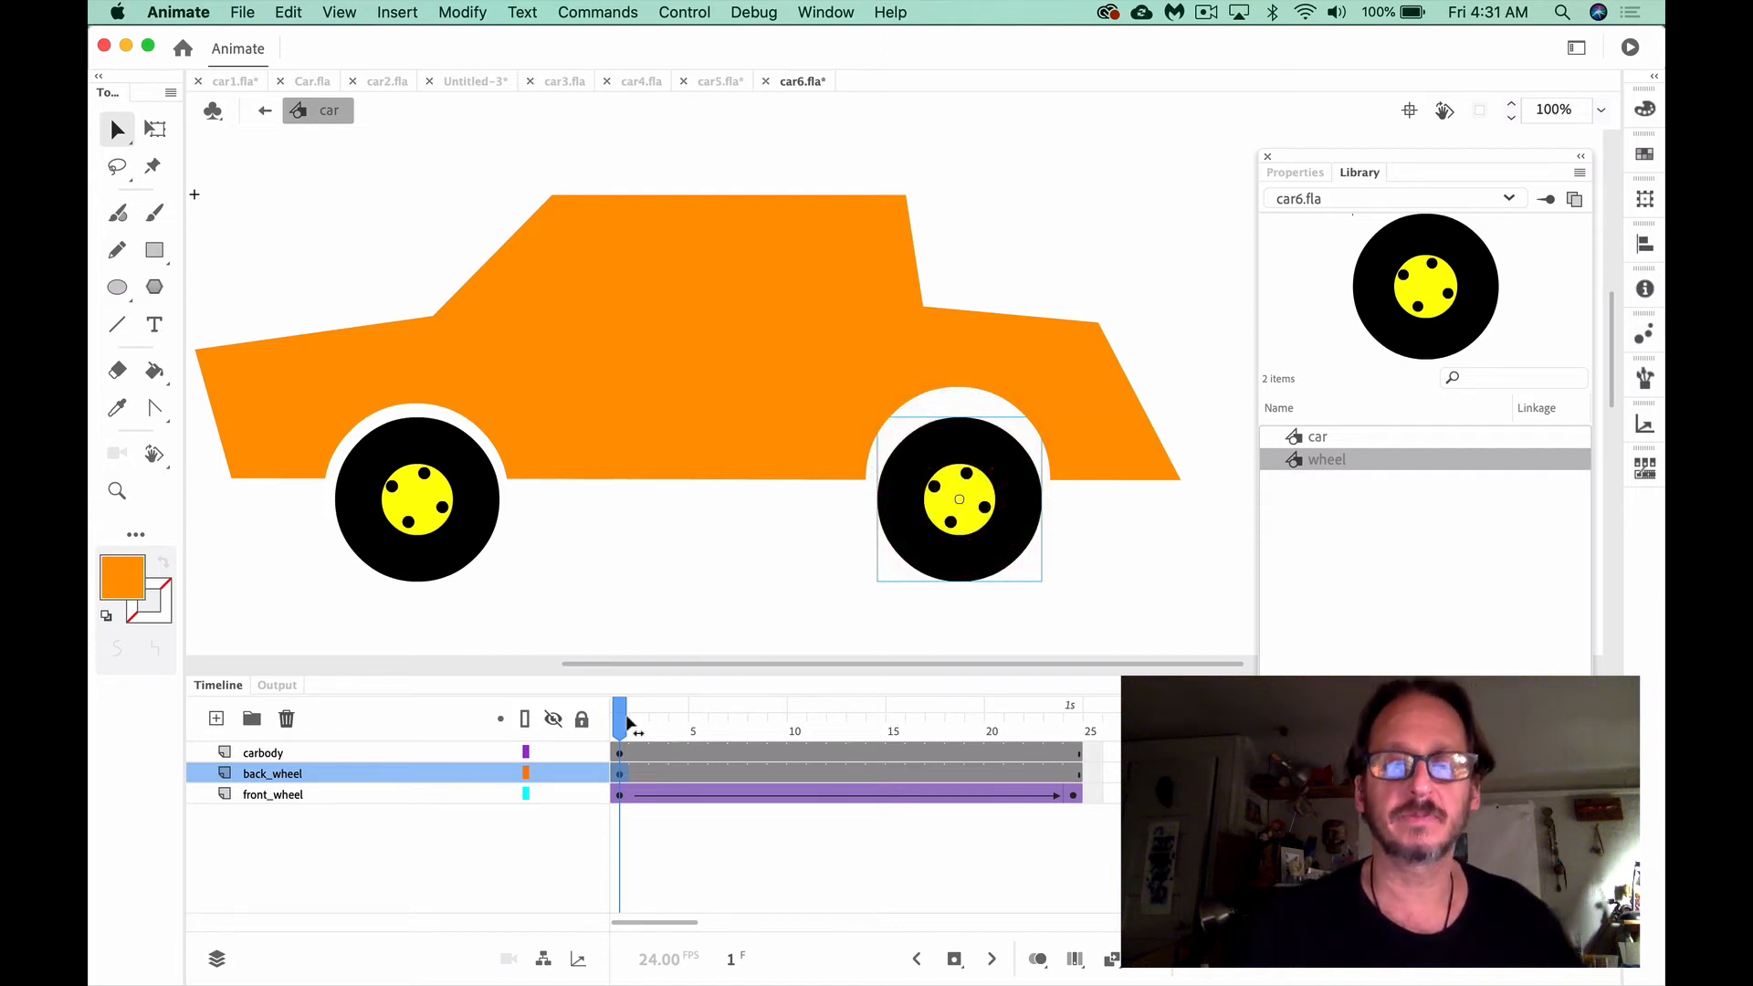
left_click_drag(626, 721, 579, 717)
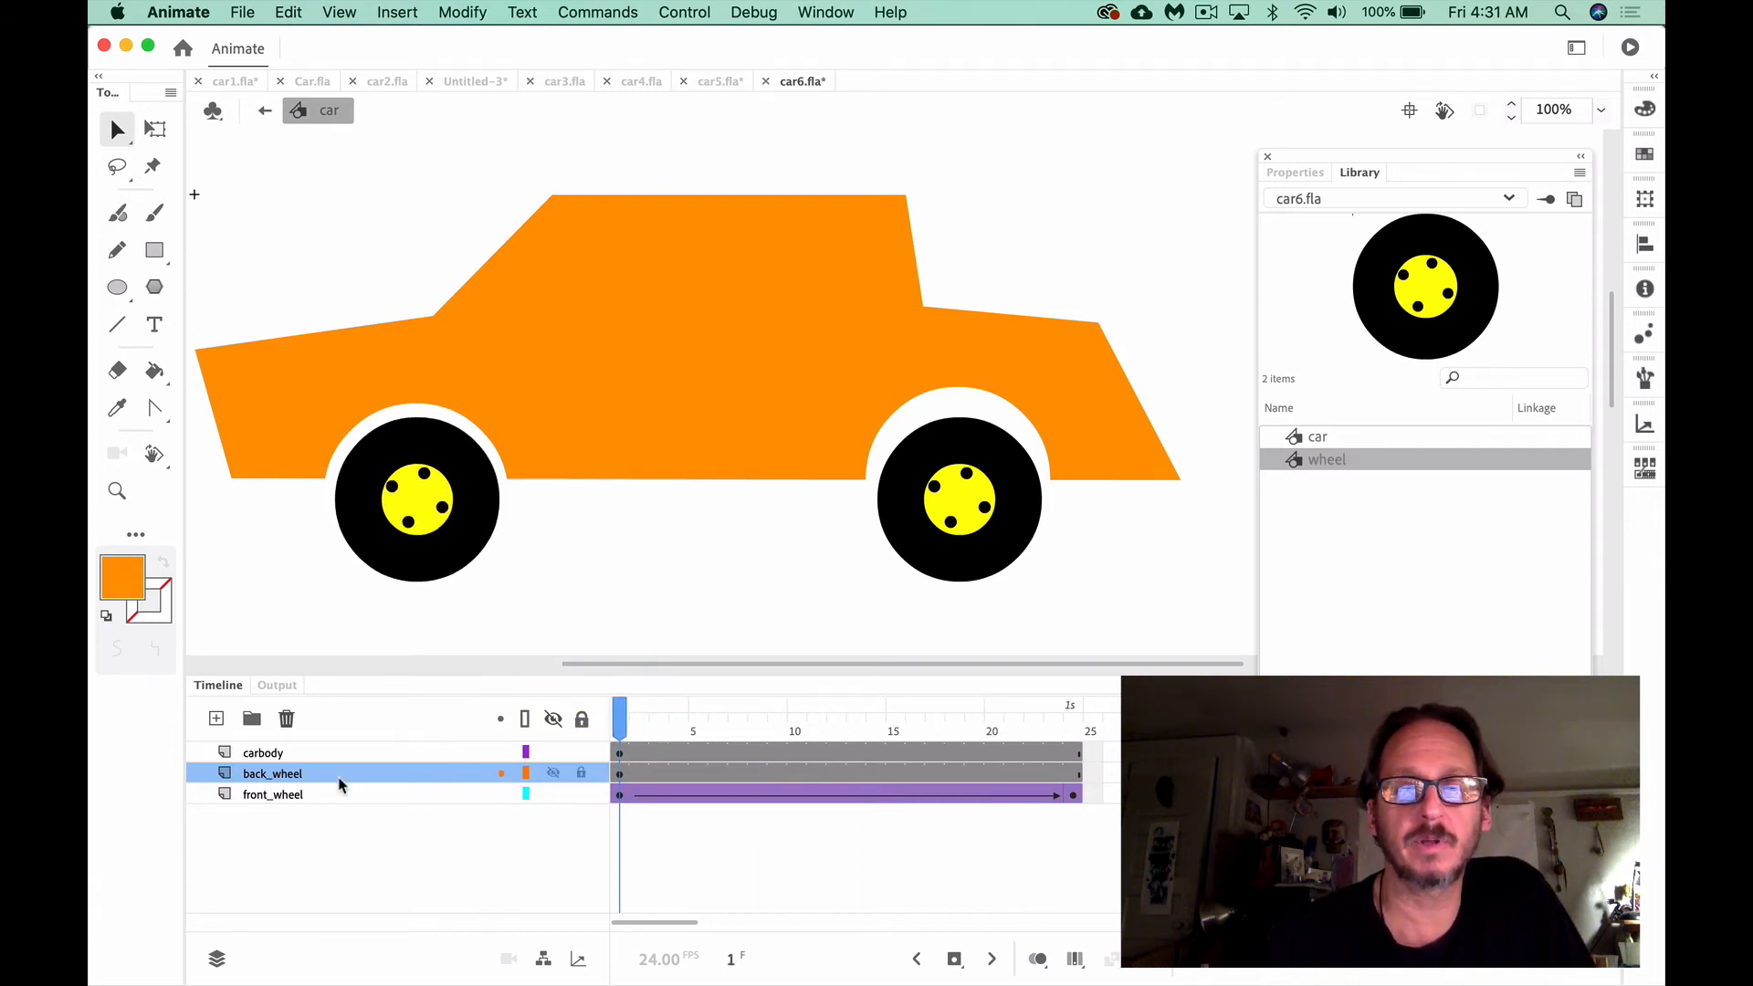
Create a classic tween on the back_wheel layer from frame 1 and insert a keyframe at frame 24
left_click(618, 775)
right_click(617, 774)
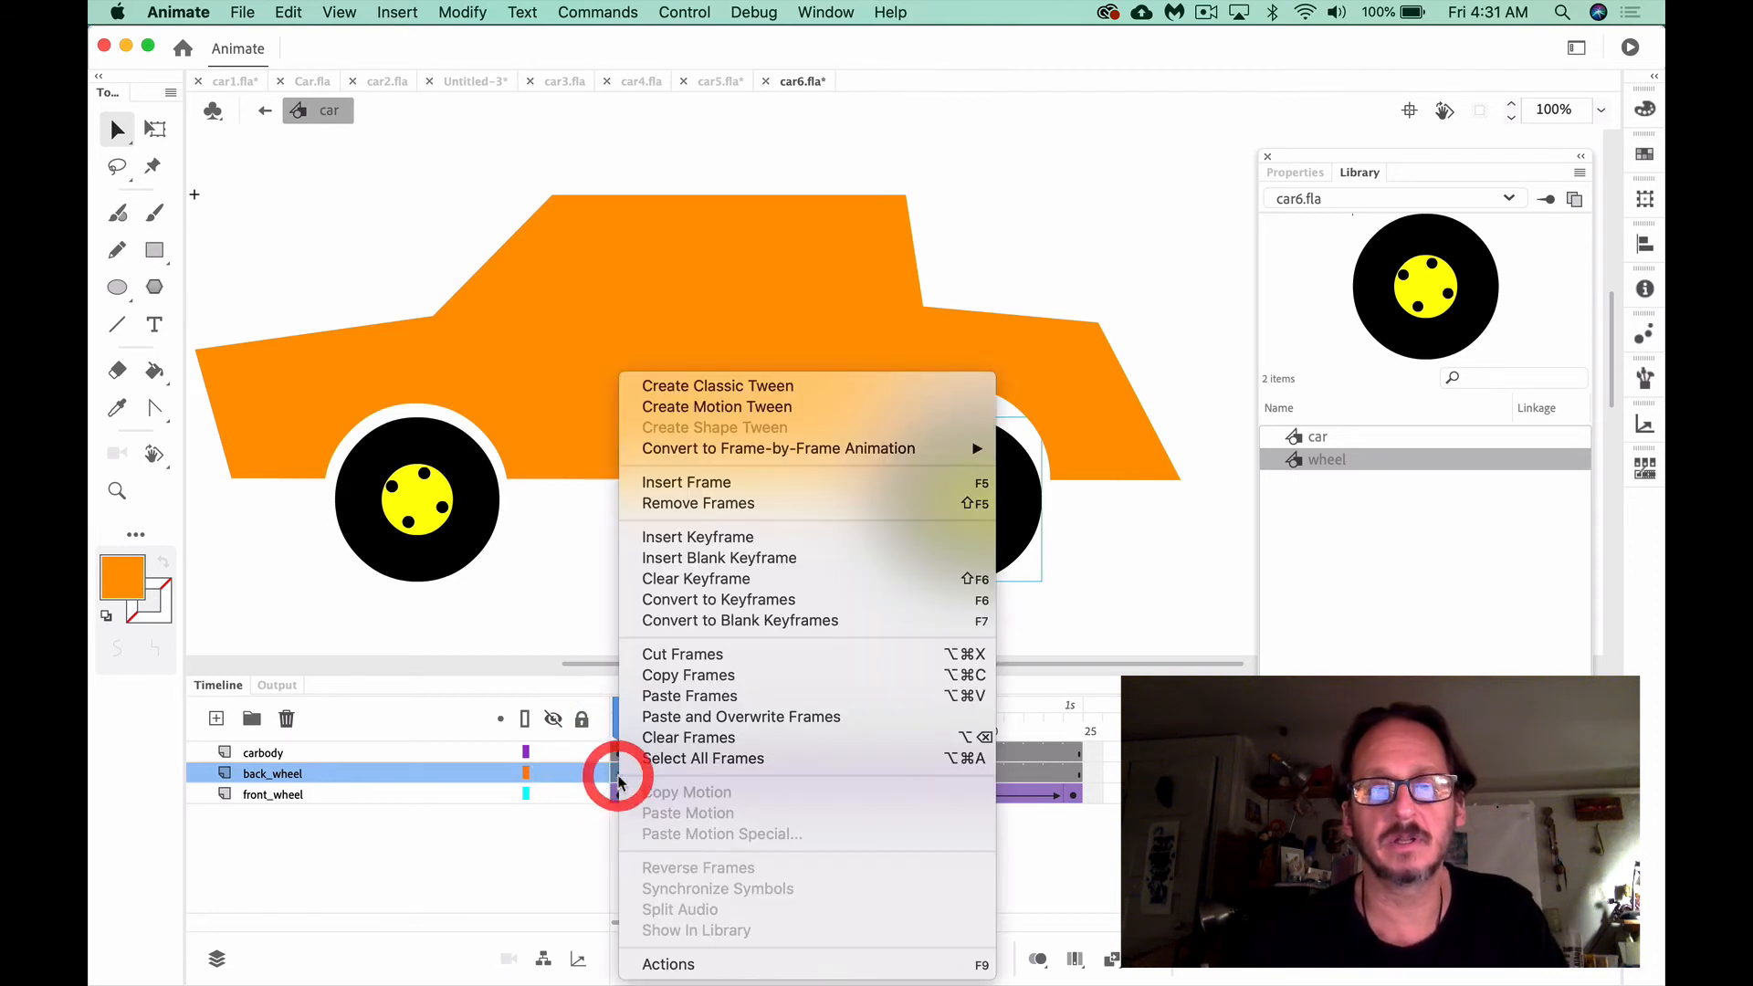
left_click(739, 391)
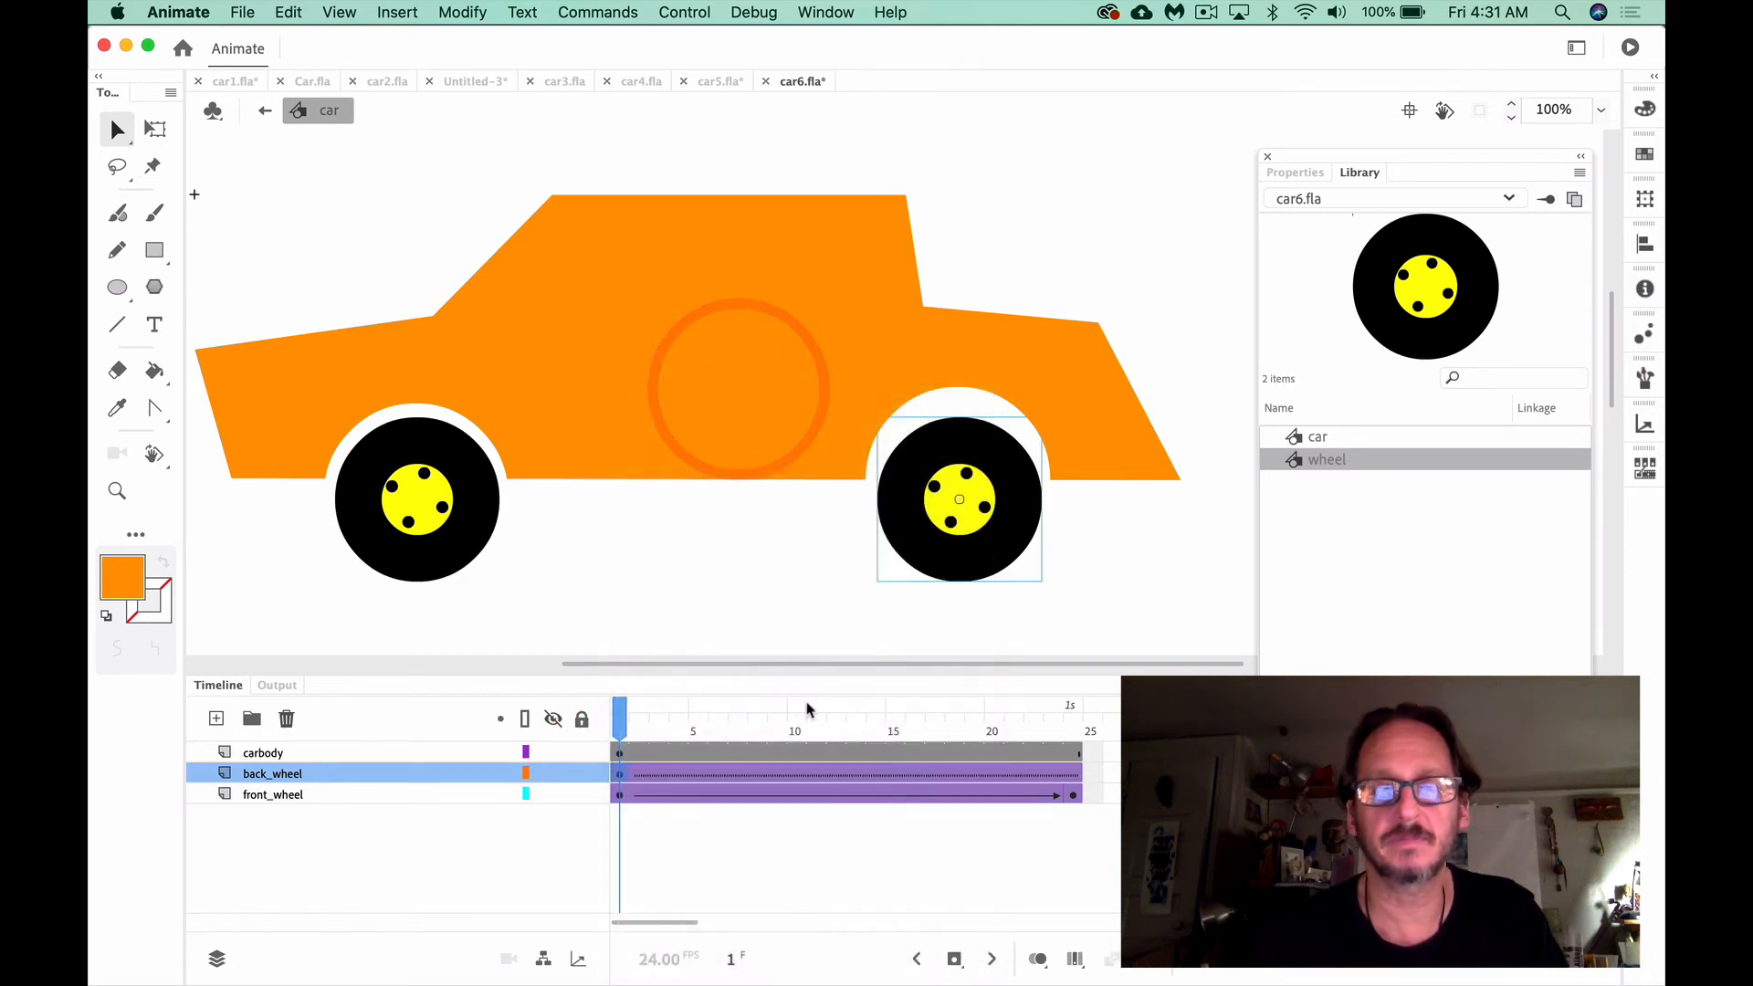
left_click(1075, 776)
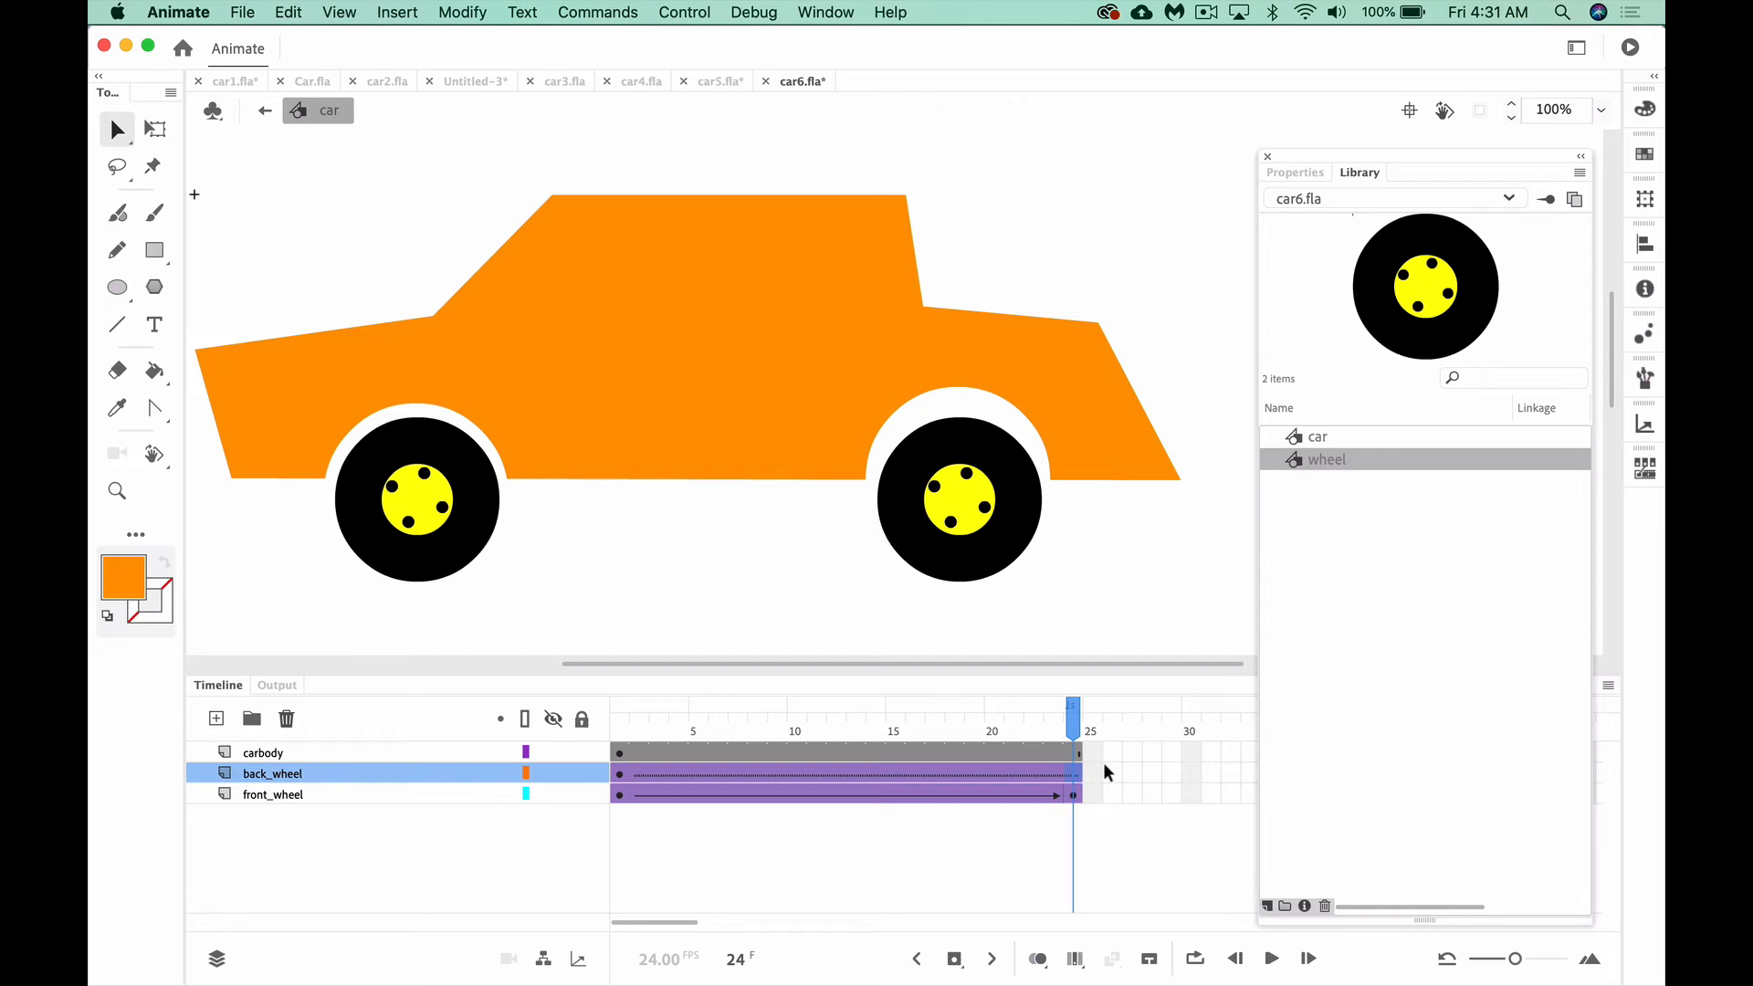
left_click(1077, 776)
key("F6")
Set the back_wheel tween's rotation to Counter clockwise
left_click(846, 773)
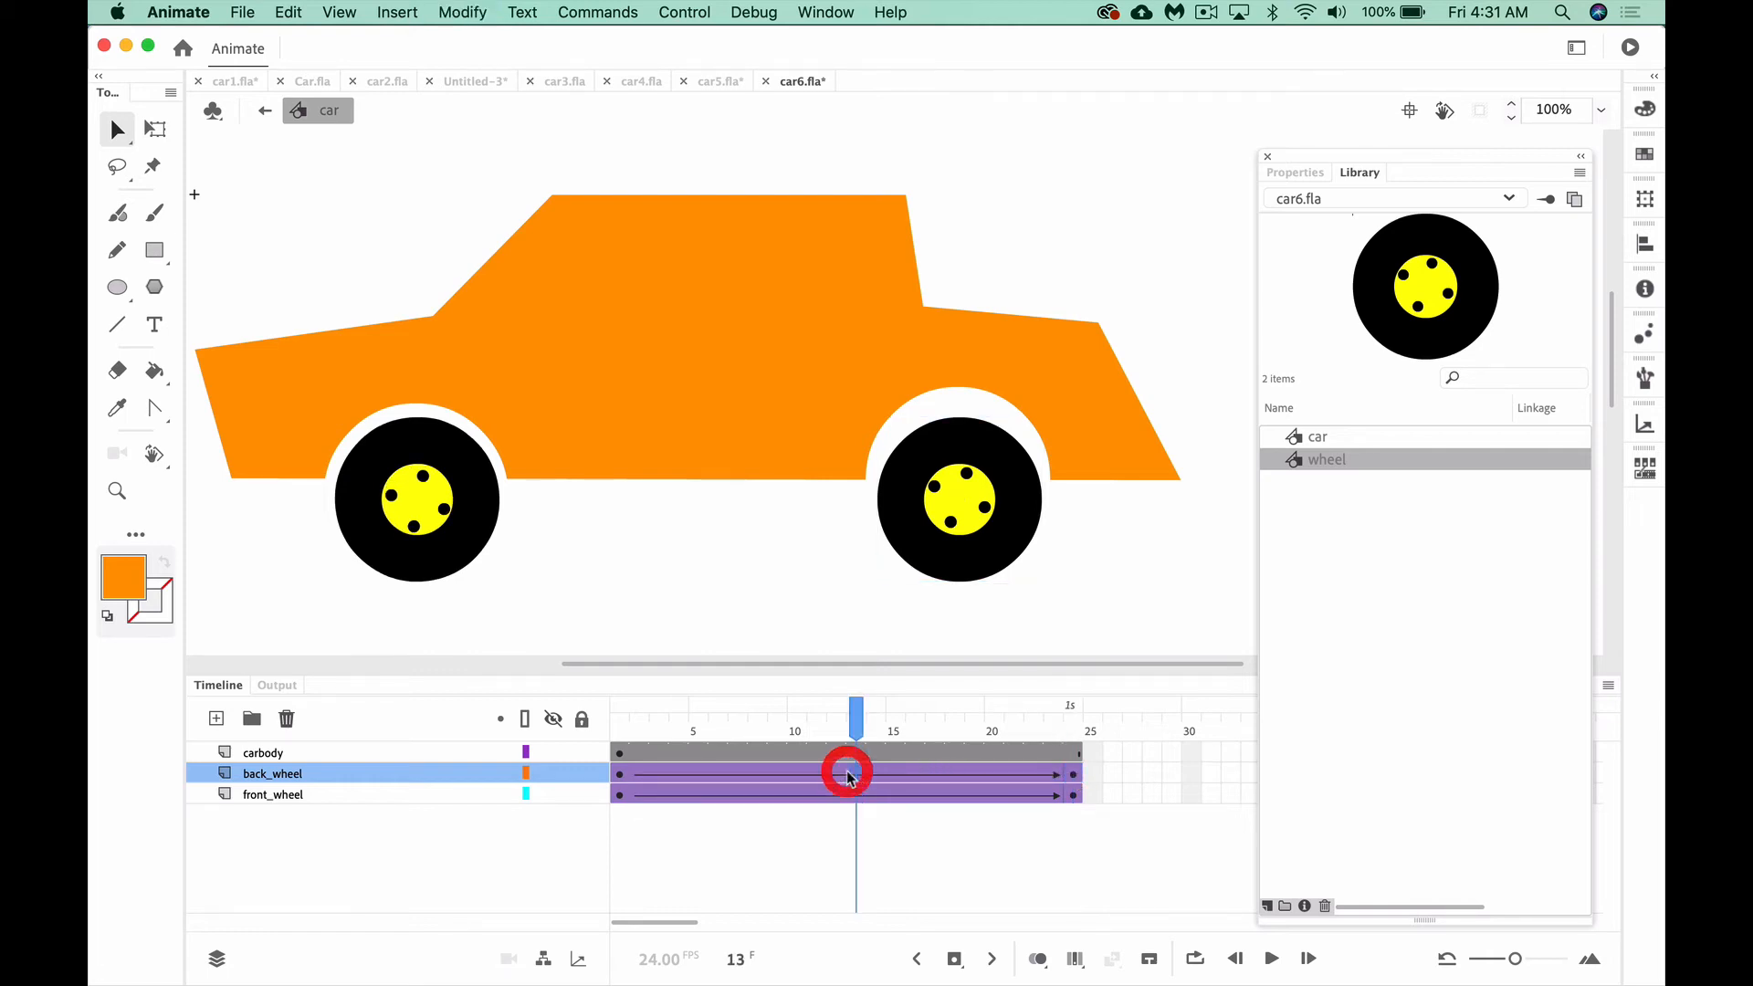
left_click(1307, 173)
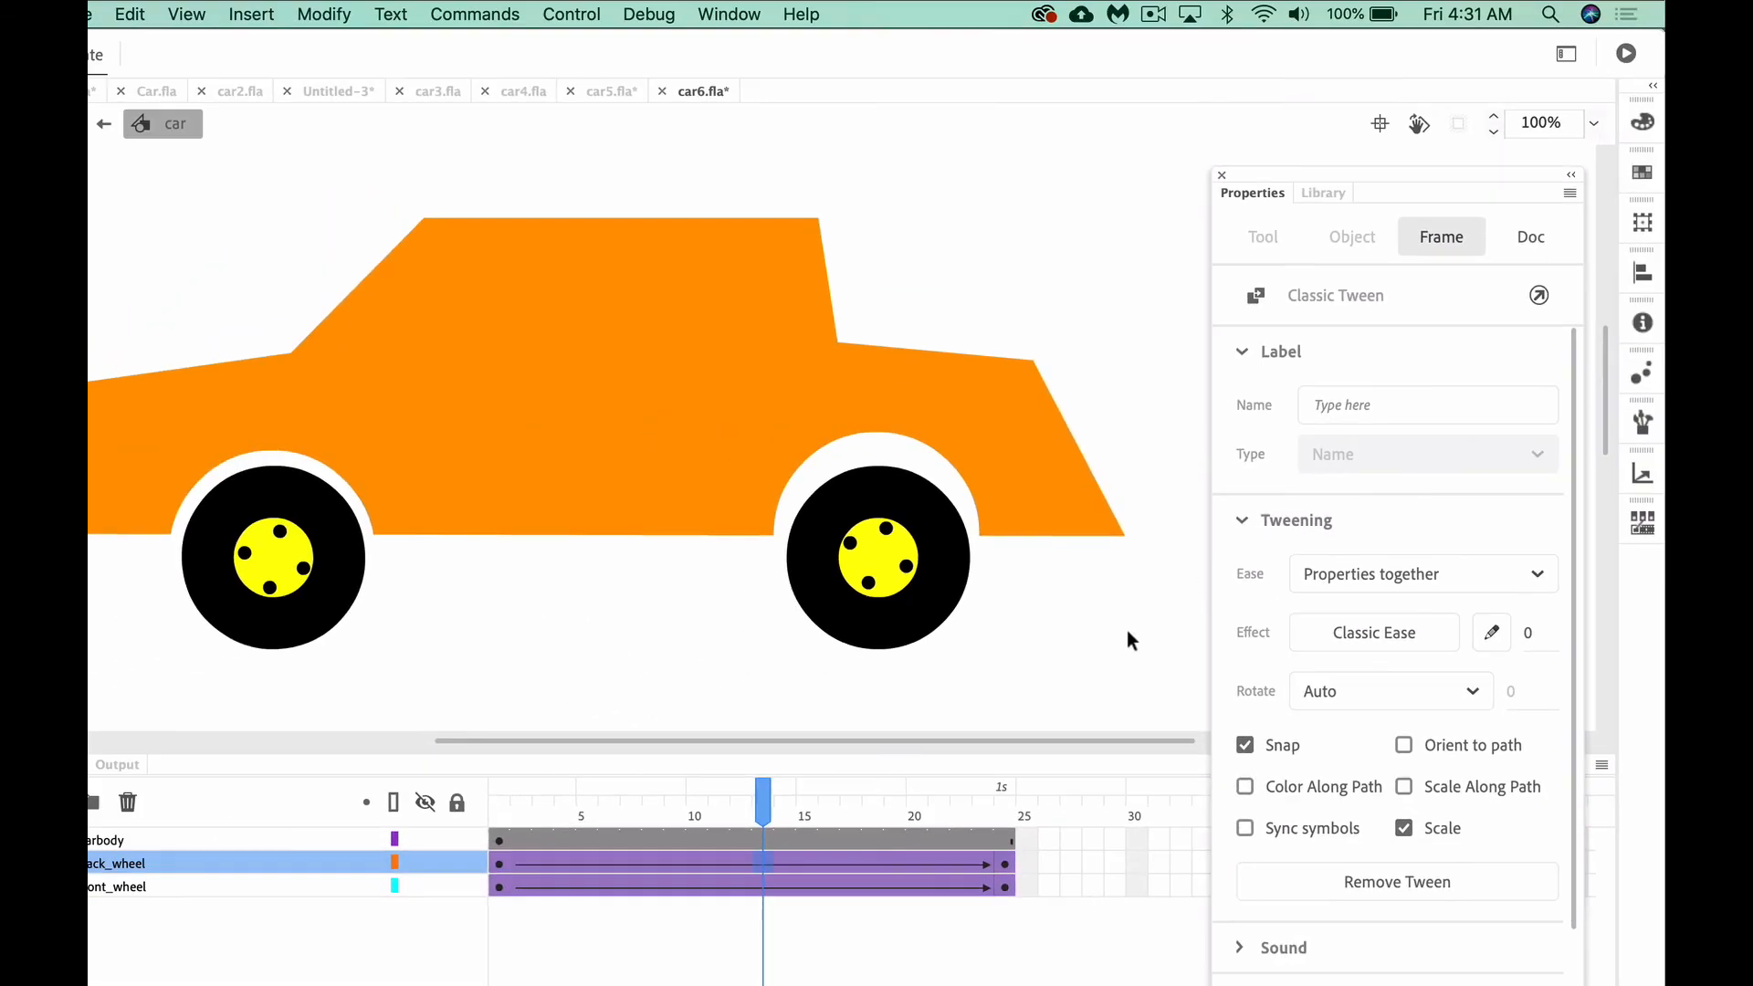
left_click(763, 862)
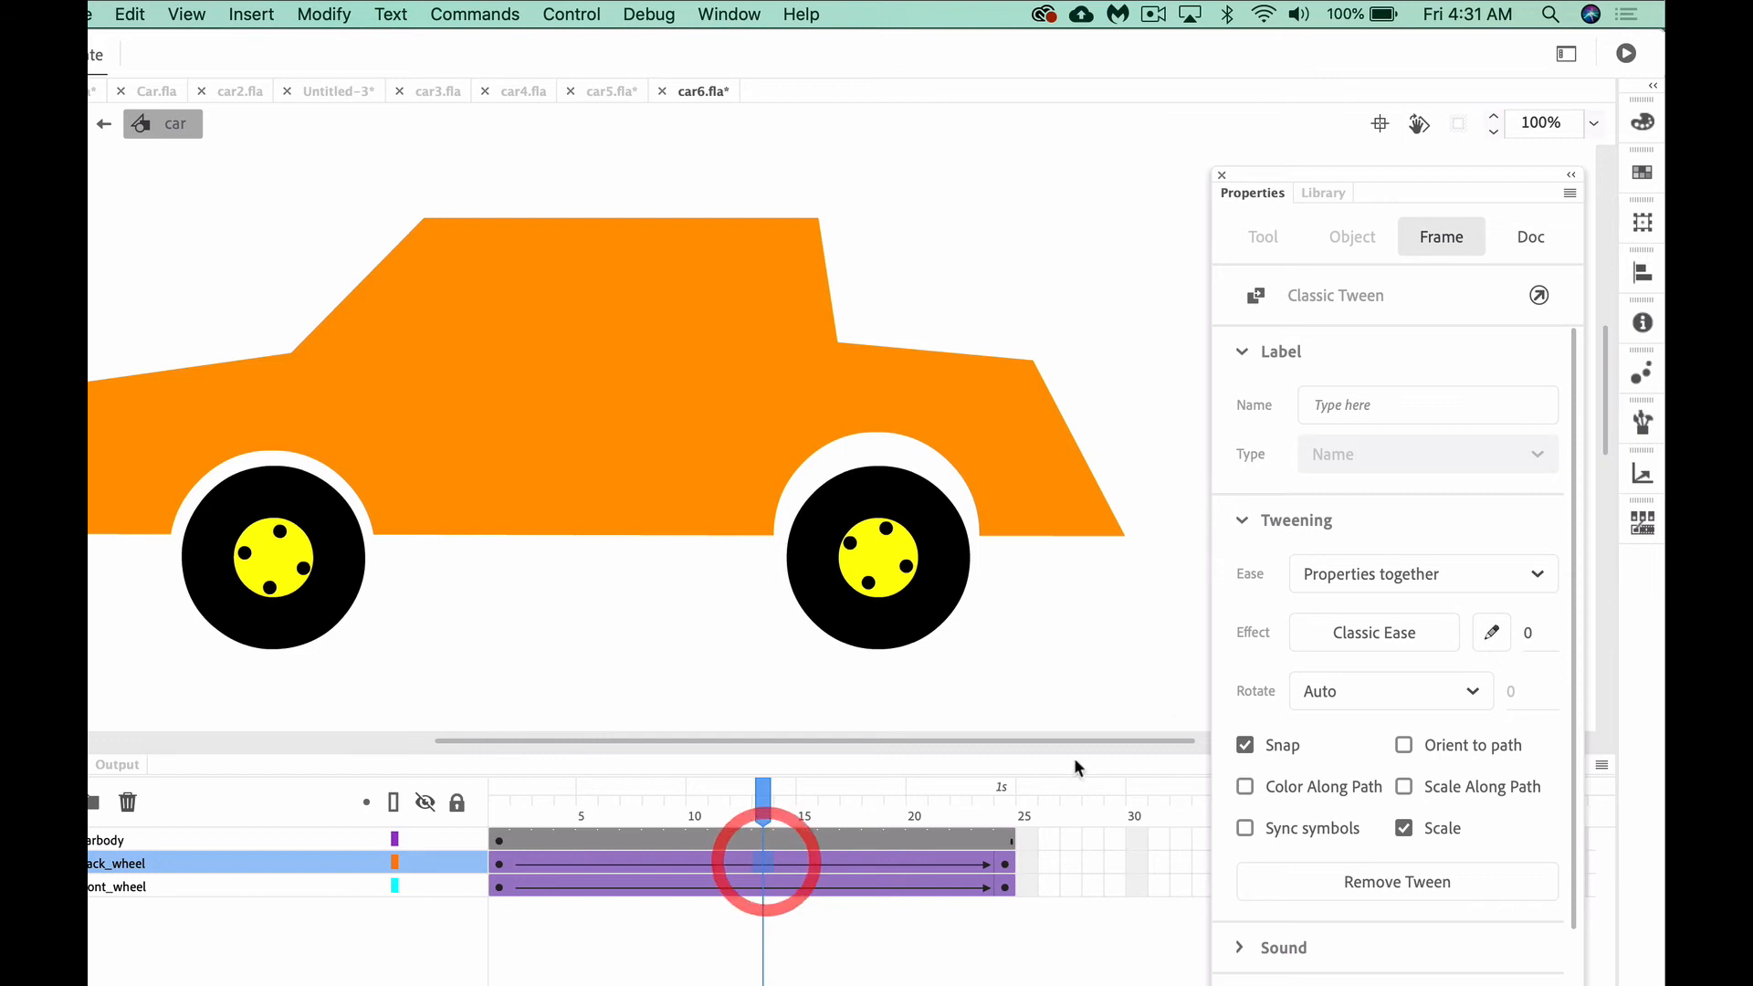
left_click(1379, 696)
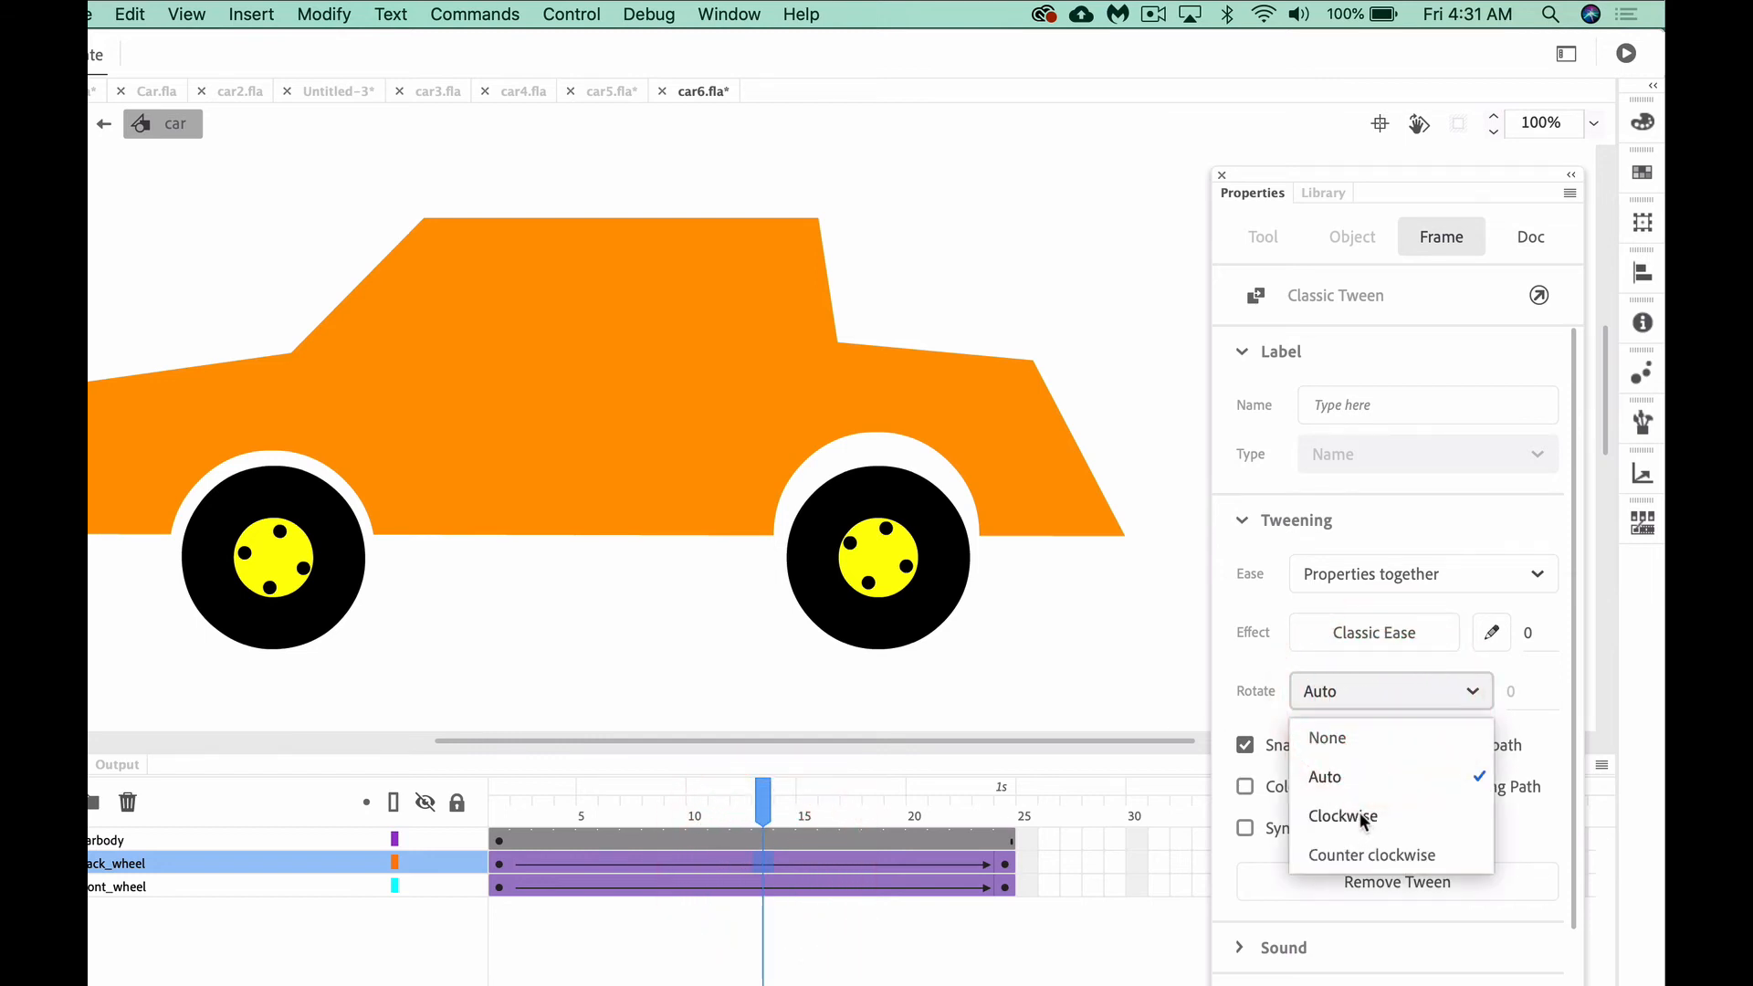
left_click(1366, 850)
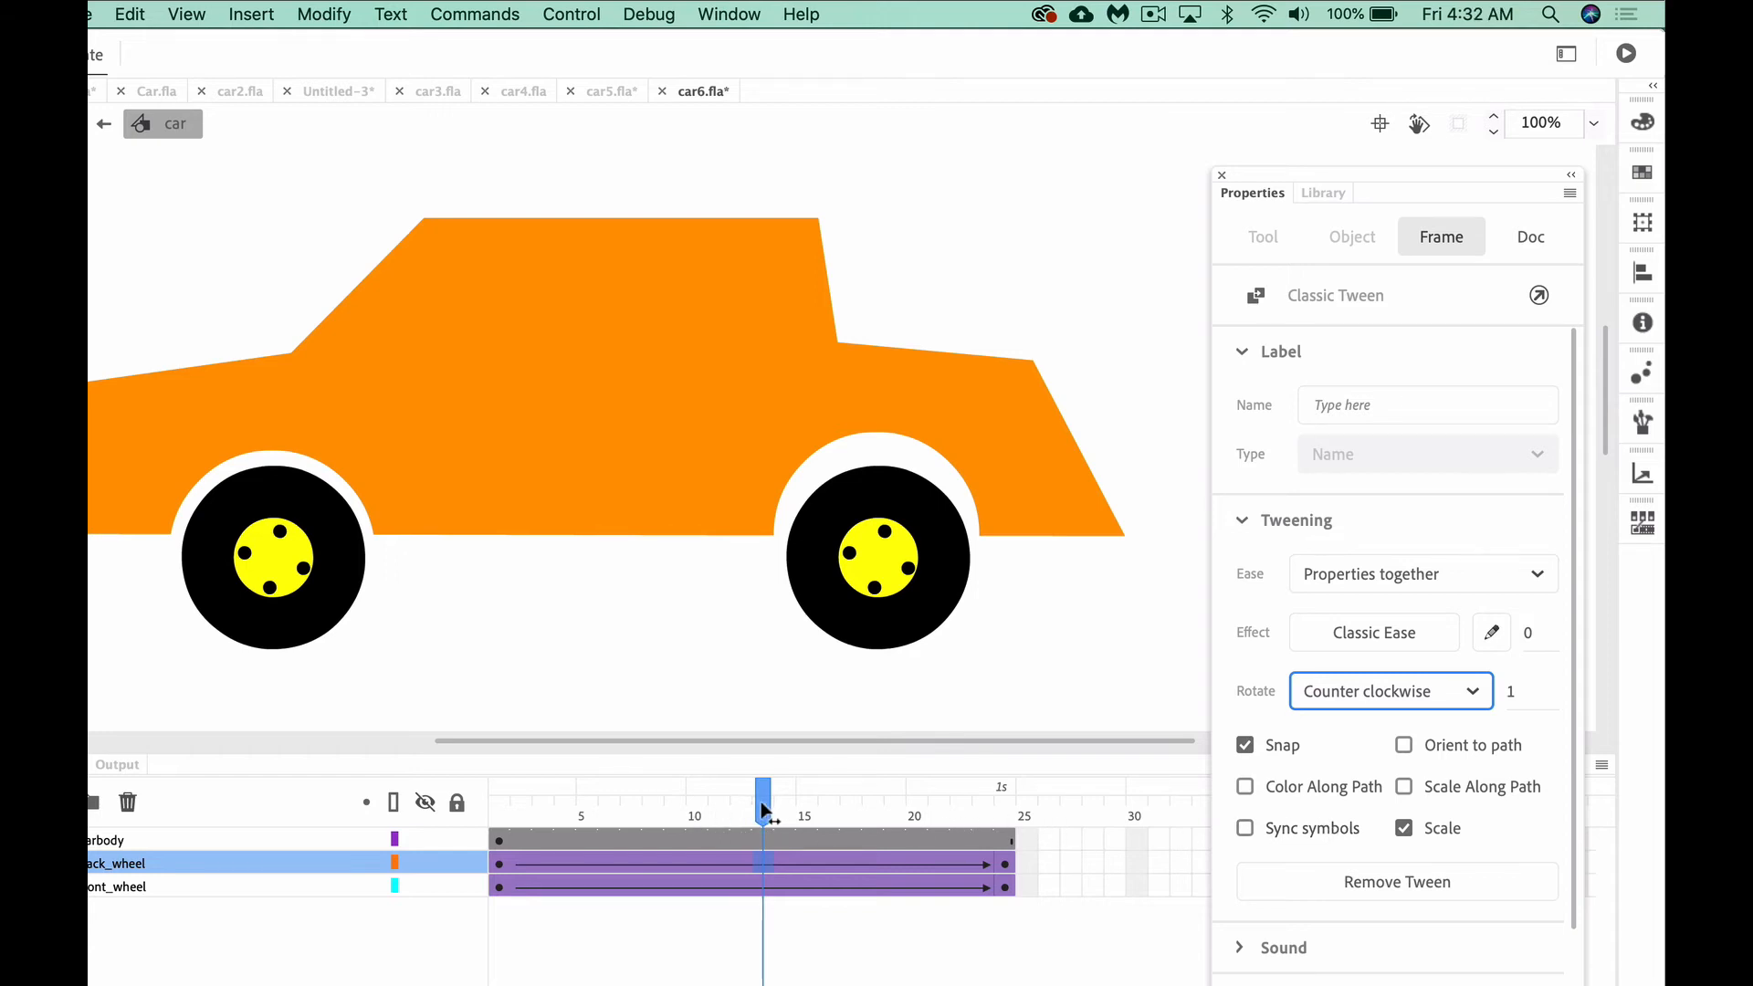
Play the timeline from the first frame to check both wheels' rotation and rewind it
left_click_drag(762, 803, 180, 803)
key("Return")
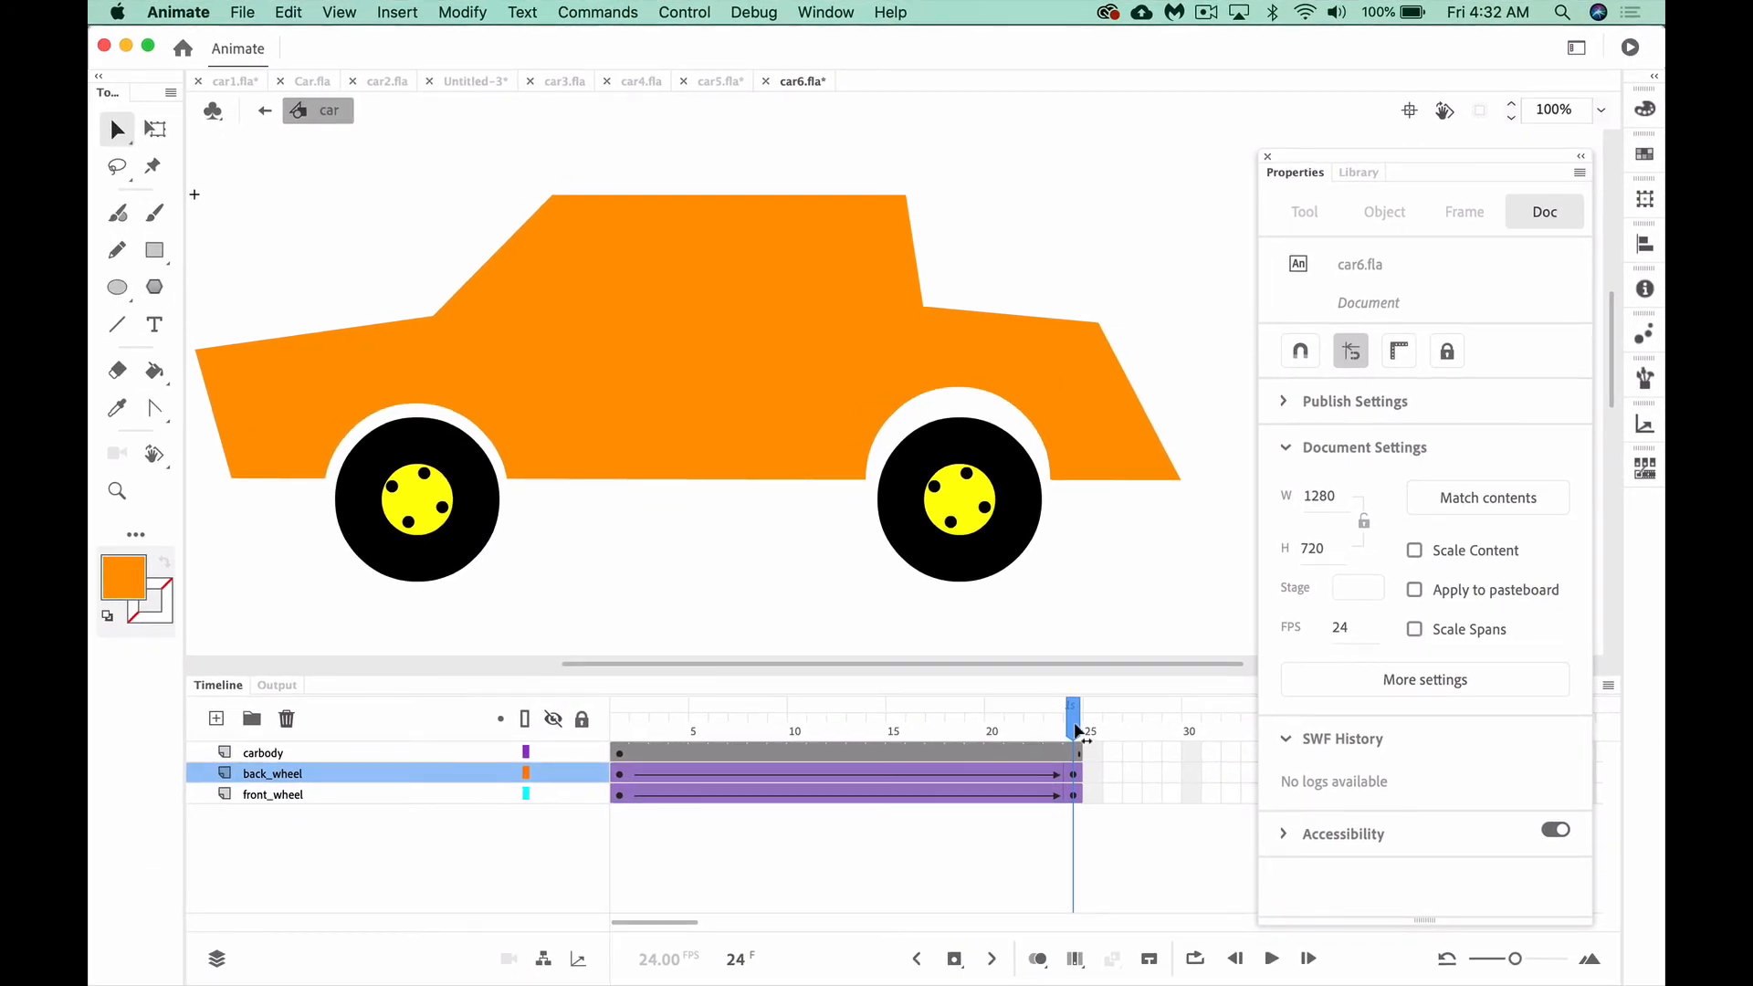
left_click_drag(1078, 731, 580, 735)
Select the carbody layer's first frame and choose the Pen tool with a black stroke
left_click(621, 754)
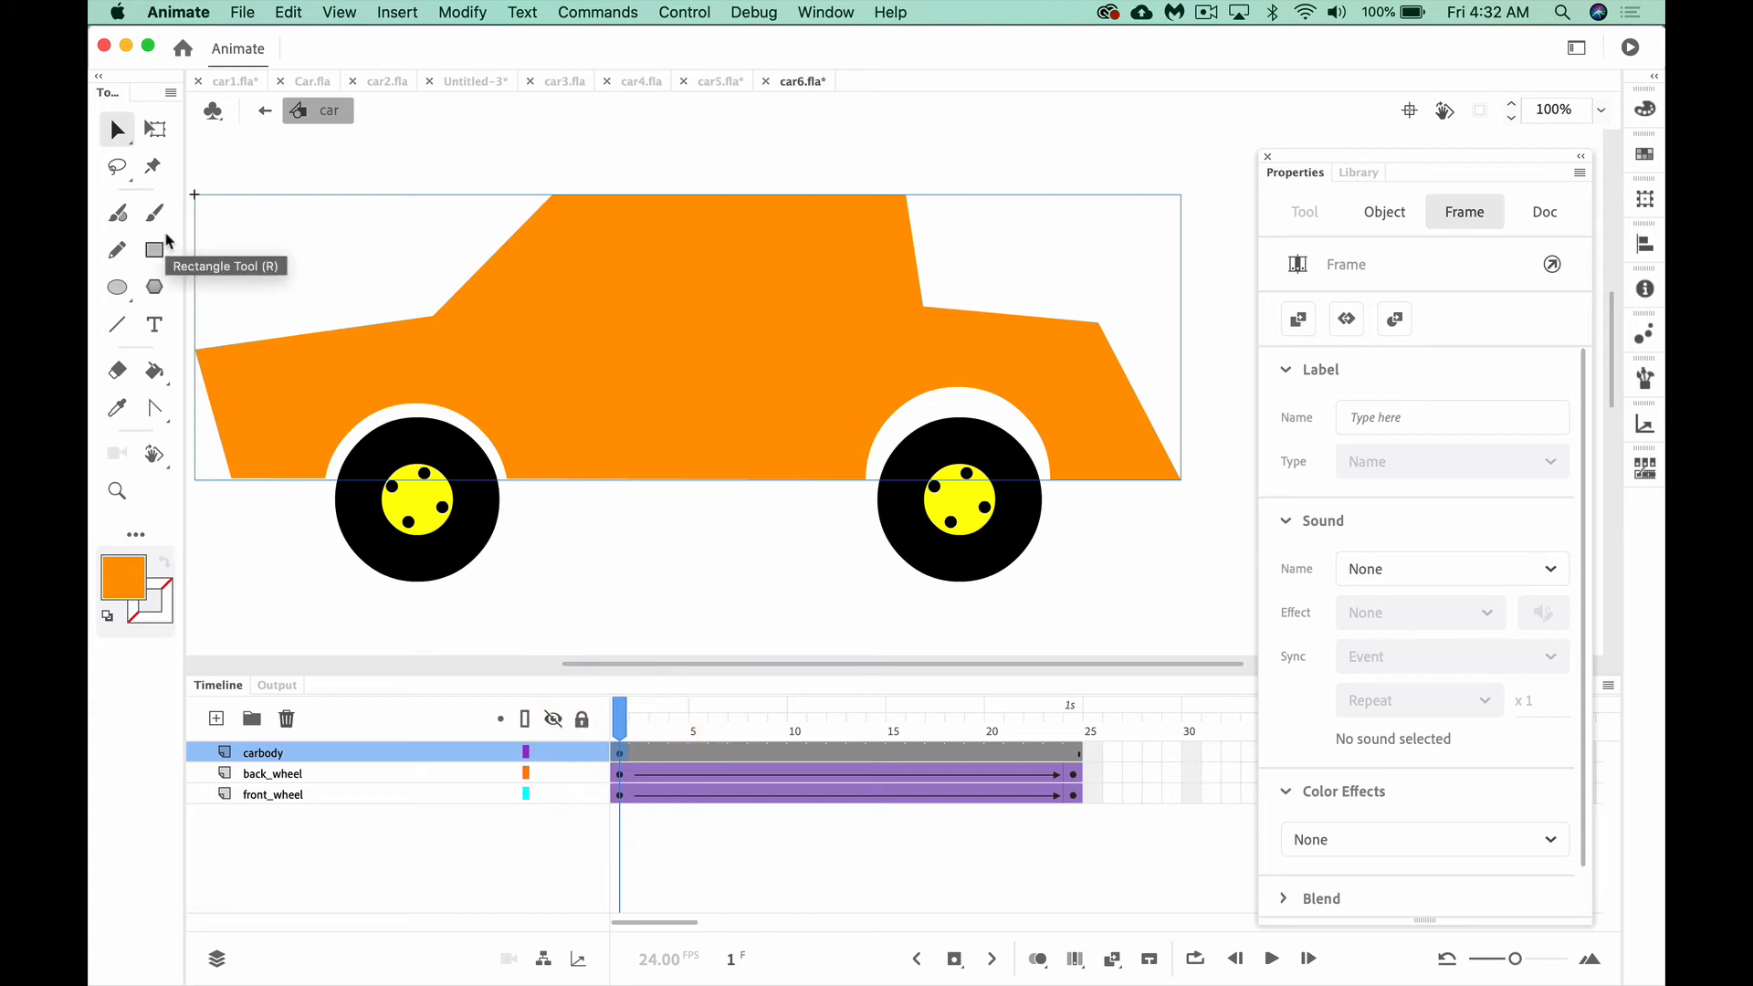
left_click(157, 413)
left_click(218, 407)
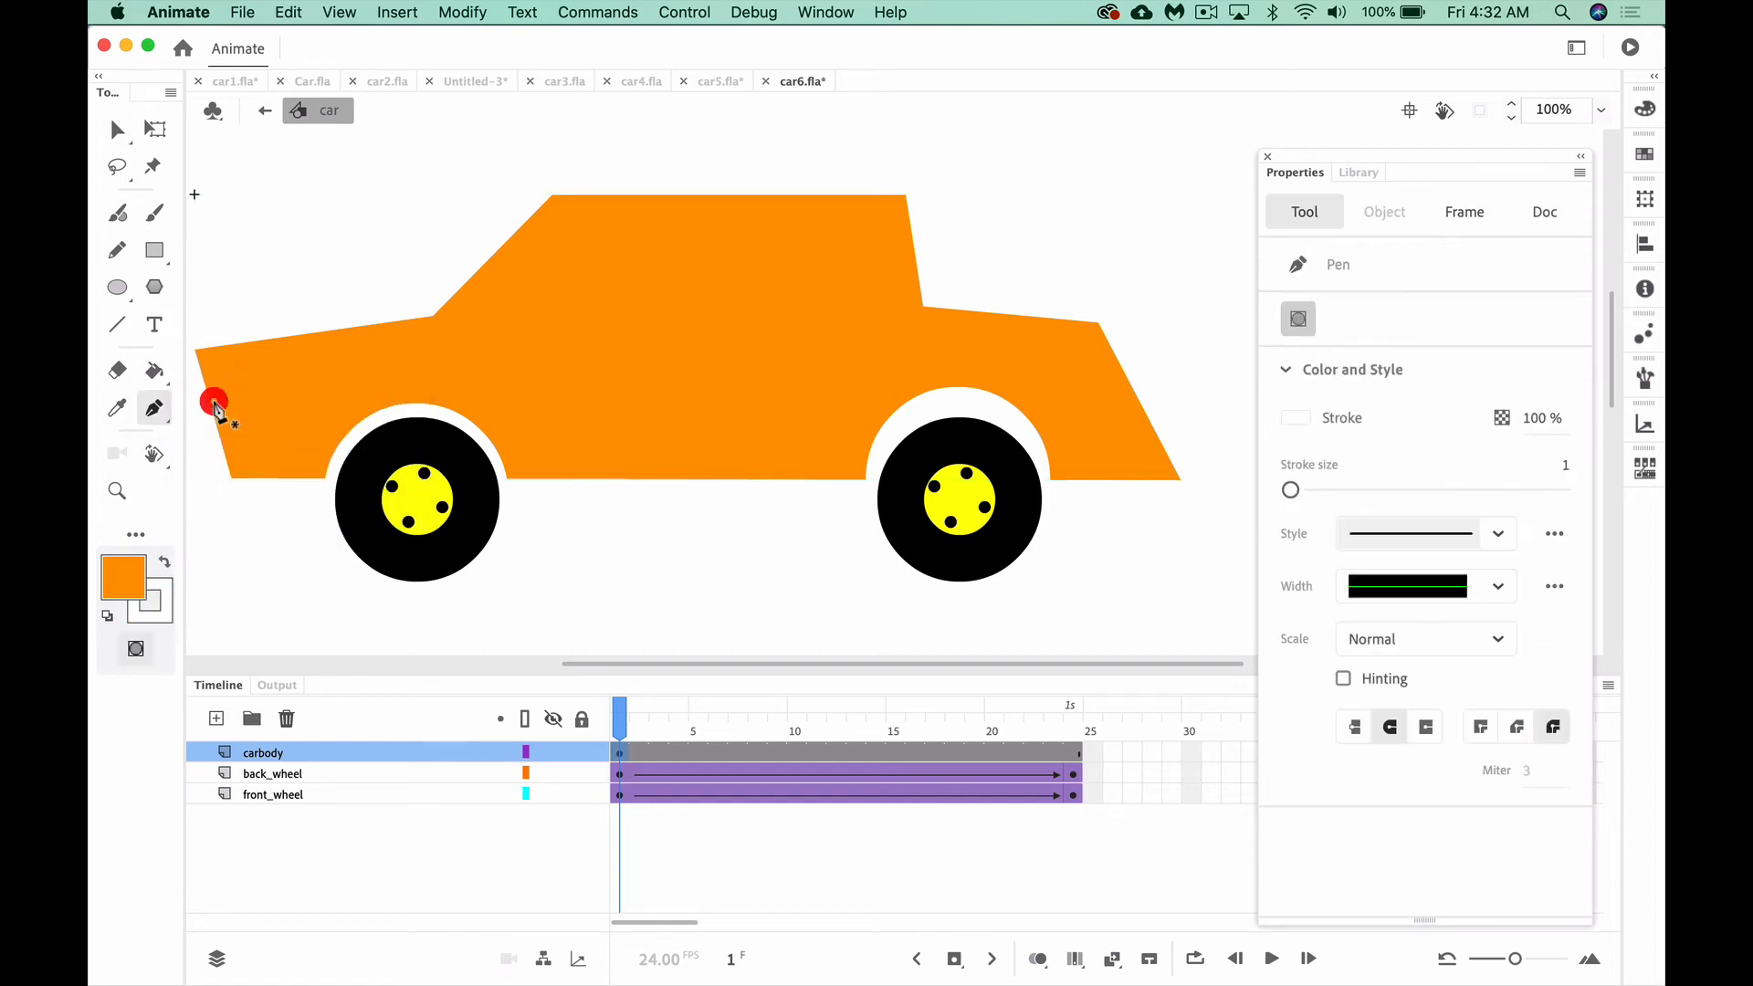
left_click(161, 411)
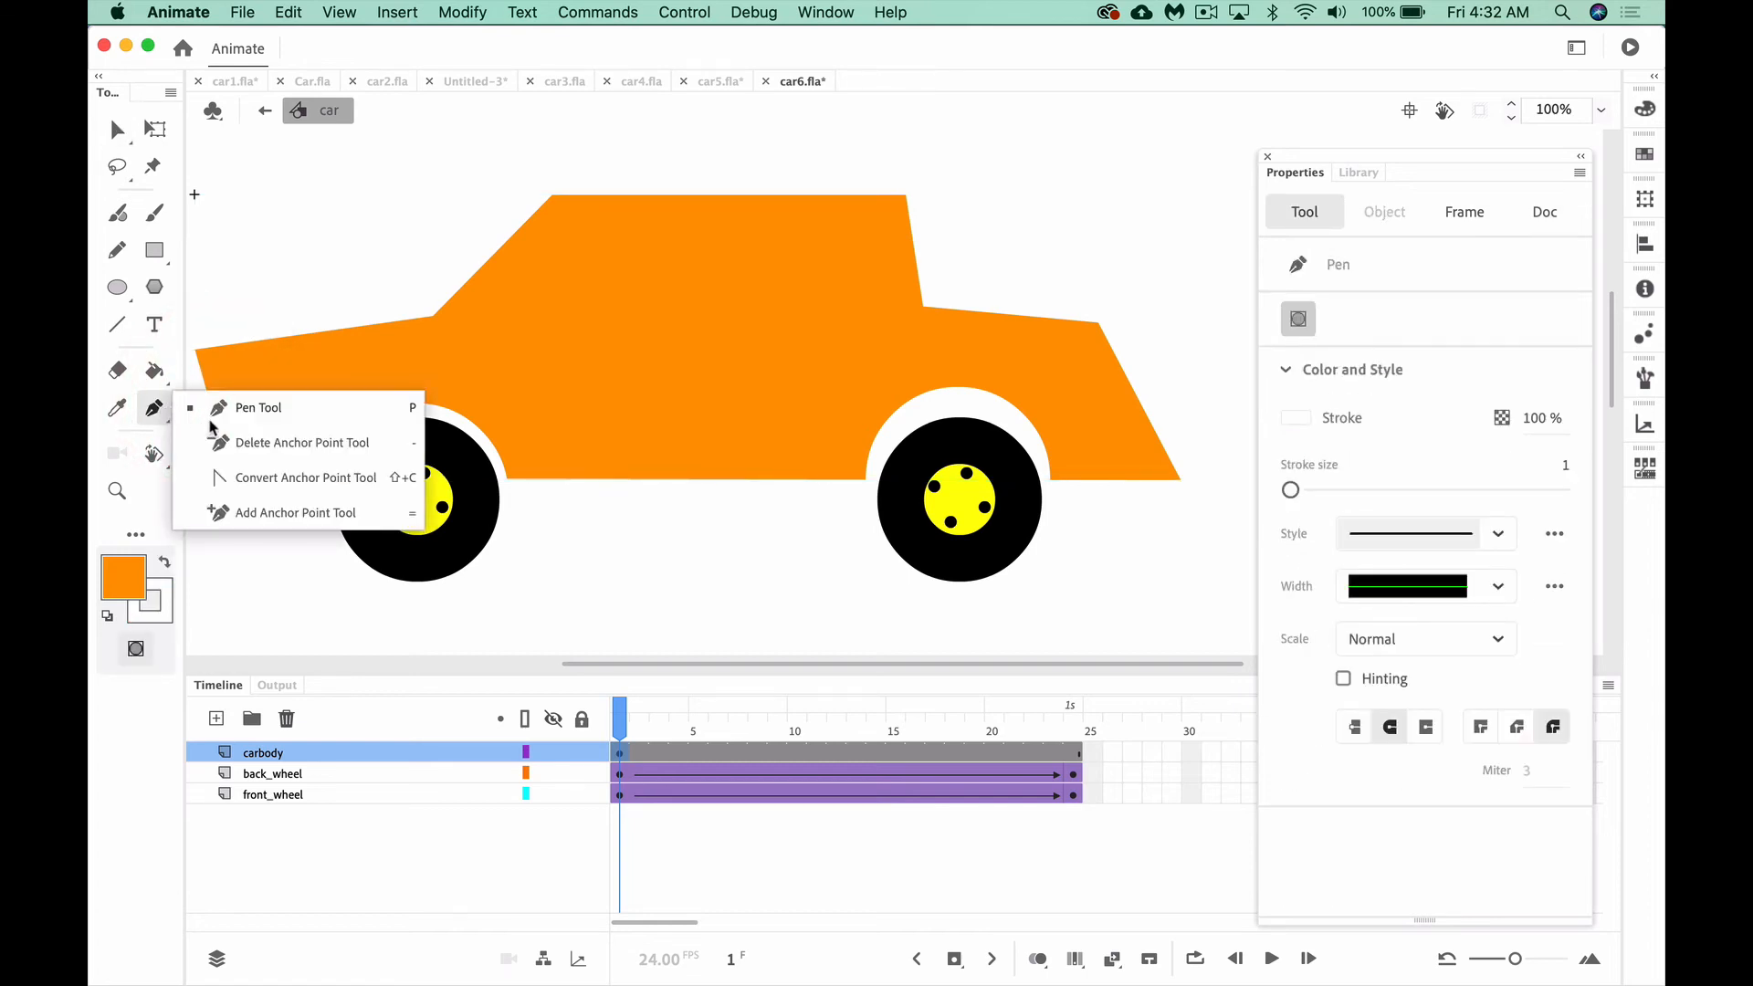
left_click(215, 477)
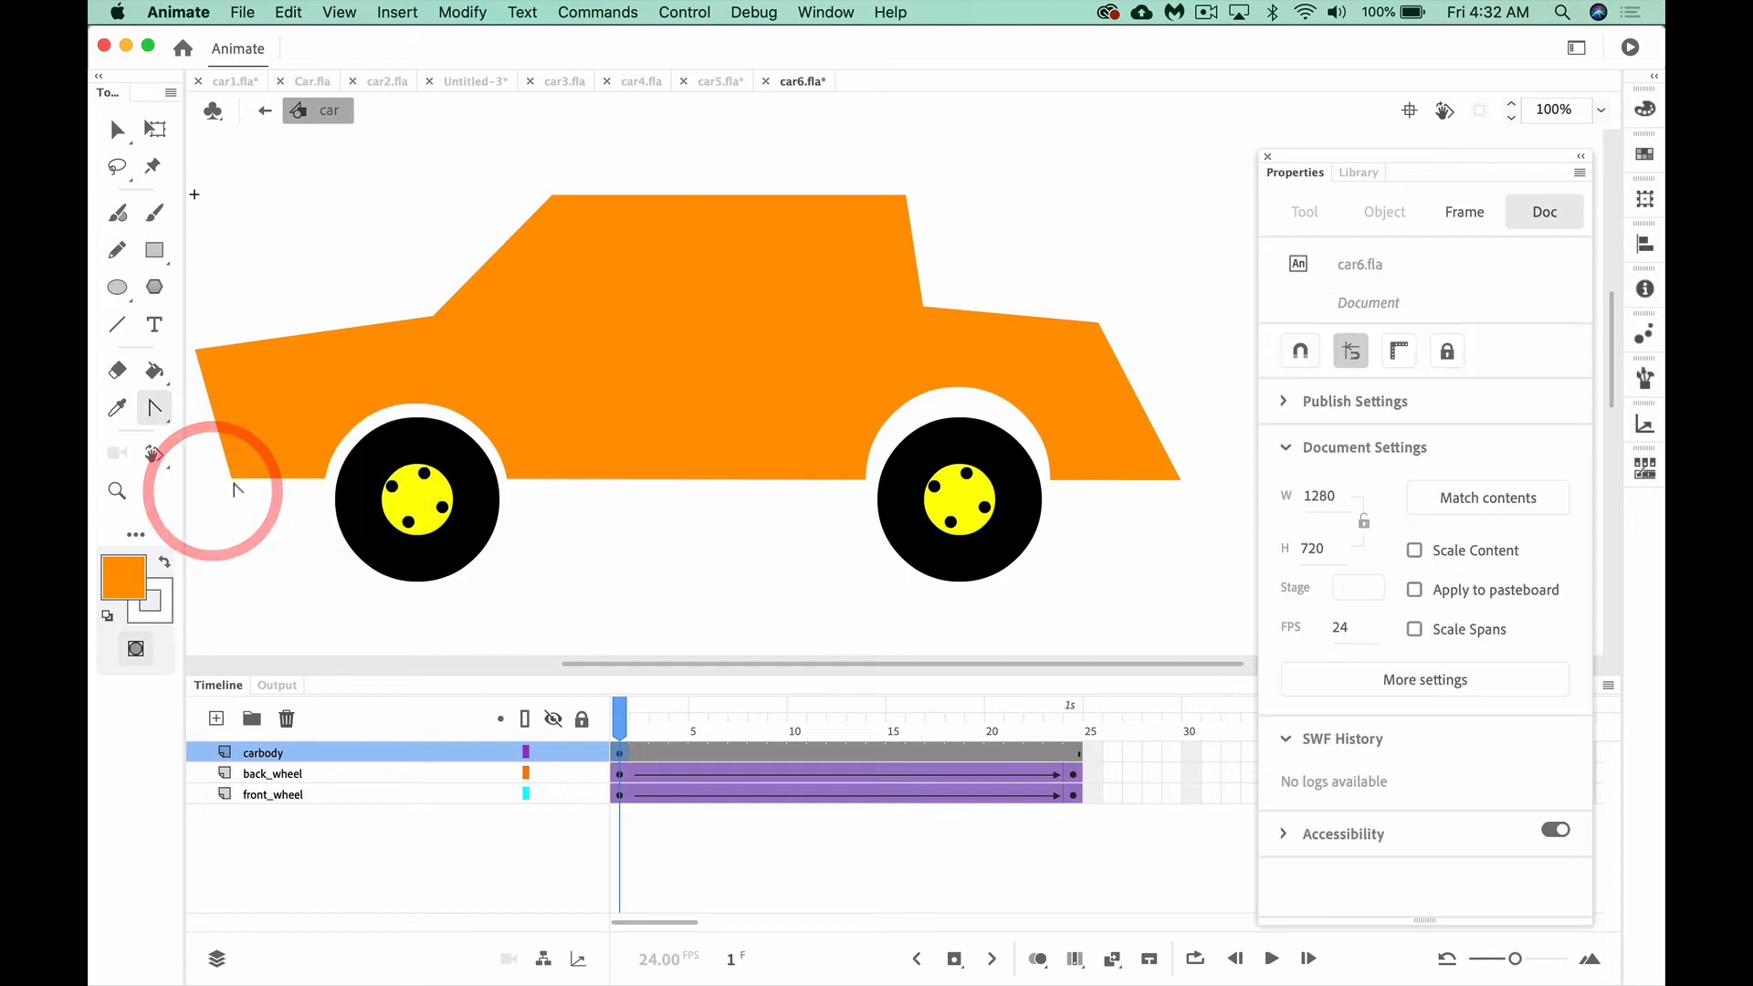
left_click(162, 411)
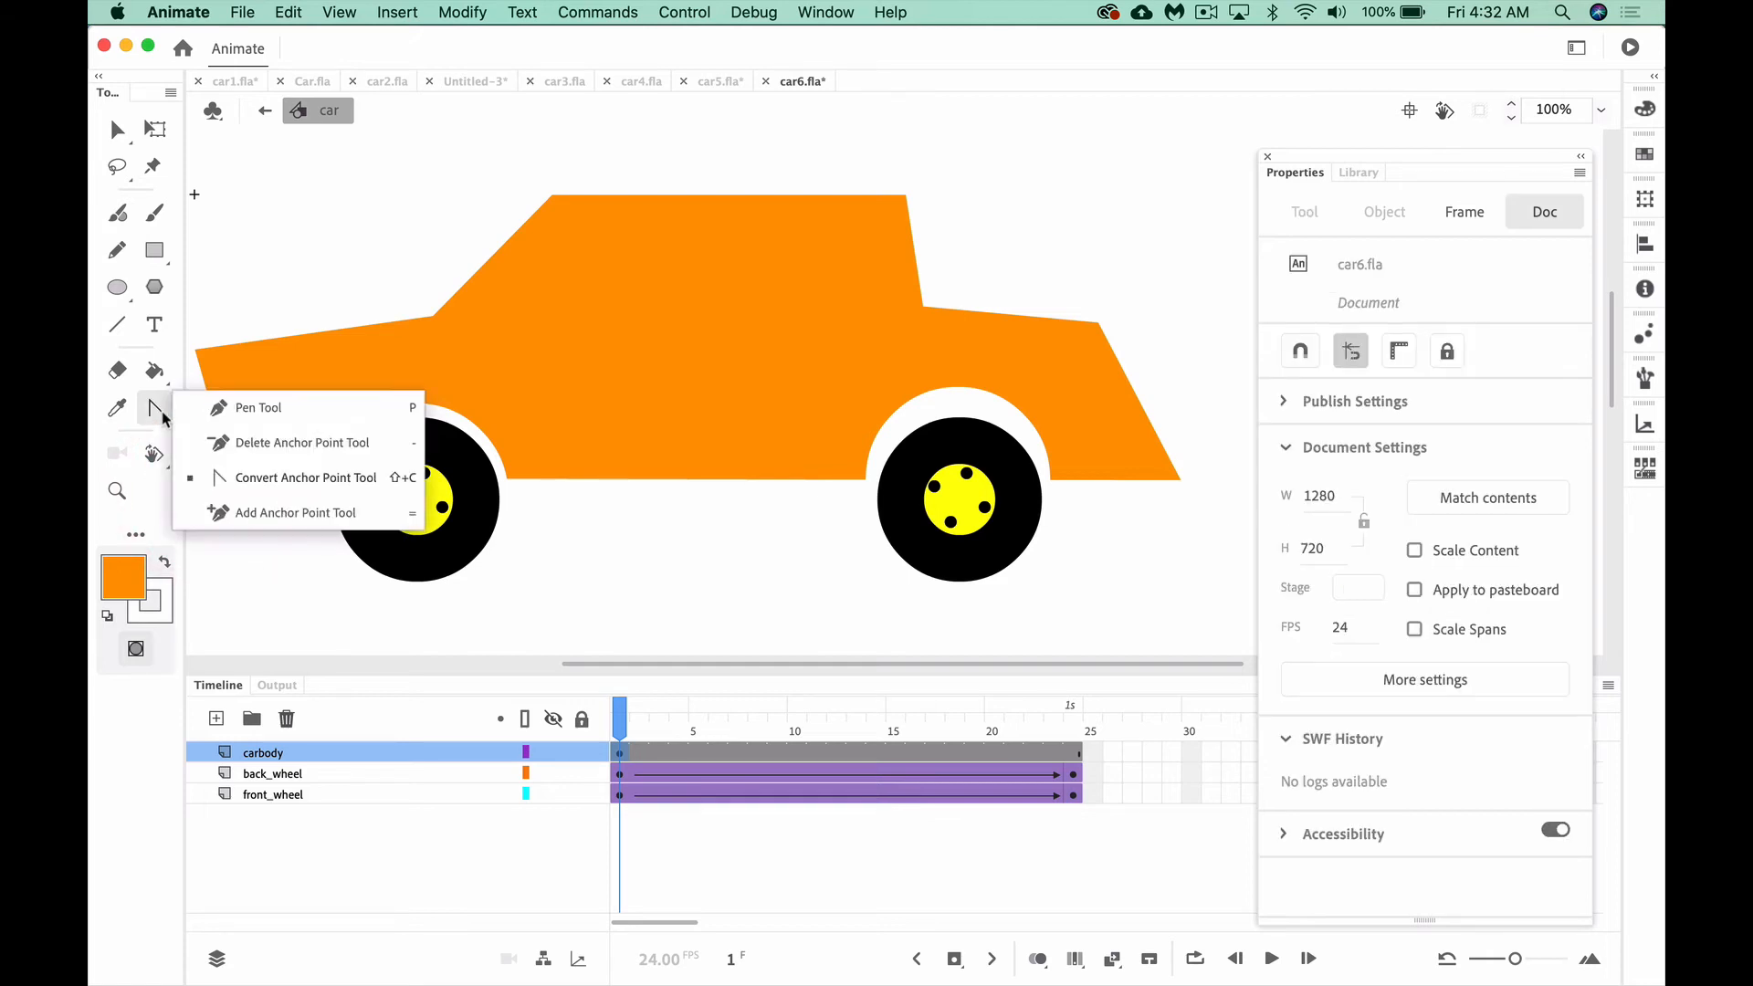
left_click(245, 407)
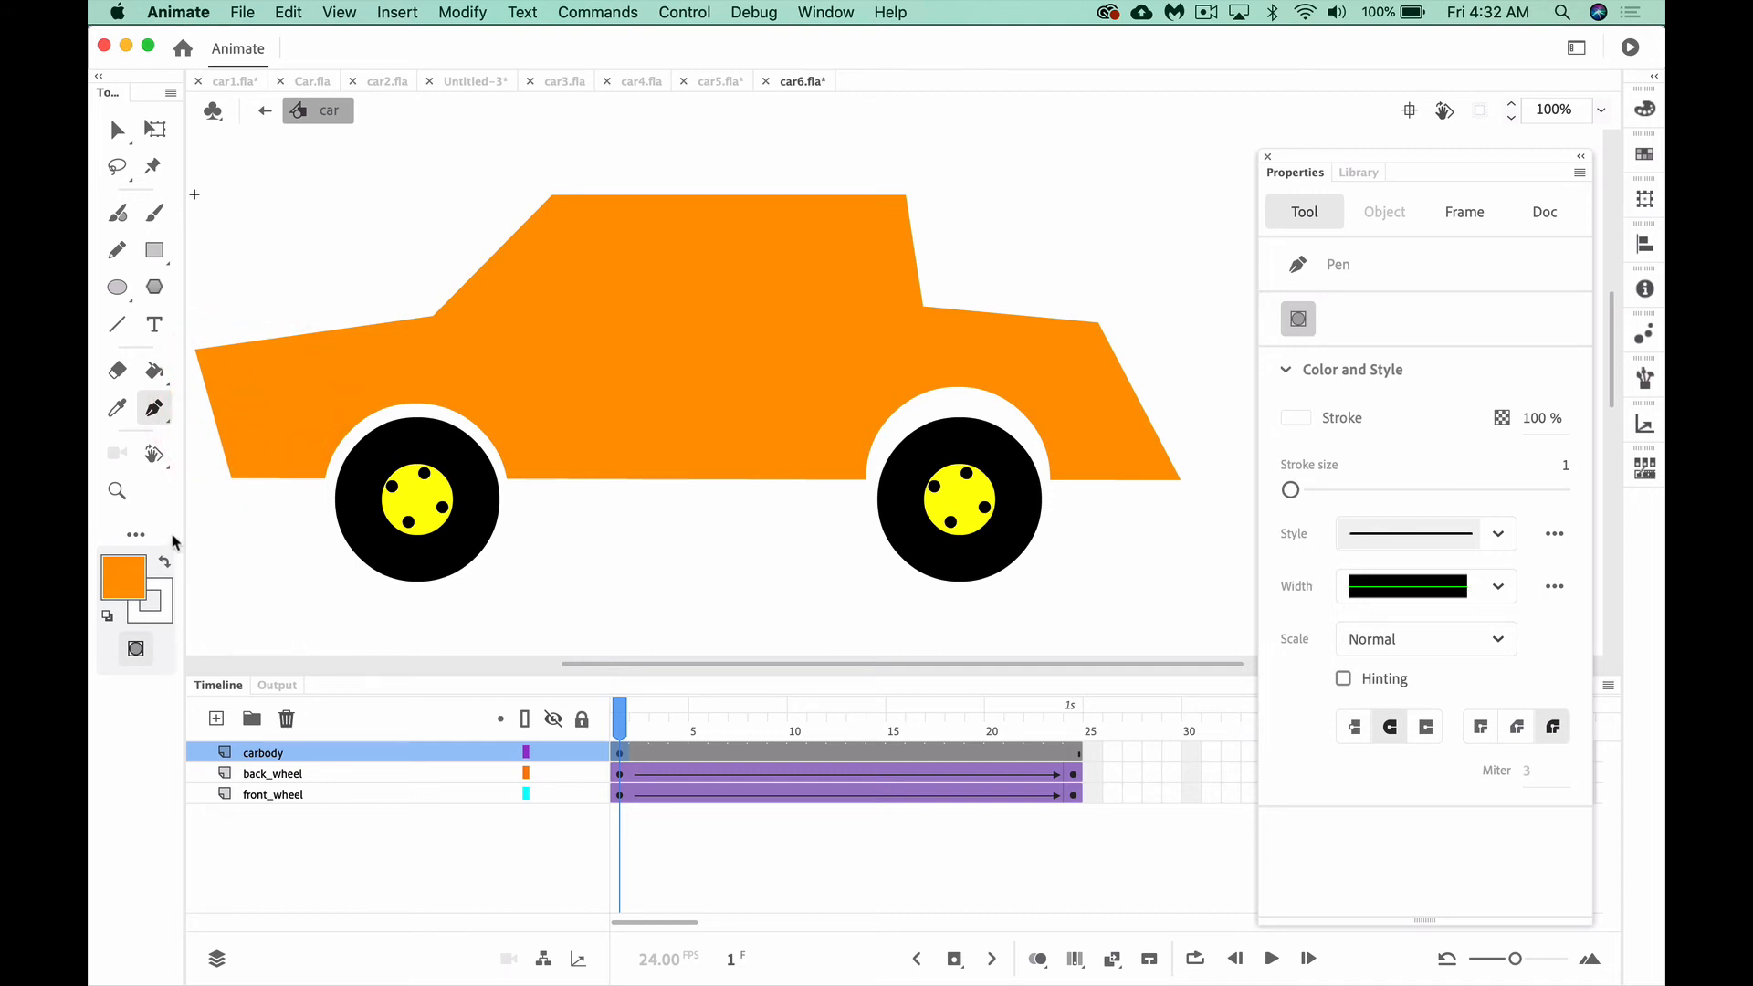
left_click(164, 612)
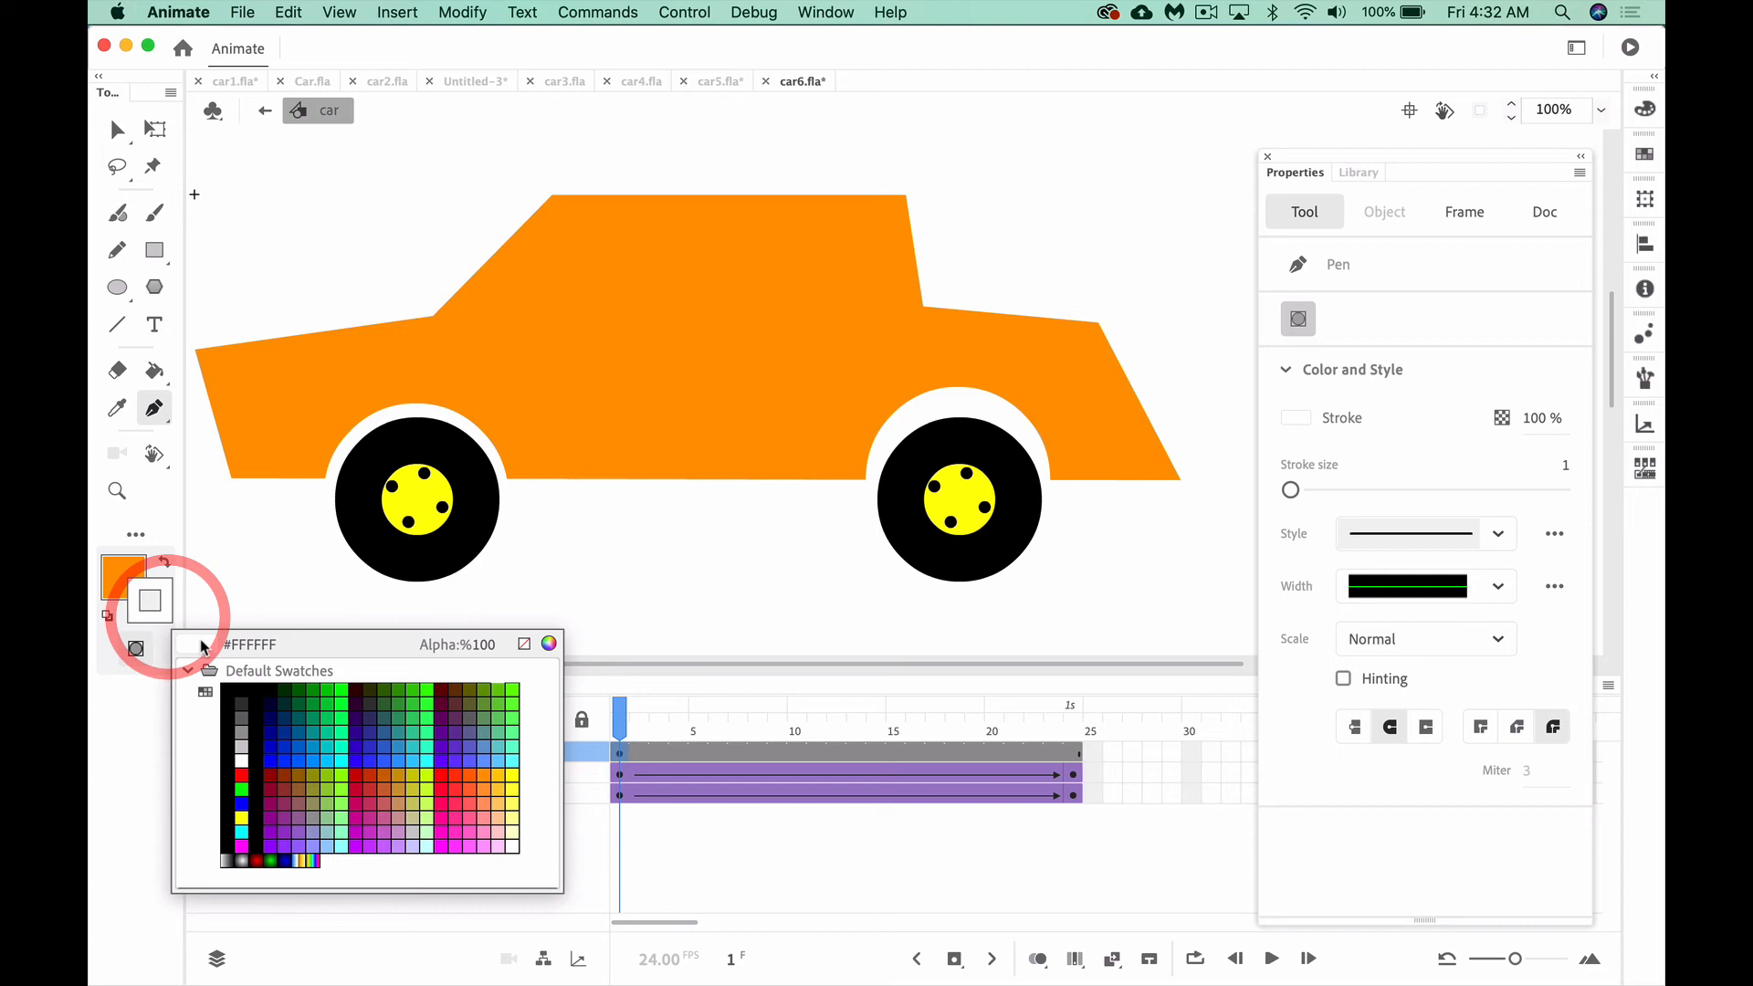
left_click(244, 685)
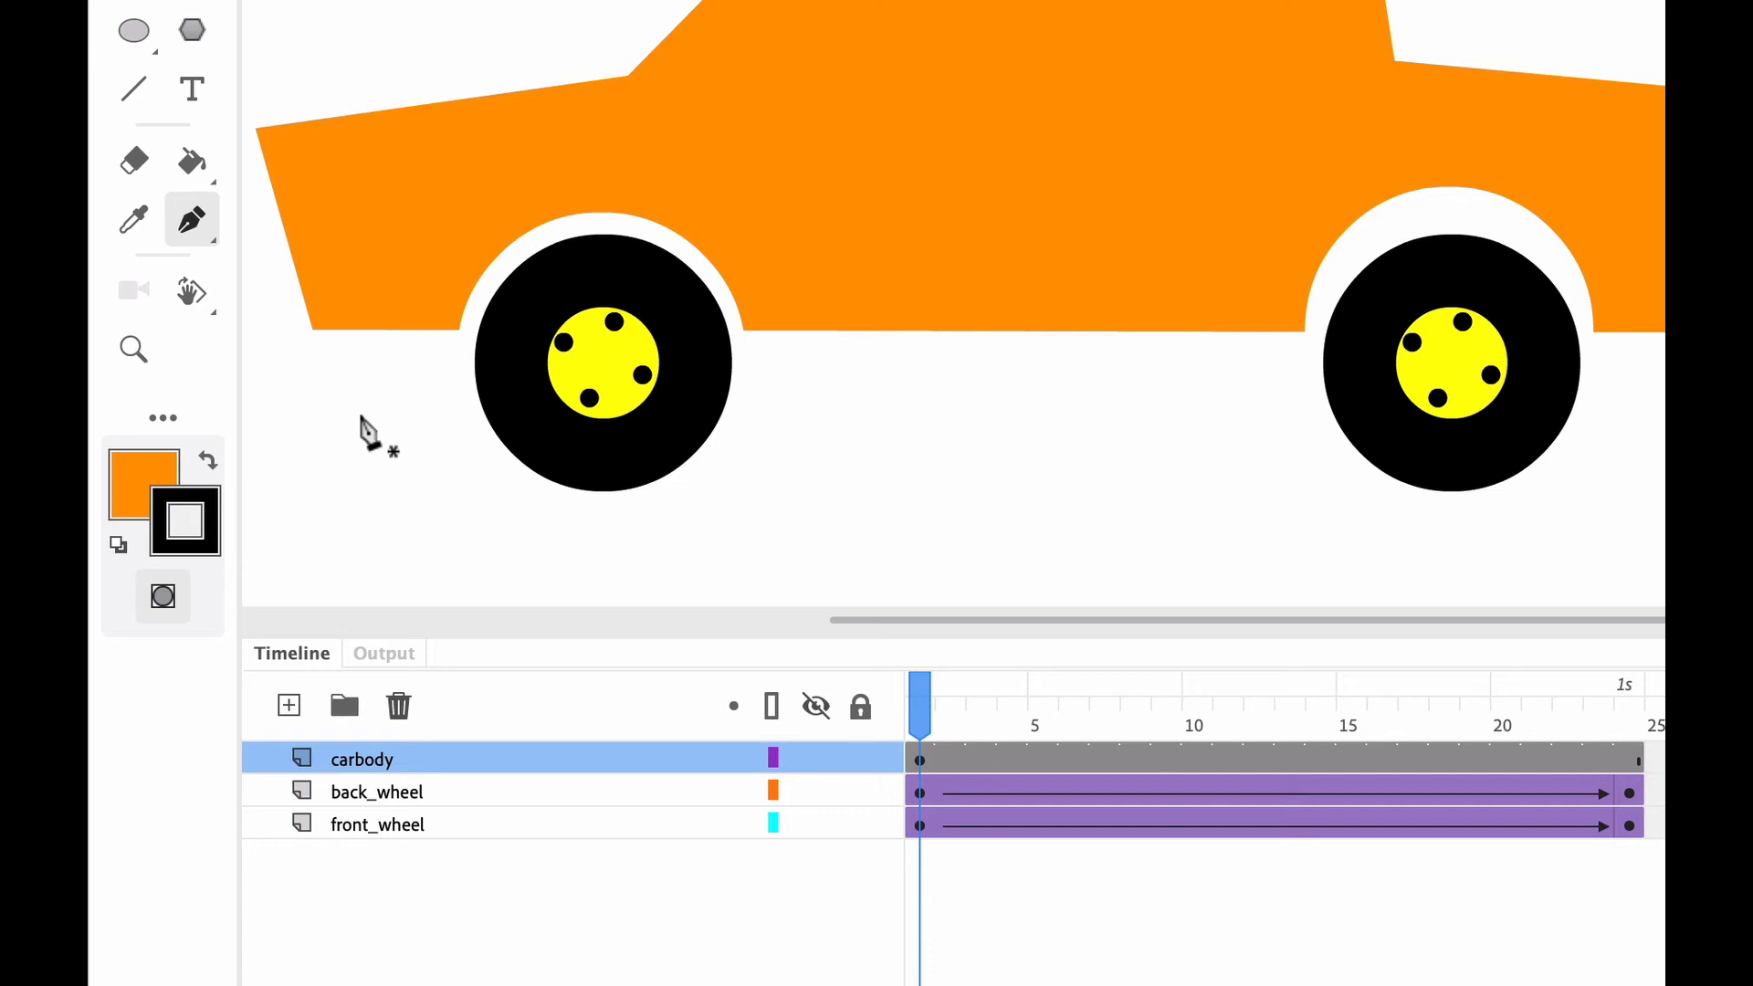
Toggle the Pen tool's Object Drawing mode off and back on
left_click(168, 597)
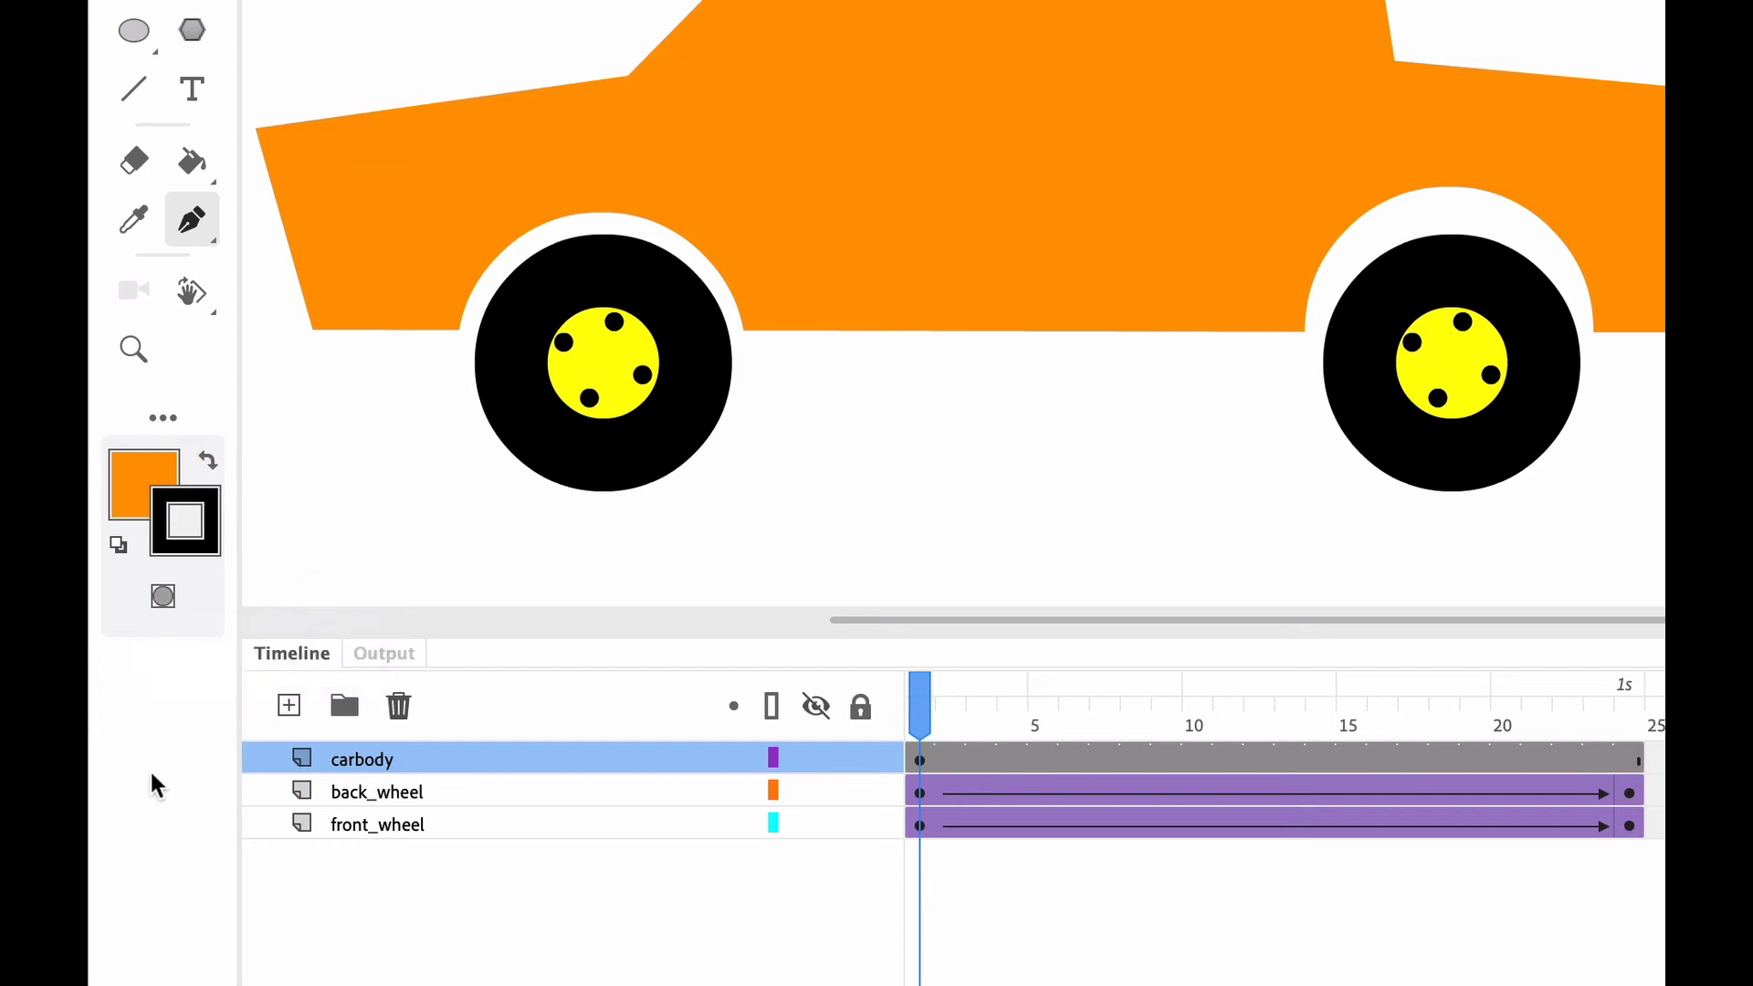
left_click(165, 594)
left_click(164, 596)
left_click(164, 596)
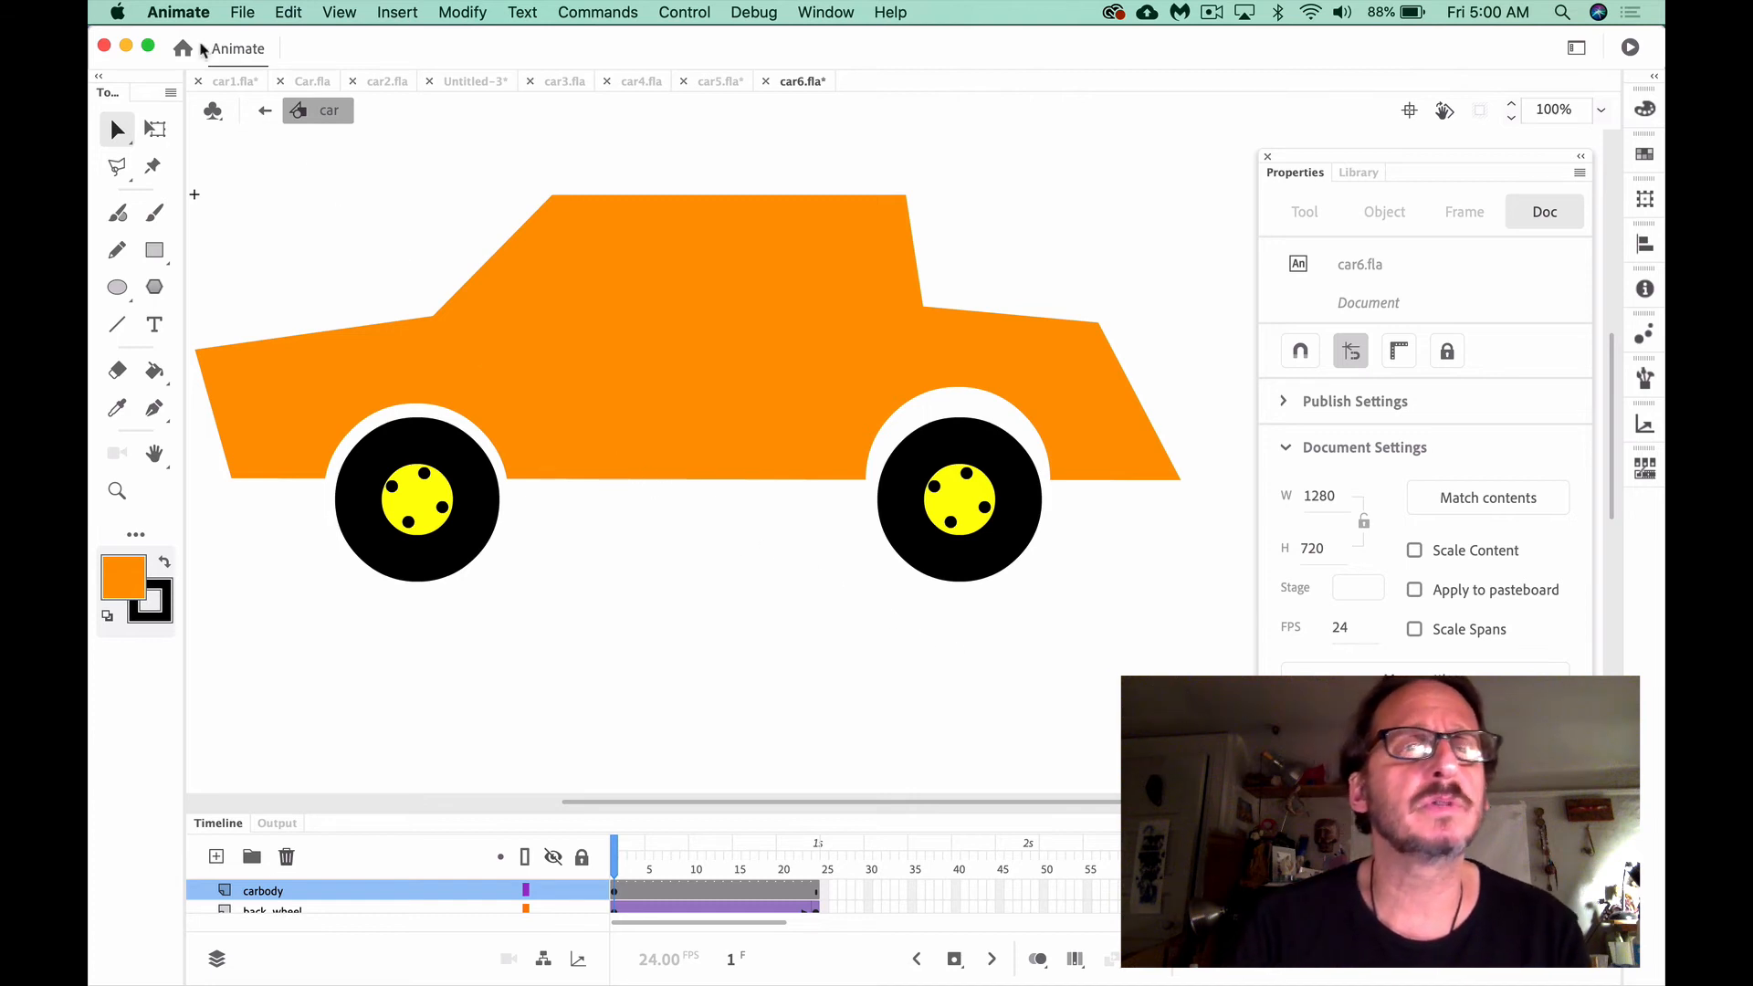
Check in the Drawing preferences that Show Pen Preview is enabled for the Pen tool
left_click(190, 12)
mouse_move(222, 63)
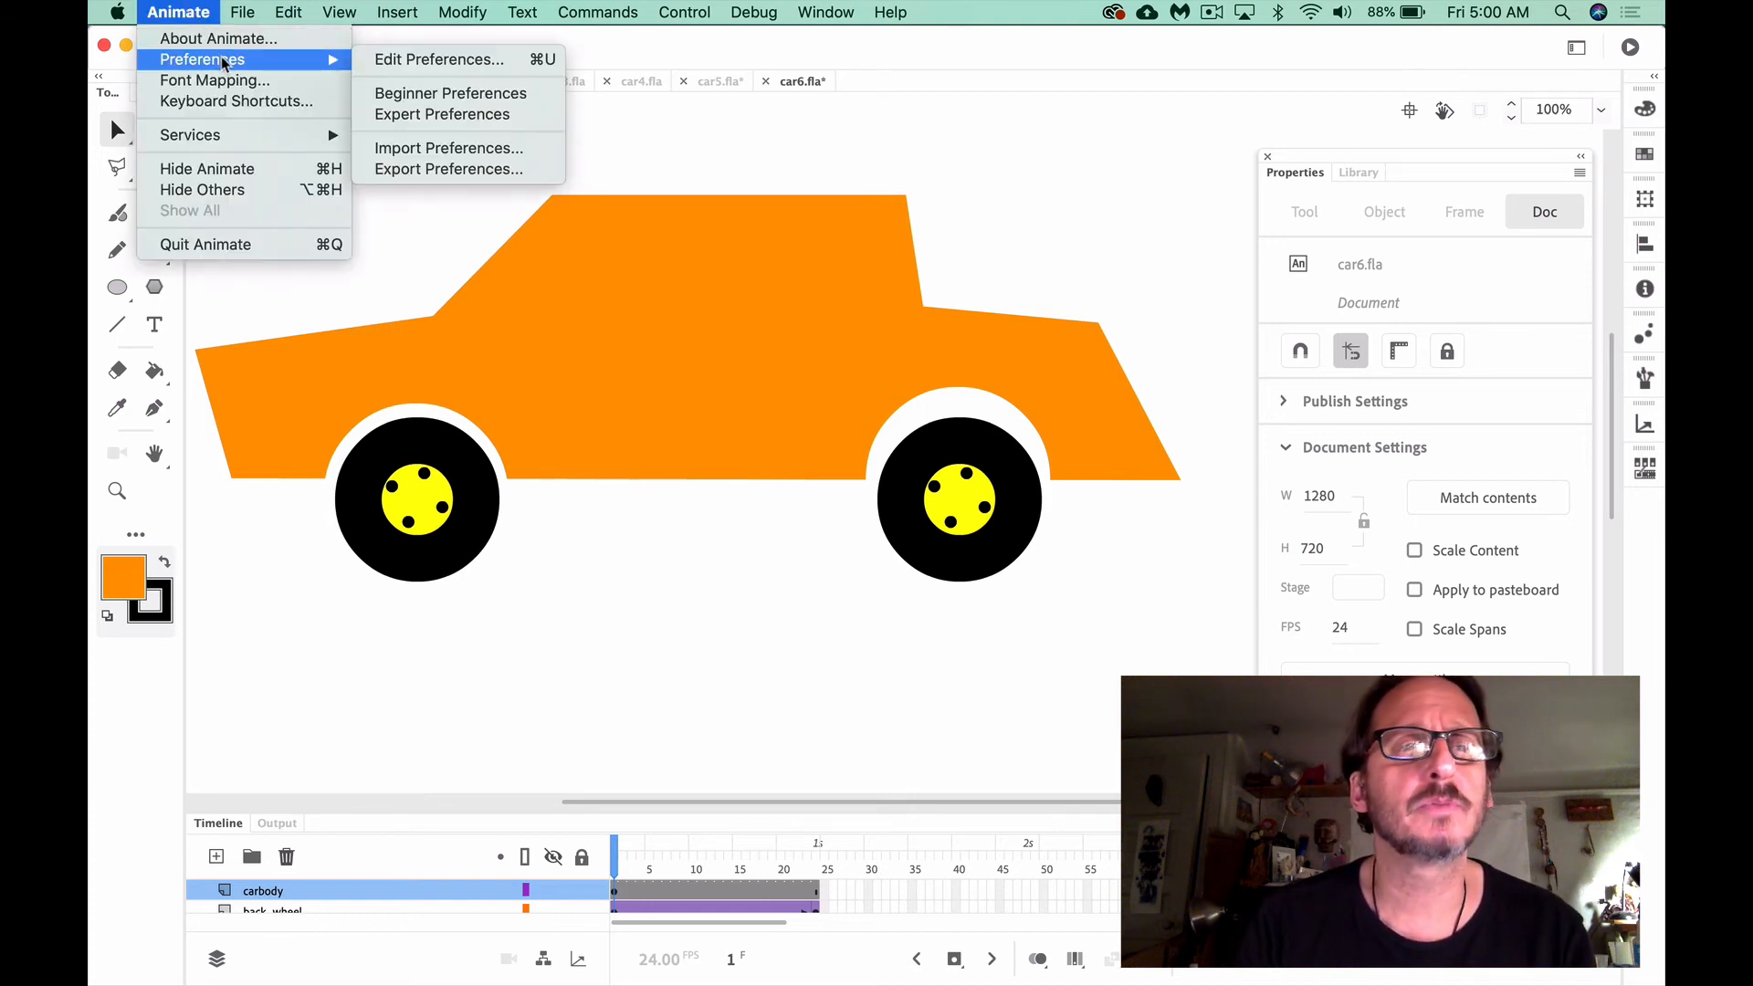
left_click(435, 60)
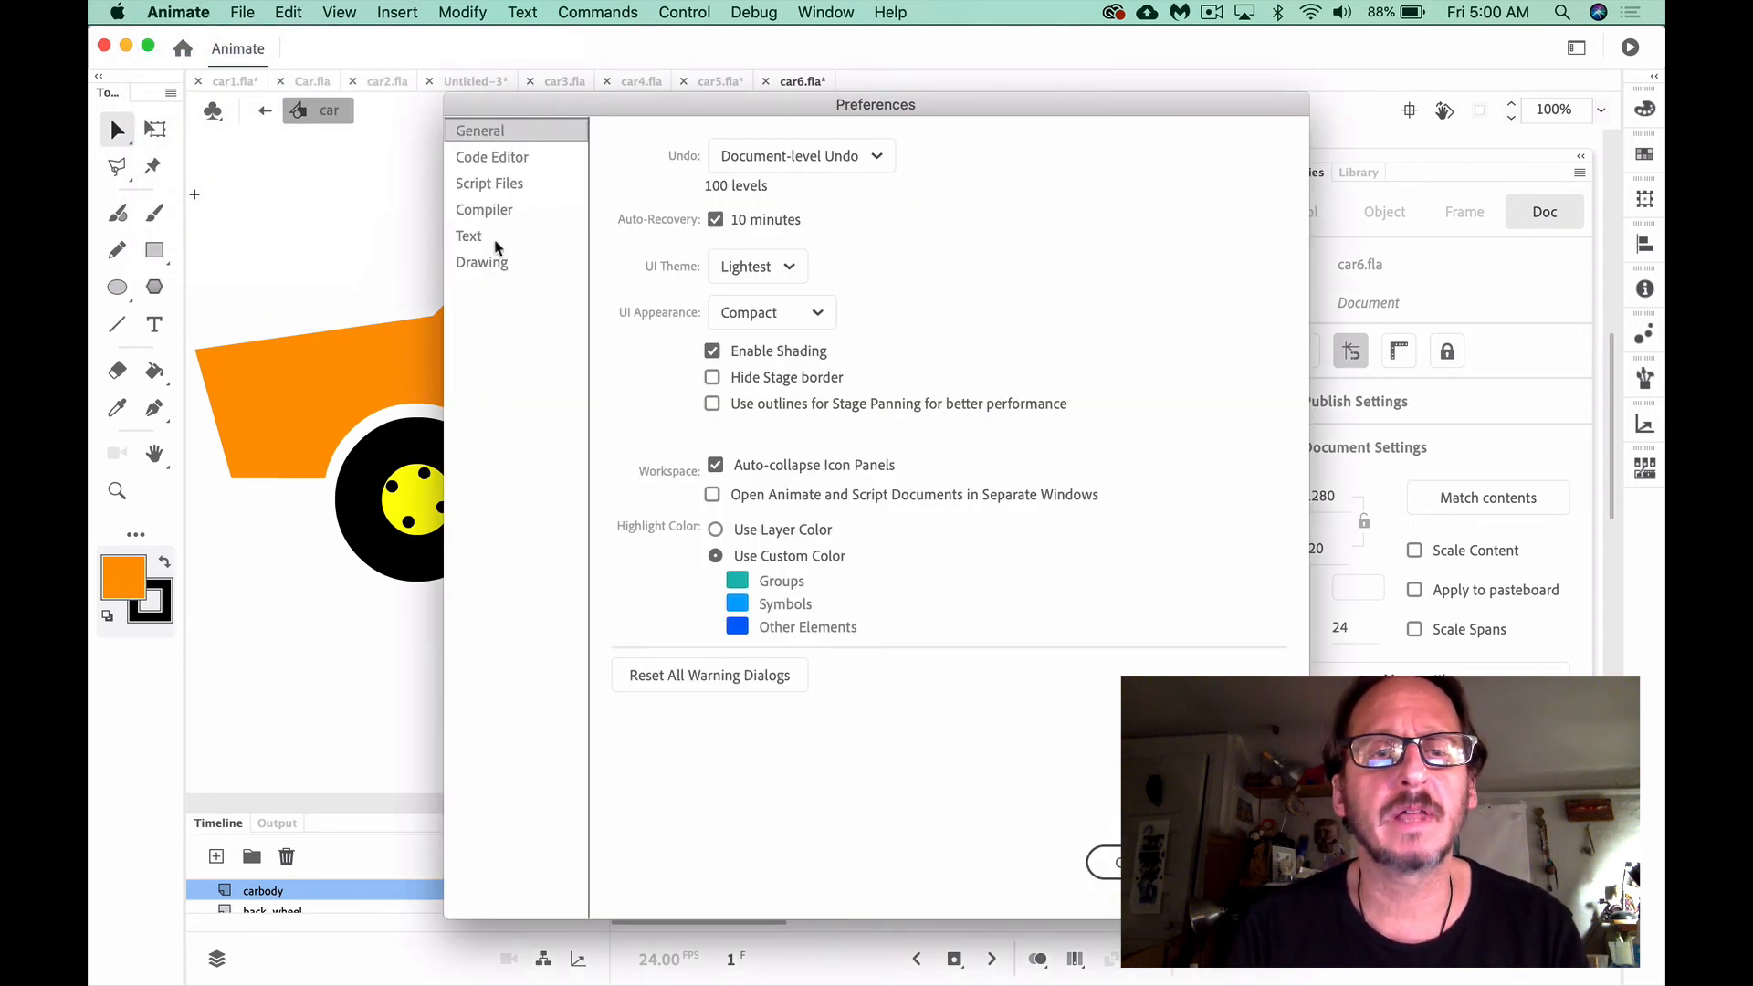
left_click(483, 264)
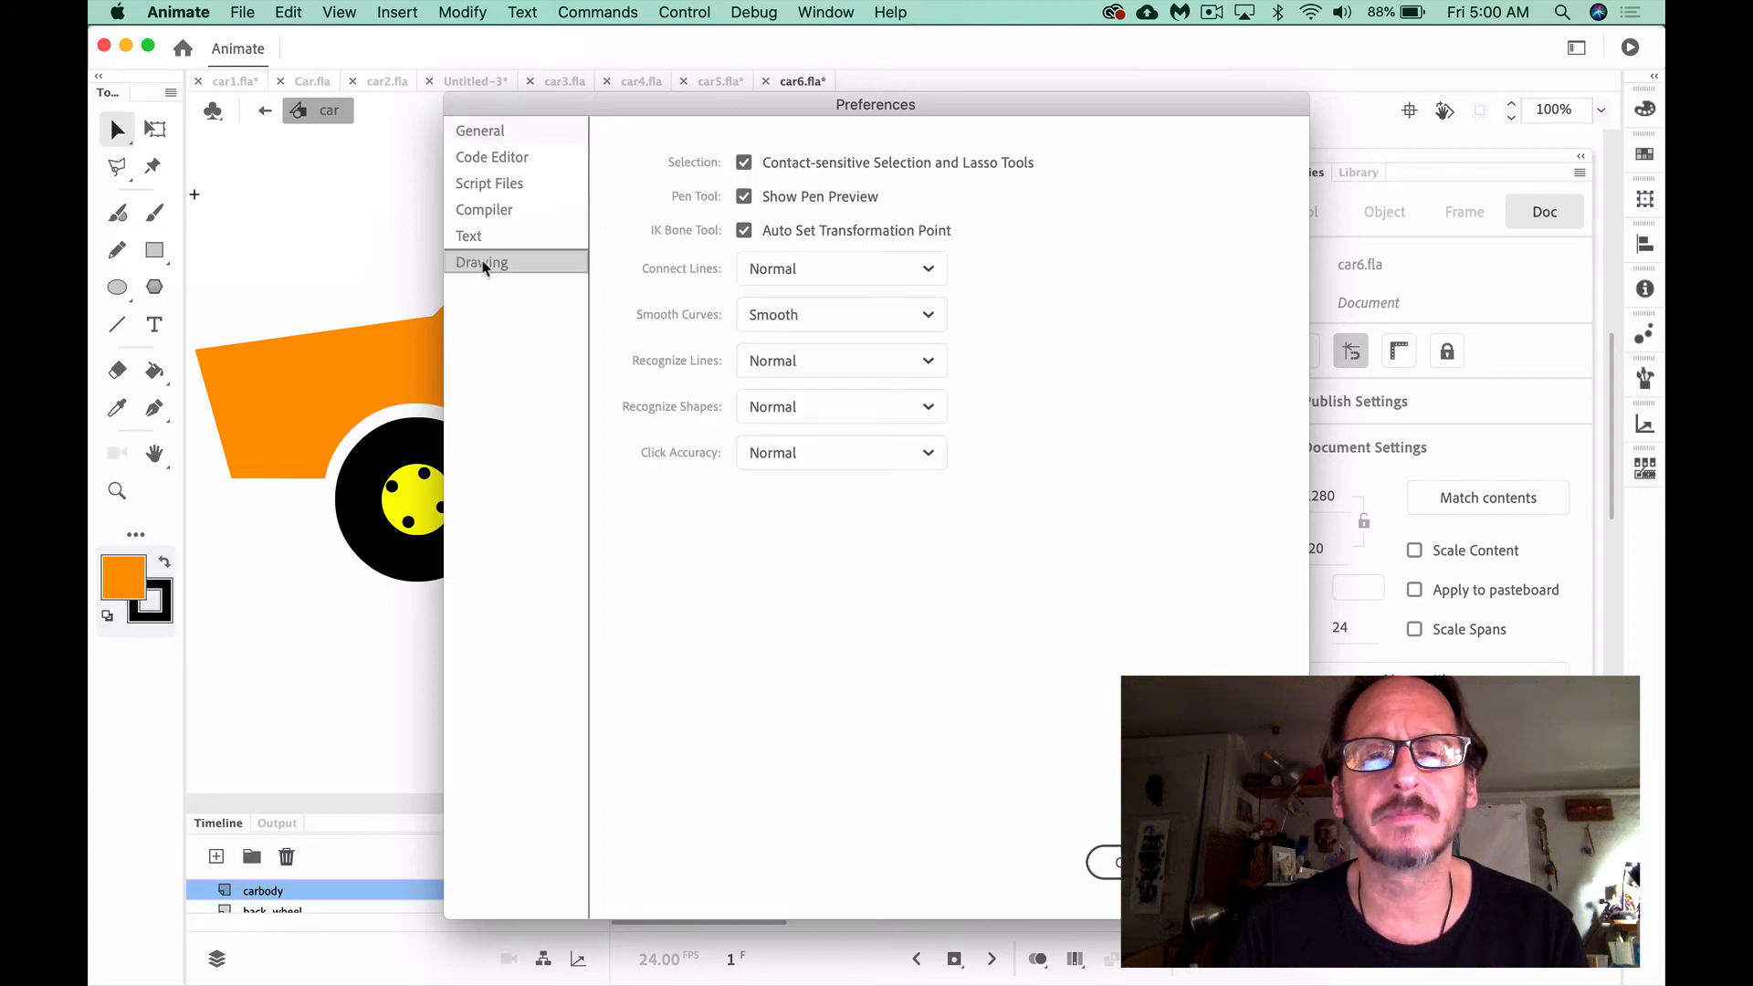
left_click(744, 196)
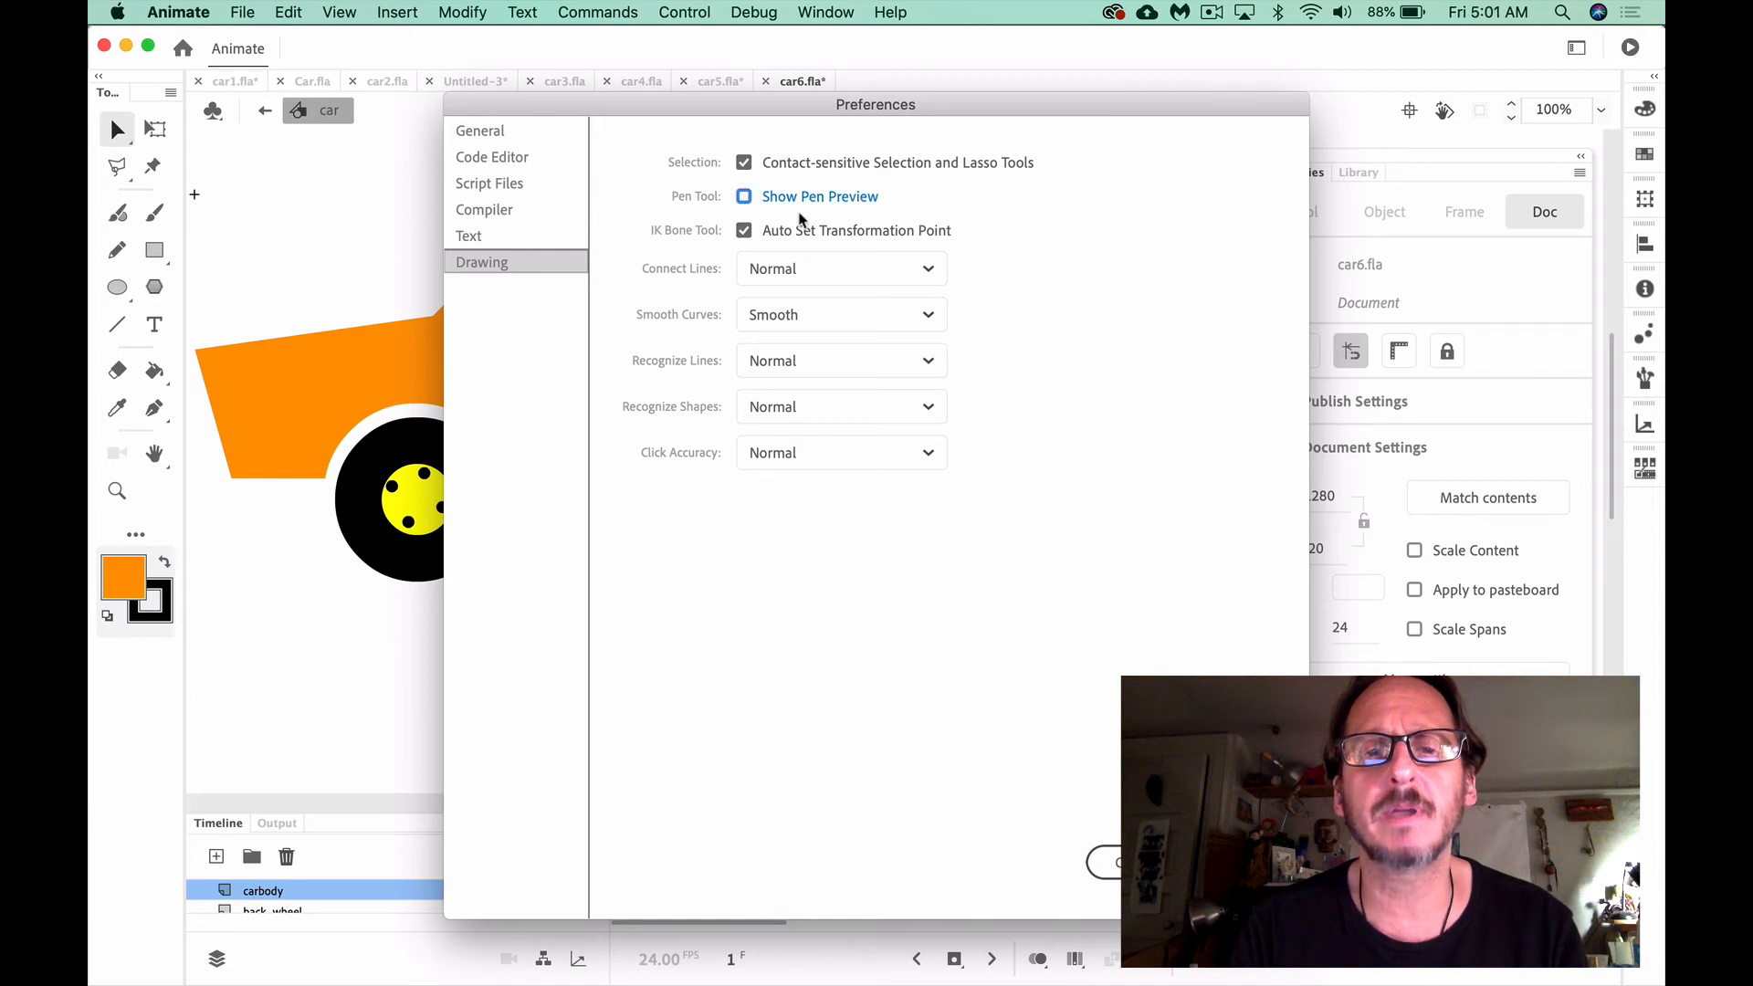
left_click(745, 197)
left_click(1269, 864)
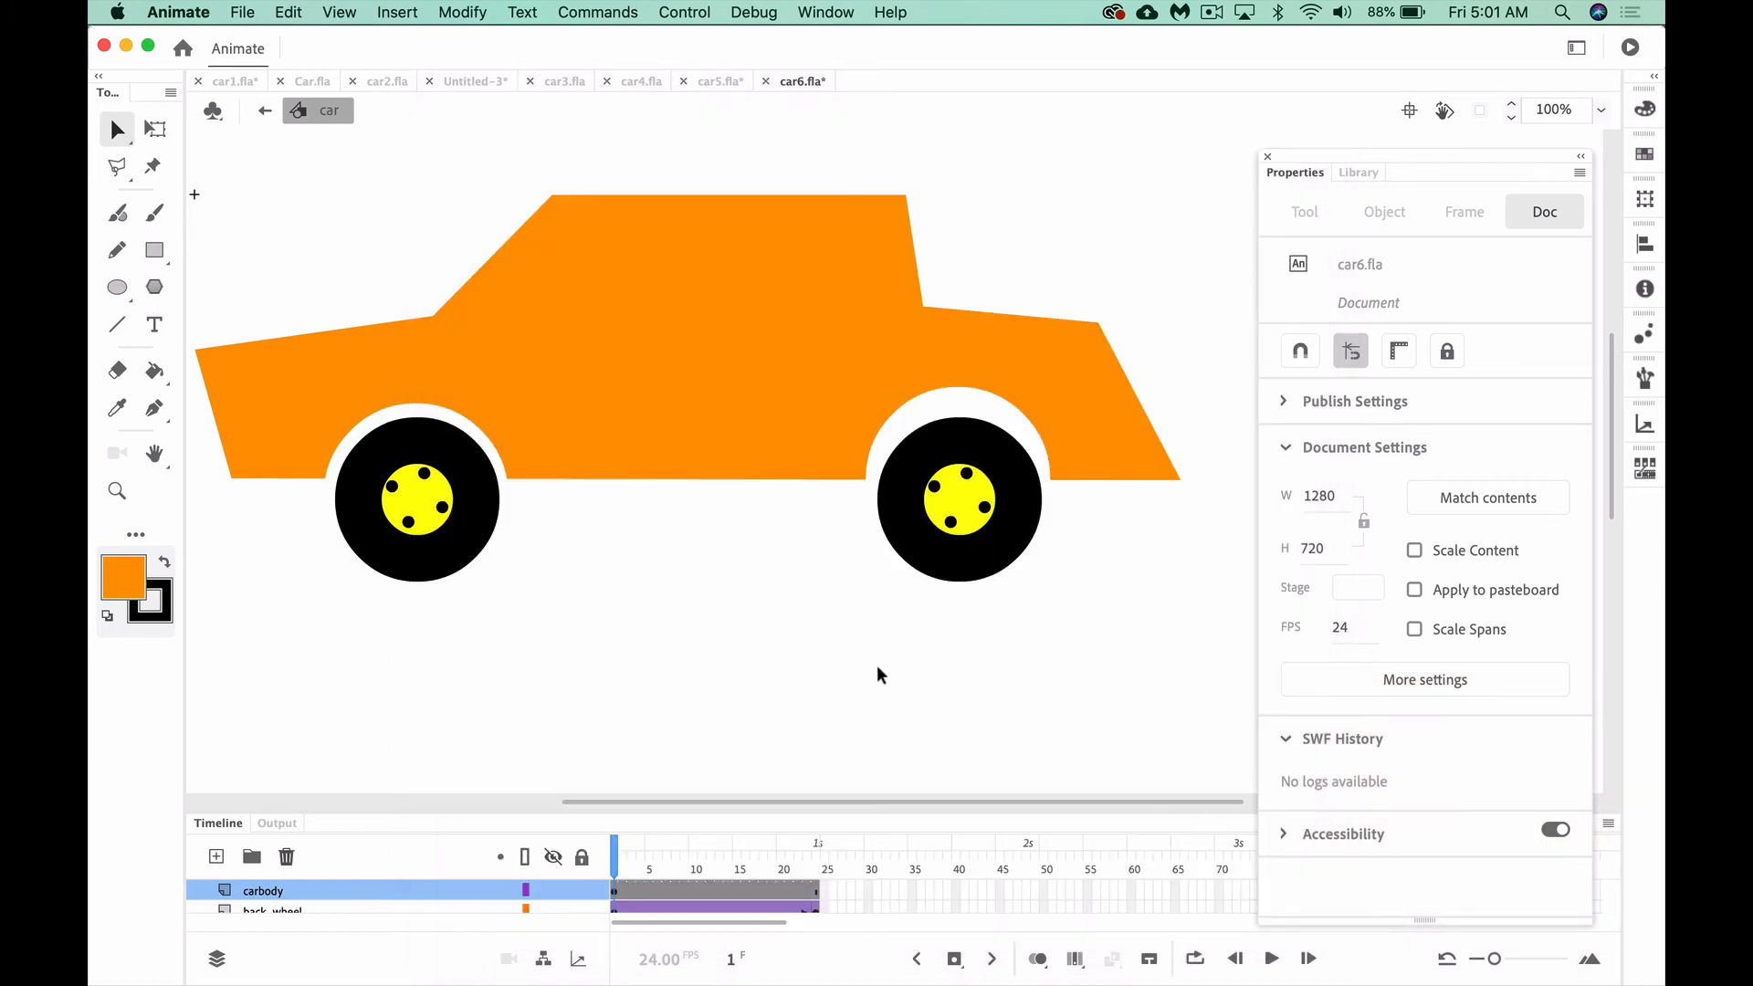
Draw a closed four-sided windshield outline about 118 by 113 px along the cabin's sloped front edge with the Pen tool
scroll(881, 676, "left", 4)
scroll(881, 676, "right", 4)
scroll(881, 676, "left", 4)
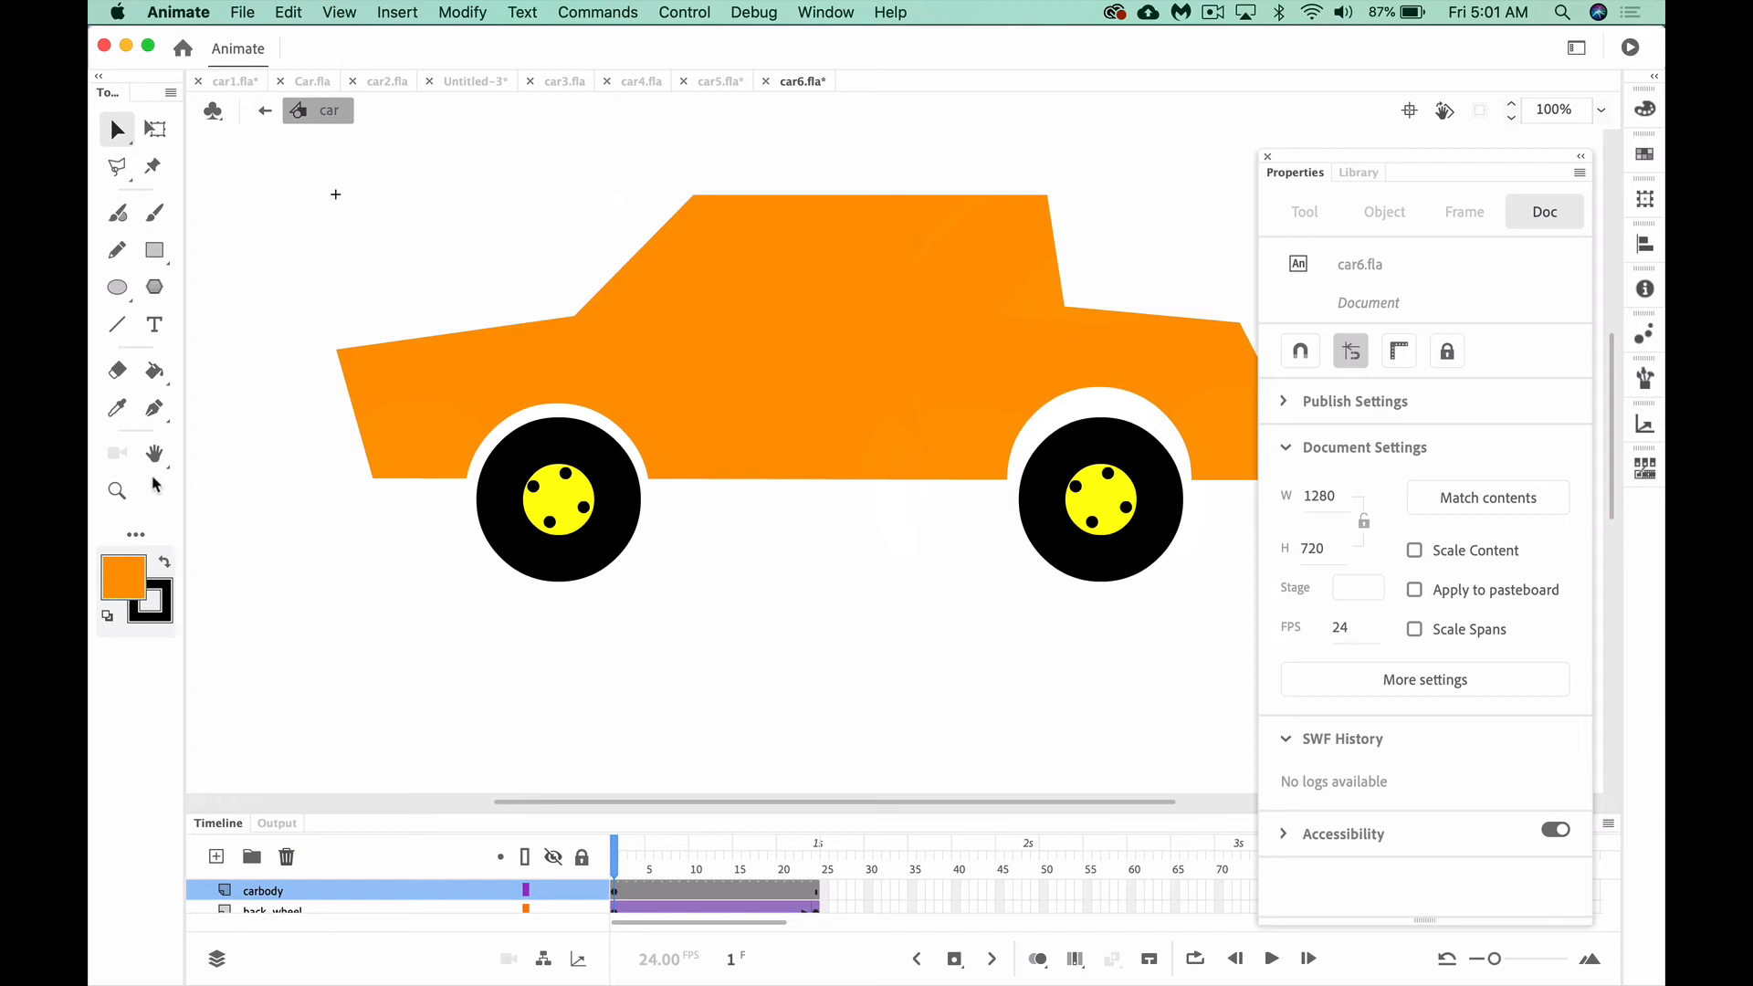
left_click(154, 410)
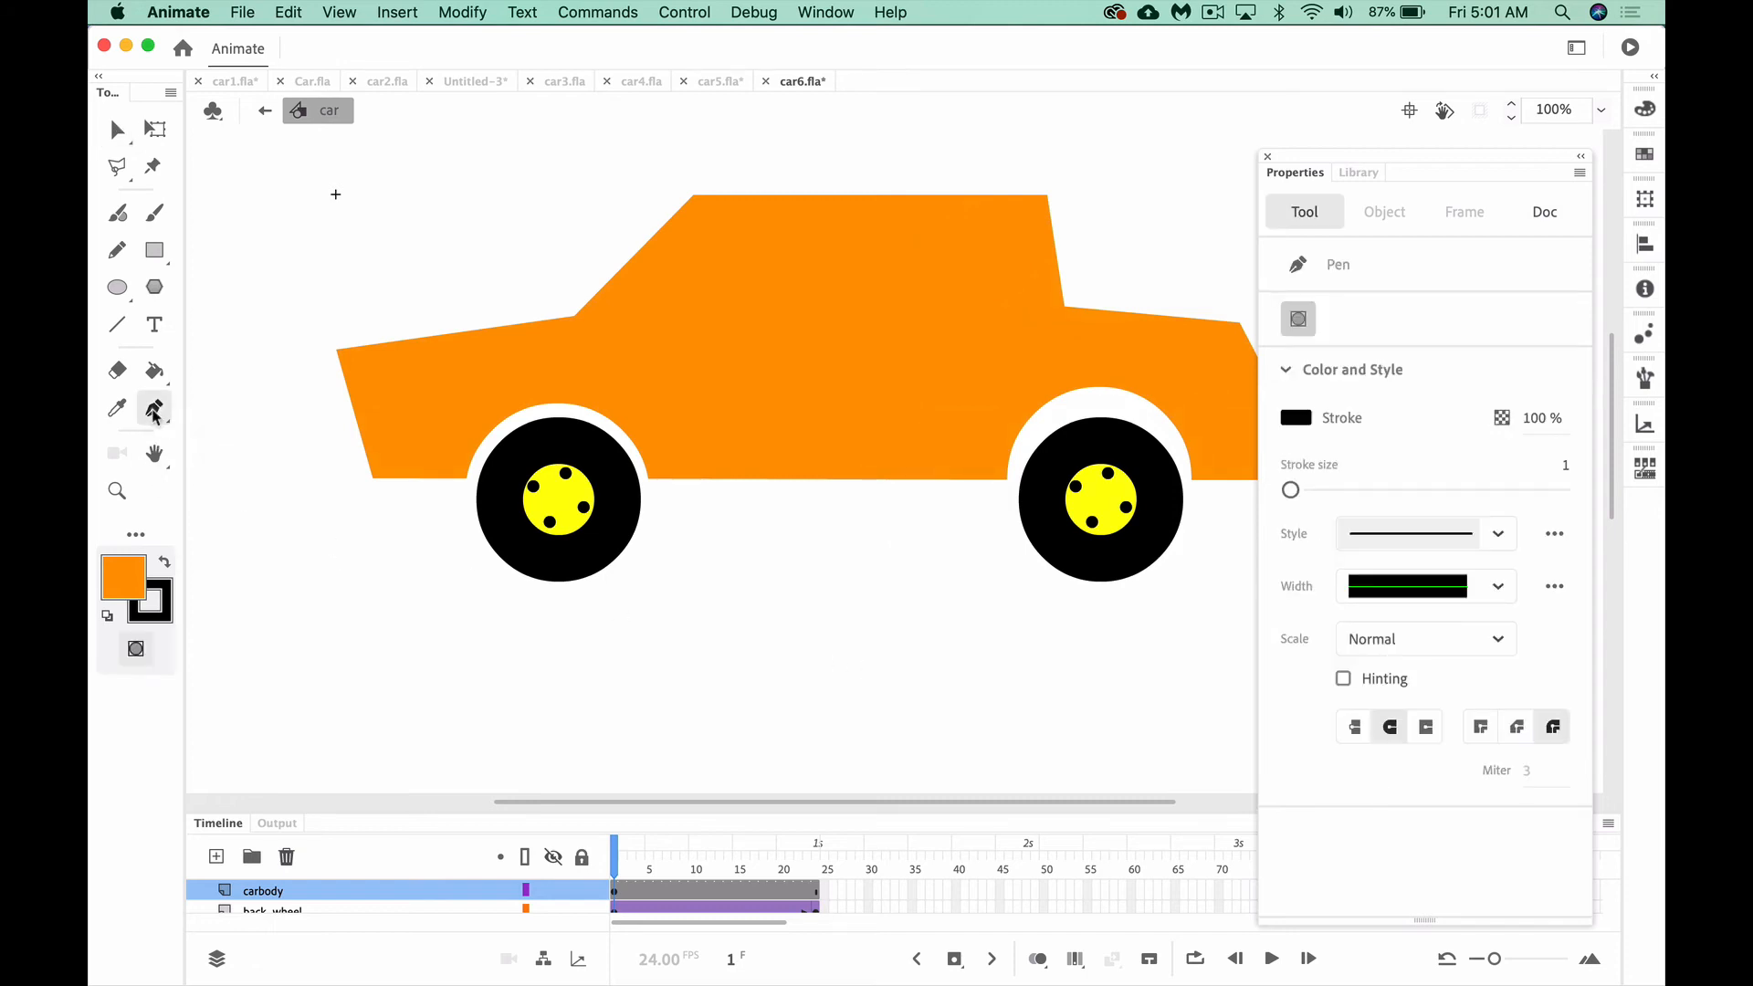
left_click(136, 650)
left_click(694, 204)
left_click(586, 317)
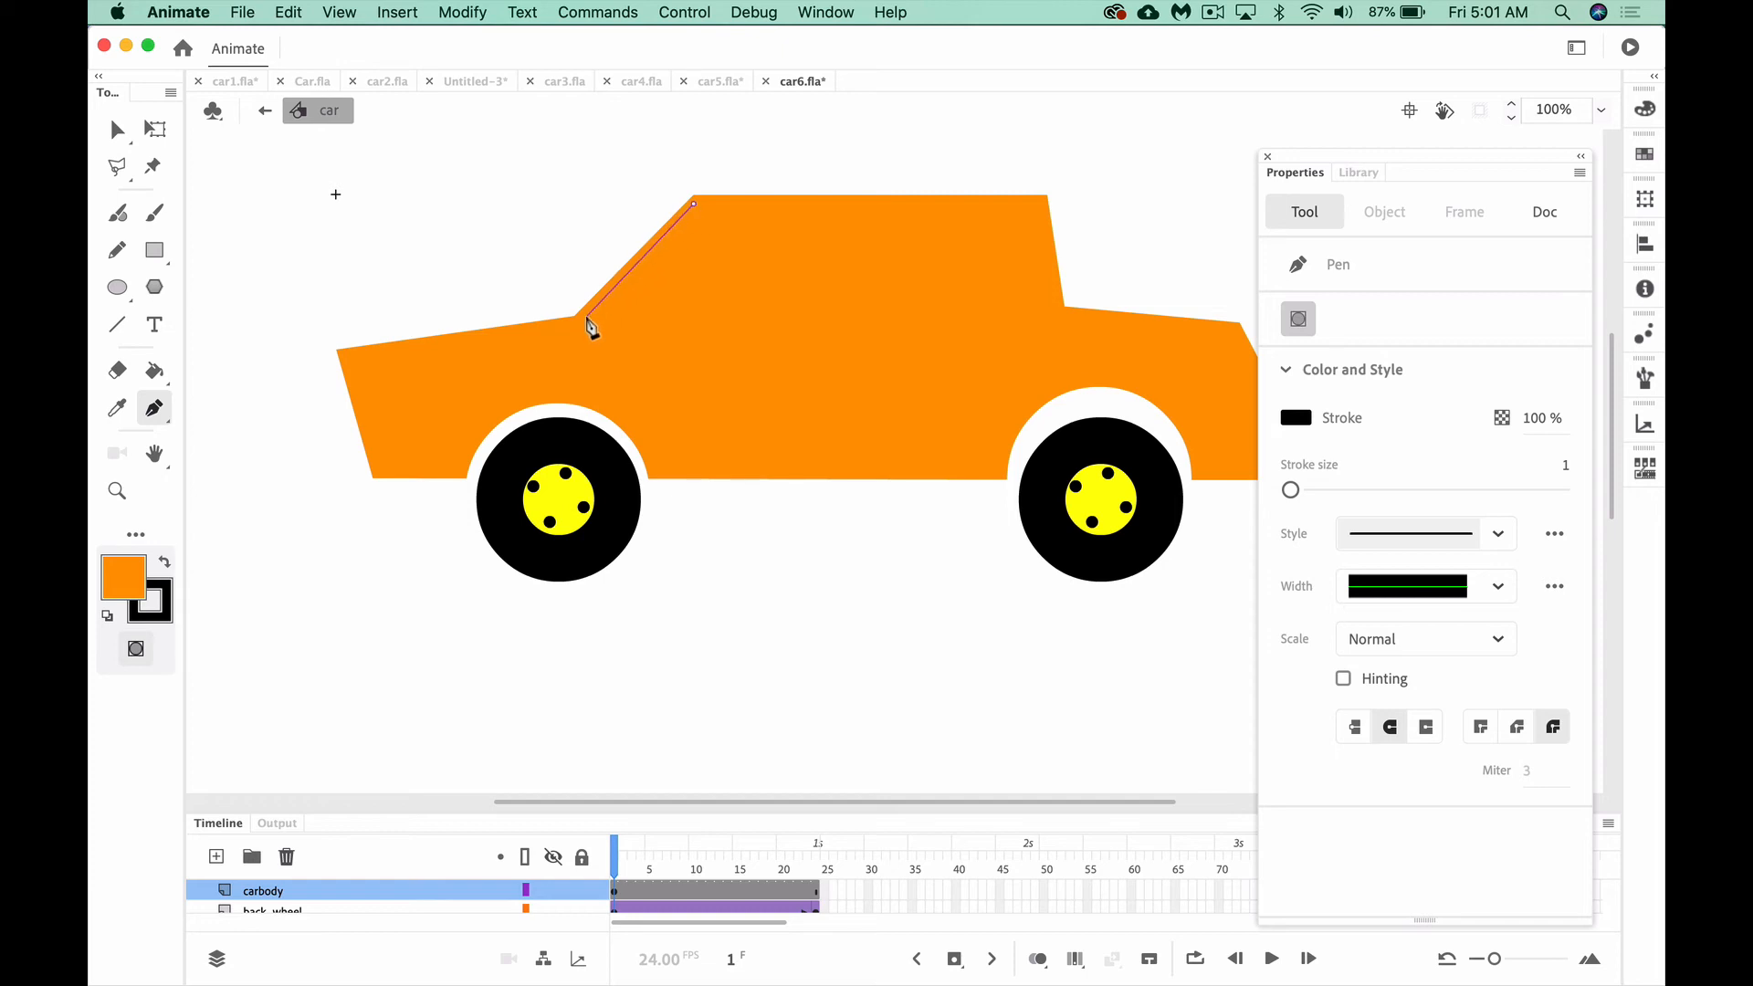
left_click(643, 326)
left_click(715, 211)
left_click(693, 205)
left_click(117, 134)
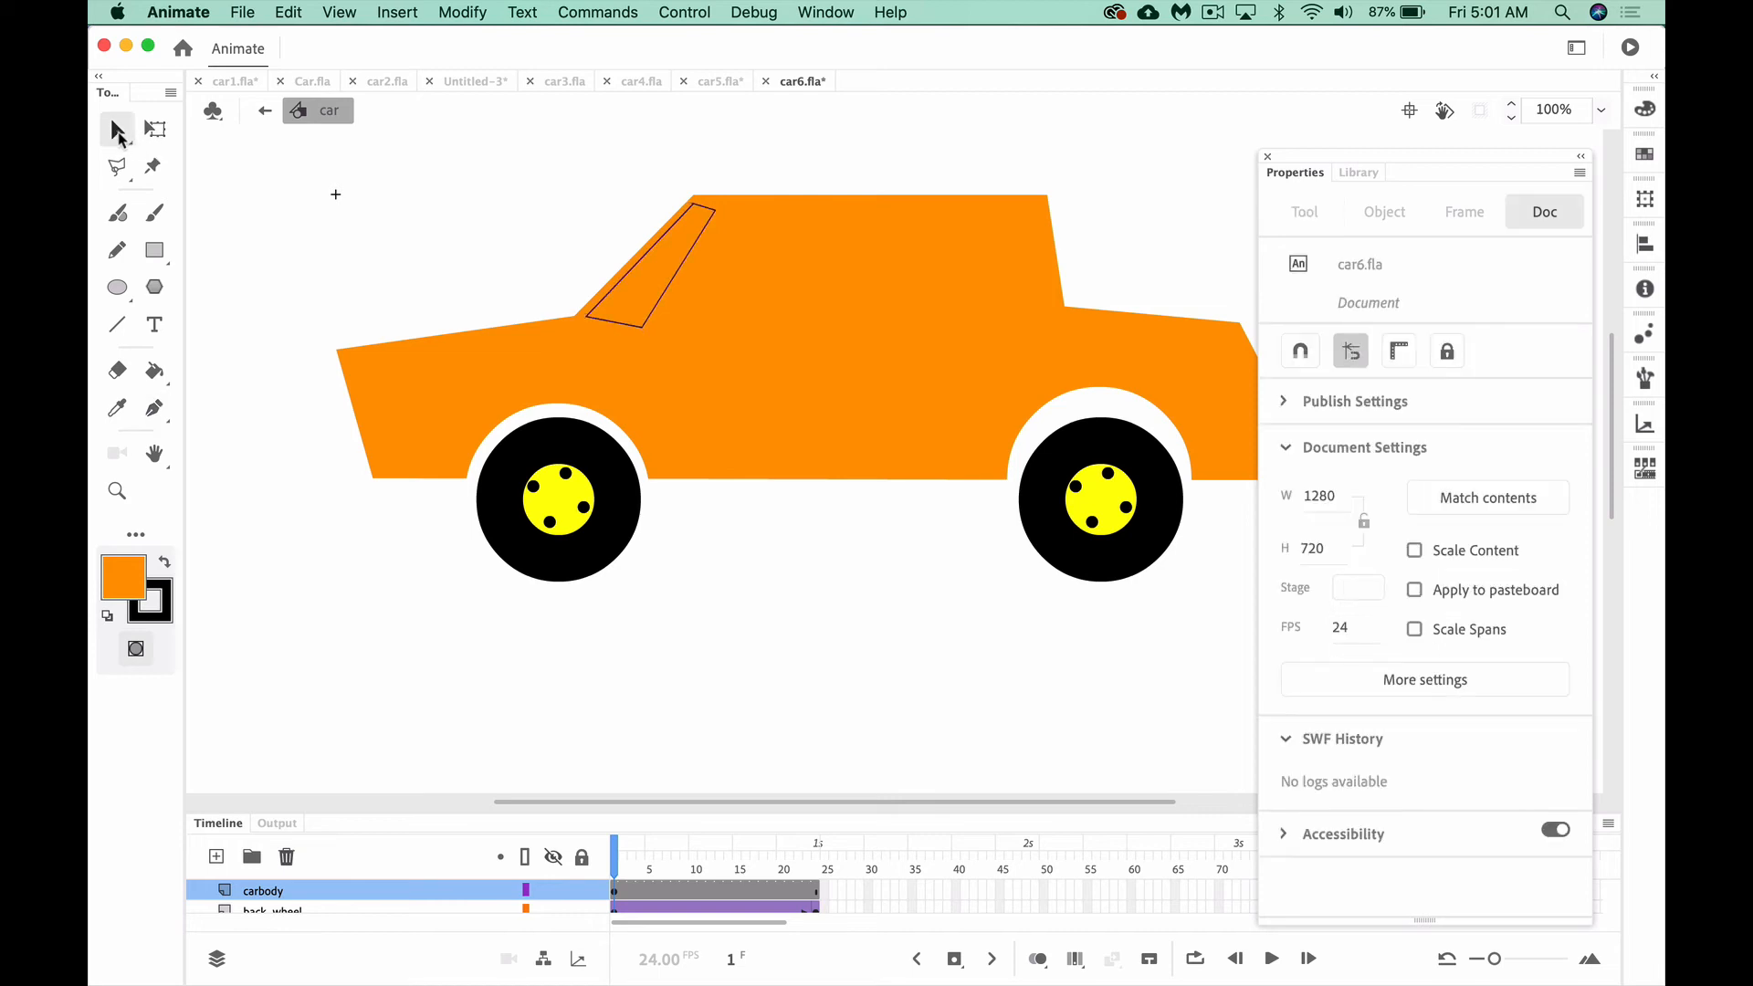
Fill the windshield shape with yellow and remove its stroke
left_click(647, 325)
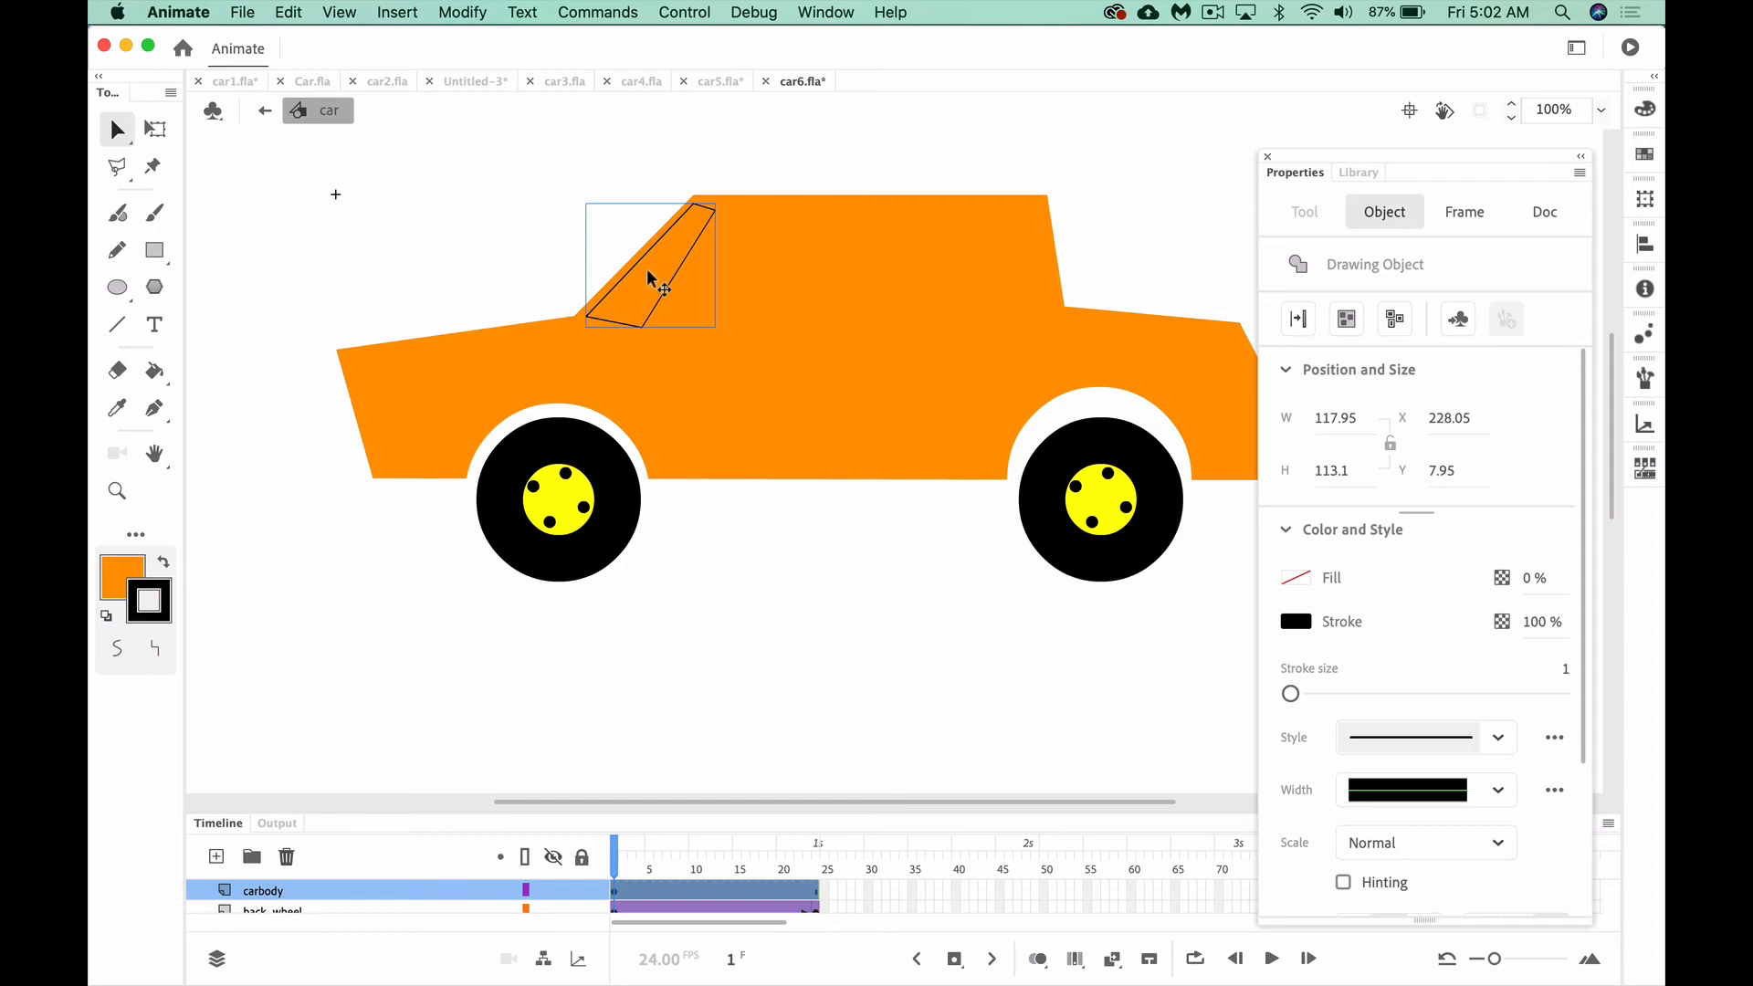
left_click(524, 234)
left_click(636, 272)
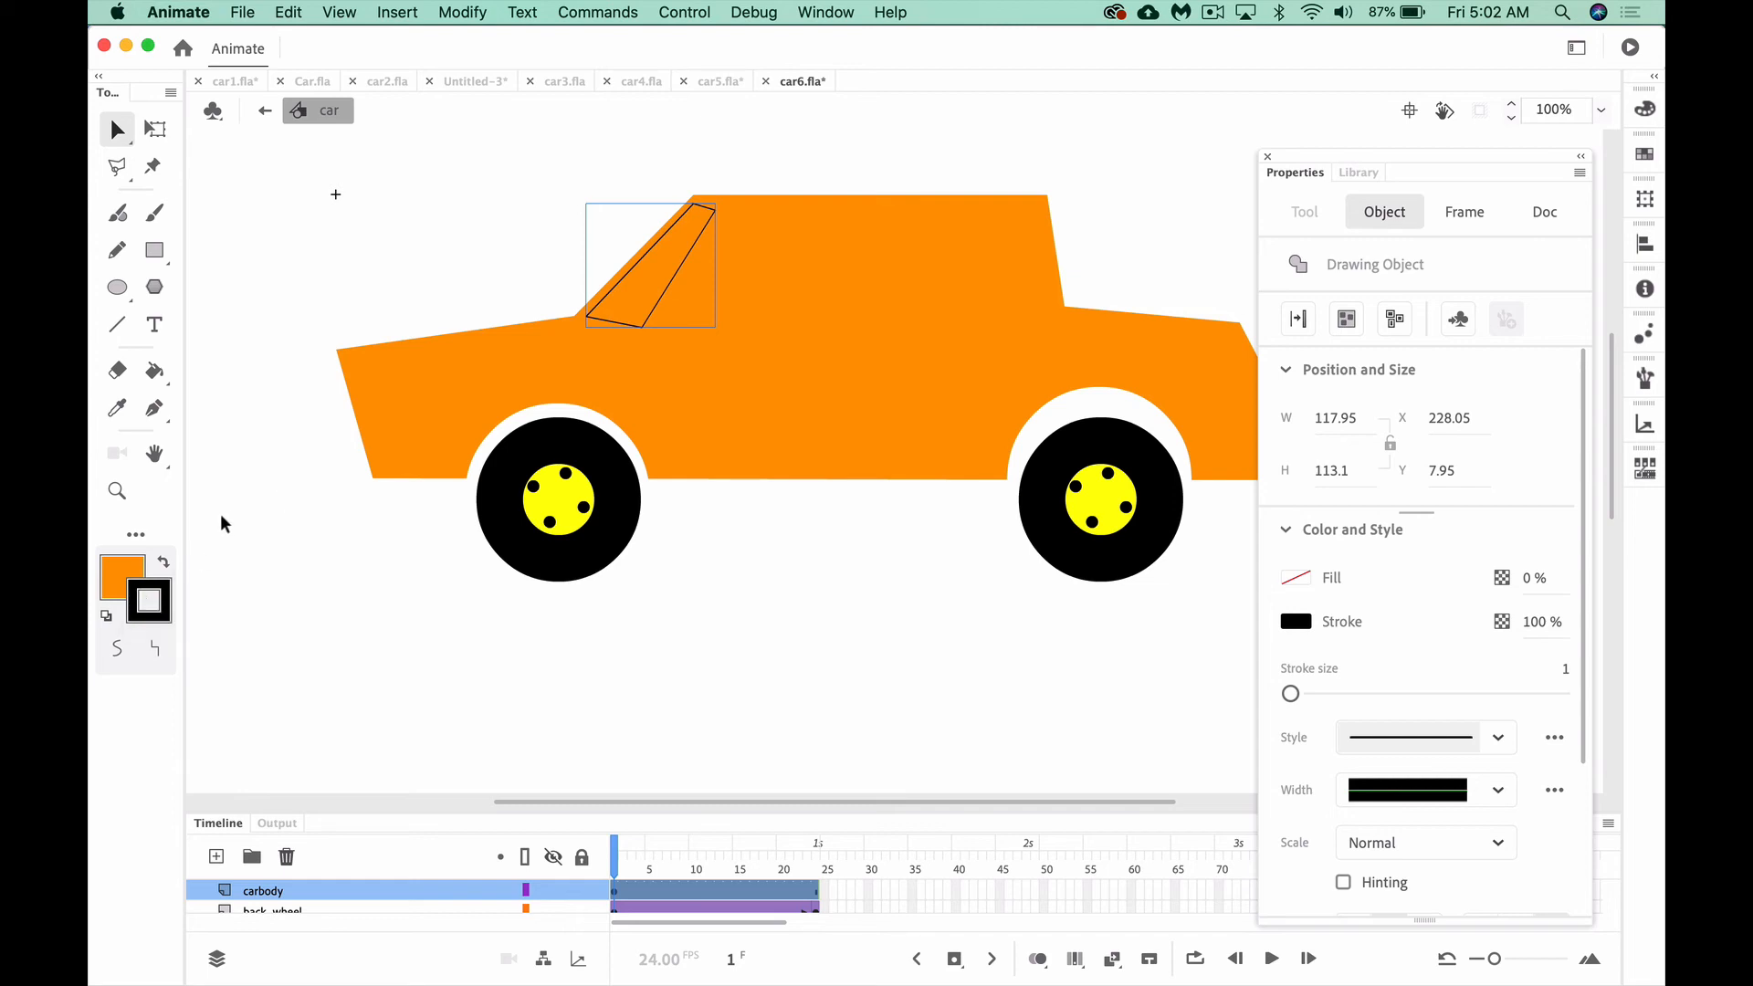
left_click(123, 577)
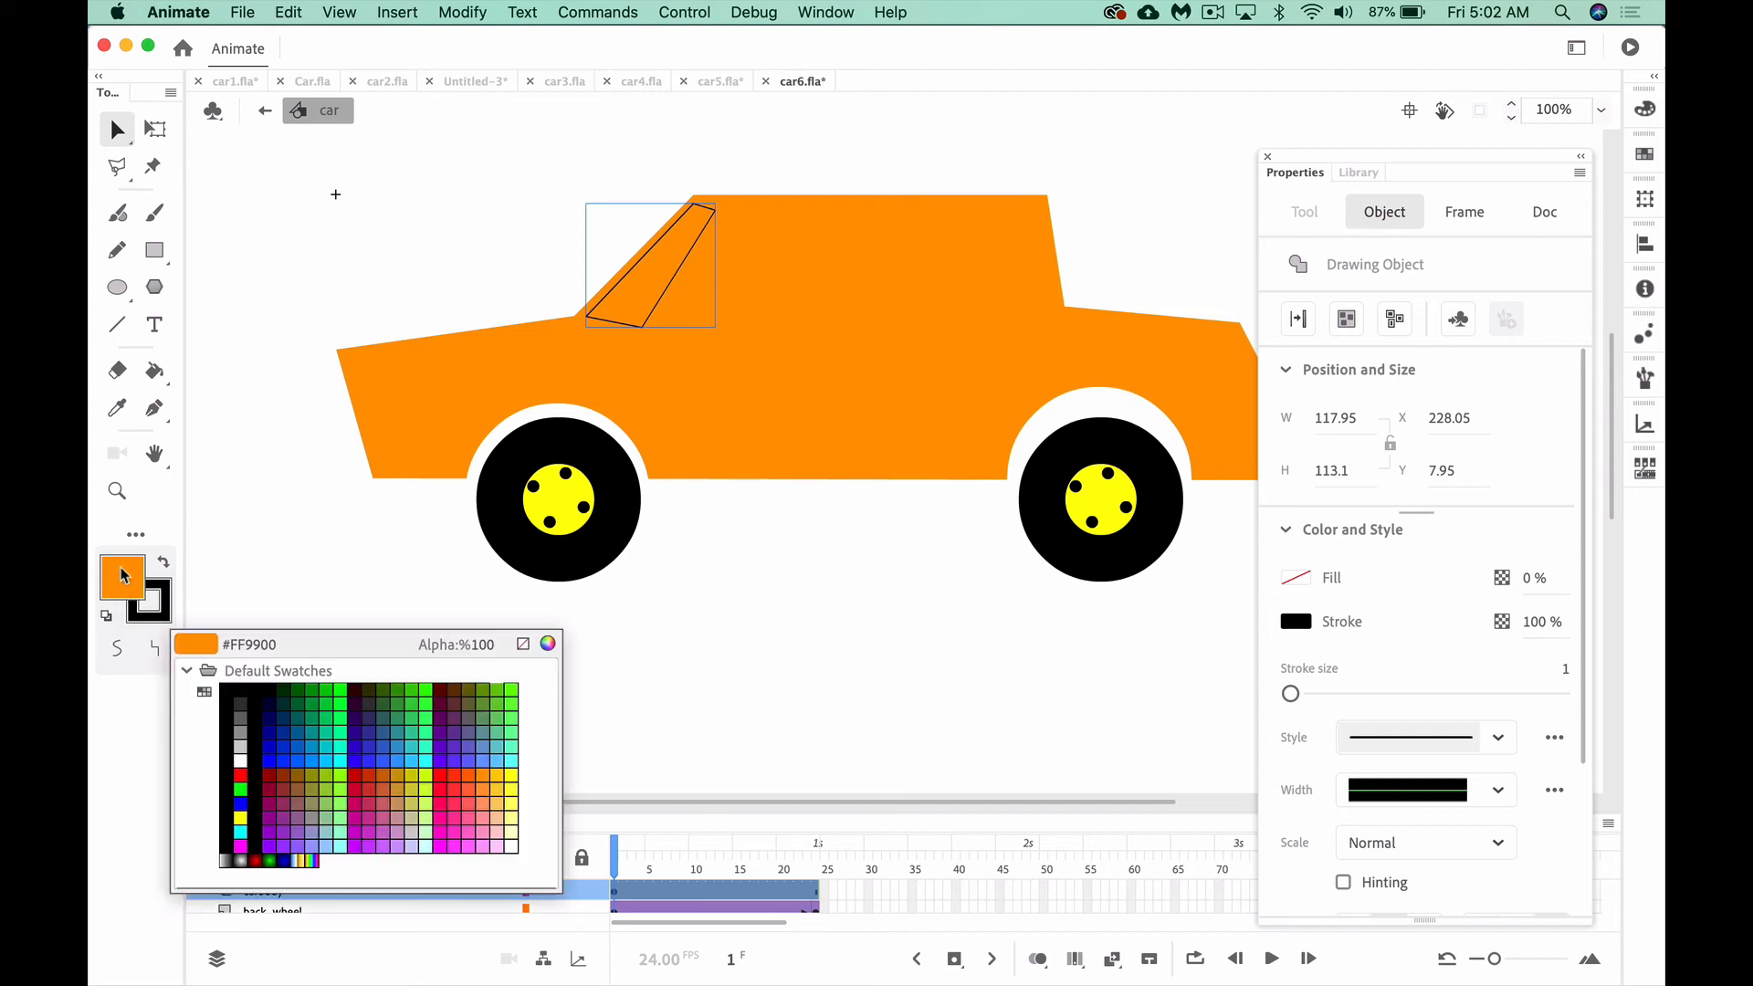
left_click(512, 776)
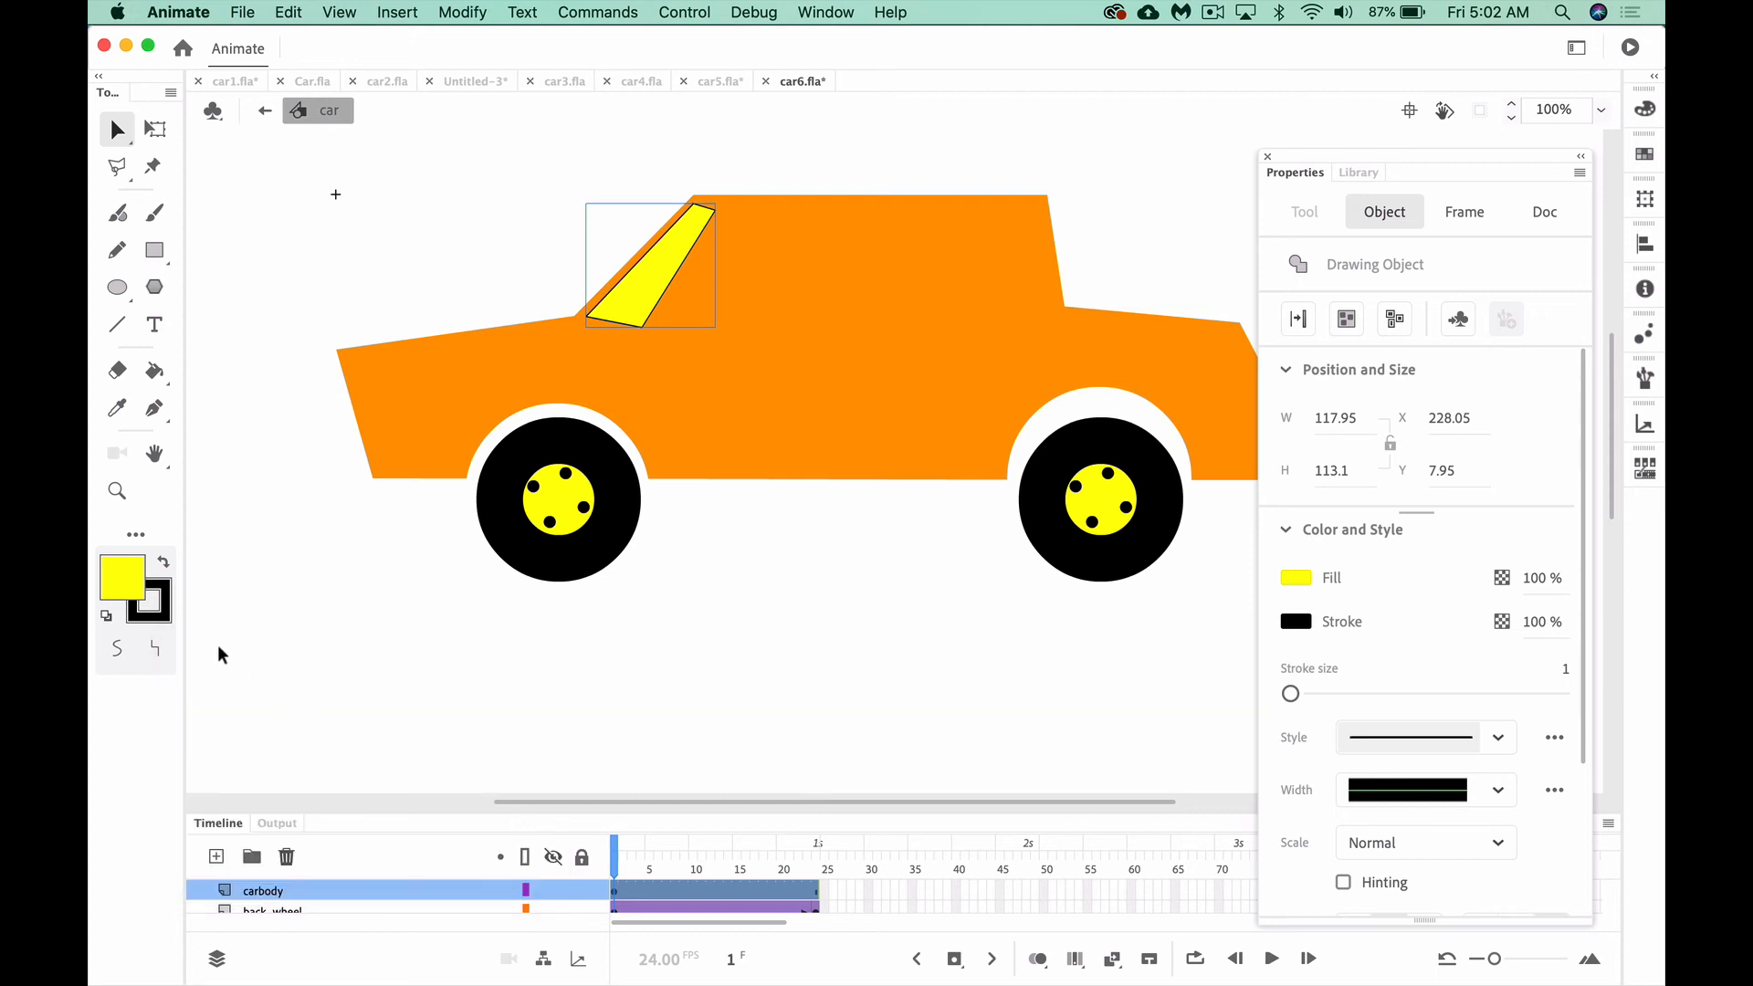
left_click(161, 617)
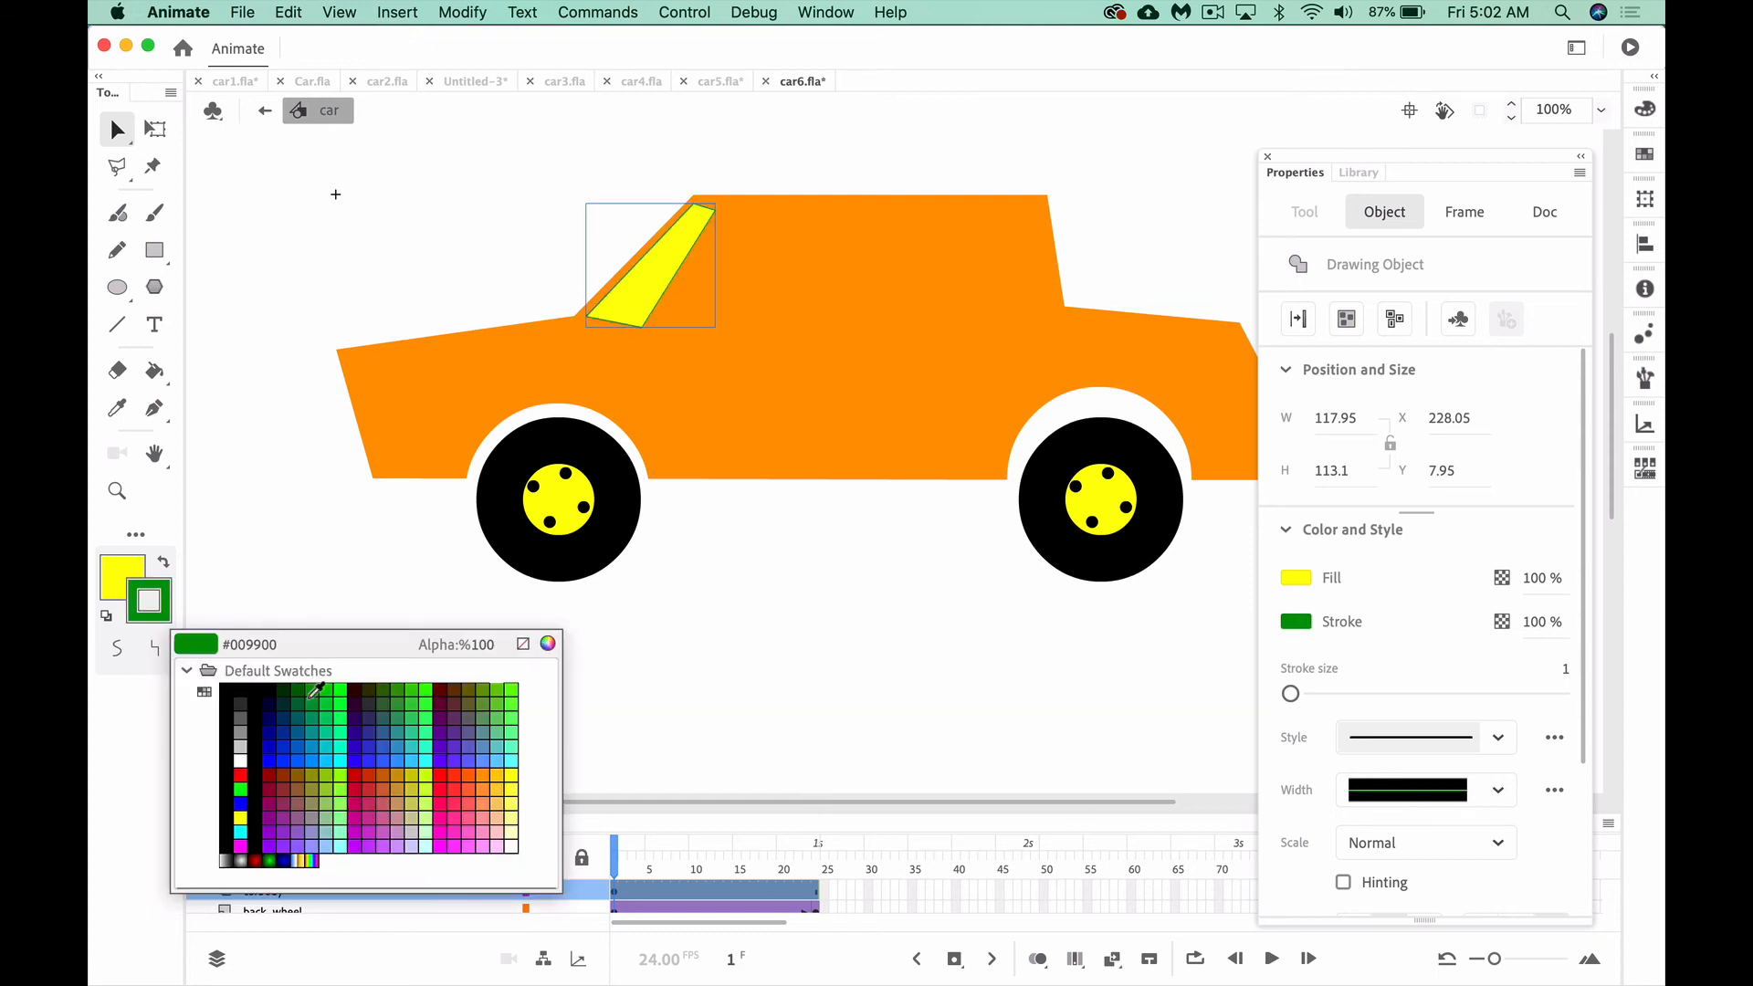
left_click(524, 644)
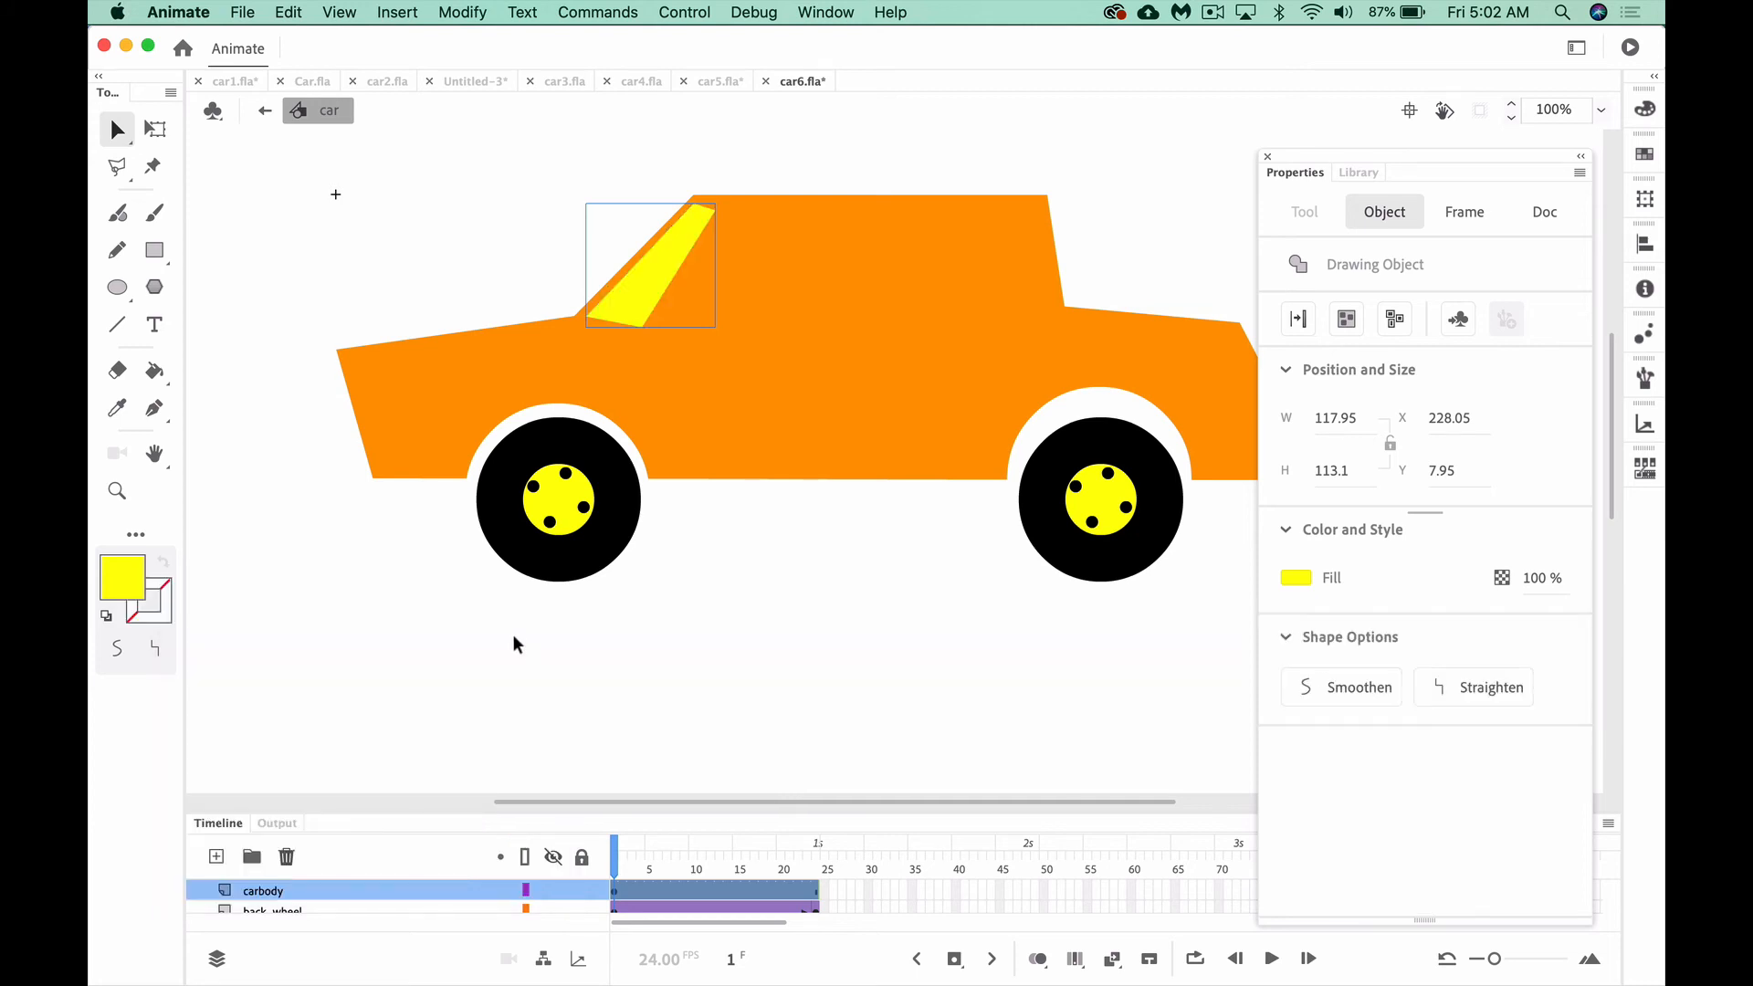
left_click(510, 644)
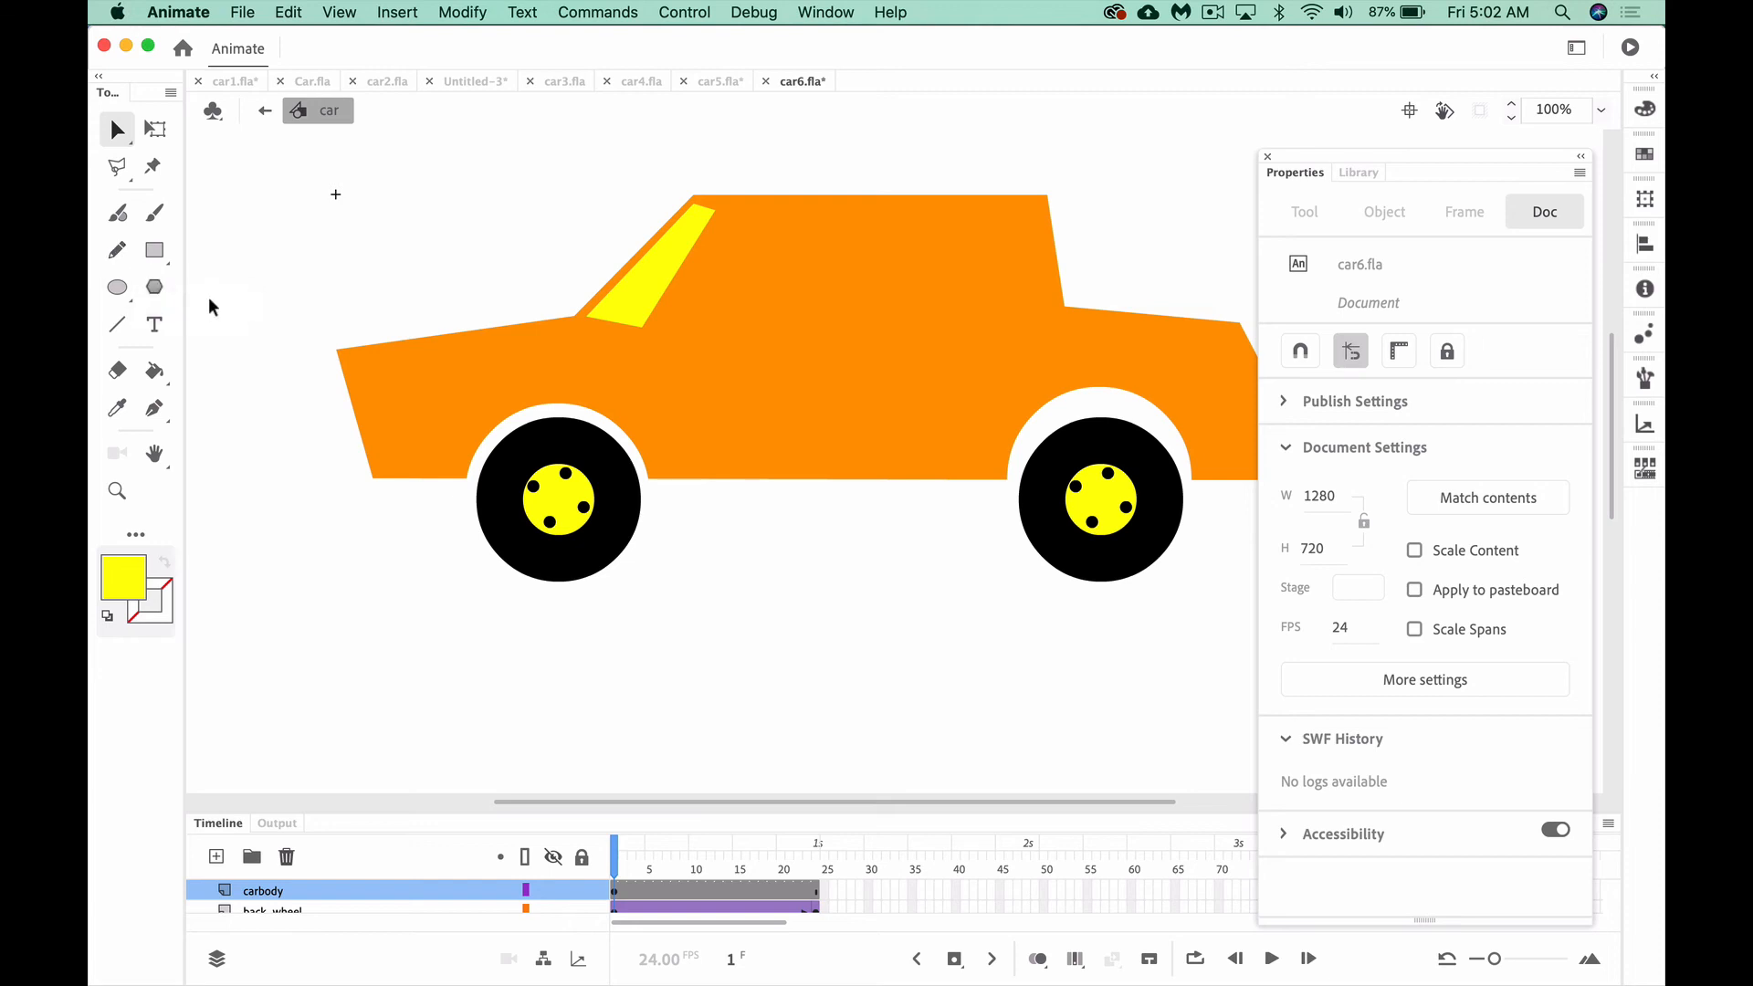
Draw a closed four-sided front side window outline about 144 by 102 px behind the windshield with the Pen tool
left_click(154, 408)
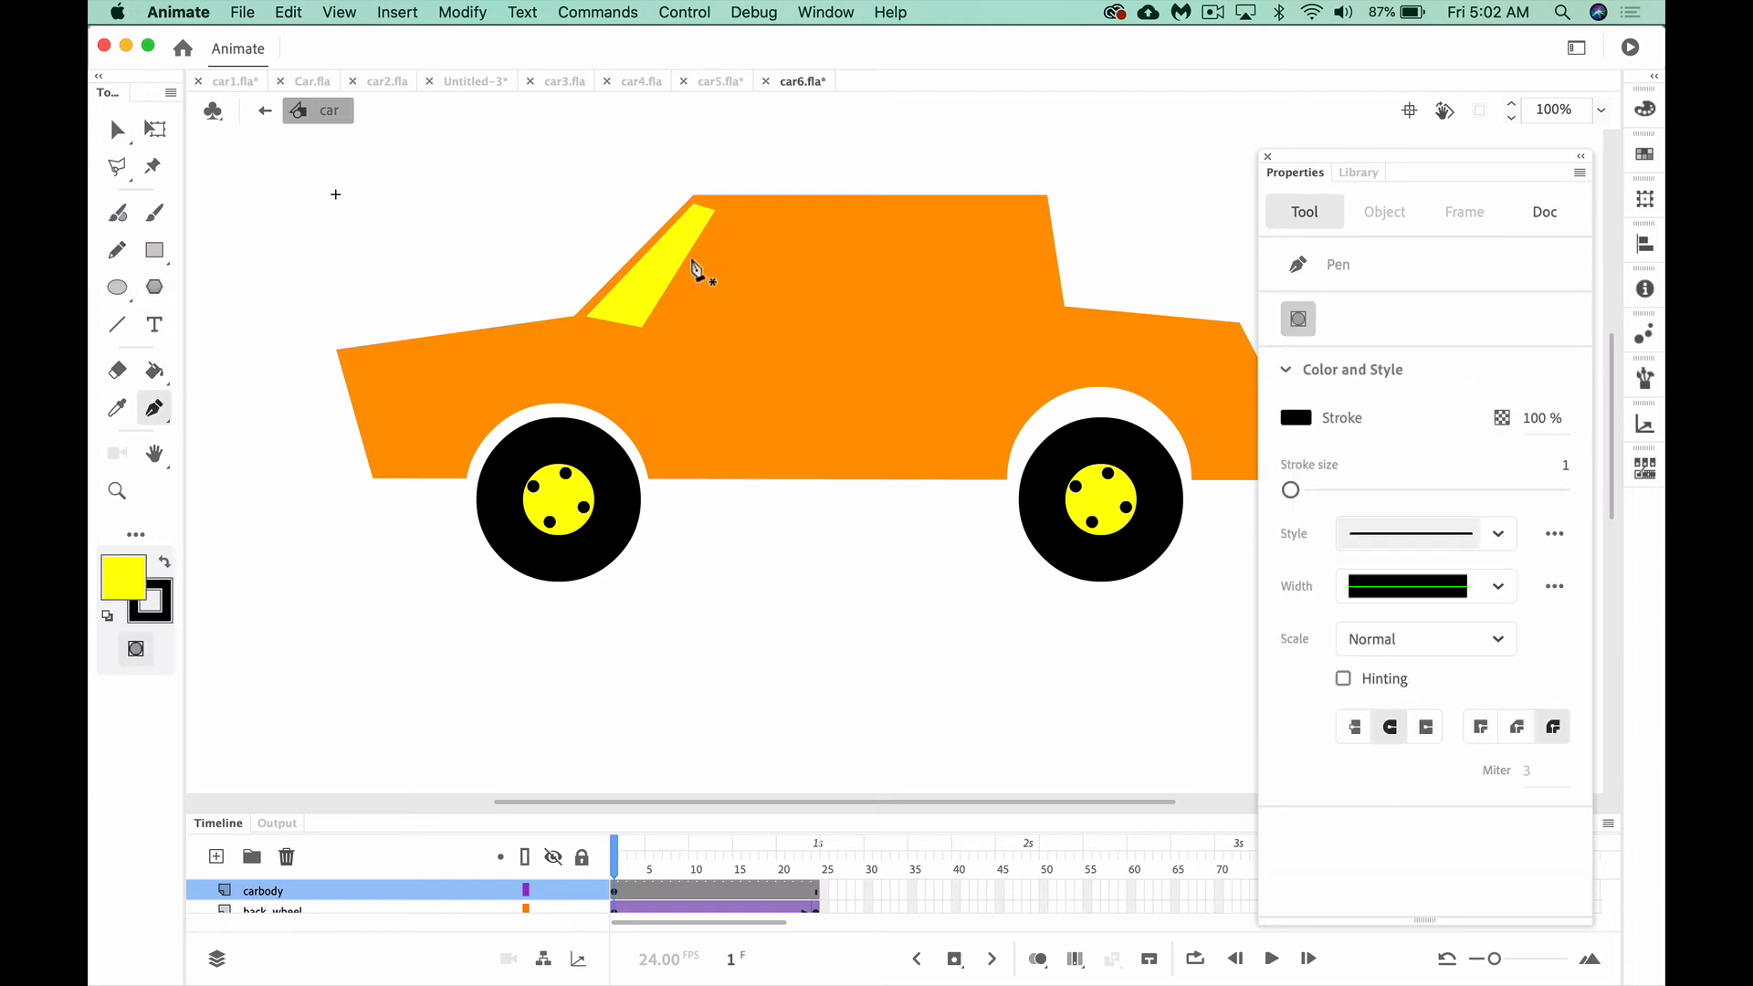
left_click(726, 213)
left_click(690, 324)
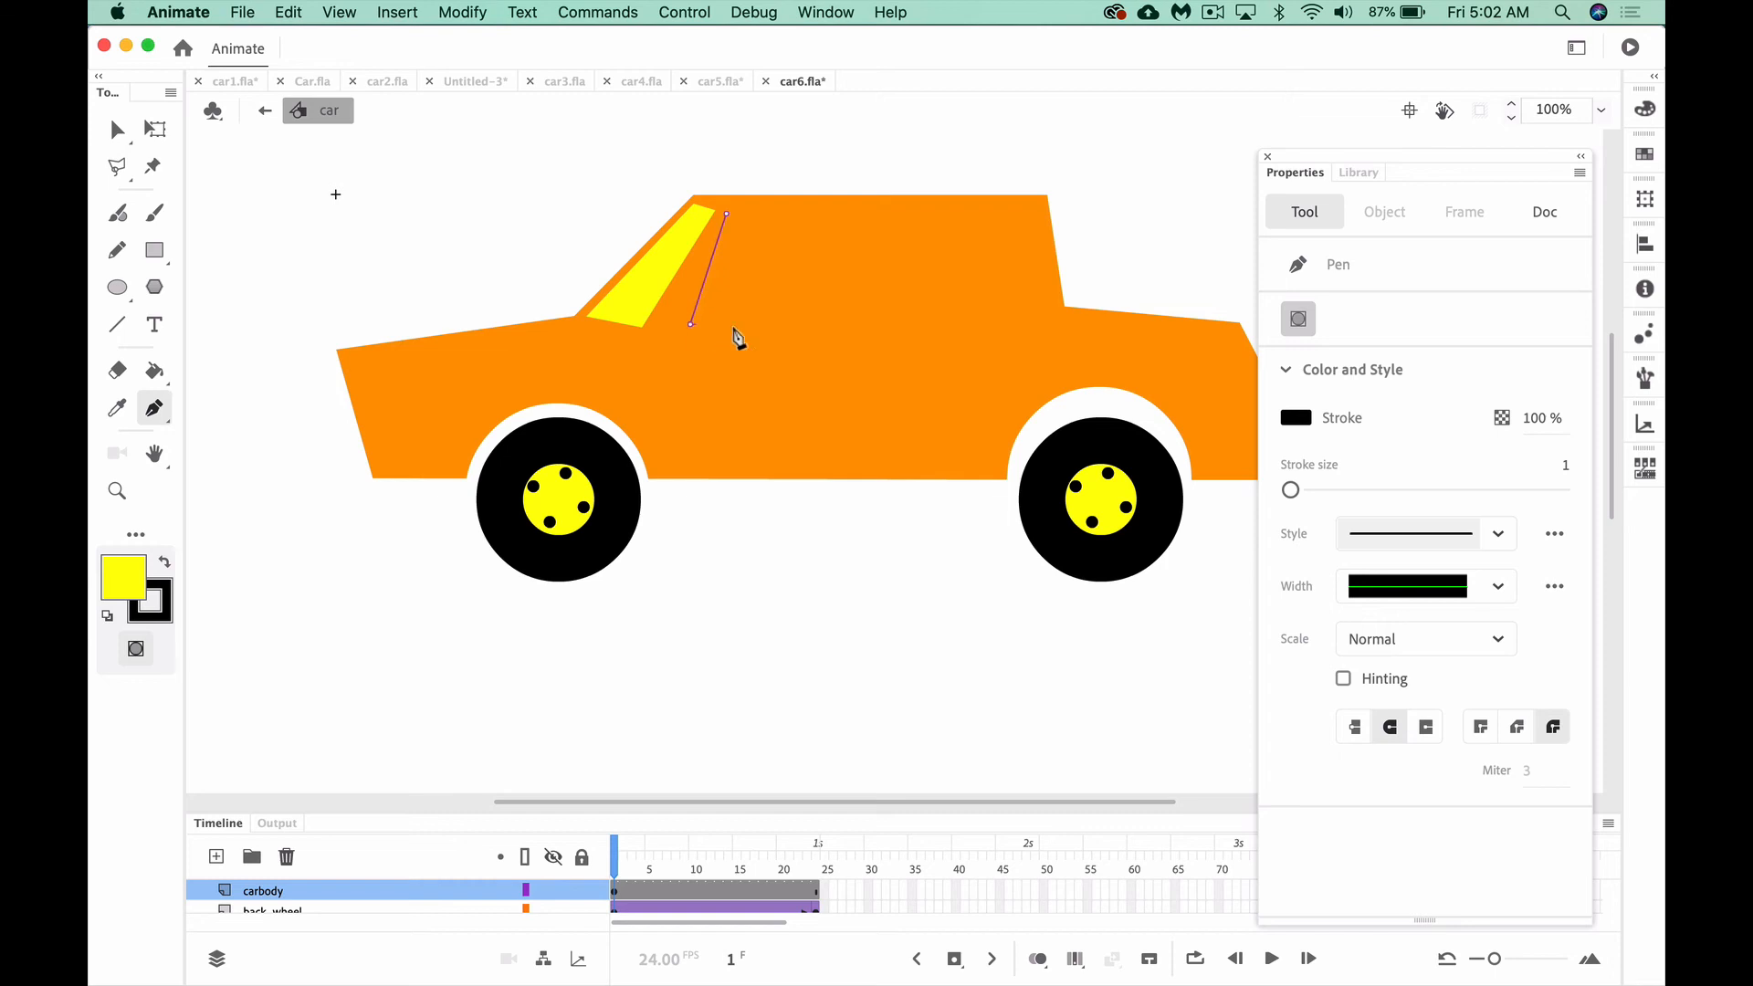
left_click(847, 325)
left_click(849, 215)
left_click(726, 216)
Fill the front side window with yellow sampled from the windshield and remove its stroke
left_click(117, 130)
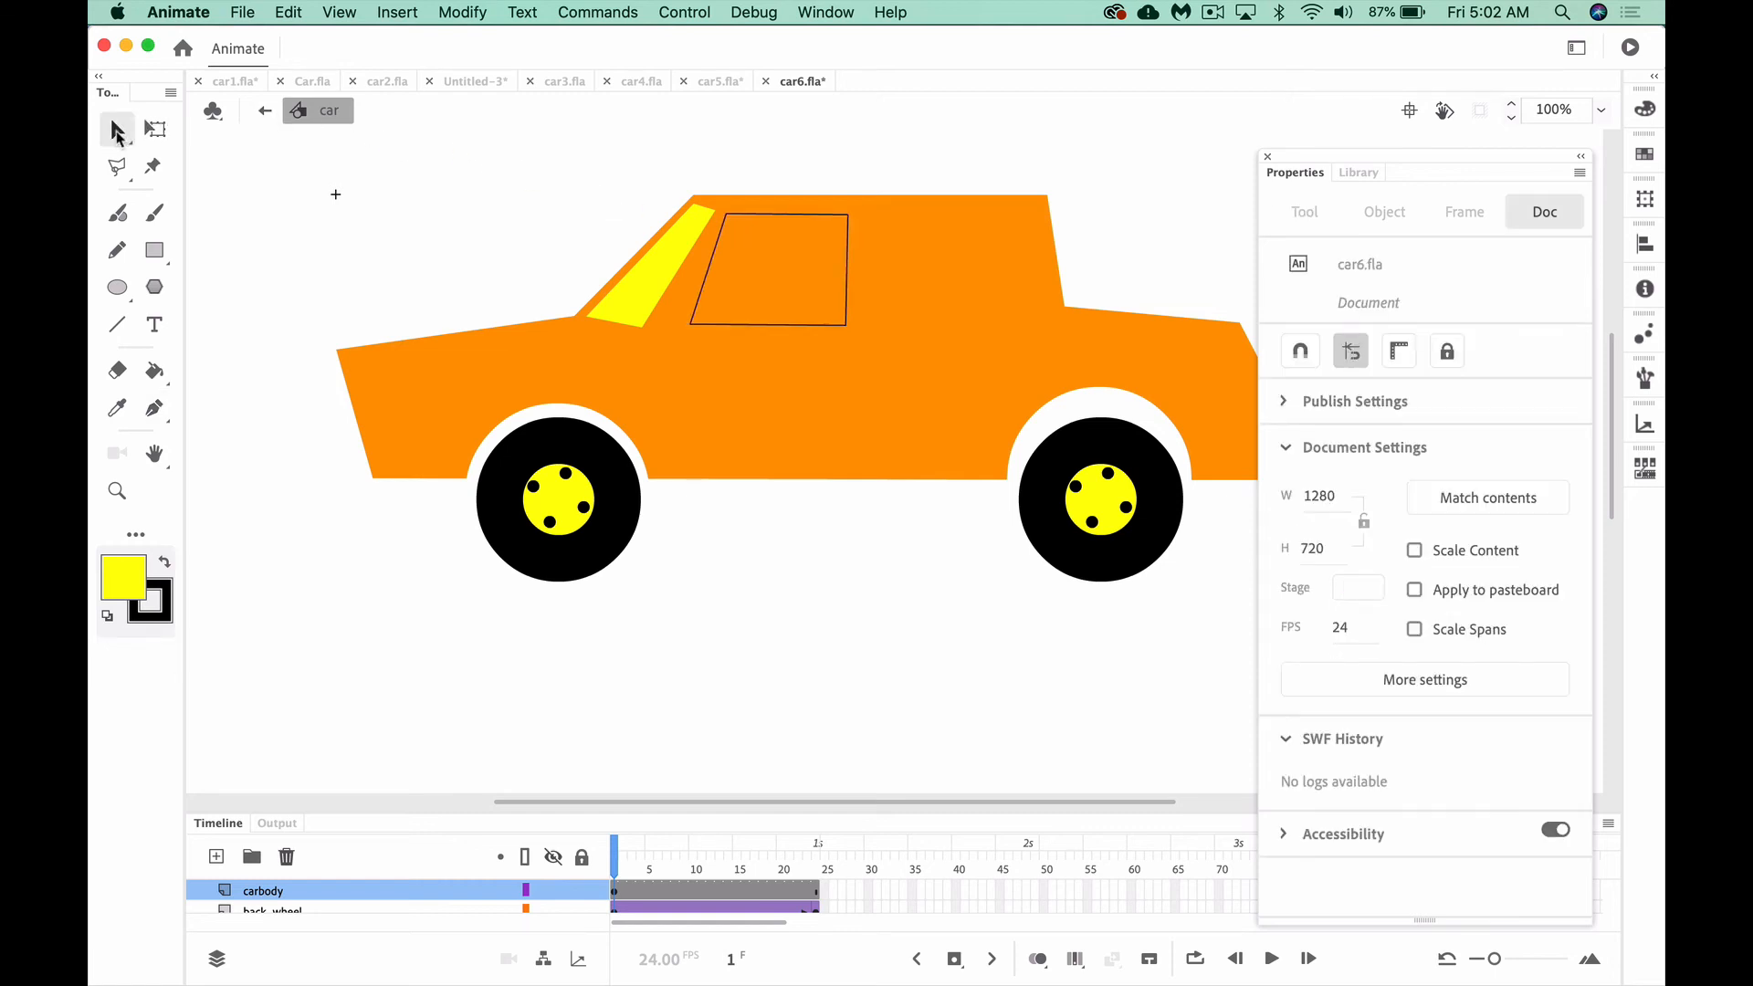
left_click(711, 326)
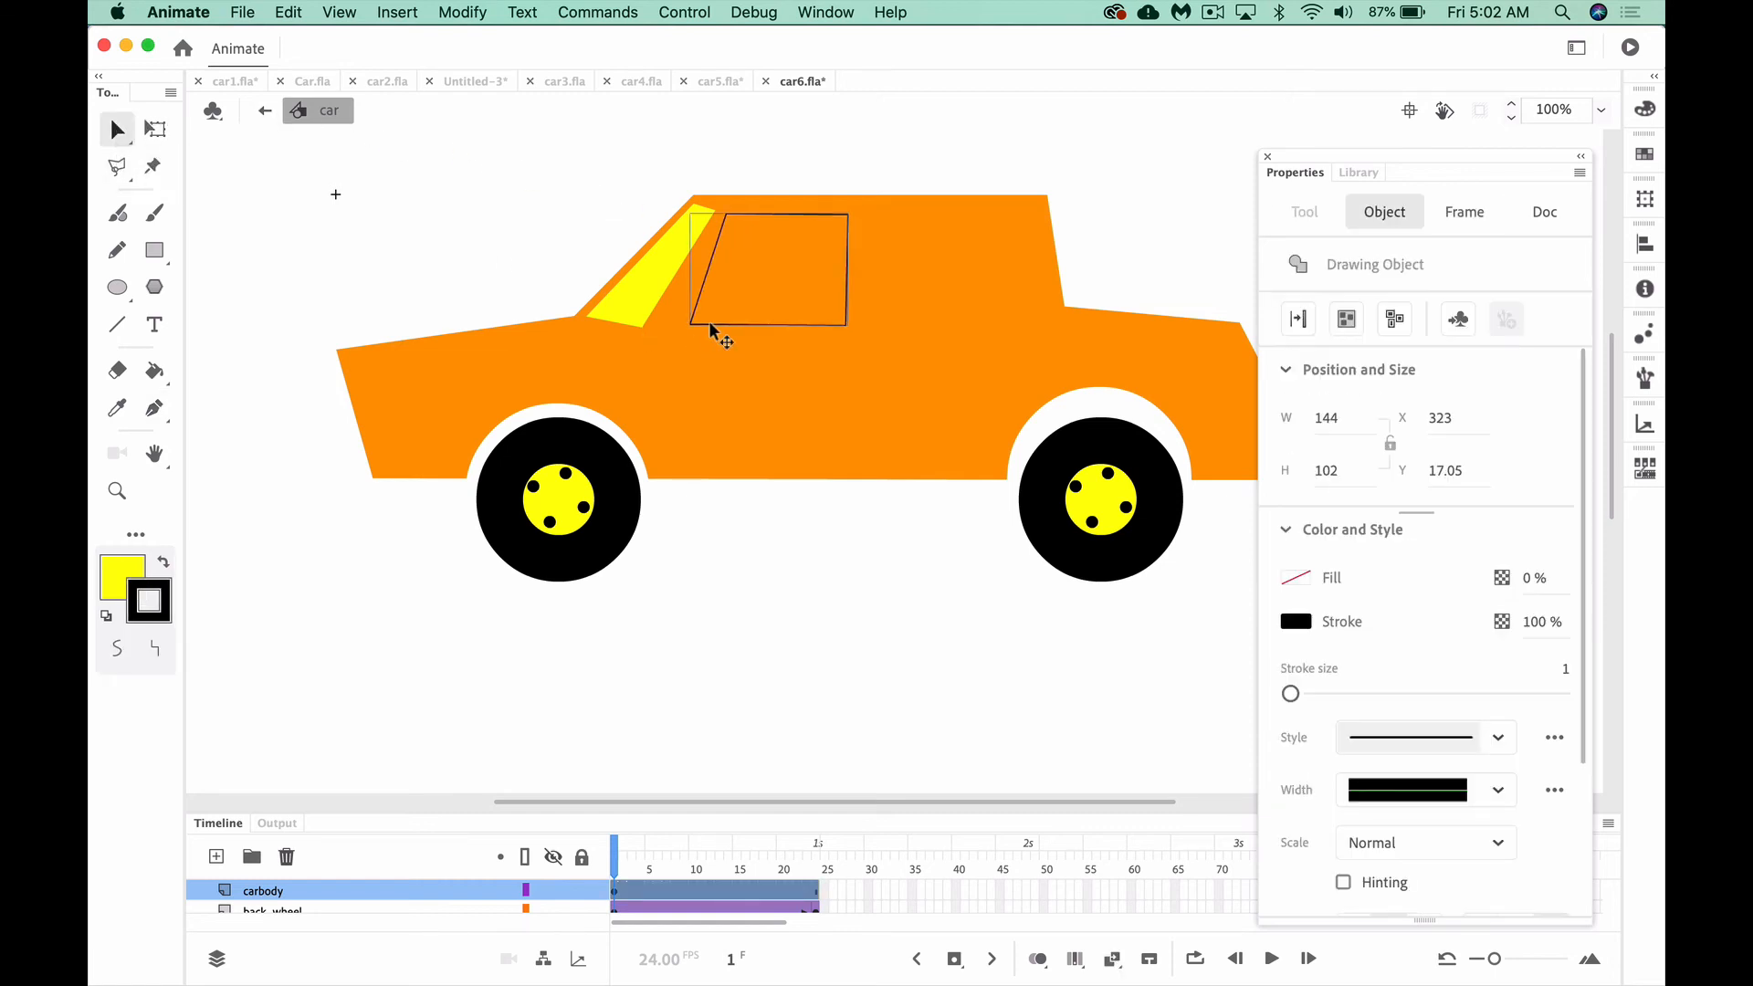
left_click(119, 577)
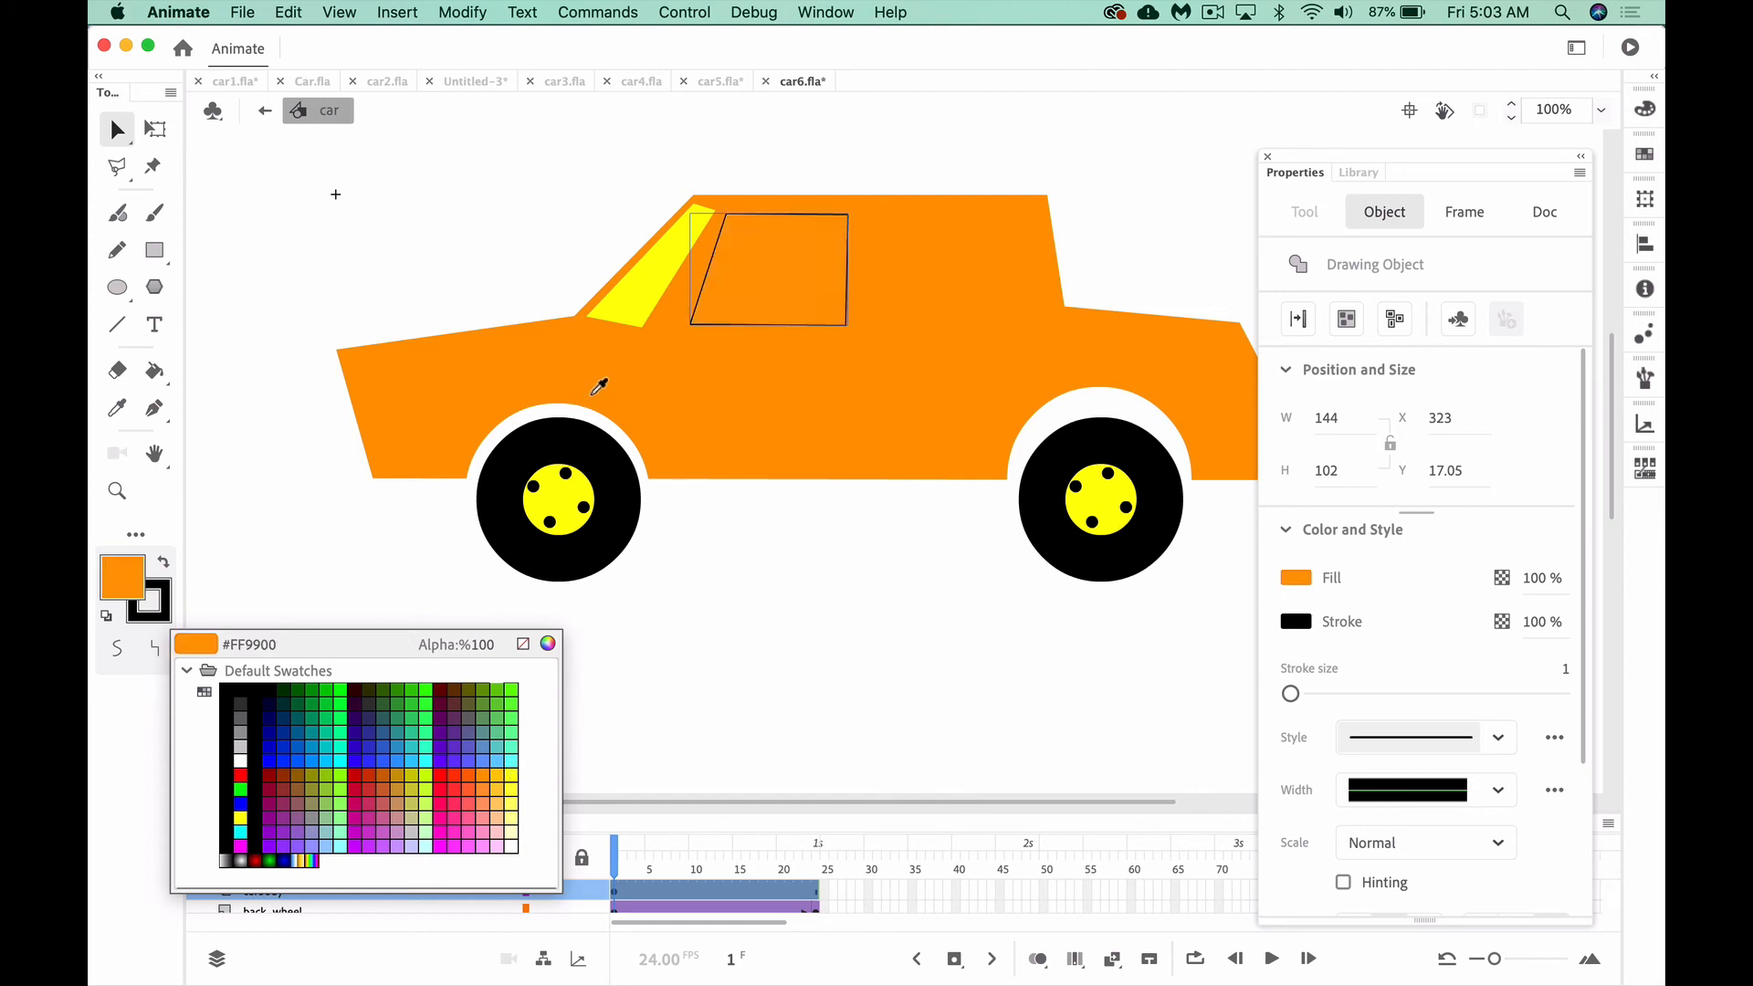
left_click(644, 276)
left_click(644, 276)
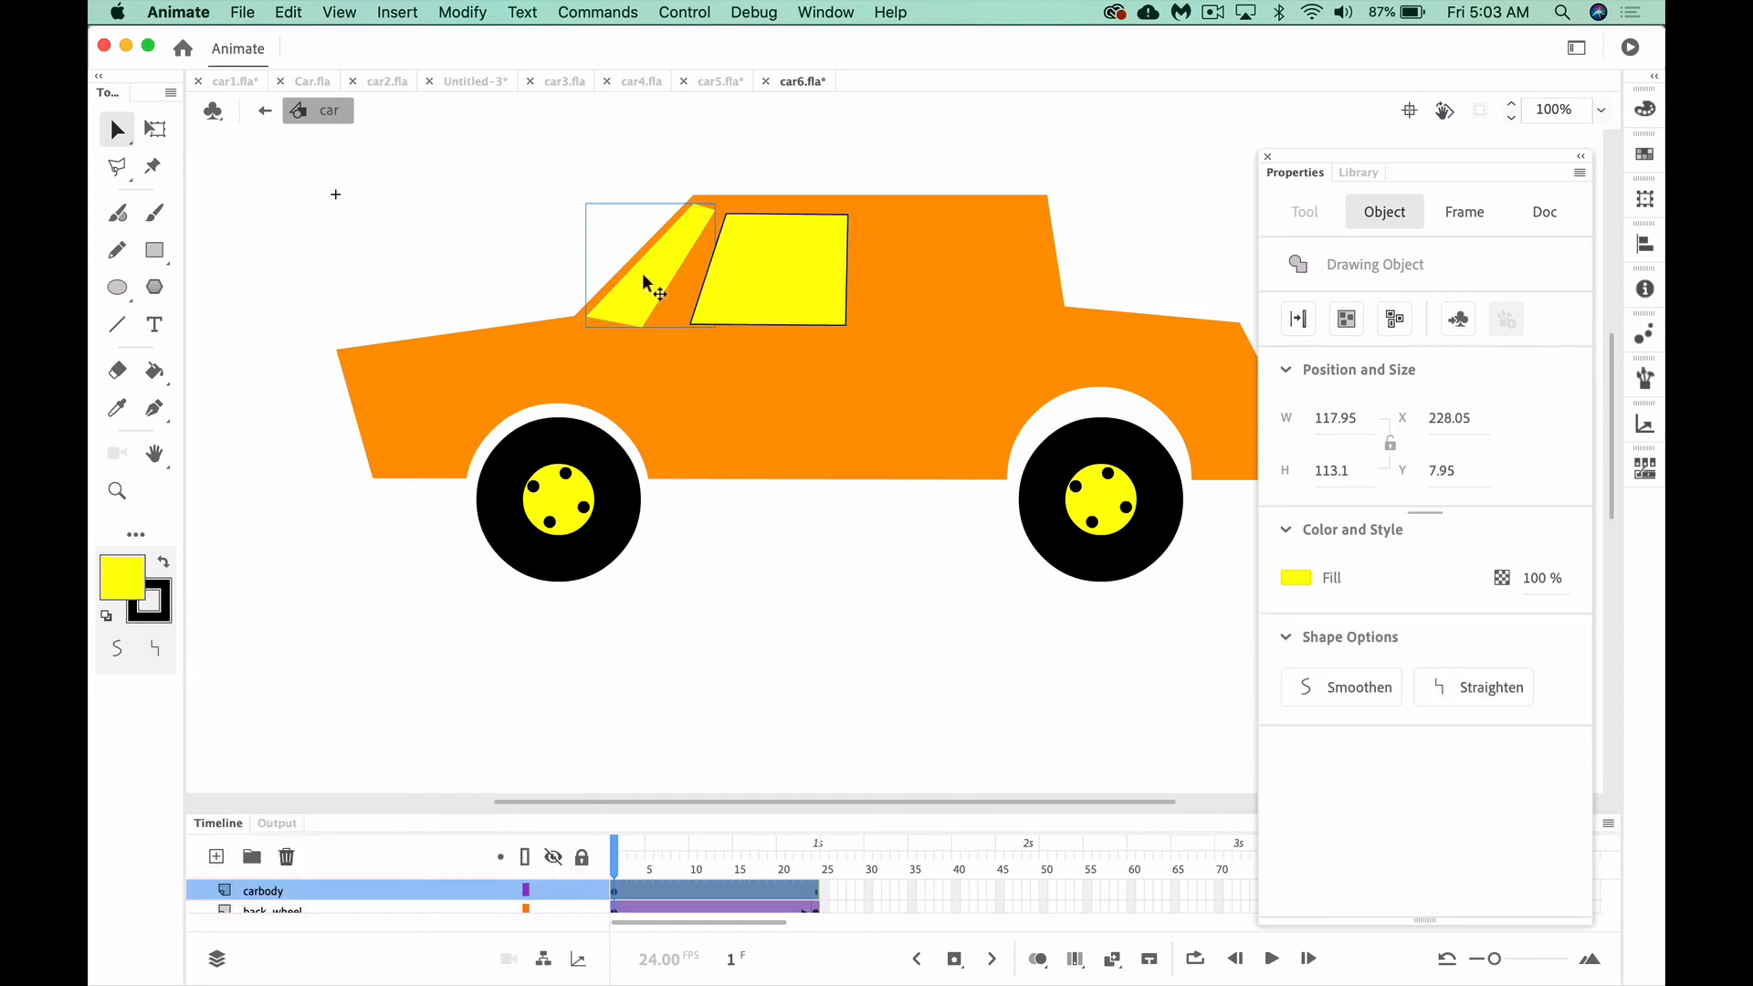
left_click(149, 601)
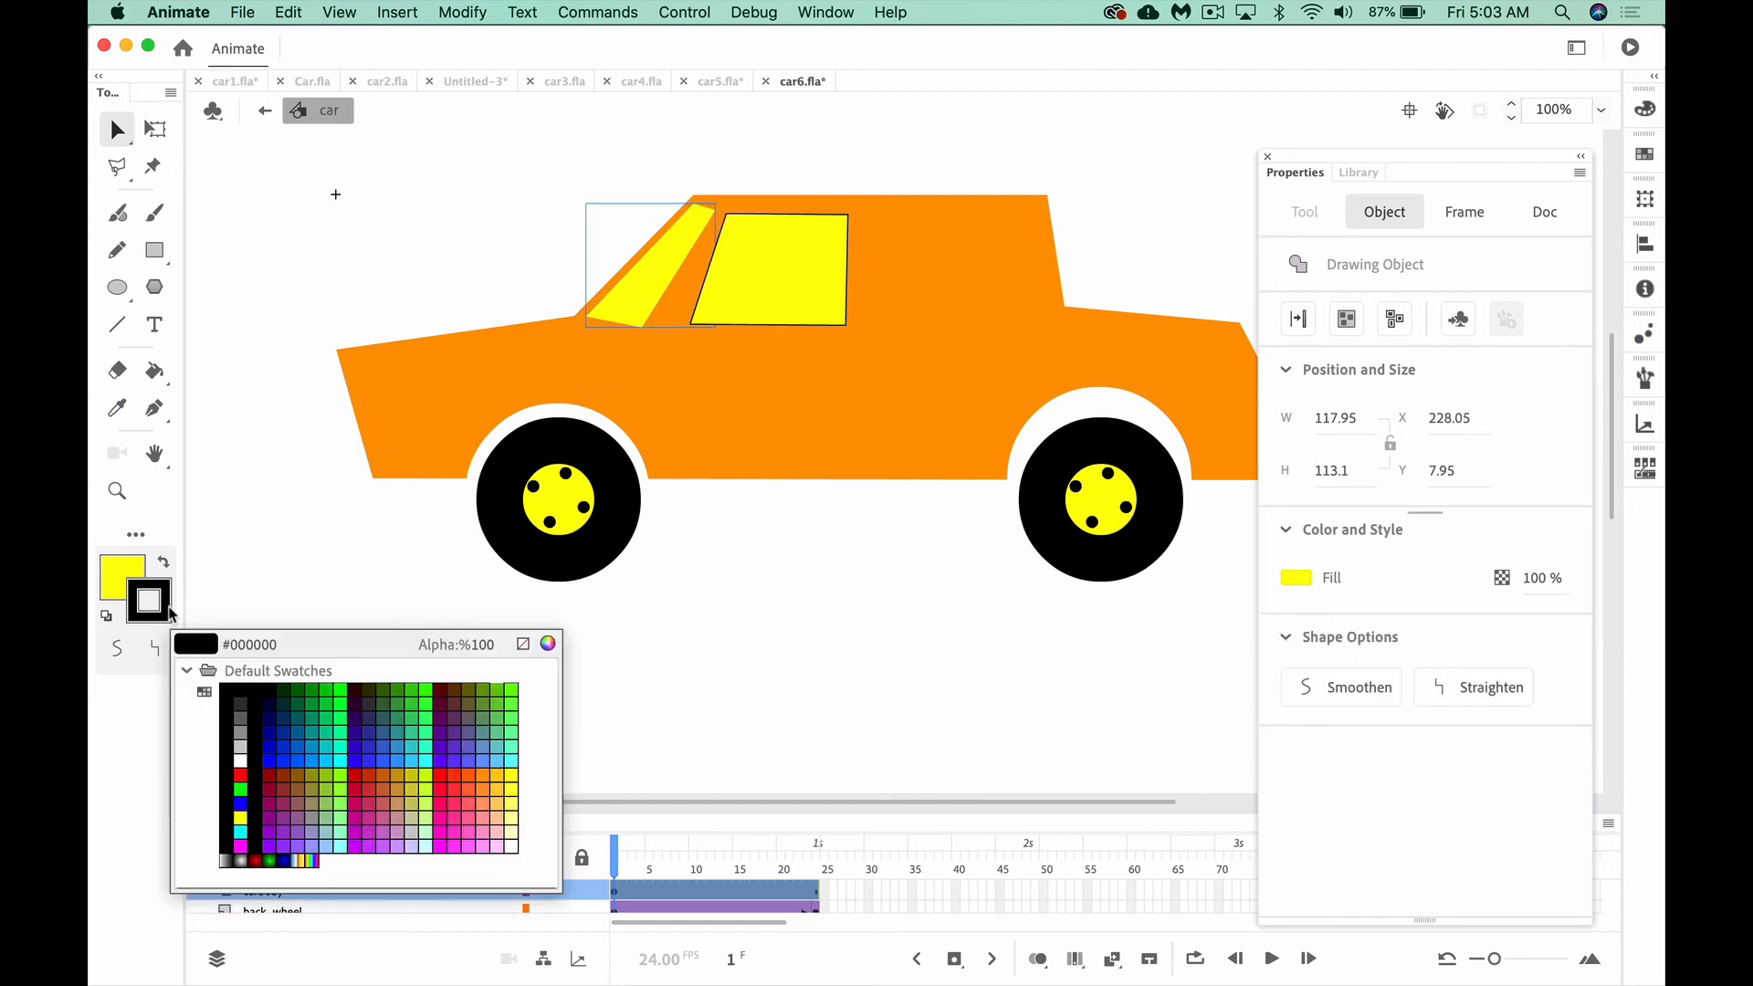
left_click(523, 644)
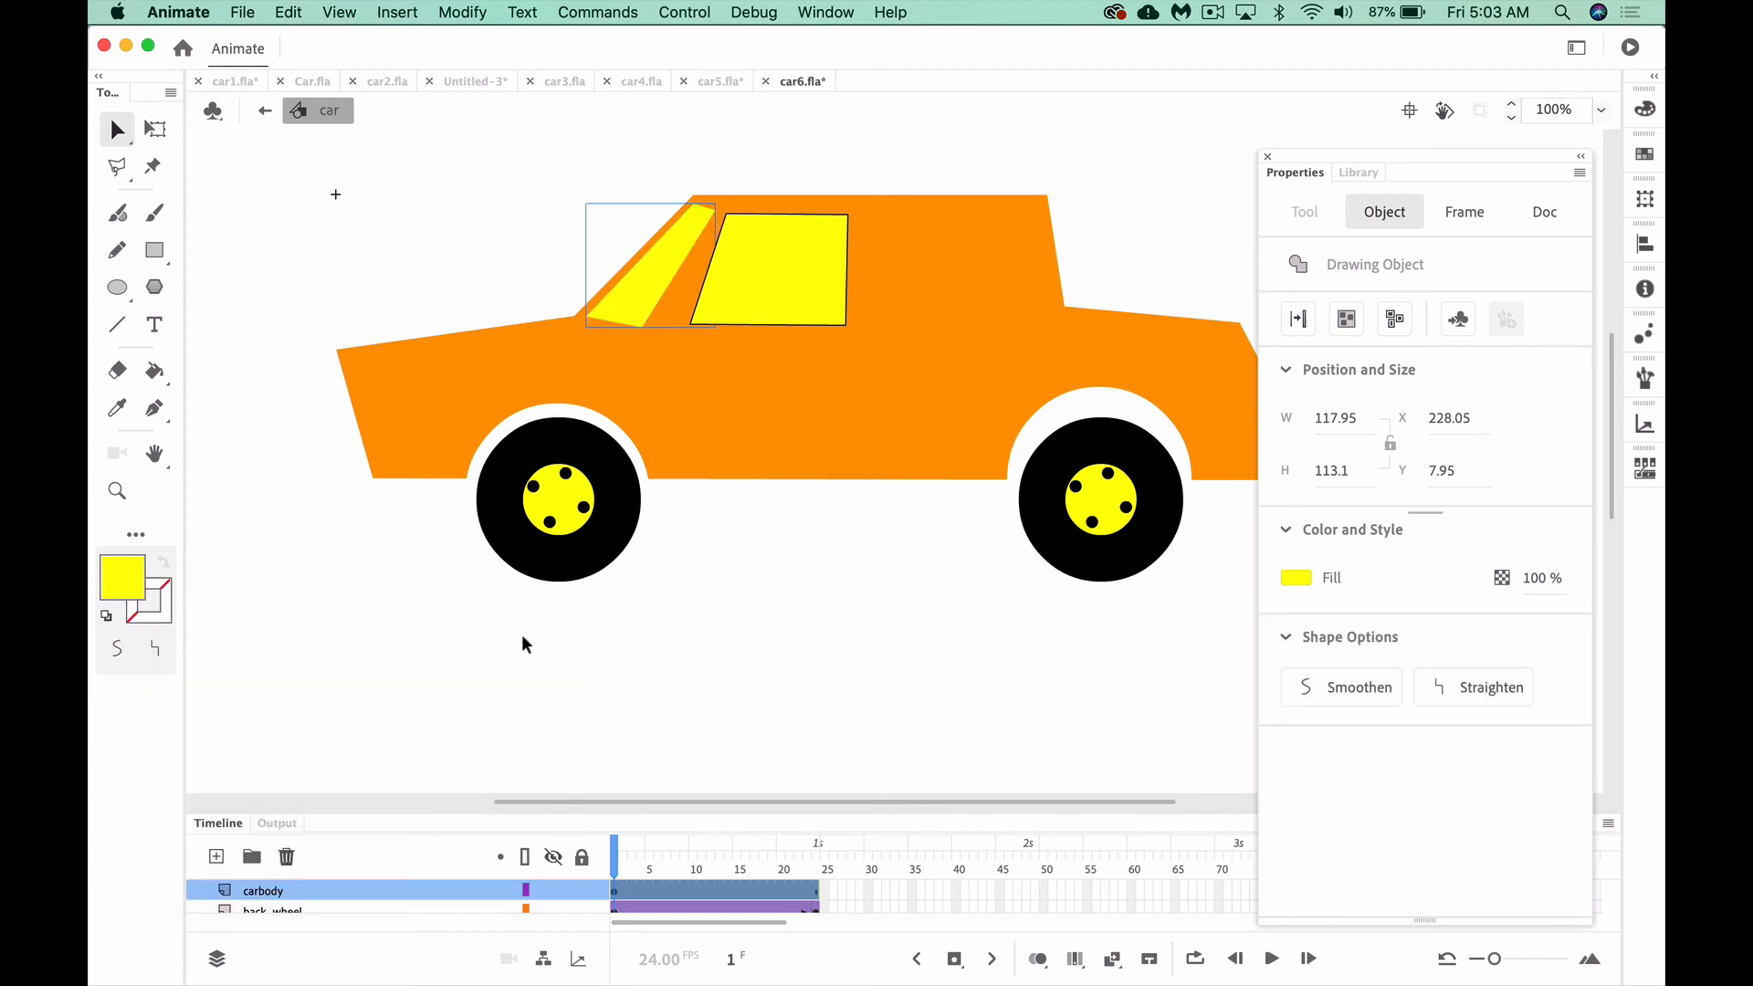
left_click(150, 601)
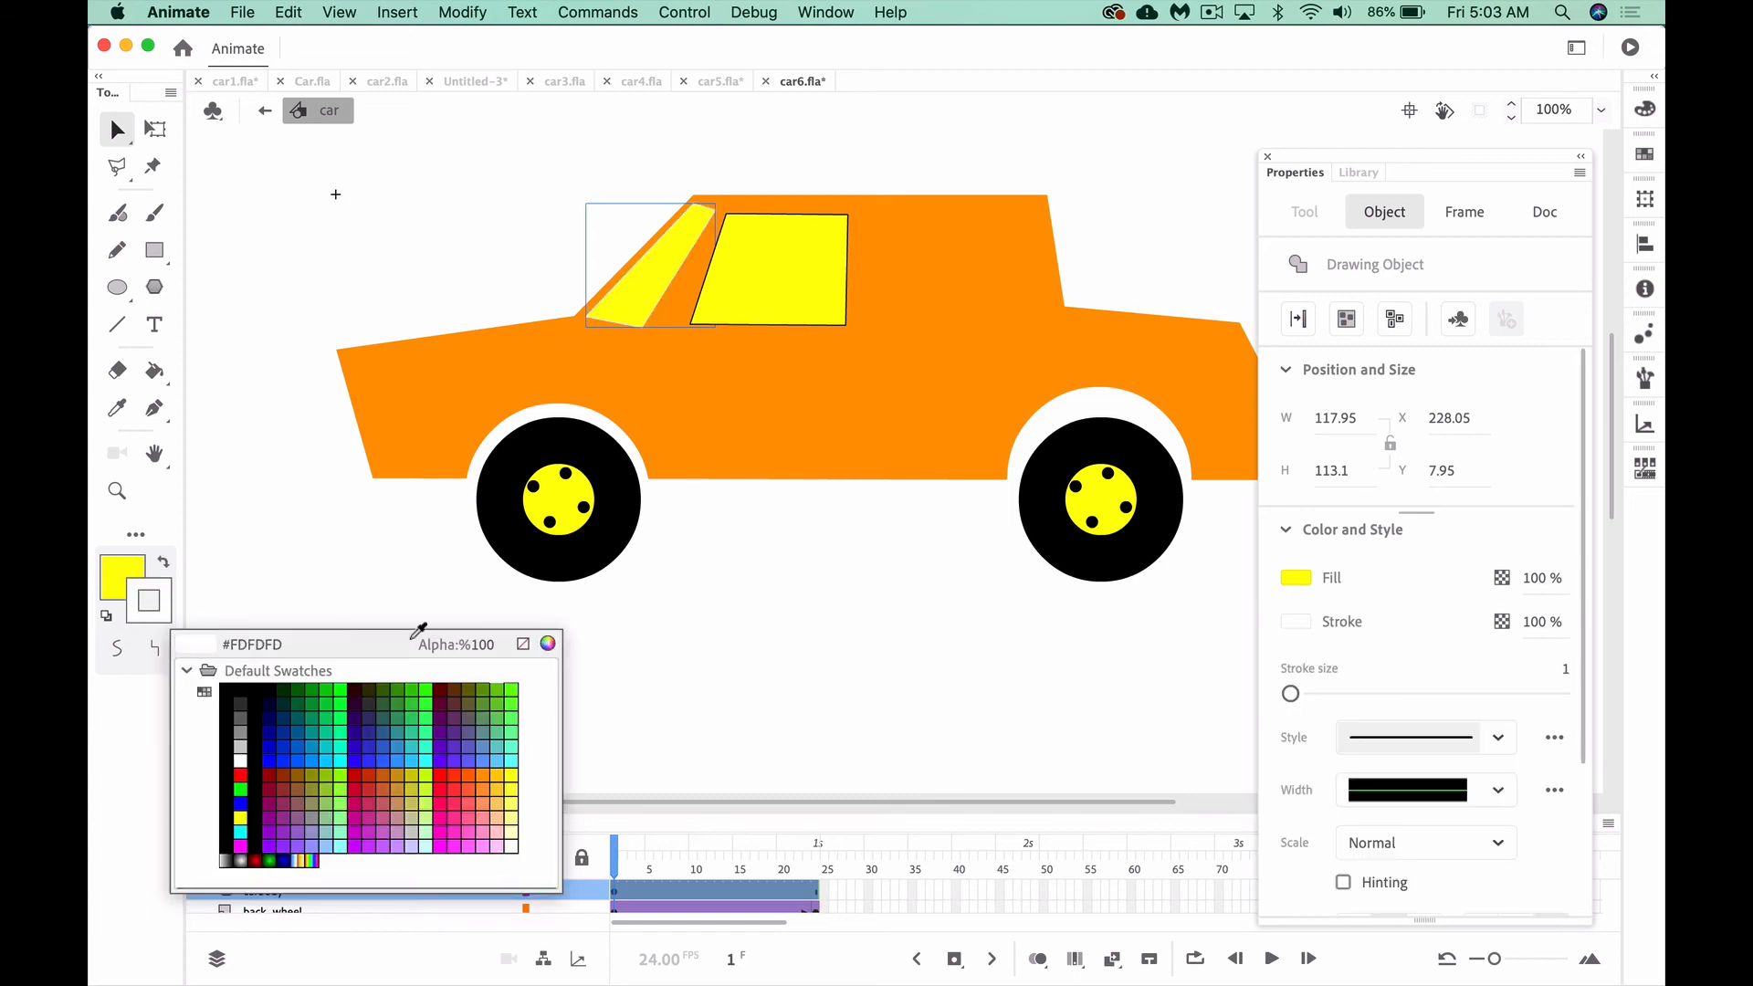
left_click(523, 644)
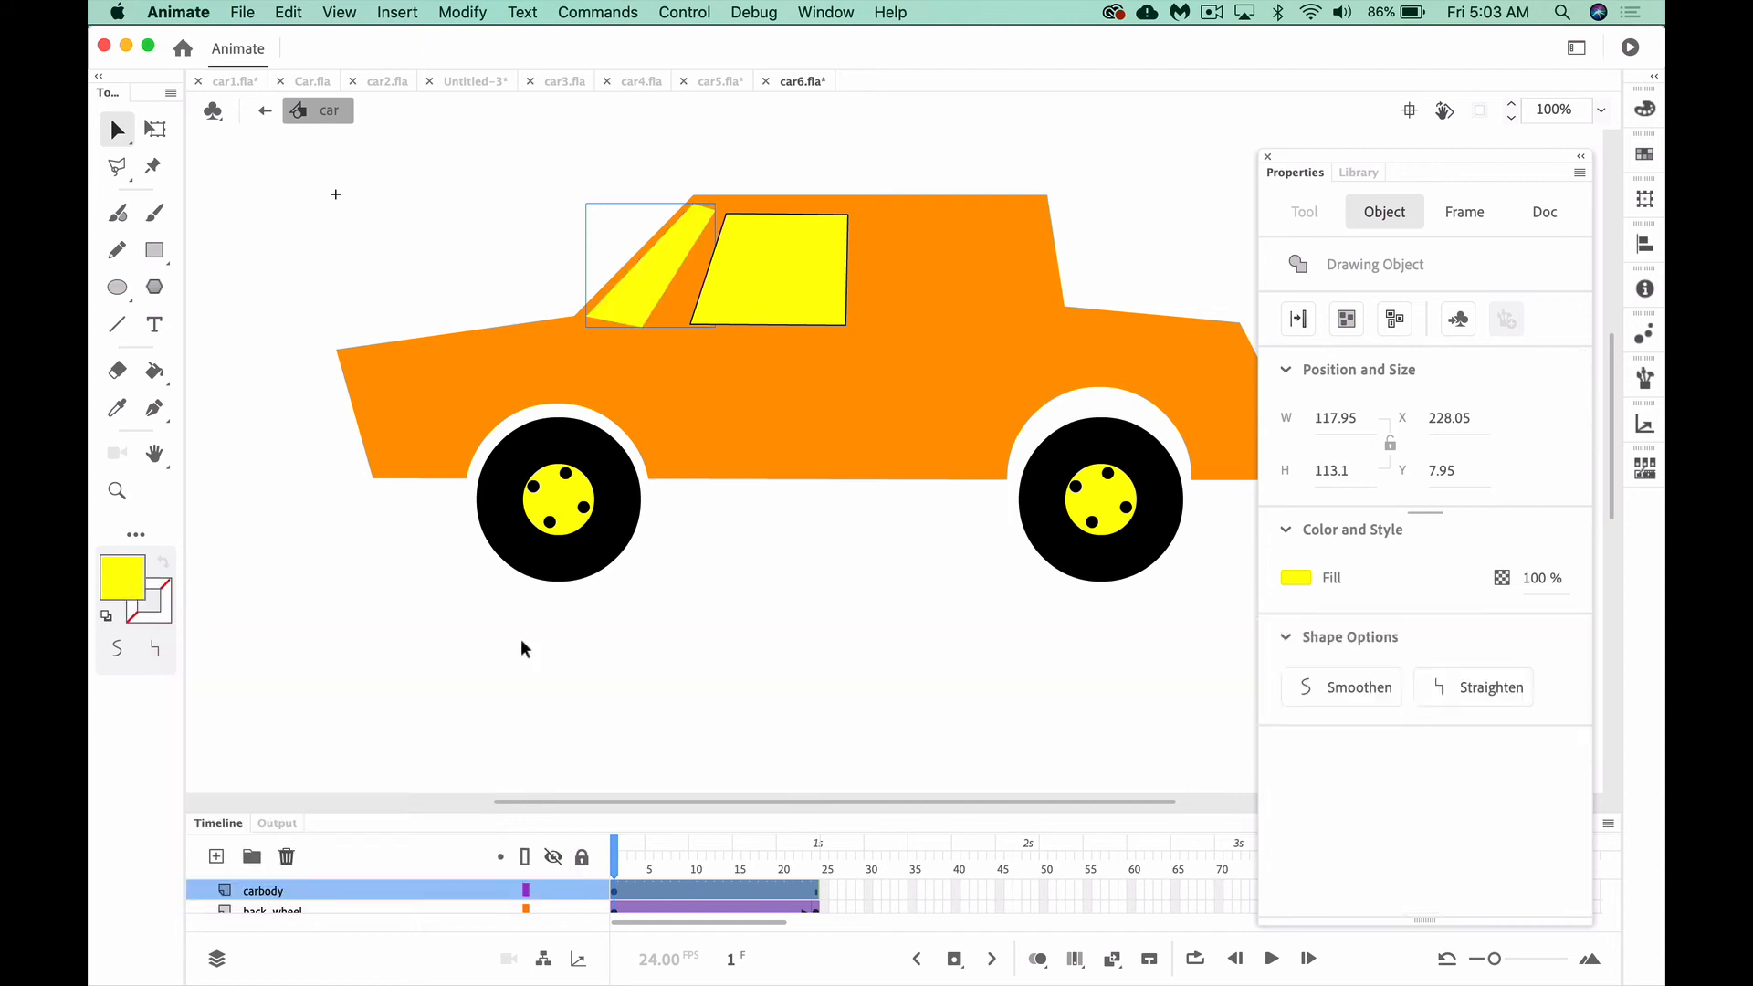
left_click(150, 601)
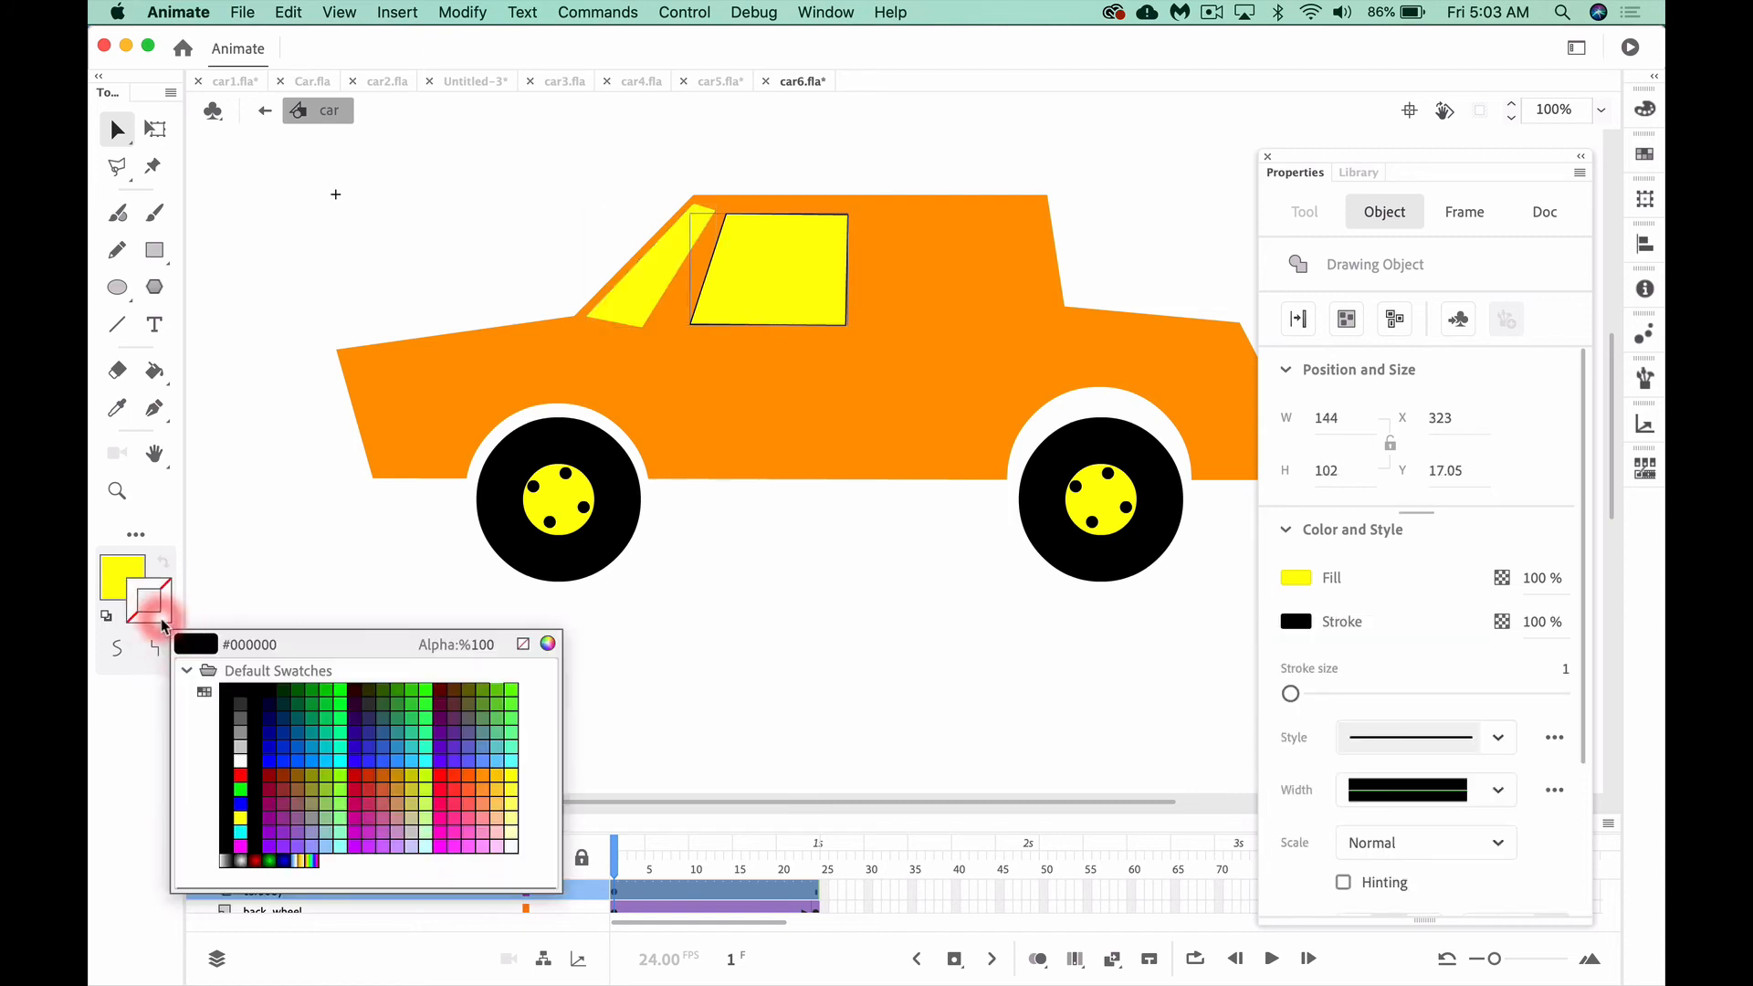
left_click(523, 643)
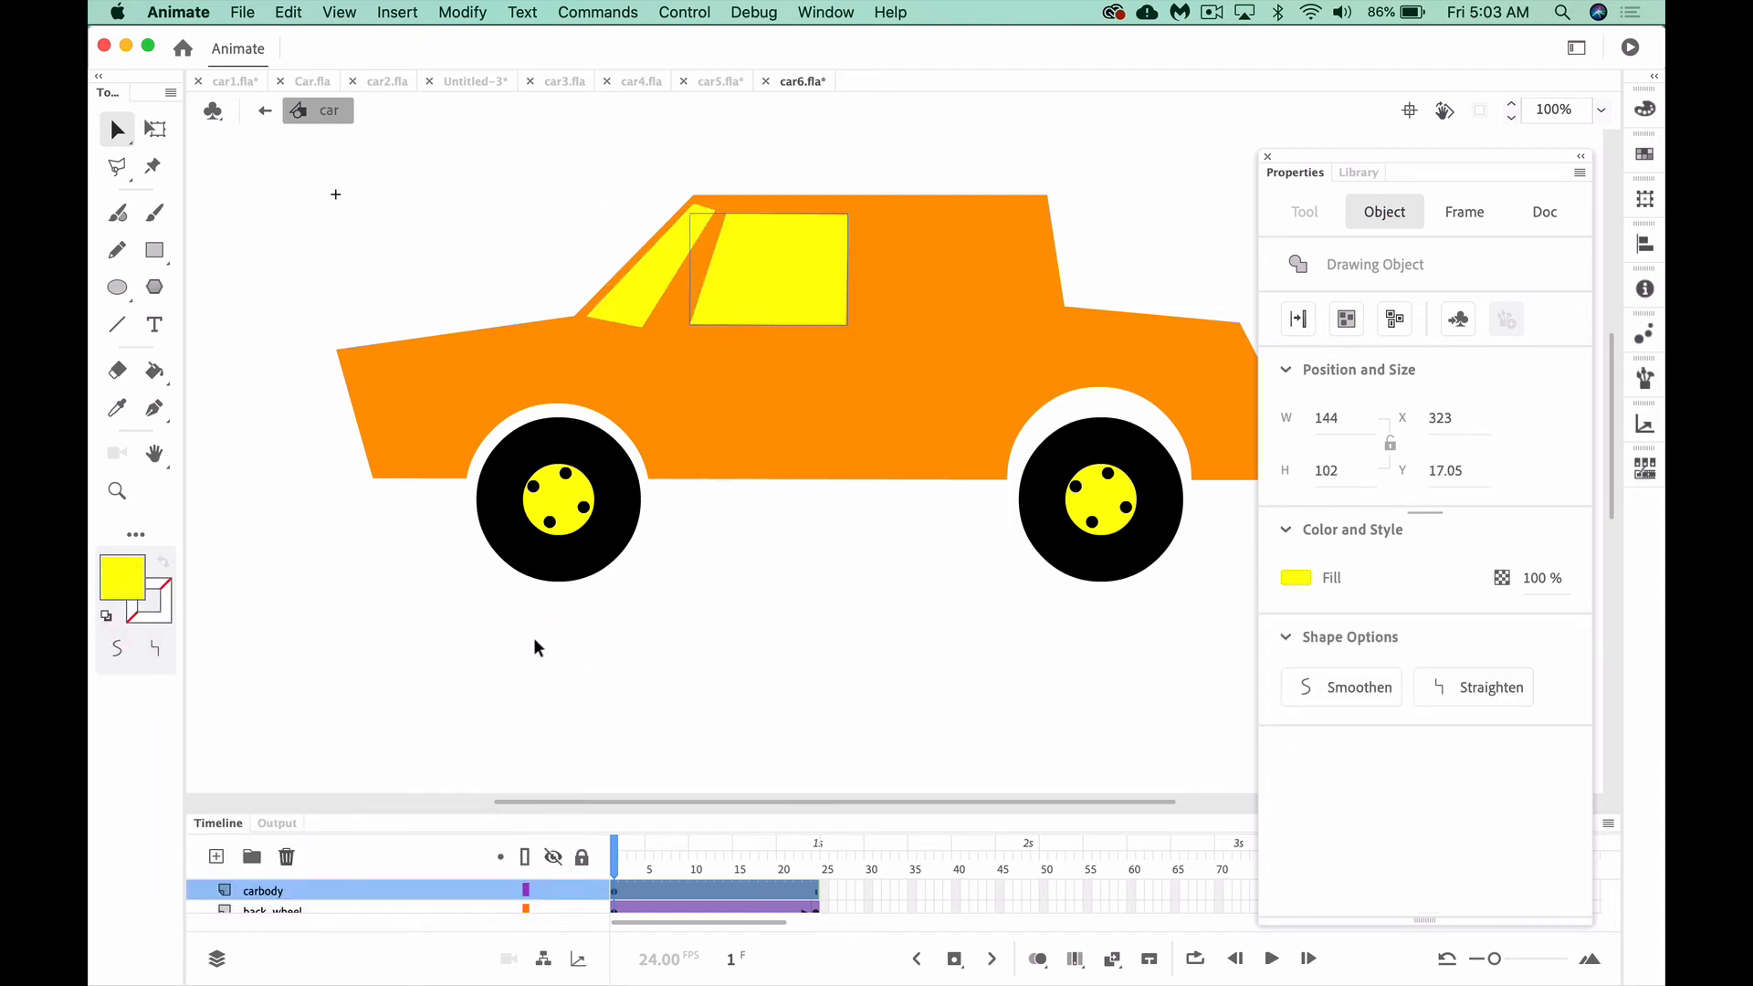
Draw a closed four-sided rear side window outline about 160 by 104 px behind the front side window with the Pen tool
left_click(157, 411)
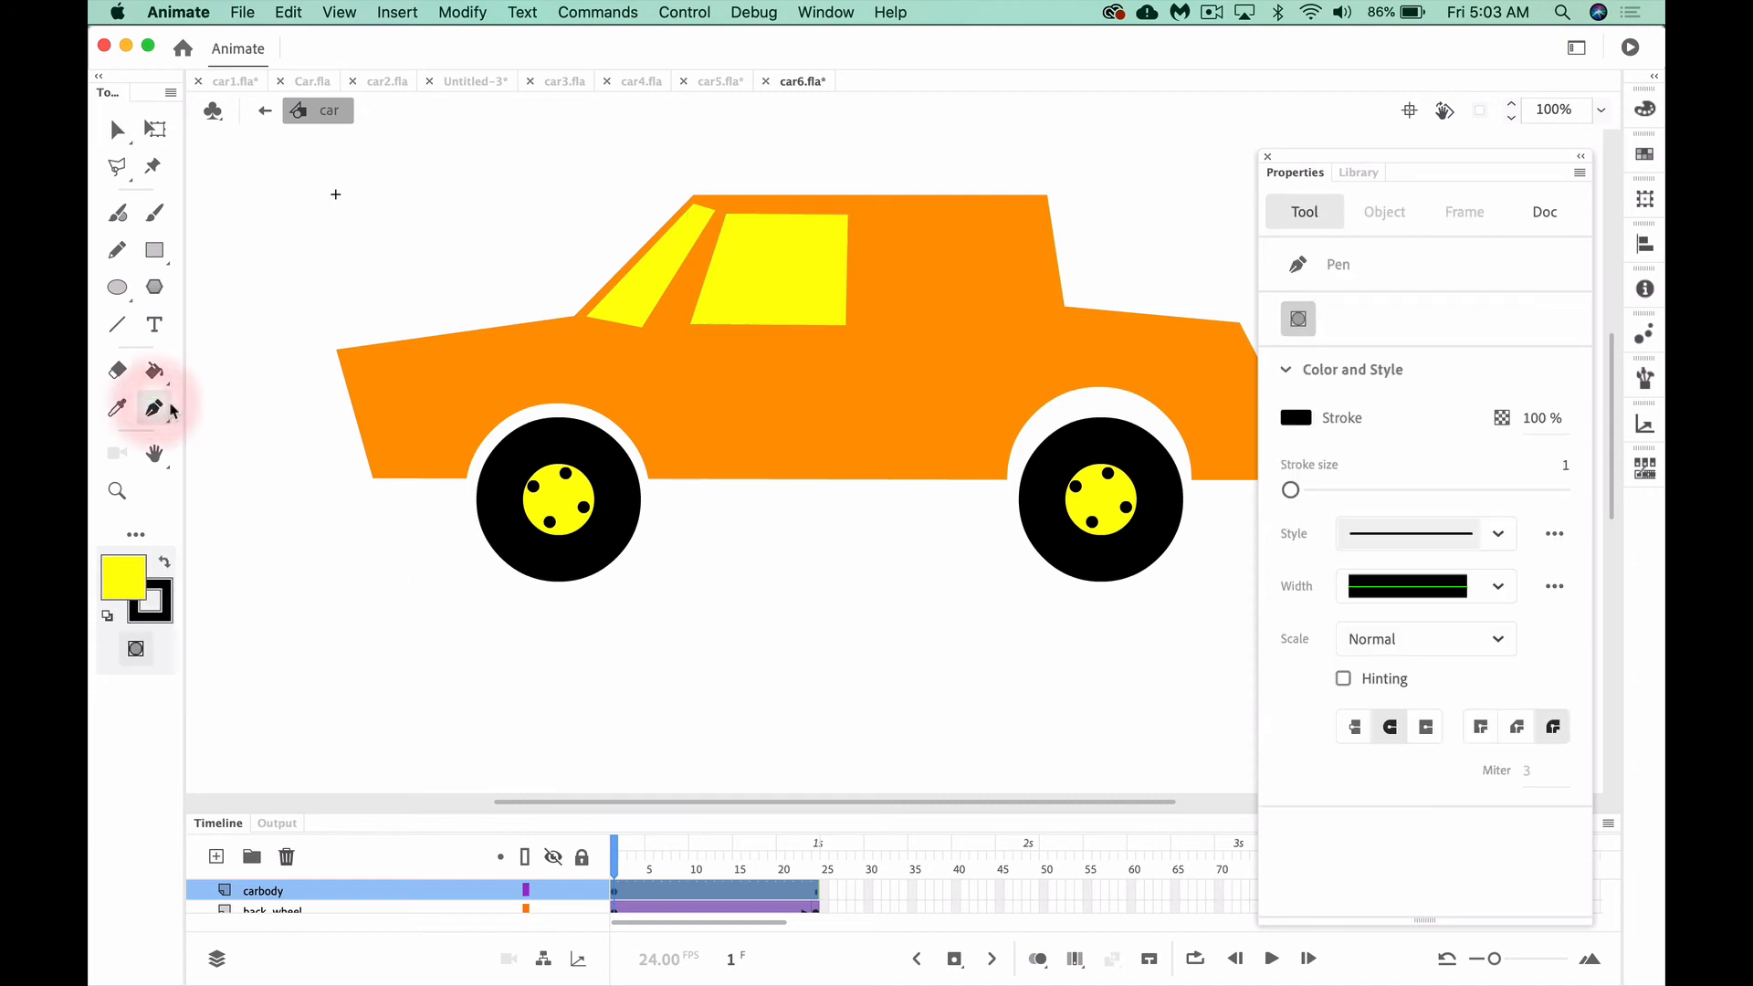
left_click(865, 219)
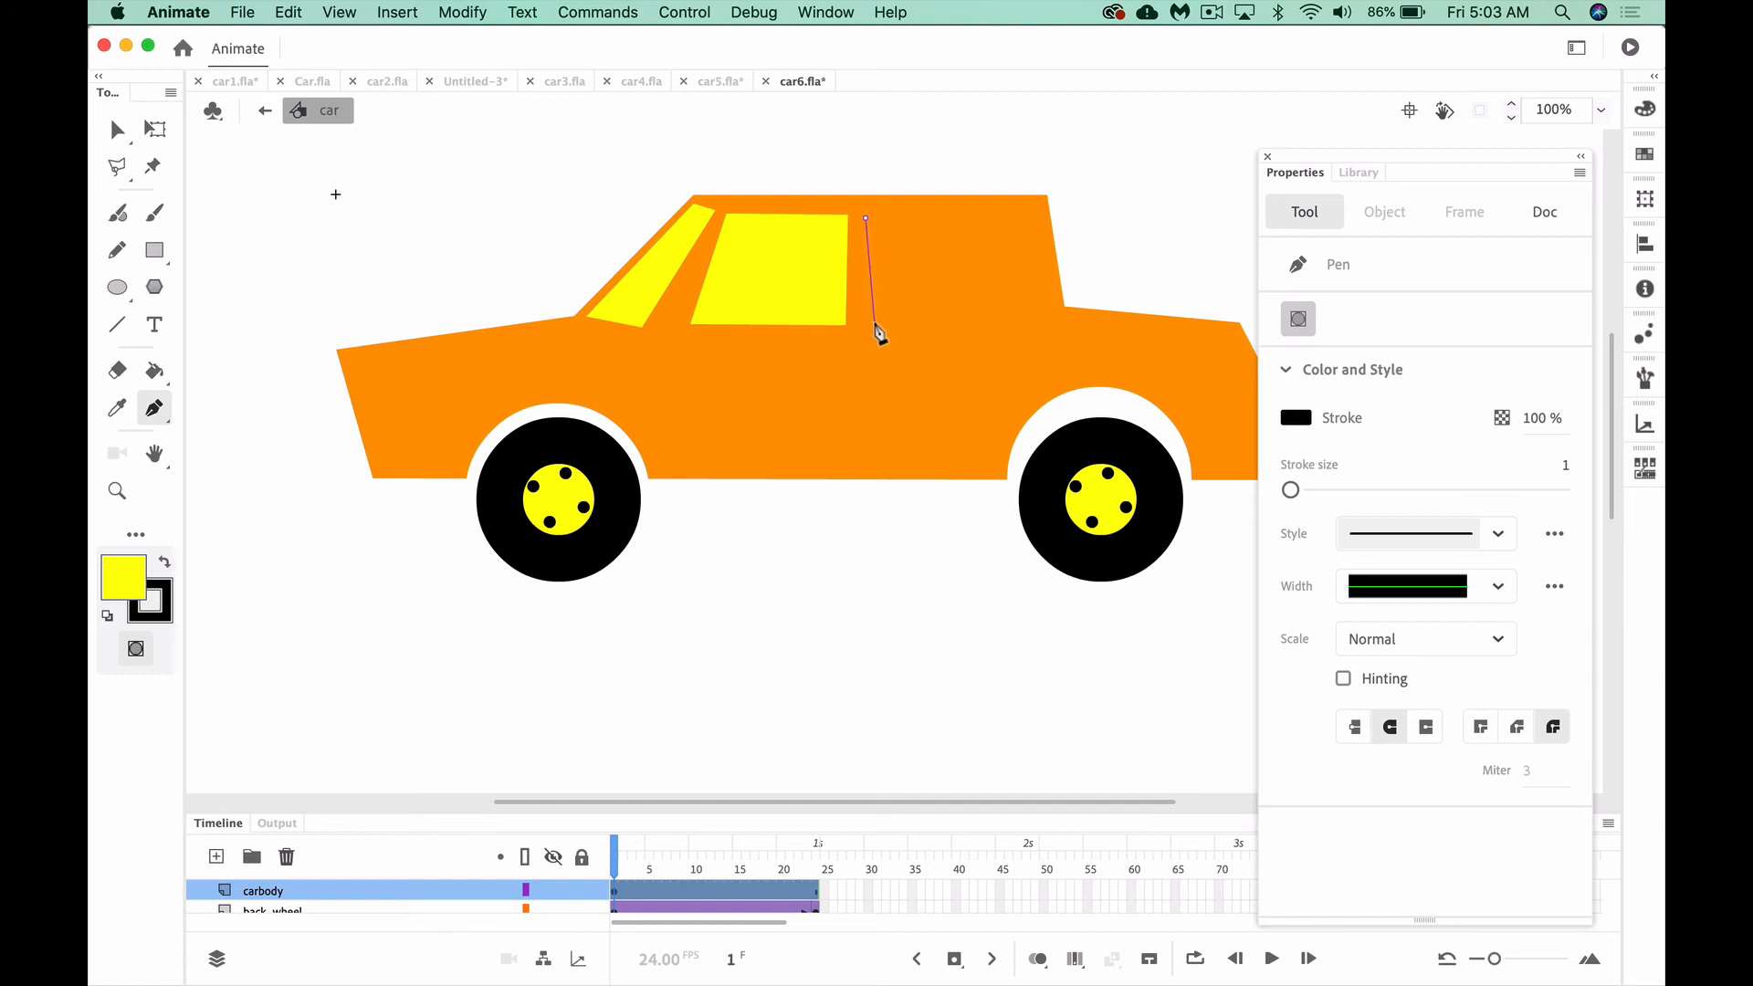
left_click(875, 321)
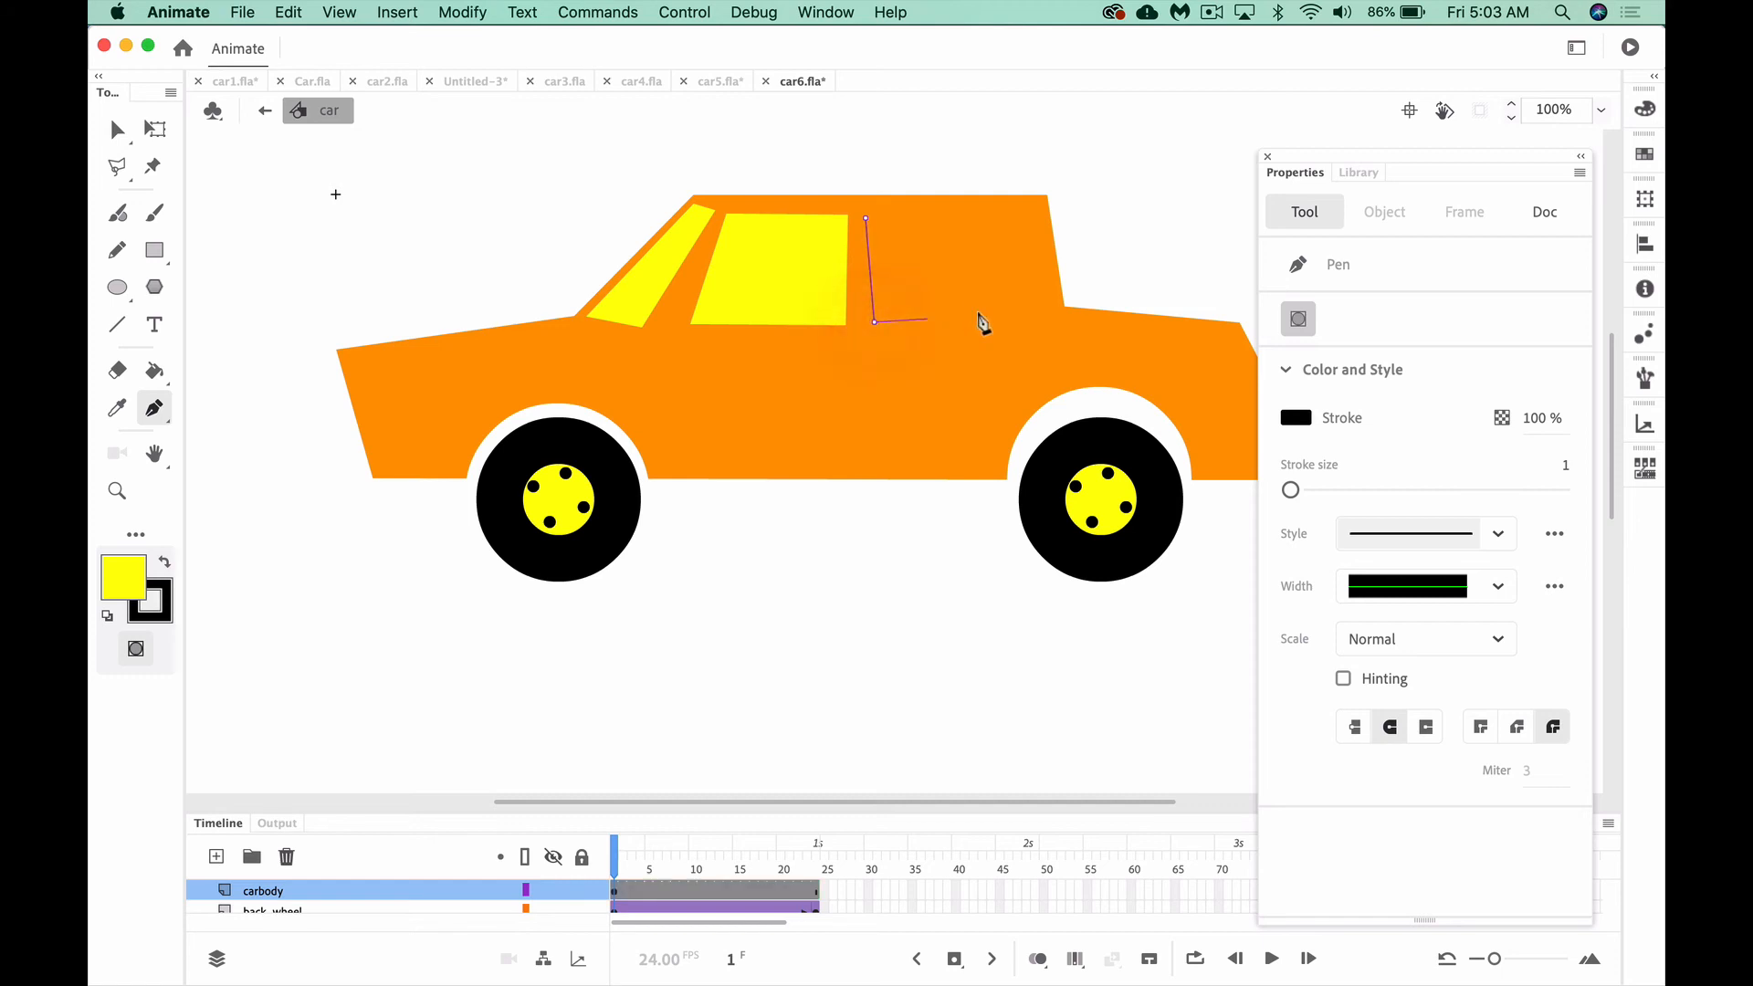
left_click(1042, 319)
left_click(1032, 209)
left_click(867, 222)
Fill the rear side window with yellow, remove its stroke and deselect it
left_click(117, 130)
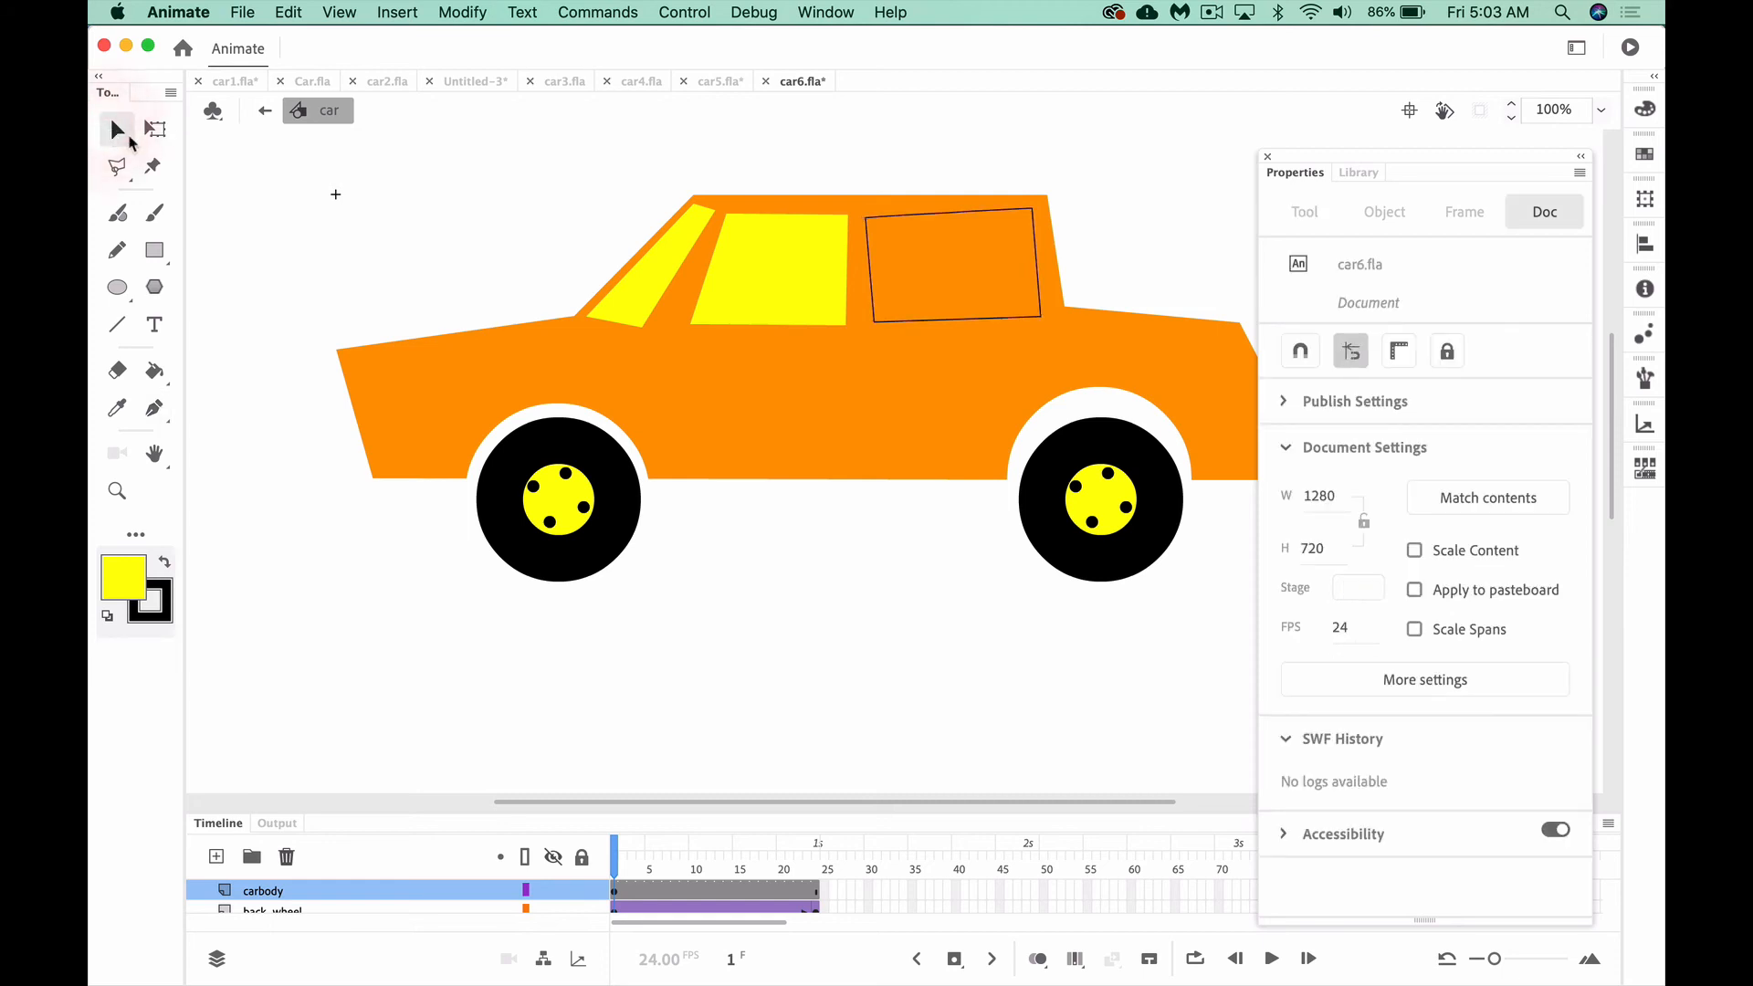
left_click(893, 314)
left_click(123, 577)
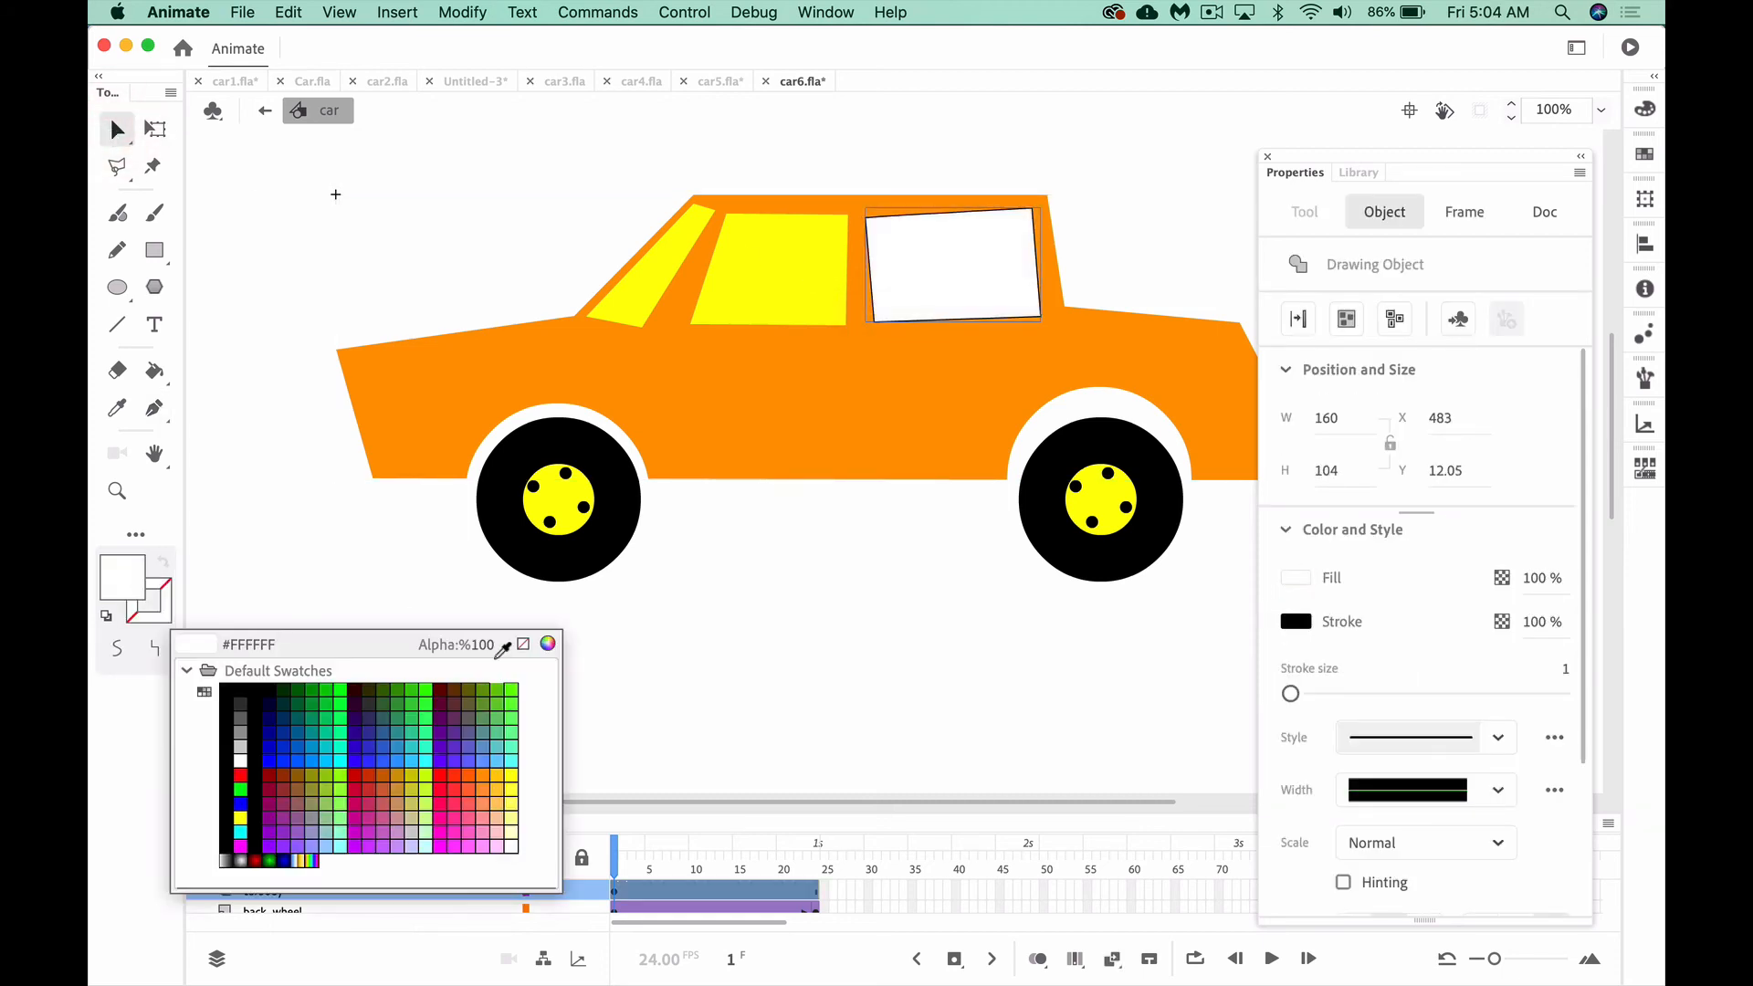
left_click(524, 643)
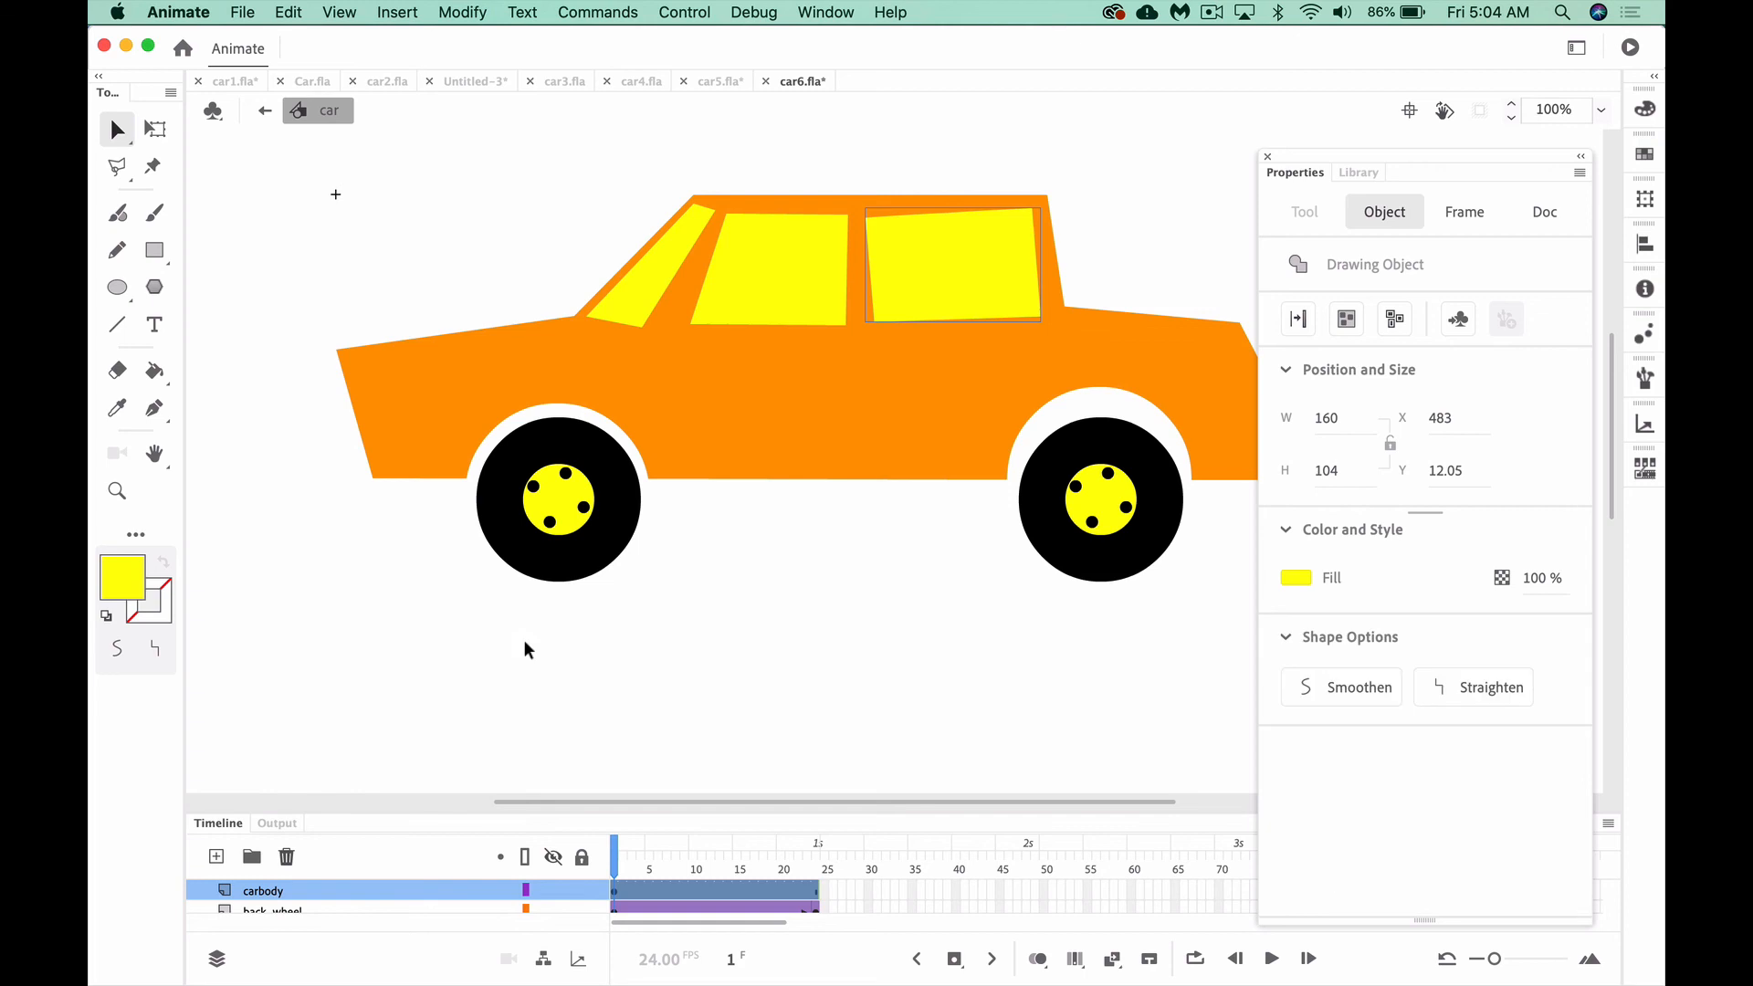
left_click(524, 642)
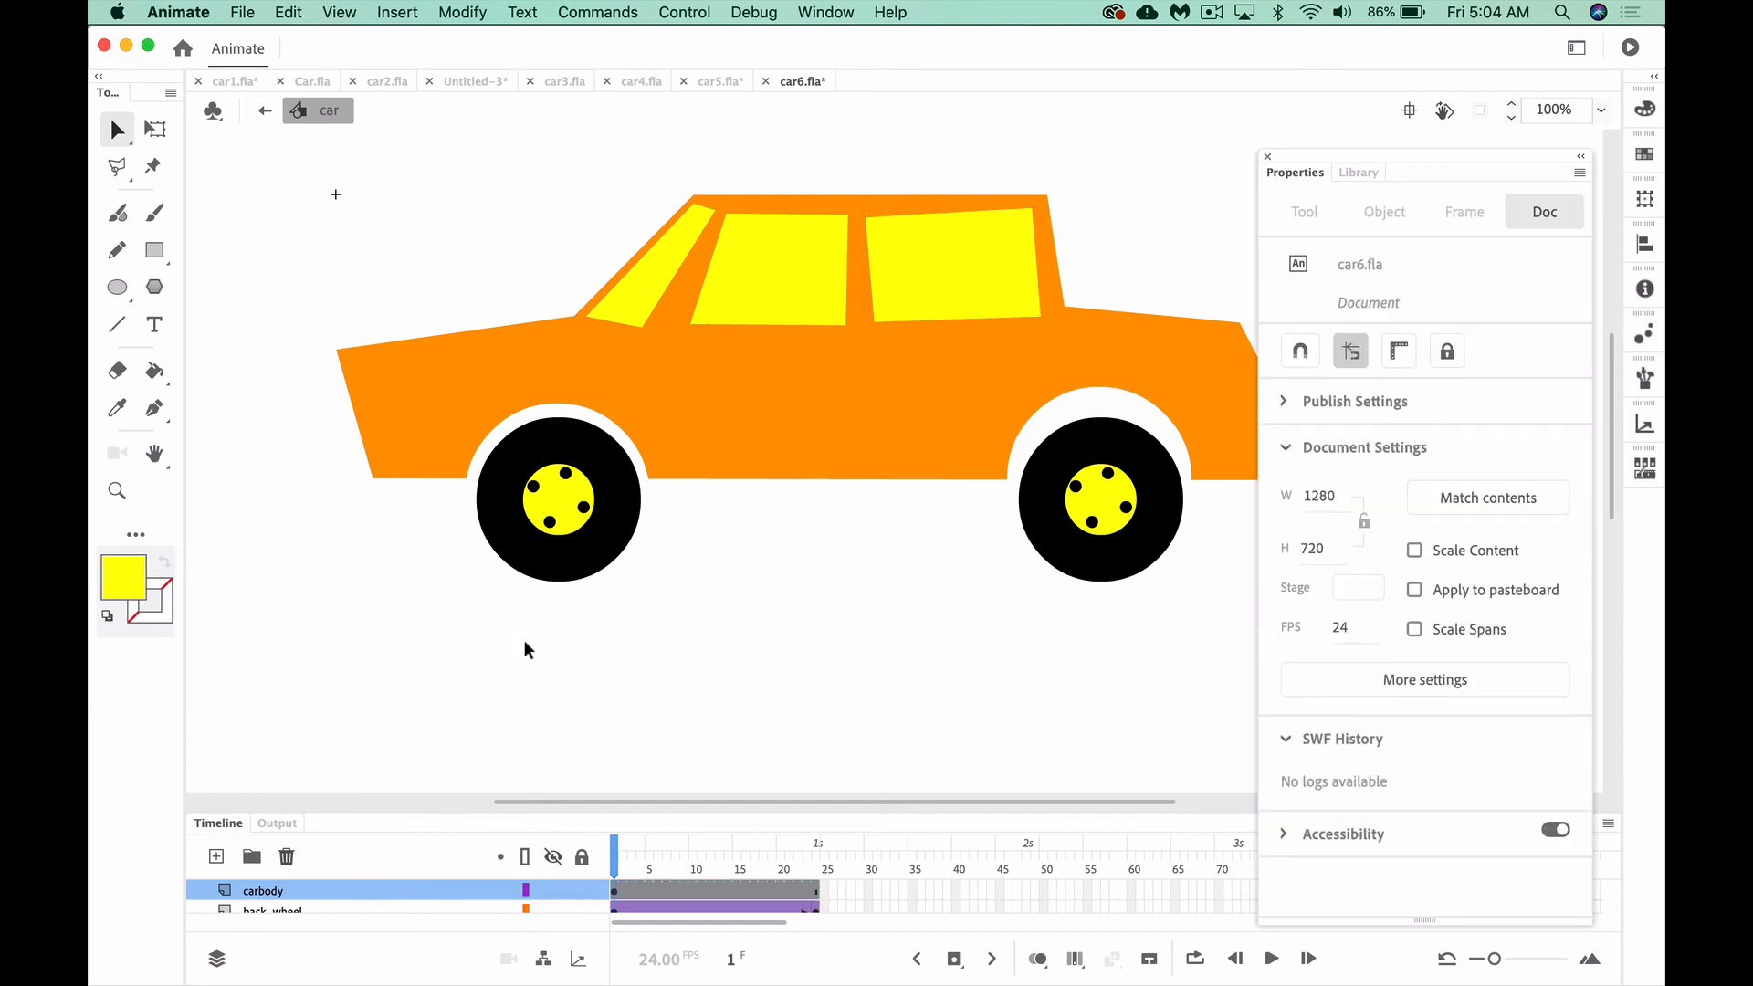
Try moving the front side window down onto the car door area, undo the move and deselect
scroll(524, 650, "right", 3)
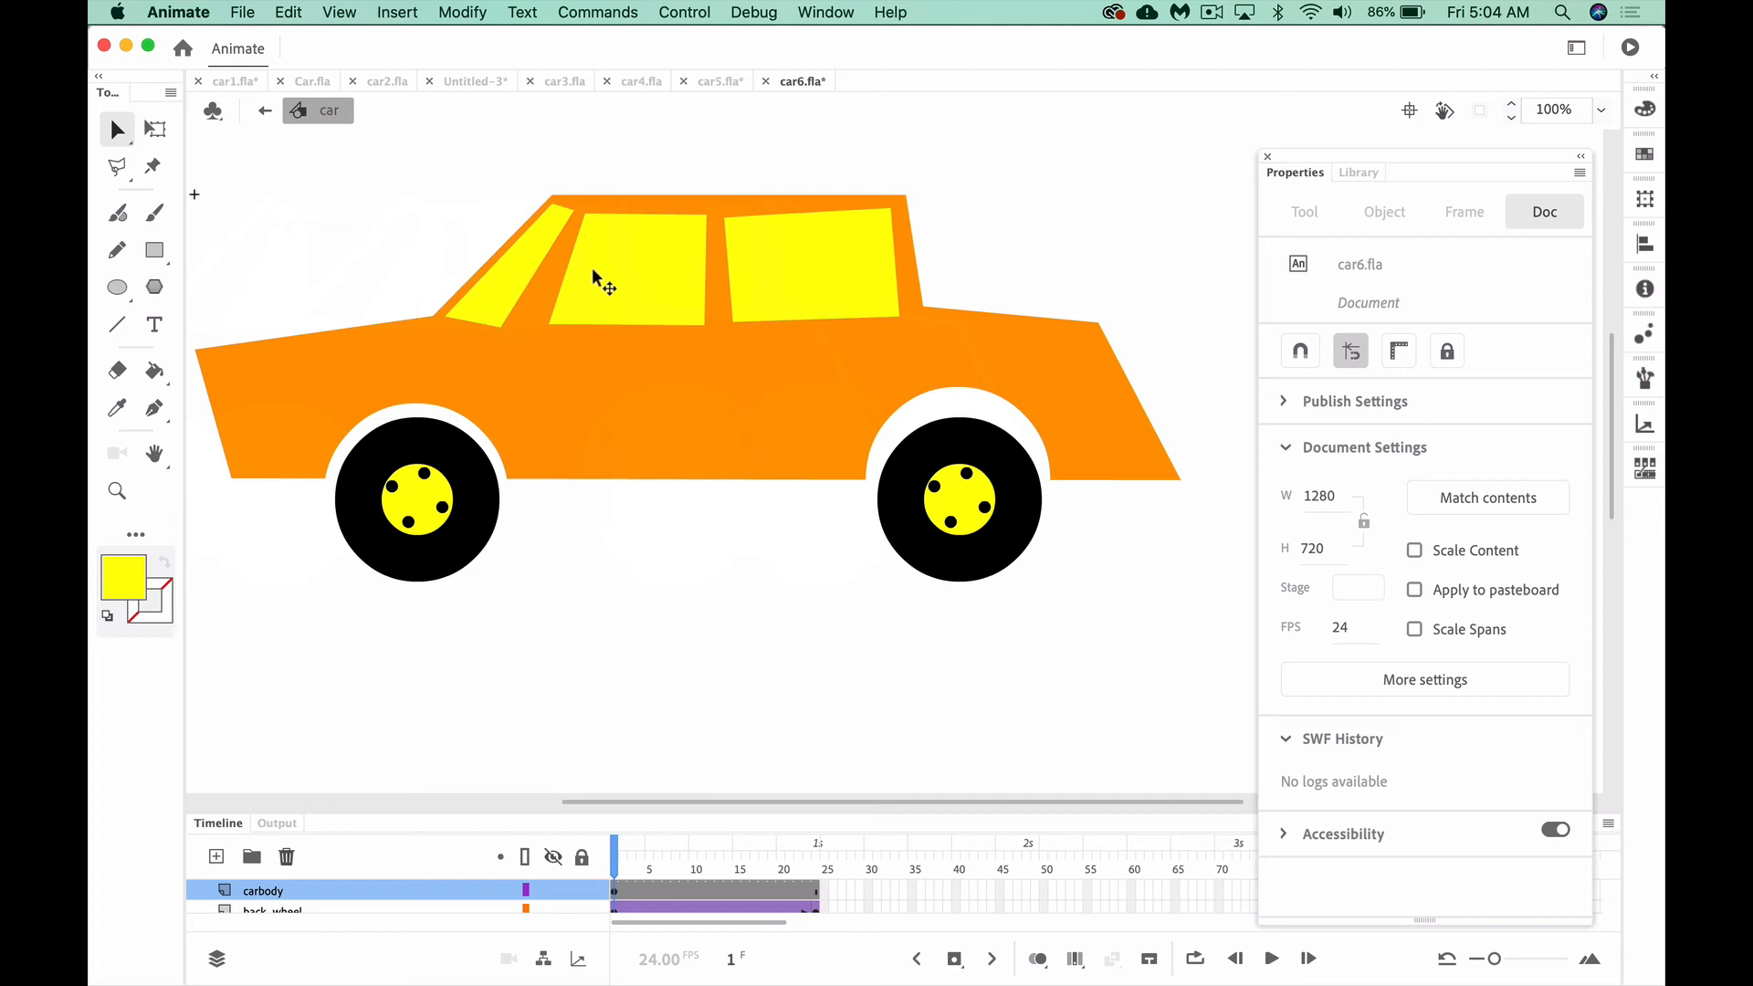
left_click_drag(576, 281, 578, 370)
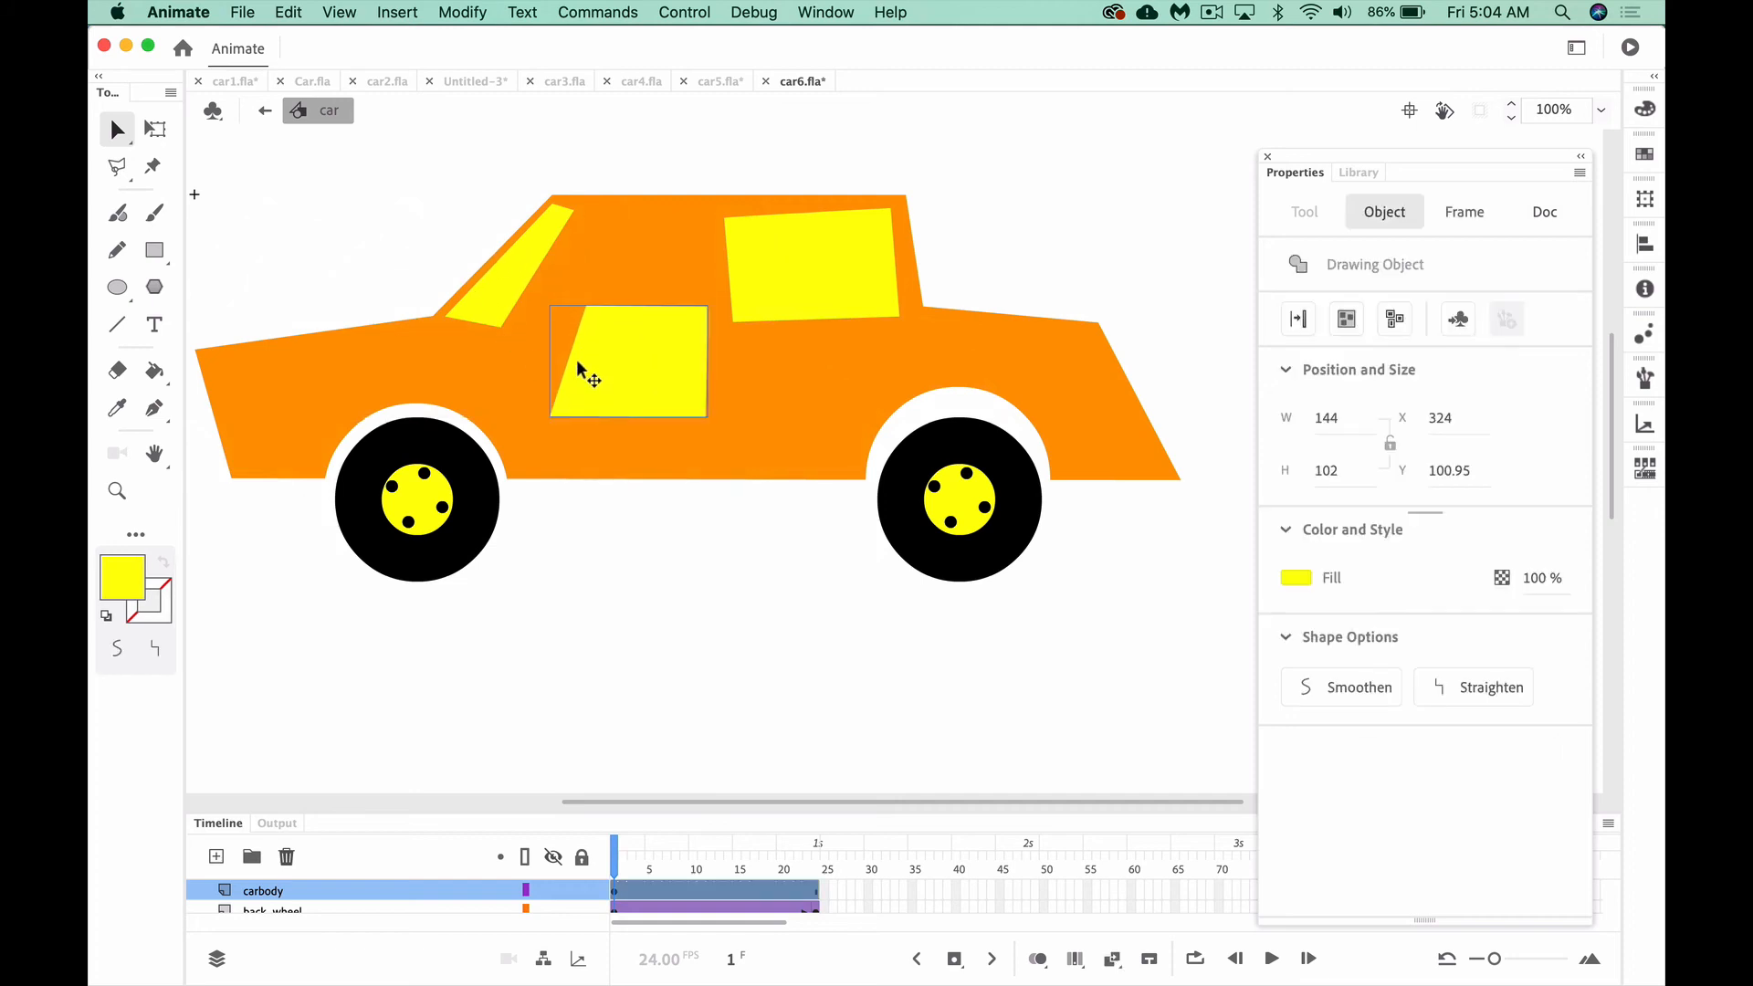
key("super+z")
left_click(707, 129)
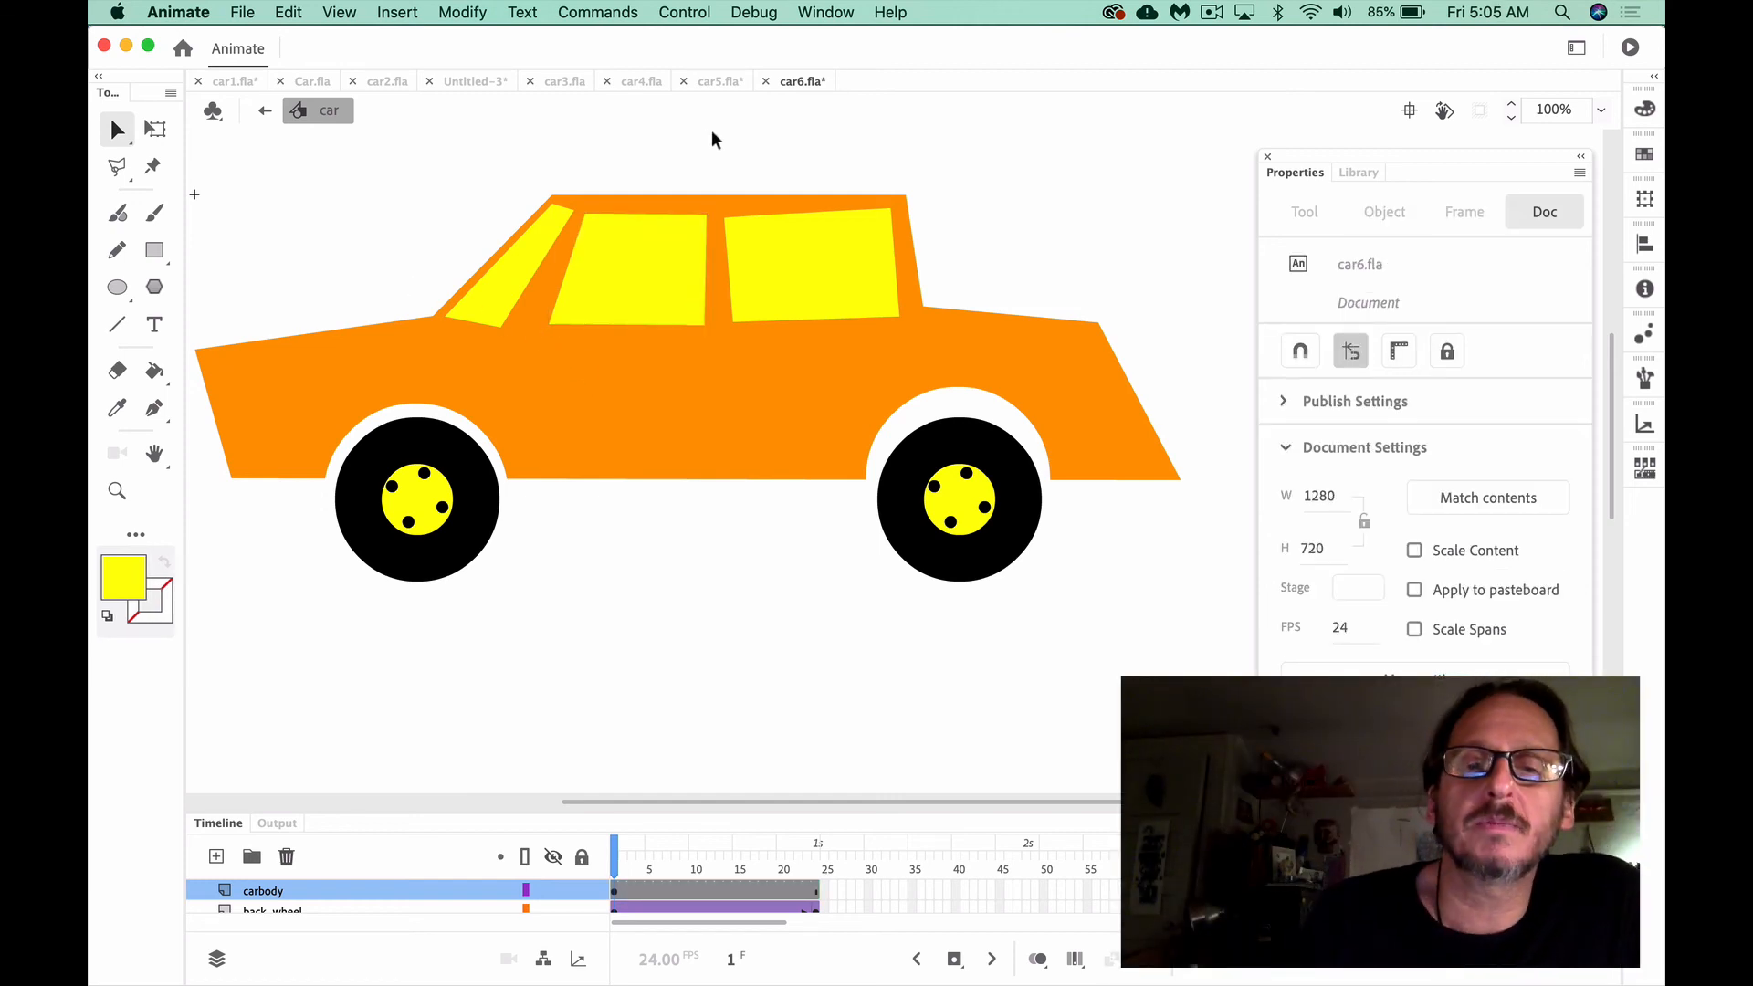
Bend the bottom edges of both side windows into slight upward curves
left_click(810, 278)
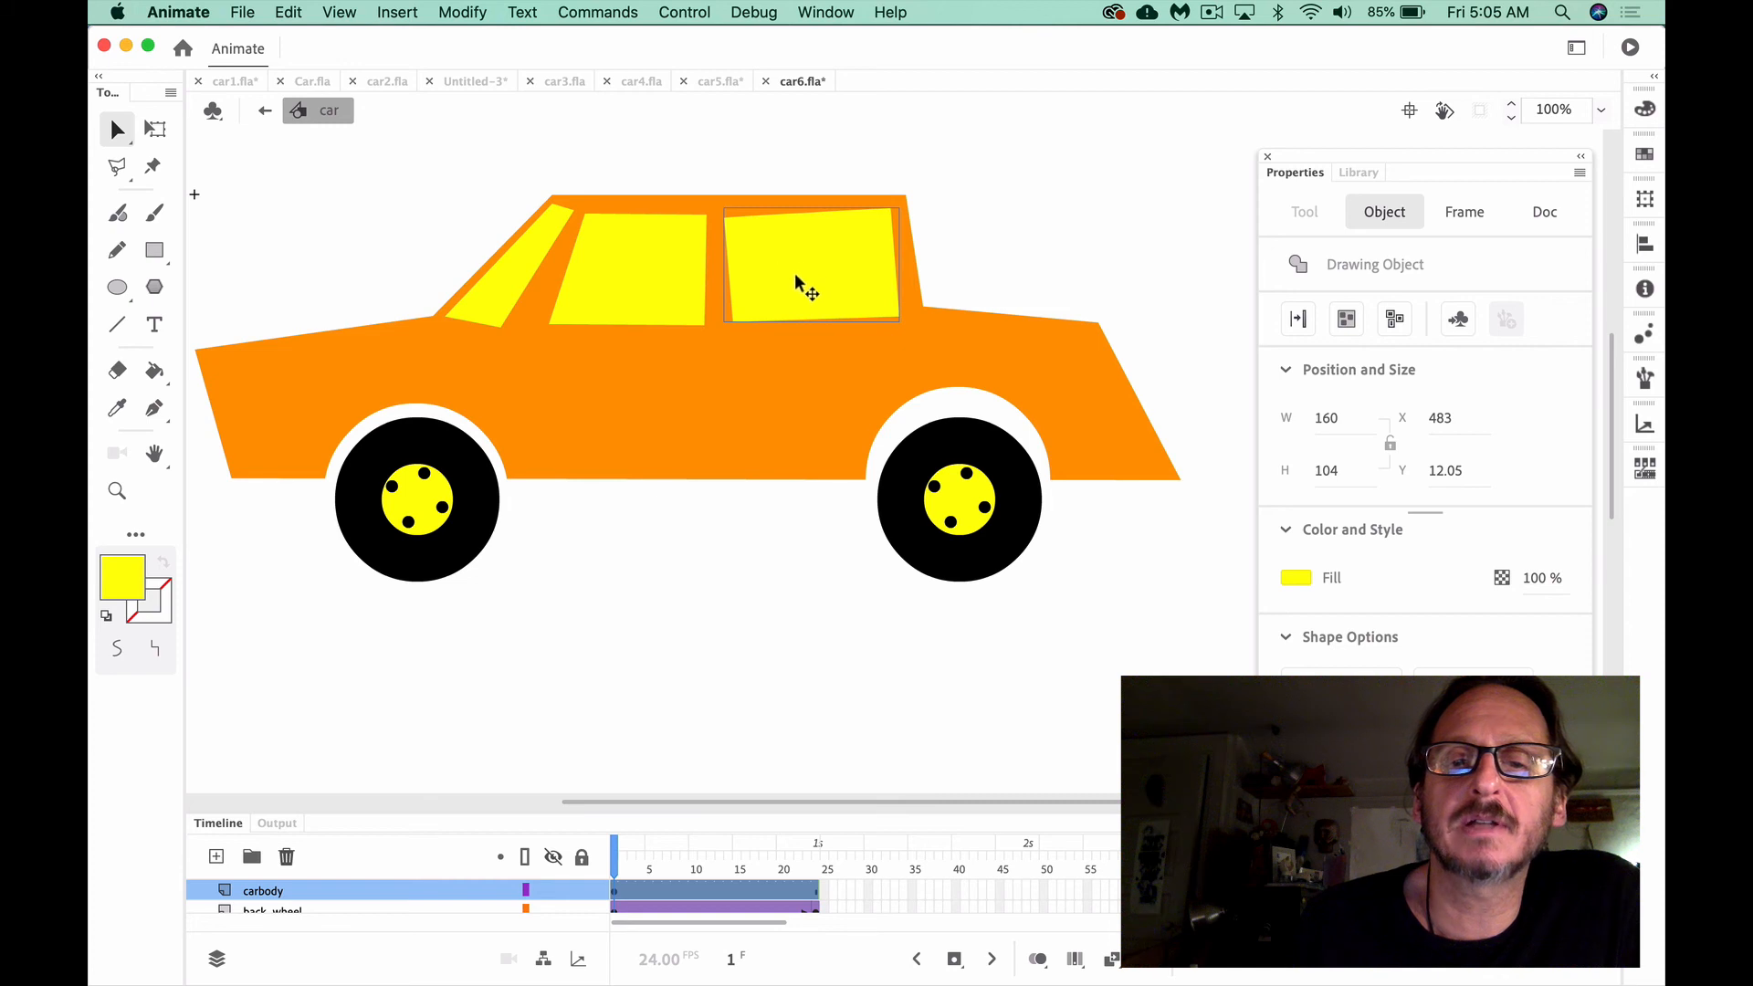
left_click(803, 154)
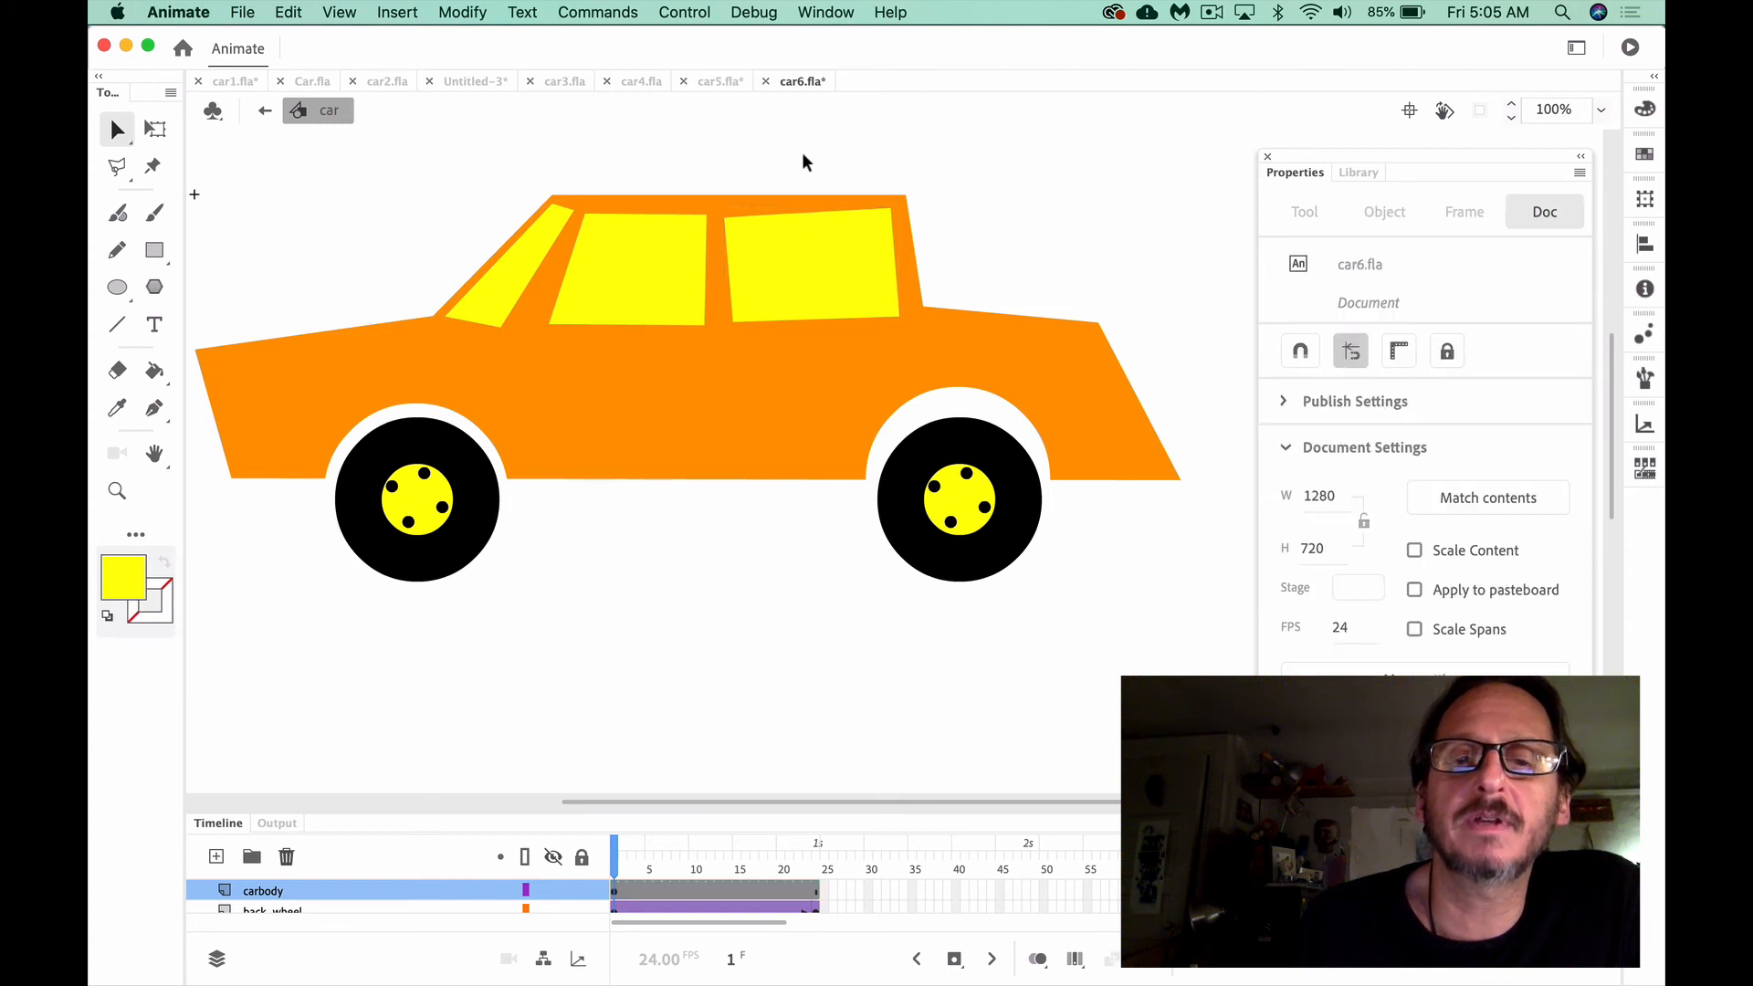
left_click_drag(733, 320, 681, 313)
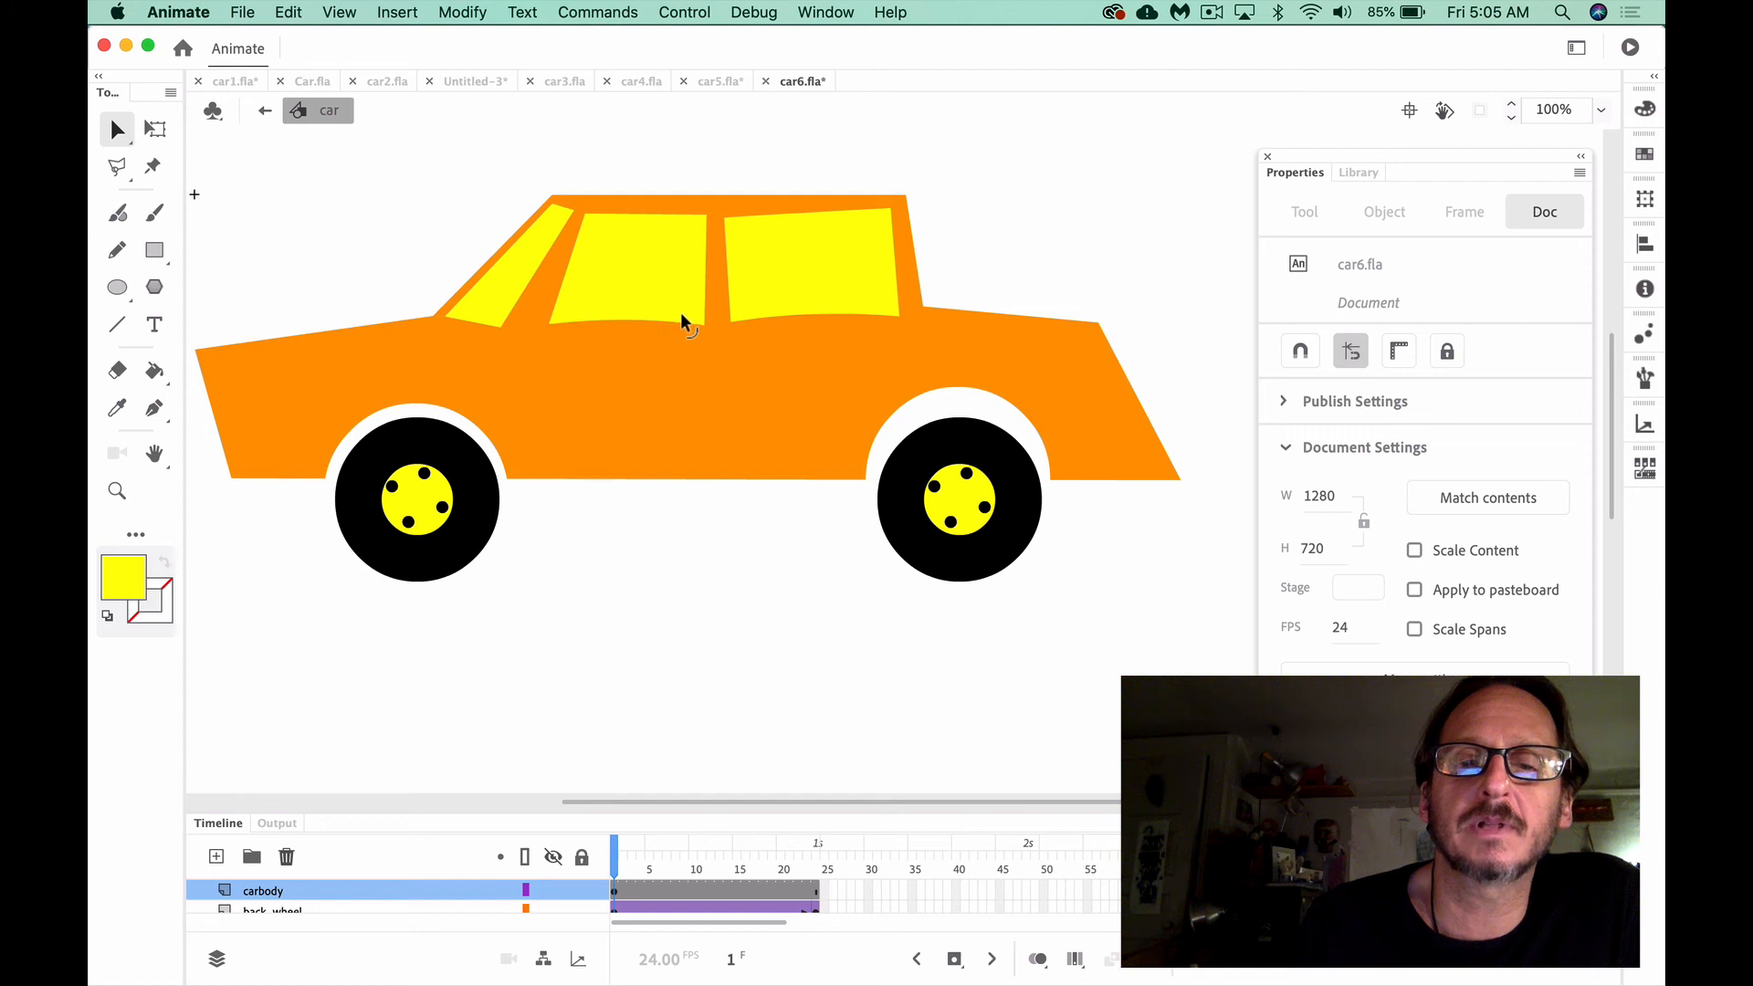
Save the car6.fla document
left_click(117, 129)
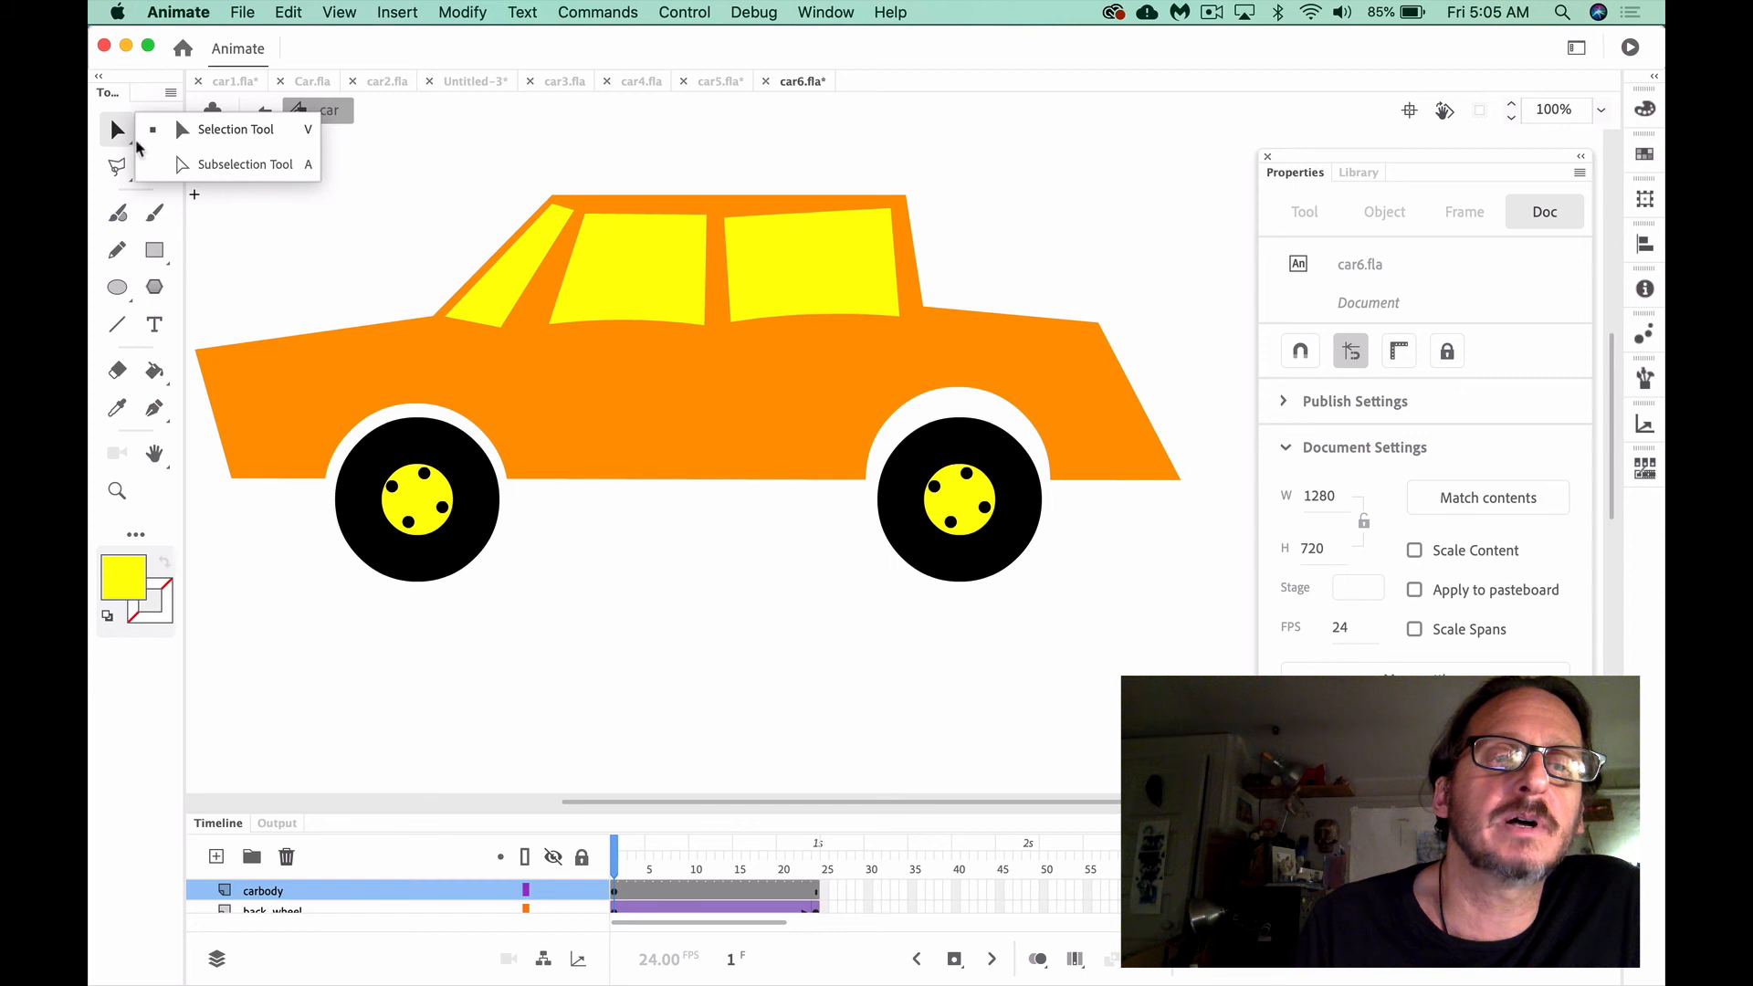
left_click(791, 262)
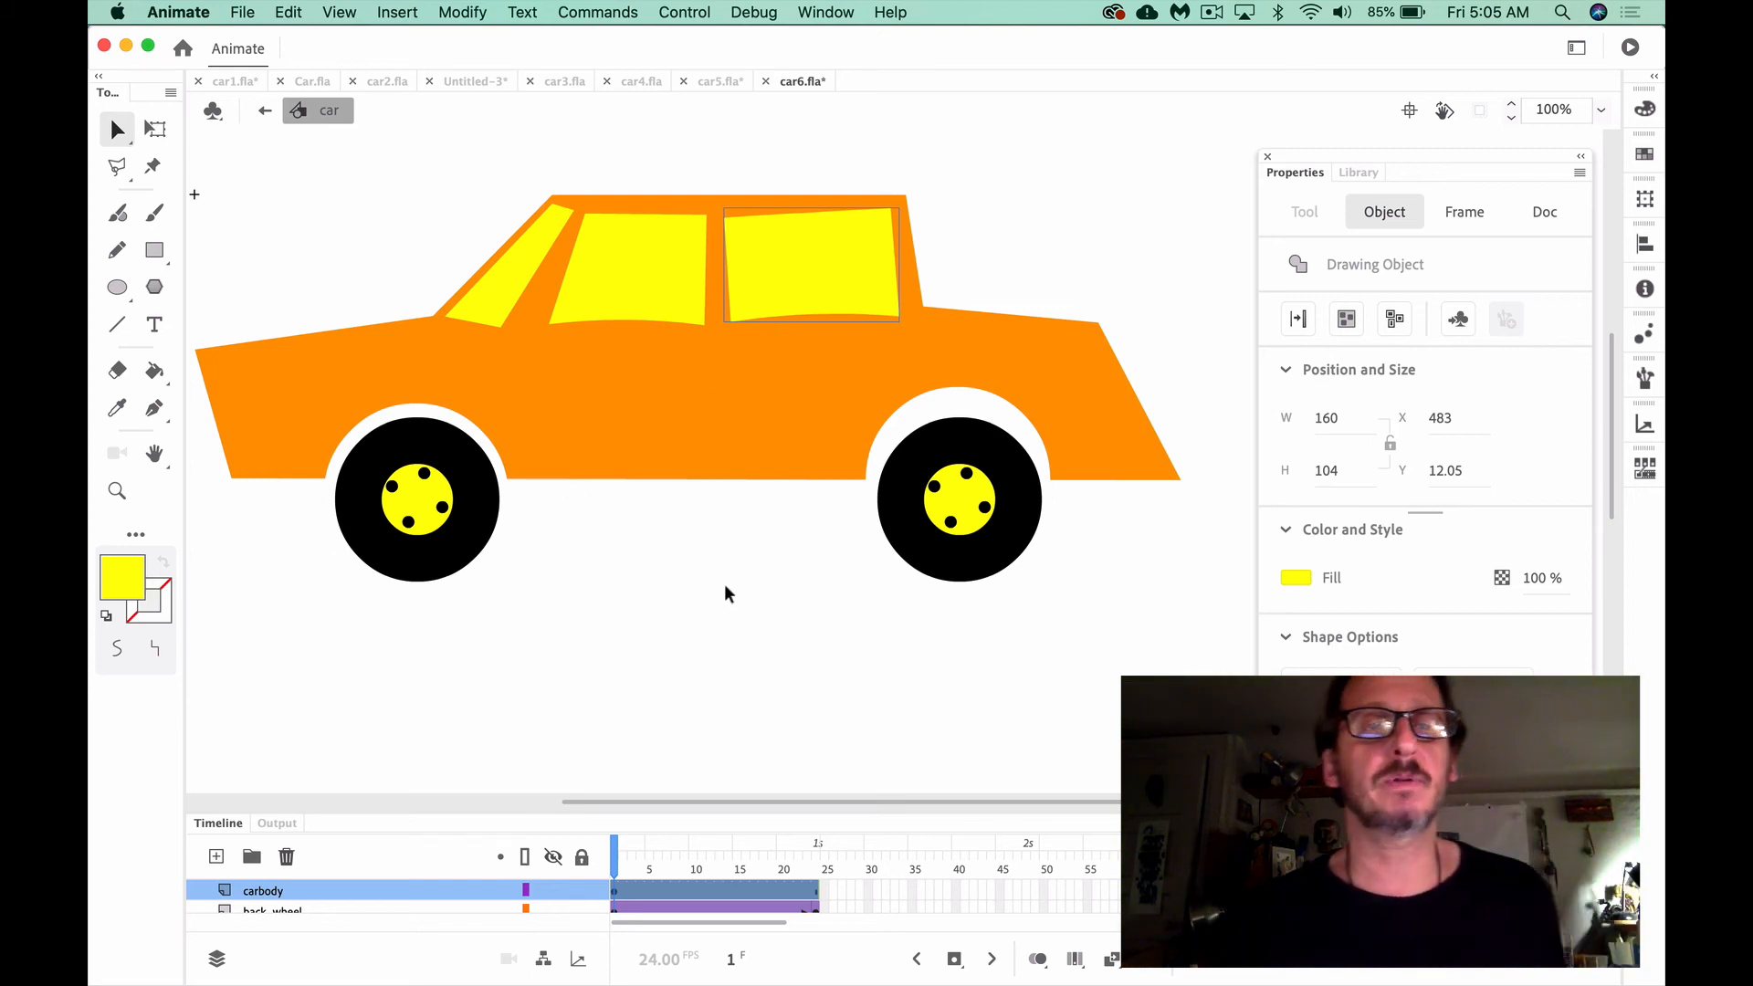
scroll(725, 586, "down", 2)
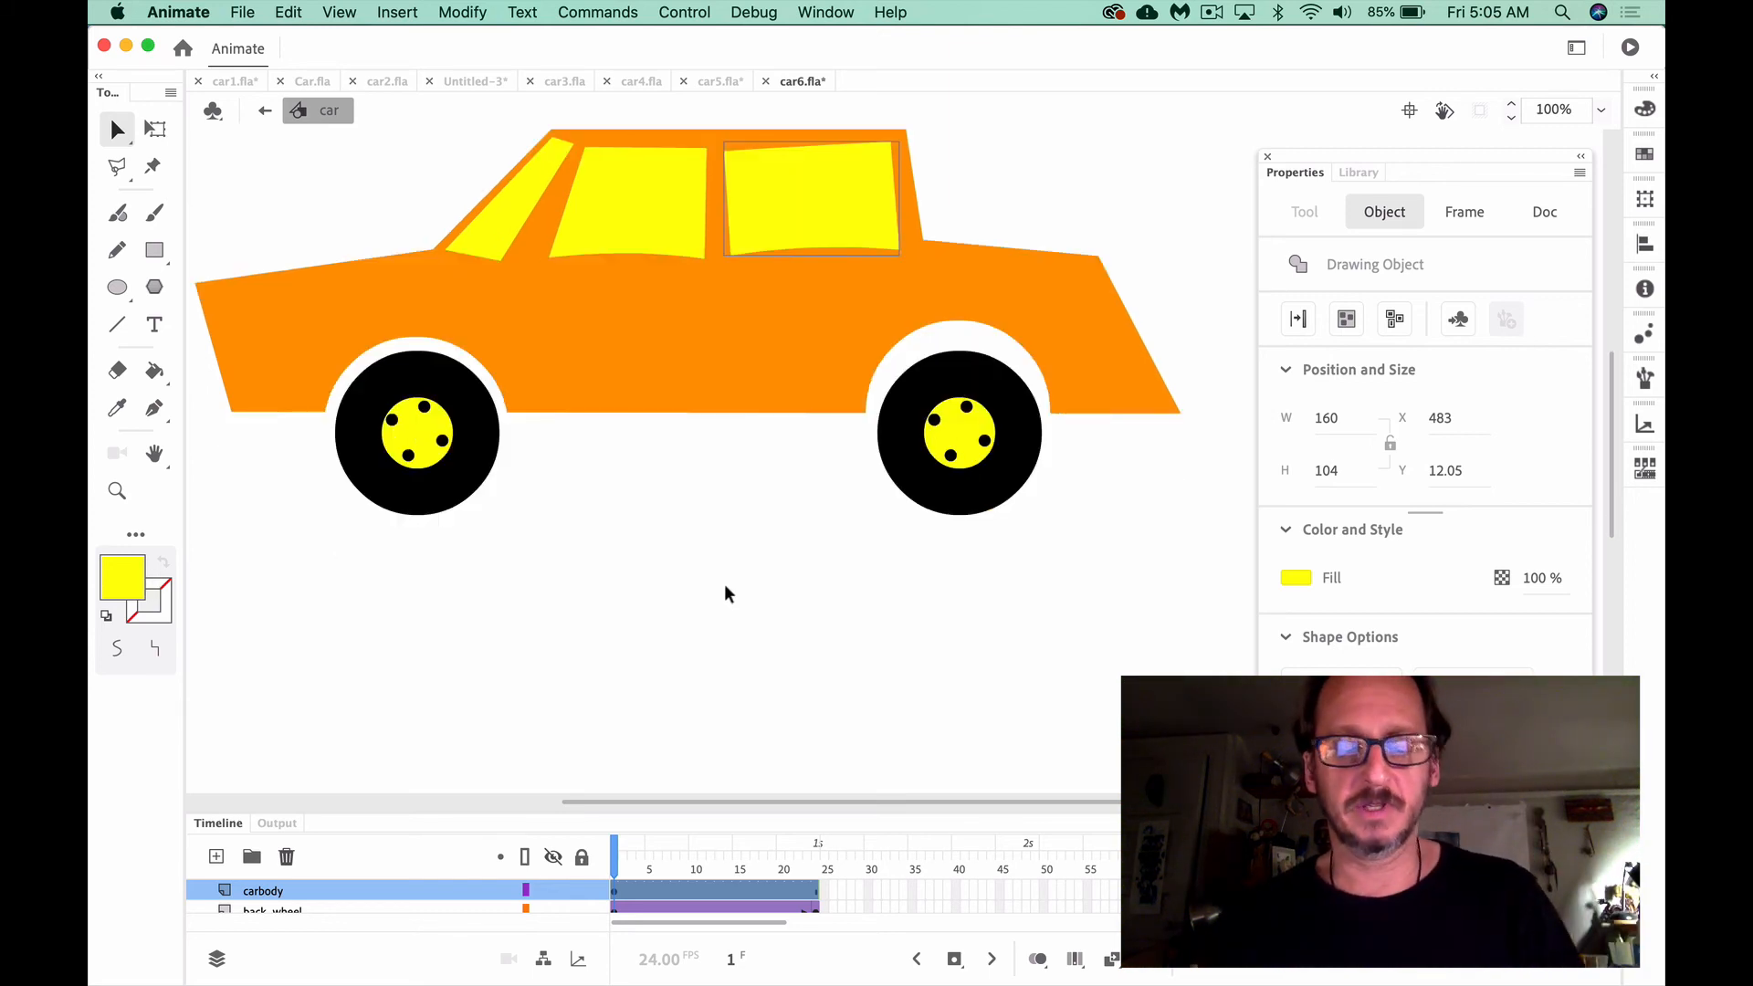
key("super+s")
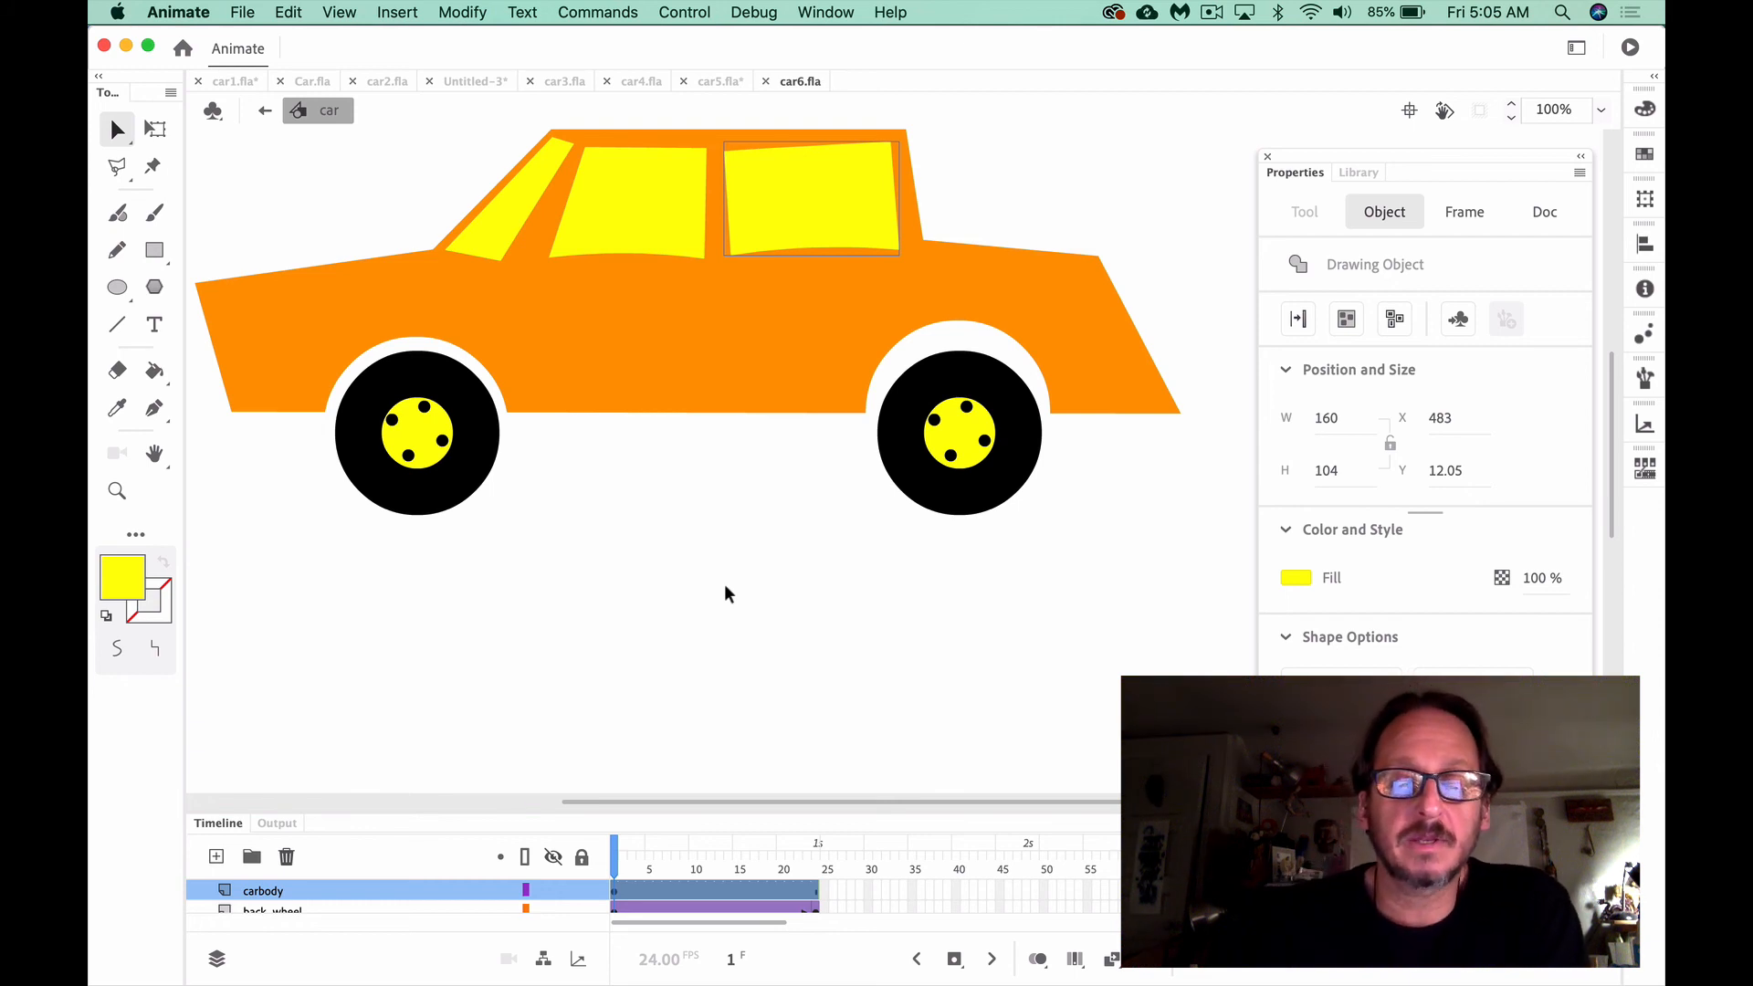
Scrub through the car symbol's timeline to preview the wheel rotation and return to Scene 1
left_click_drag(613, 847, 861, 875)
left_click(744, 644)
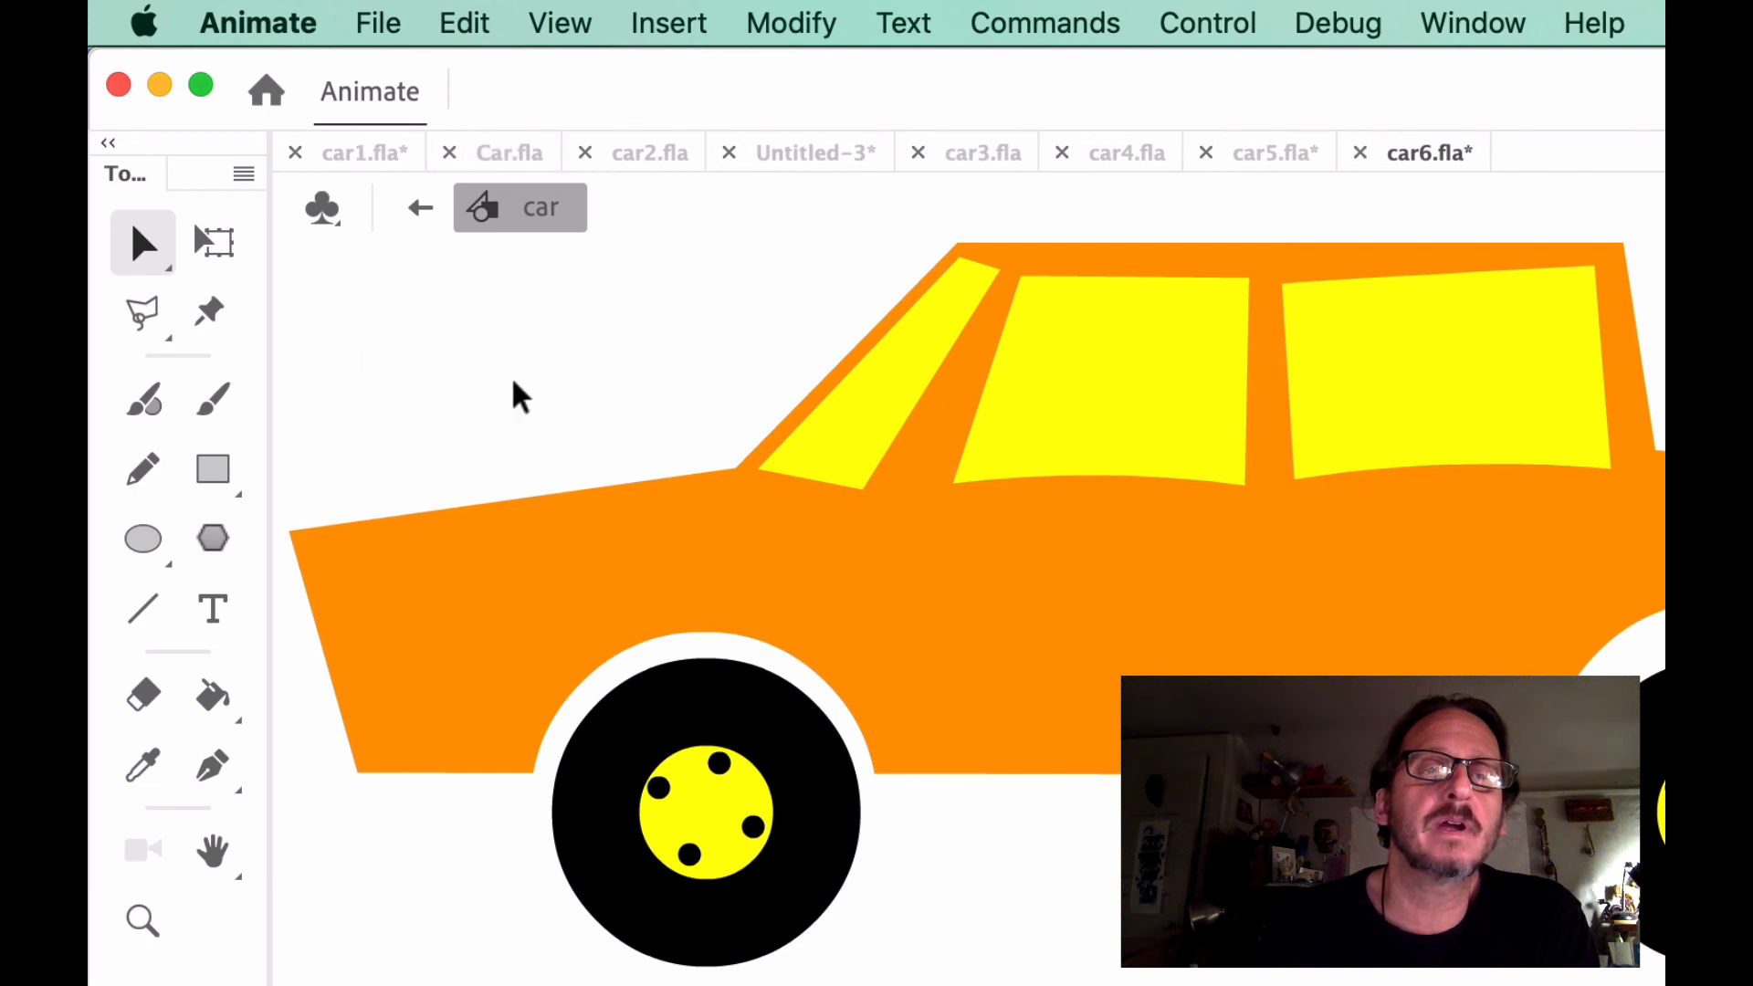
left_click(425, 212)
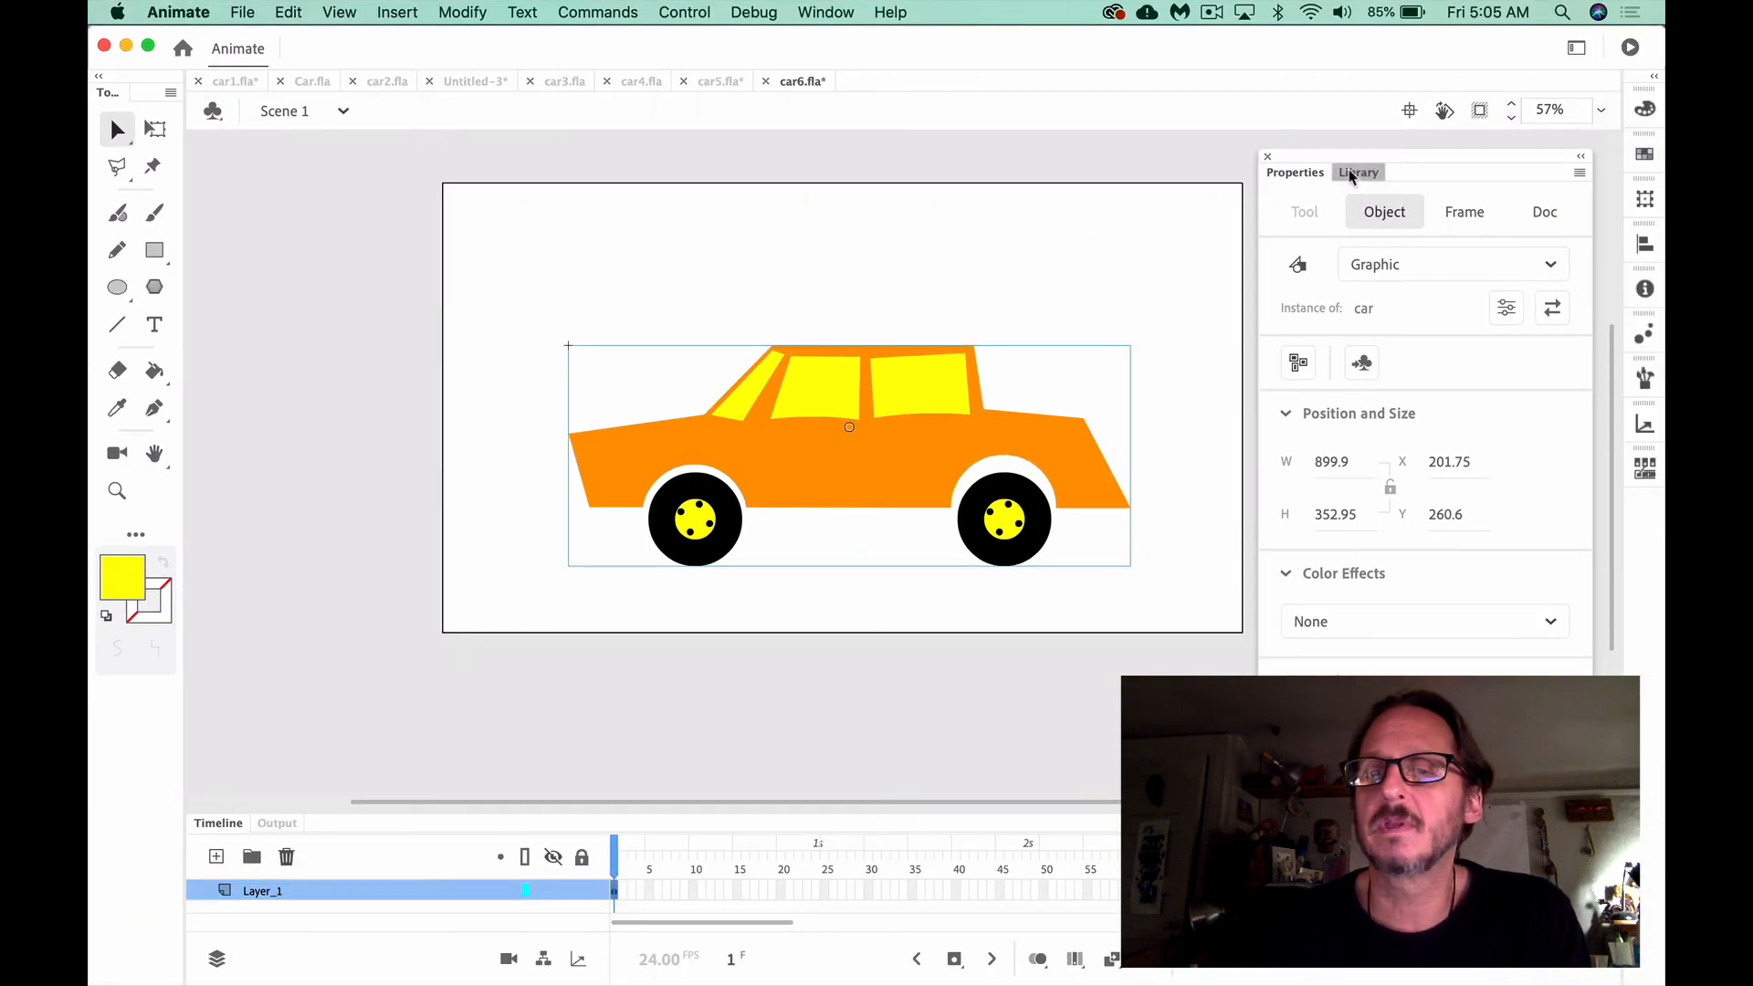
Show the document's library and shift its floating panel clear of the stage
left_click(1351, 176)
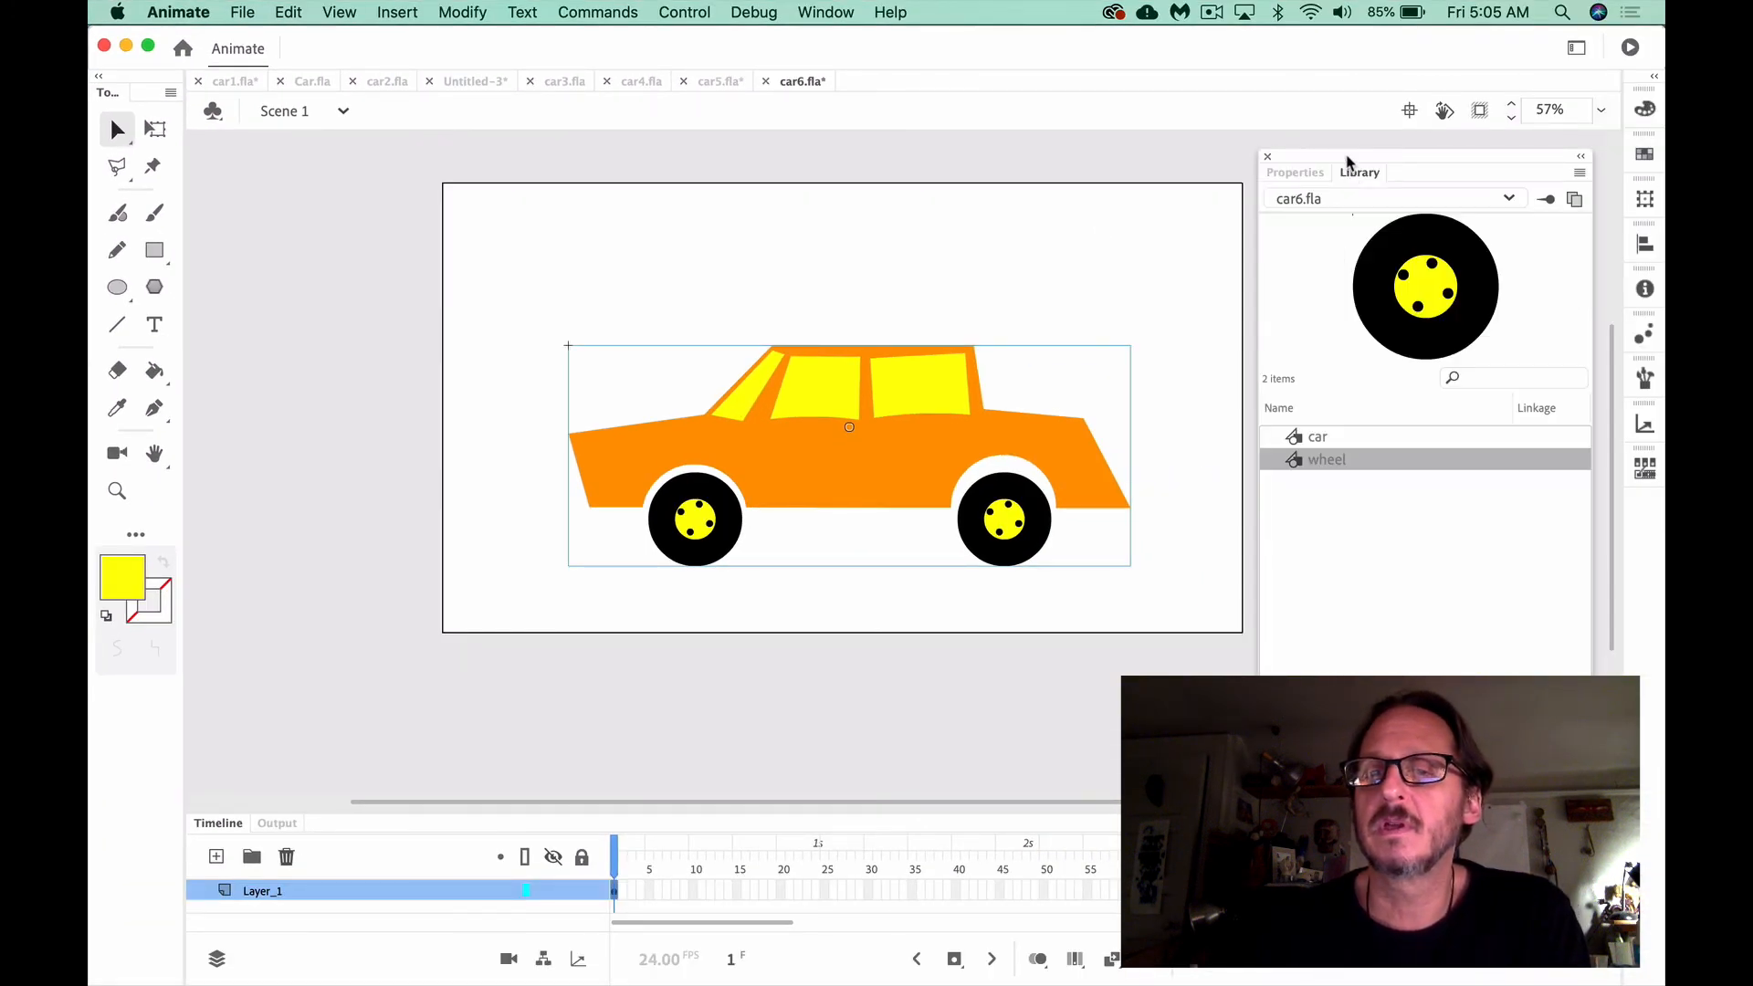
left_click_drag(1350, 156, 1379, 160)
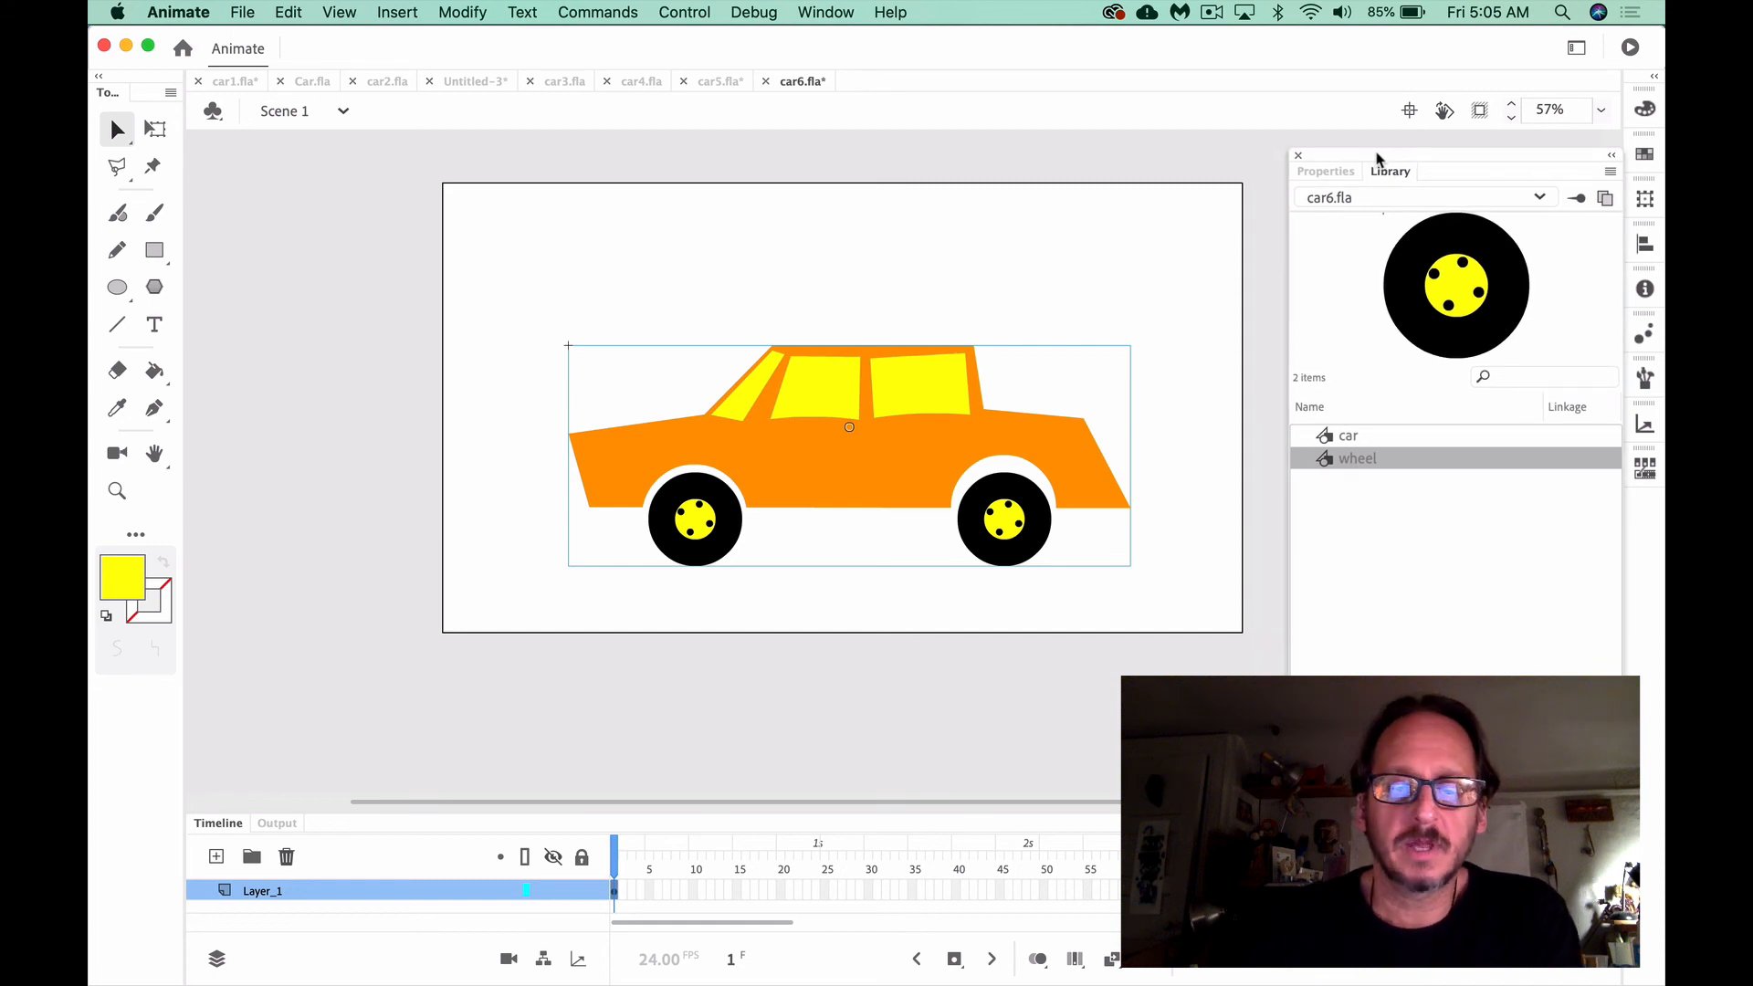
scroll(954, 607, "right", 2)
scroll(954, 608, "down", 1)
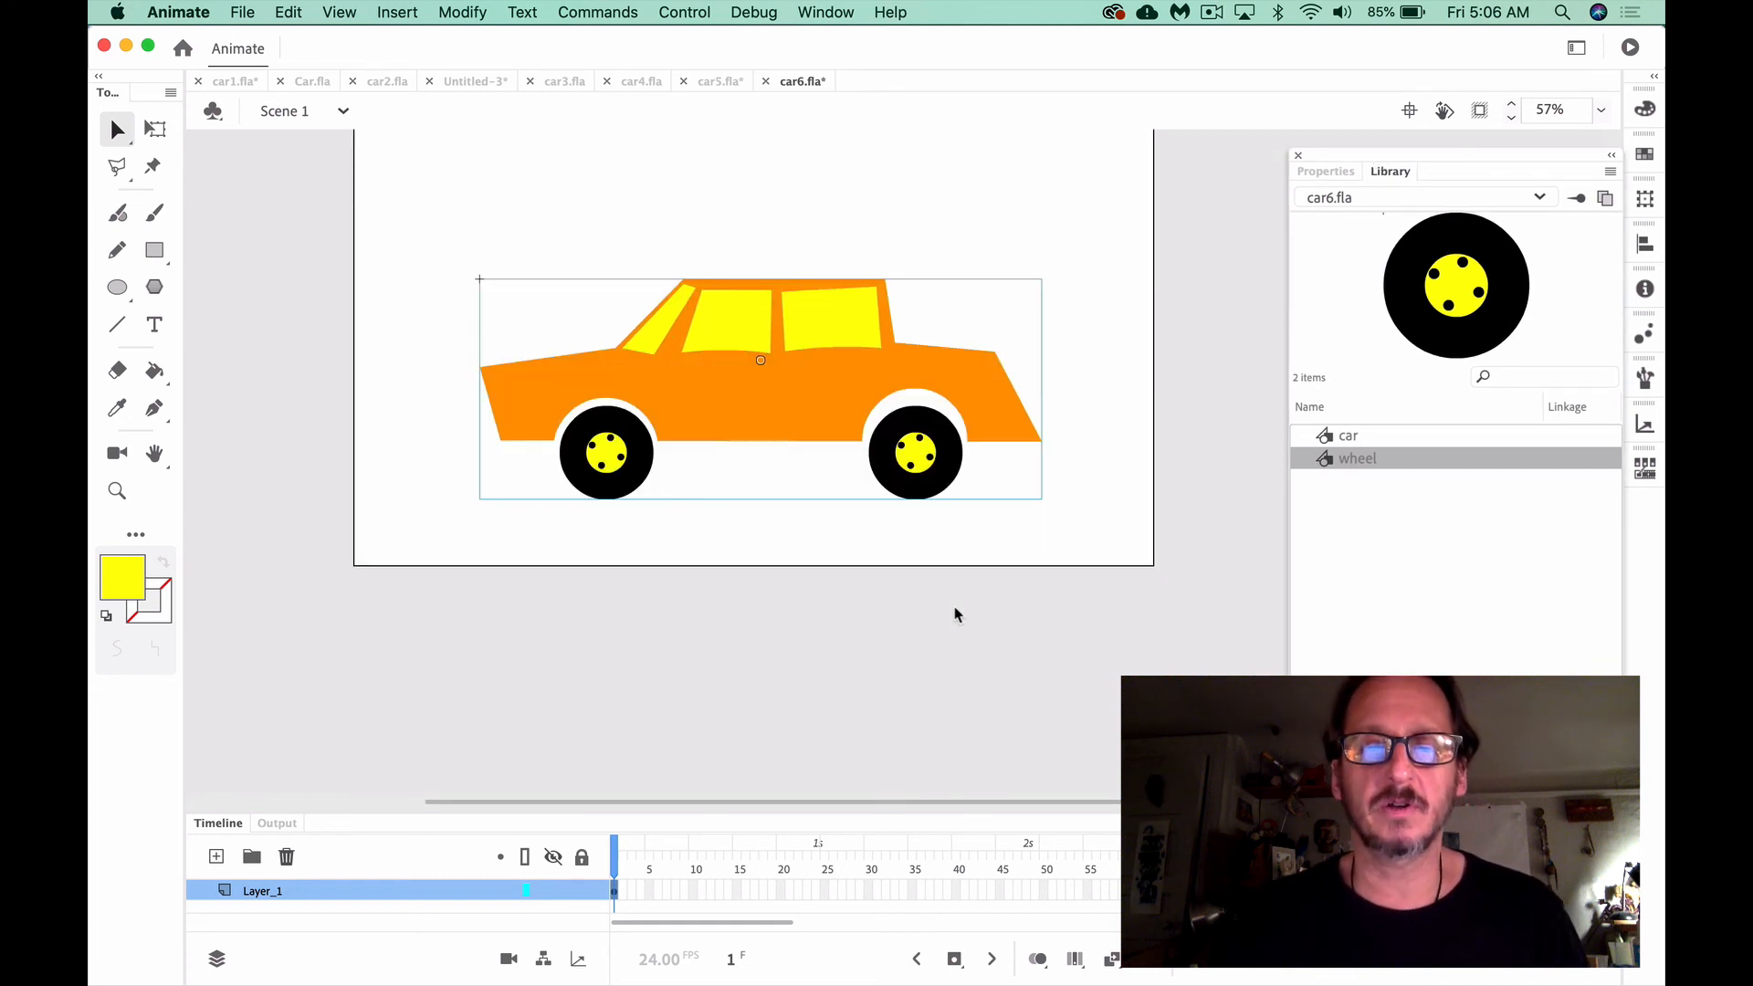
scroll(956, 611, "up", 3)
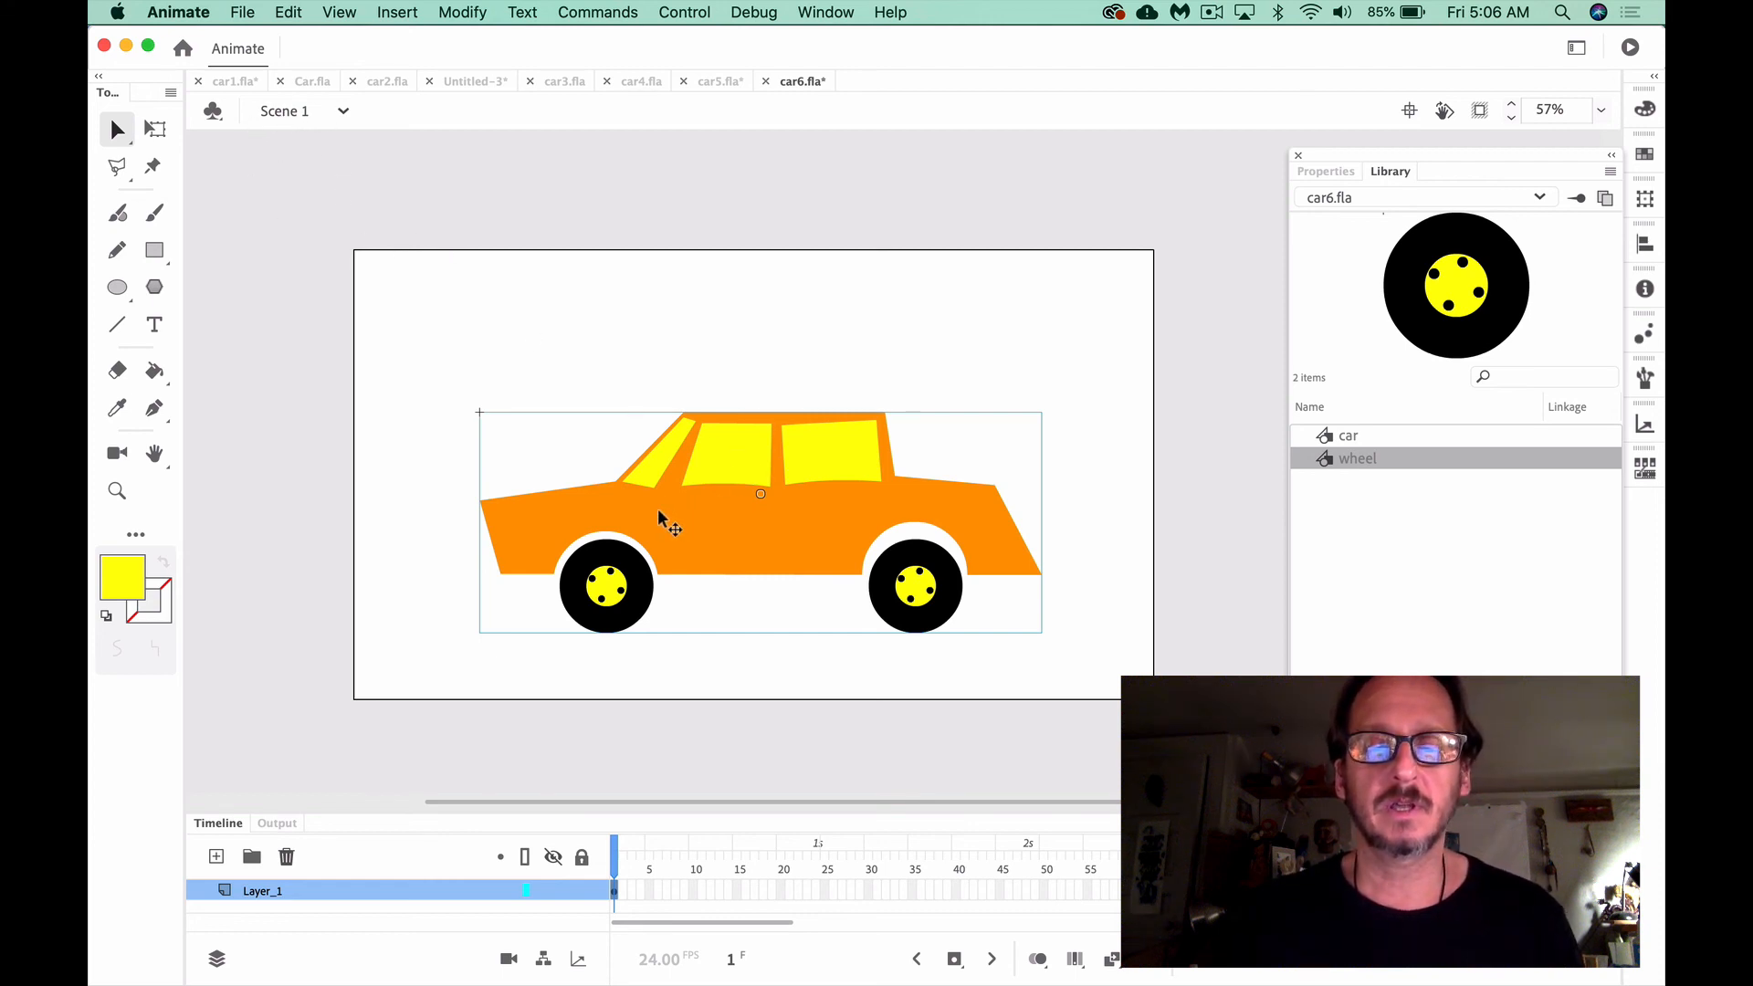
Move the car instance in Scene 1 completely off the right edge of the stage
left_click_drag(660, 517, 1225, 510)
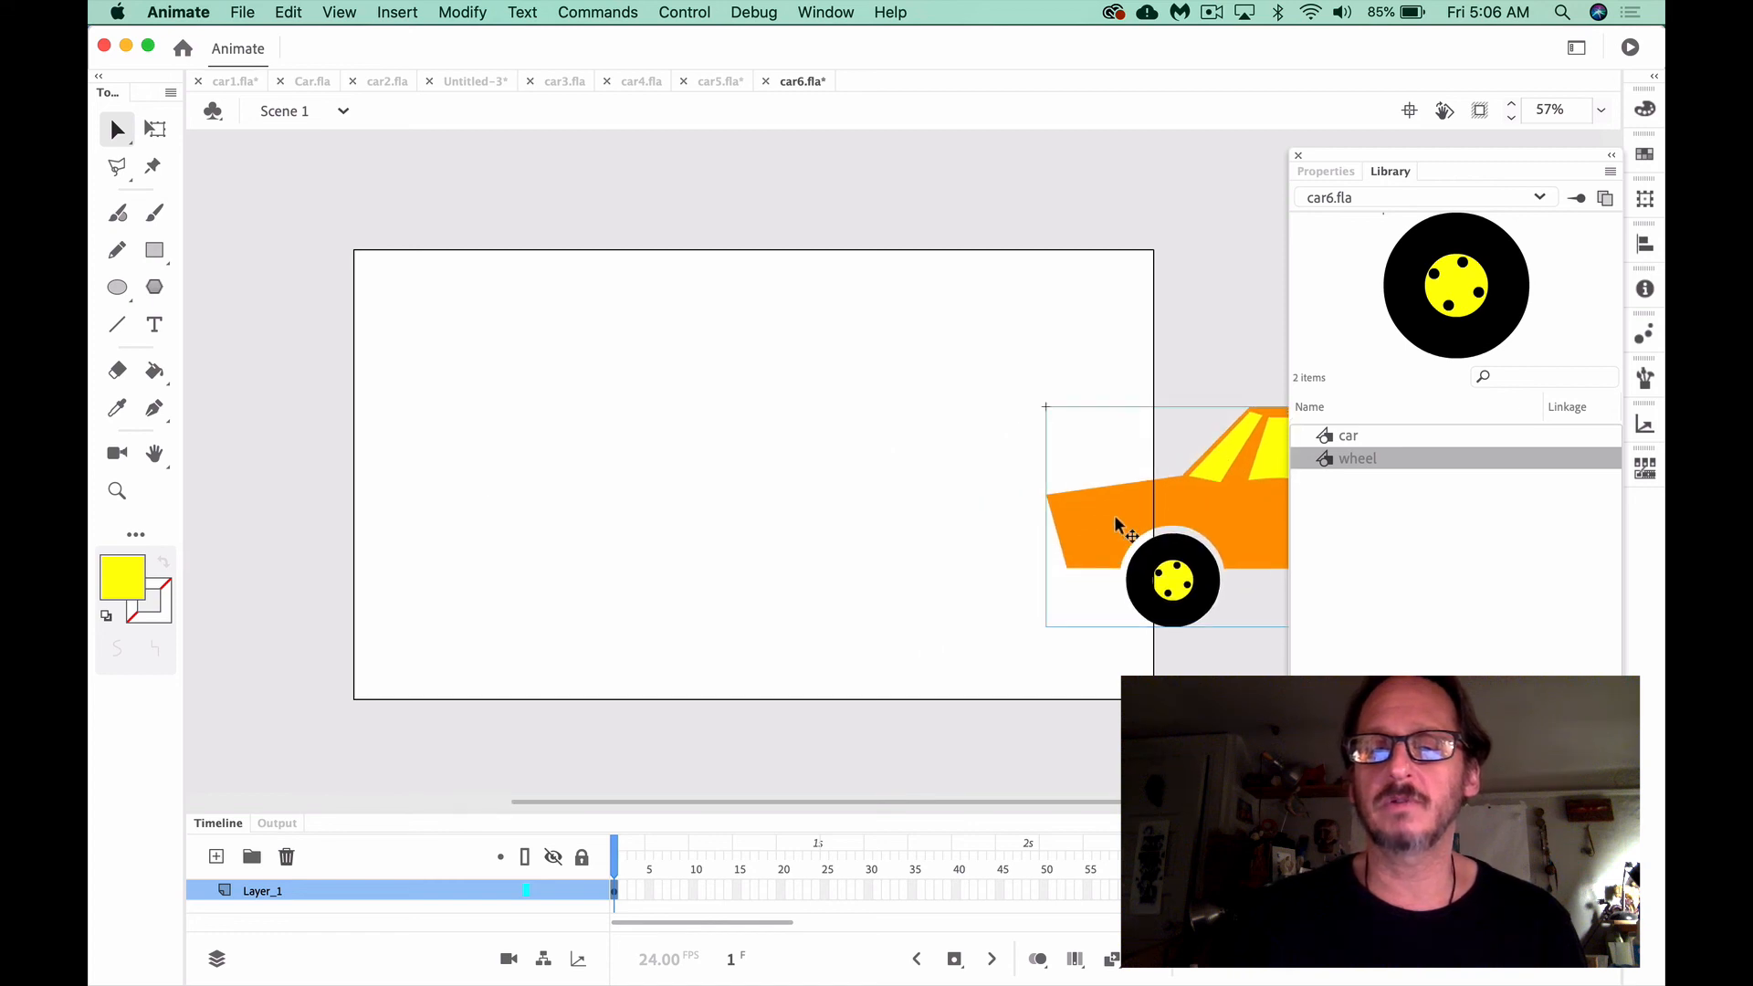
left_click_drag(1116, 521, 1202, 512)
scroll(1023, 543, "right", 5)
scroll(1023, 544, "left", 5)
scroll(893, 632, "down", 5)
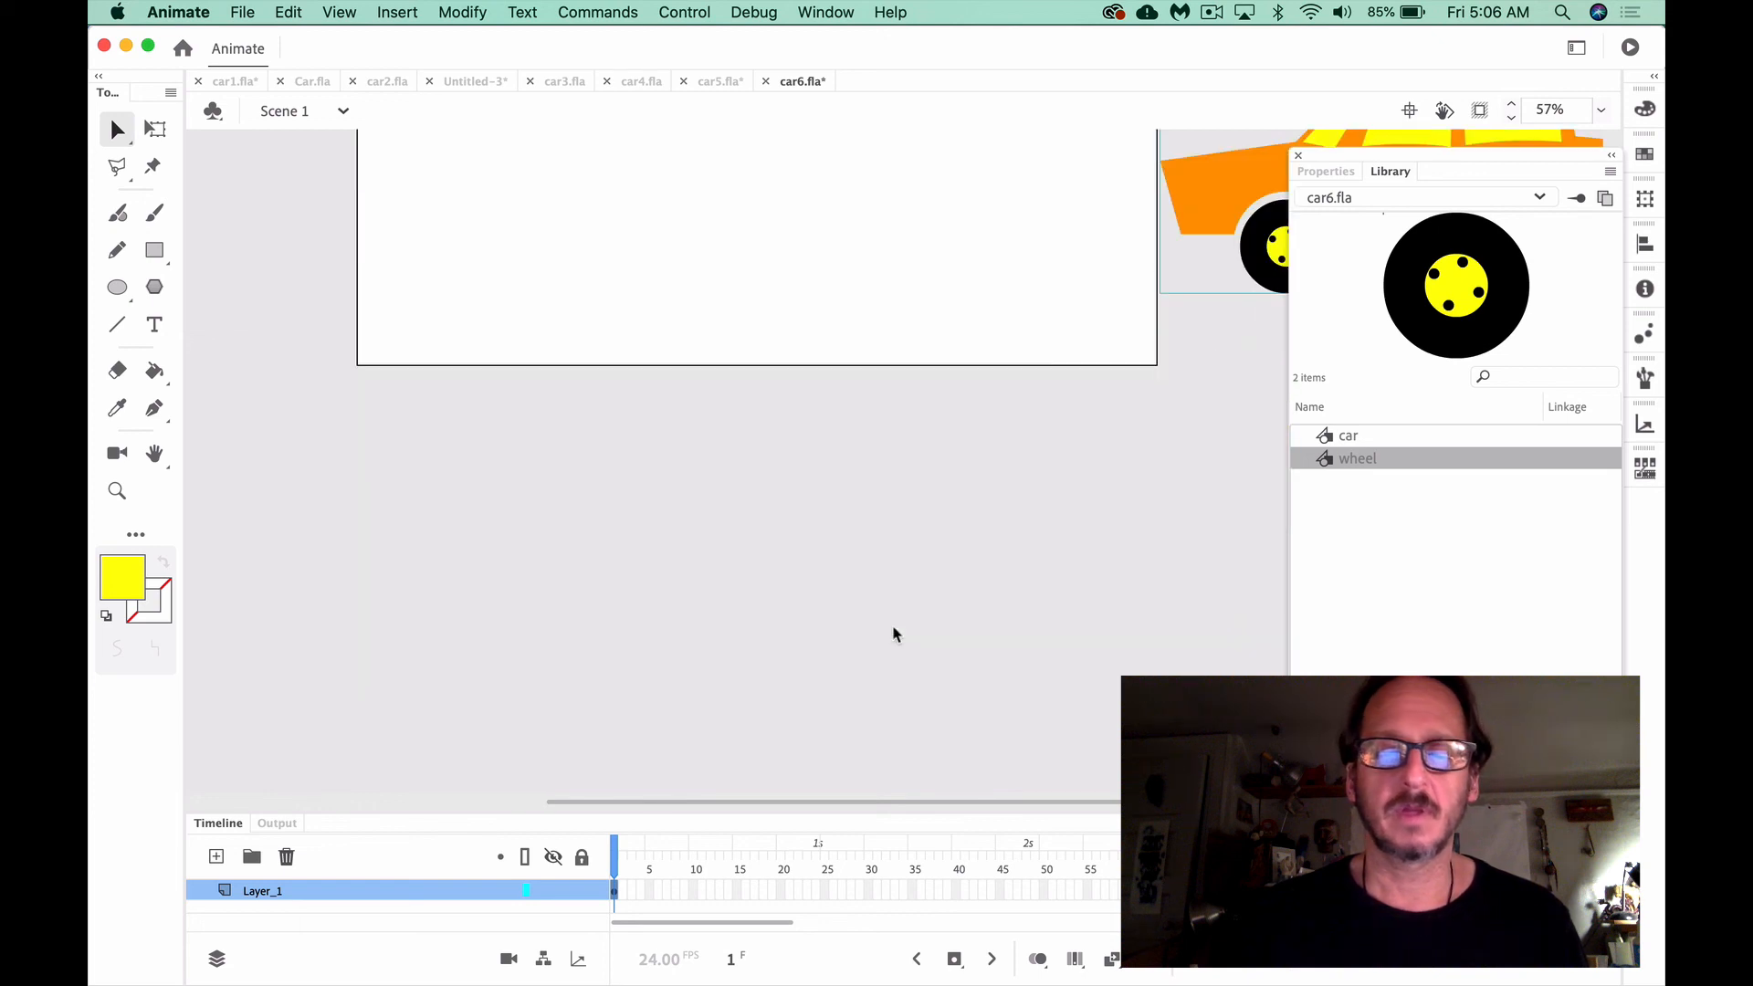
Create a classic tween on the car layer in Scene 1 and extend it to frame 96
scroll(872, 649, "up", 4)
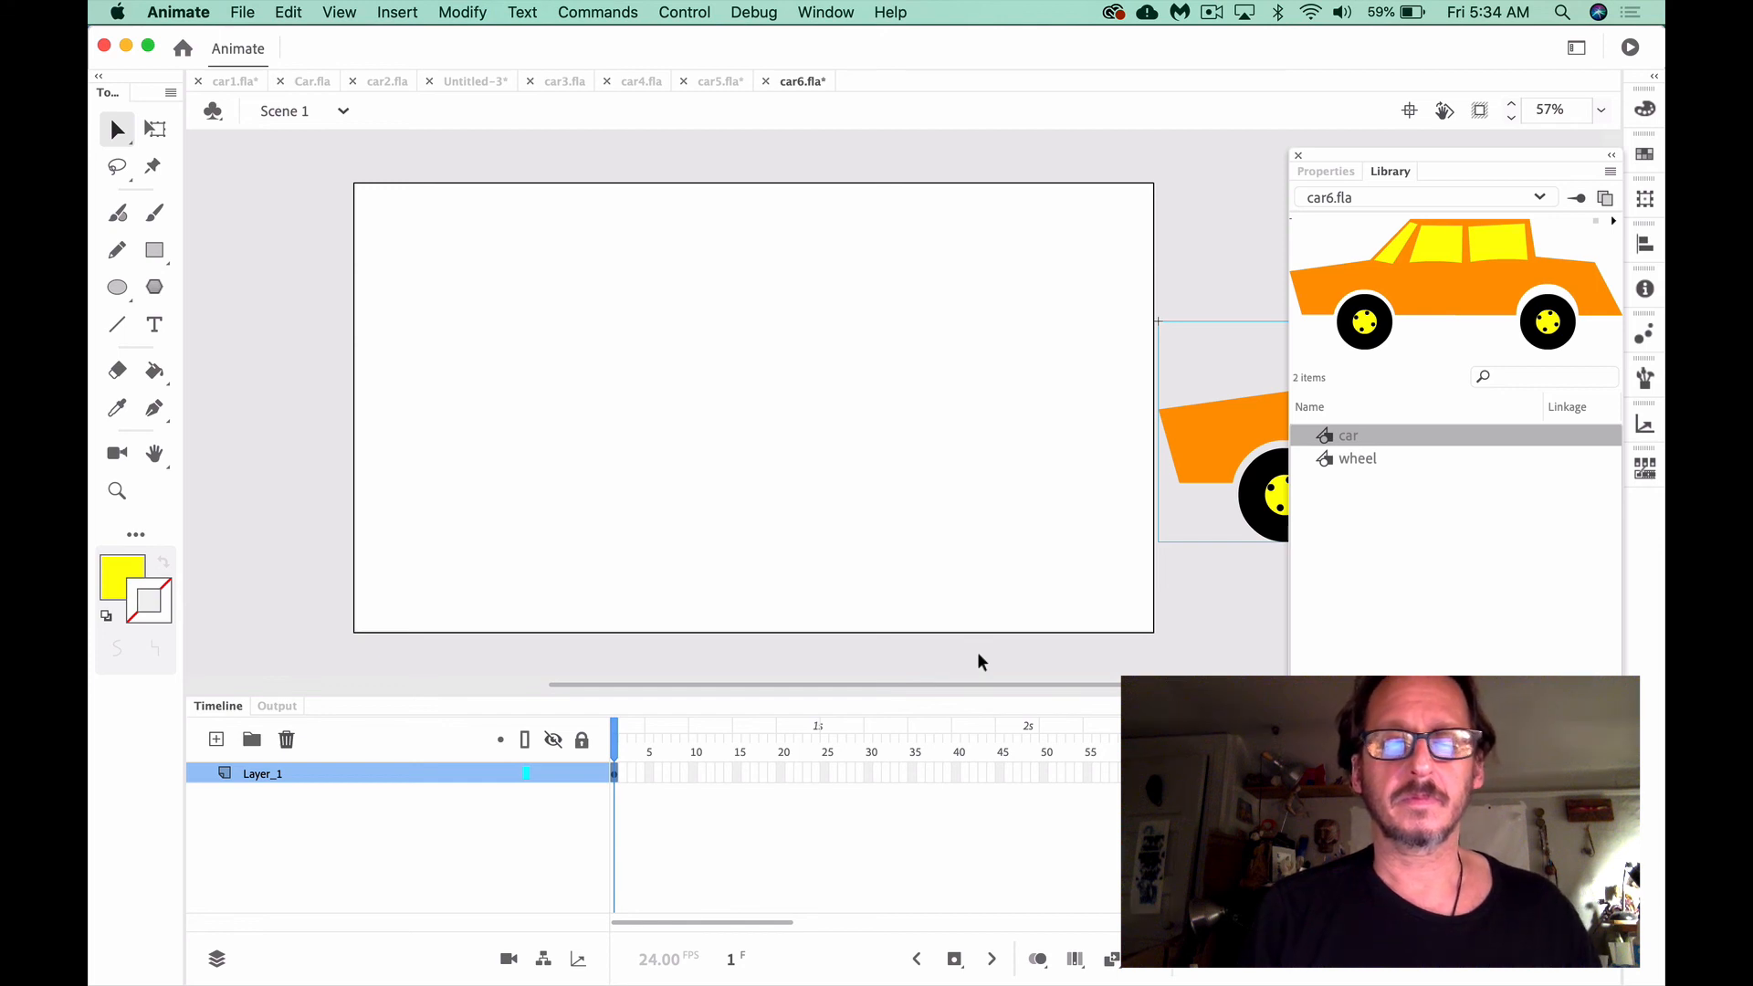
right_click(615, 780)
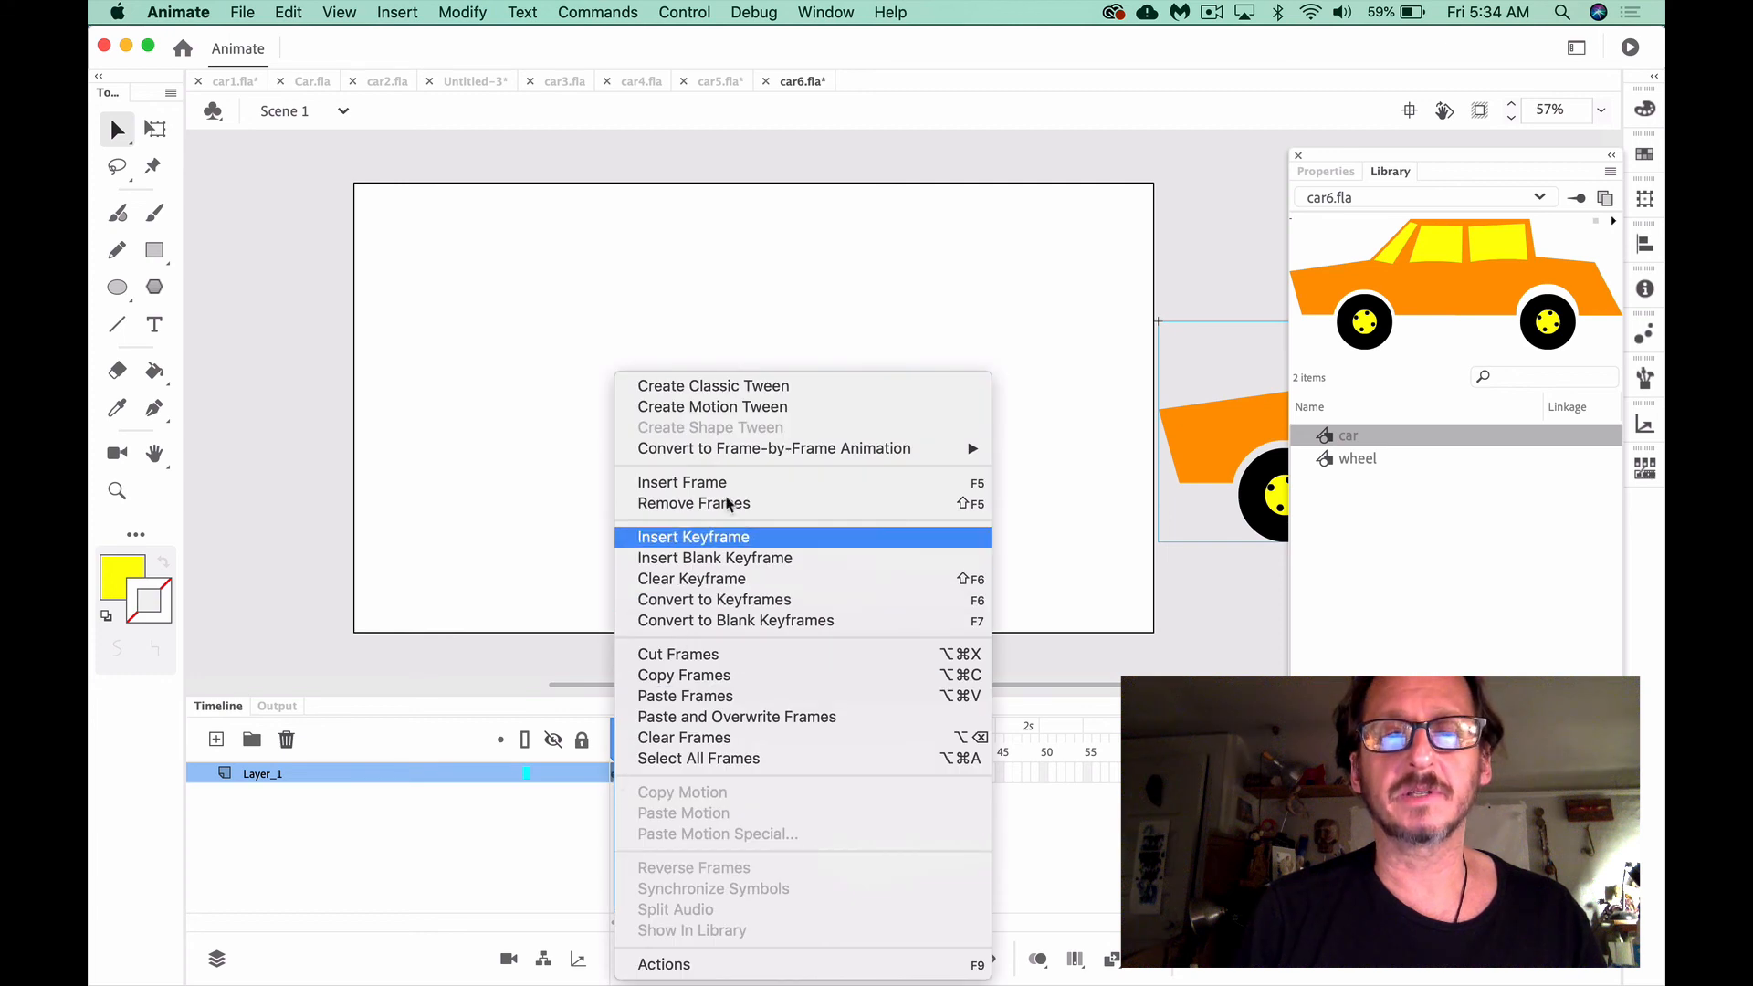
left_click(756, 386)
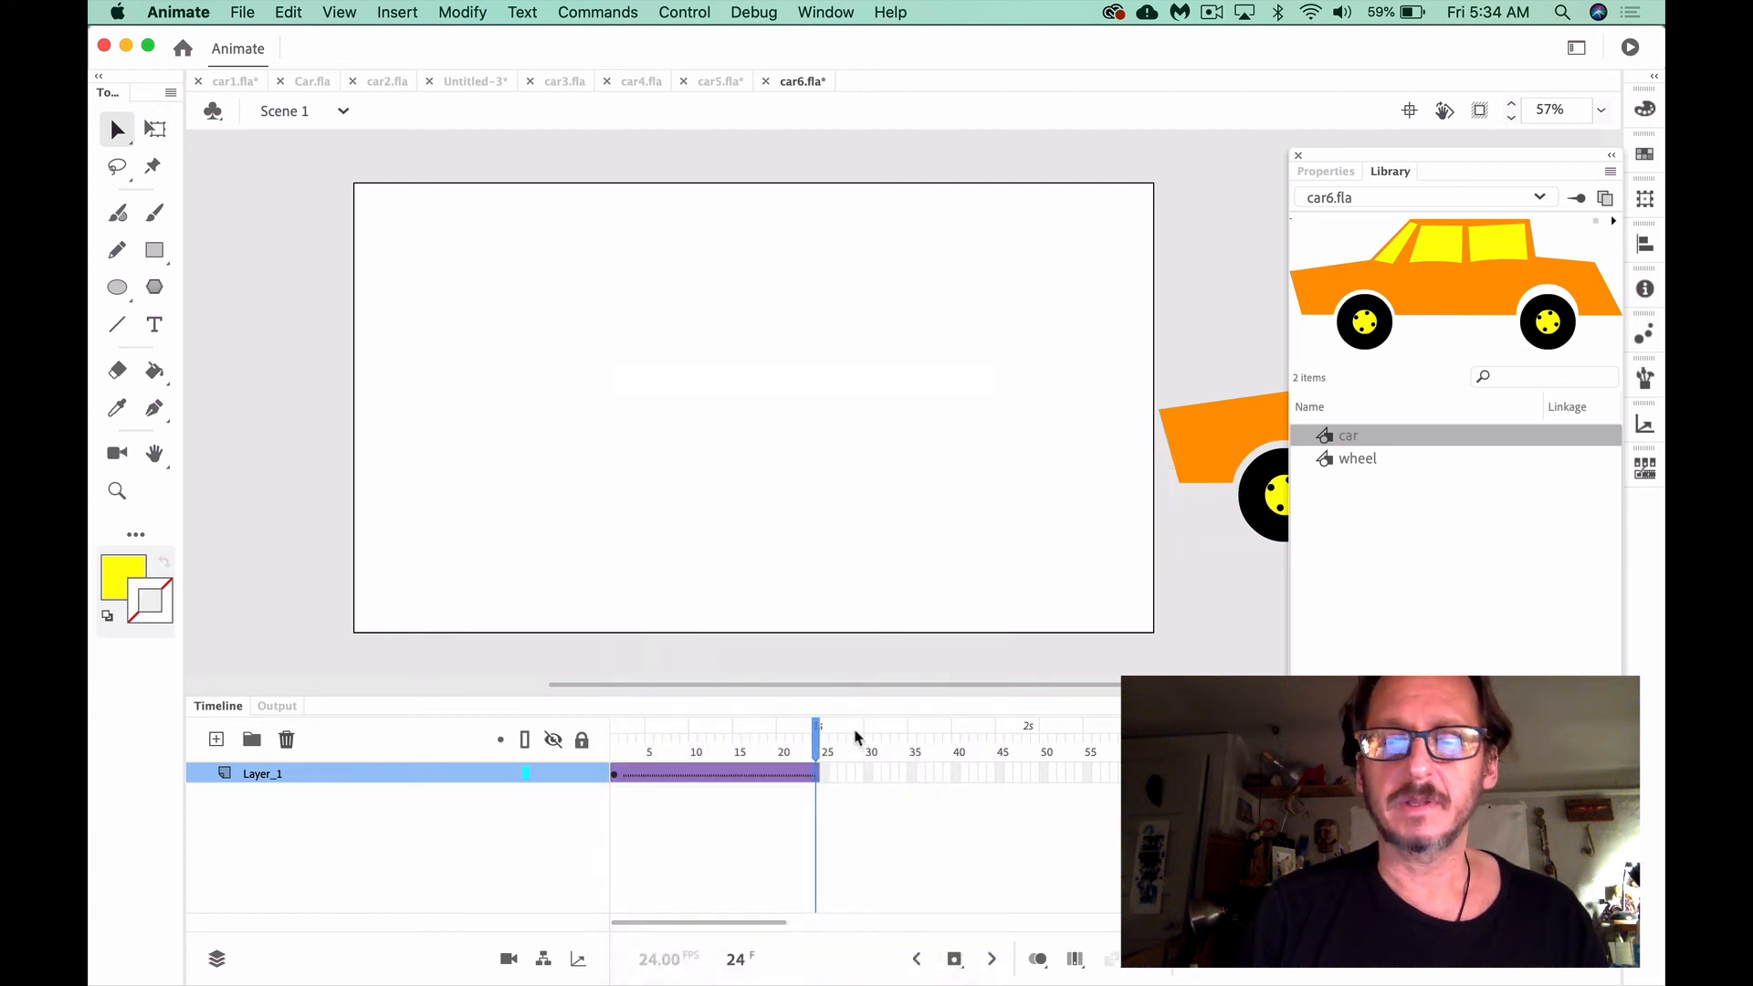
scroll(824, 801, "right", 3)
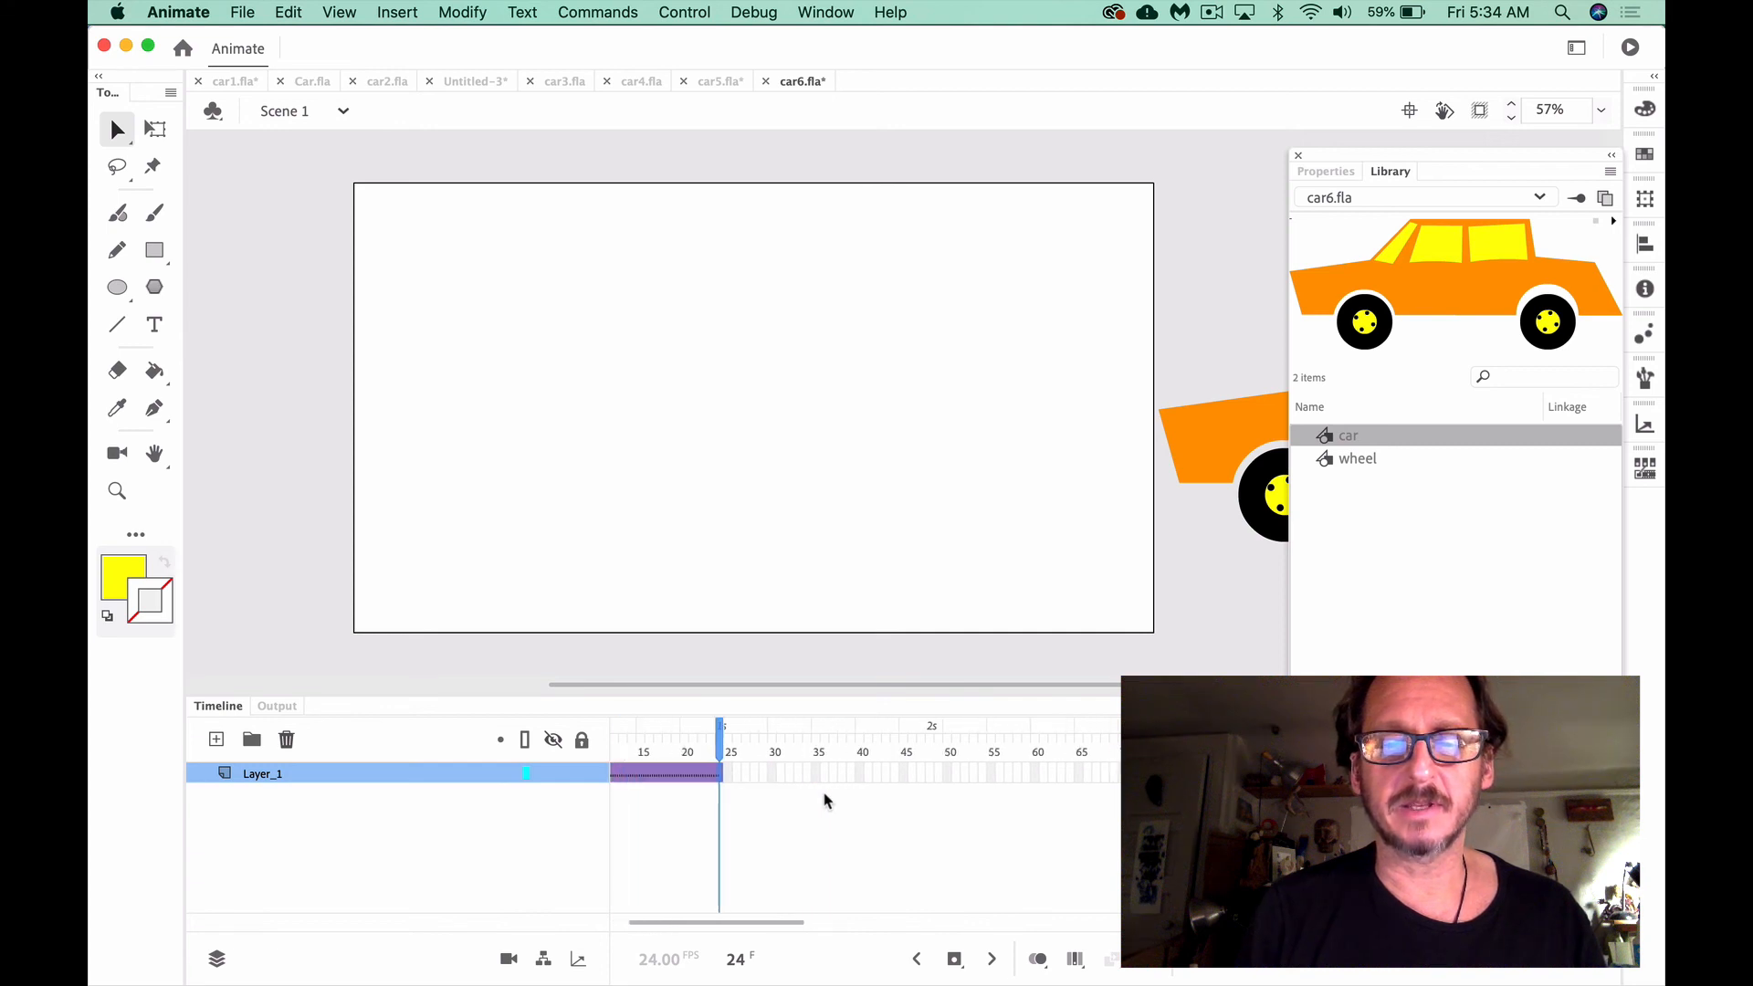
scroll(870, 812, "right", 5)
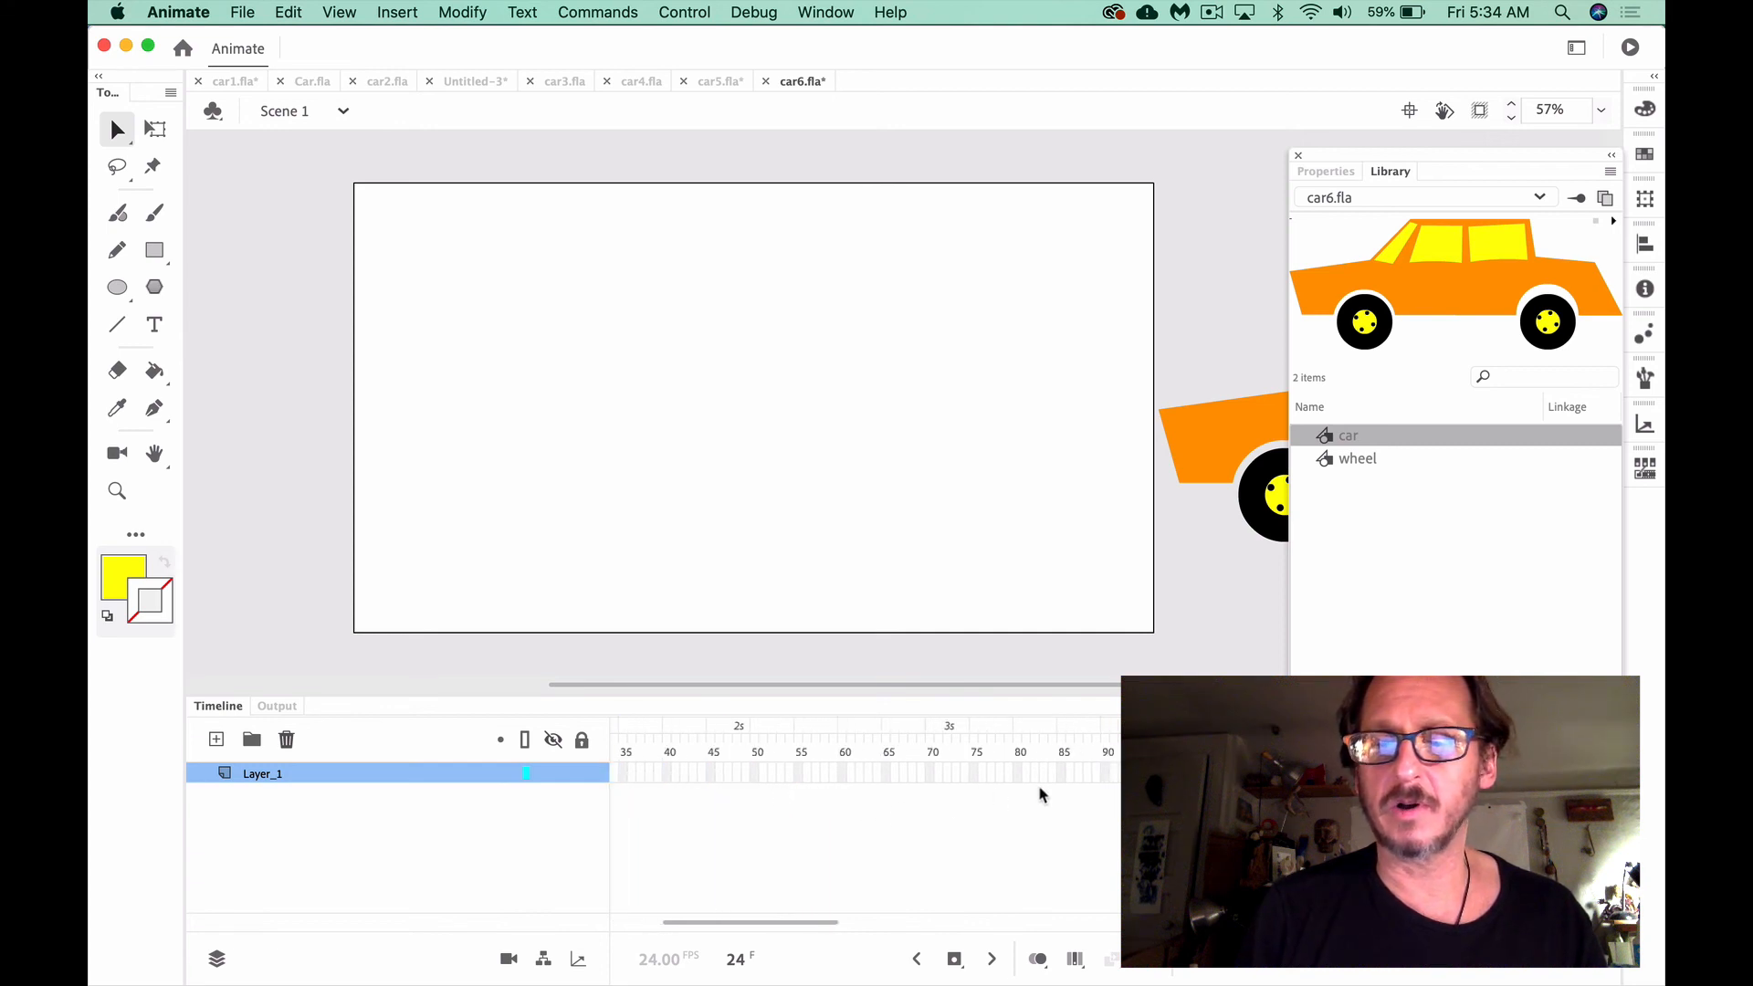
scroll(1112, 800, "right", 1)
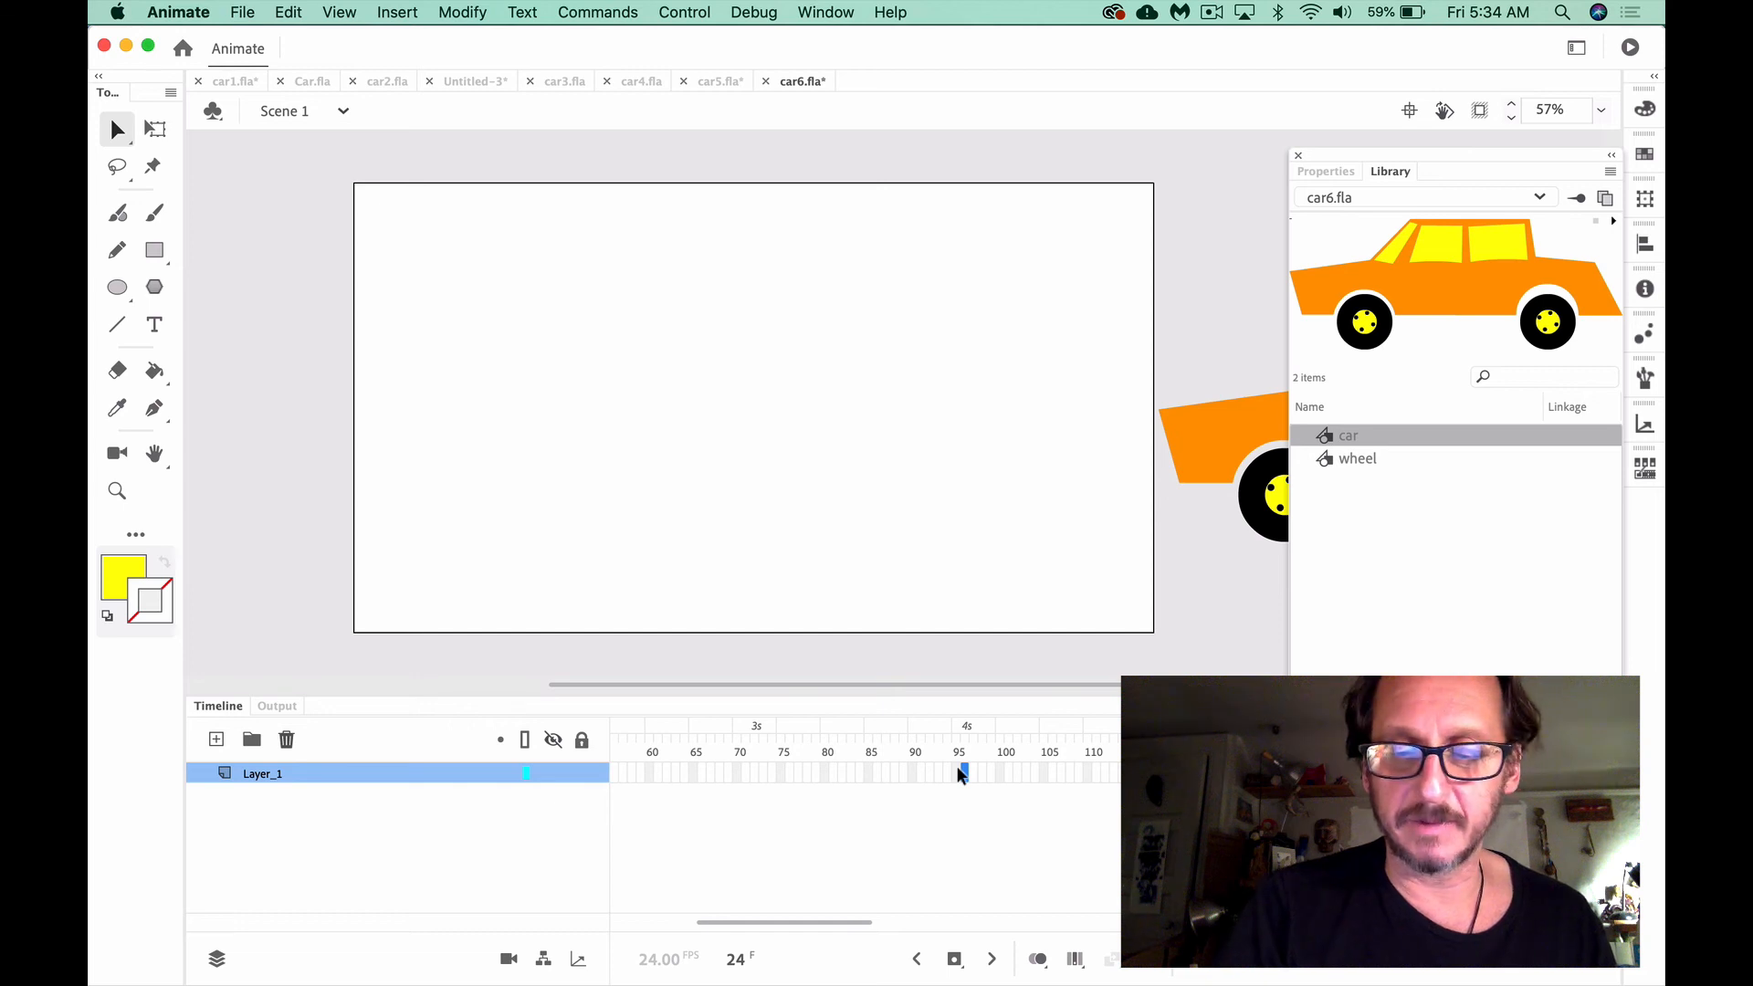
key("F5")
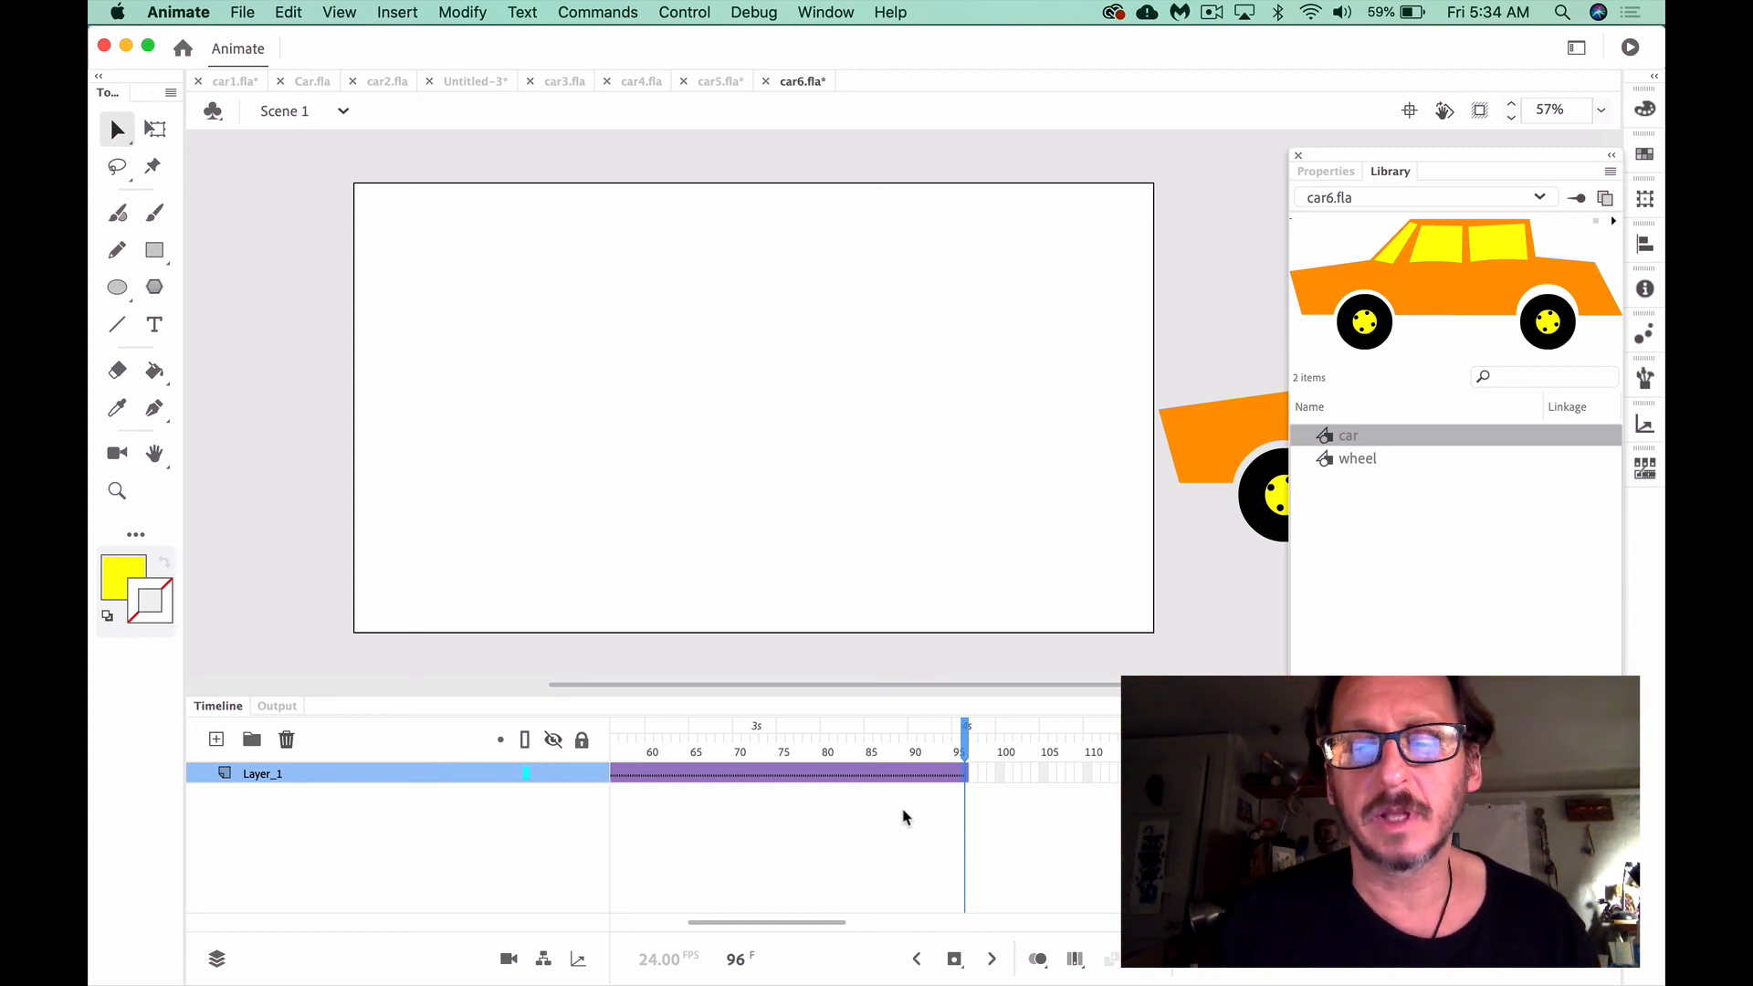
Add a keyframe at frame 96 and move the car straight across the stage until it is completely off the left edge
scroll(904, 816, "left", 3)
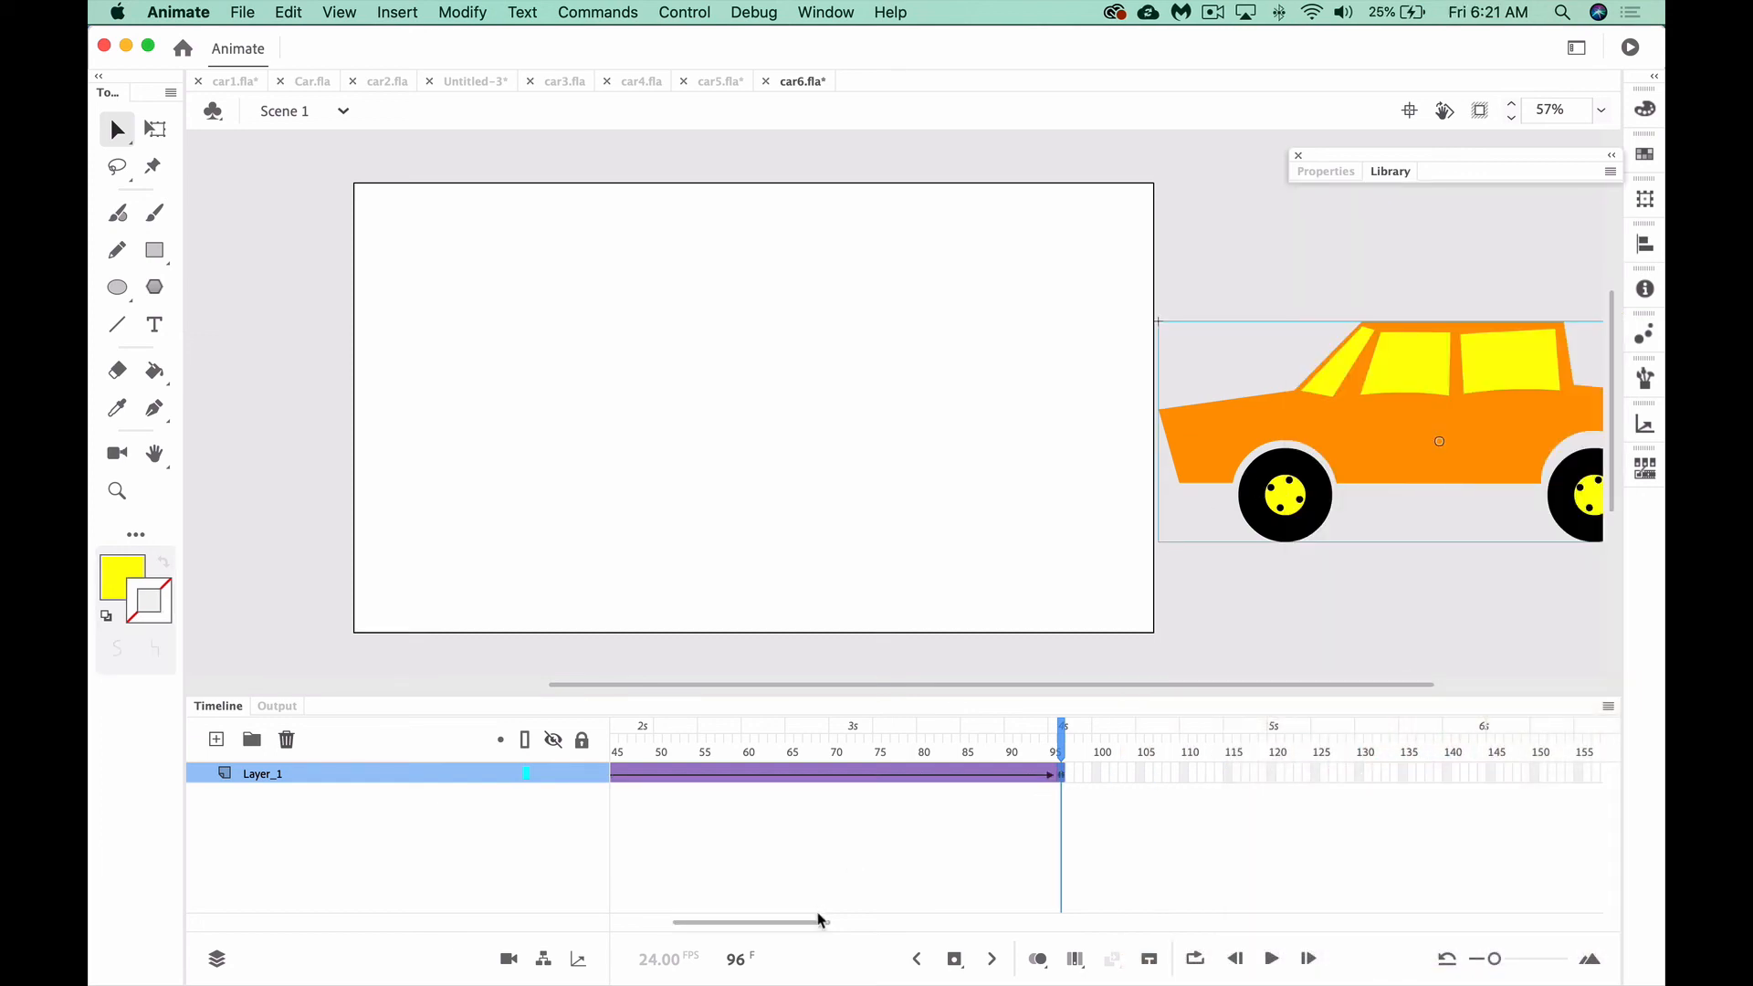
left_click_drag(819, 919, 712, 925)
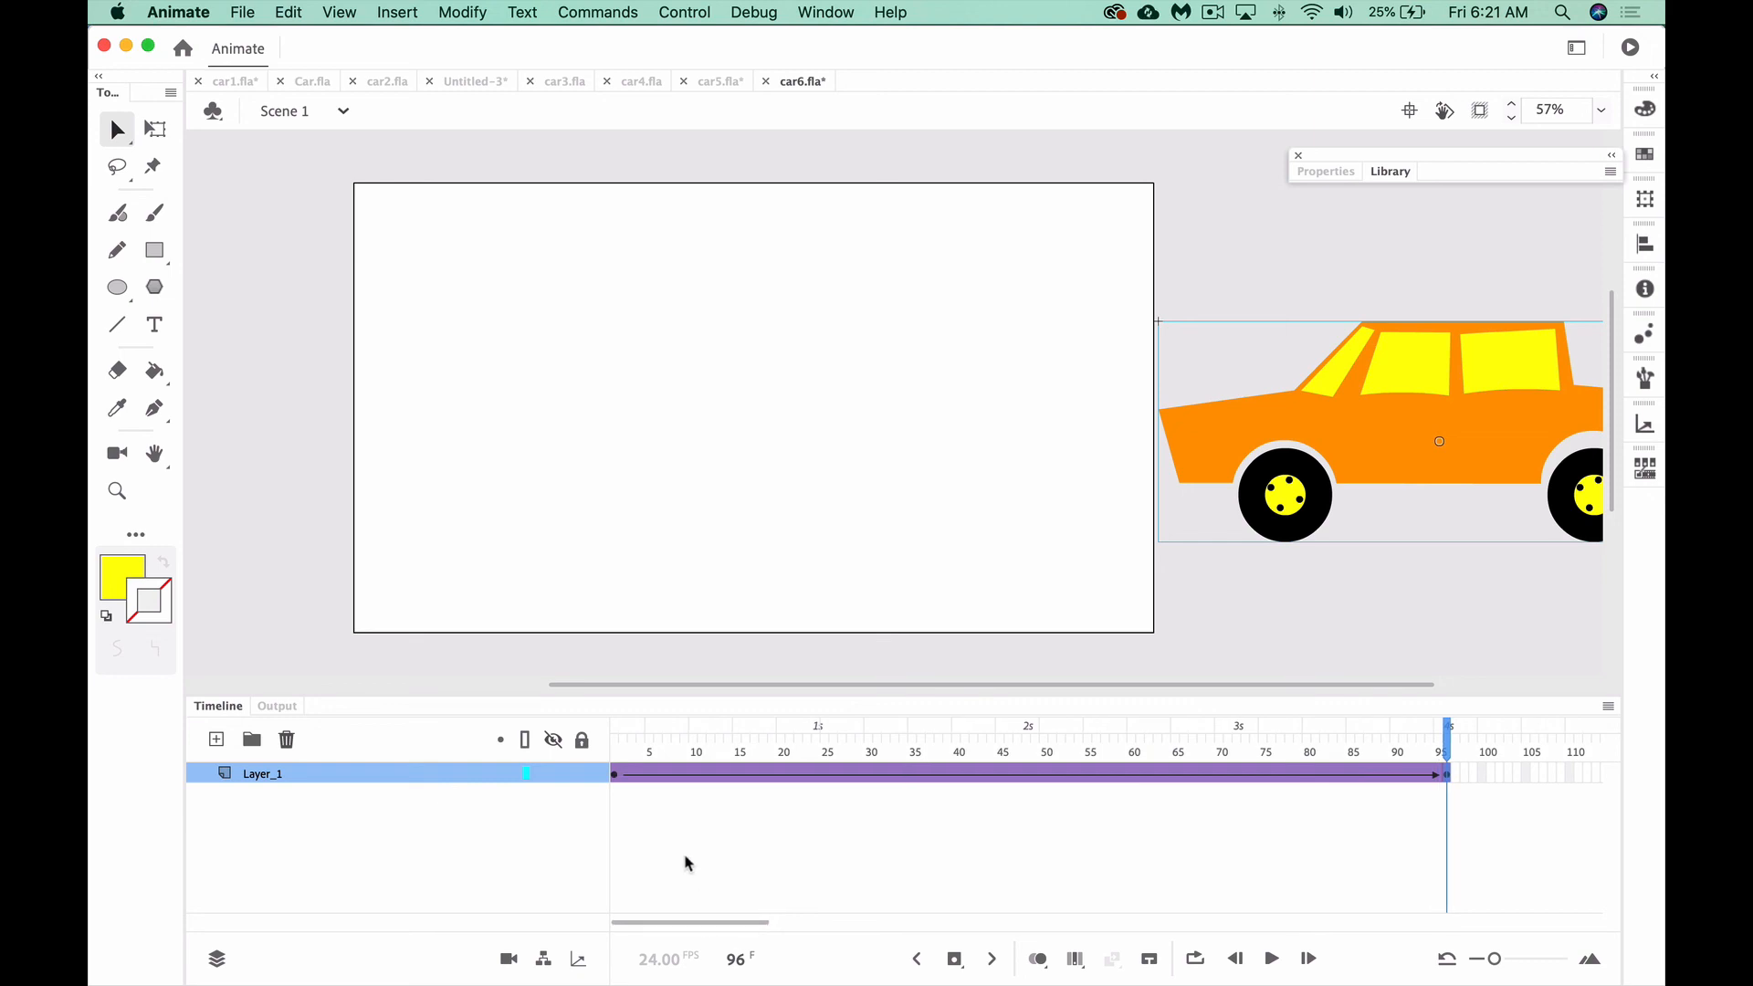
left_click(615, 754)
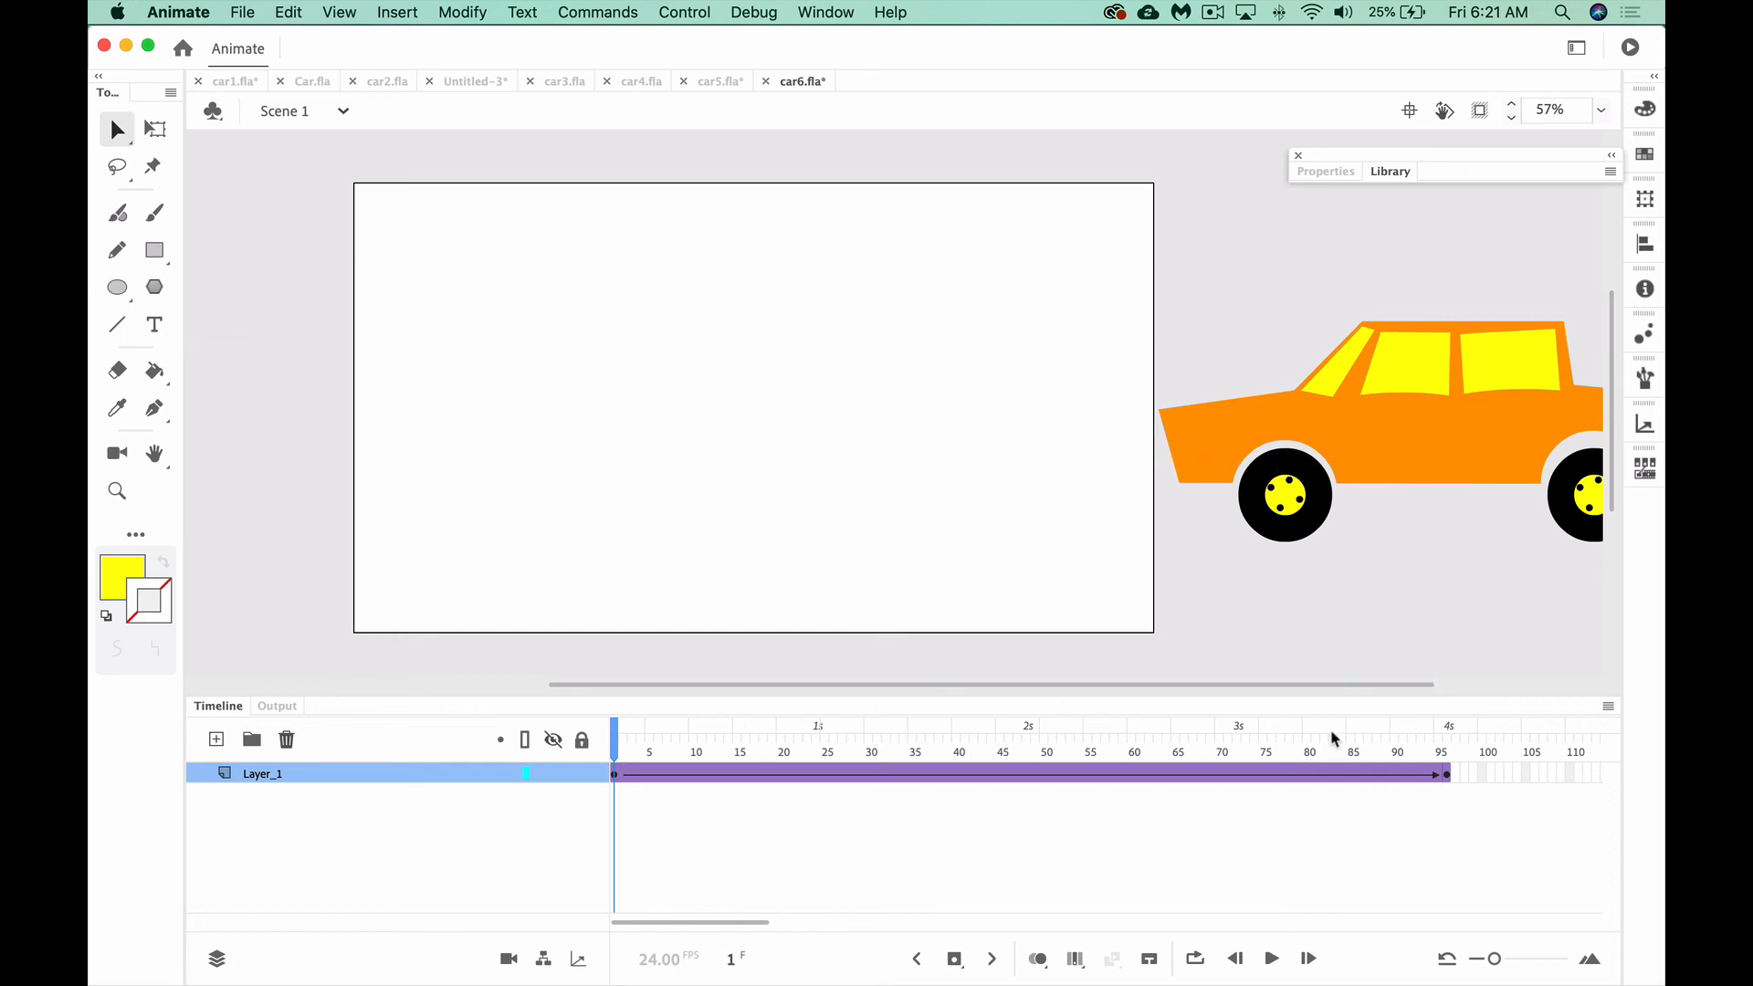
left_click(1446, 775)
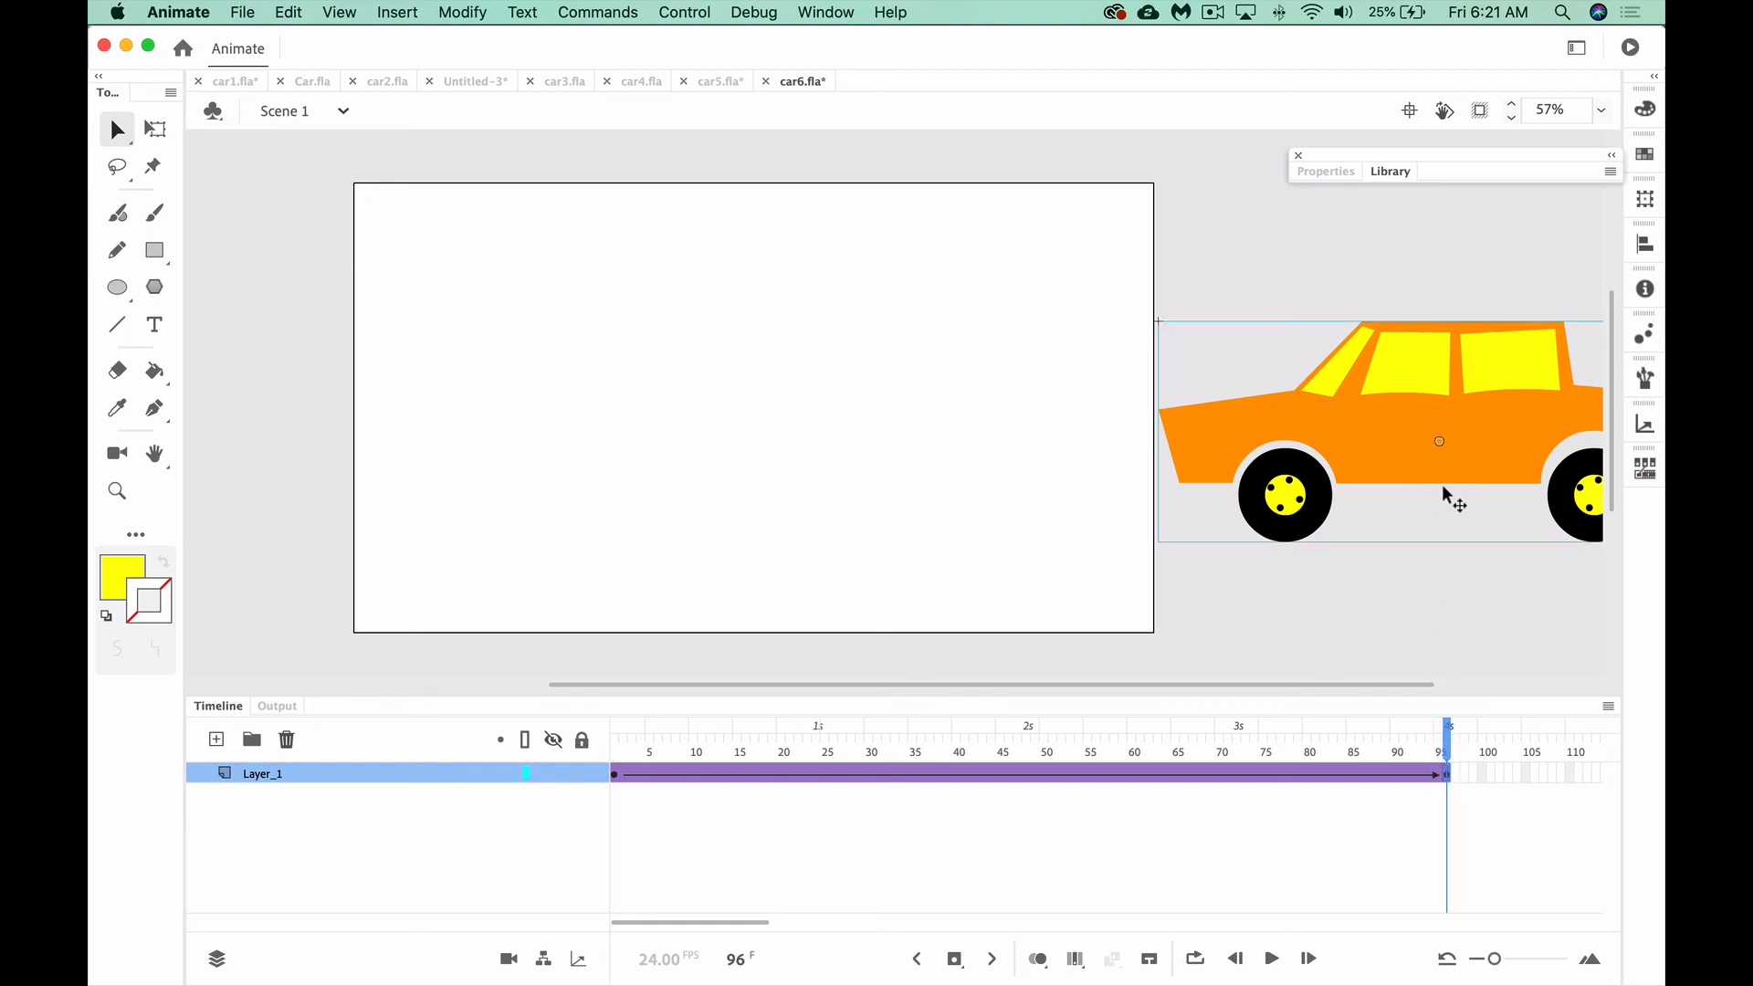
left_click_drag(1488, 445, 1274, 457)
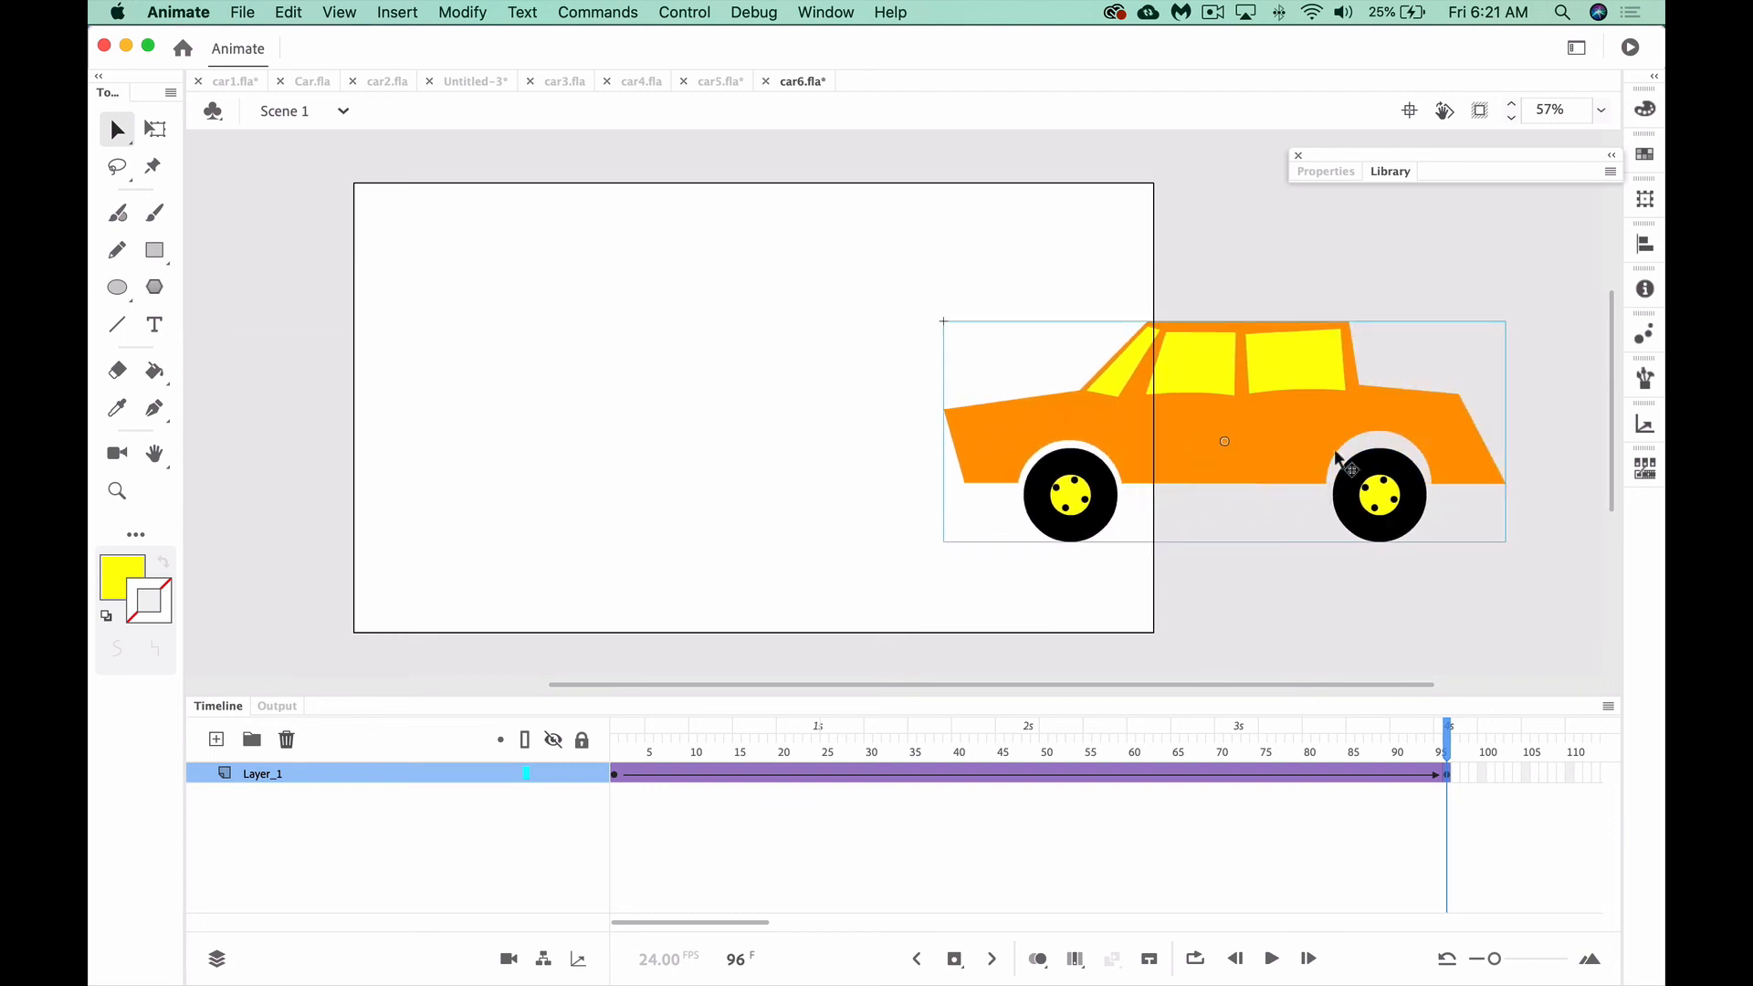
left_click_drag(1429, 440, 327, 468)
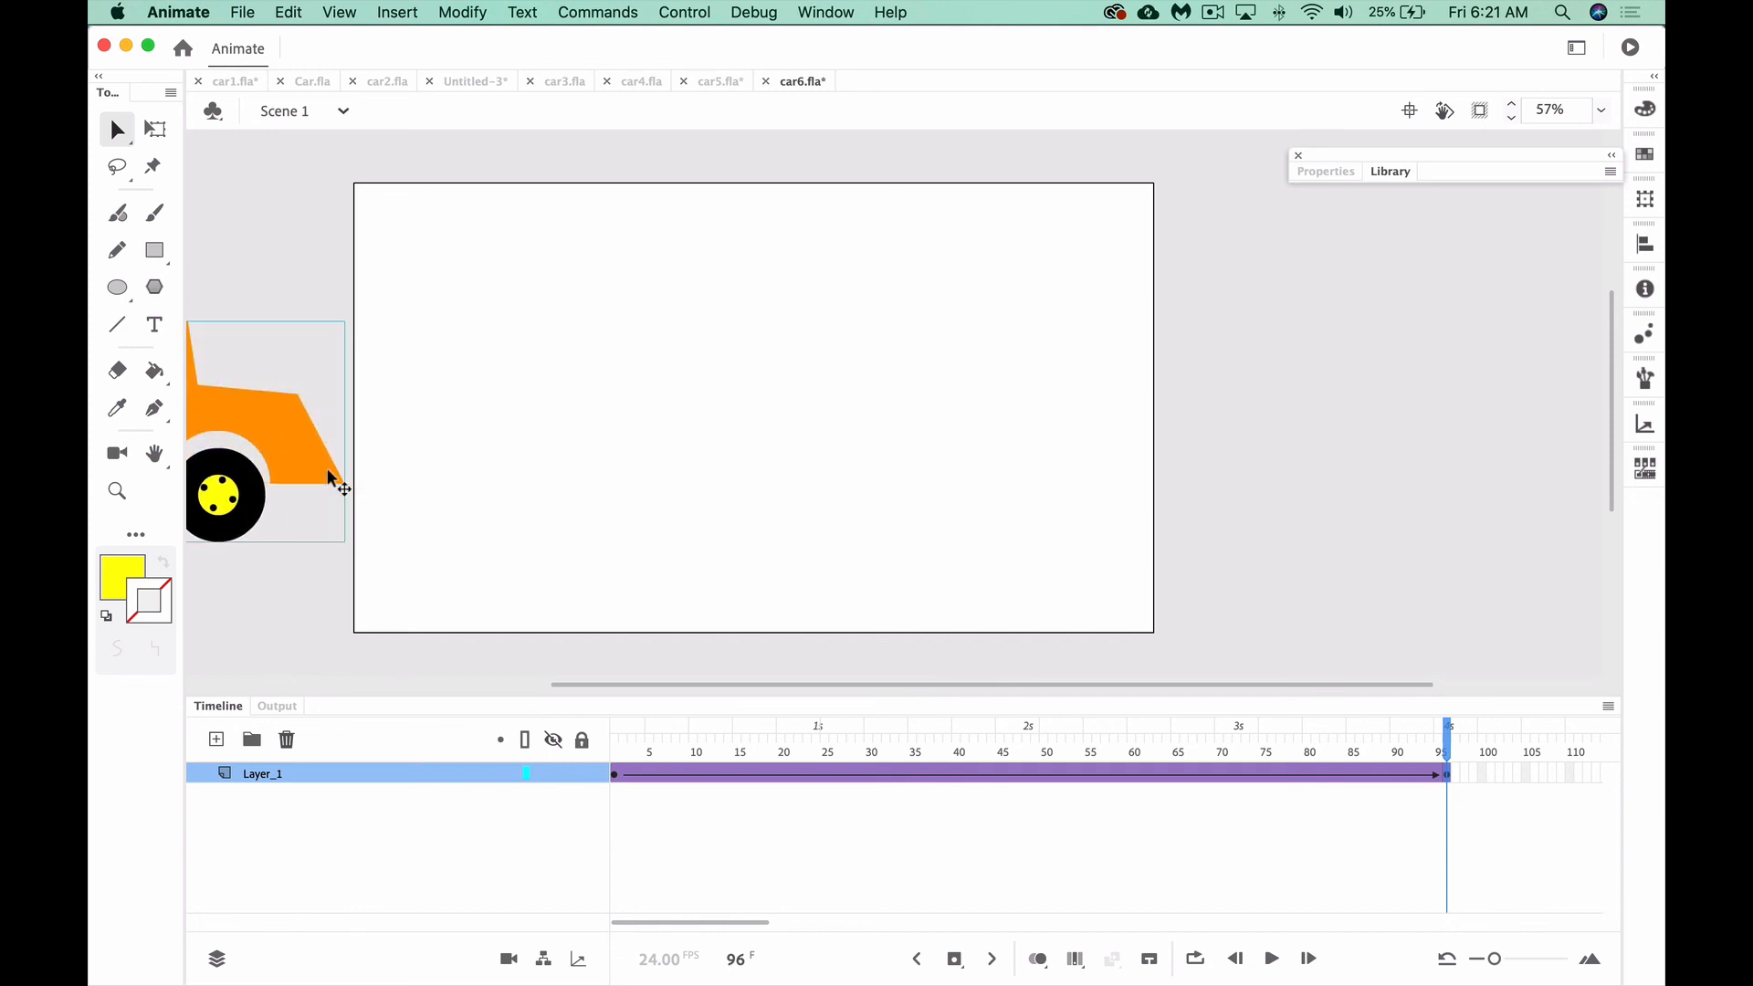
Play the car tween from frame 1, test the movie, and close the preview window
left_click(617, 755)
key("Return")
key("super+Return")
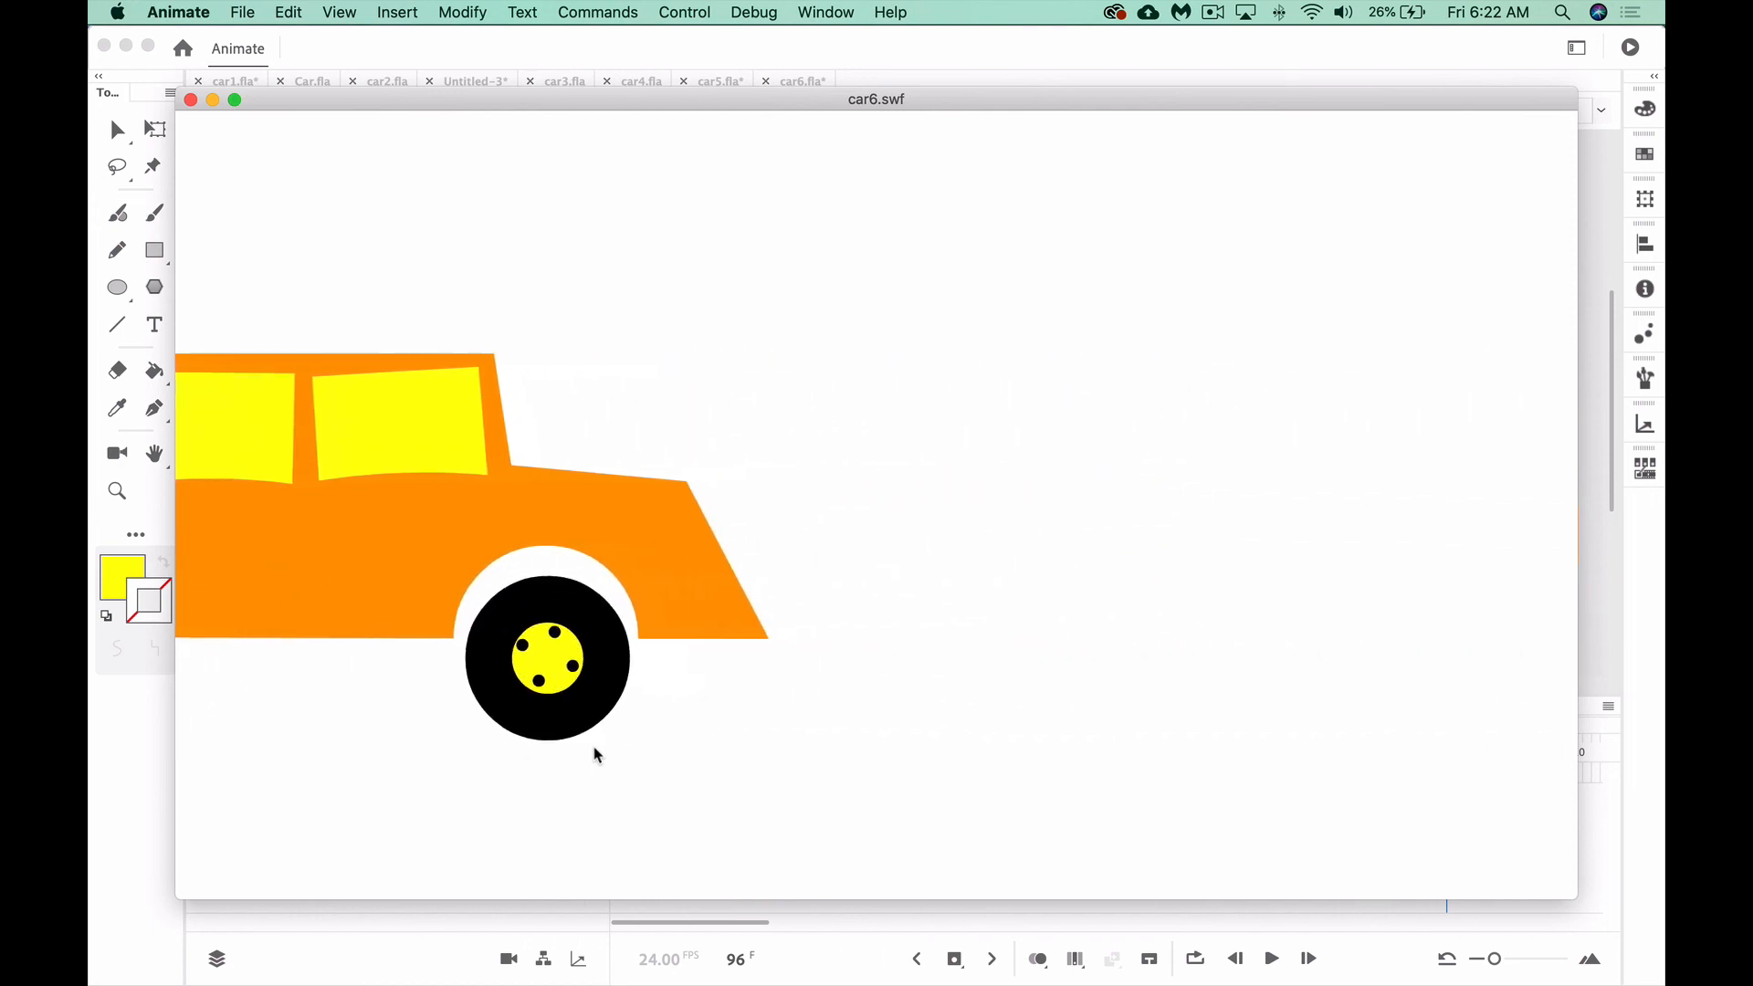
key("super+w")
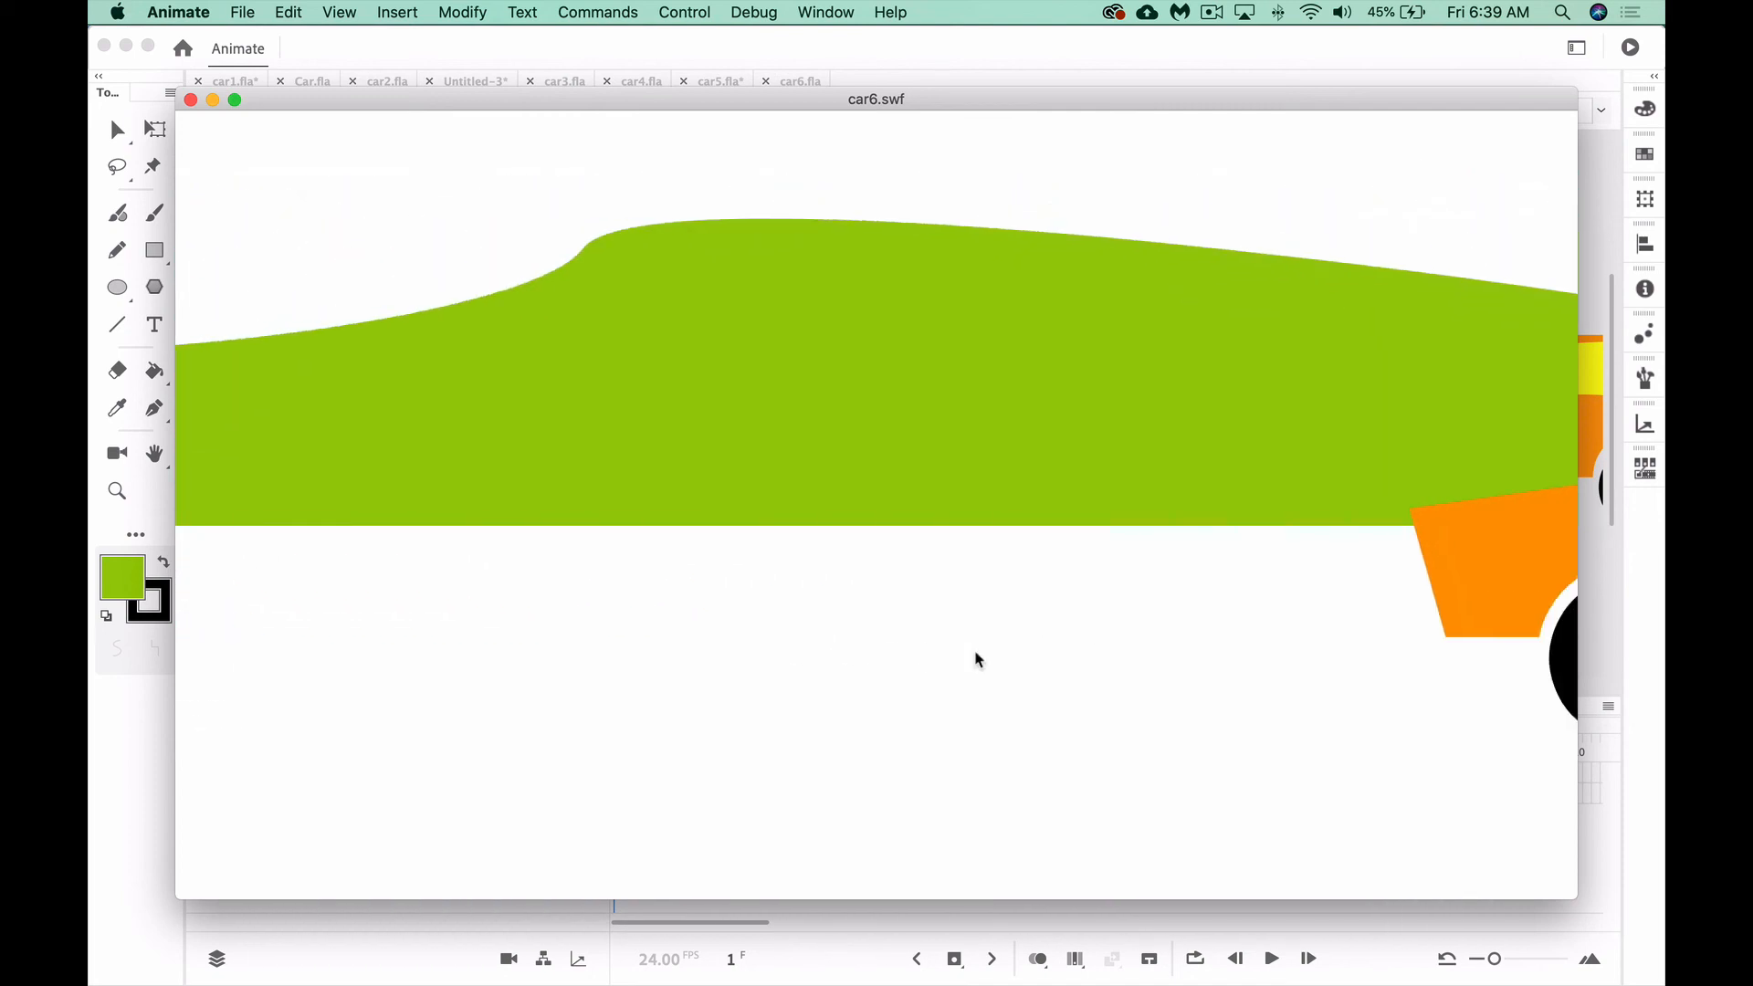
key("super+w")
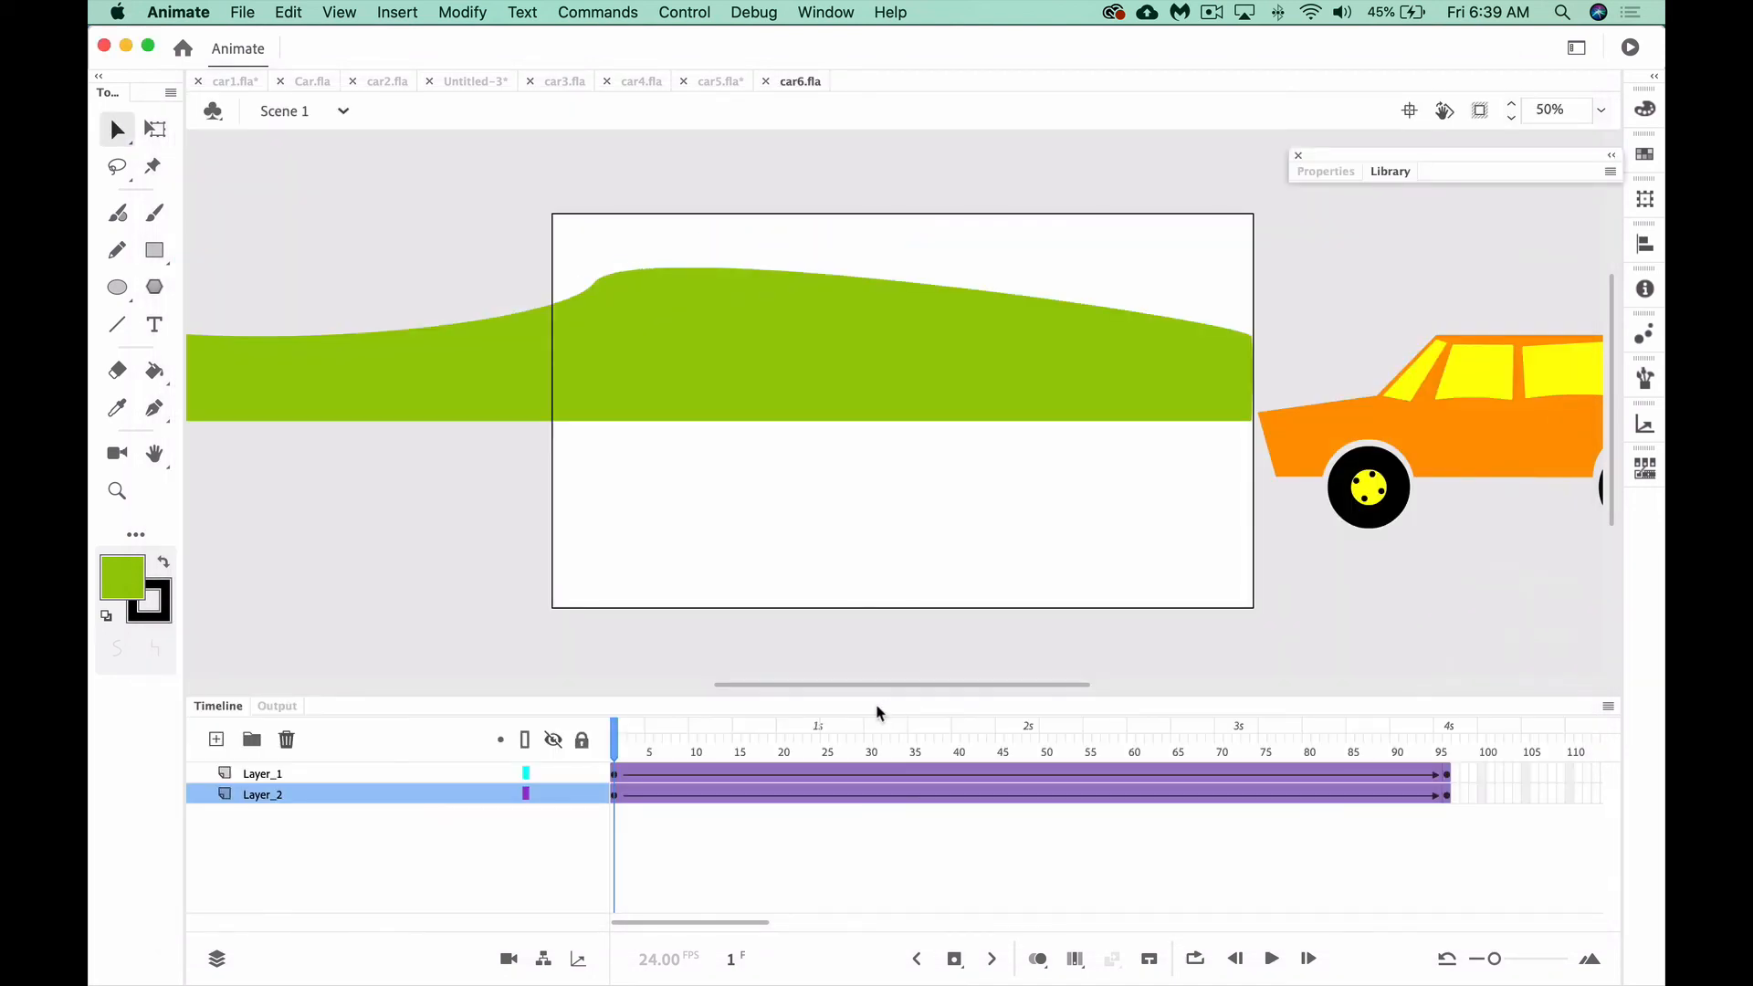
Select the landscape at frame 1 and scrub the timeline to examine how it moves with the car
left_click(616, 794)
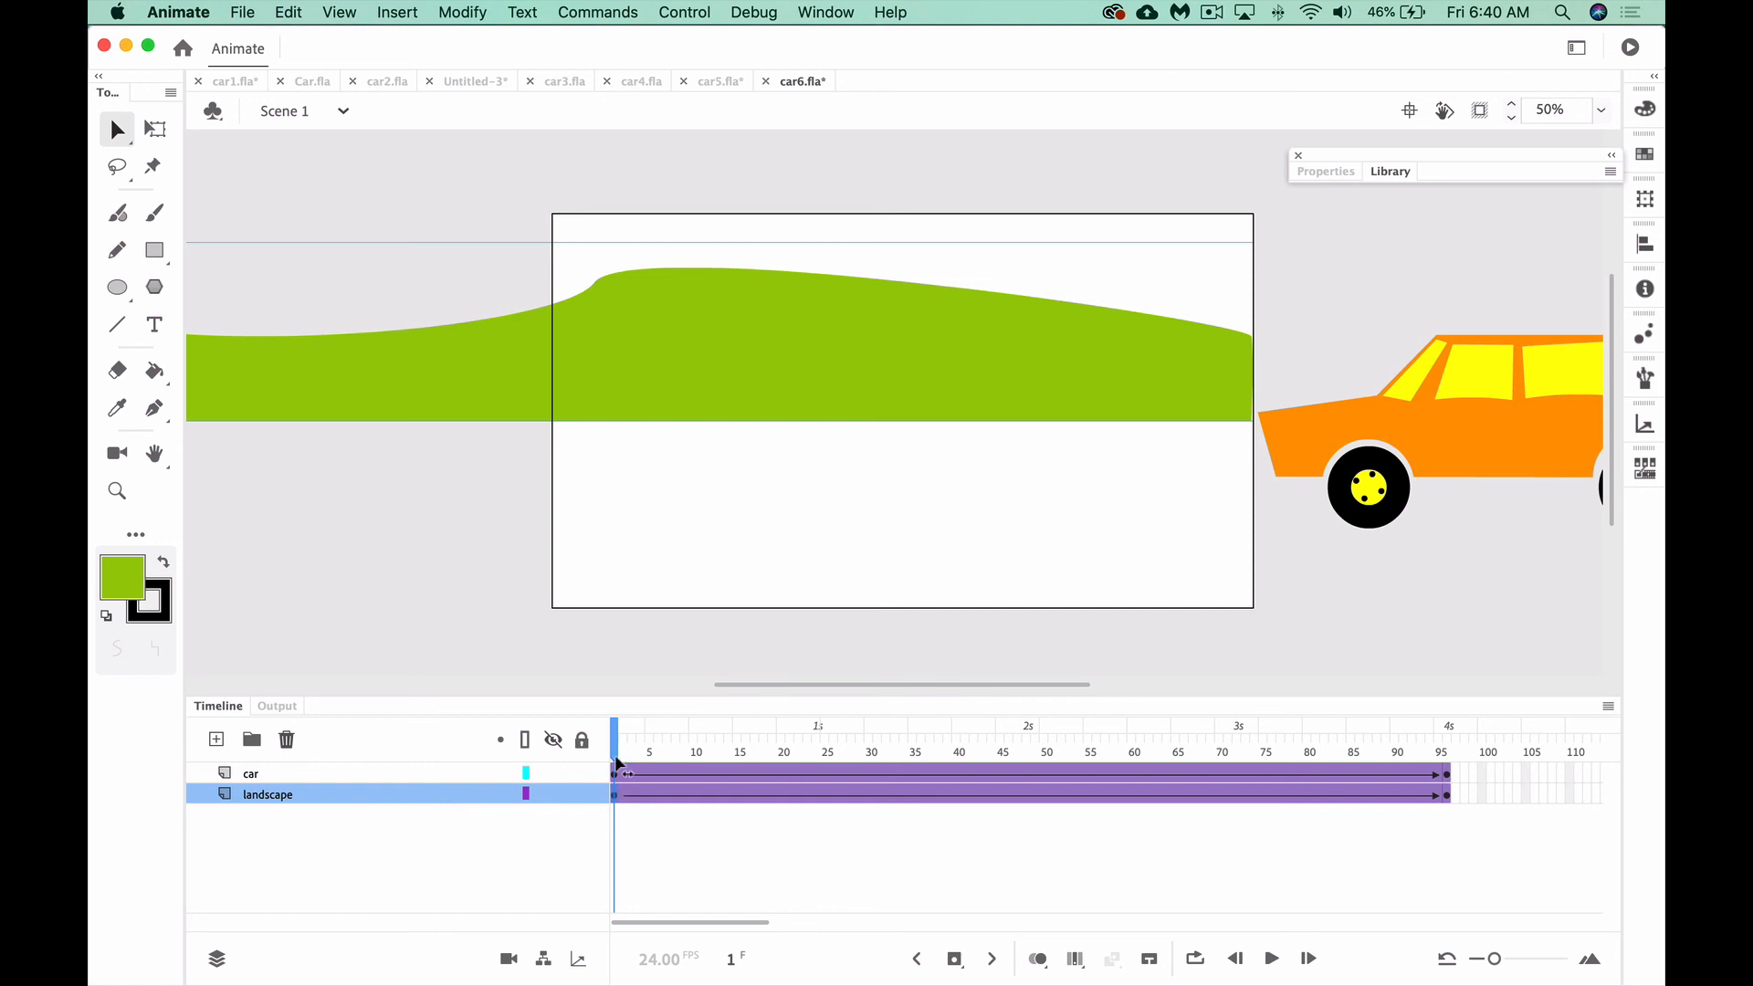
key("super+minus")
key("super+minus")
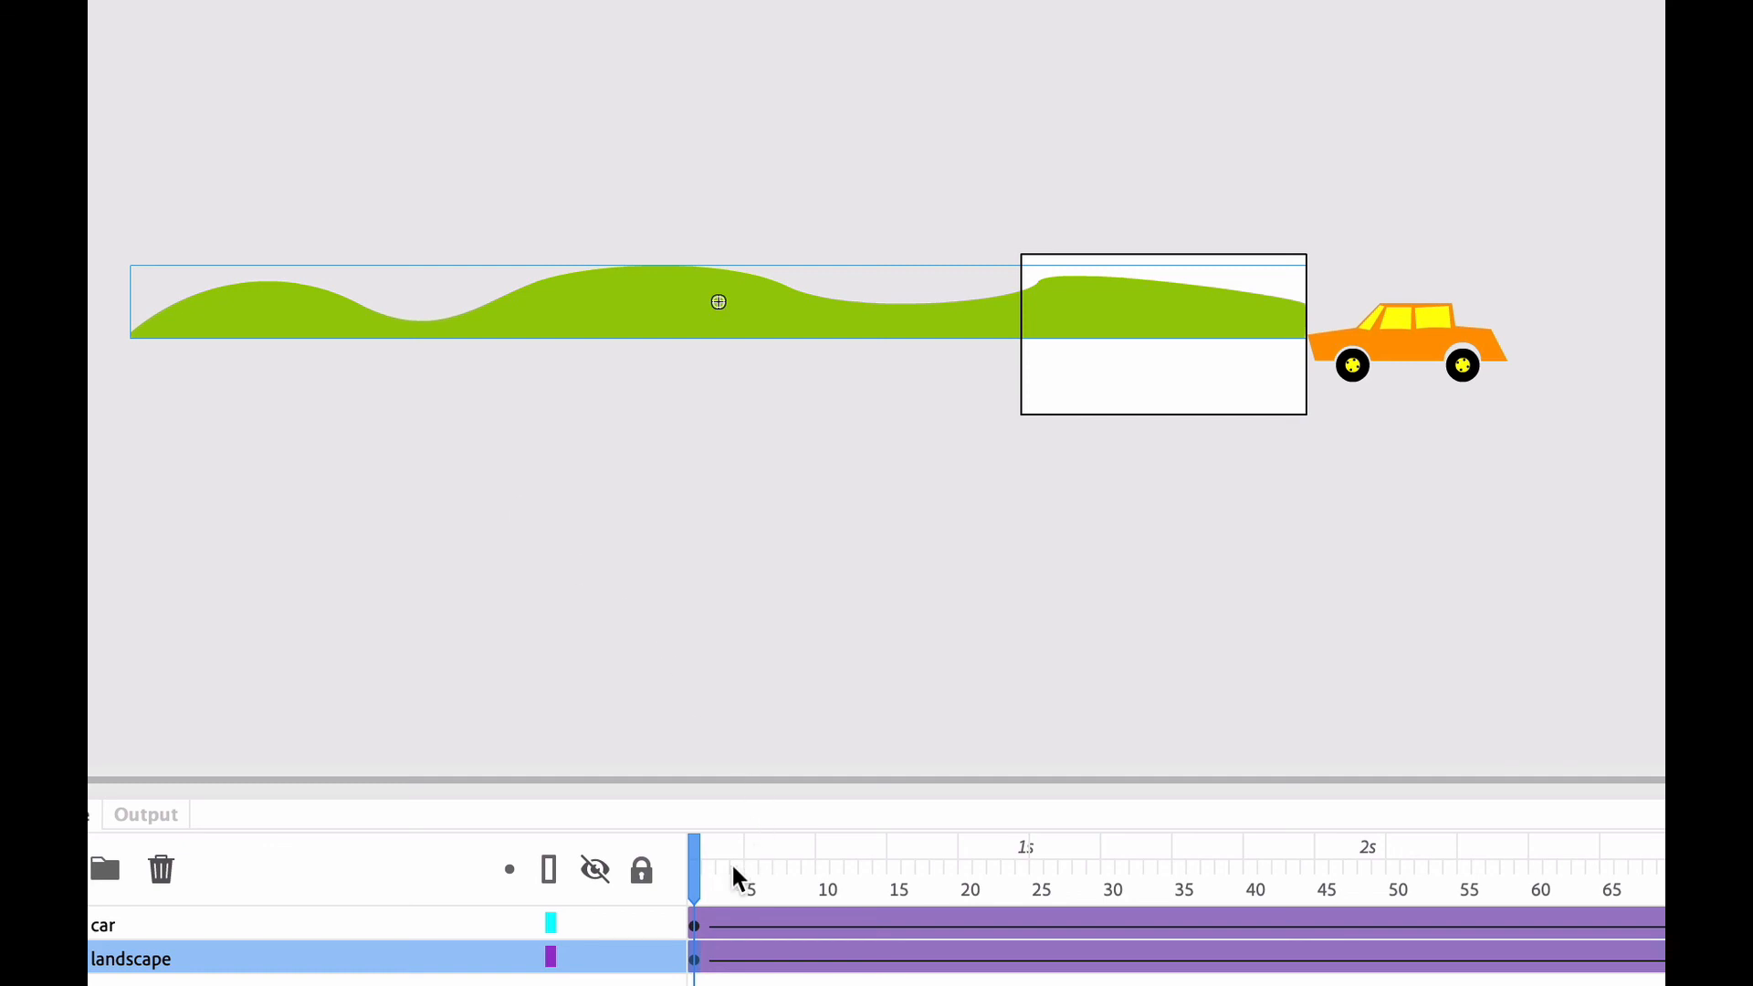
left_click_drag(693, 882, 617, 895)
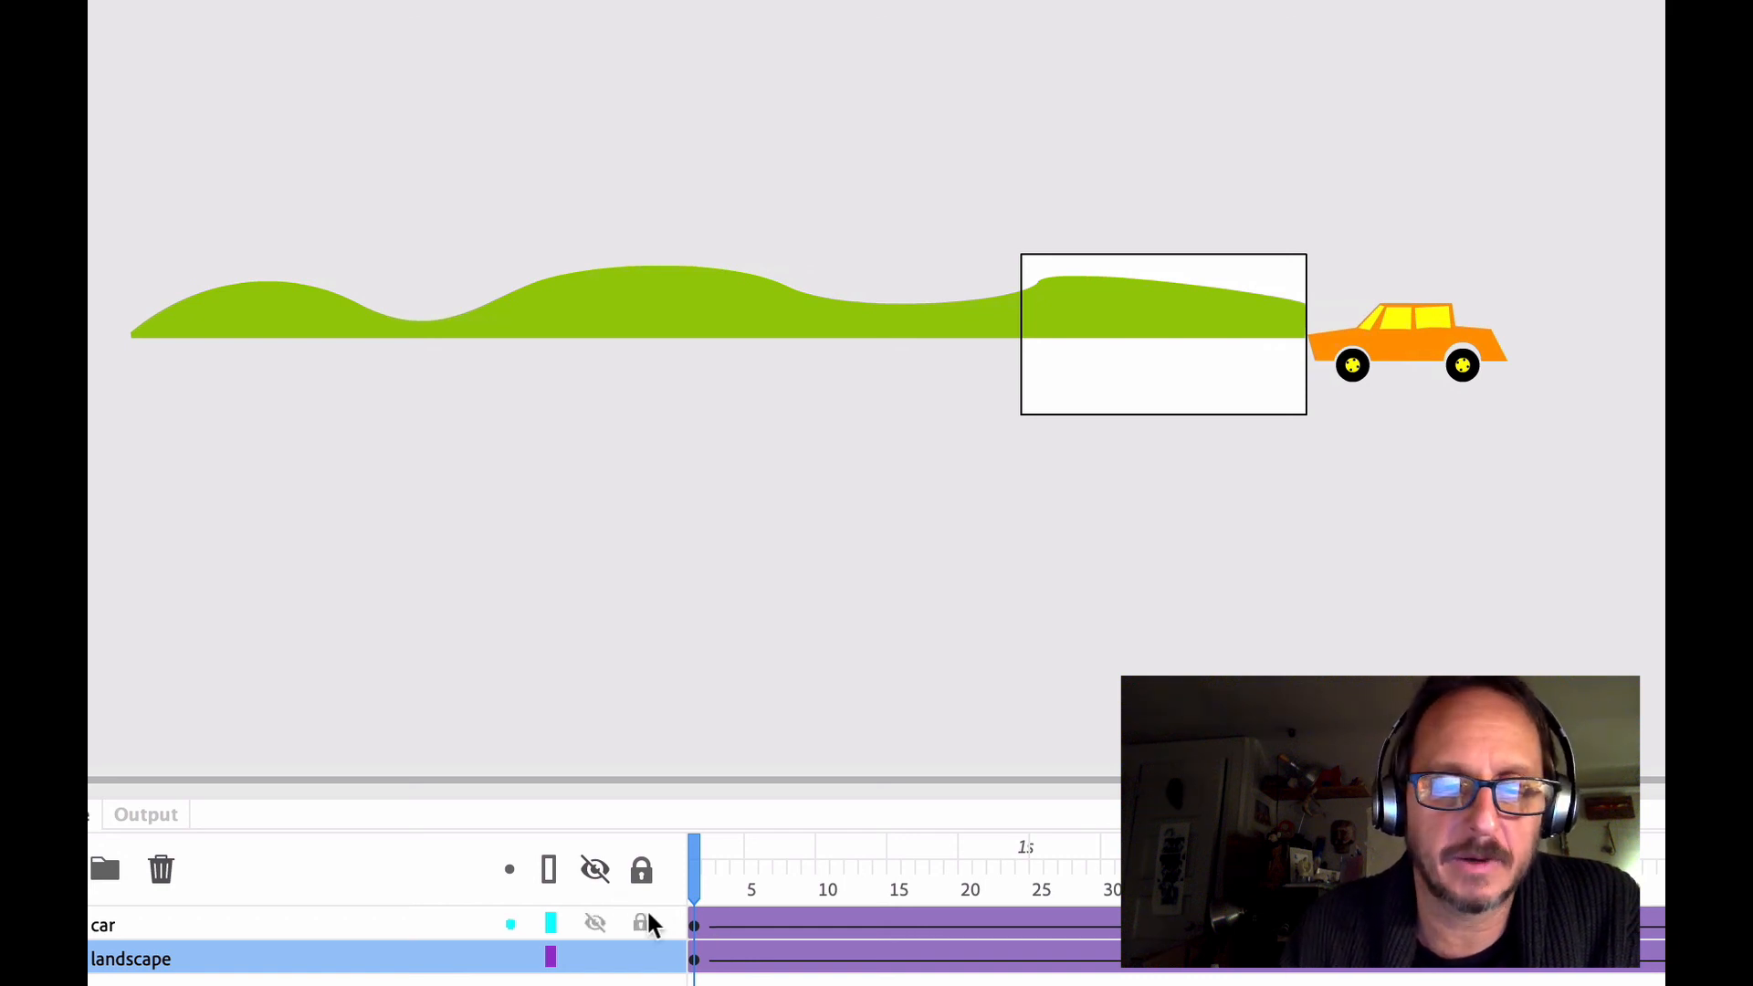
Hide the car layer and scrub the timeline to examine the landscape's movement across the stage on its own
left_click(595, 922)
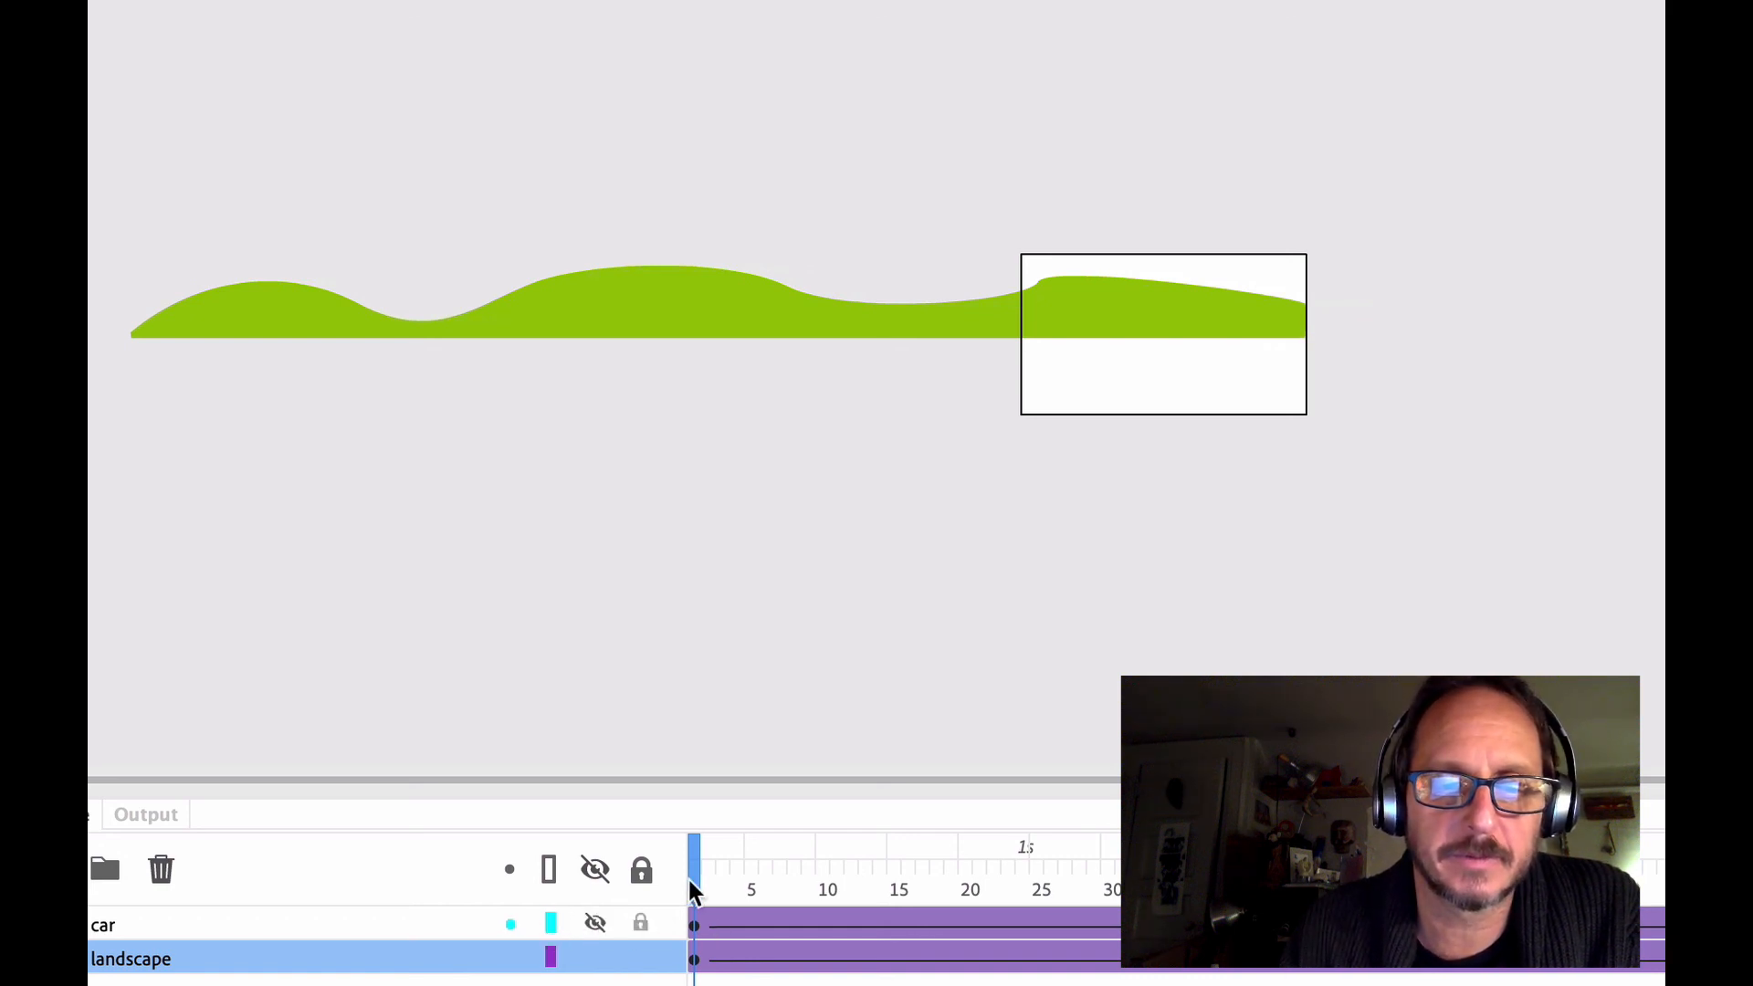
left_click_drag(696, 878, 629, 978)
left_click(1609, 301)
left_click(1609, 301)
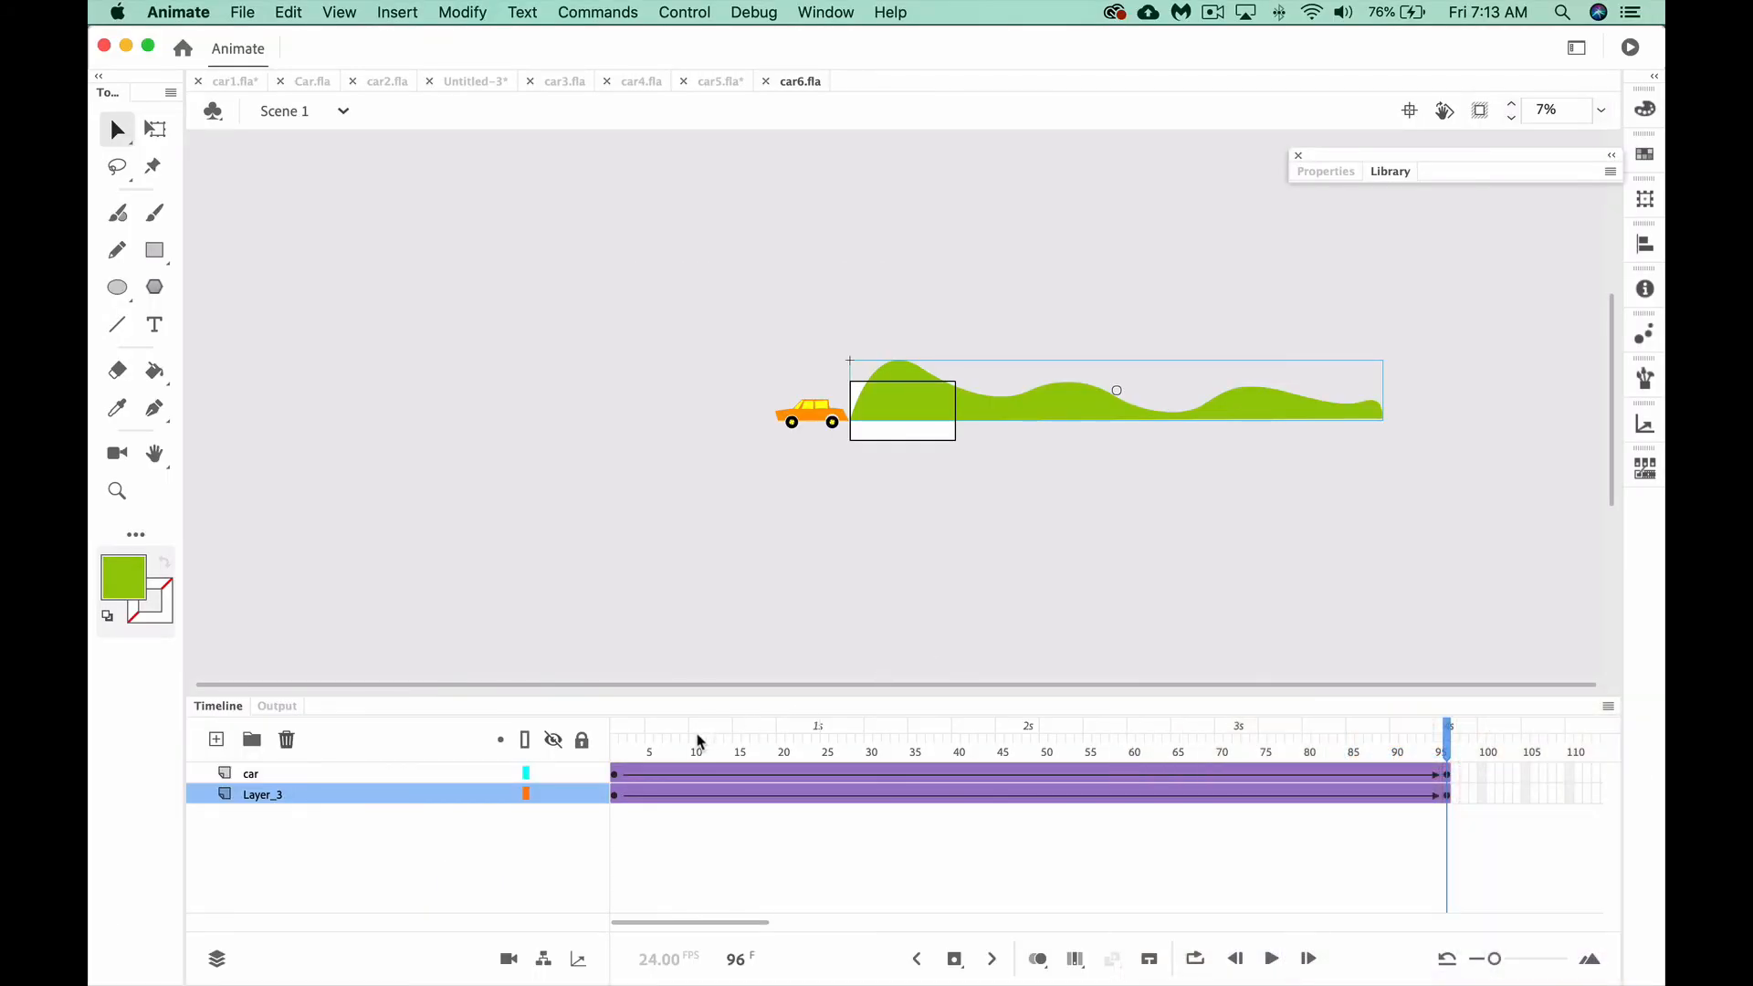
Try moving the green hills on Layer_3 slightly higher at frame 1, and undo the move
left_click(609, 762)
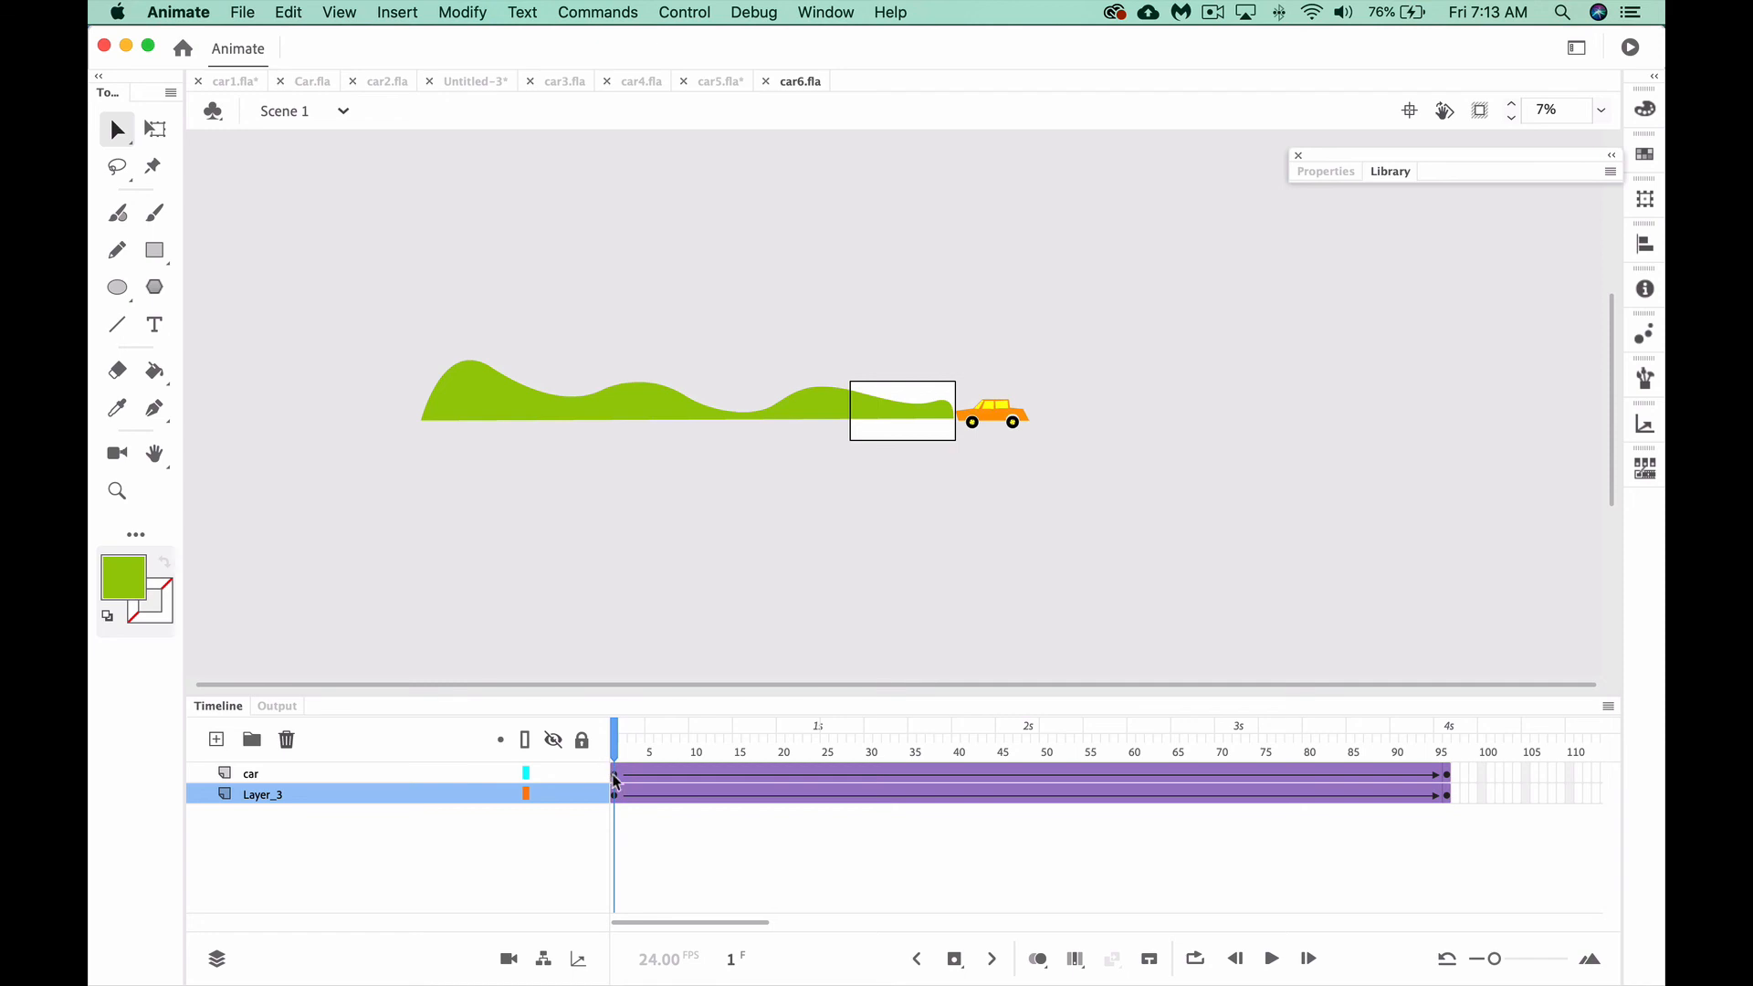
left_click(617, 793)
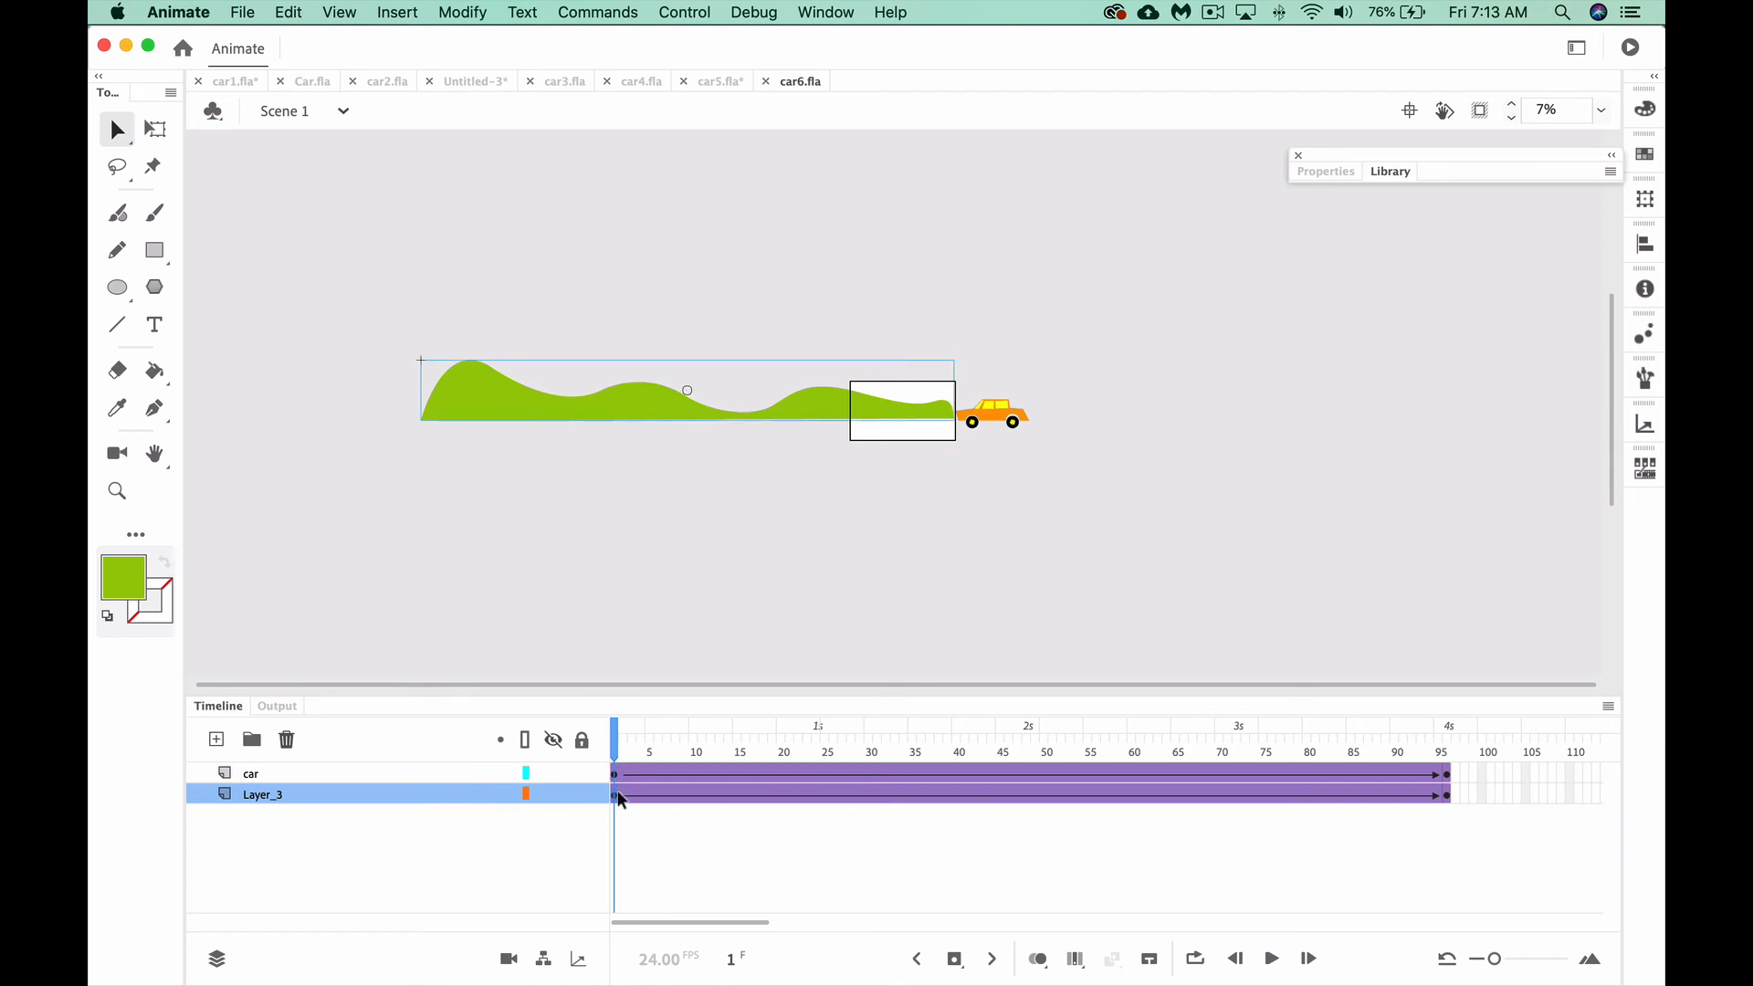
key("super+equal")
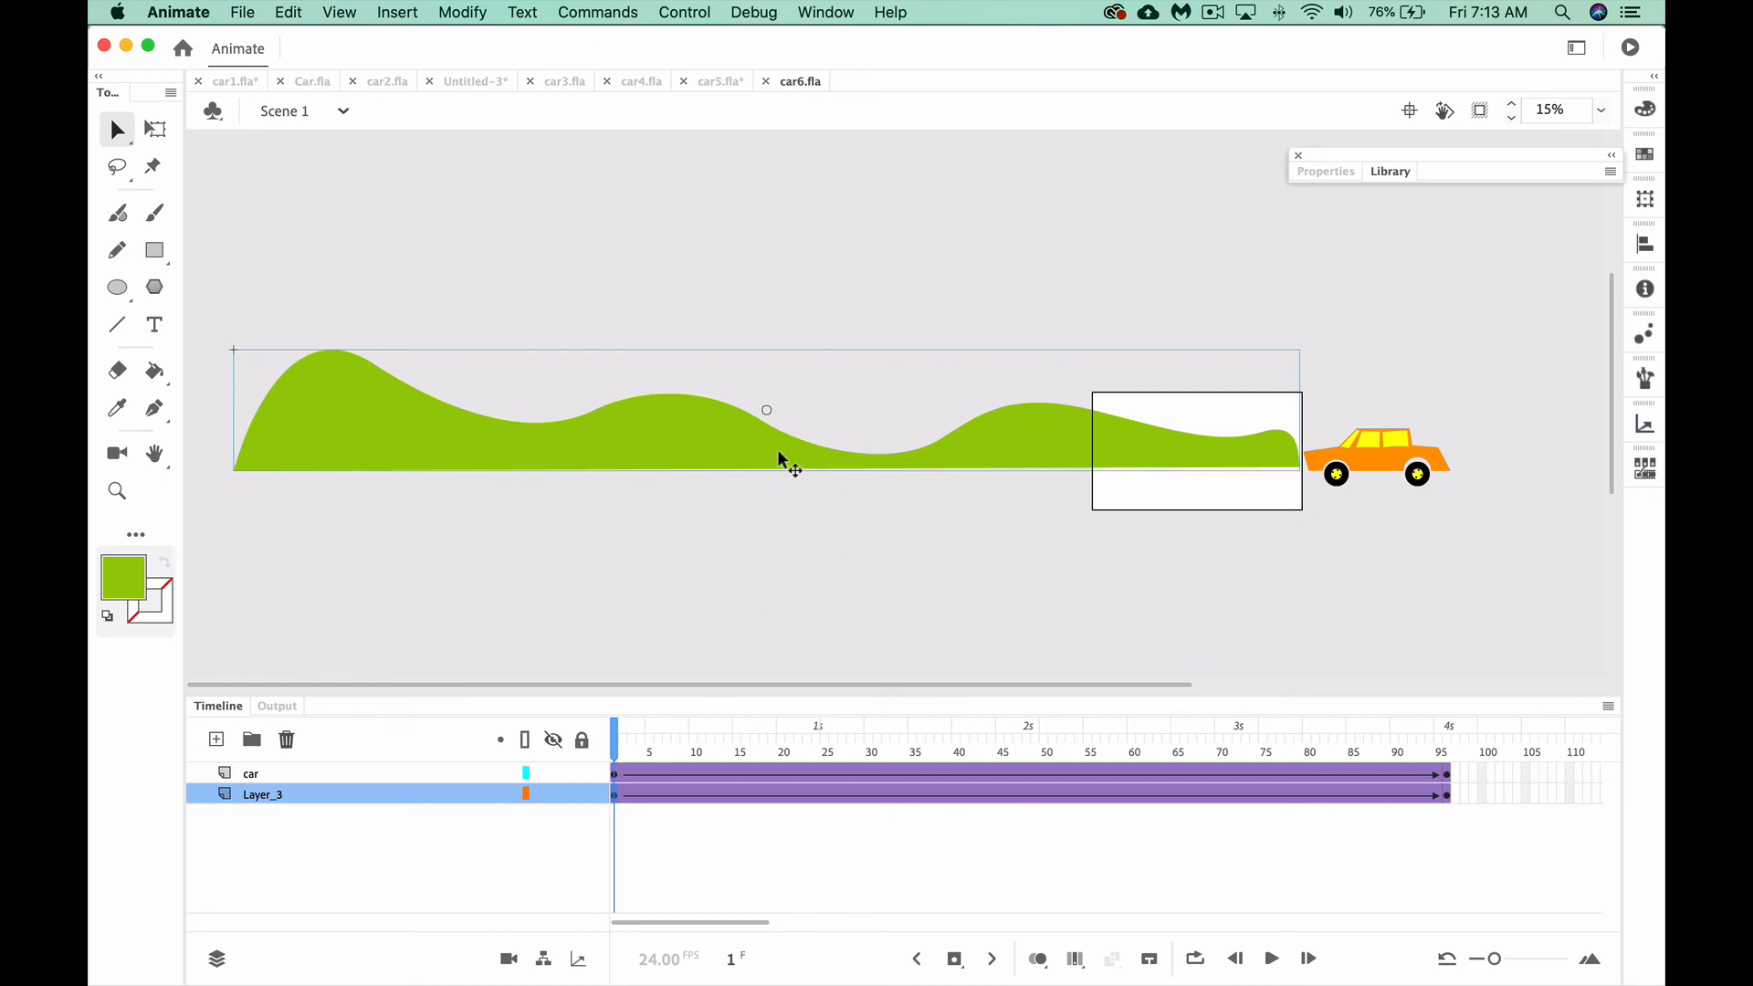
mouse_move(778, 452)
left_mouse_down()
mouse_move(857, 375)
mouse_move(791, 425)
left_mouse_up()
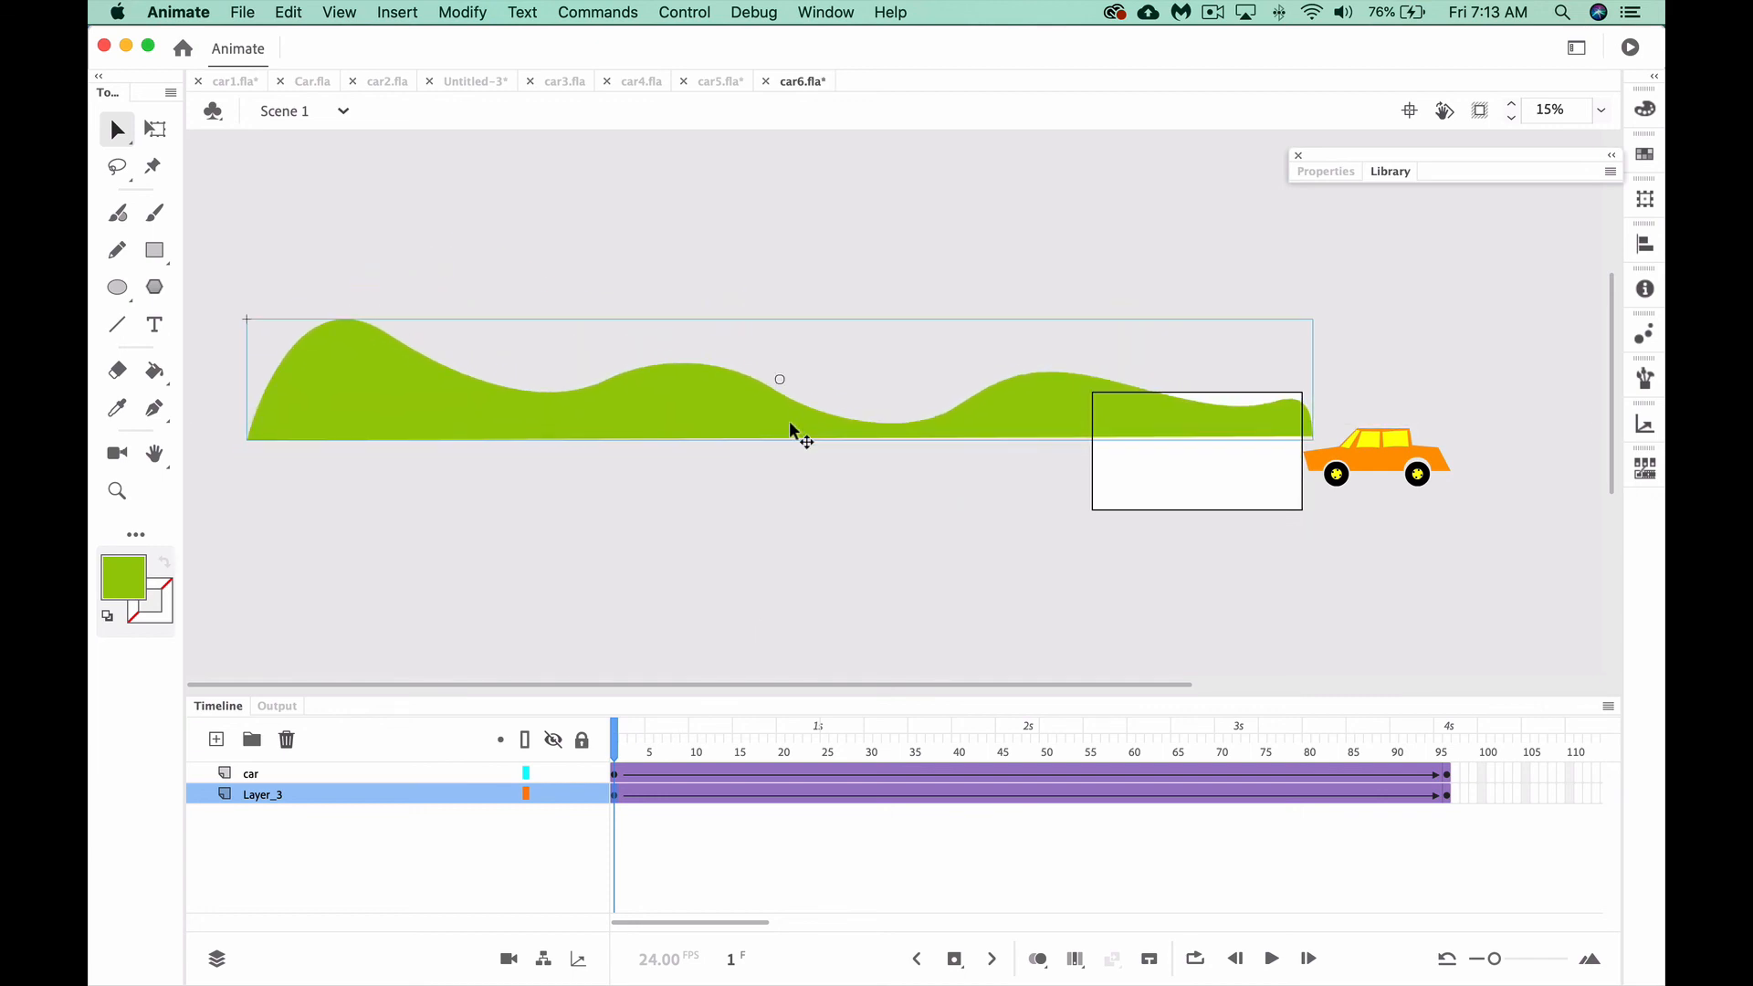
key("super+z")
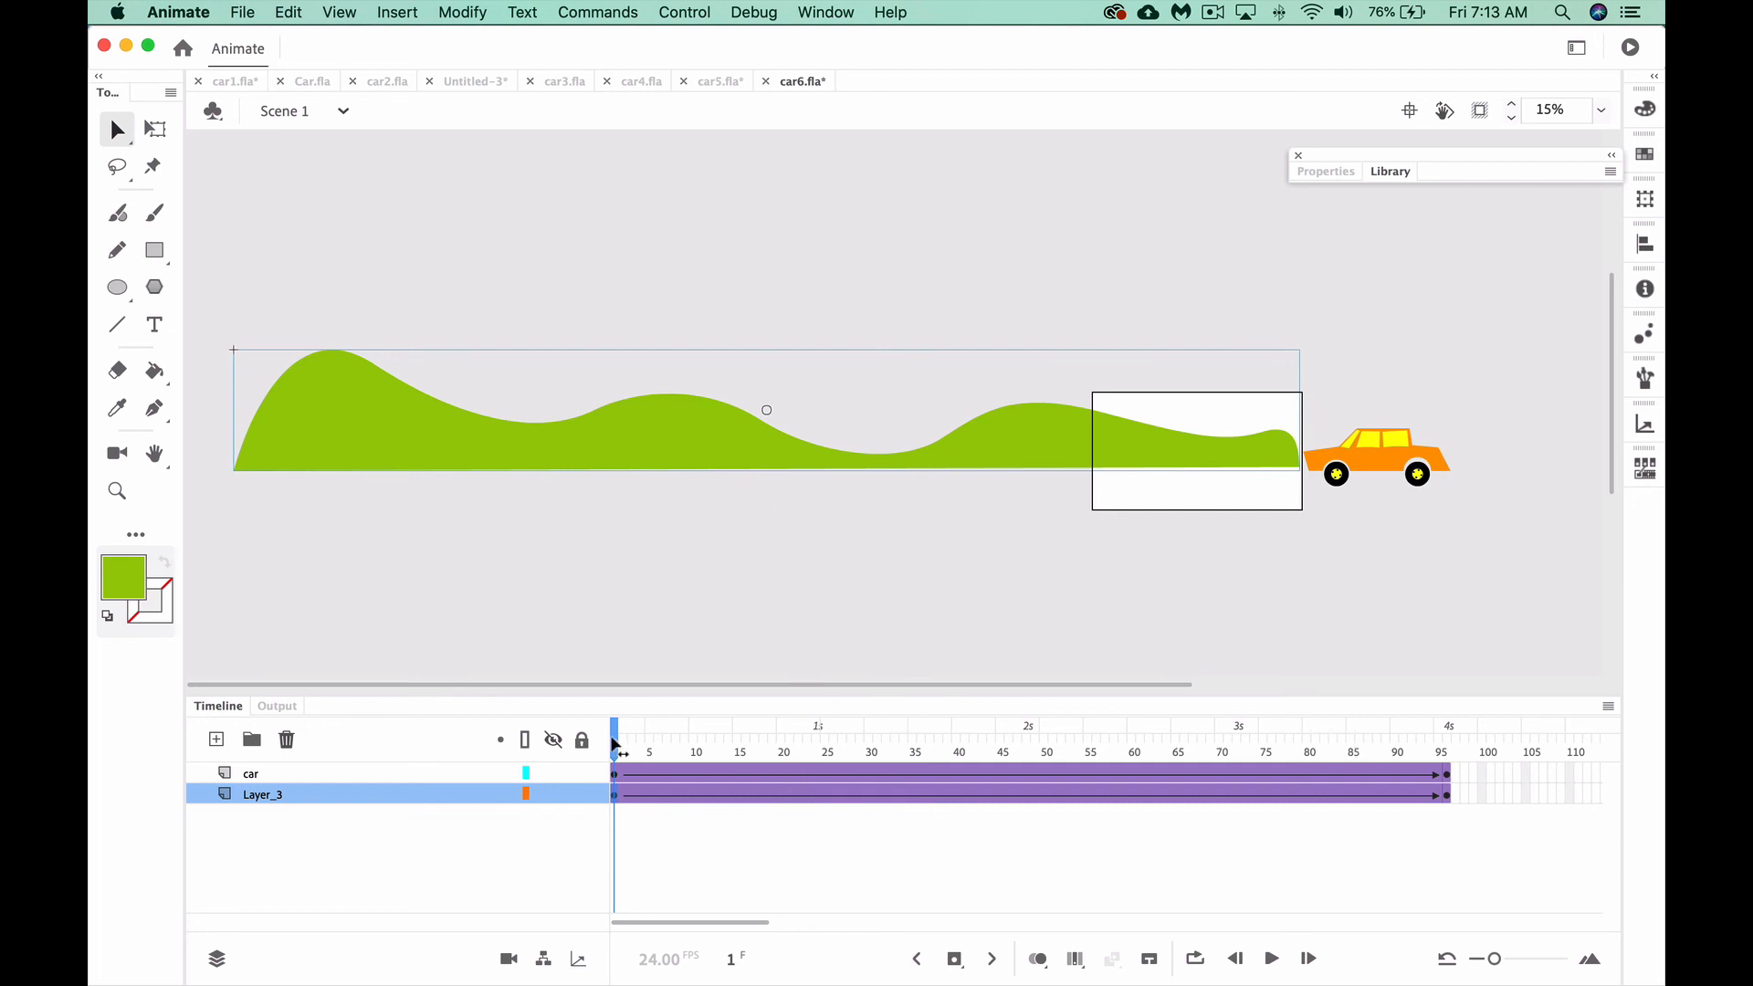
Scrub between frames 1 and 96 to preview the hills and car moving in opposite directions, stopping at frame 37
left_click_drag(617, 741, 1454, 694)
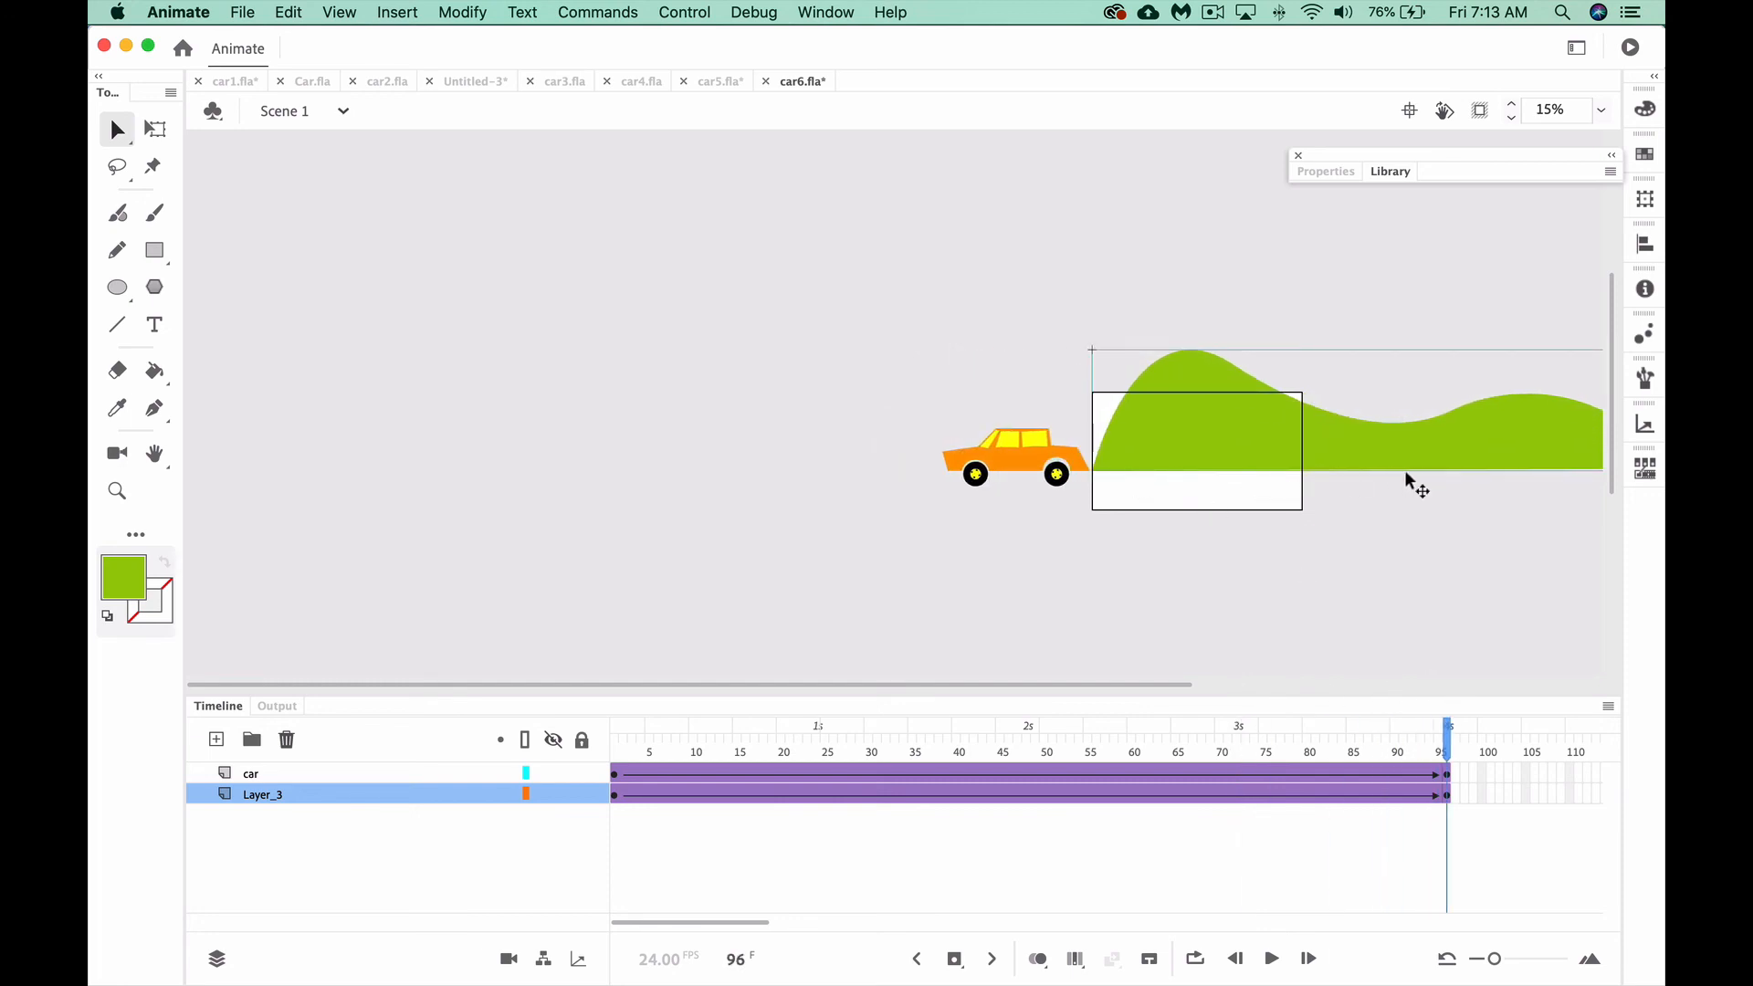
left_click(627, 744)
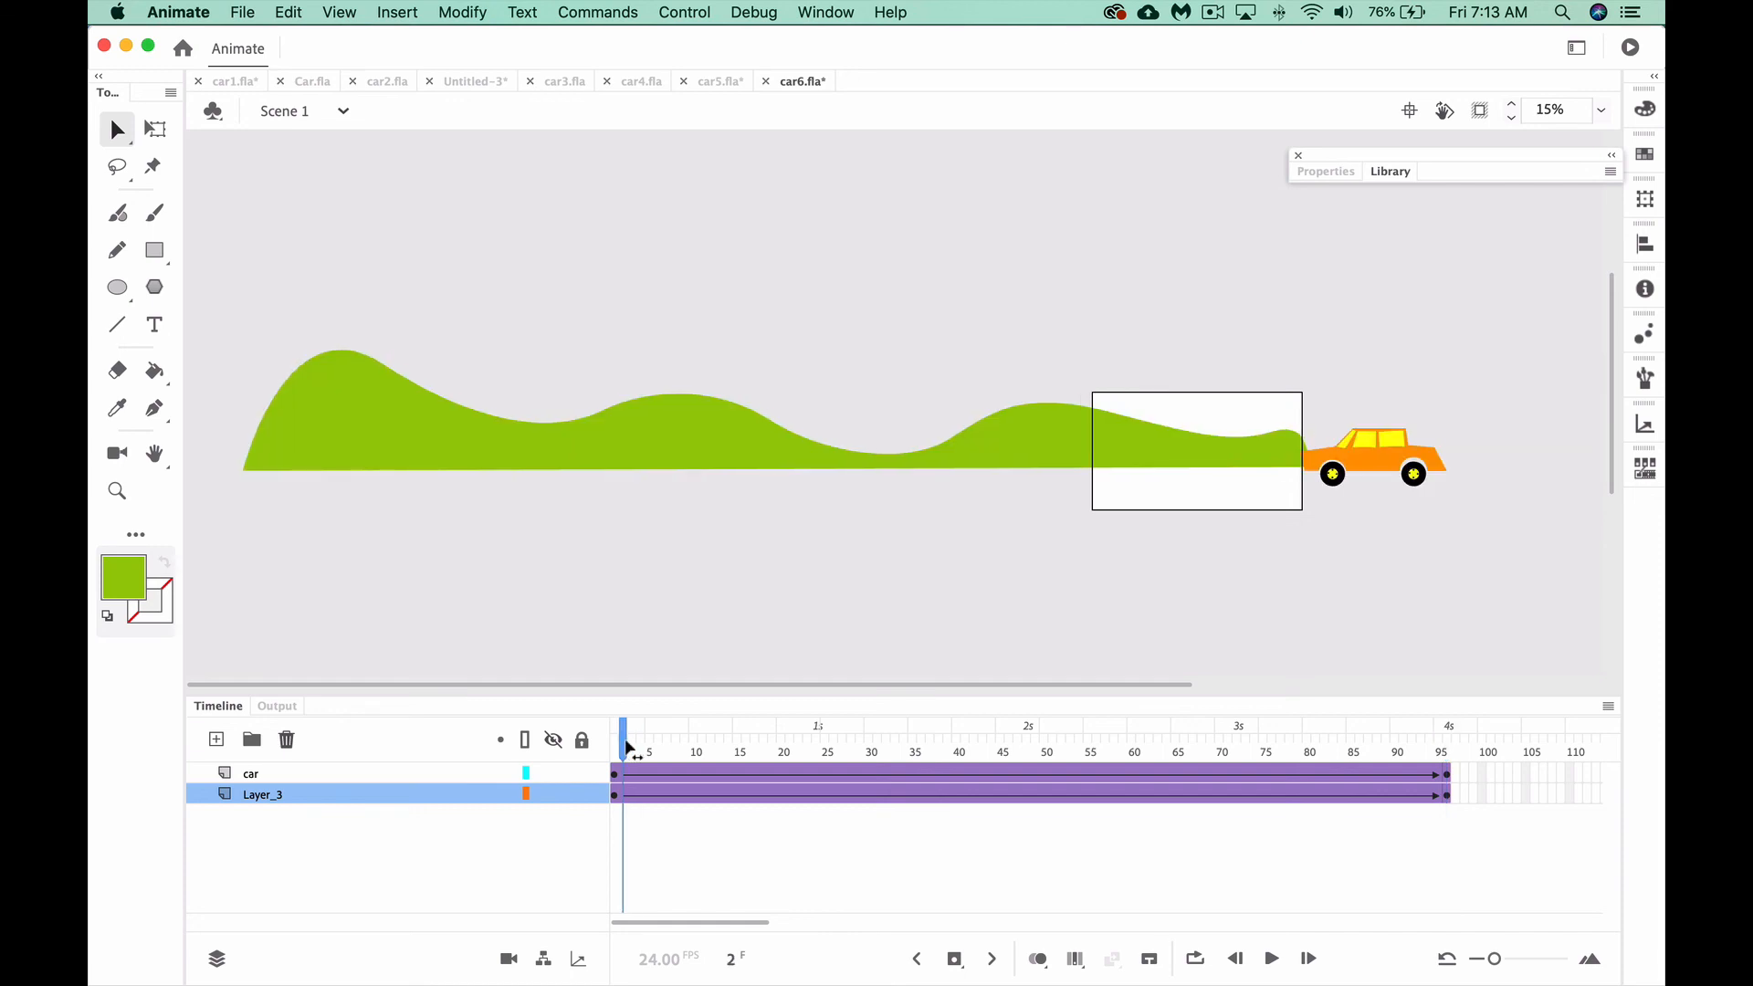
left_click_drag(626, 747, 933, 732)
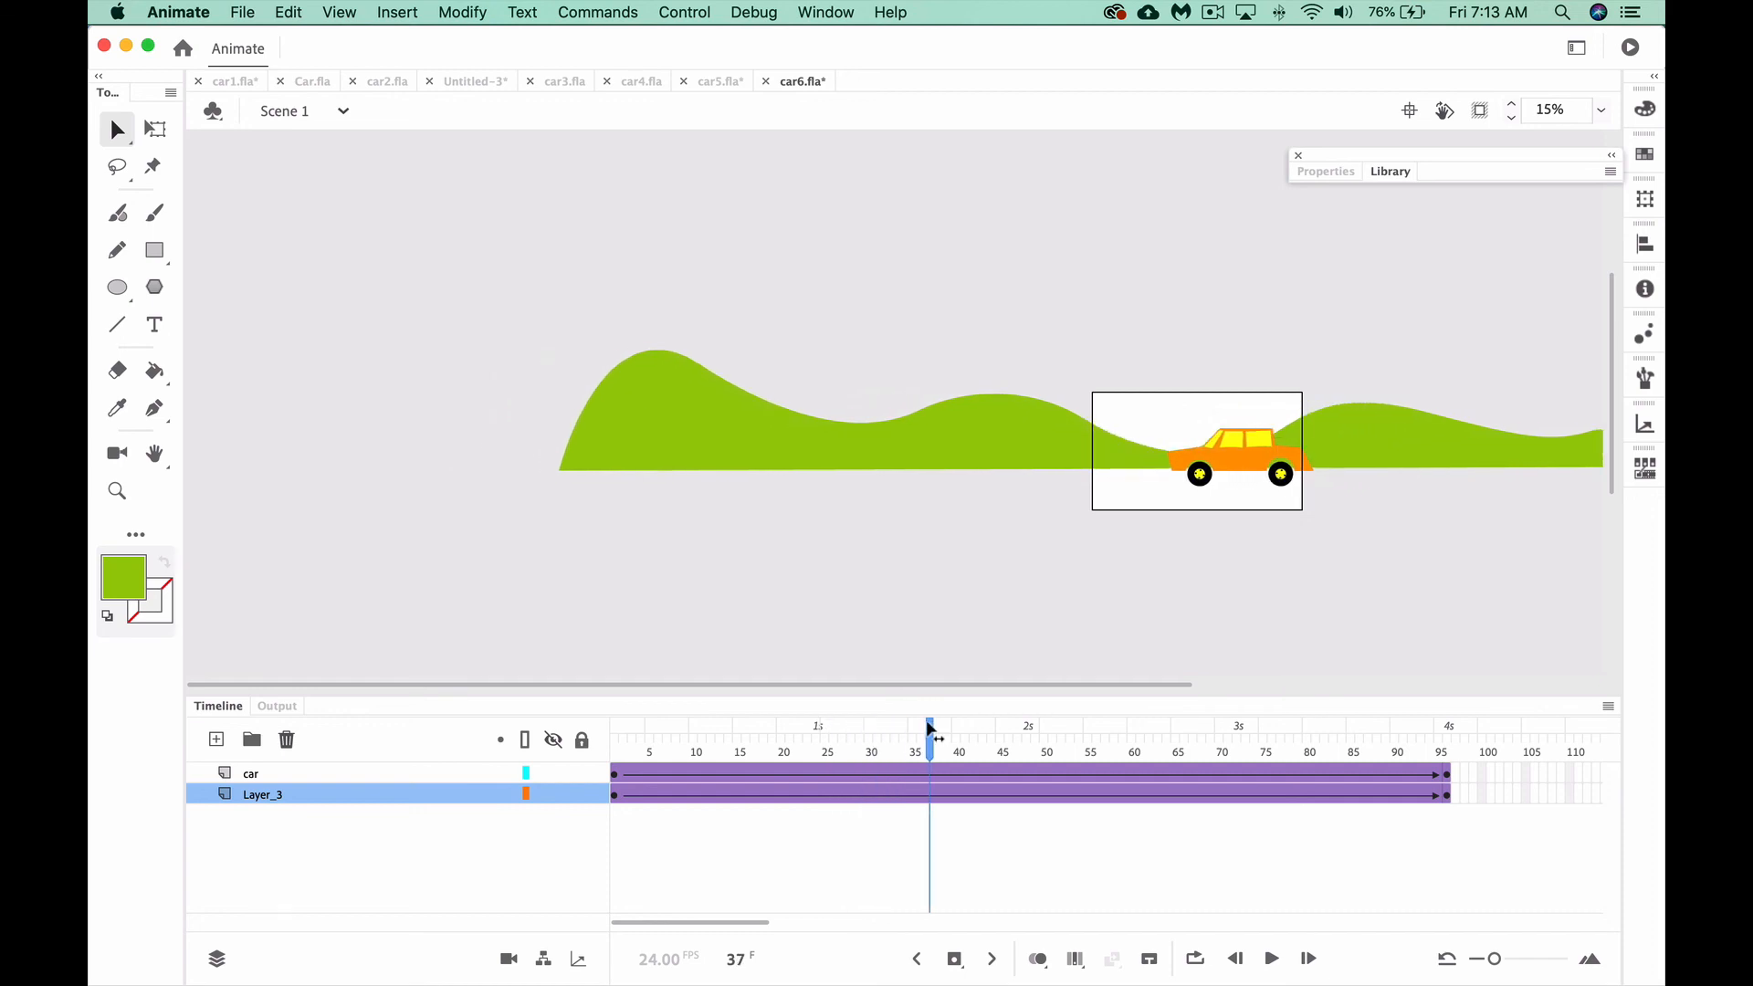
key("super+equal")
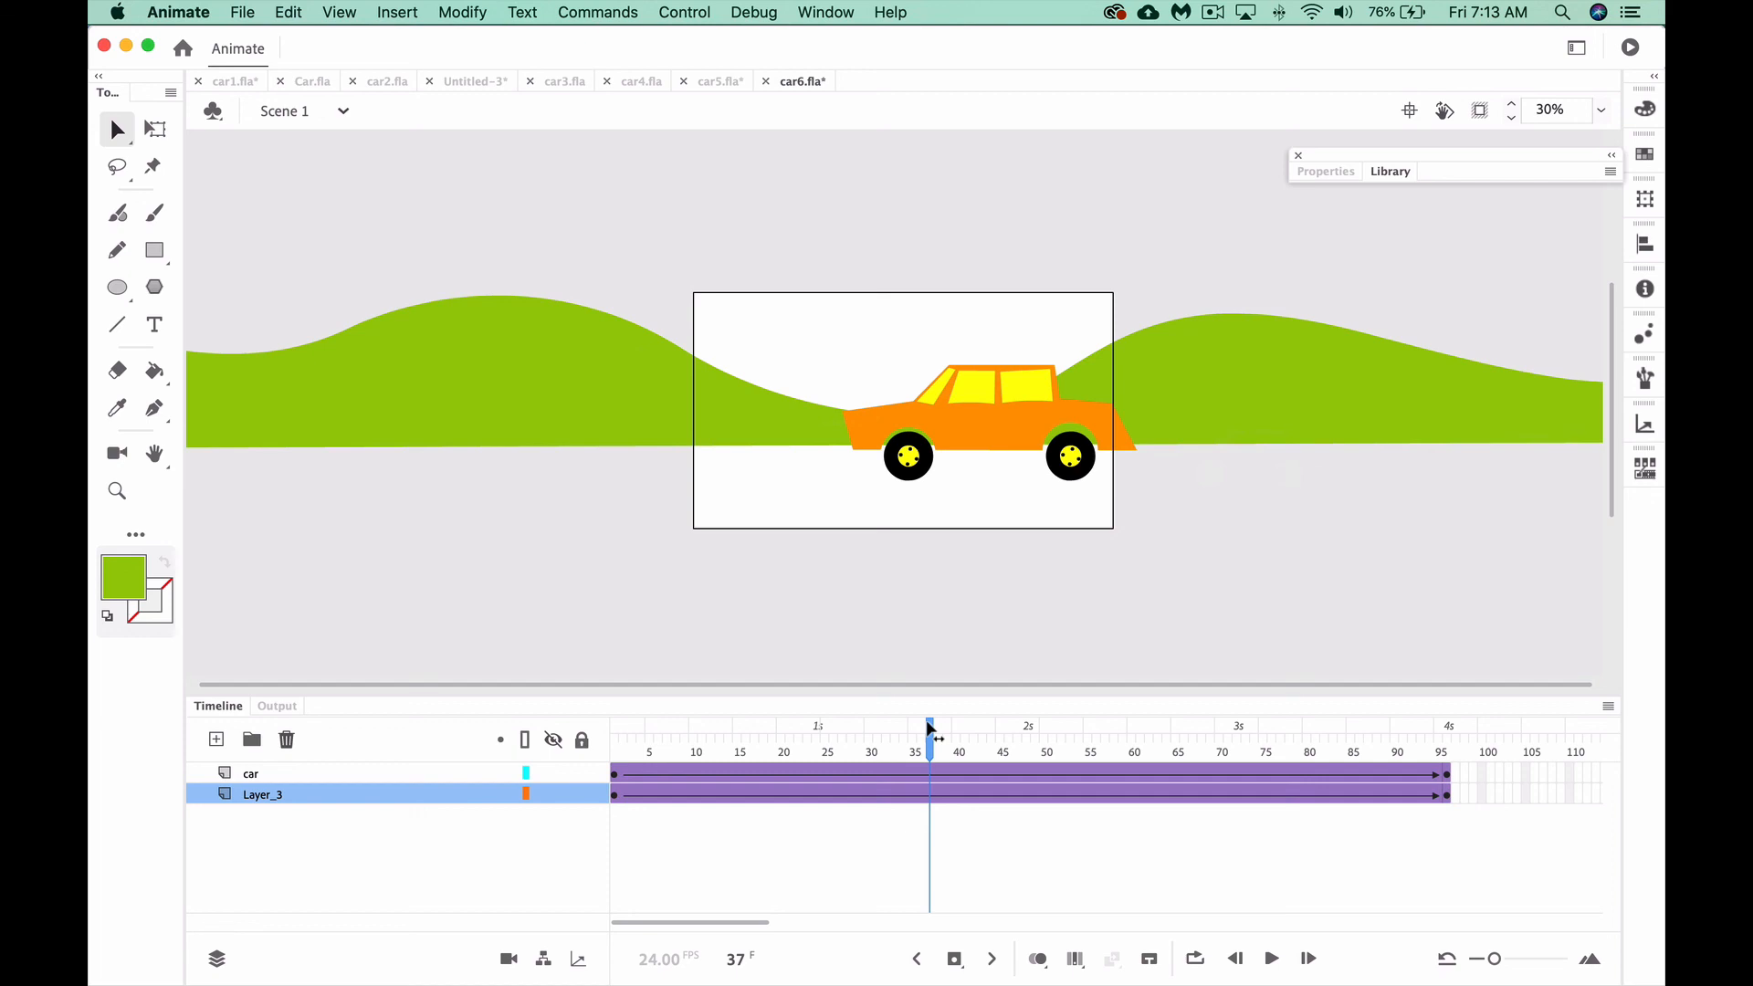